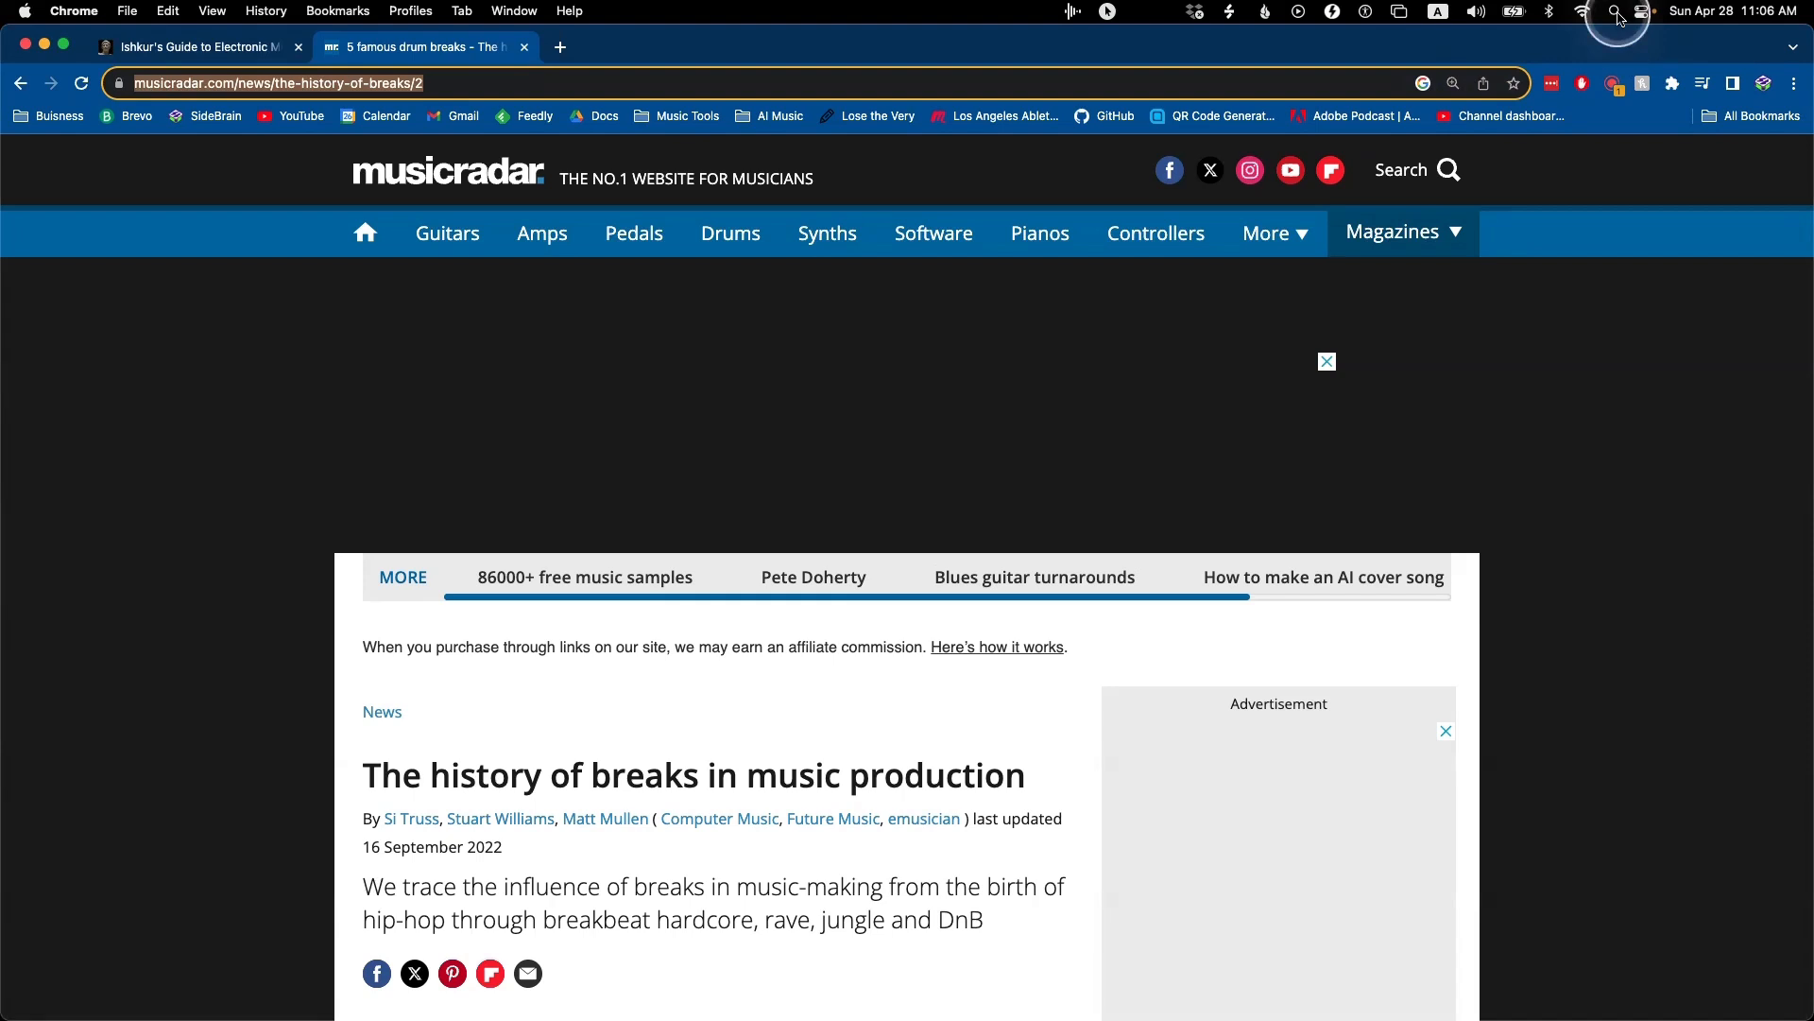
Launch the camera overlay app by searching the Mac for "pip" and place its video window over the browser's toolbar area.
{"action": "left_click", "coordinate": [1618, 15]}
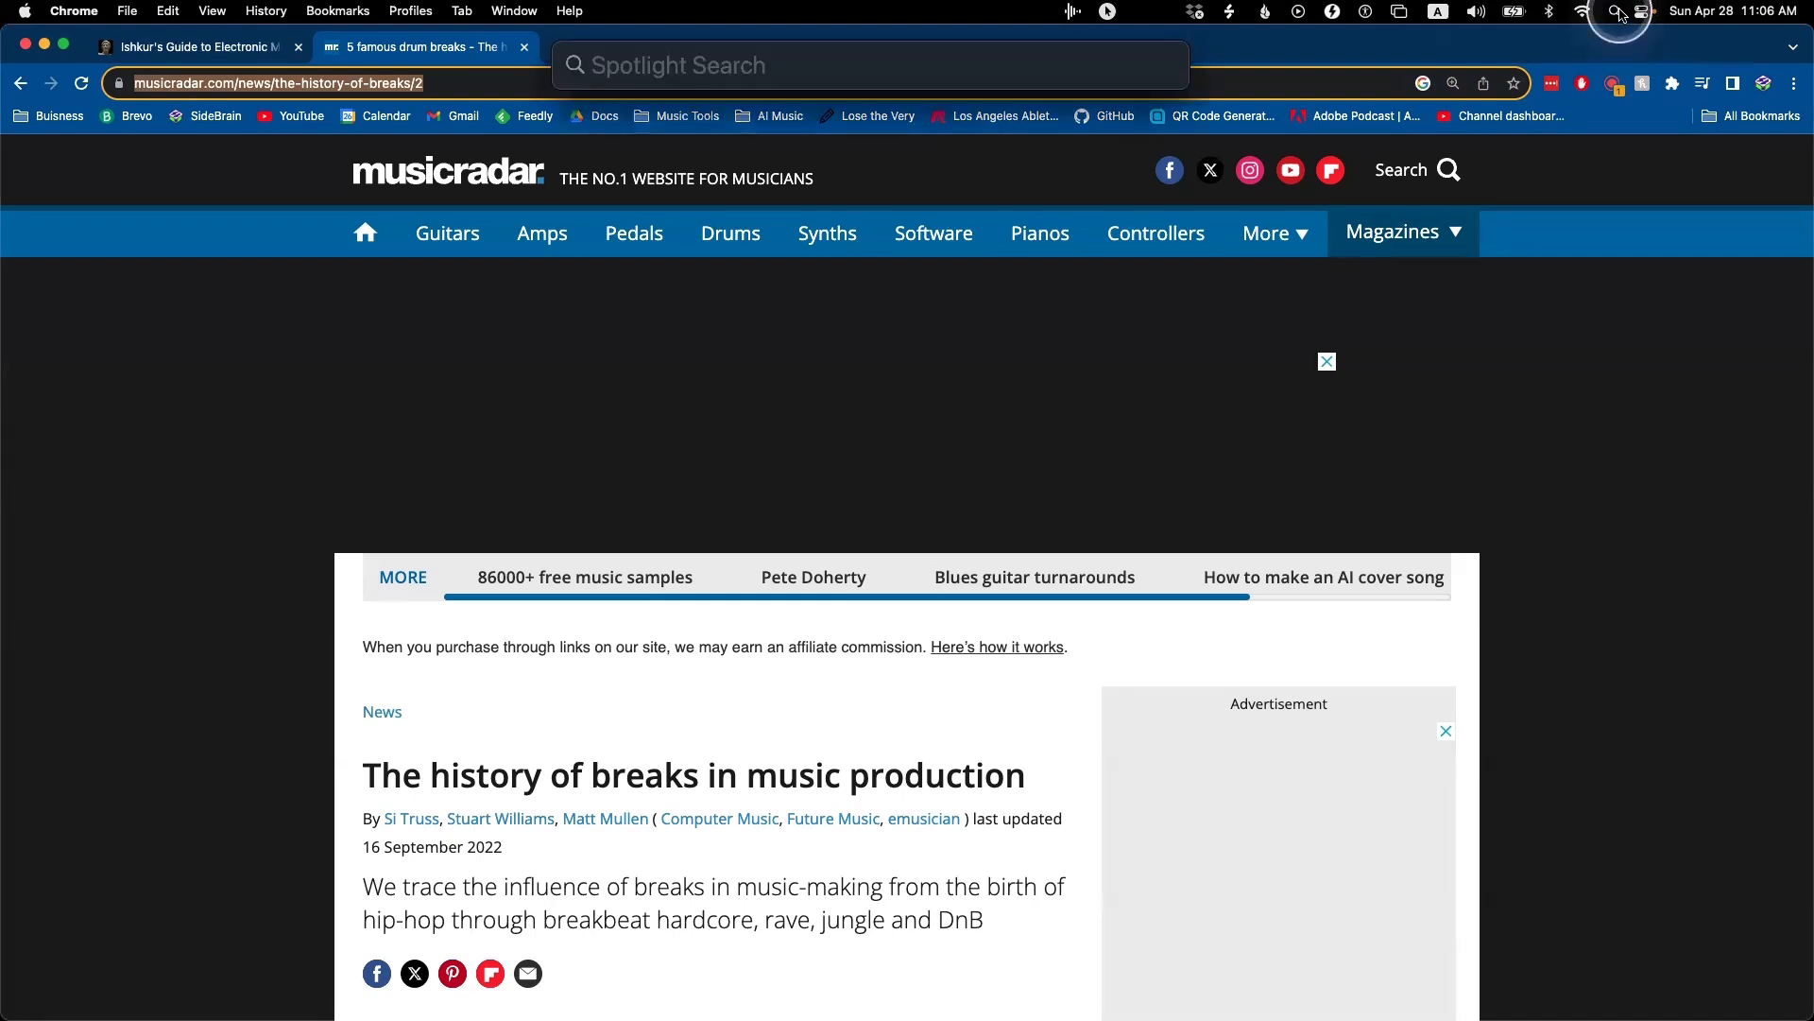
{"action": "type", "text": "pip"}
{"action": "key", "text": "Return"}
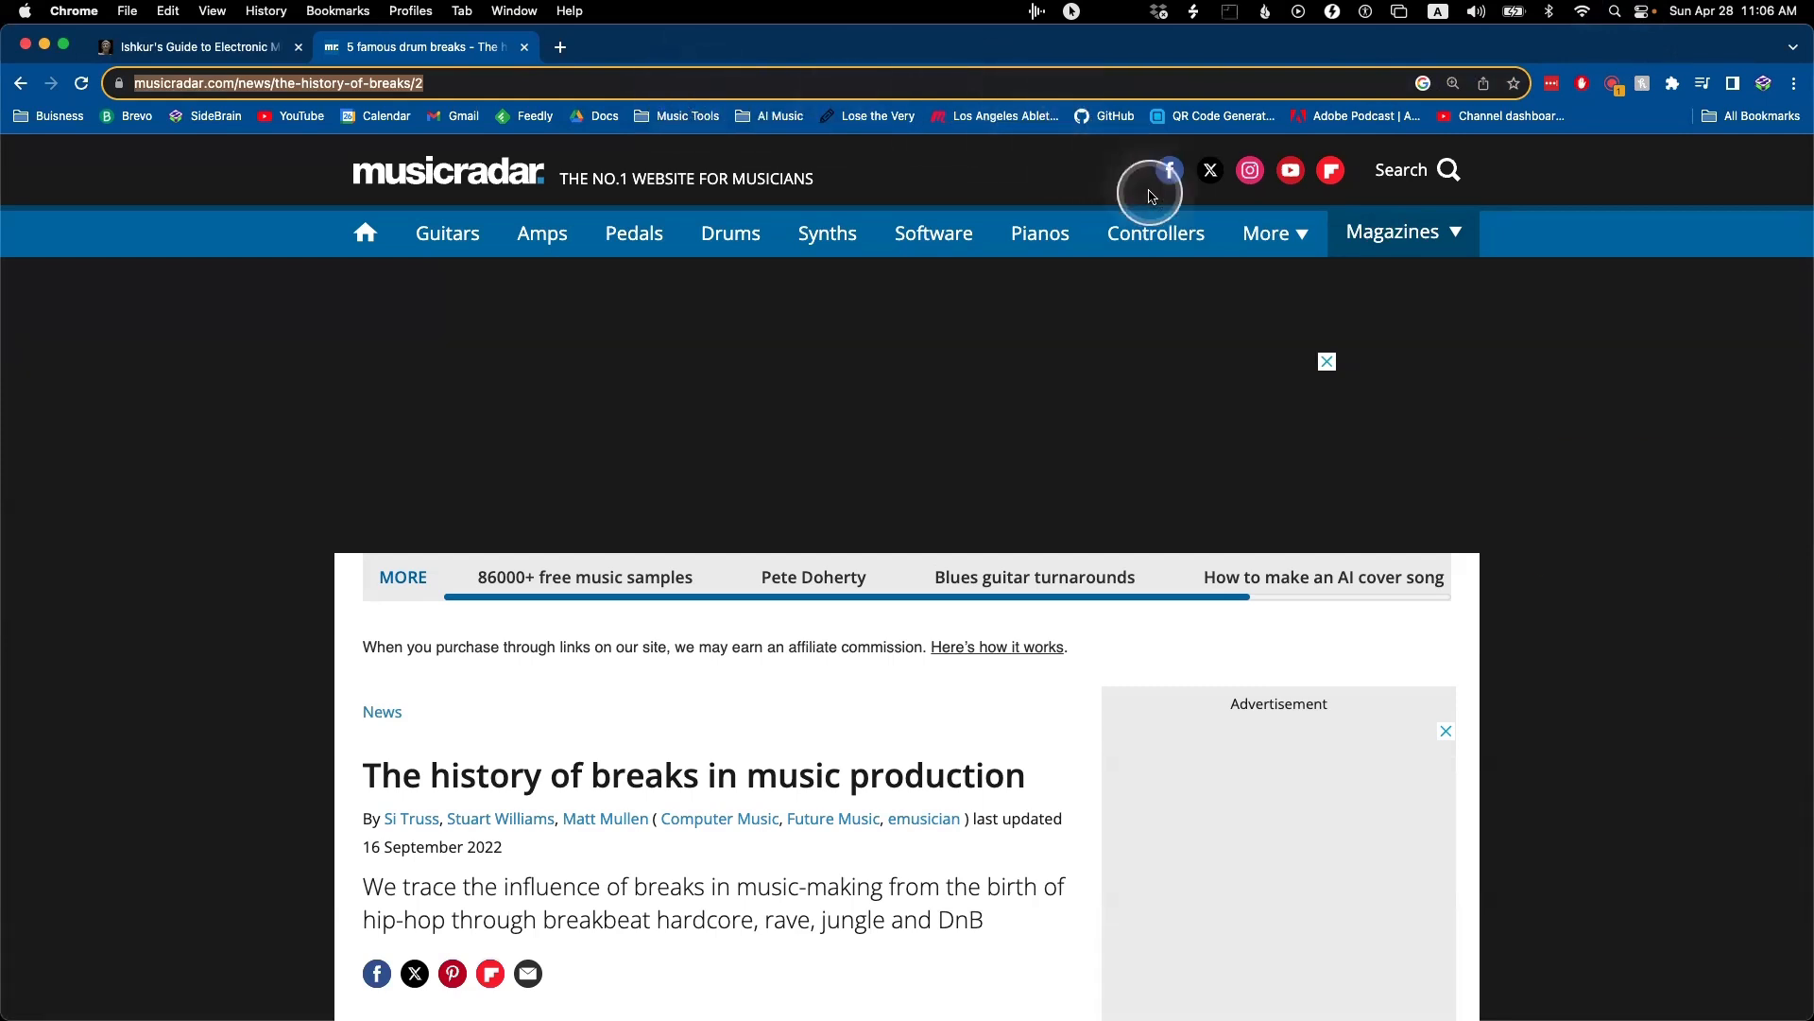
{"action": "left_click_drag", "start_coordinate": [1707, 469], "coordinate": [1516, 68]}
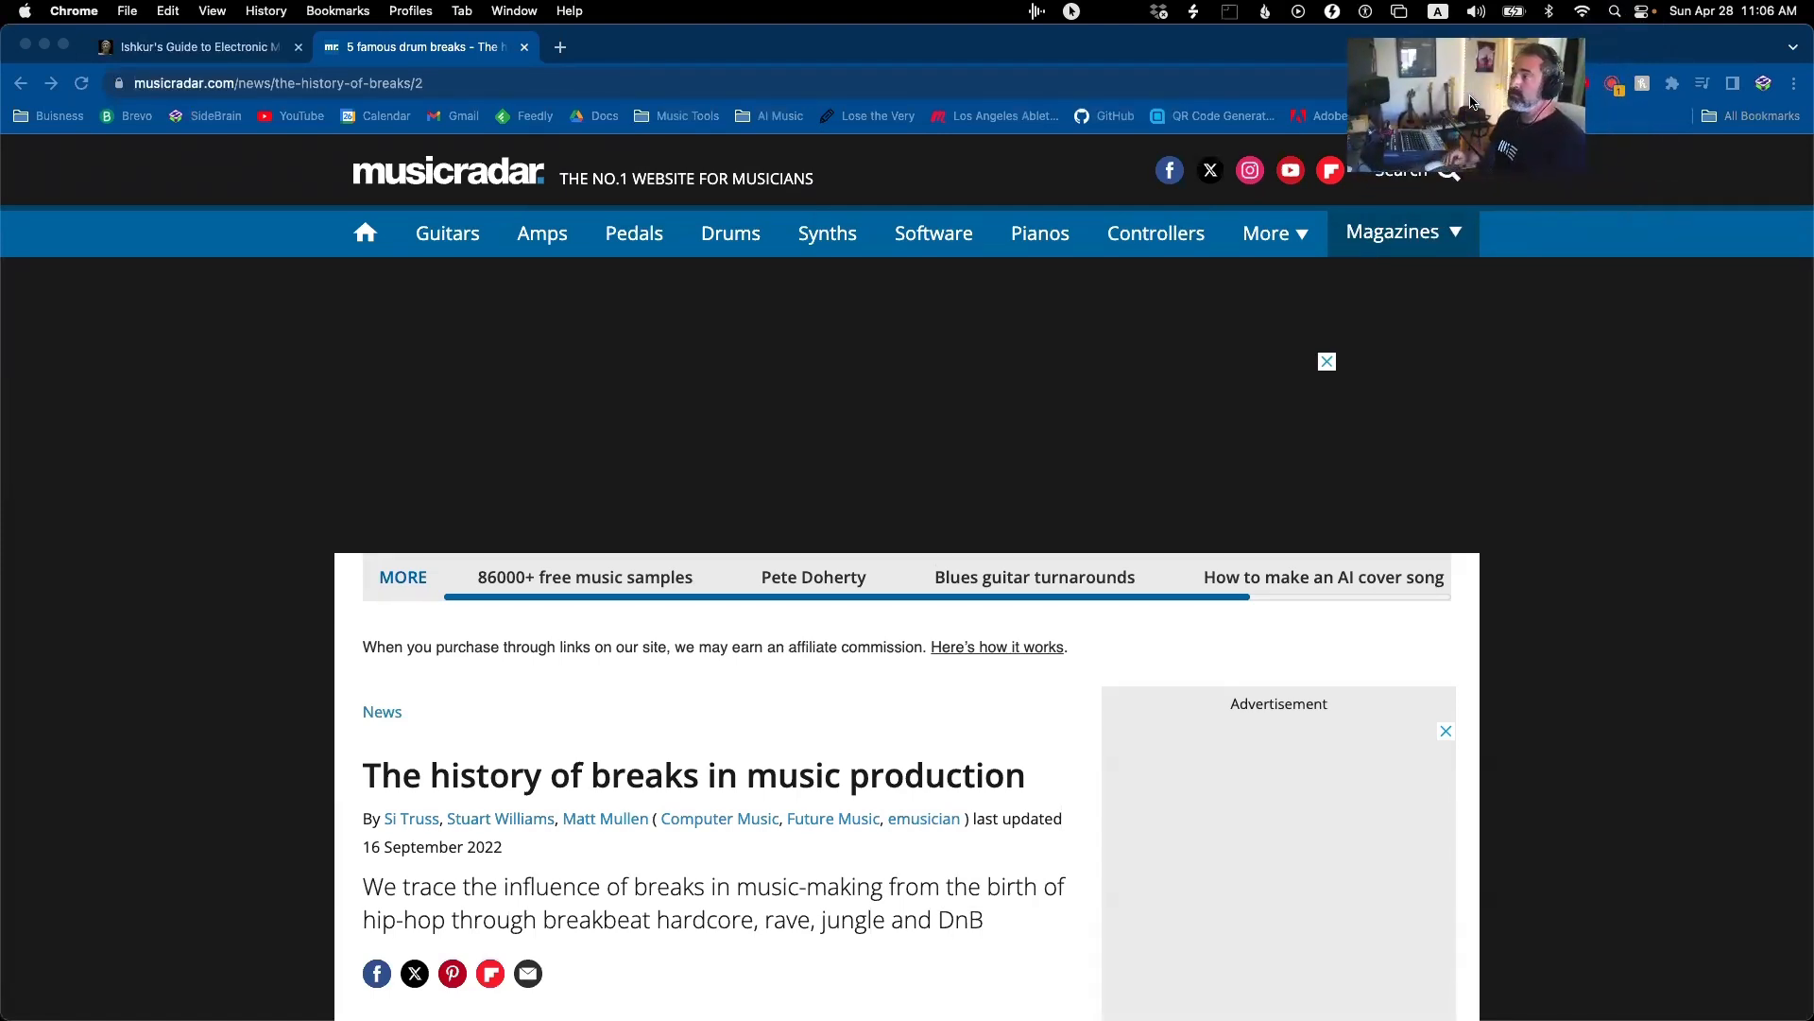
Switch to Ableton Live and move the camera window off the transport controls onto the return and main track clip slots.
{"action": "key", "text": "super+Tab"}
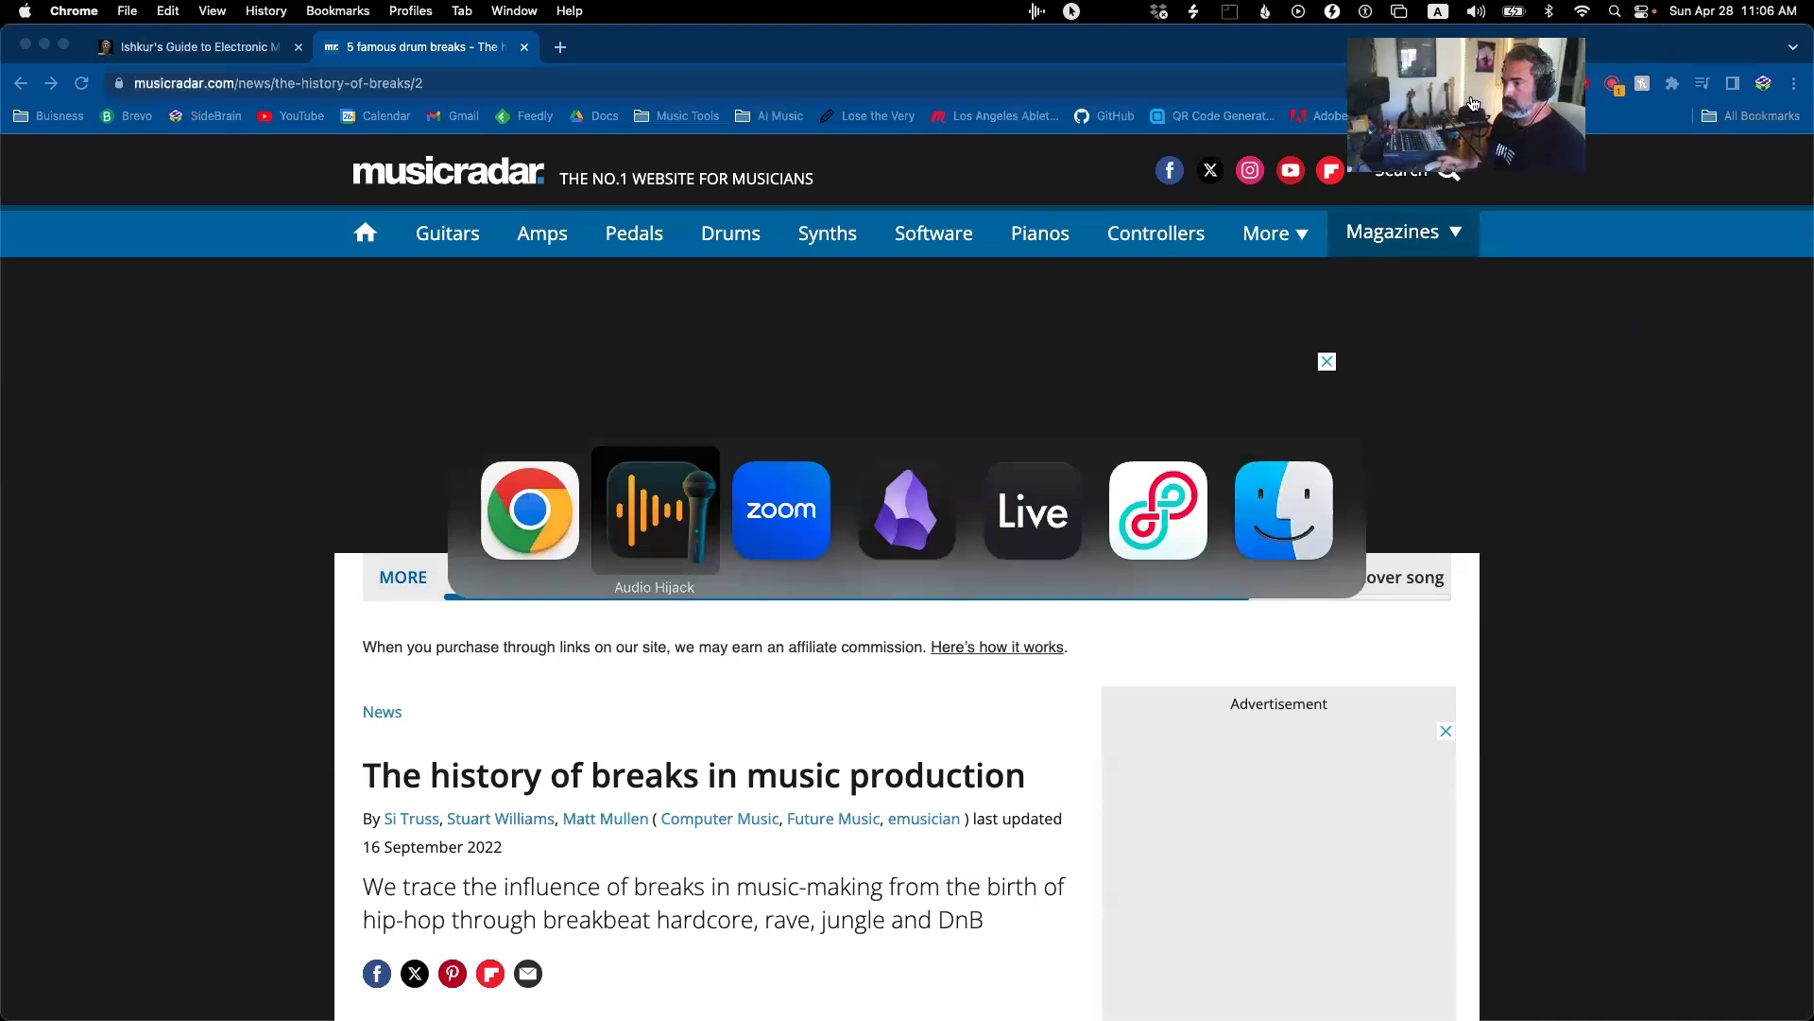
{"action": "key", "text": "super+Tab"}
{"action": "key", "text": "super+Tab"}
{"action": "key", "text": "super+Tab"}
{"action": "key", "text": "super+Tab"}
{"action": "key", "text": "super+Tab"}
{"action": "key", "text": "super+Tab"}
{"action": "key", "text": "super+Tab"}
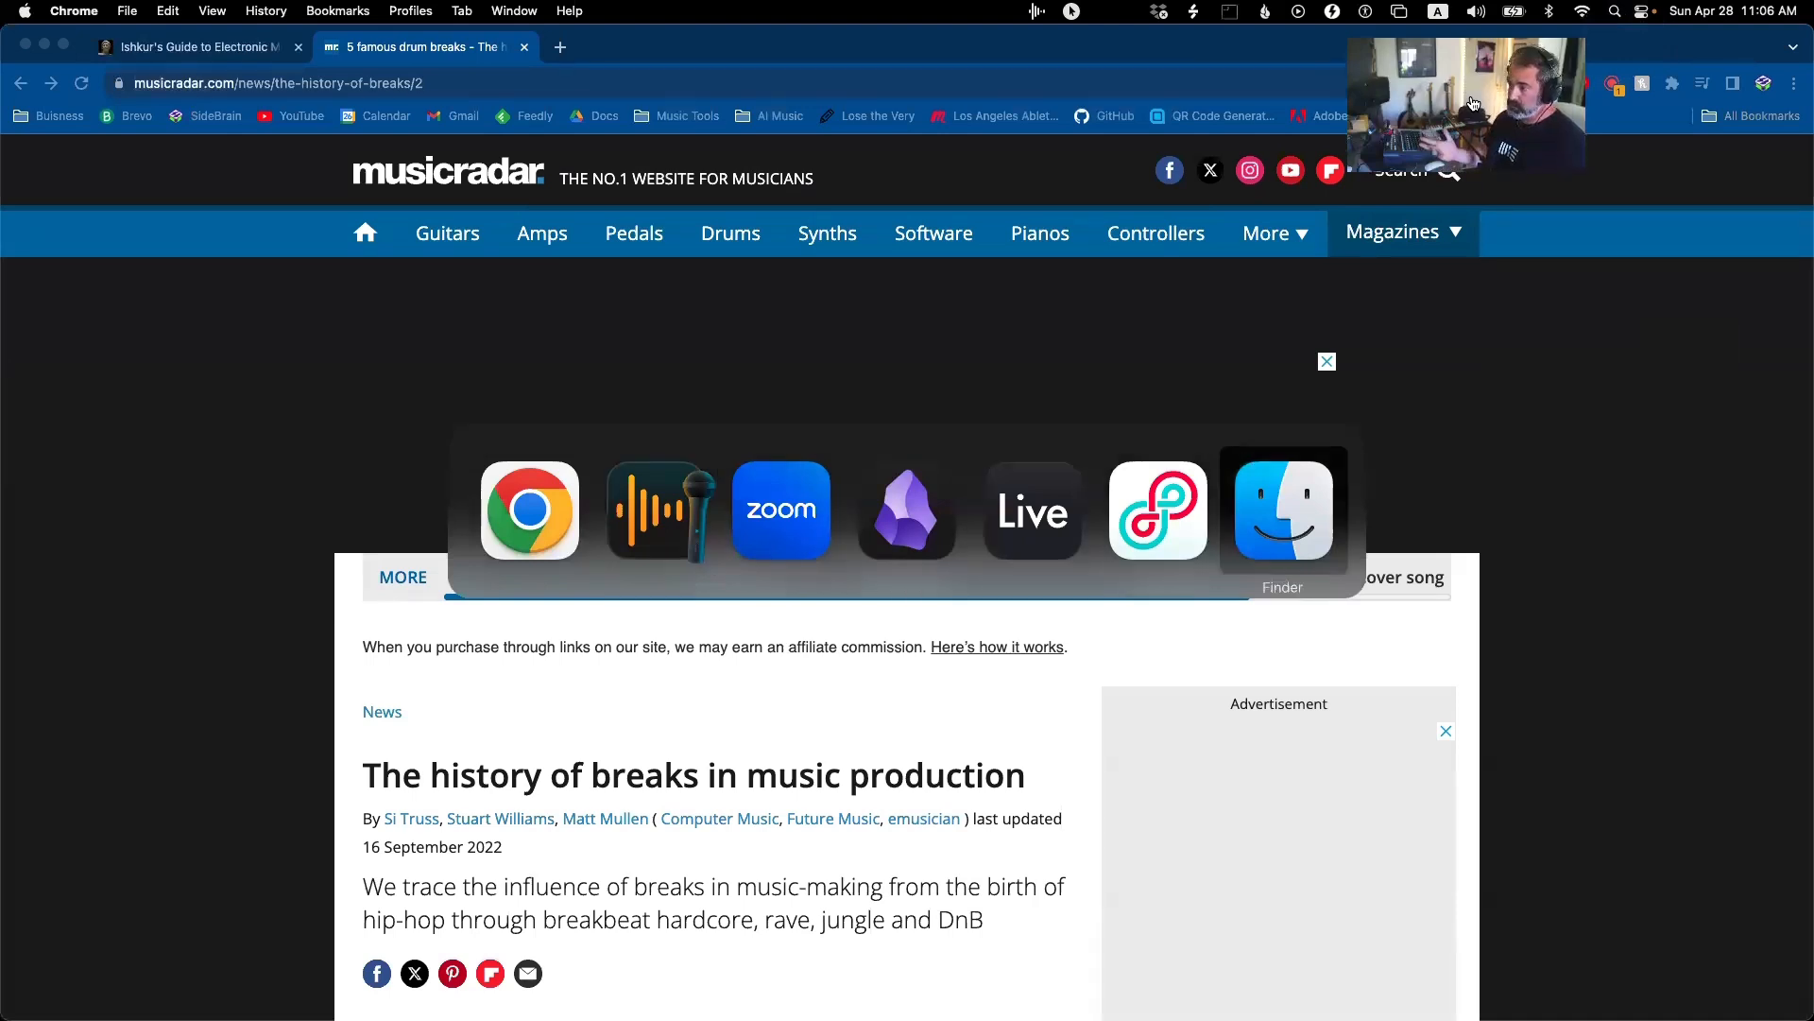
{"action": "key", "text": "super+Tab"}
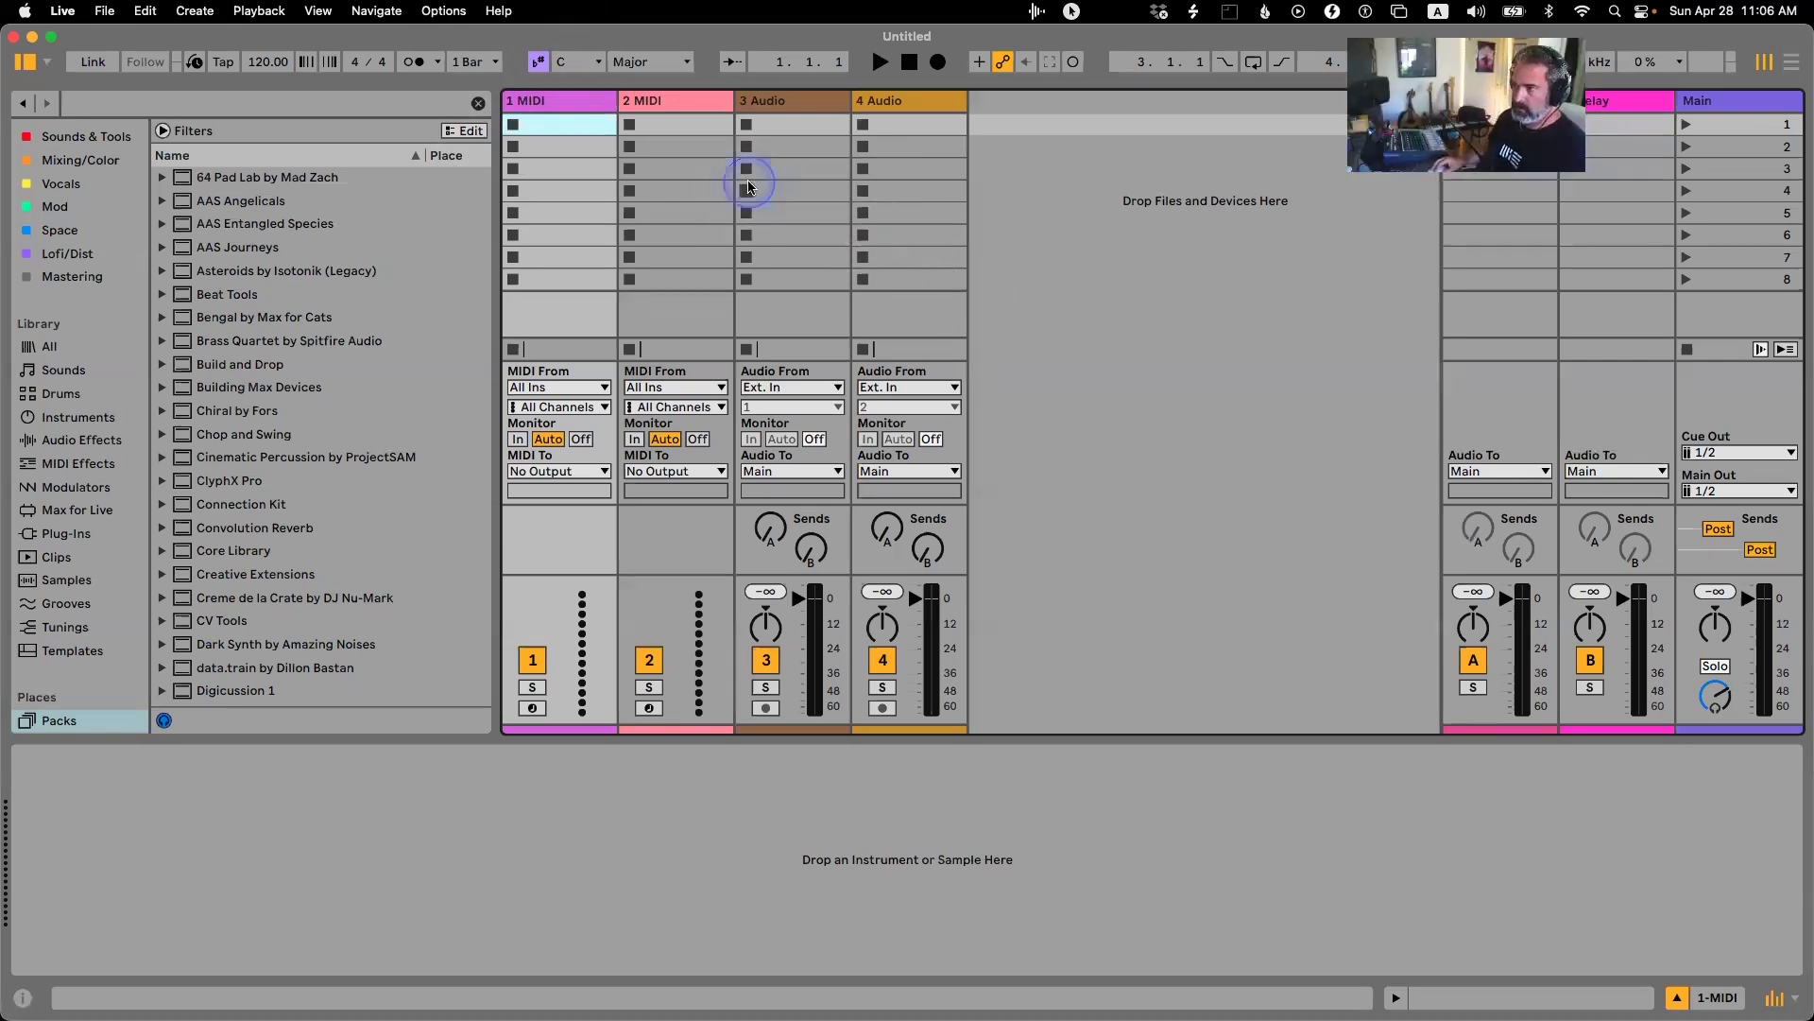
{"action": "left_click_drag", "start_coordinate": [1483, 104], "coordinate": [1667, 194]}
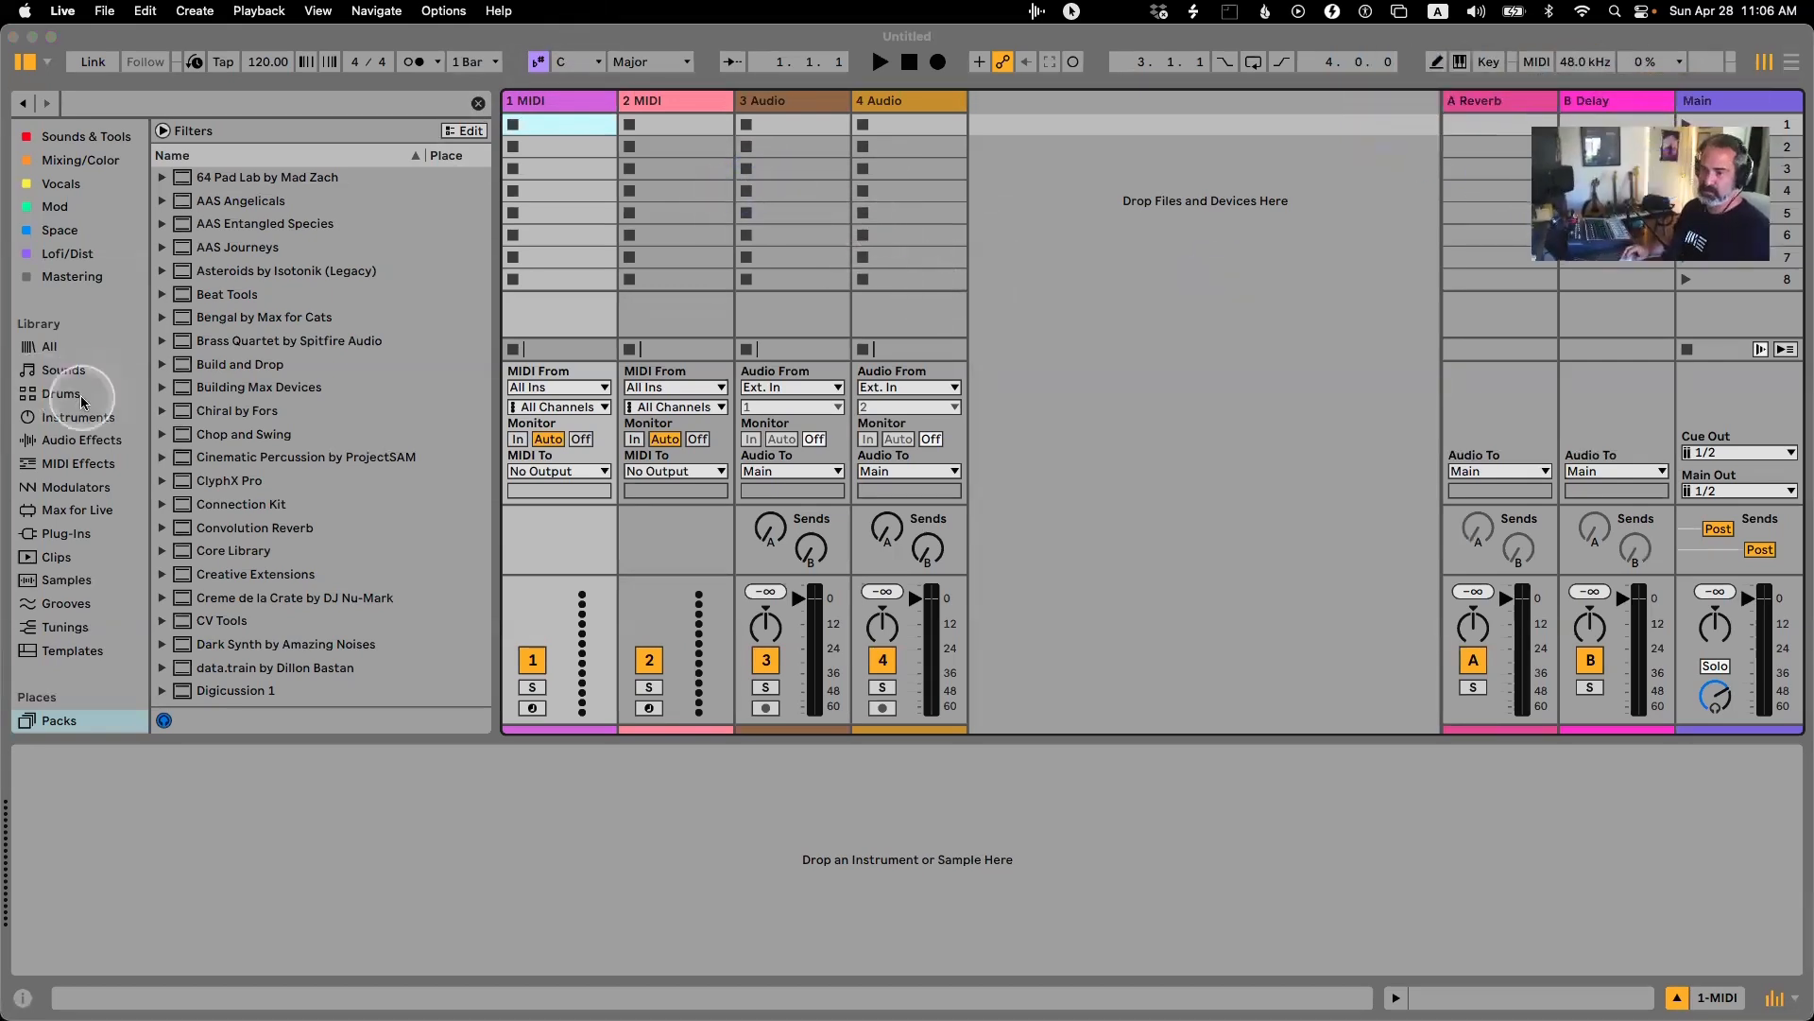
Show the contents of the user-added "packs" folder under Places and browse its sample packs.
{"action": "scroll", "coordinate": [83, 390], "scroll_direction": "down", "scroll_amount": 5}
{"action": "scroll", "coordinate": [85, 407], "scroll_direction": "down", "scroll_amount": 3}
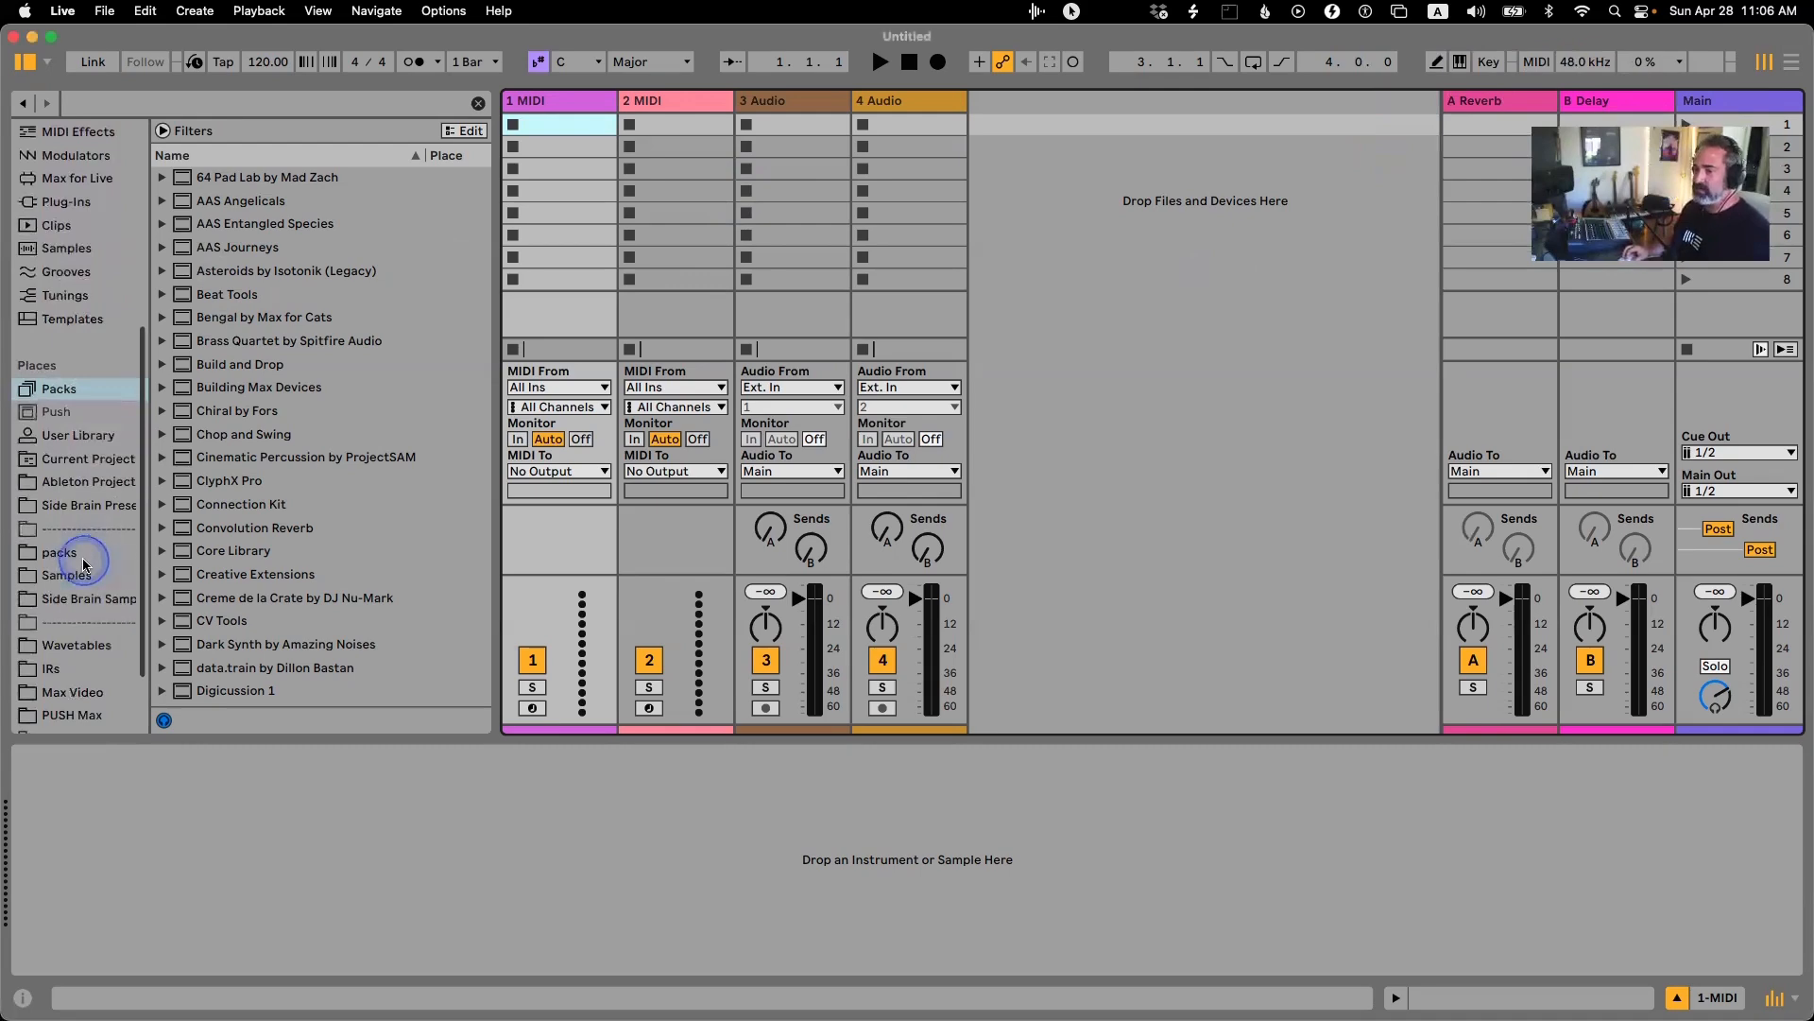
{"action": "left_click", "coordinate": [81, 552]}
{"action": "scroll", "coordinate": [202, 368], "scroll_direction": "up", "scroll_amount": 10}
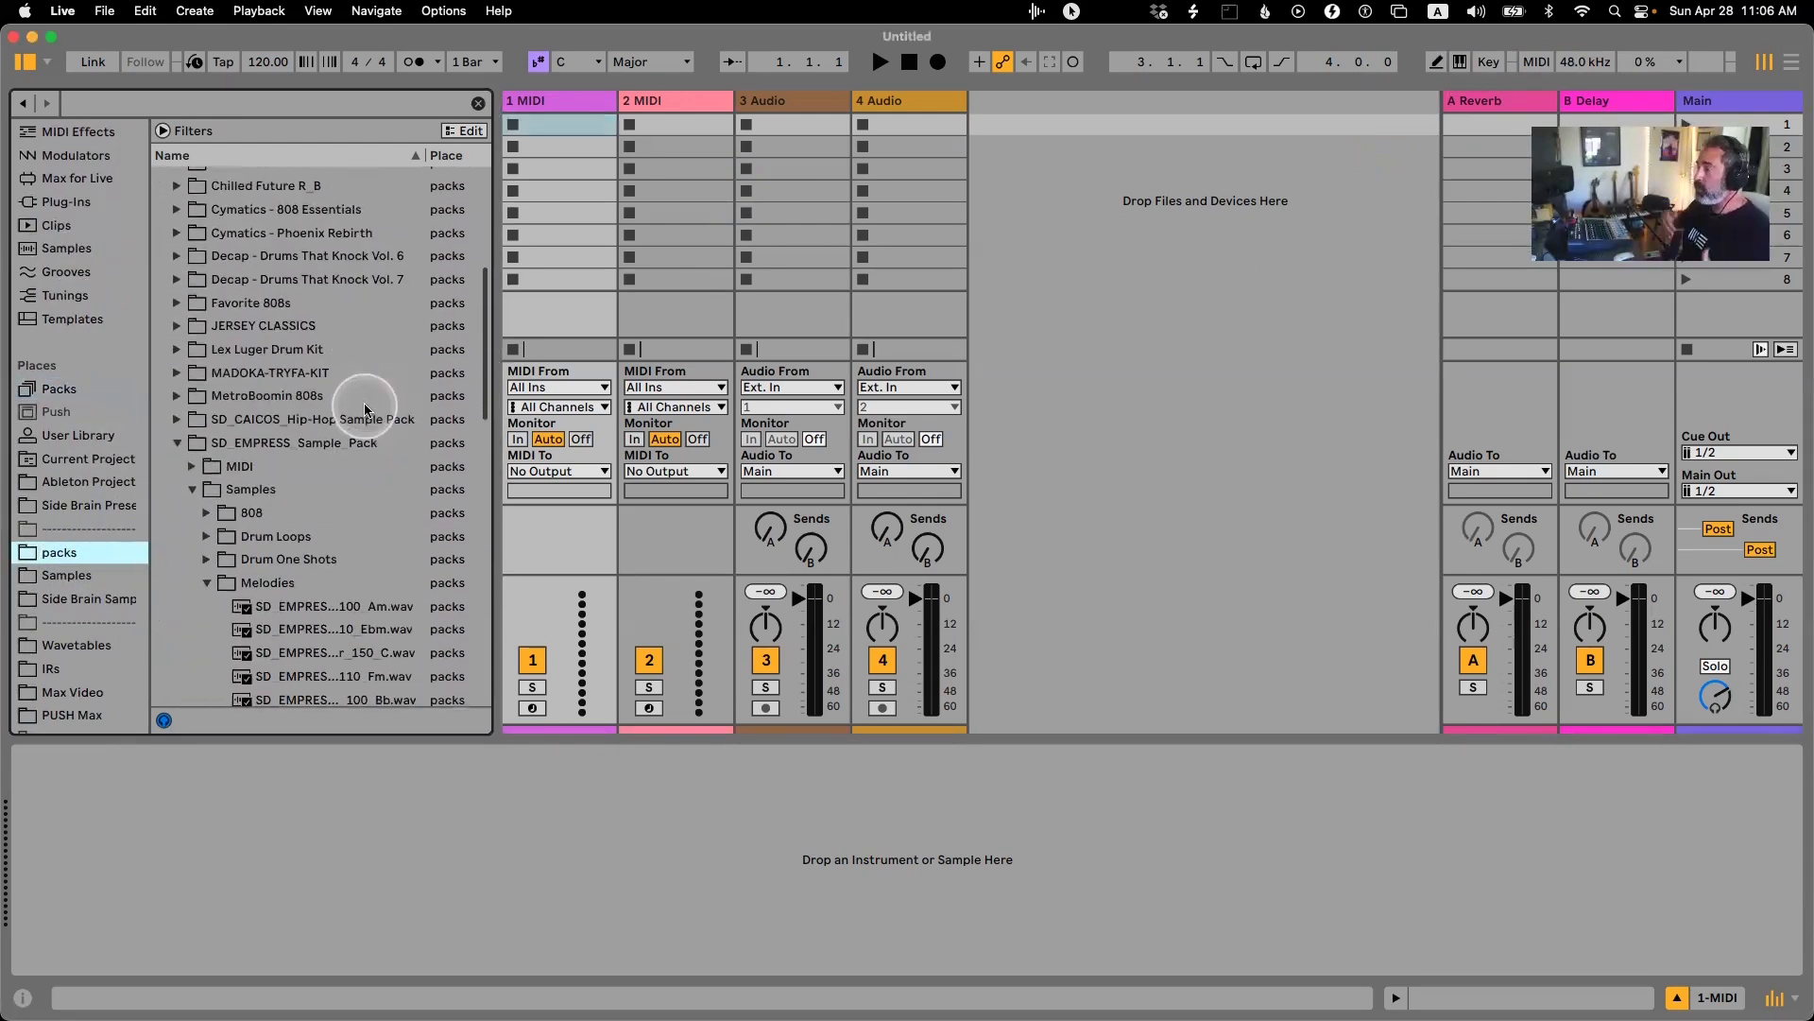
{"action": "scroll", "coordinate": [365, 408], "scroll_direction": "down", "scroll_amount": 2}
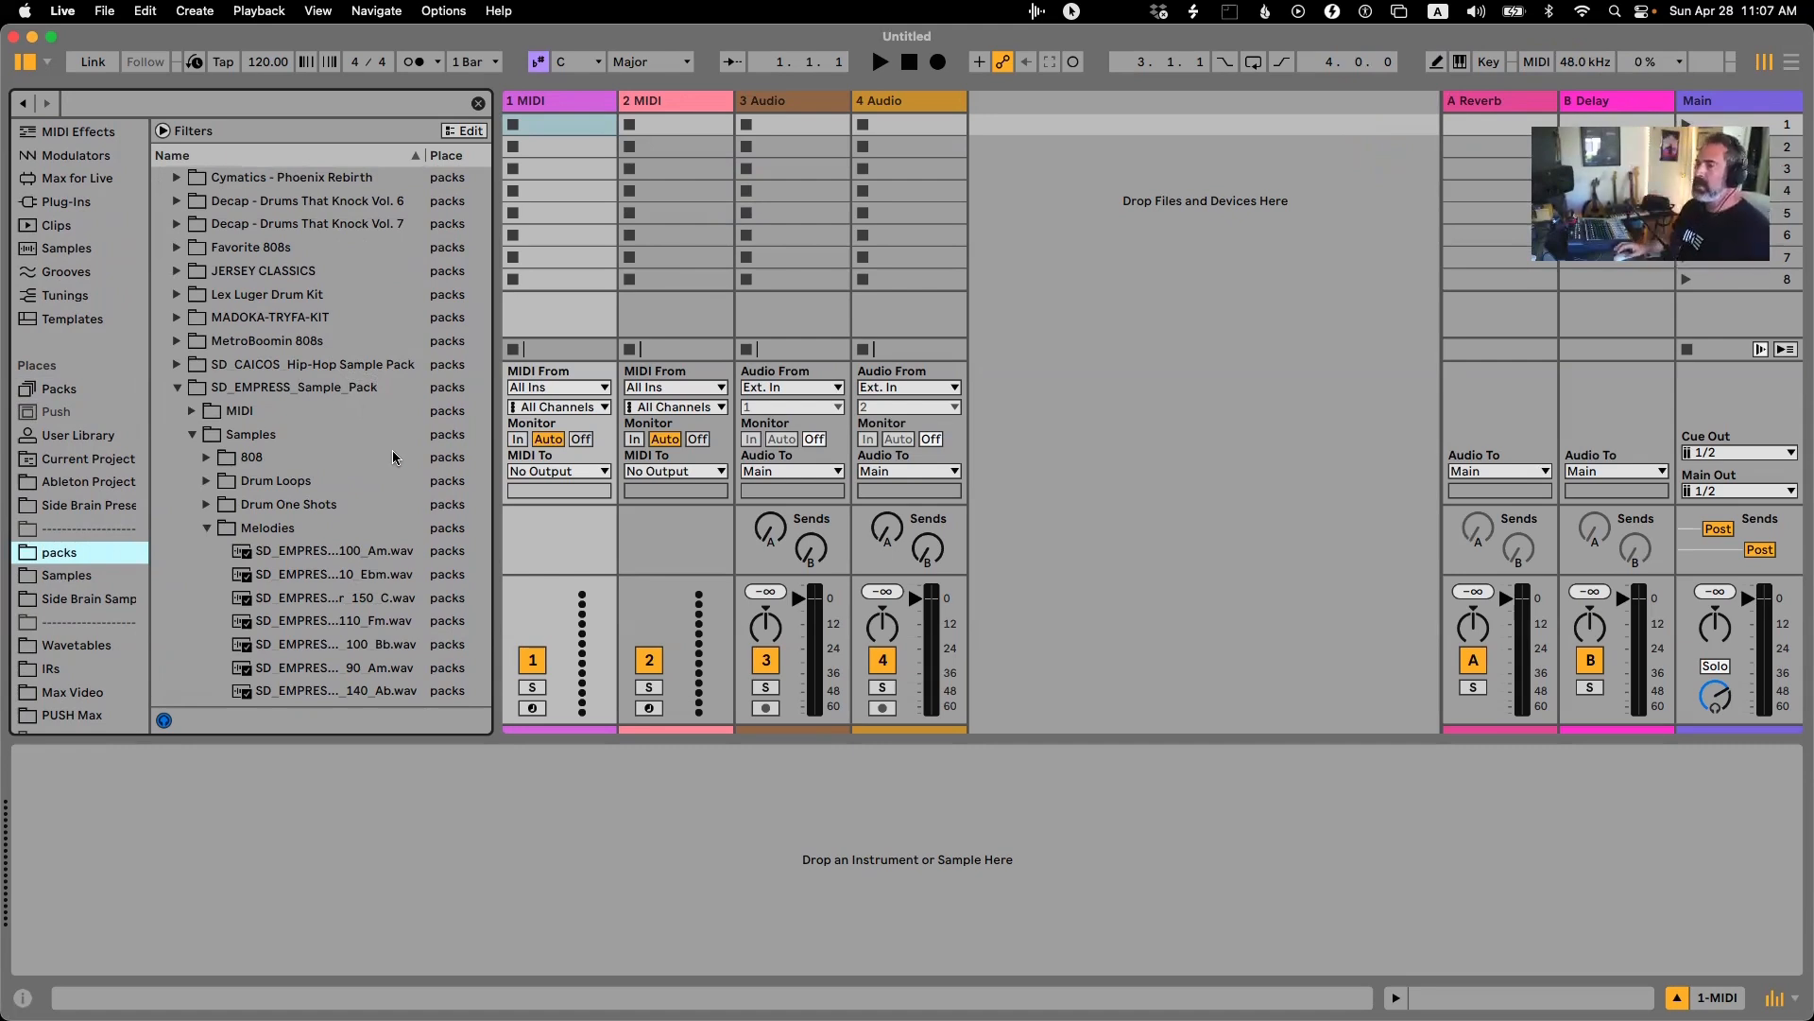
Widen the browser until the sample file names in the SD_EMPRESS Melodies folder are readable.
{"action": "left_click_drag", "start_coordinate": [498, 469], "coordinate": [605, 455]}
{"action": "scroll", "coordinate": [418, 502], "scroll_direction": "down", "scroll_amount": 4}
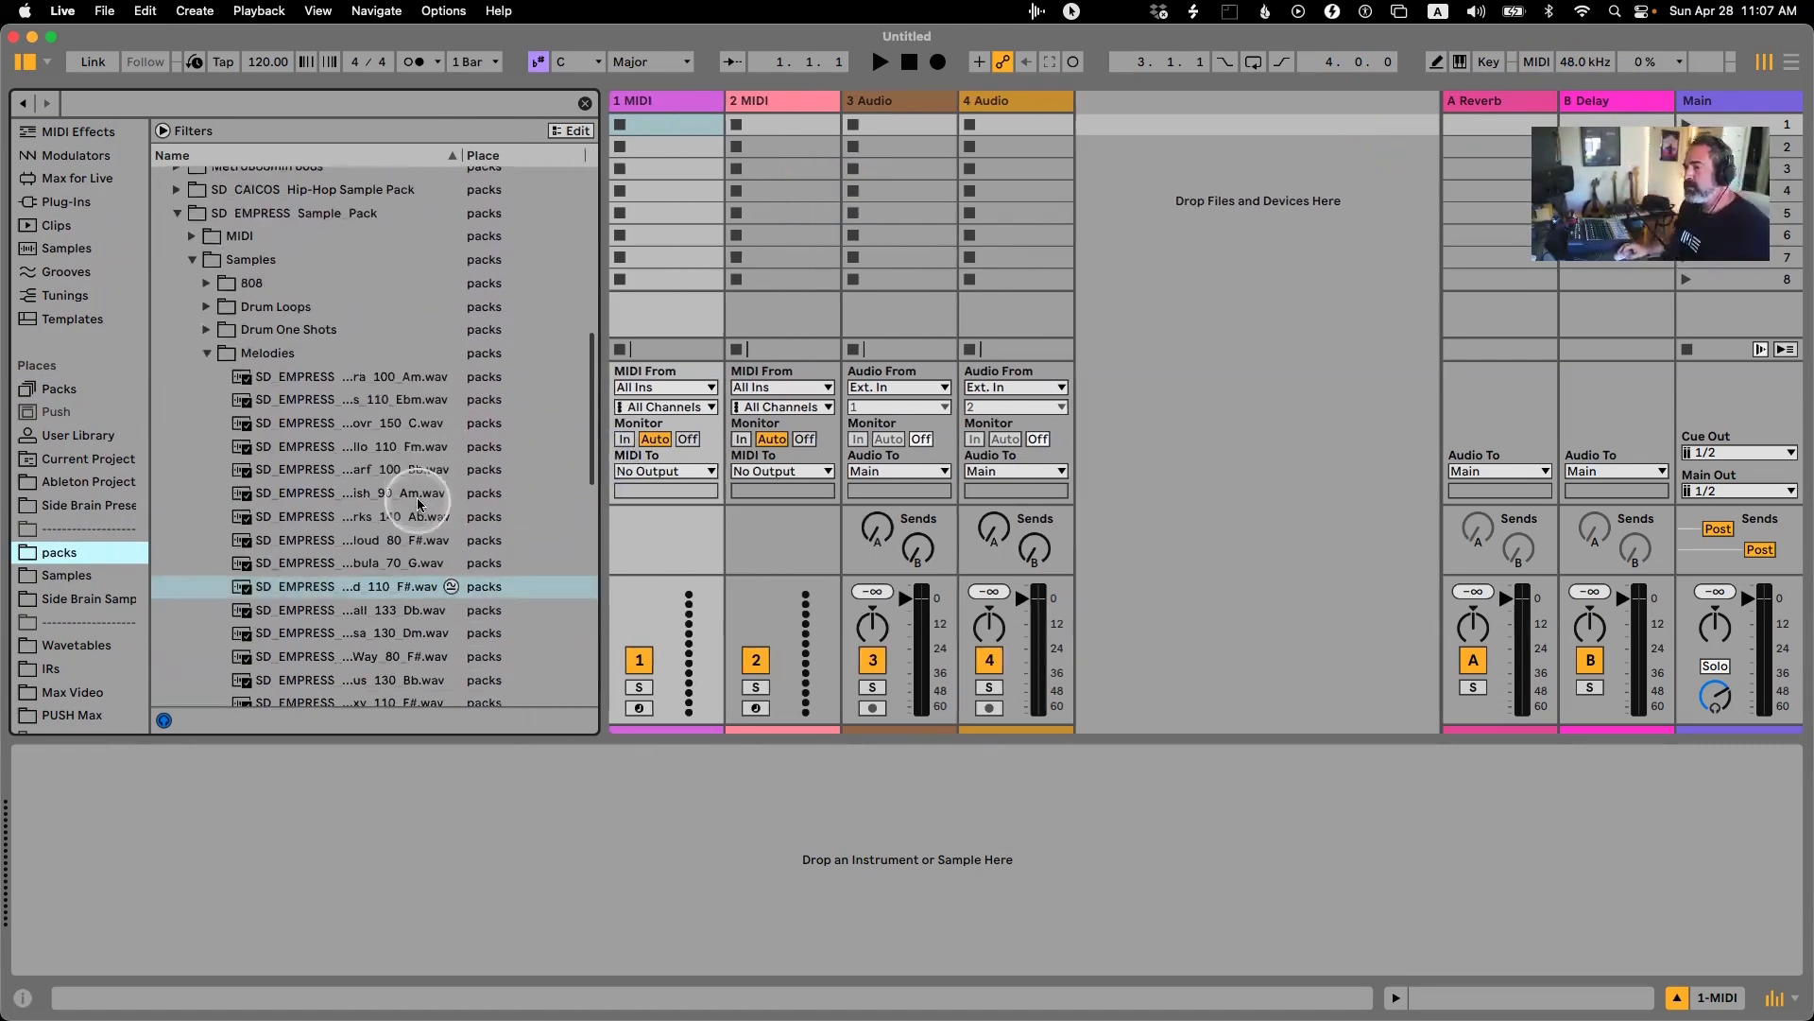
{"action": "scroll", "coordinate": [420, 503], "scroll_direction": "down", "scroll_amount": 2}
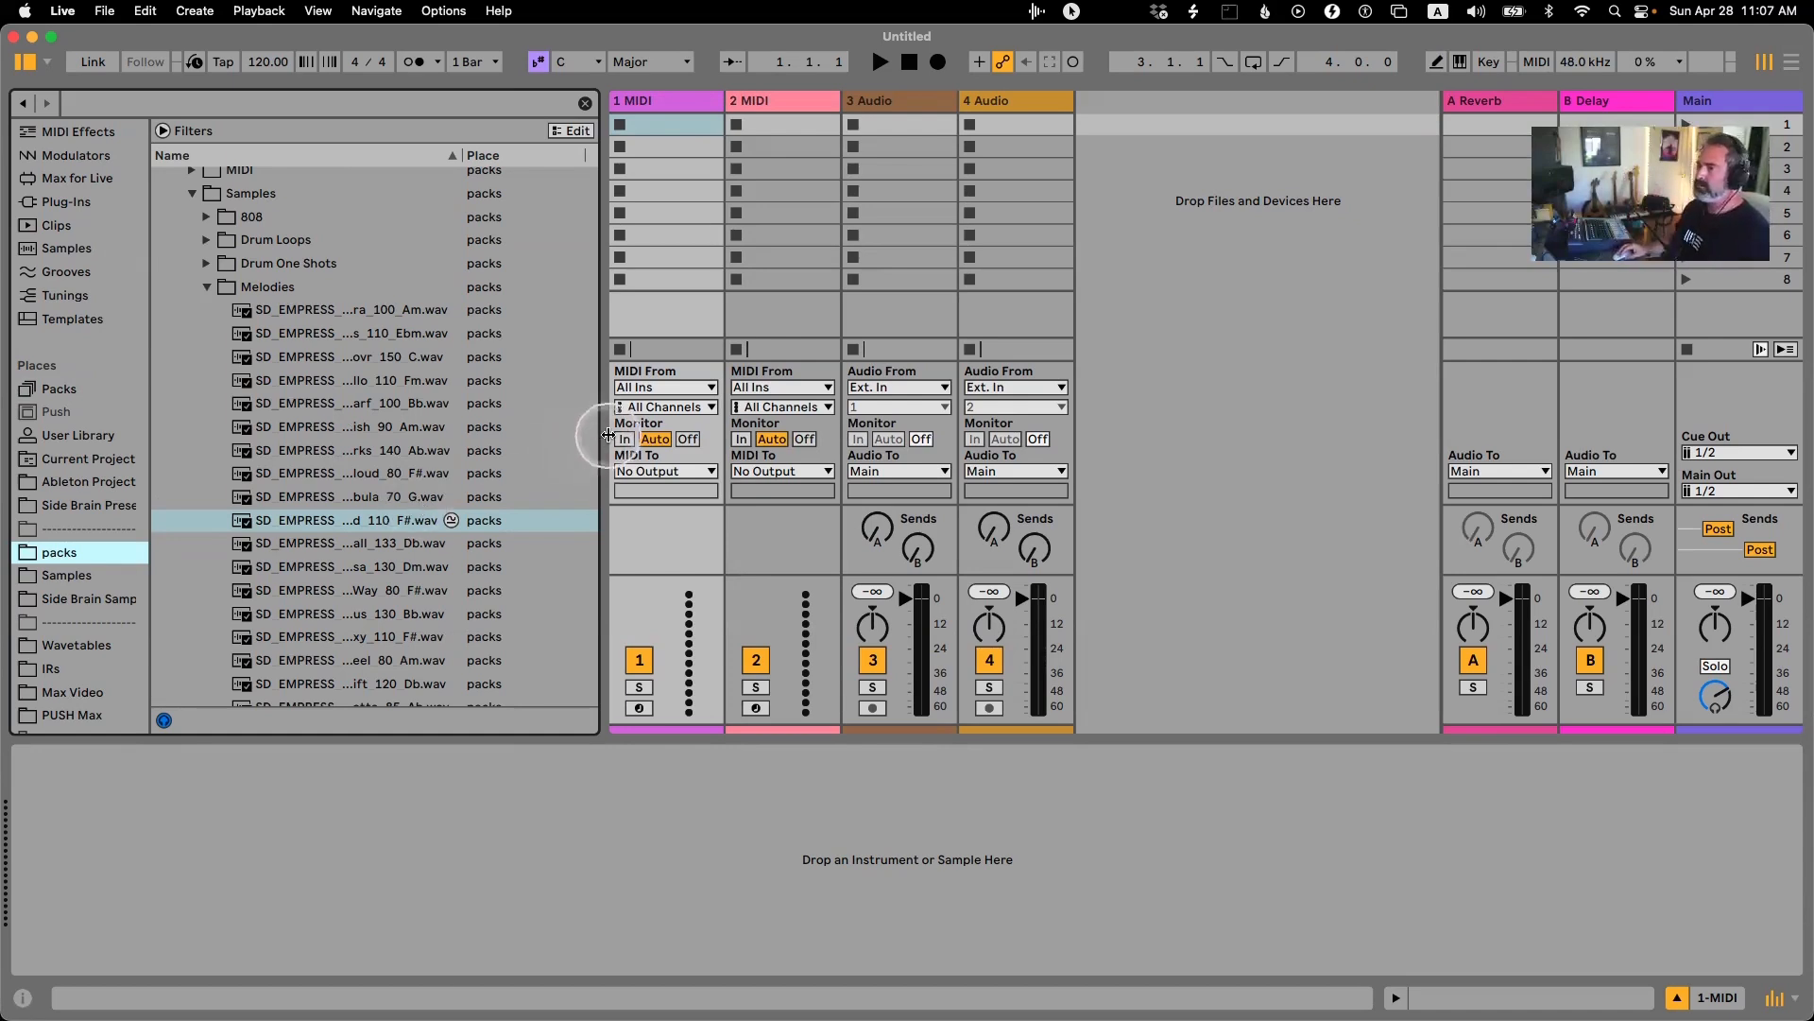
{"action": "left_click_drag", "start_coordinate": [603, 430], "coordinate": [651, 422]}
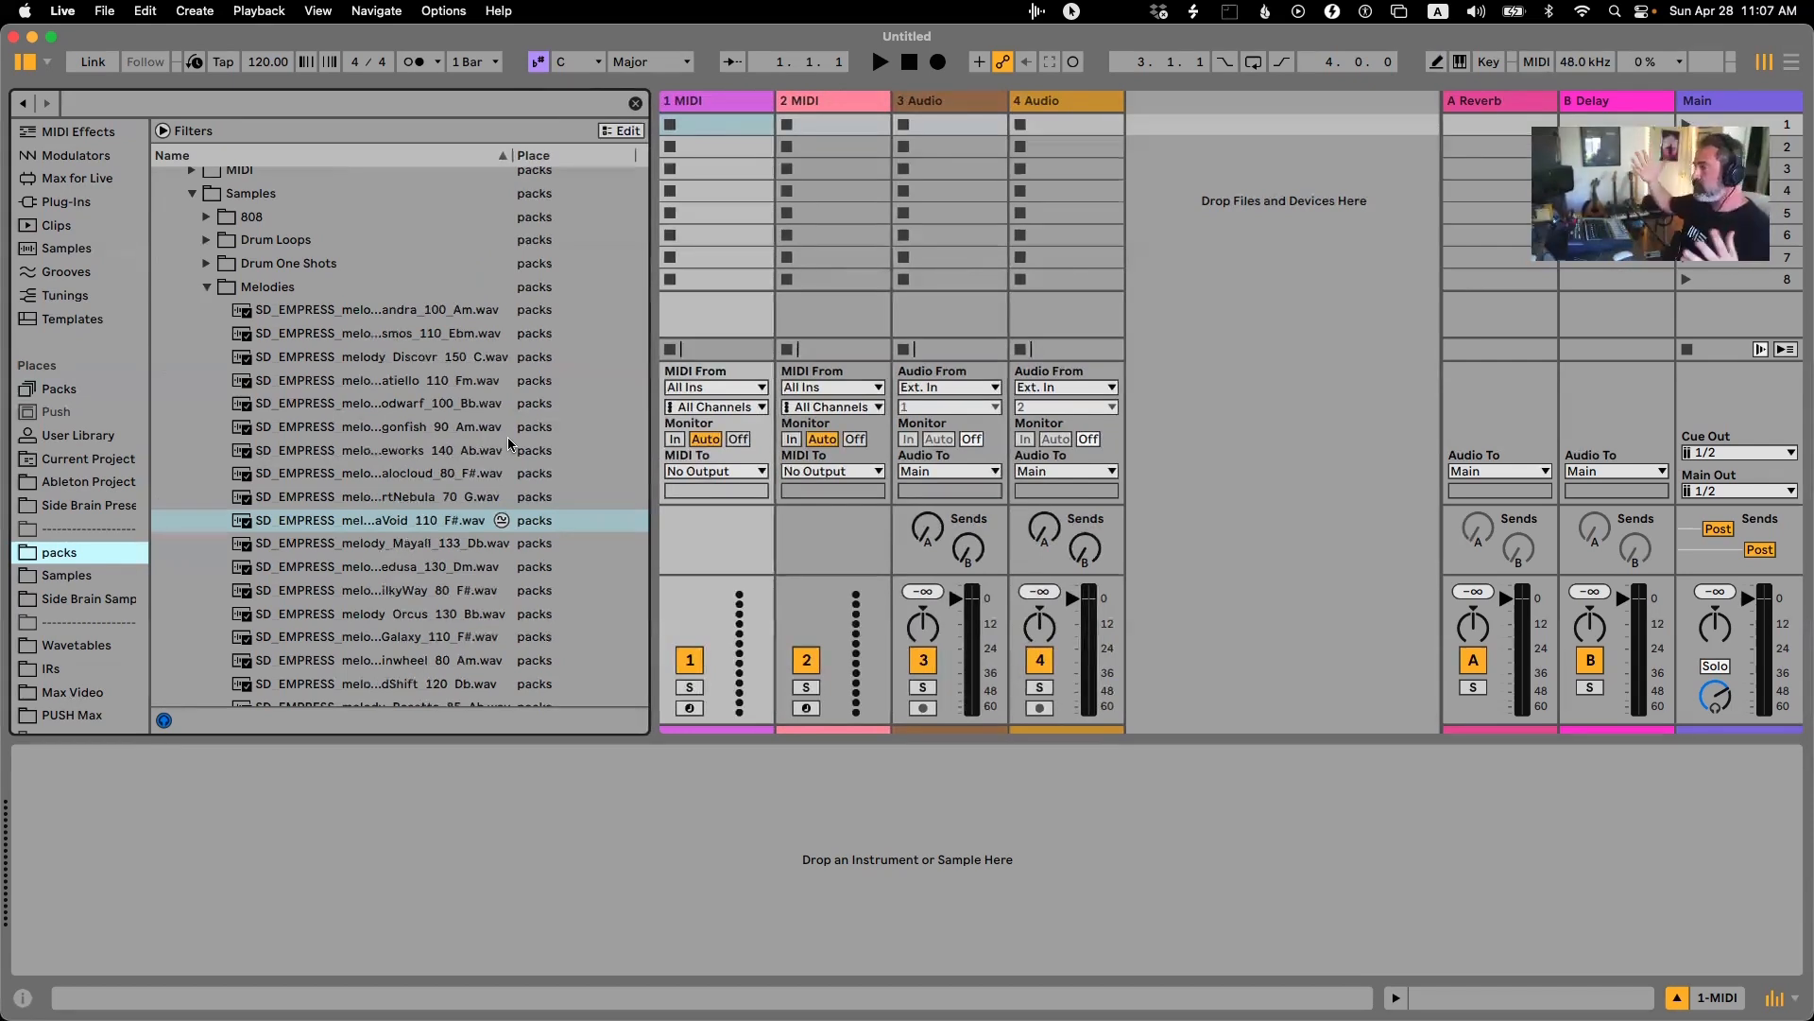
{"action": "left_click_drag", "start_coordinate": [649, 446], "coordinate": [696, 444]}
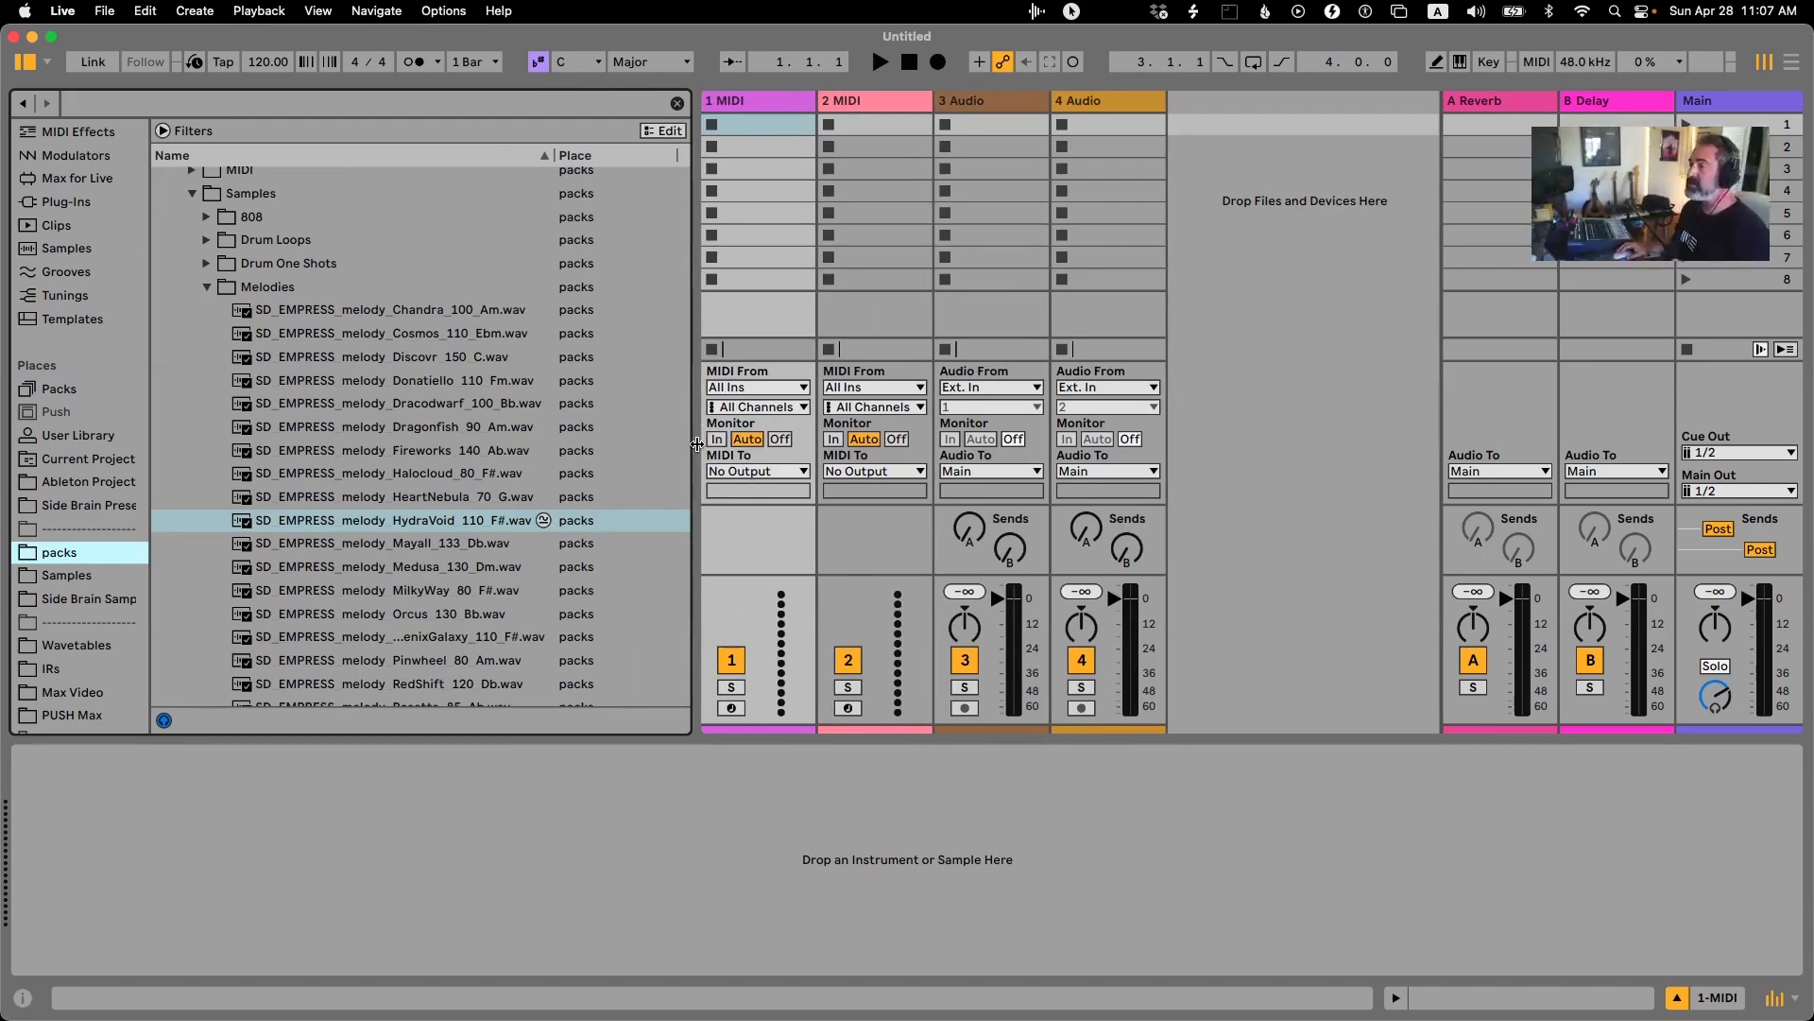
{"action": "left_click_drag", "start_coordinate": [697, 444], "coordinate": [701, 444]}
Collapse the Melodies folder and the whole Trap/Rnb folder.
{"action": "left_click", "coordinate": [206, 287]}
{"action": "scroll", "coordinate": [204, 352], "scroll_direction": "up", "scroll_amount": 10}
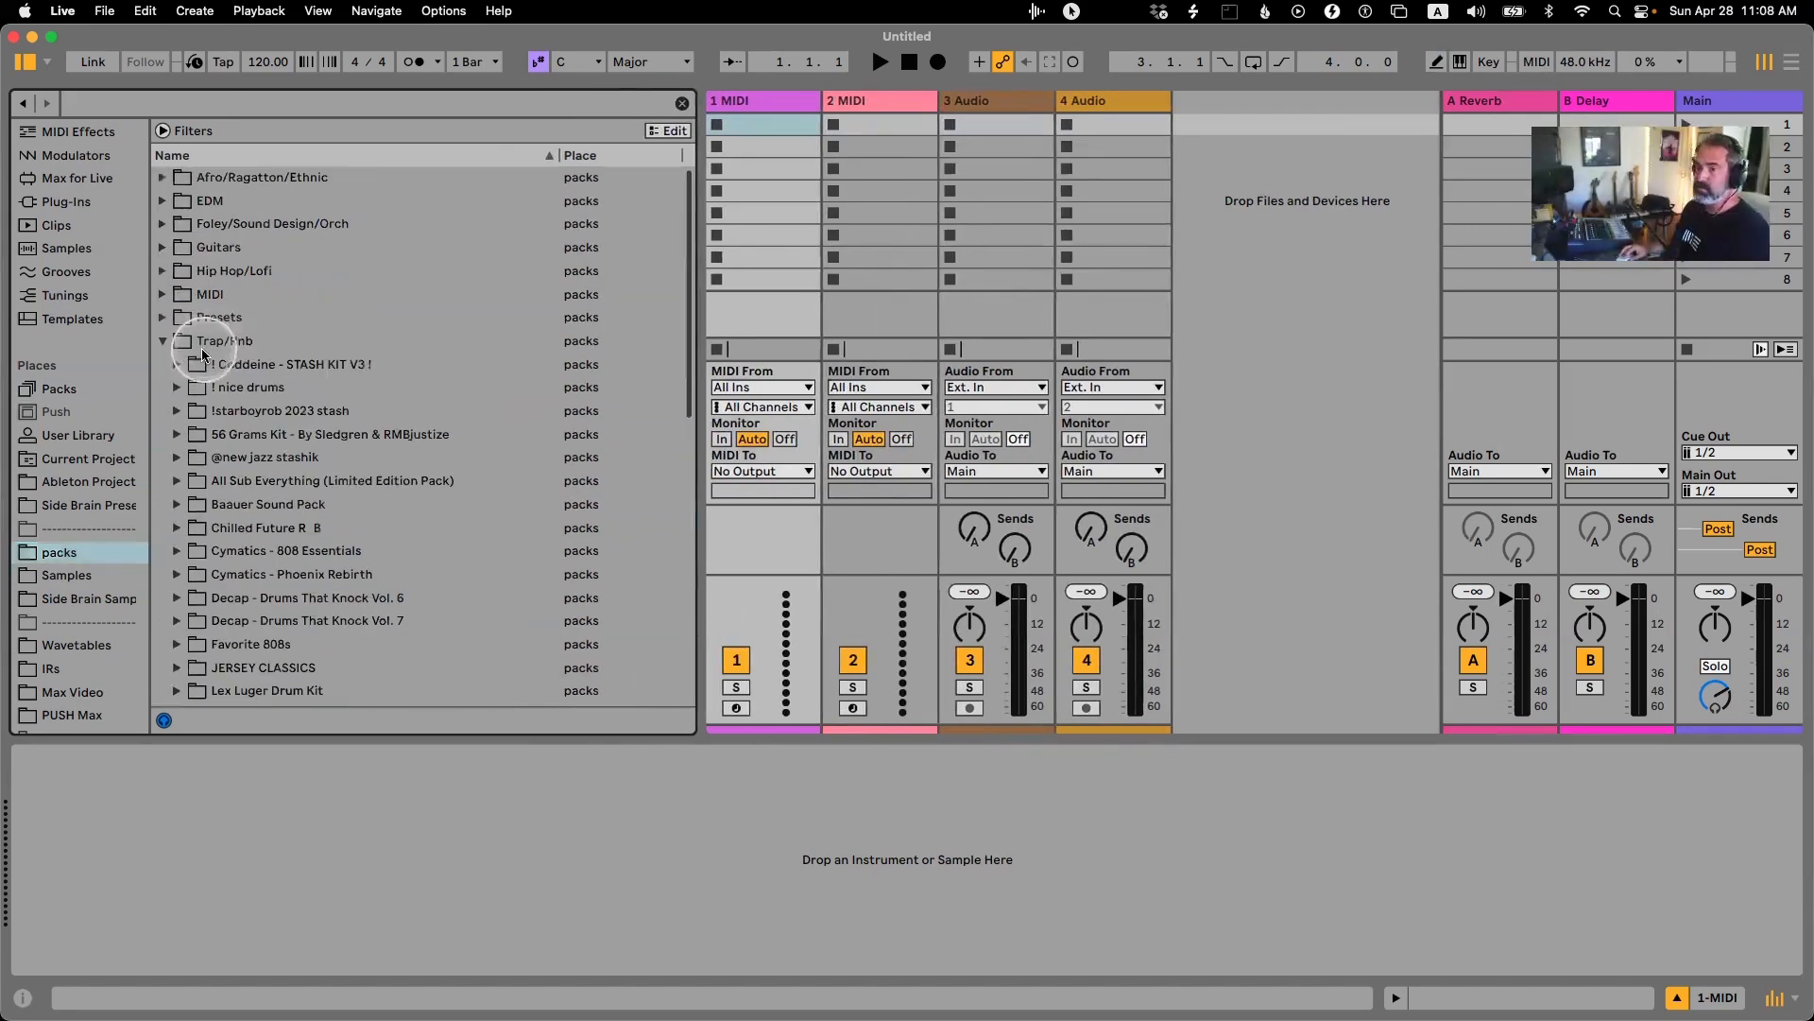
{"action": "left_click", "coordinate": [163, 338]}
Switch to Chrome and find The Winstons - Amen, Brother section in the history of breaks article.
{"action": "key", "text": "super+Tab"}
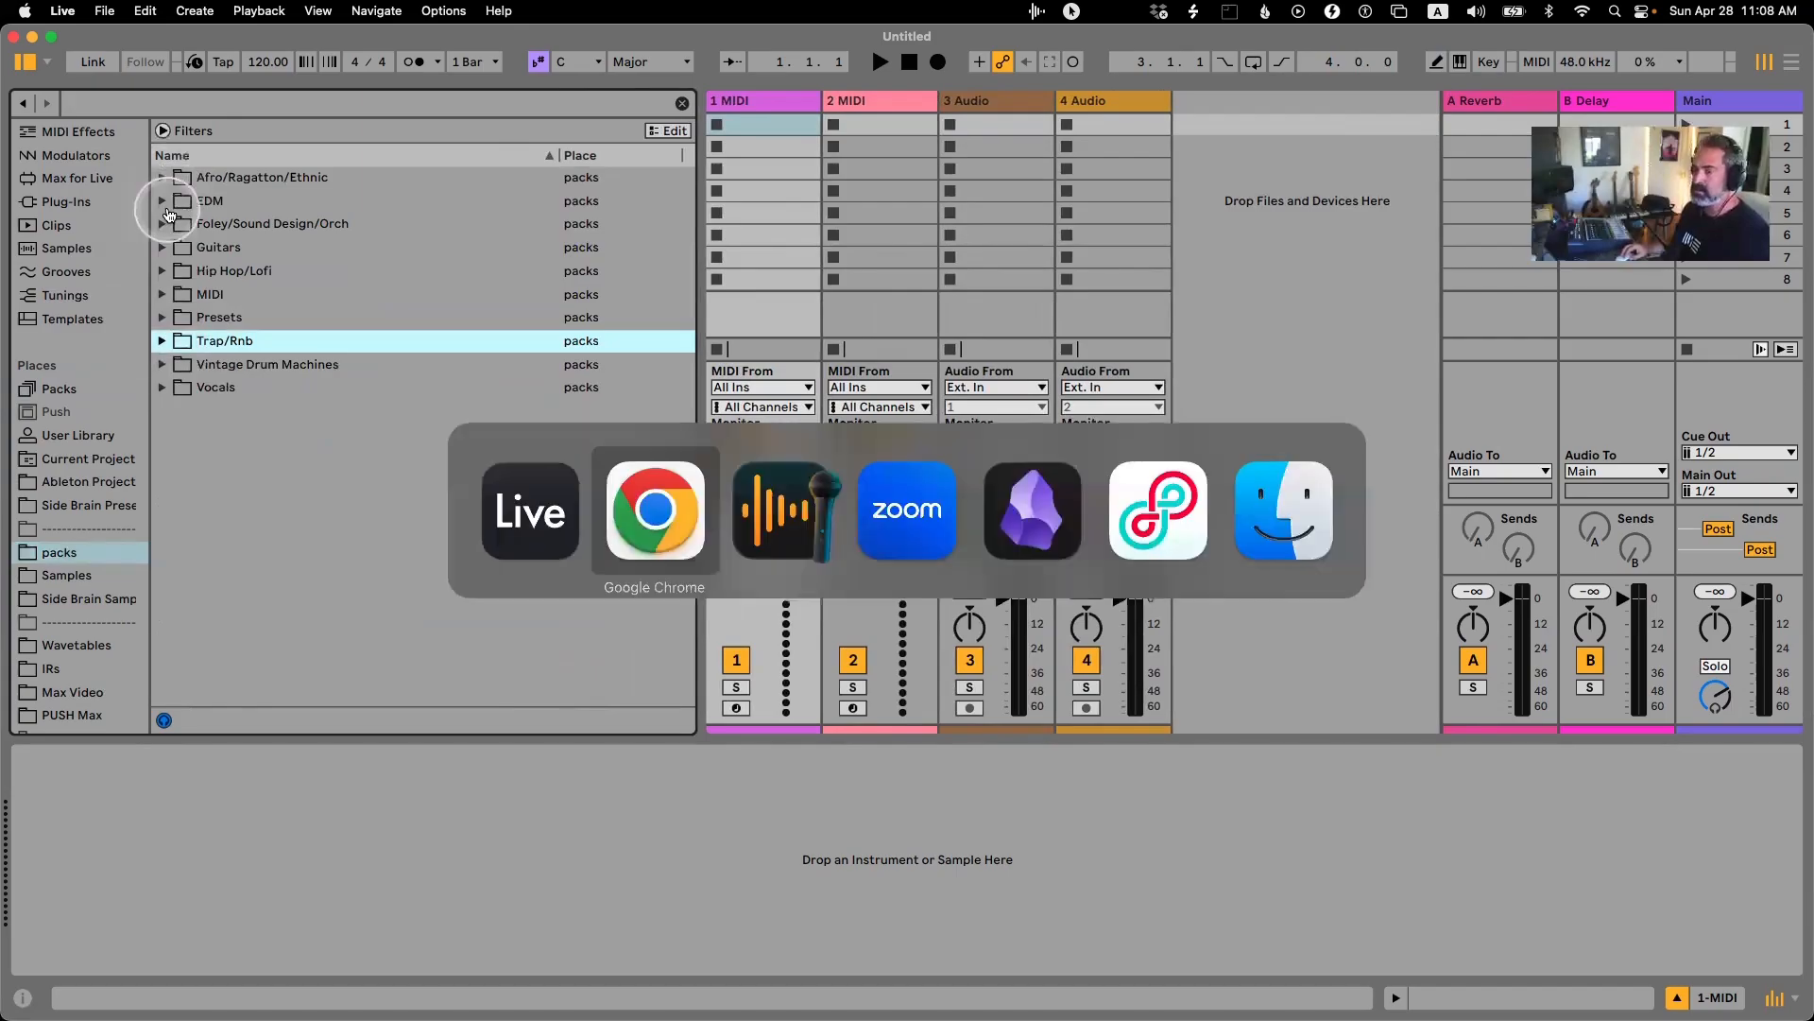
{"action": "scroll", "coordinate": [689, 337], "scroll_direction": "down", "scroll_amount": 5}
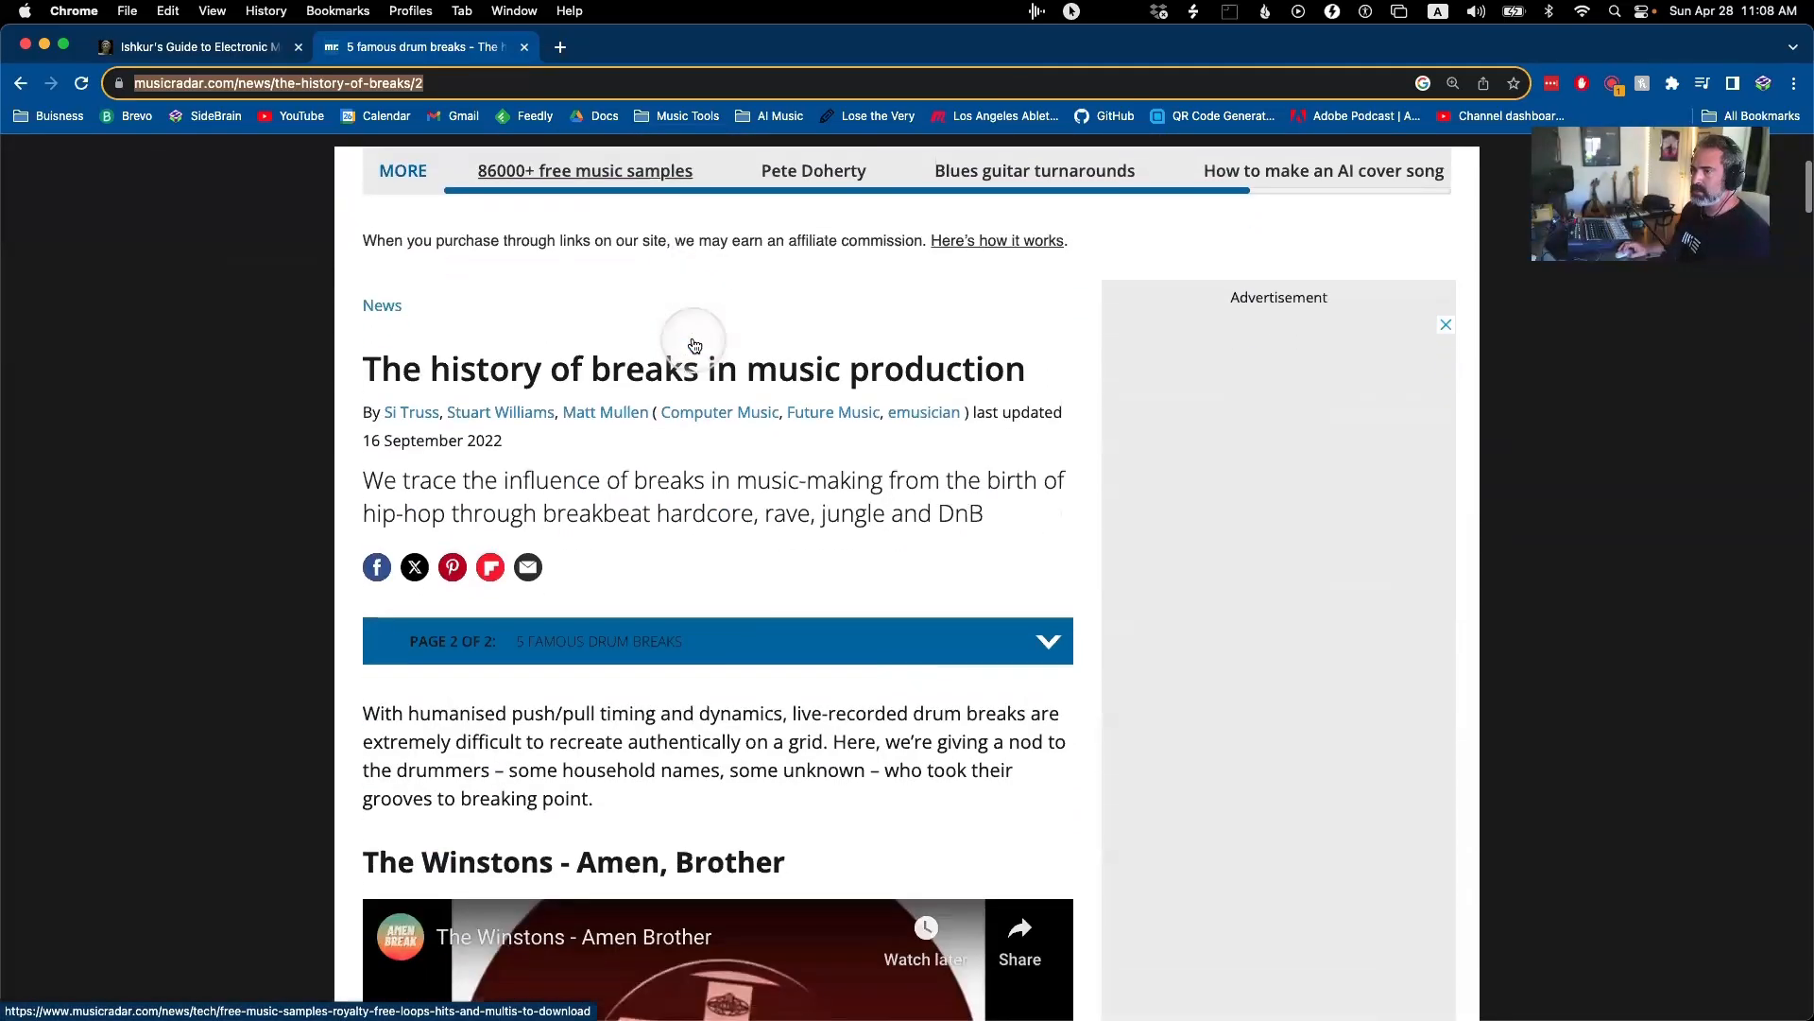
{"action": "scroll", "coordinate": [694, 344], "scroll_direction": "down", "scroll_amount": 6}
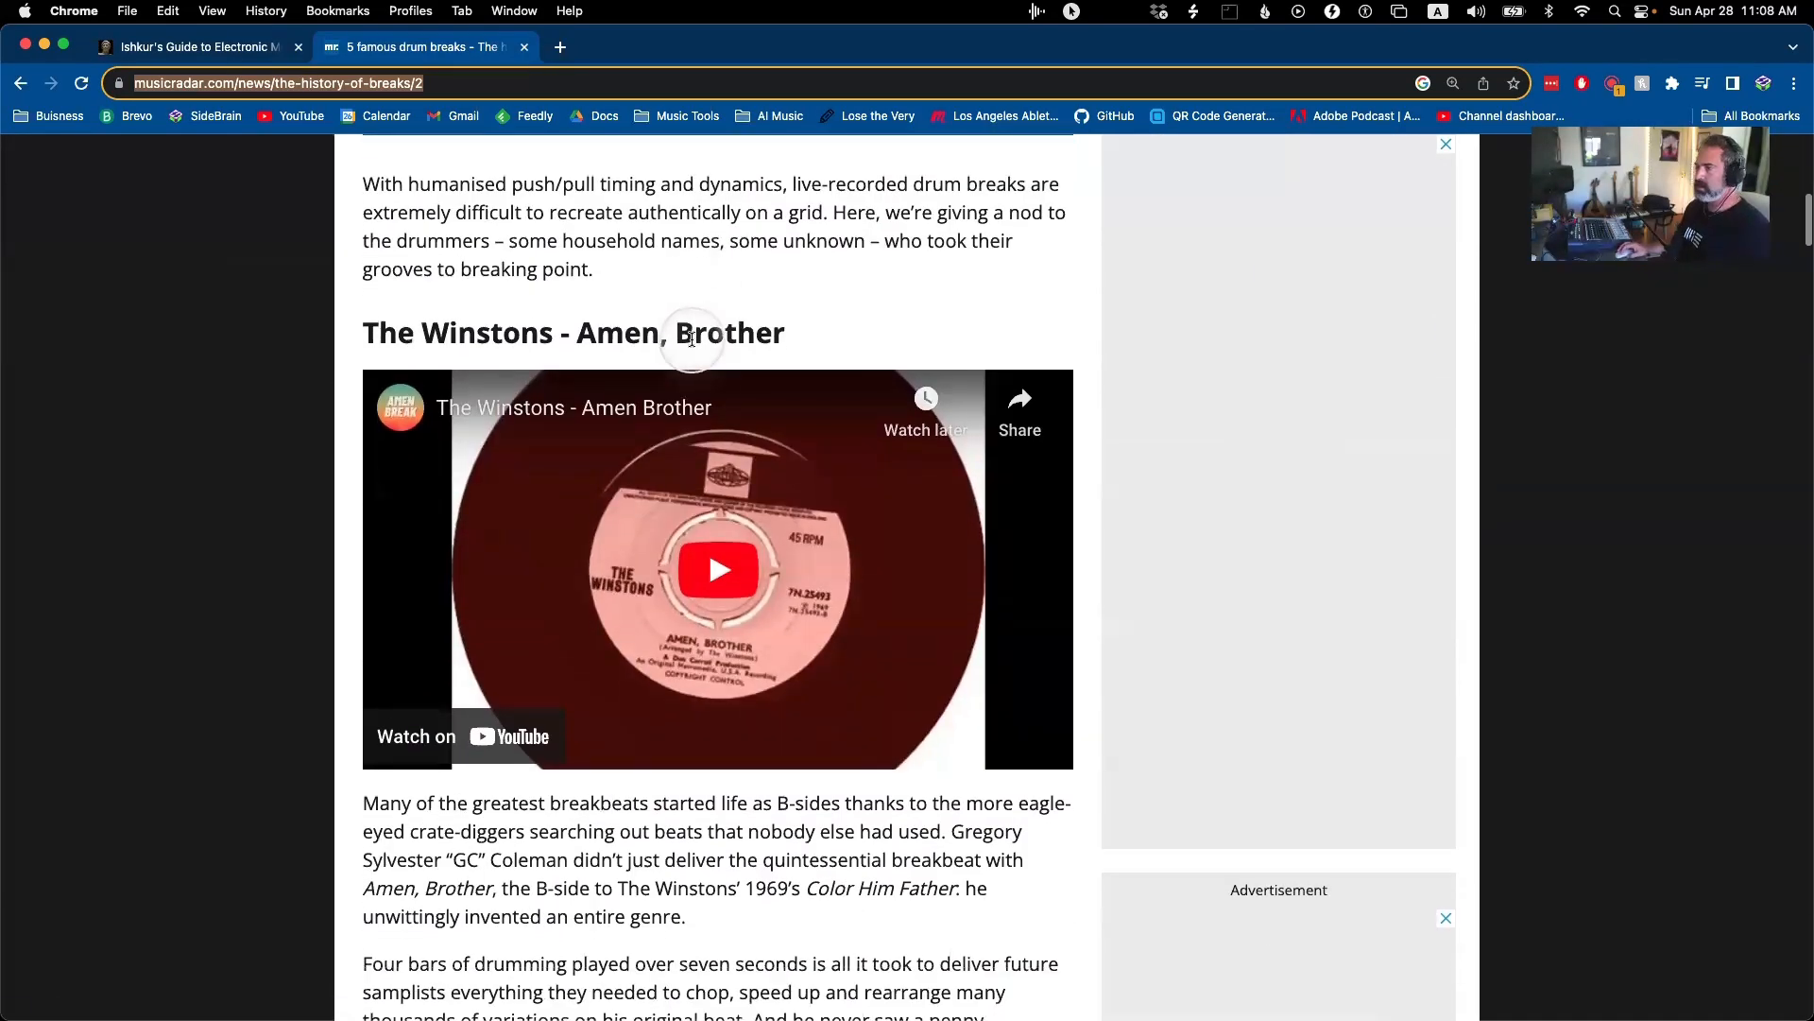
{"action": "scroll", "coordinate": [737, 336], "scroll_direction": "down", "scroll_amount": 1}
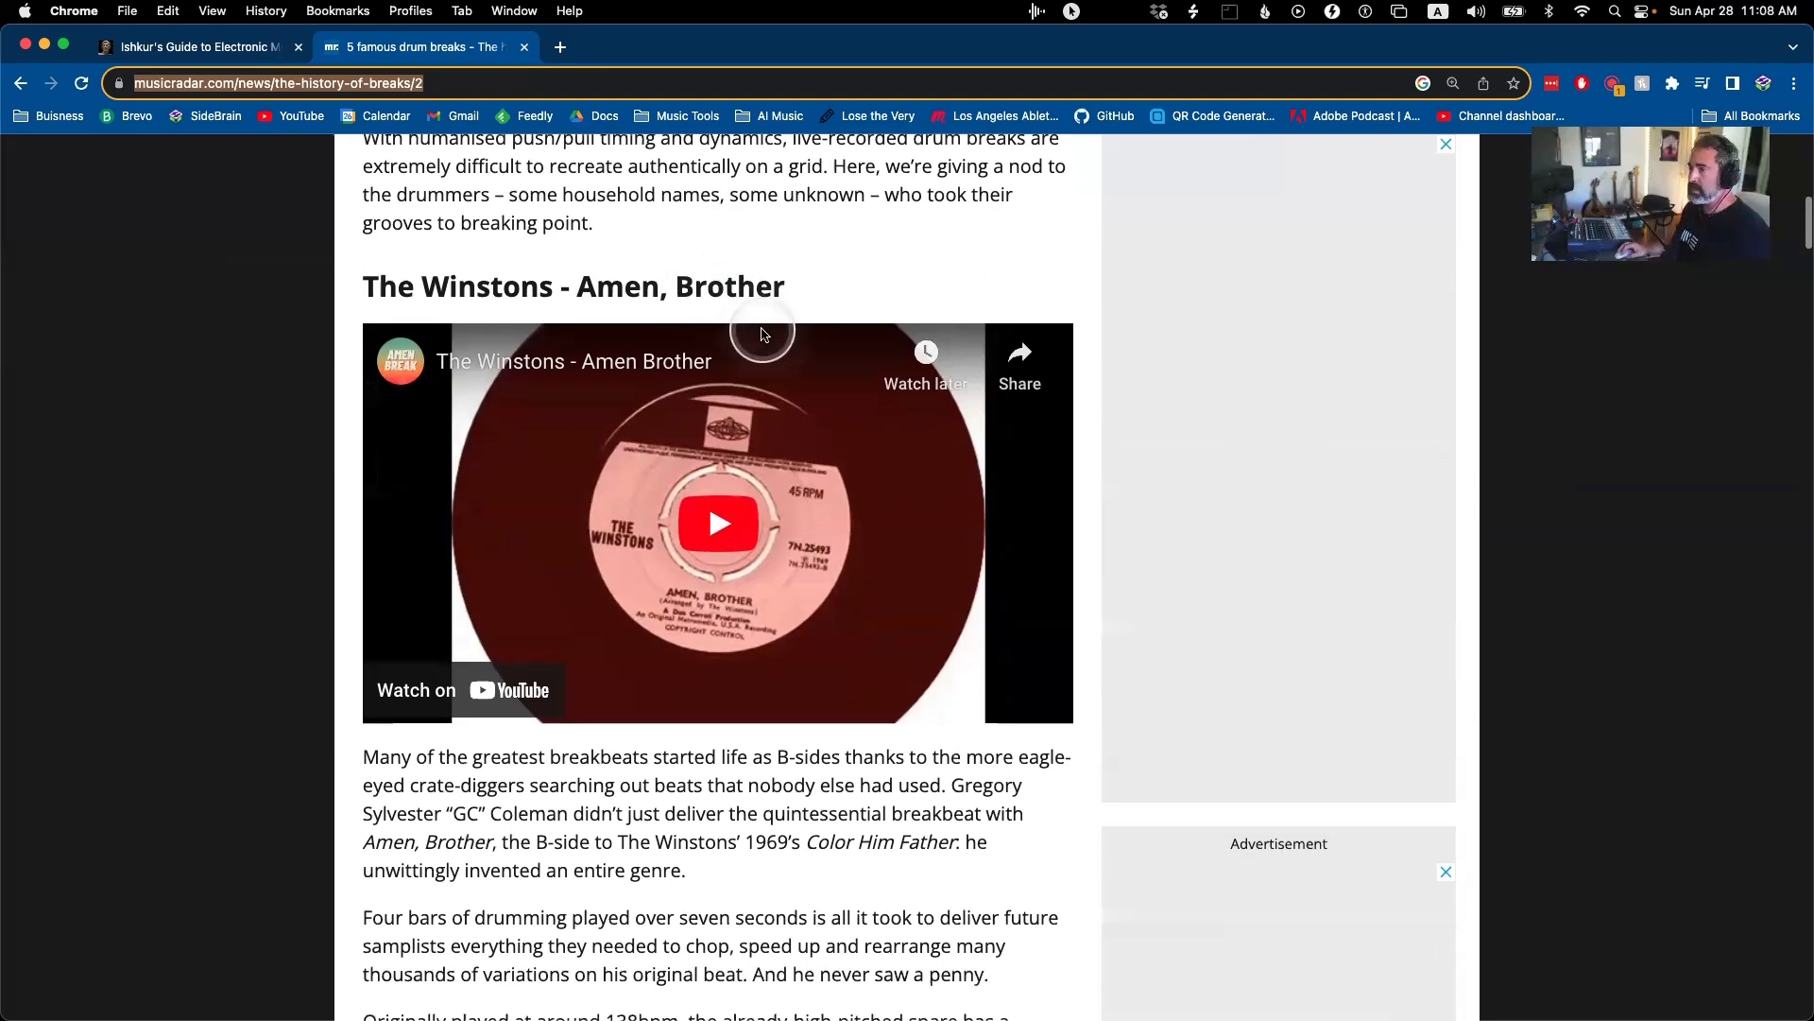
{"action": "triple_click", "coordinate": [304, 81]}
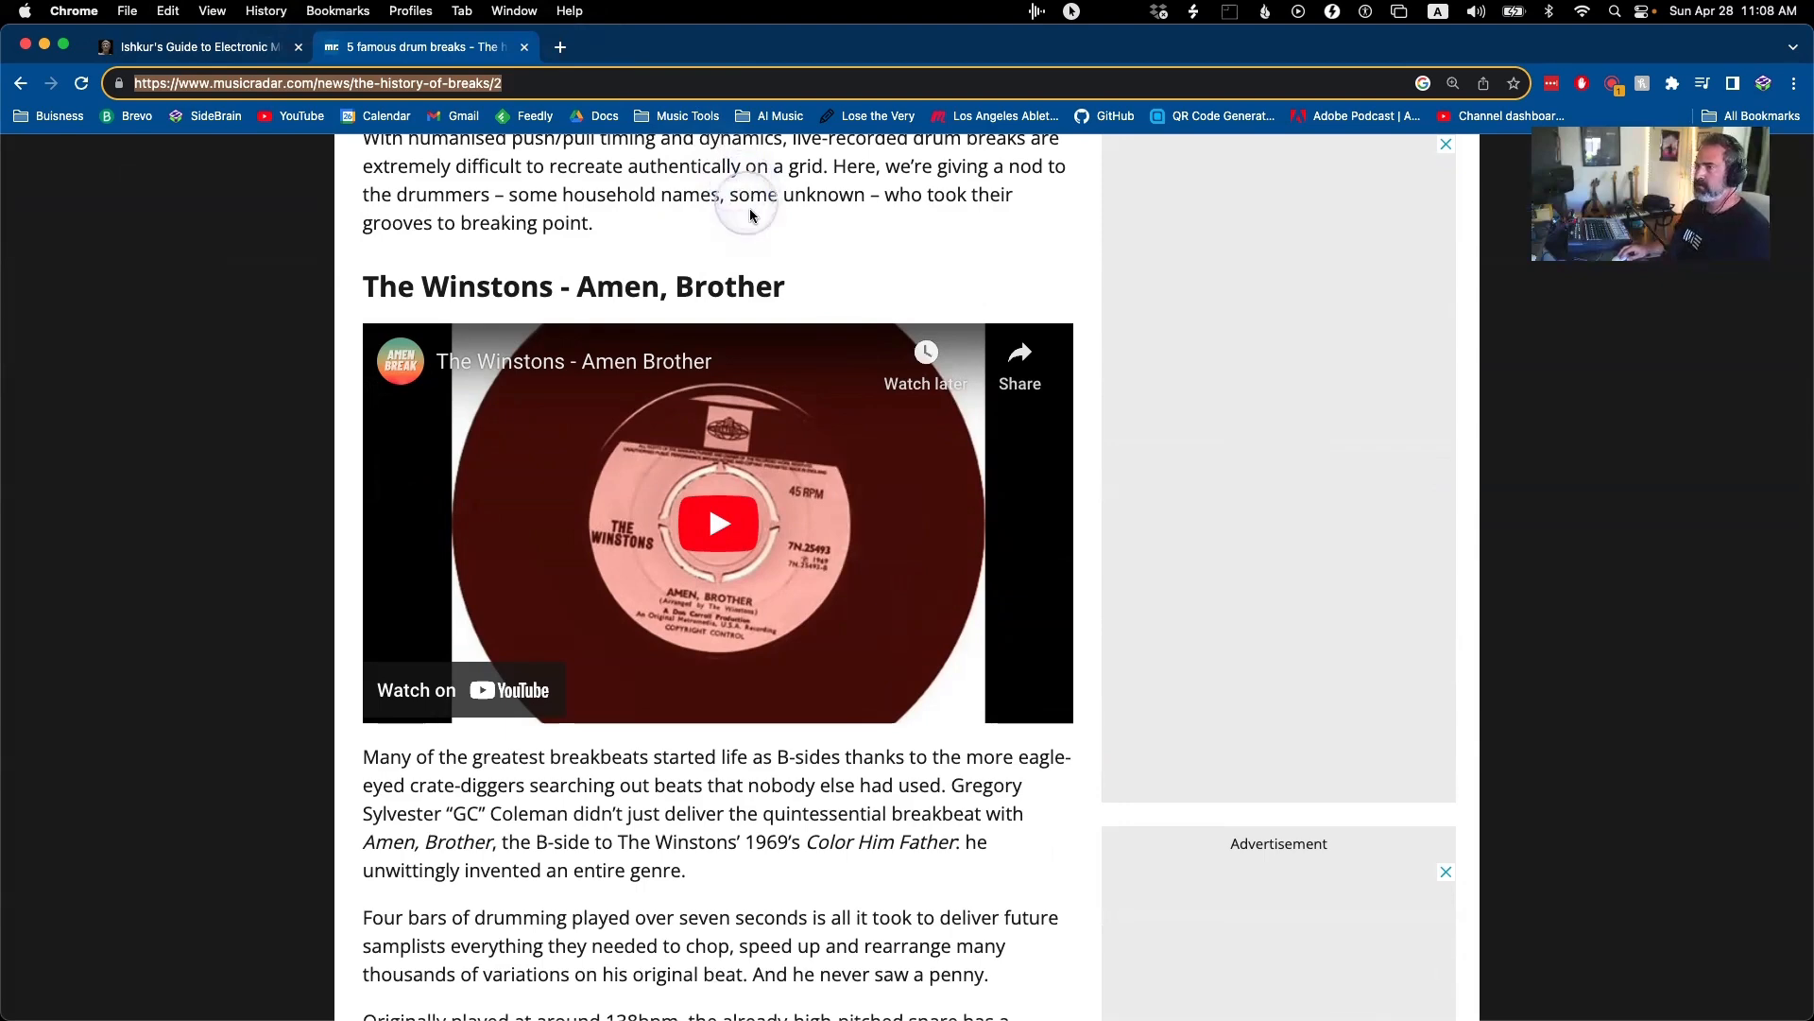
{"action": "left_click", "coordinate": [746, 200]}
Play the embedded Amen Brother video, skip forward to about 0:46 and resume playback there.
{"action": "left_click", "coordinate": [746, 512]}
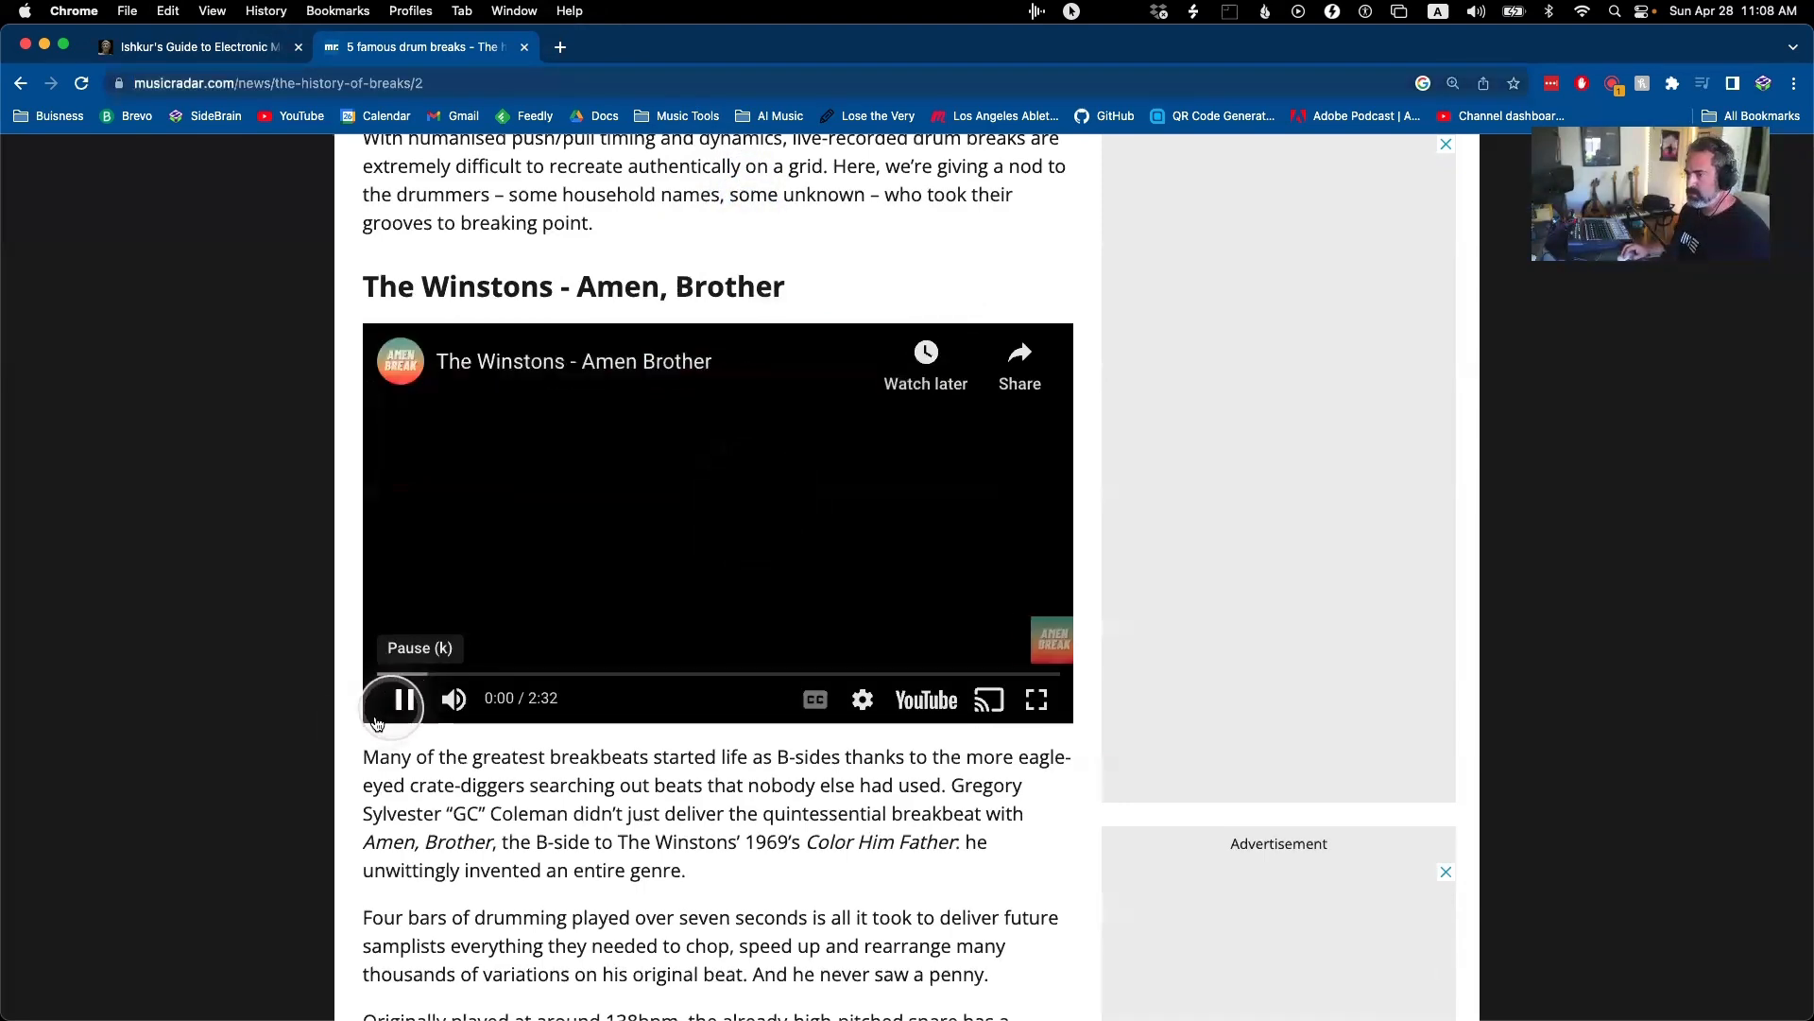
{"action": "left_click", "coordinate": [400, 702]}
{"action": "left_click", "coordinate": [401, 704]}
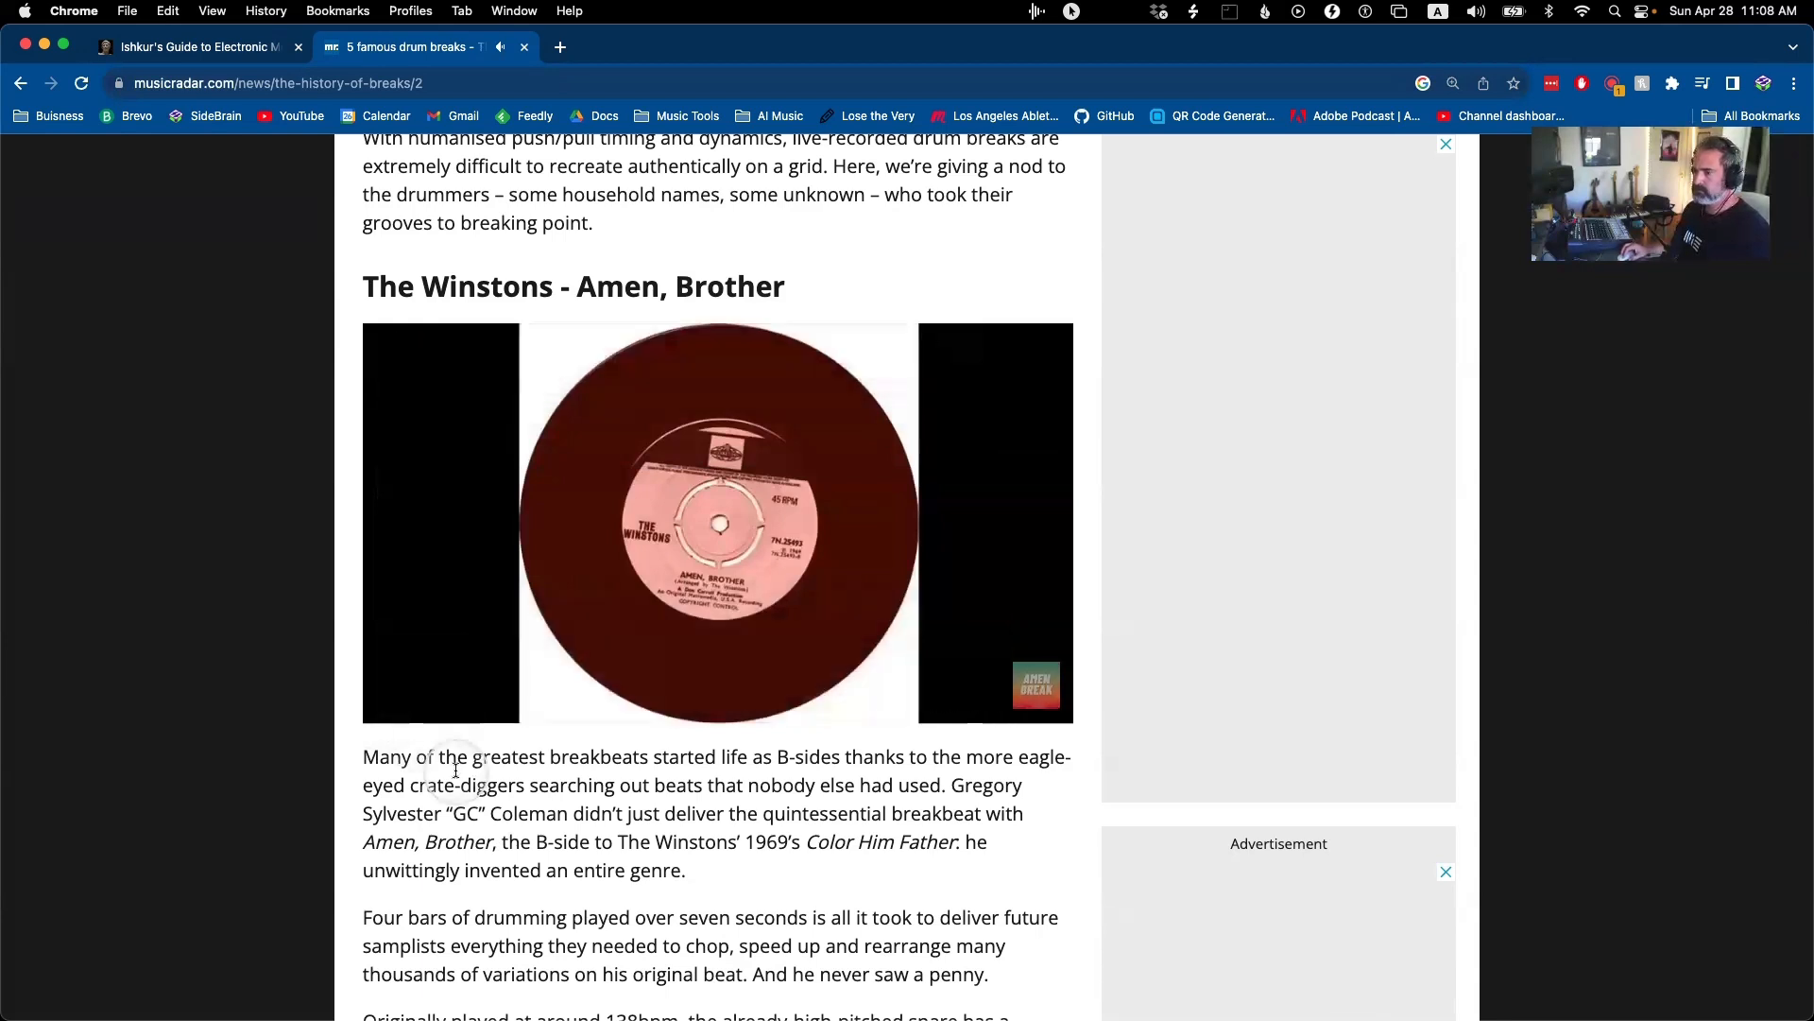
{"action": "left_click", "coordinate": [402, 700]}
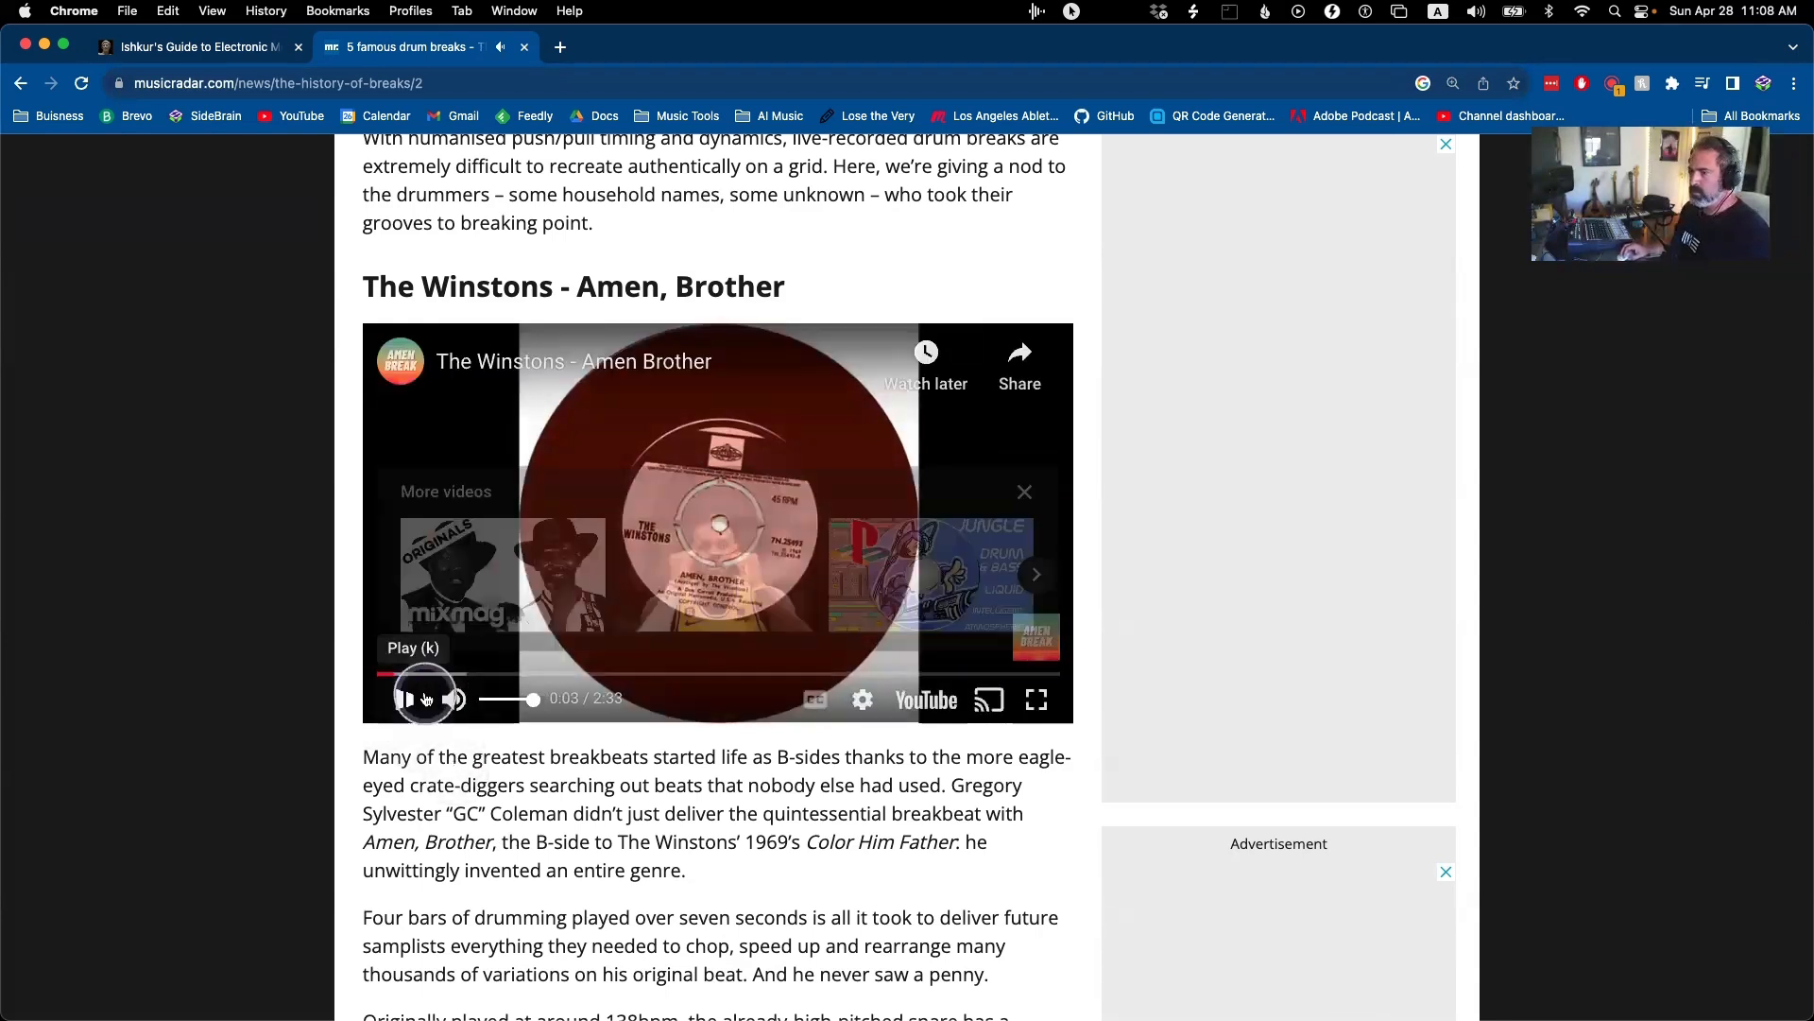
{"action": "left_click", "coordinate": [460, 675]}
{"action": "left_click", "coordinate": [400, 701]}
{"action": "left_click_drag", "start_coordinate": [473, 674], "coordinate": [580, 675]}
{"action": "left_click", "coordinate": [404, 700]}
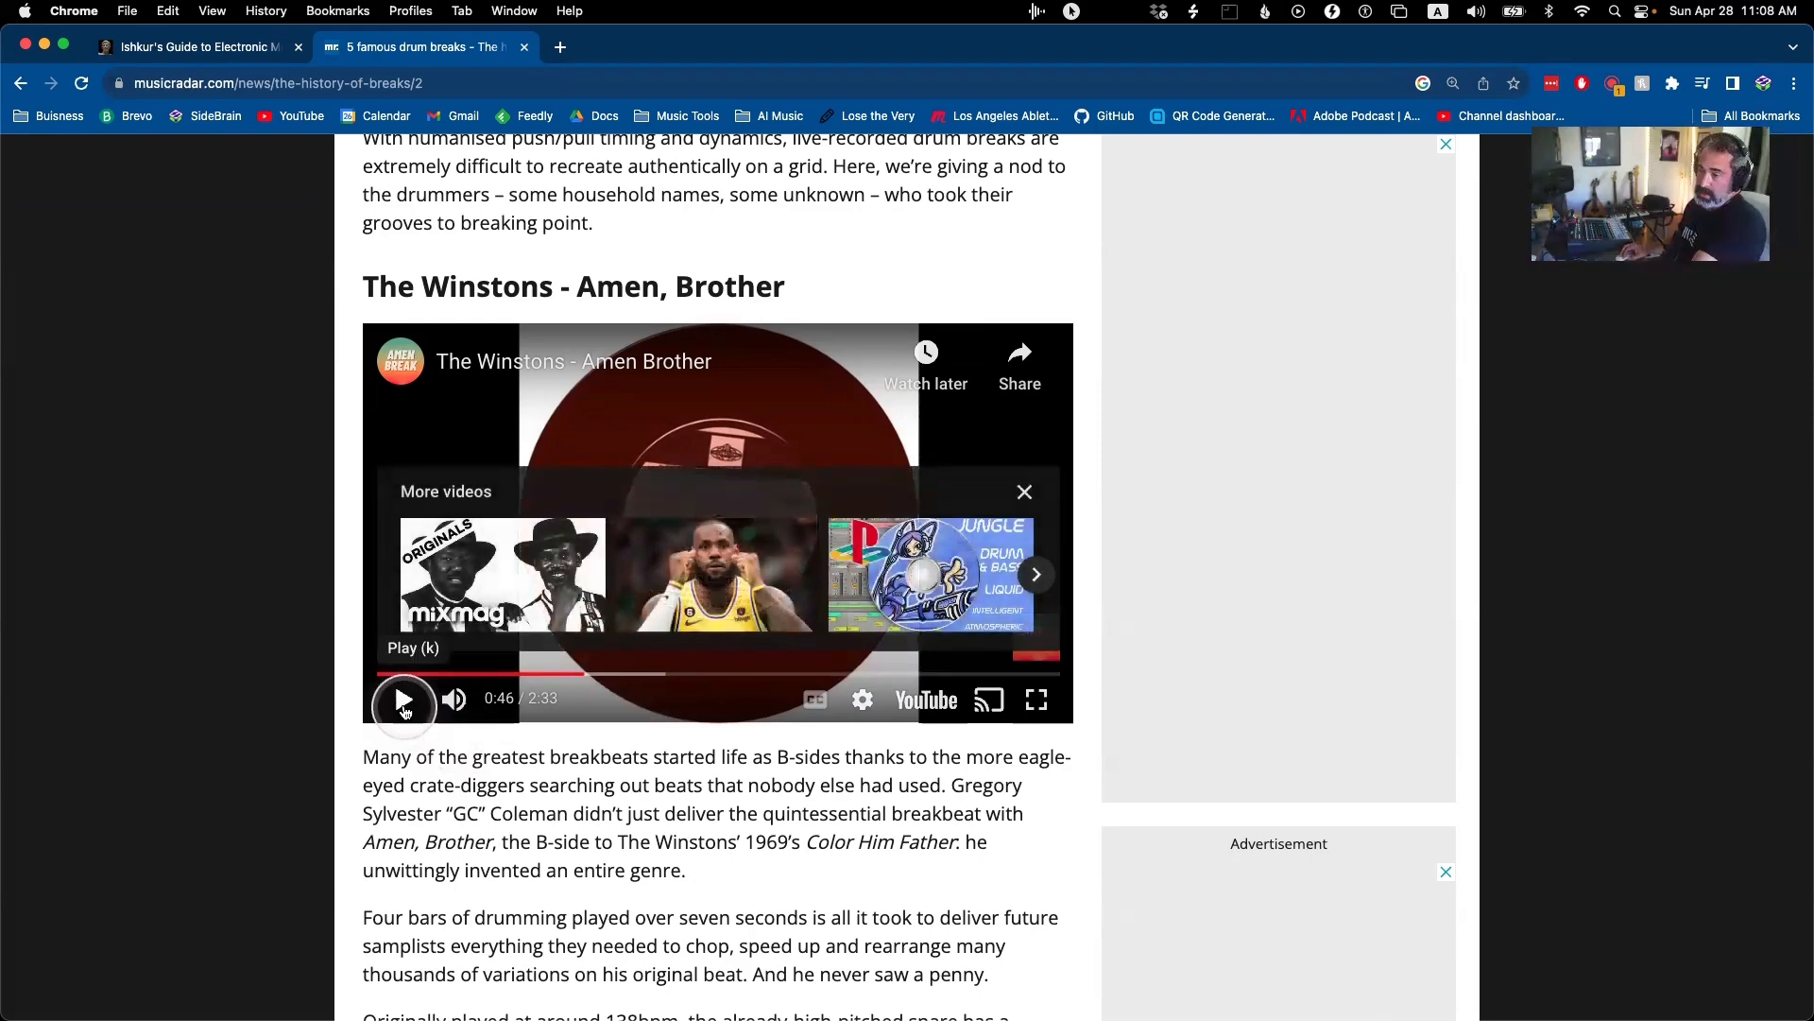
{"action": "left_click", "coordinate": [404, 704]}
{"action": "left_click", "coordinate": [403, 704]}
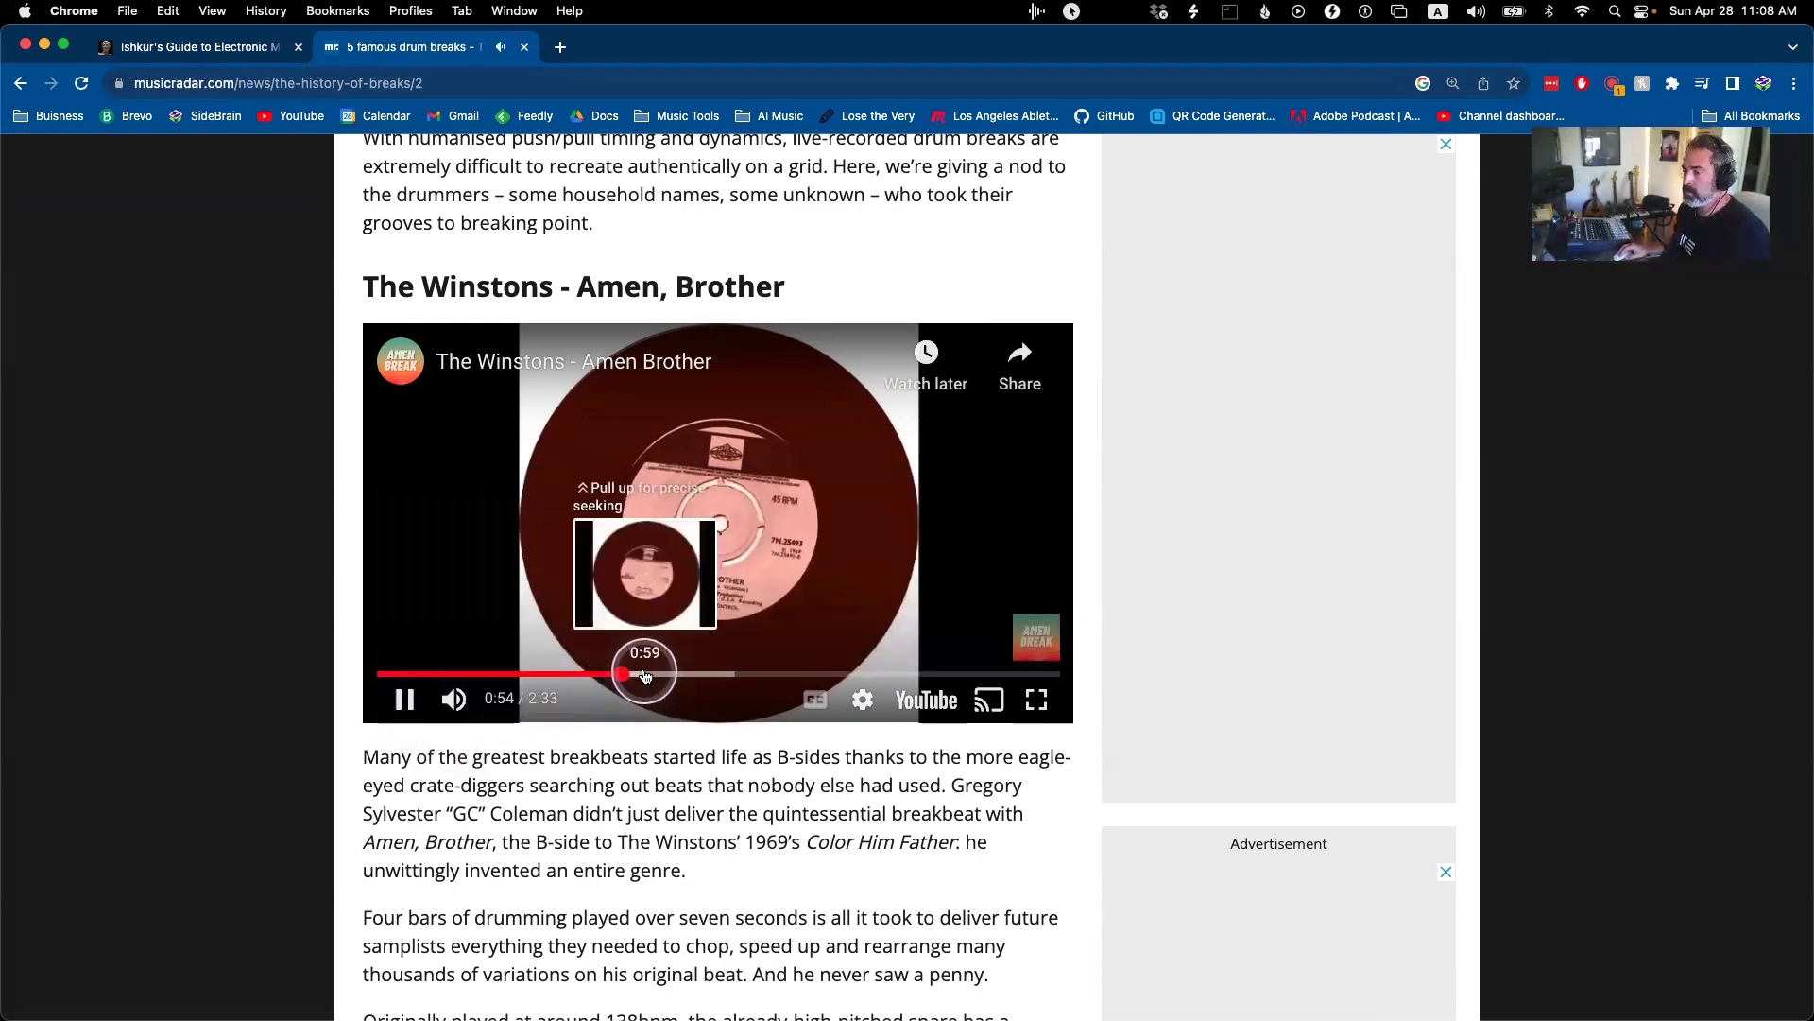
Skip the Amen Brother video ahead from 0:59 to its drum break and pause it at about 1:33.
{"action": "left_click", "coordinate": [645, 674]}
{"action": "key", "text": "Right"}
{"action": "key", "text": "Right"}
{"action": "key", "text": "Right"}
{"action": "key", "text": "Right"}
{"action": "key", "text": "Right"}
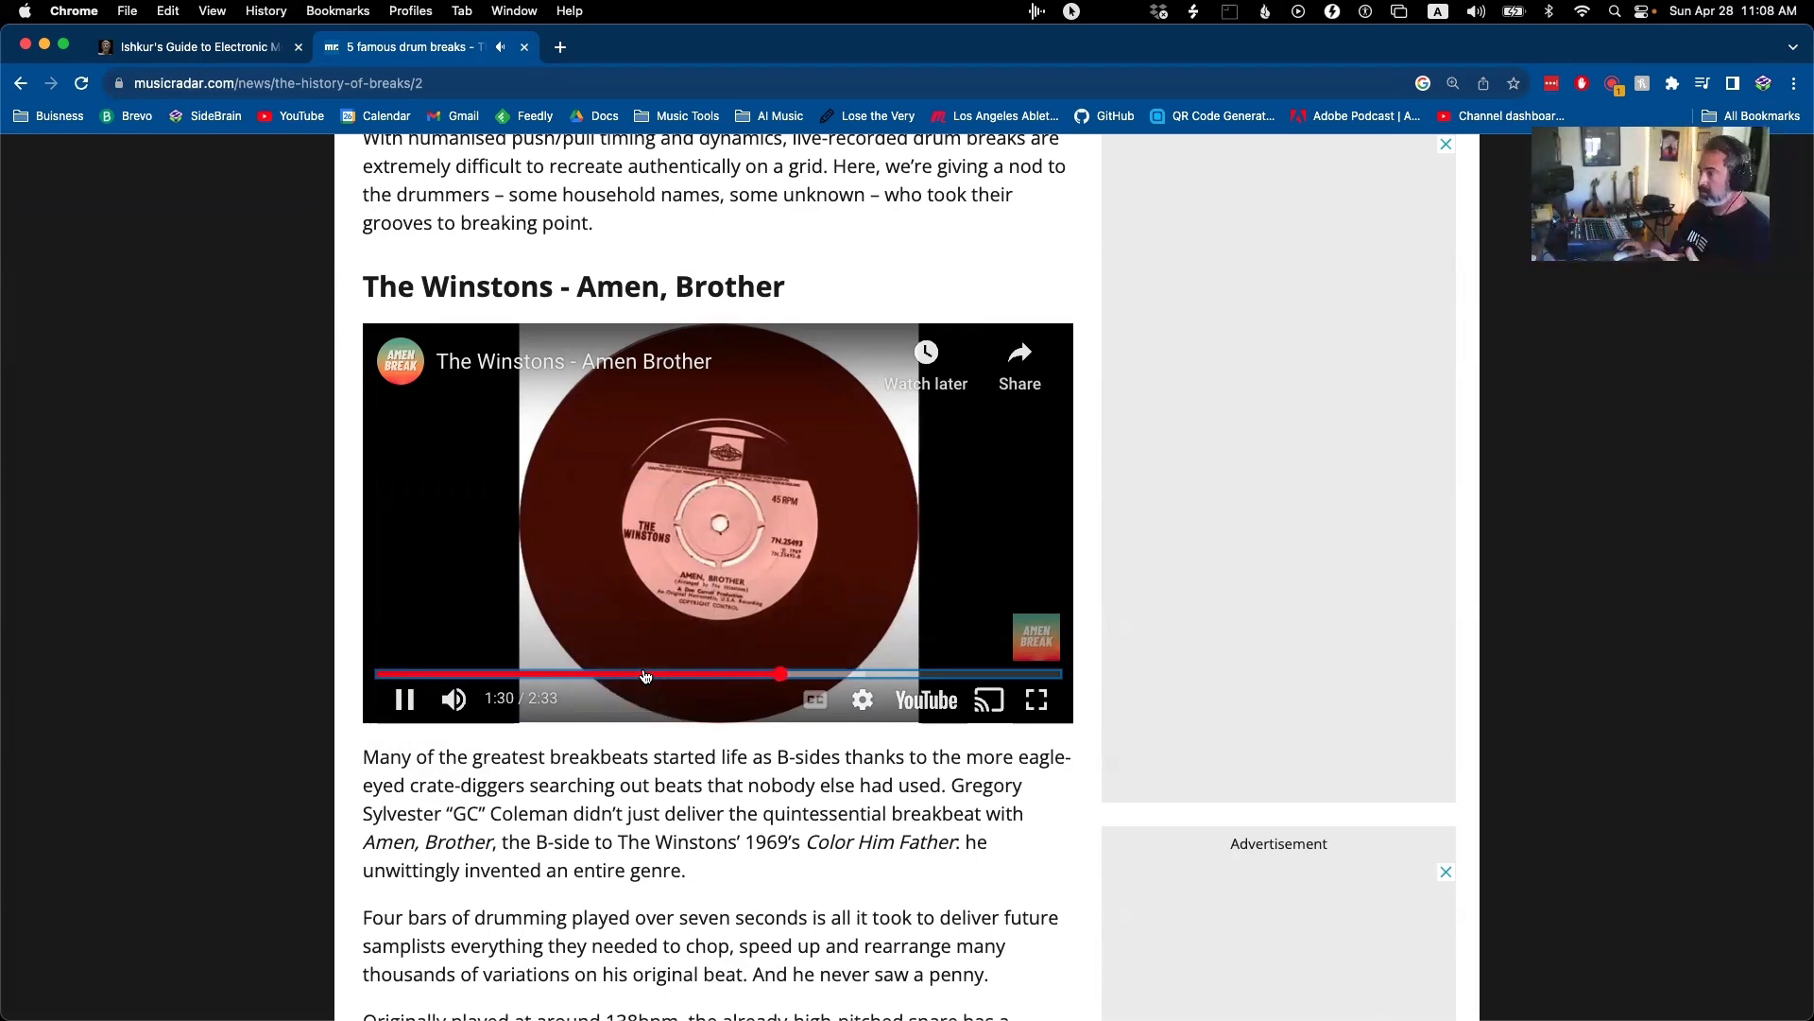
{"action": "left_click", "coordinate": [402, 702]}
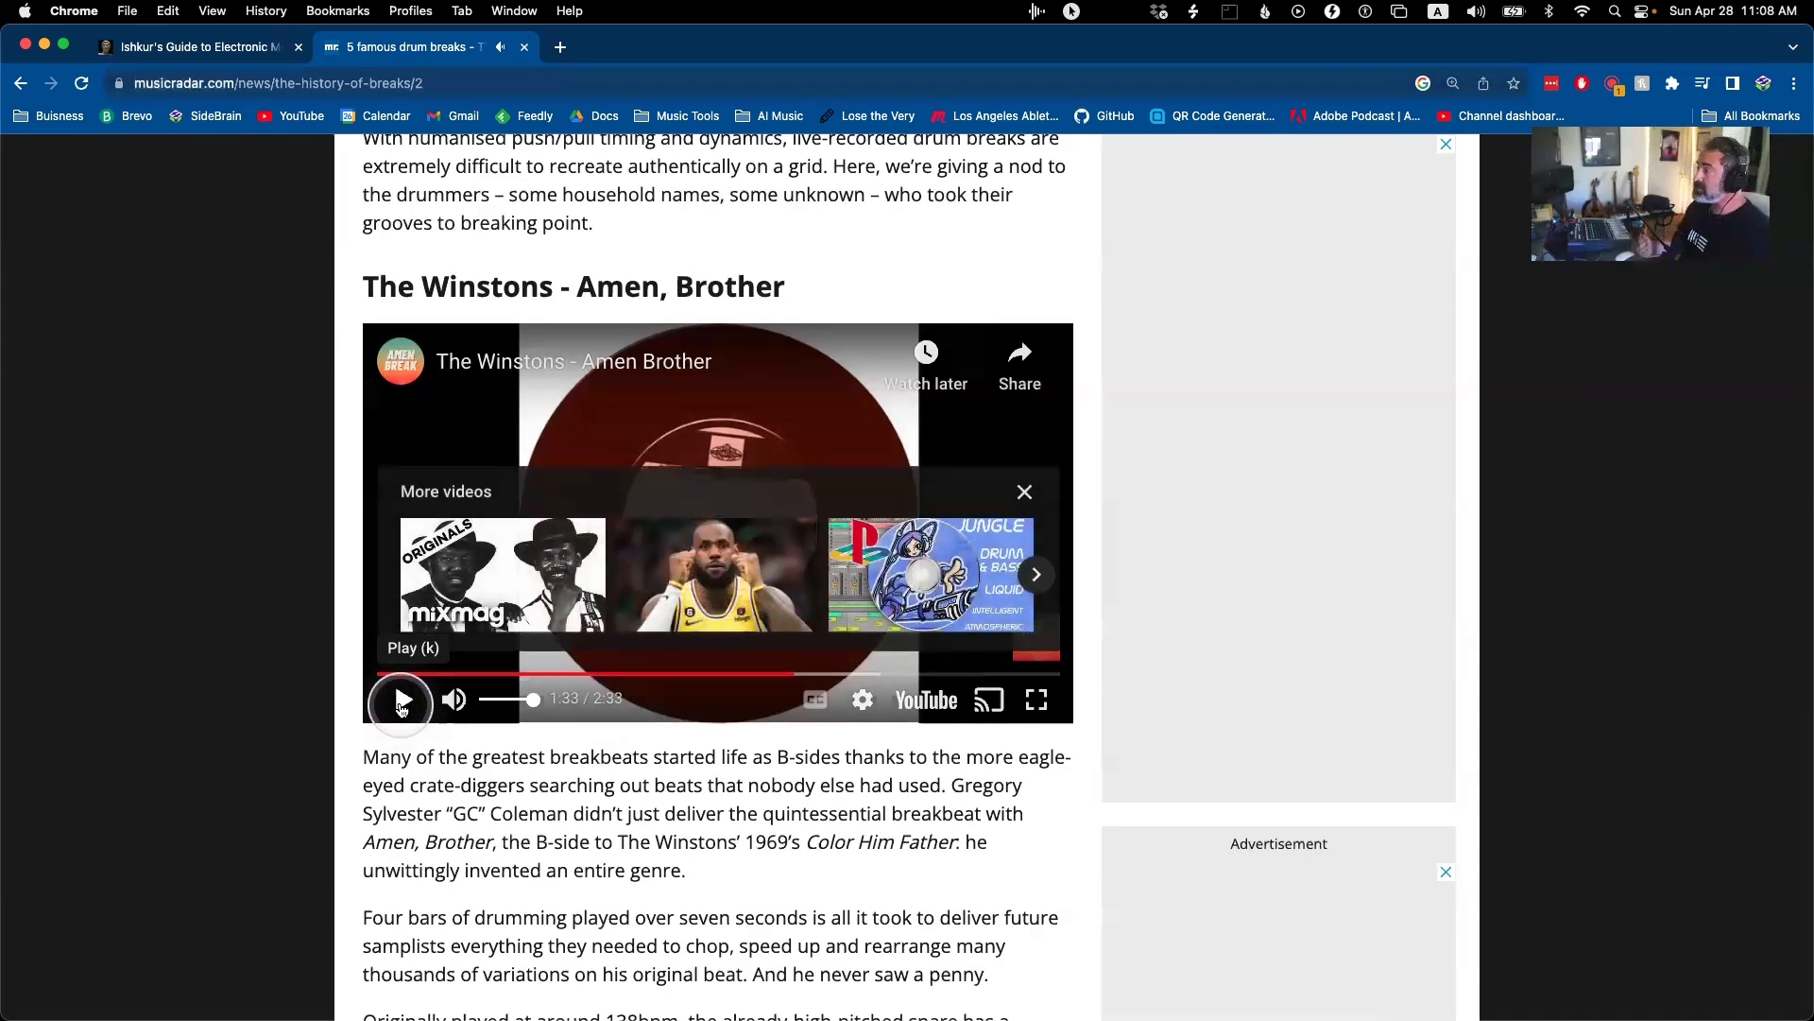
Switch to Ableton Live and expand the 101 breaks_2.0 folder inside Hip Hop/Lofi.
{"action": "key", "text": "super+Tab"}
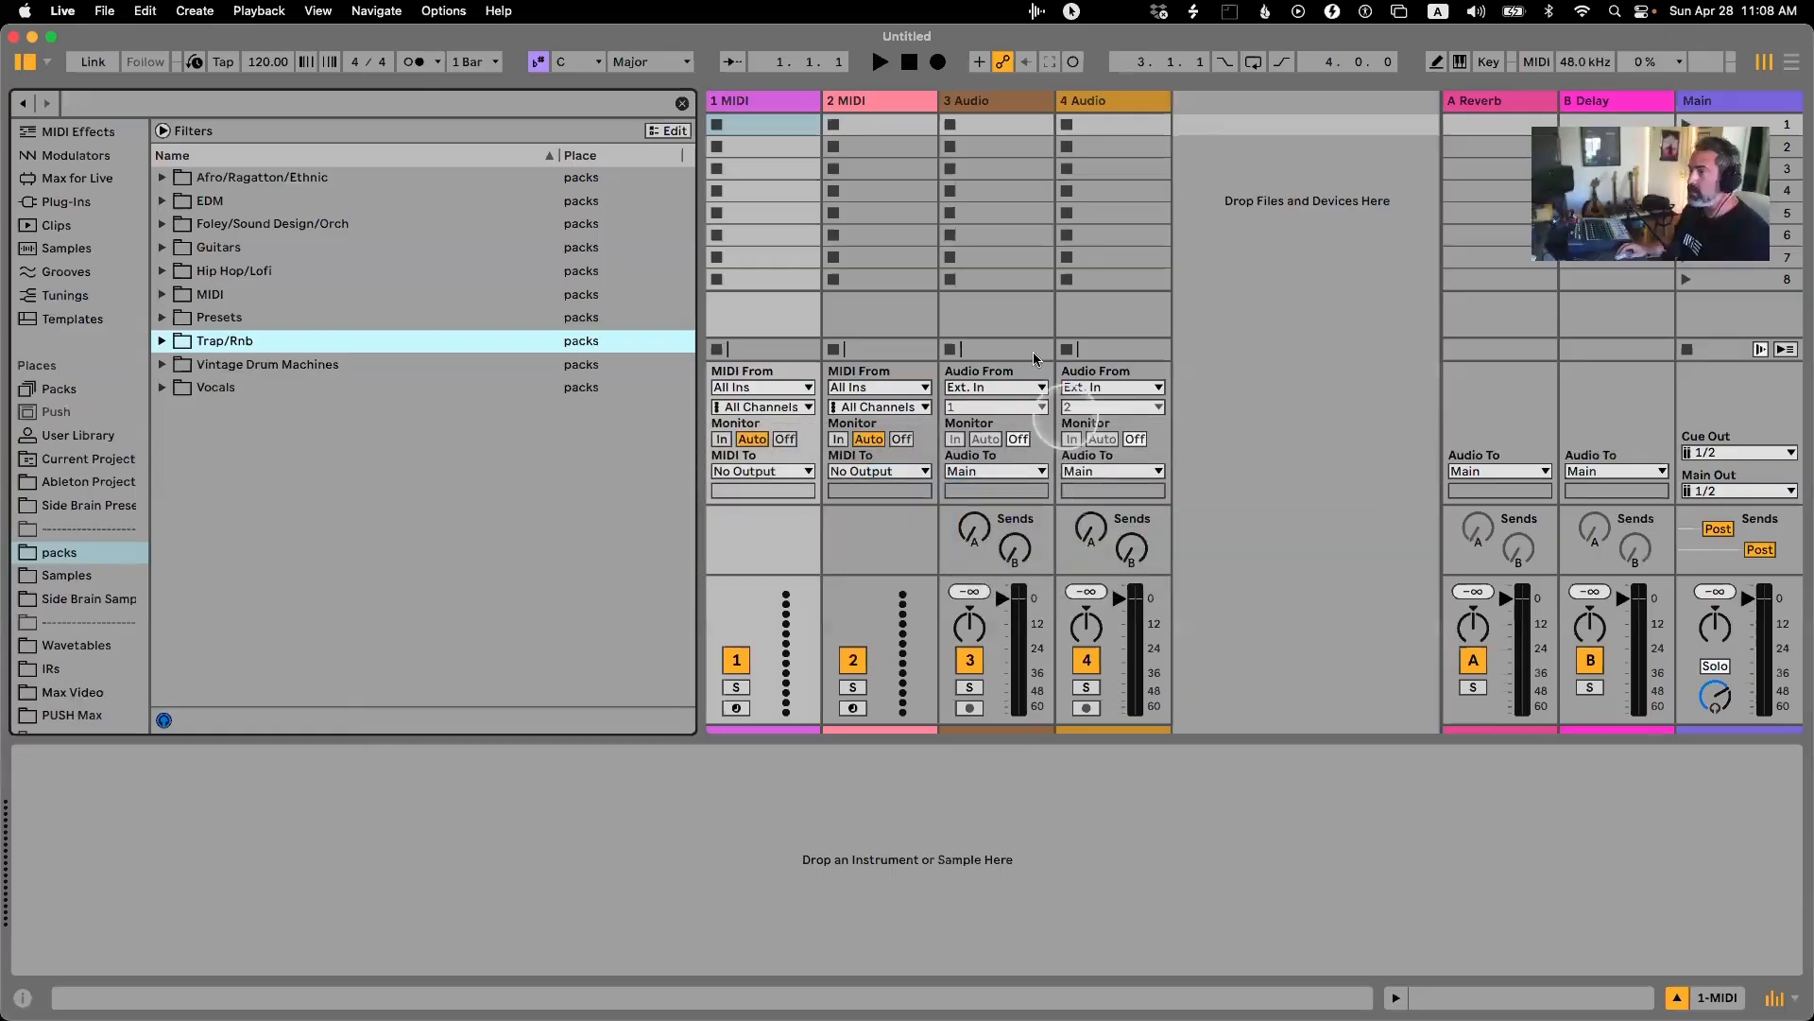
{"action": "scroll", "coordinate": [73, 359], "scroll_direction": "down", "scroll_amount": 2}
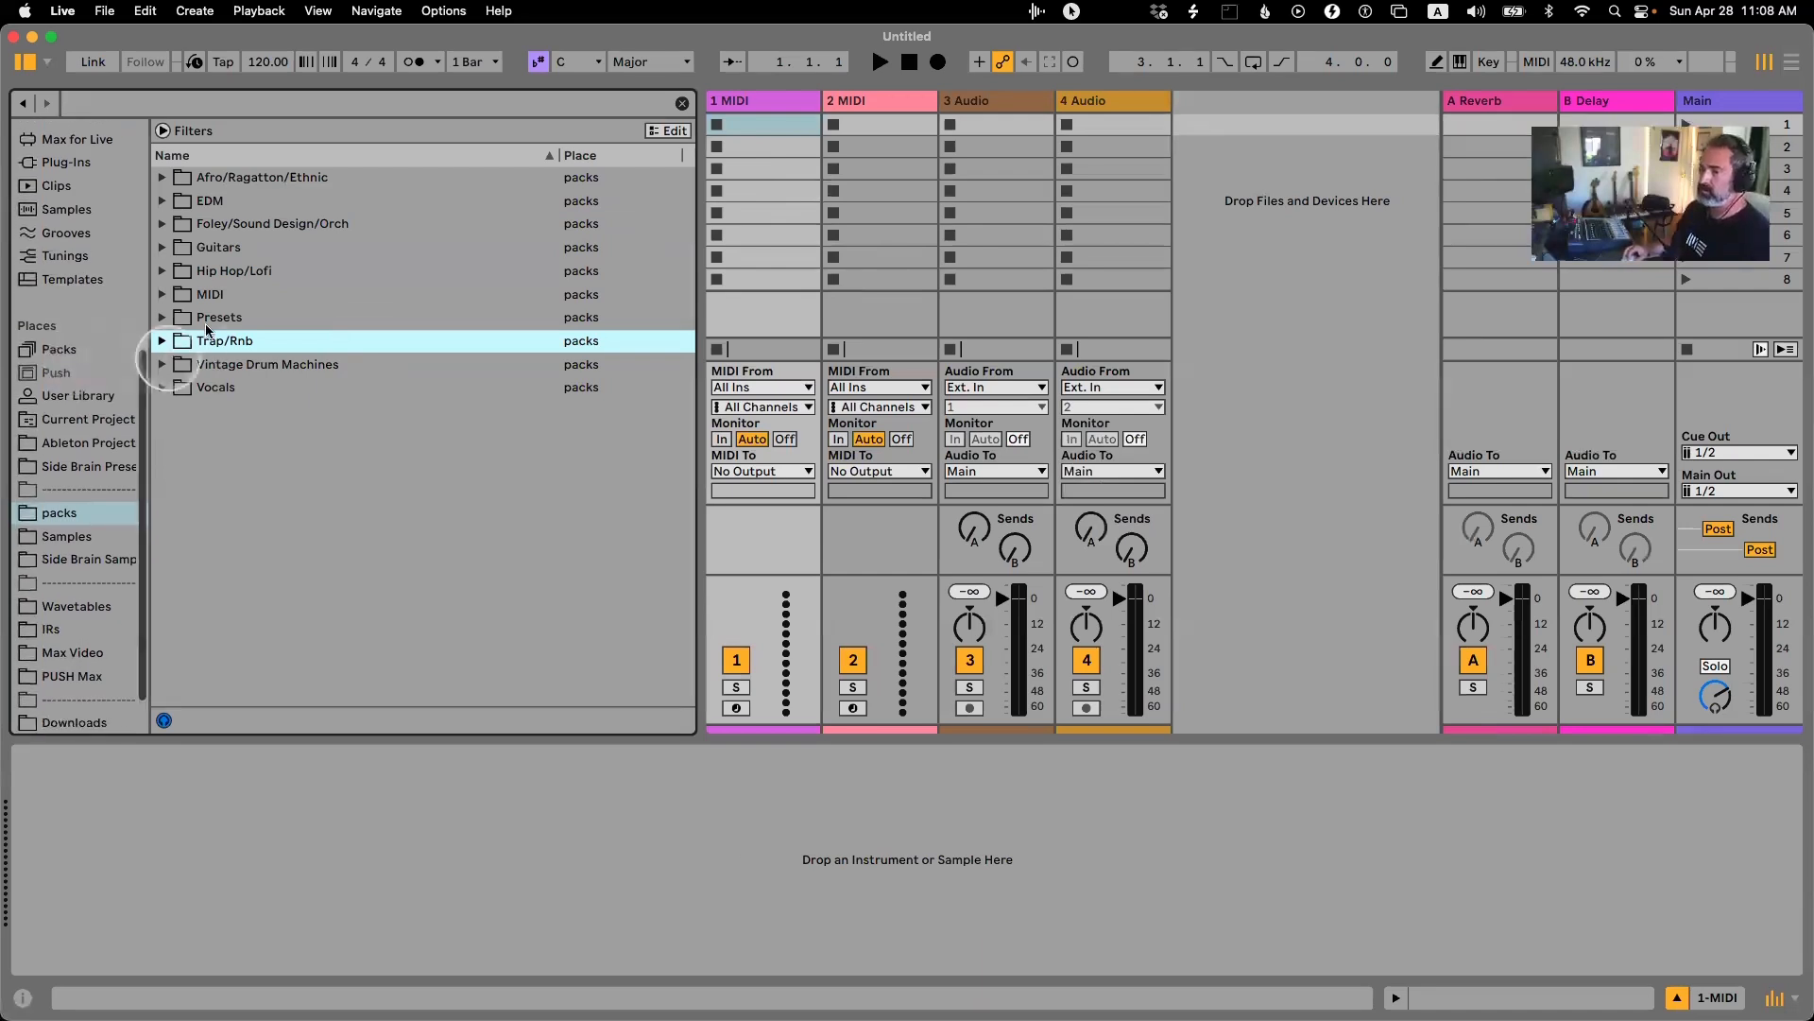
{"action": "left_click", "coordinate": [162, 270]}
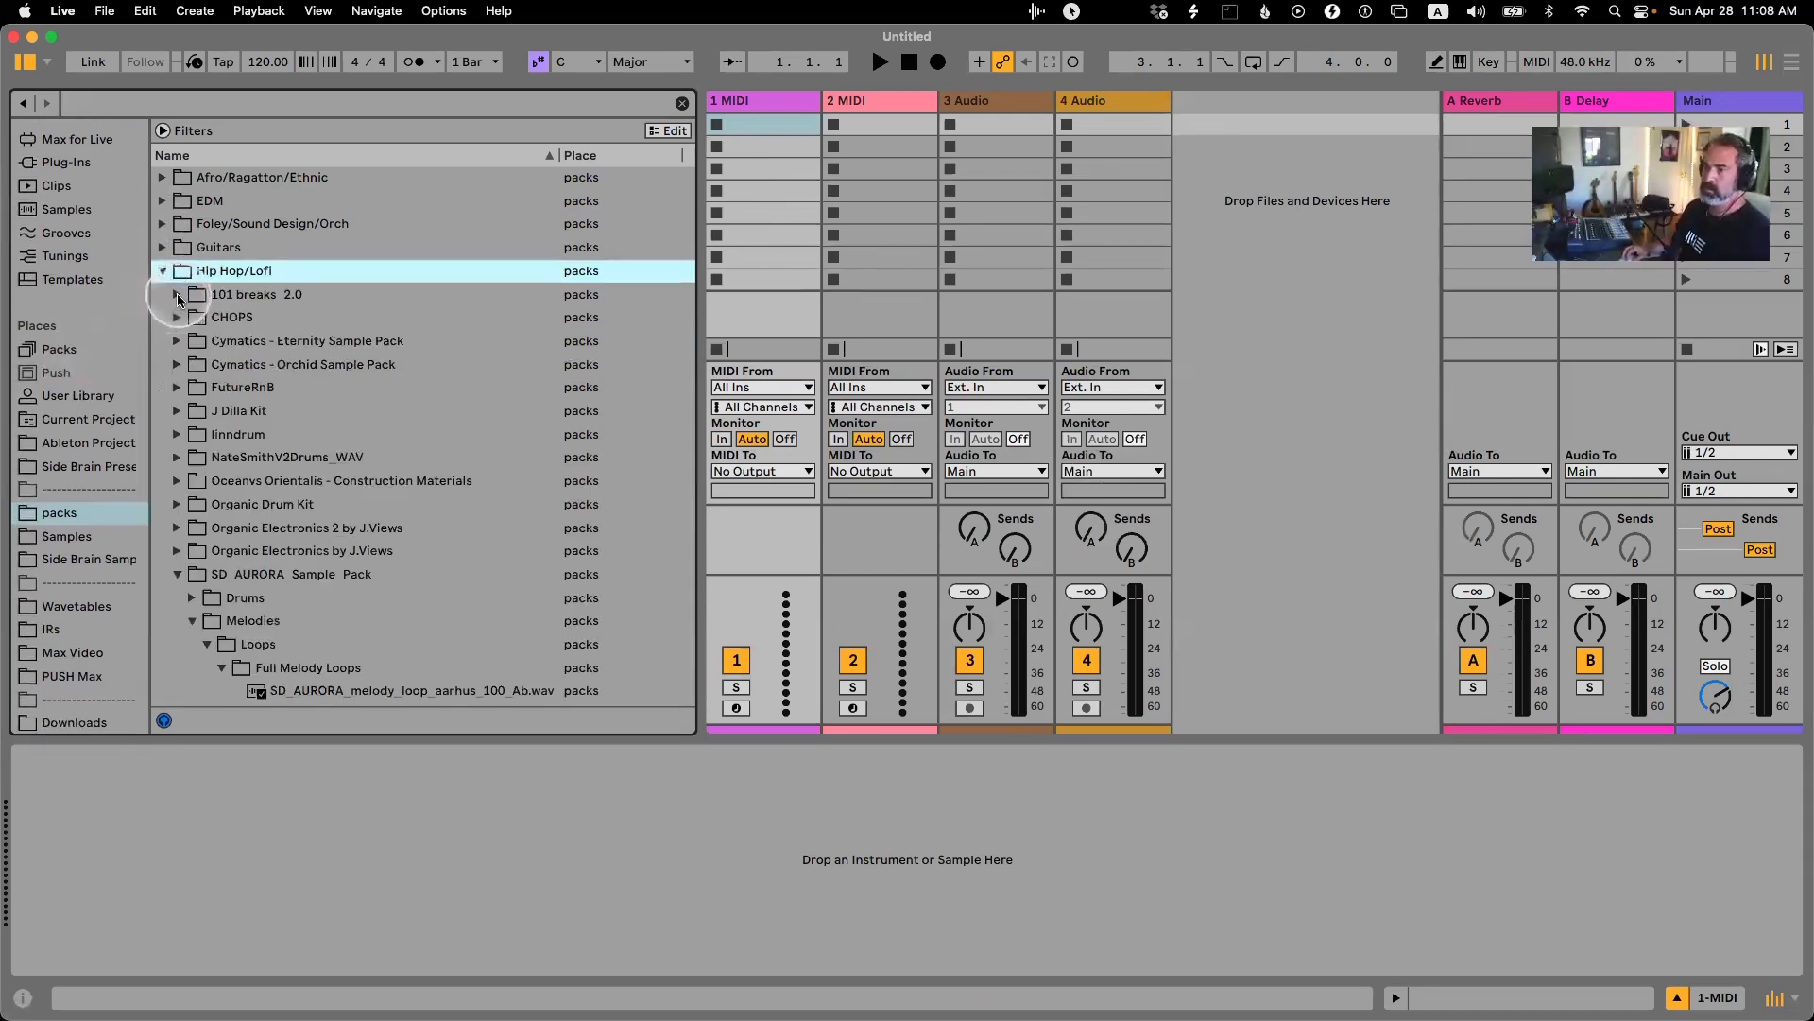
{"action": "left_click", "coordinate": [177, 294]}
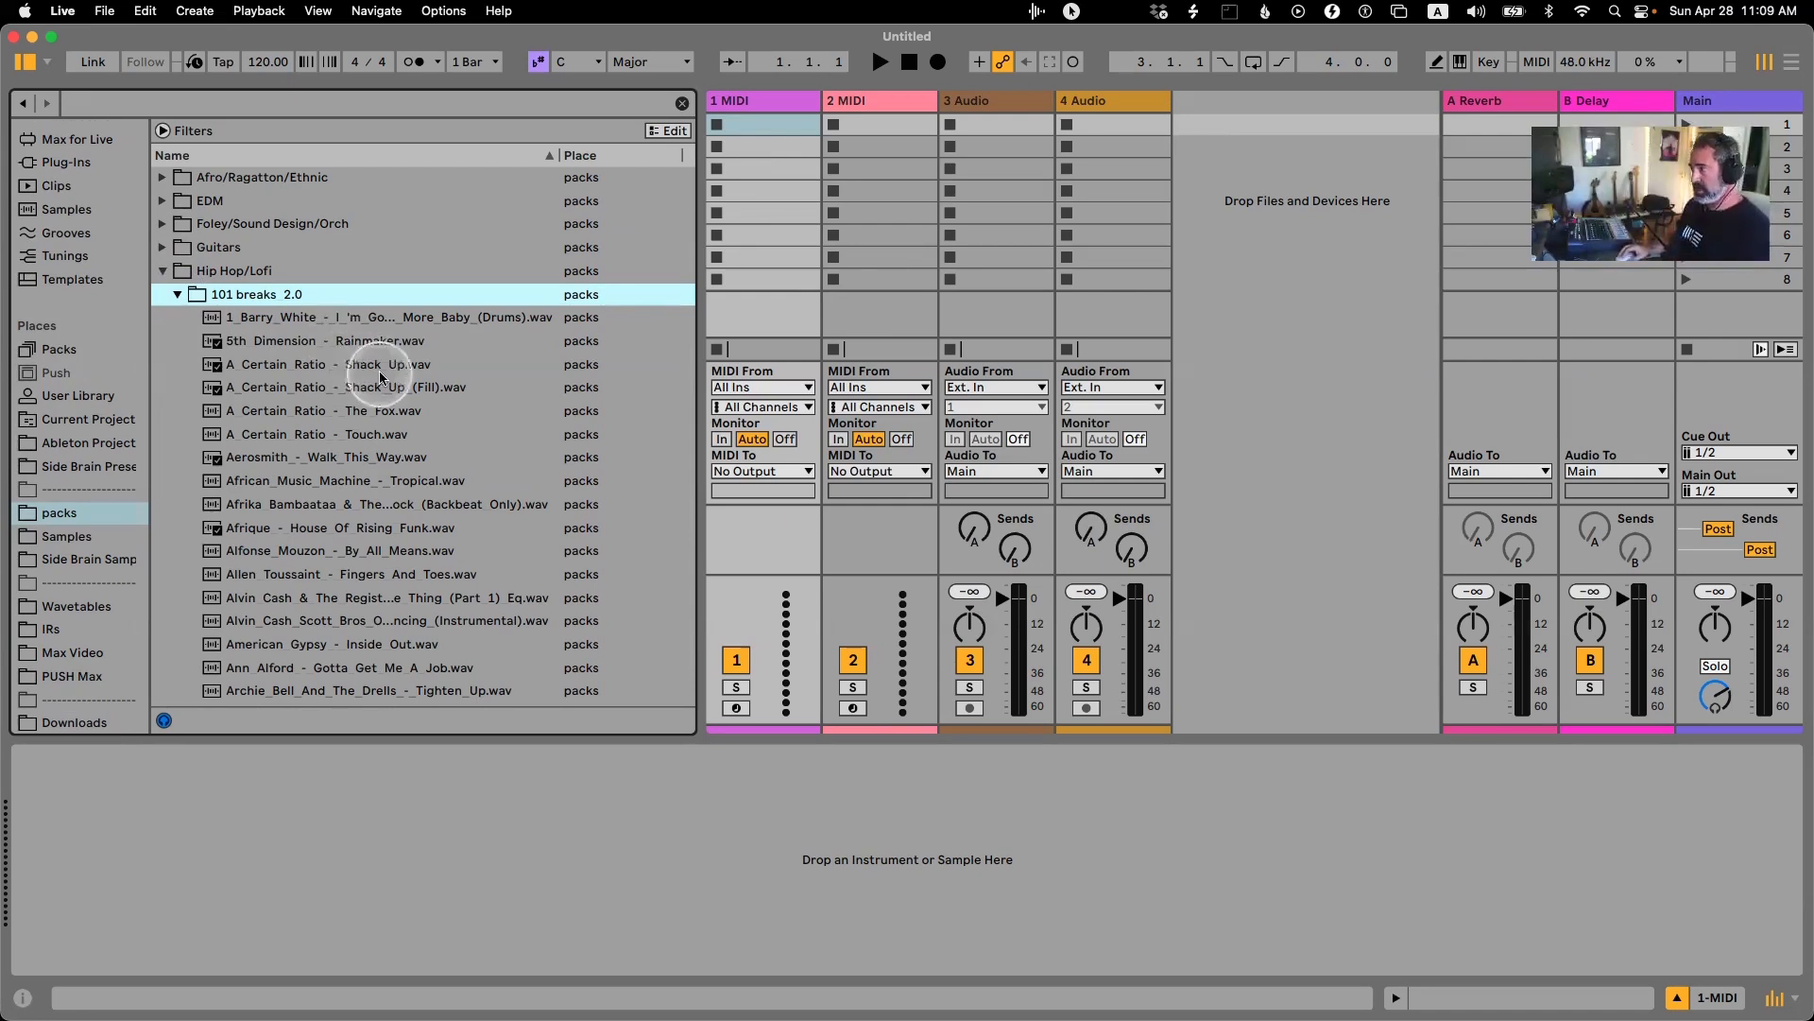
Search the packs folder for "amen" and load The Winstons - Amen Brother.wav into the first clip slot of track 3 Audio.
{"action": "left_click", "coordinate": [286, 102]}
{"action": "type", "text": "ame"}
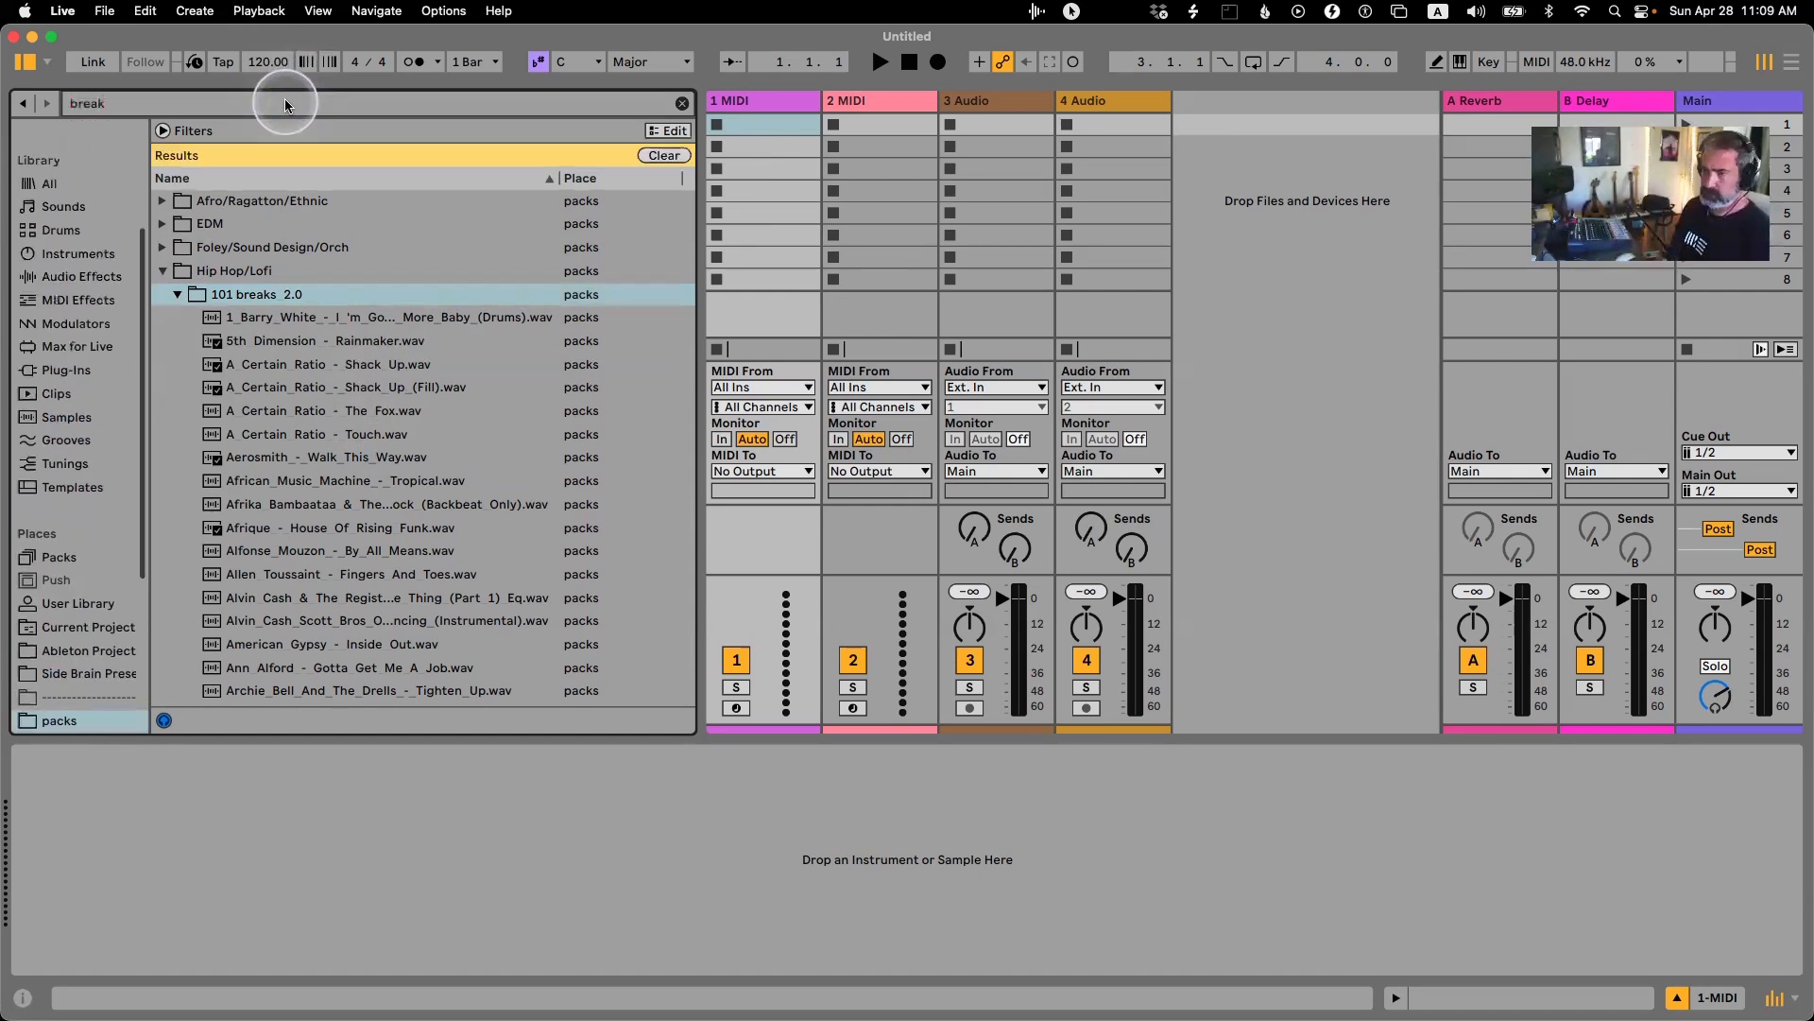
{"action": "type", "text": "n"}
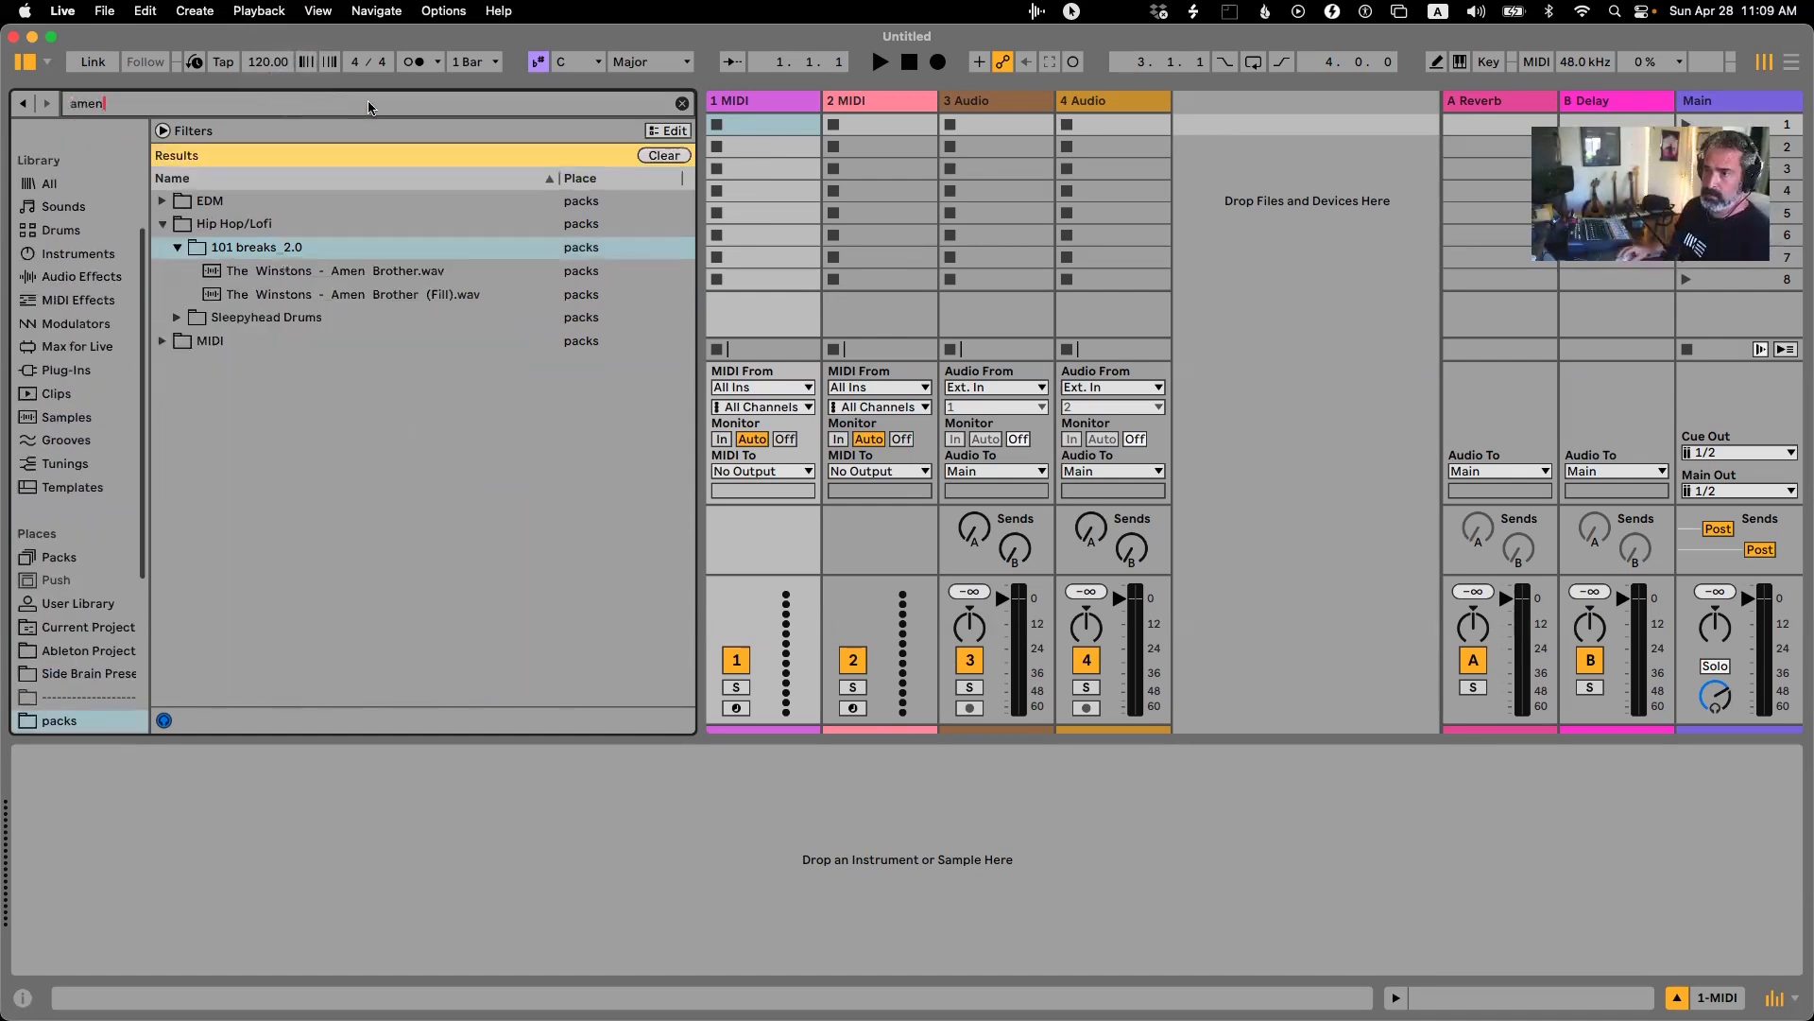
{"action": "left_click", "coordinate": [325, 271]}
{"action": "left_click_drag", "start_coordinate": [325, 274], "coordinate": [983, 129]}
Delete both MIDI tracks and the empty audio track.
{"action": "left_click", "coordinate": [767, 104]}
{"action": "key", "text": "Delete"}
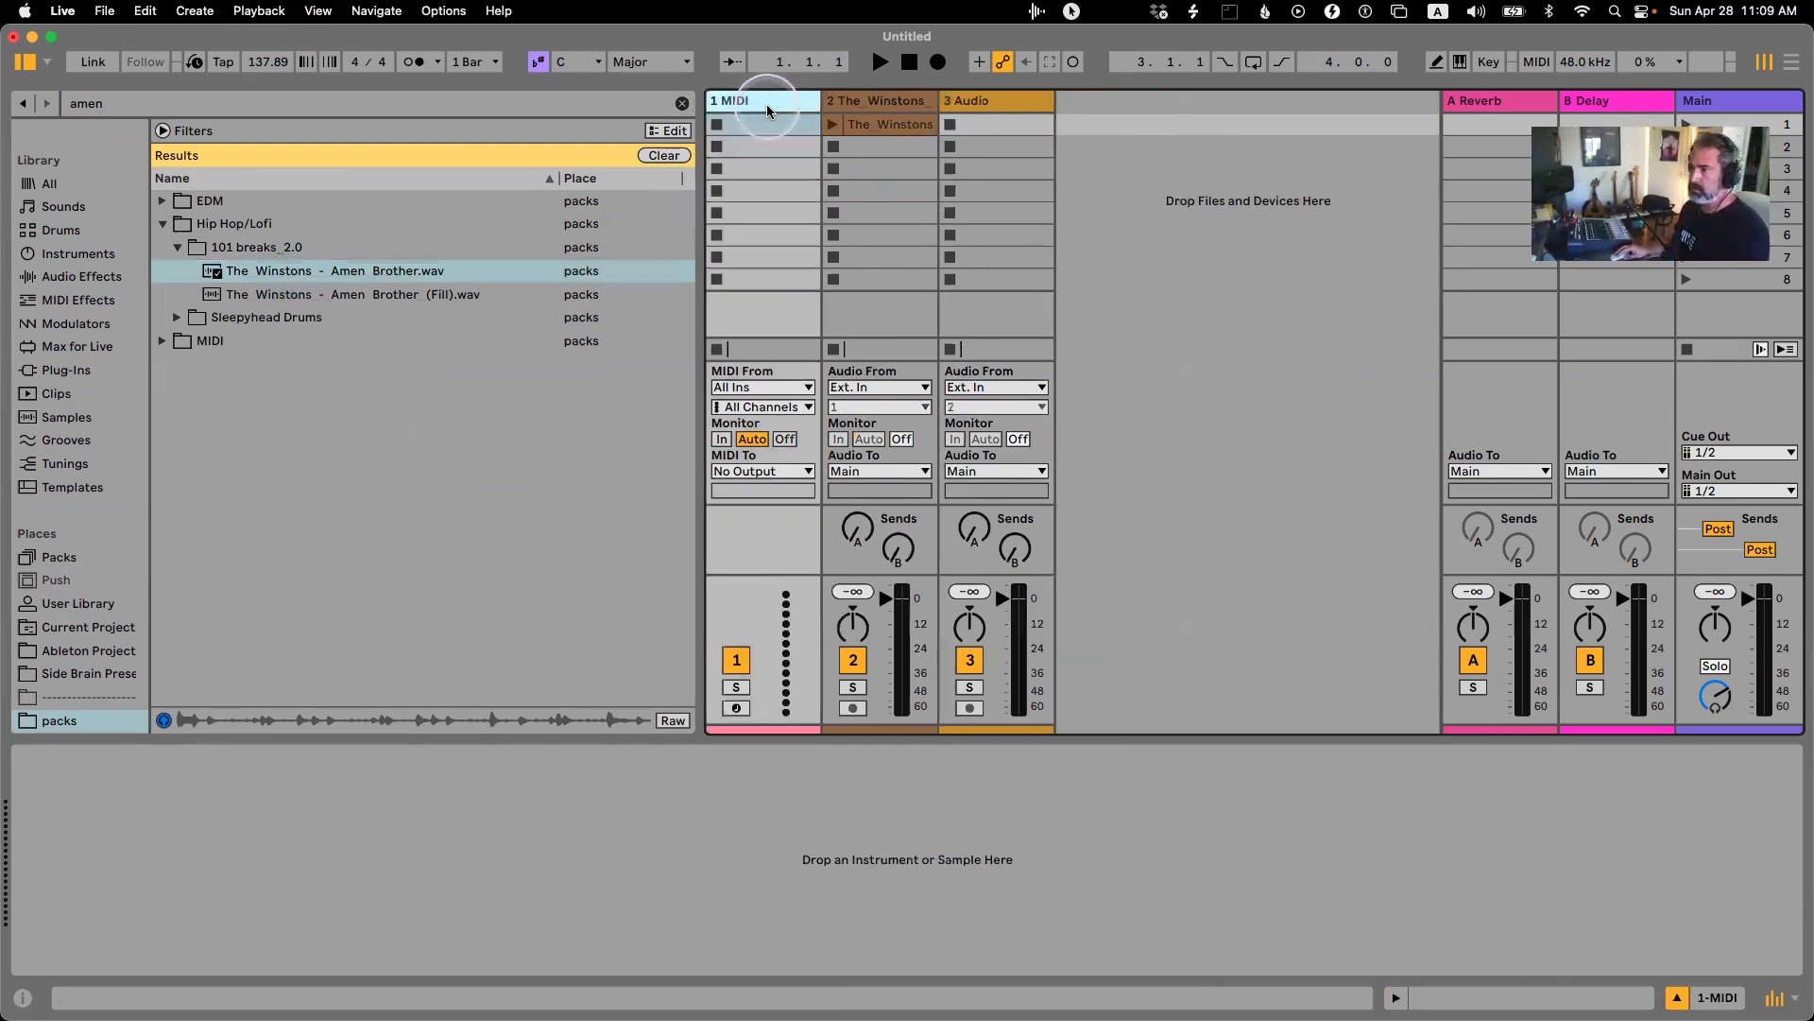
{"action": "key", "text": "Delete"}
{"action": "left_click", "coordinate": [884, 104]}
{"action": "key", "text": "Delete"}
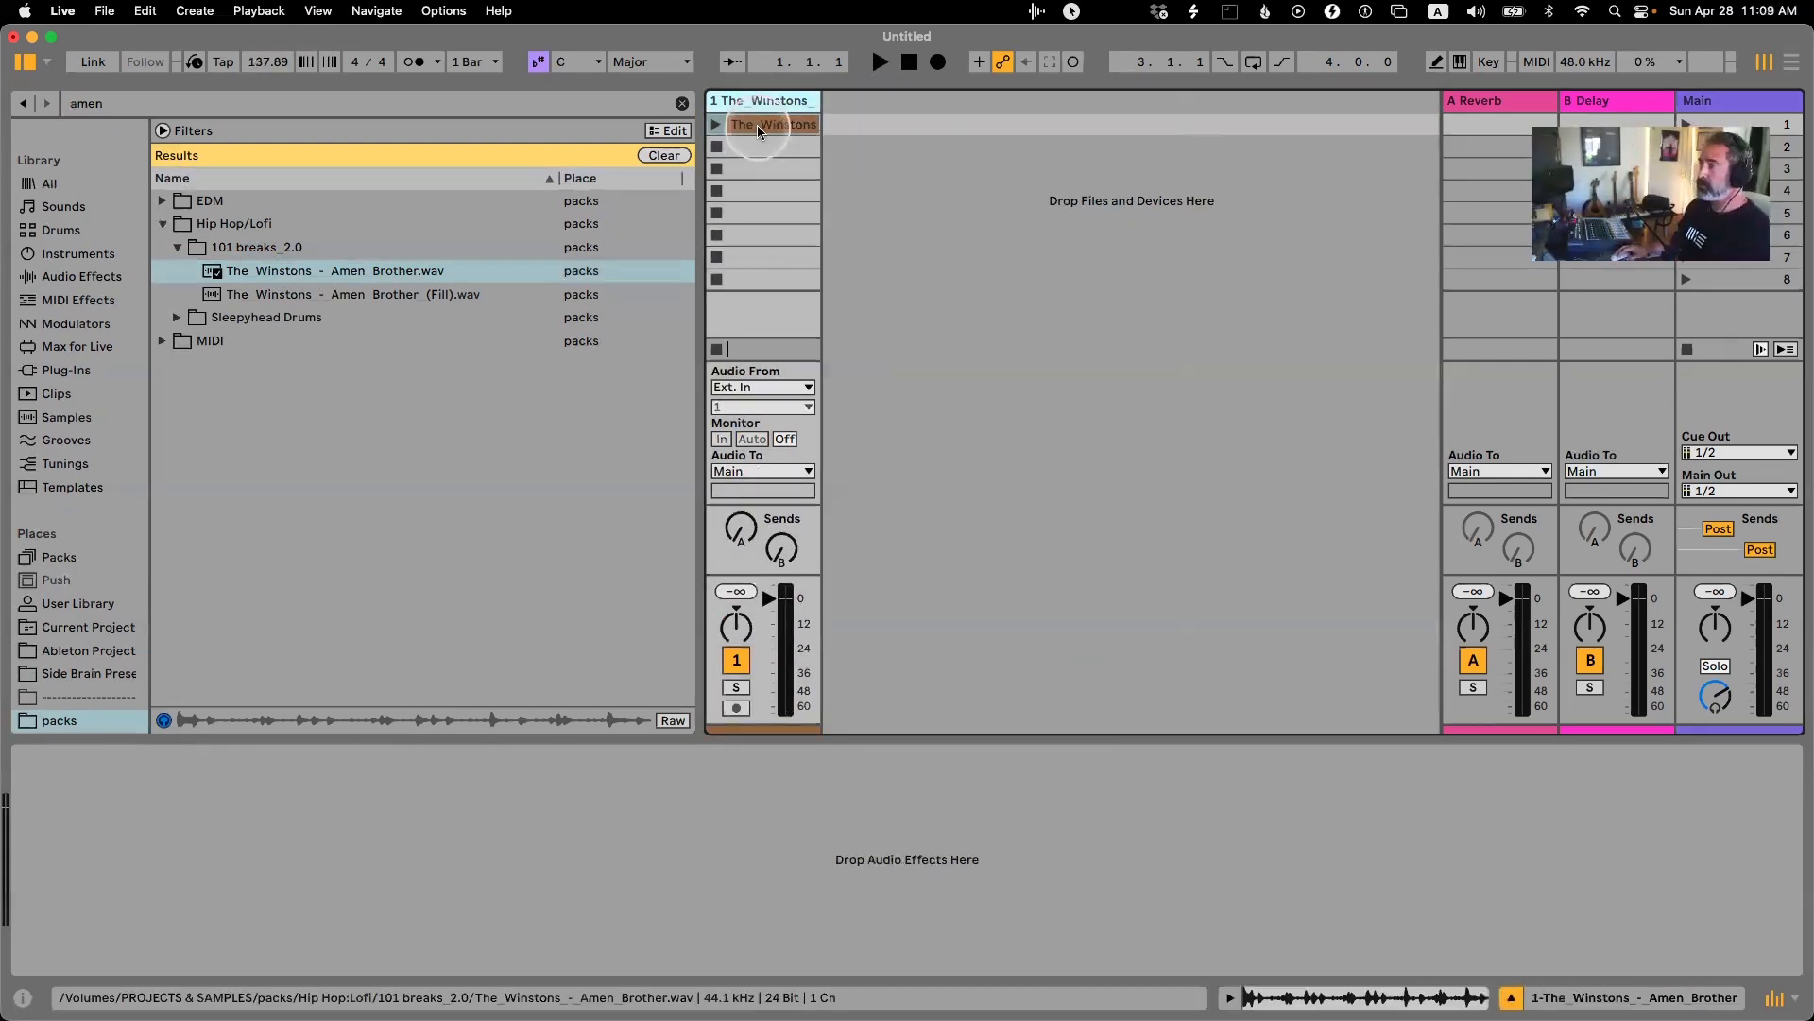
Move the Amen Brother clip from the session slot to bar 1 of its track in the Arrangement.
{"action": "left_click_drag", "start_coordinate": [786, 126], "coordinate": [715, 179]}
{"action": "key", "text": "Tab"}
{"action": "left_click_drag", "start_coordinate": [724, 127], "coordinate": [740, 127]}
{"action": "left_click", "coordinate": [817, 172]}
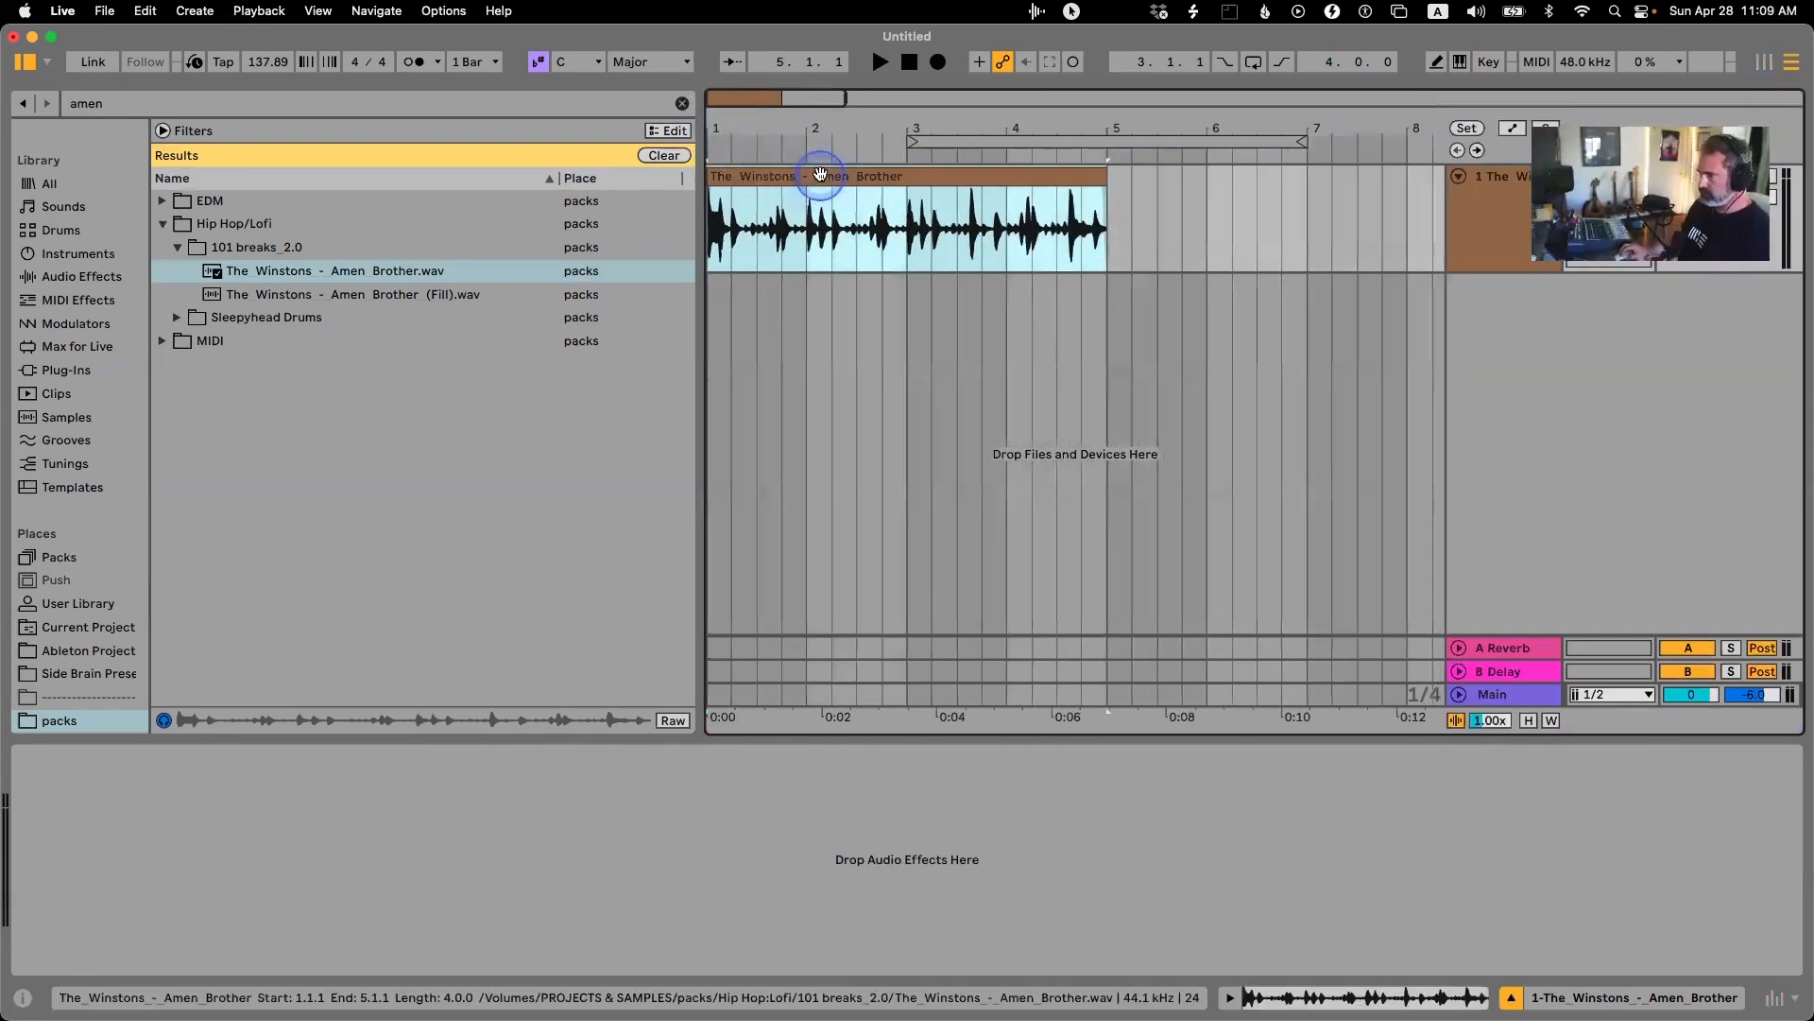
{"action": "key", "text": "Tab"}
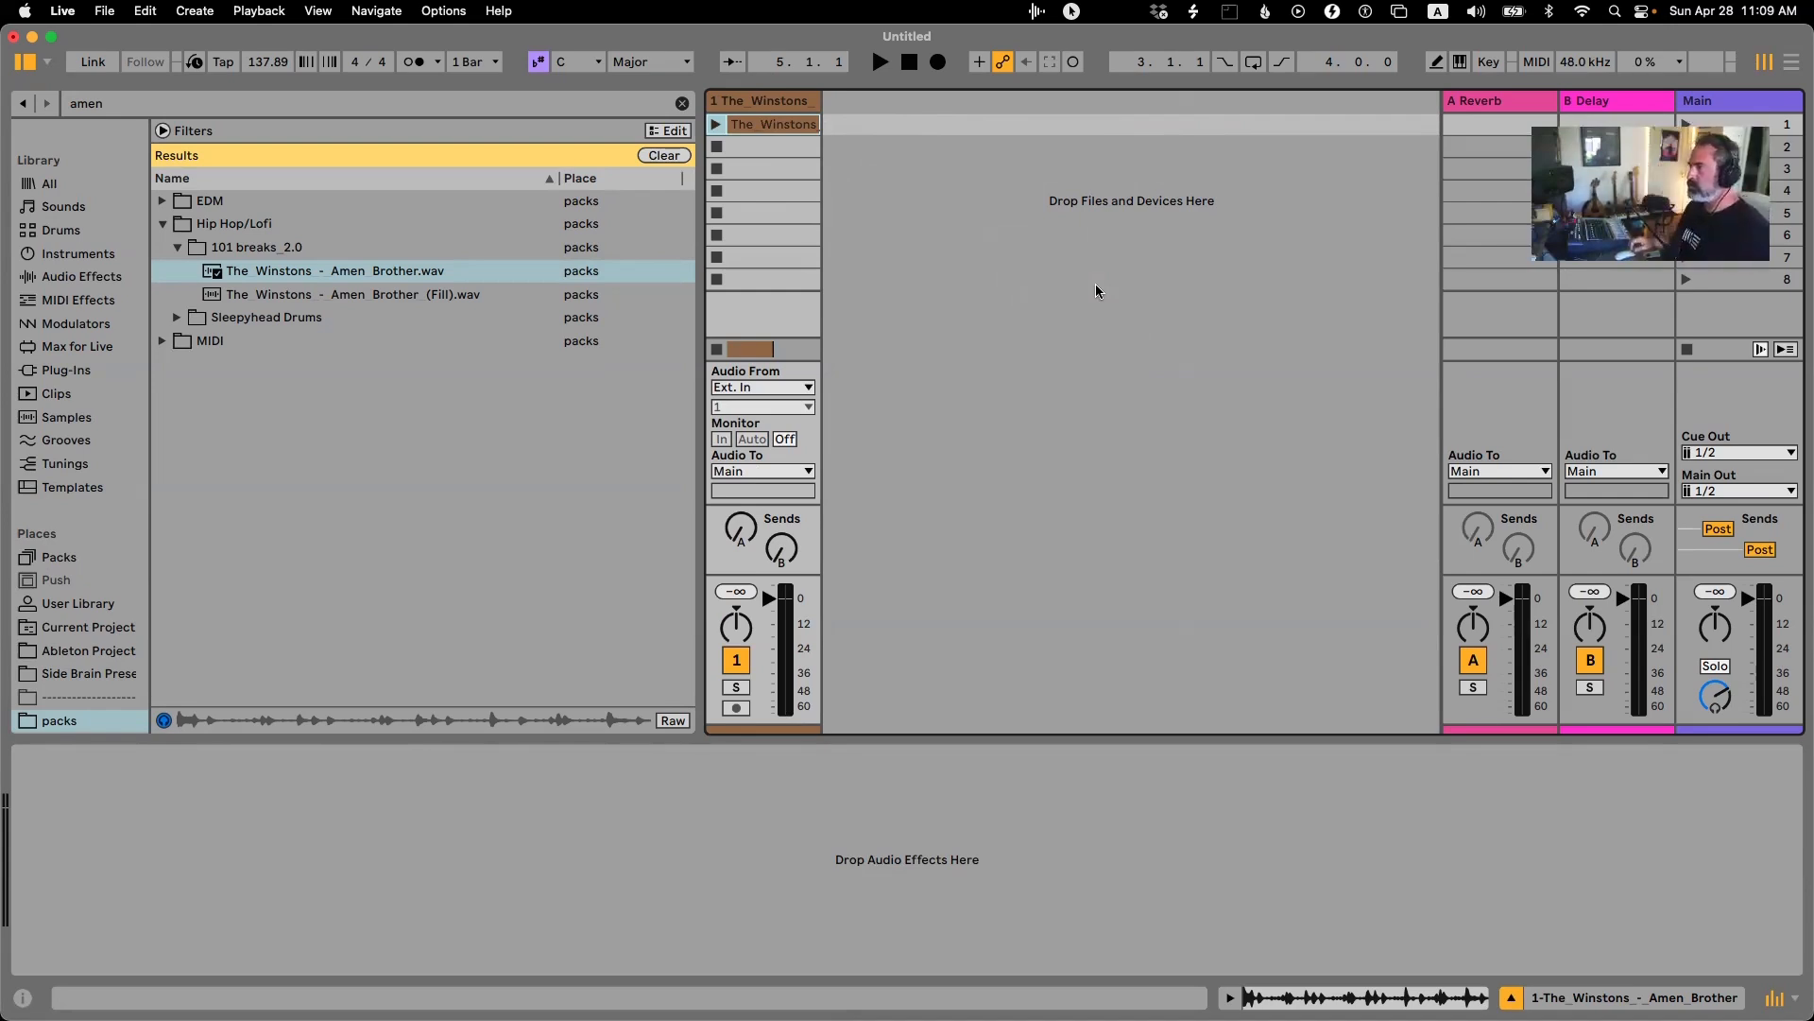
{"action": "key", "text": "Tab"}
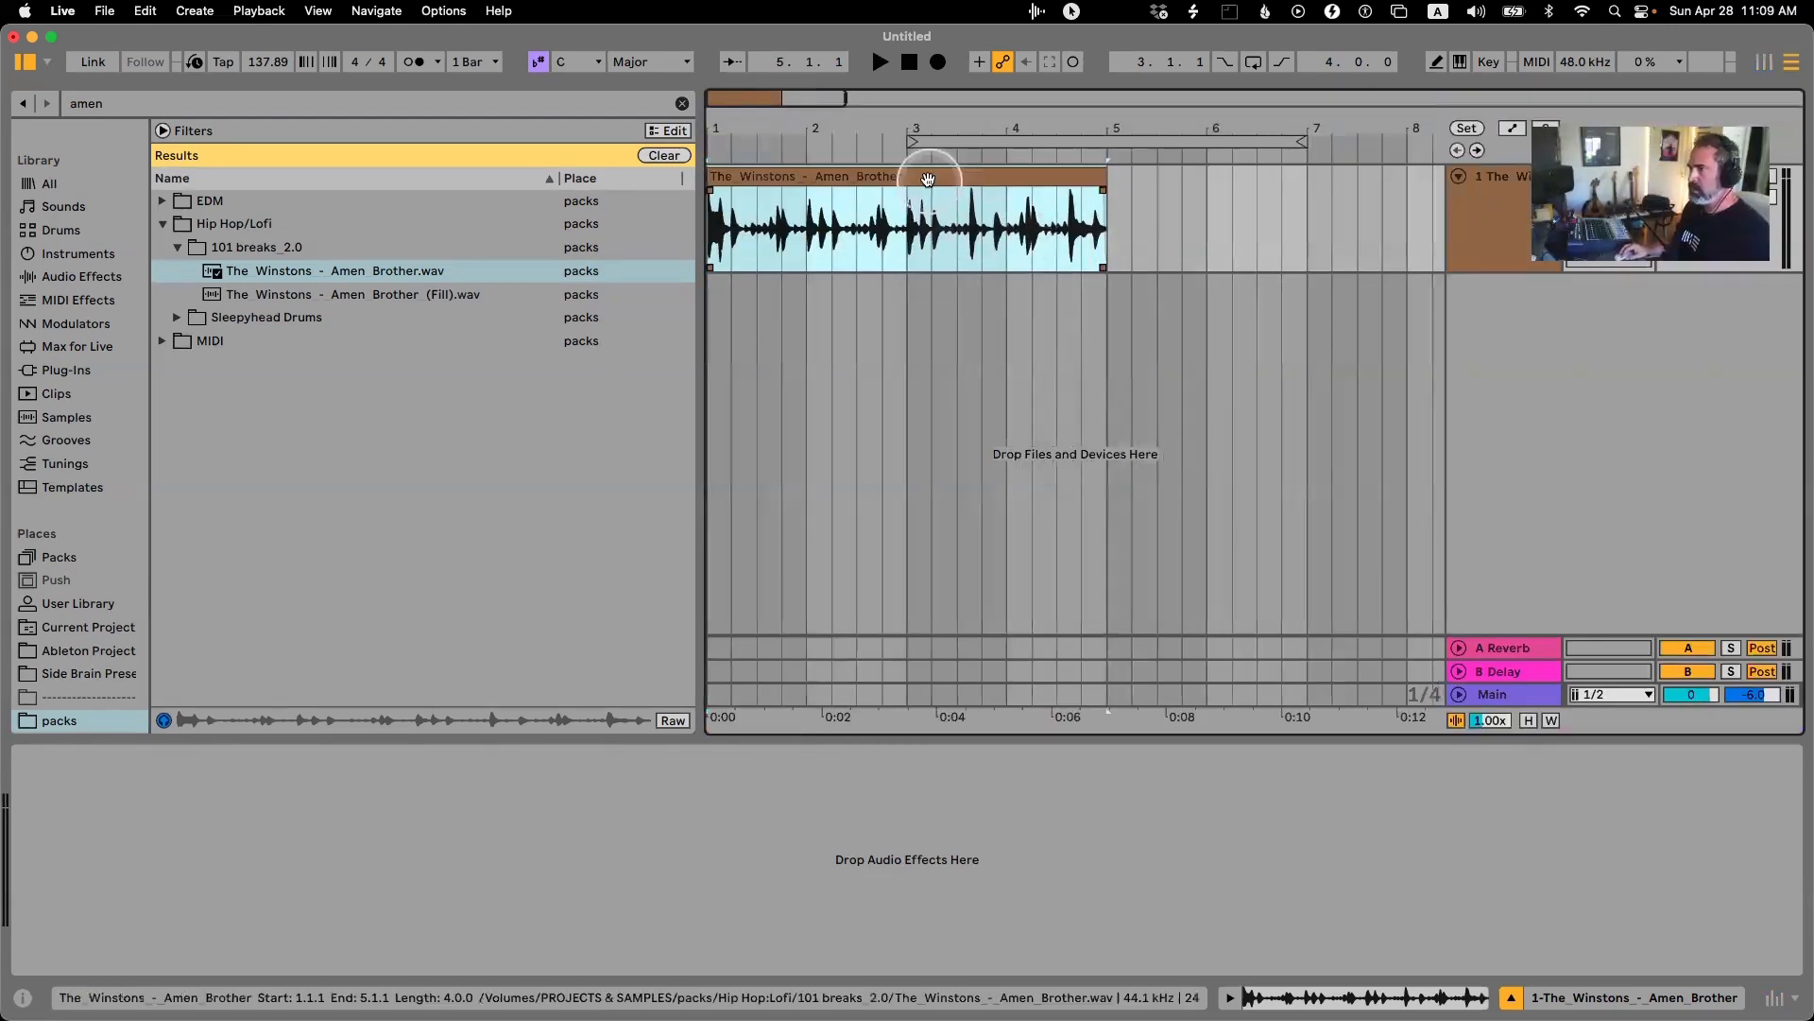
Loop the arrangement over the full four bars of the Amen Brother clip.
{"action": "key", "text": "super+l"}
{"action": "left_click", "coordinate": [858, 189]}
{"action": "left_click", "coordinate": [860, 175]}
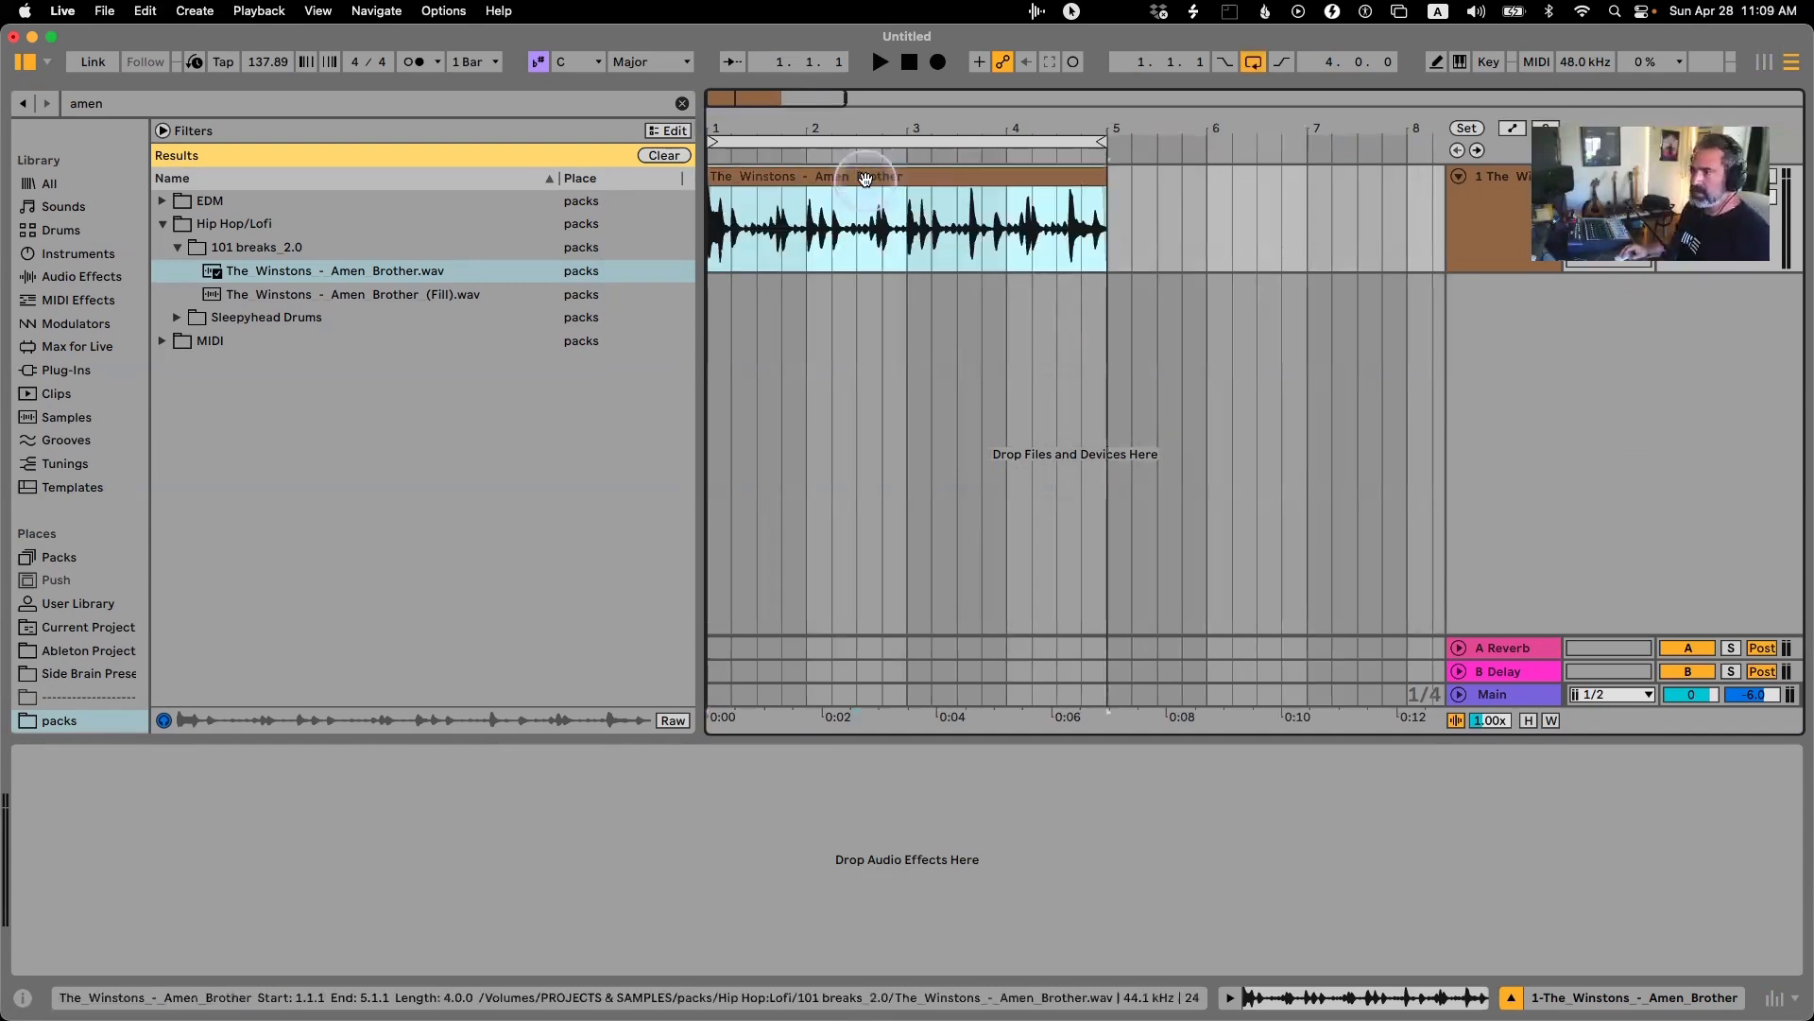
Open the Amen Brother clip's details and set its warp mode to Re-Pitch.
{"action": "double_click", "coordinate": [792, 171]}
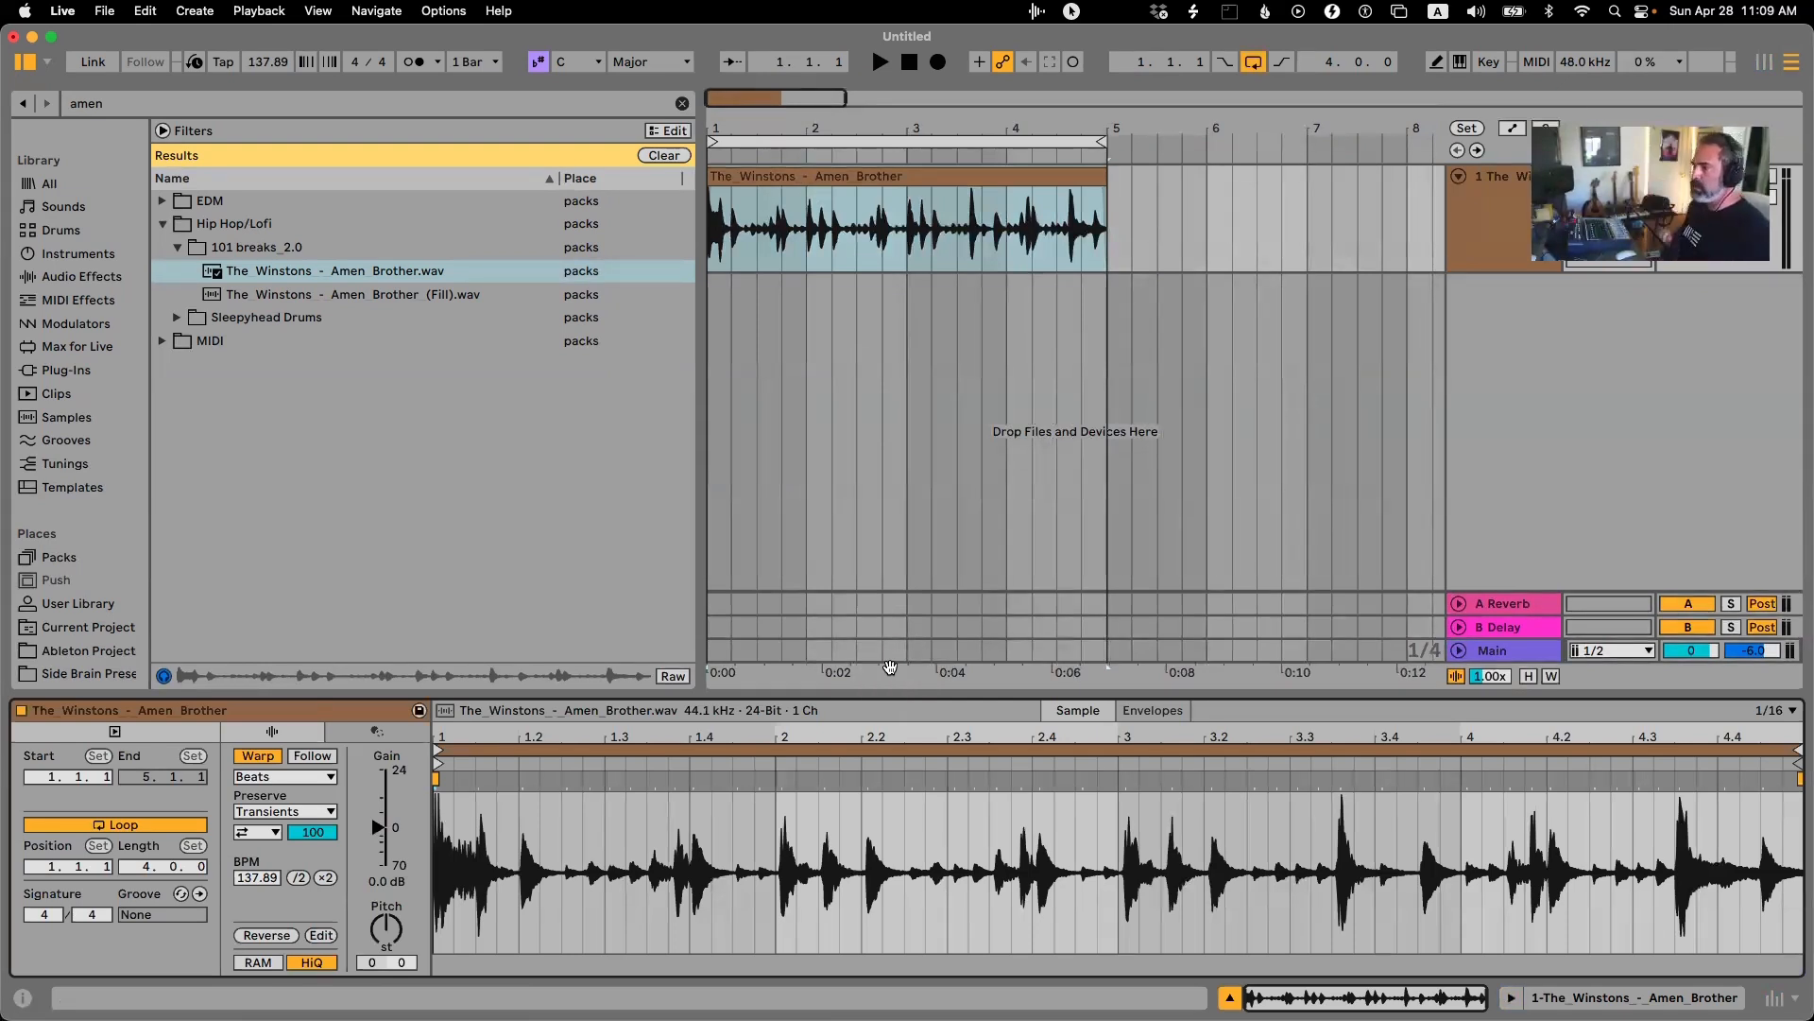
{"action": "left_click", "coordinate": [274, 776]}
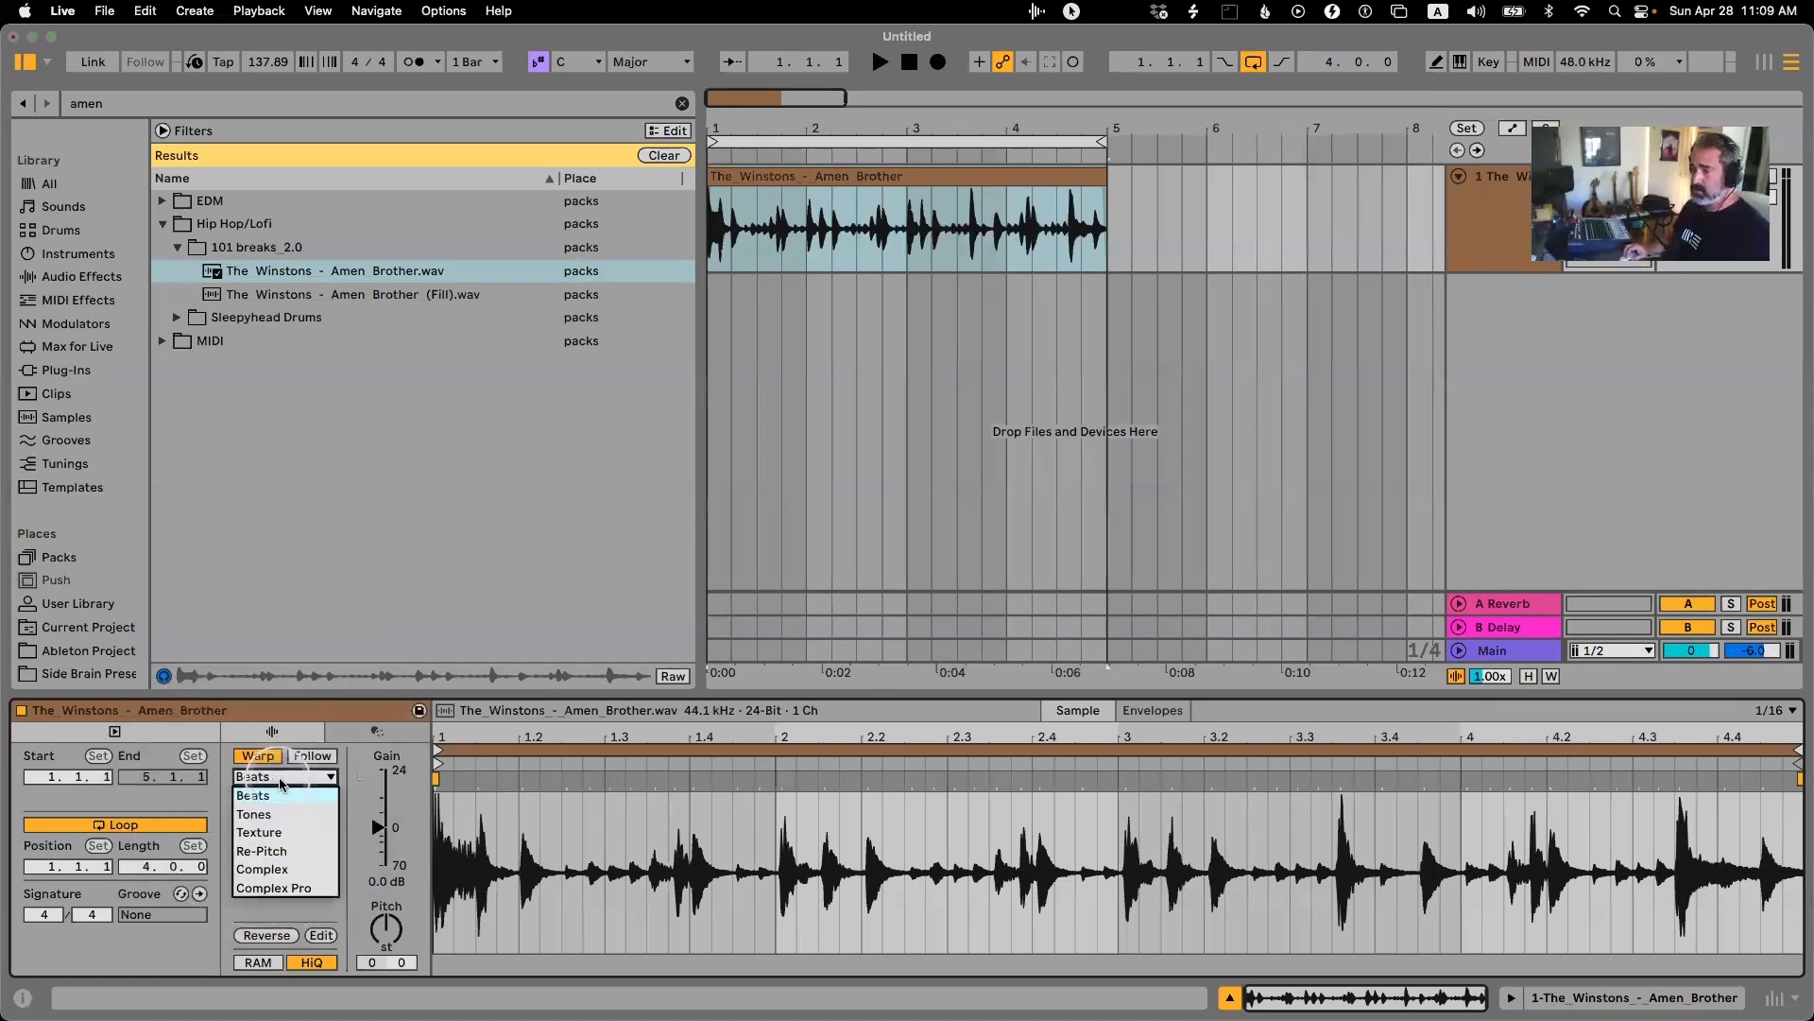
{"action": "left_click", "coordinate": [280, 853]}
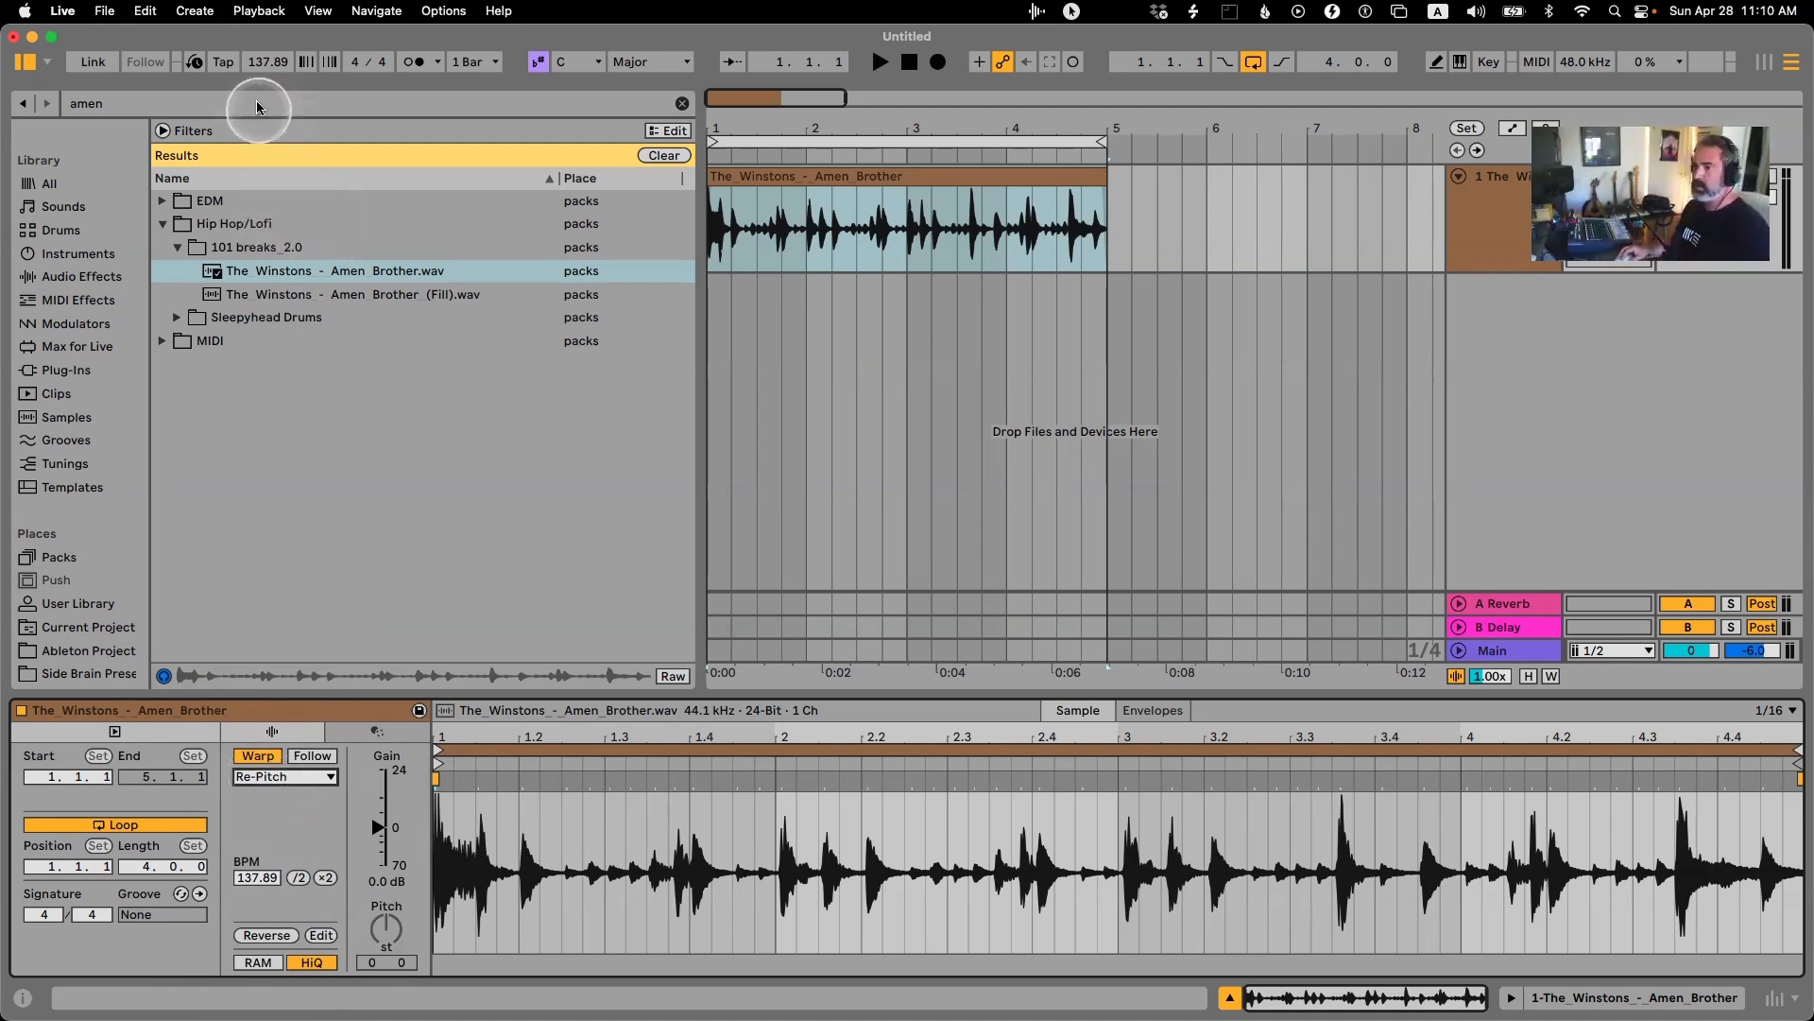
Play the break briefly and set the project tempo to 138 BPM.
{"action": "left_click", "coordinate": [259, 68]}
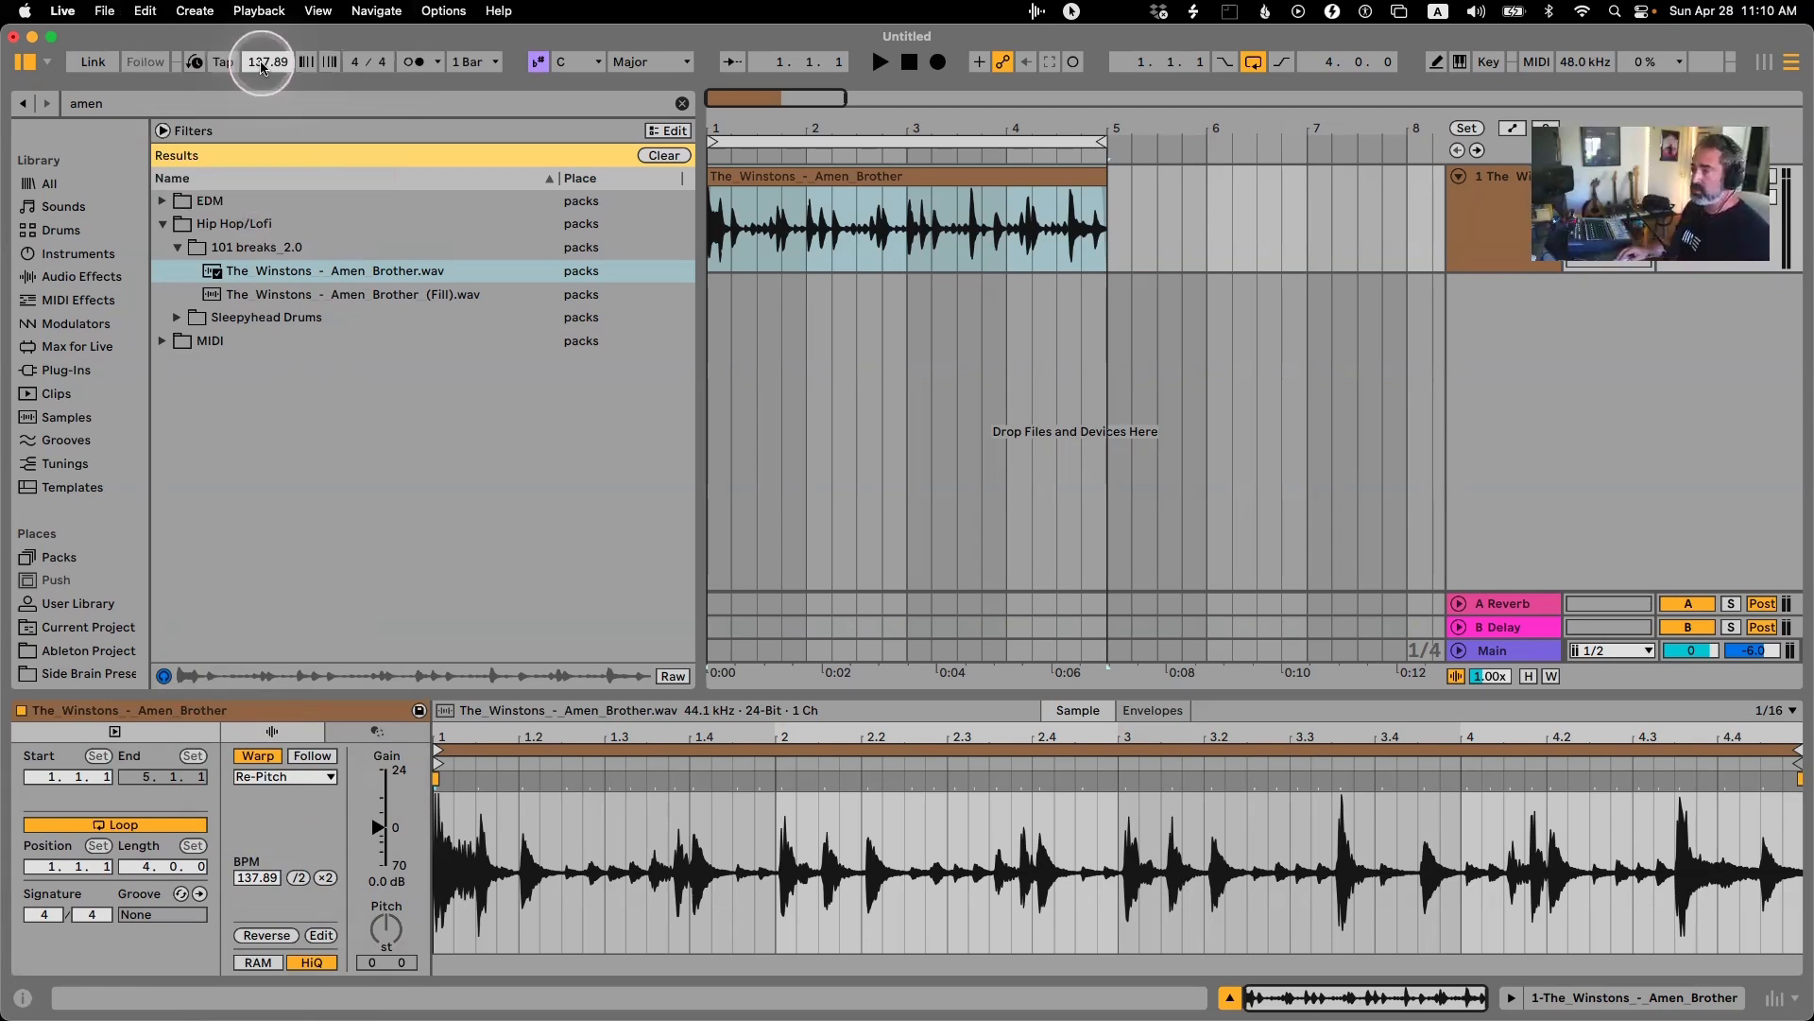
{"action": "key", "text": "space"}
{"action": "left_click", "coordinate": [264, 66]}
{"action": "type", "text": "138"}
{"action": "key", "text": "Return"}
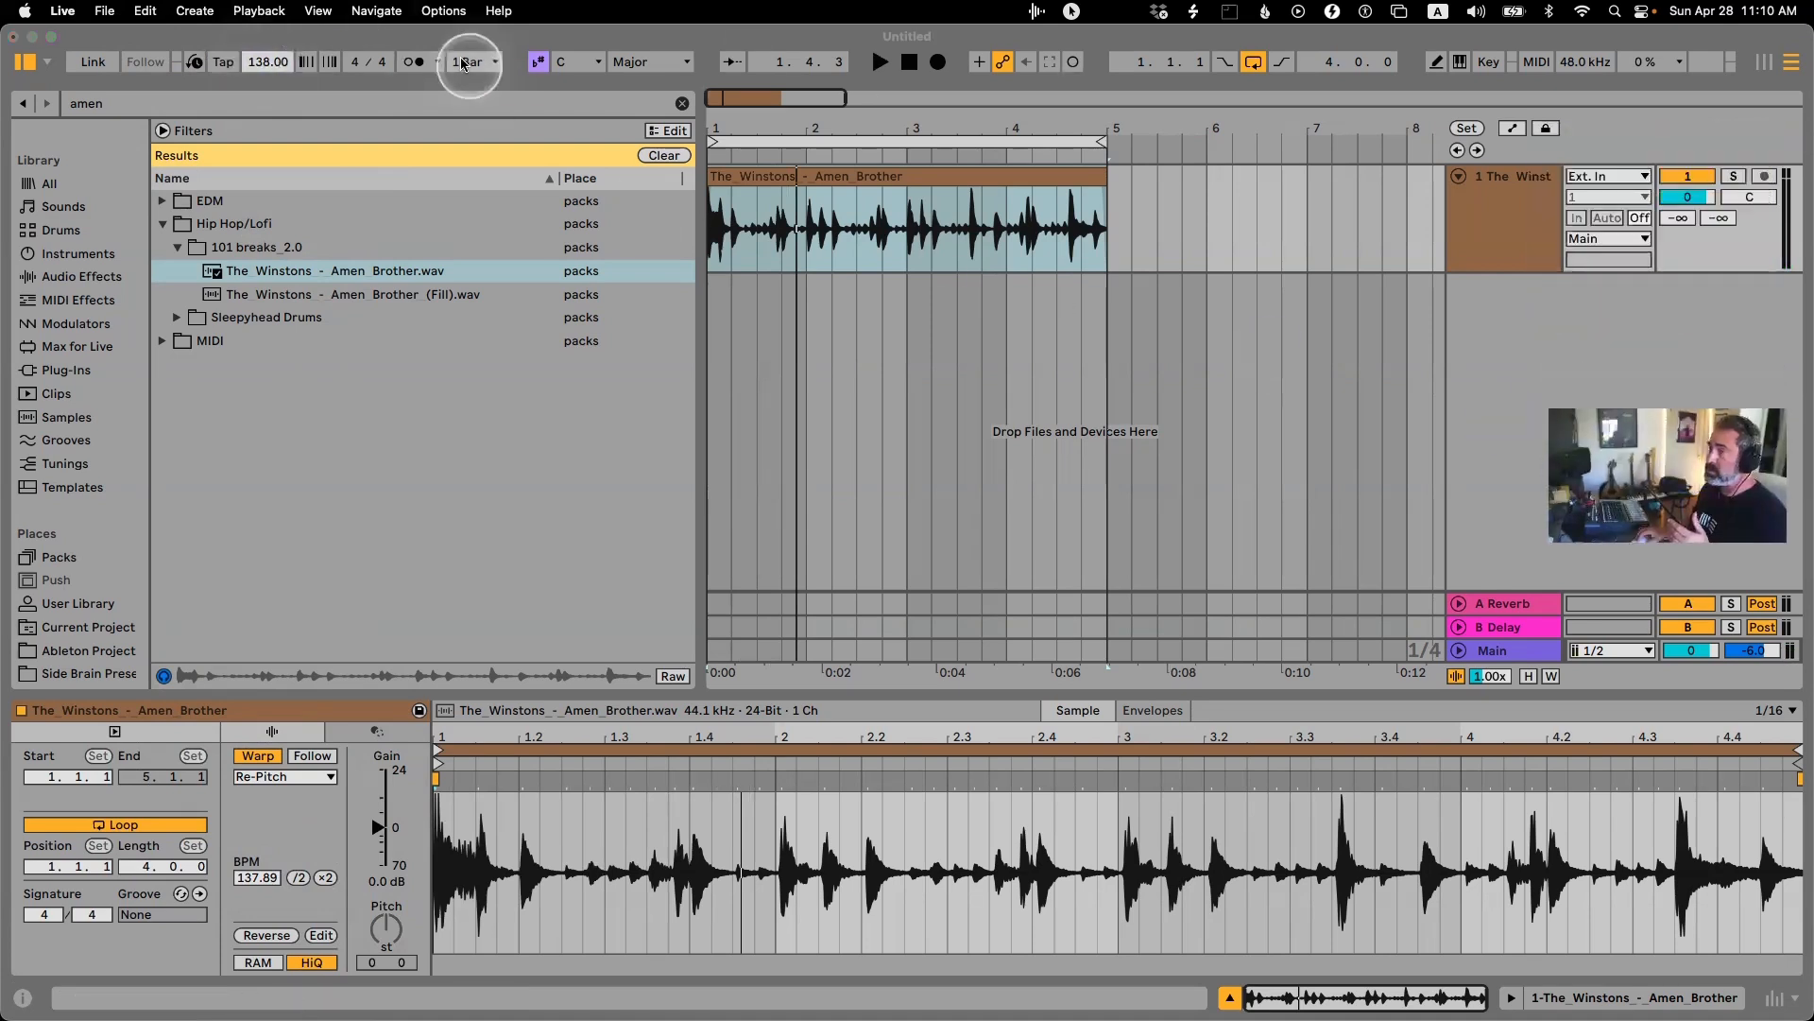
Play the looped break while raising the project tempo to 174 BPM, and stop playback.
{"action": "key", "text": "space"}
{"action": "left_click_drag", "start_coordinate": [265, 64], "coordinate": [266, 30]}
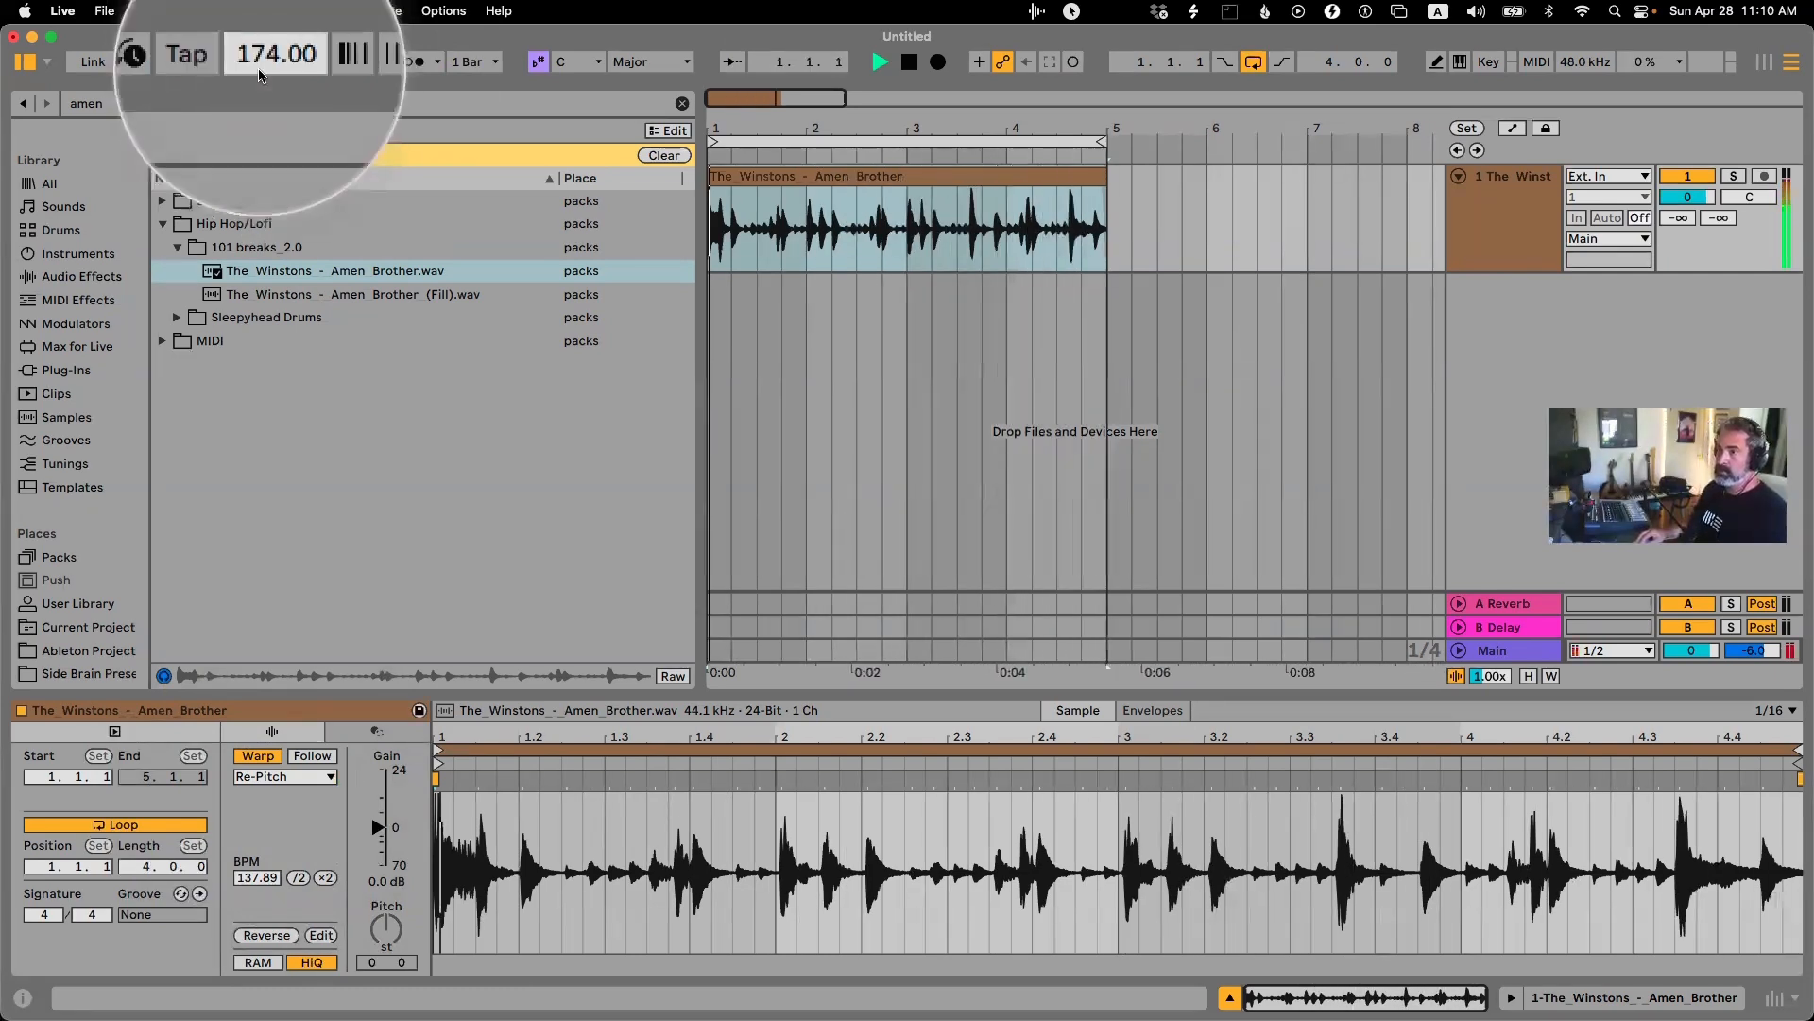
{"action": "key", "text": "space"}
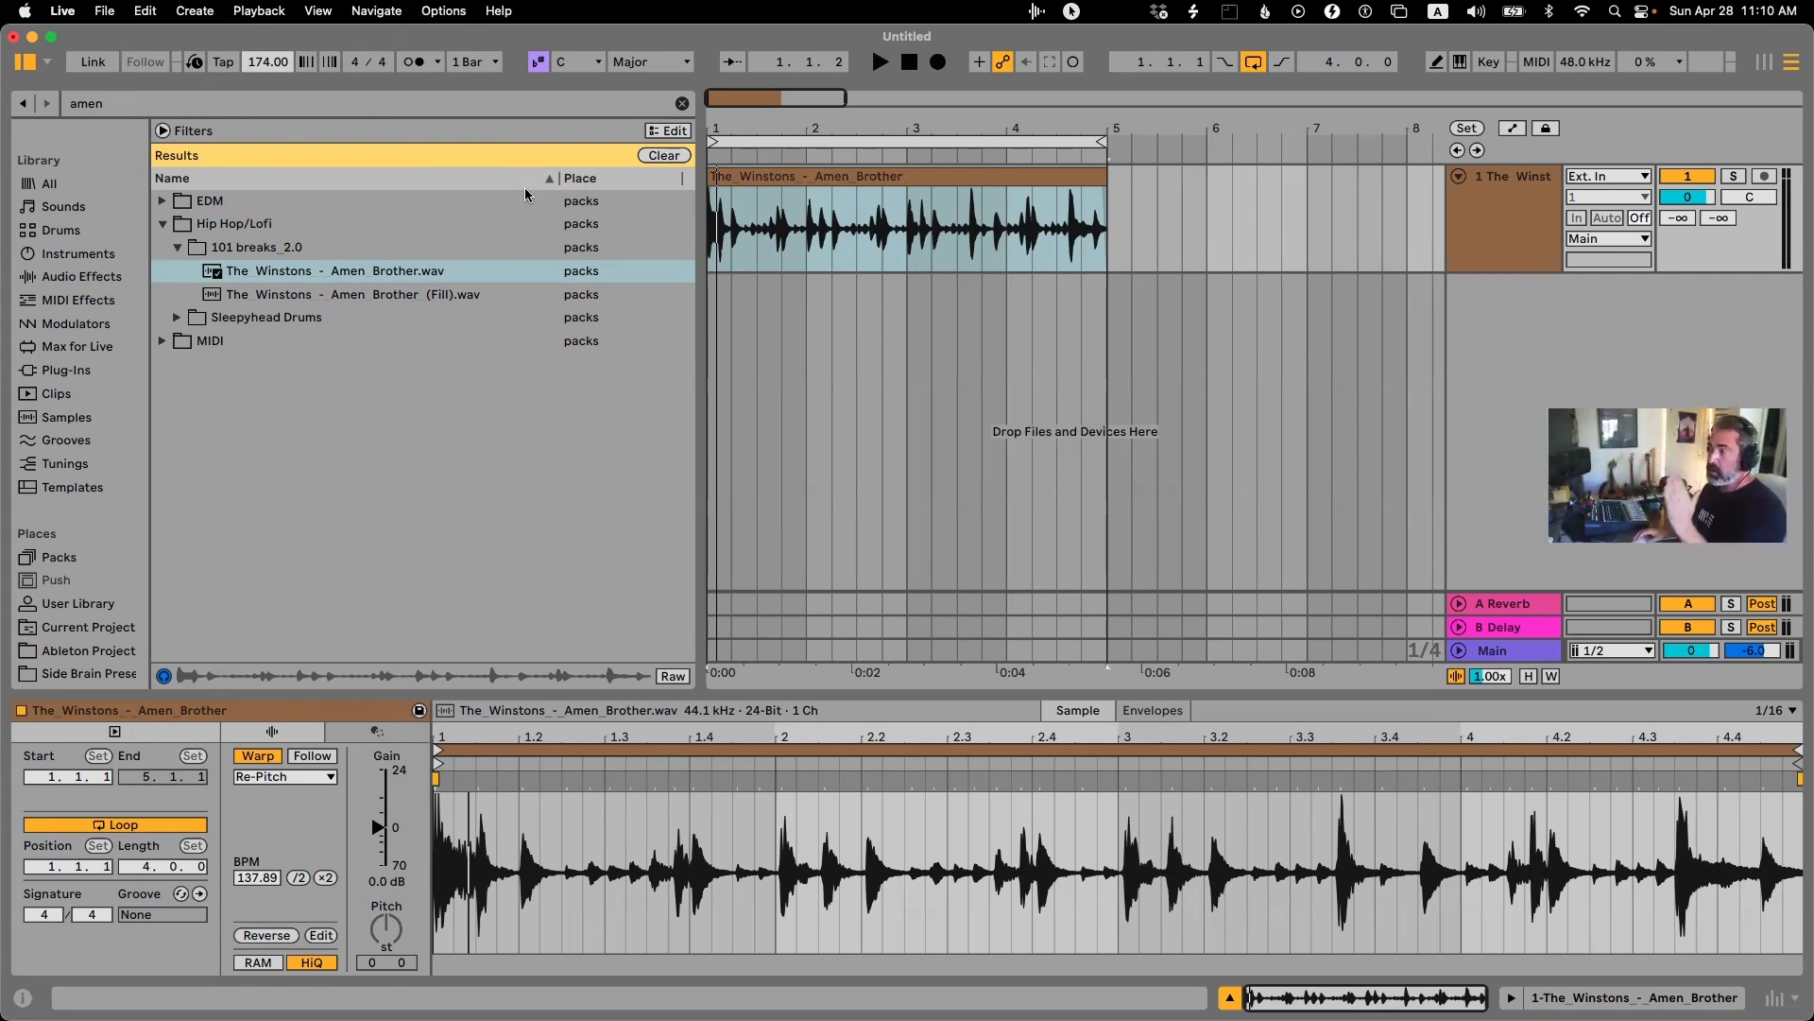
Lower the tempo through 120 and 126 BPM, and play the break slowed down to 97 BPM.
{"action": "left_click", "coordinate": [942, 207]}
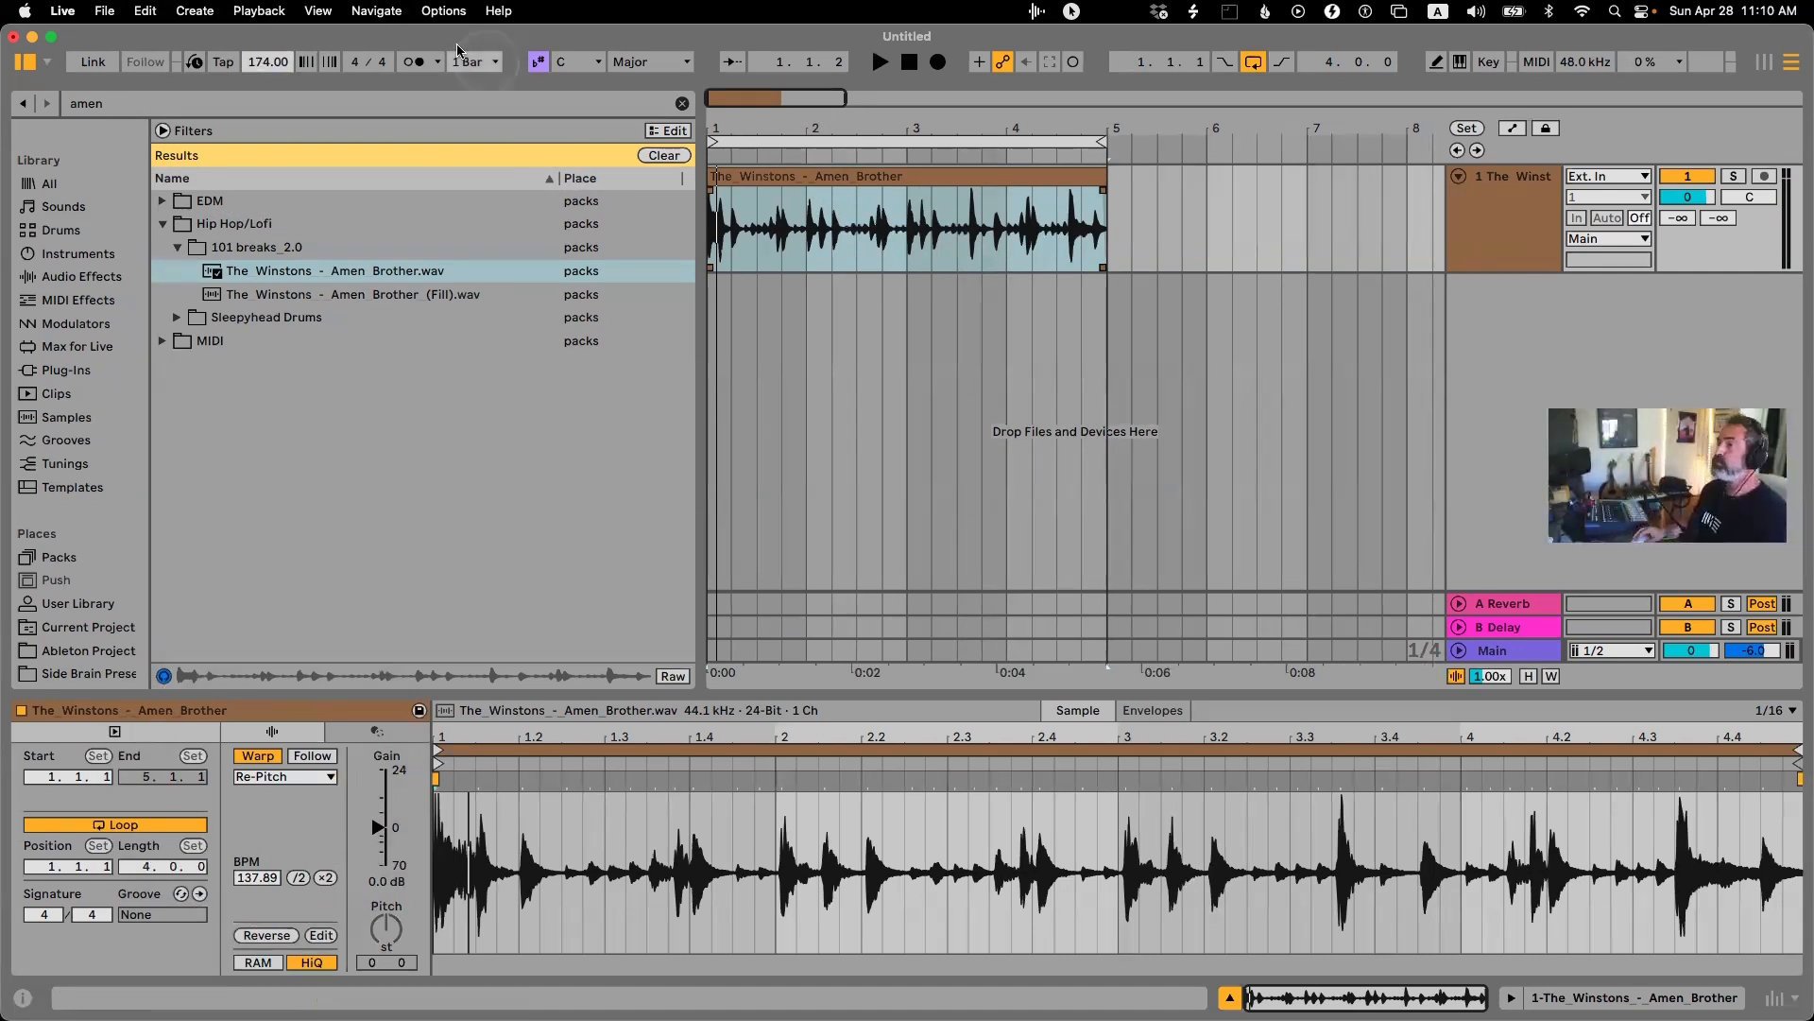
{"action": "left_click_drag", "start_coordinate": [264, 59], "coordinate": [262, 62]}
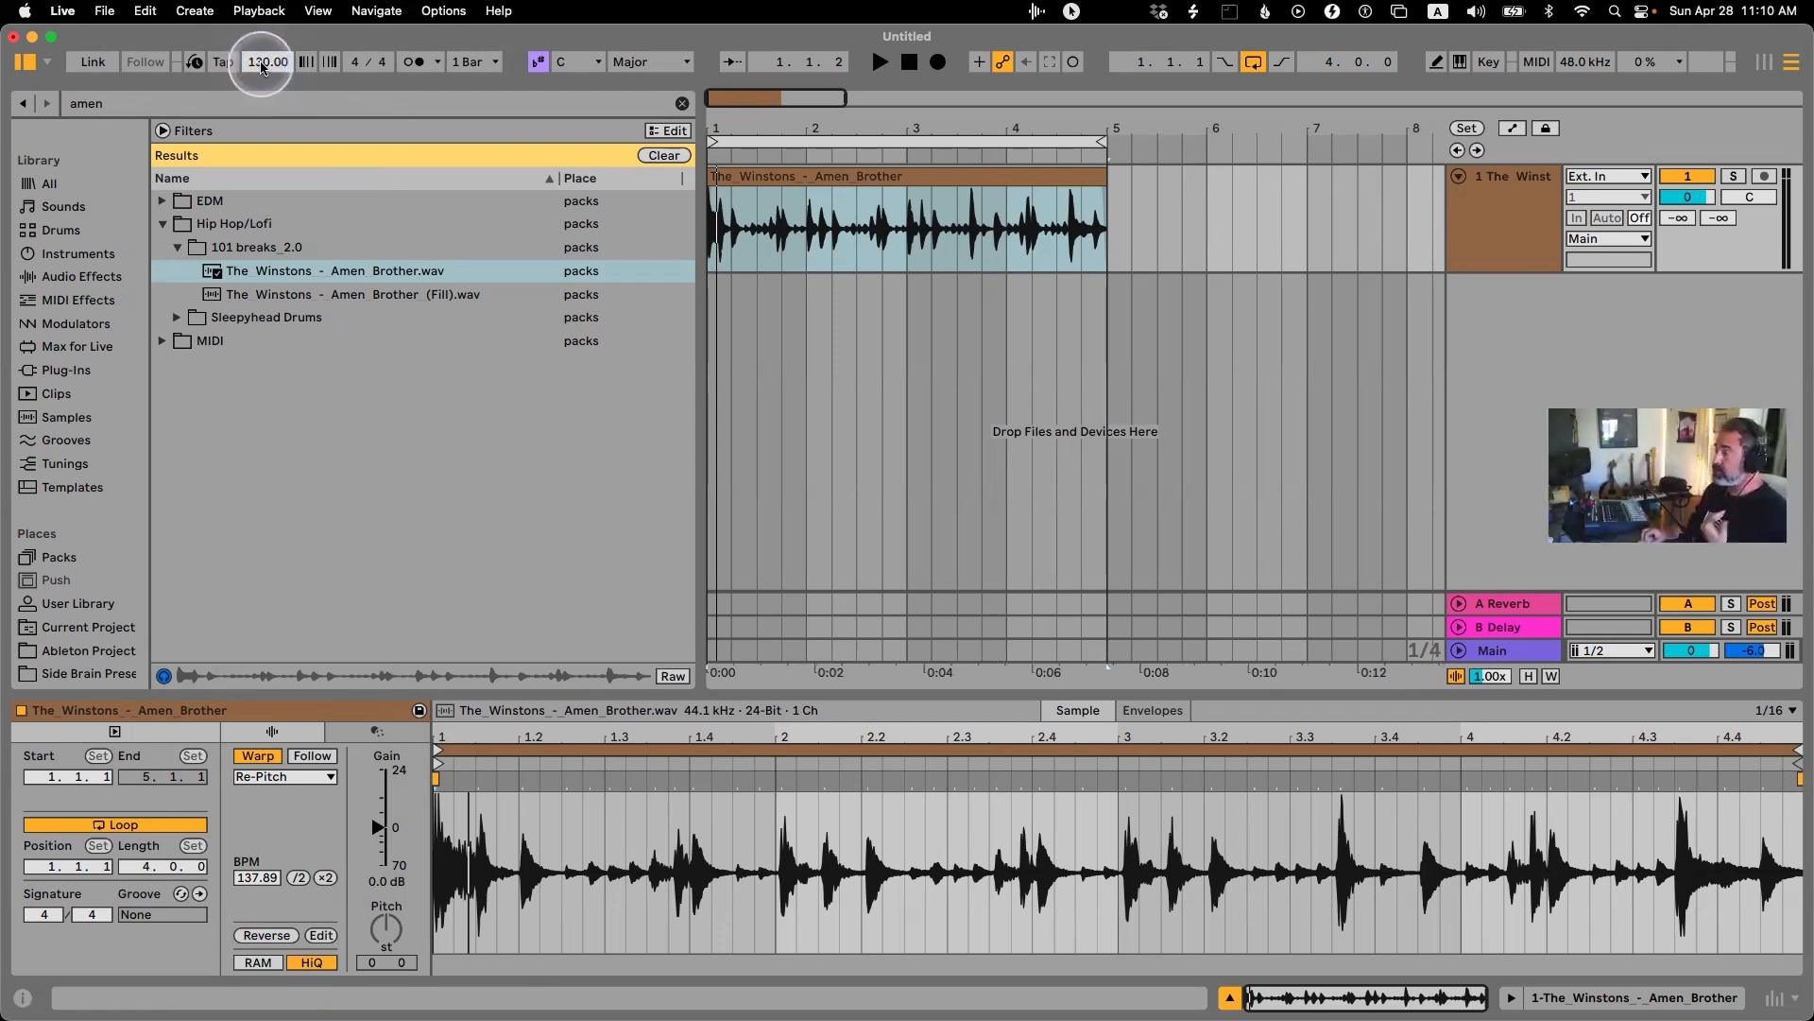
{"action": "left_click_drag", "start_coordinate": [264, 65], "coordinate": [263, 67]}
{"action": "left_click_drag", "start_coordinate": [266, 59], "coordinate": [266, 61]}
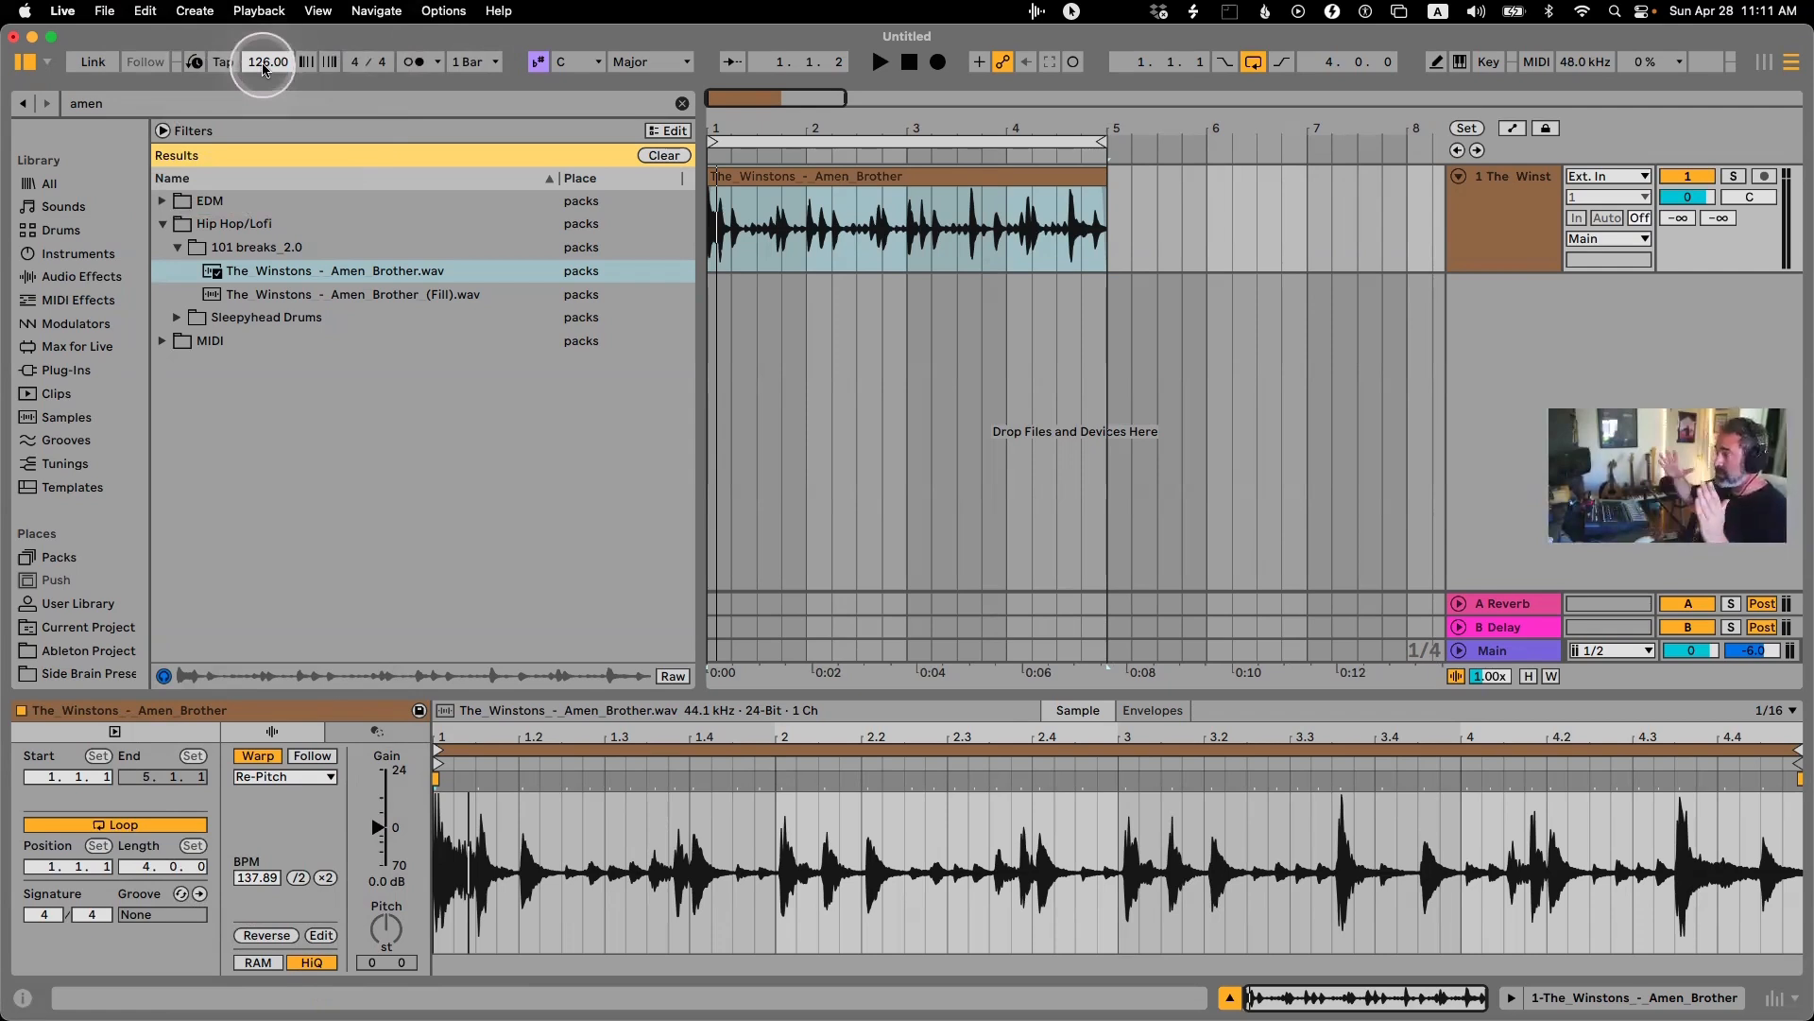
{"action": "key", "text": "space"}
{"action": "left_click_drag", "start_coordinate": [258, 65], "coordinate": [258, 71]}
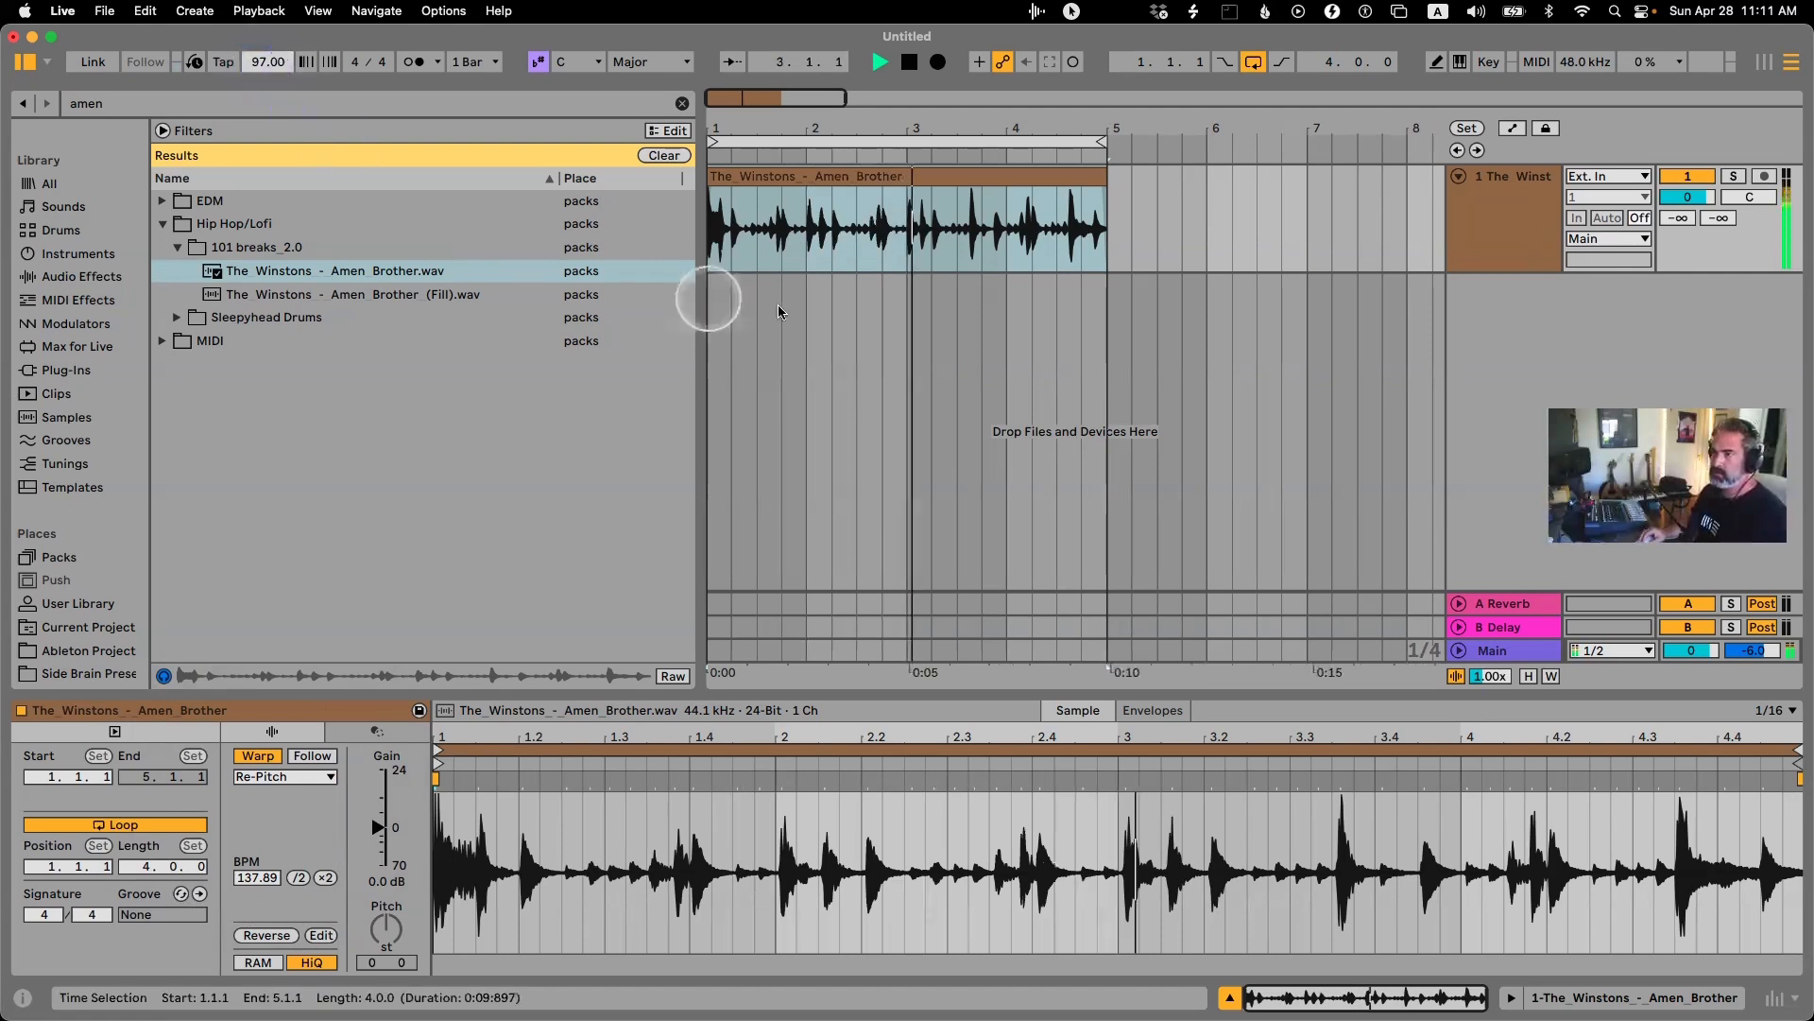
Loop only bar 3 of the break, play it, and stop playback.
{"action": "left_click", "coordinate": [907, 236]}
{"action": "left_click_drag", "start_coordinate": [907, 236], "coordinate": [1008, 236]}
{"action": "key", "text": "super+l"}
{"action": "key", "text": "space"}
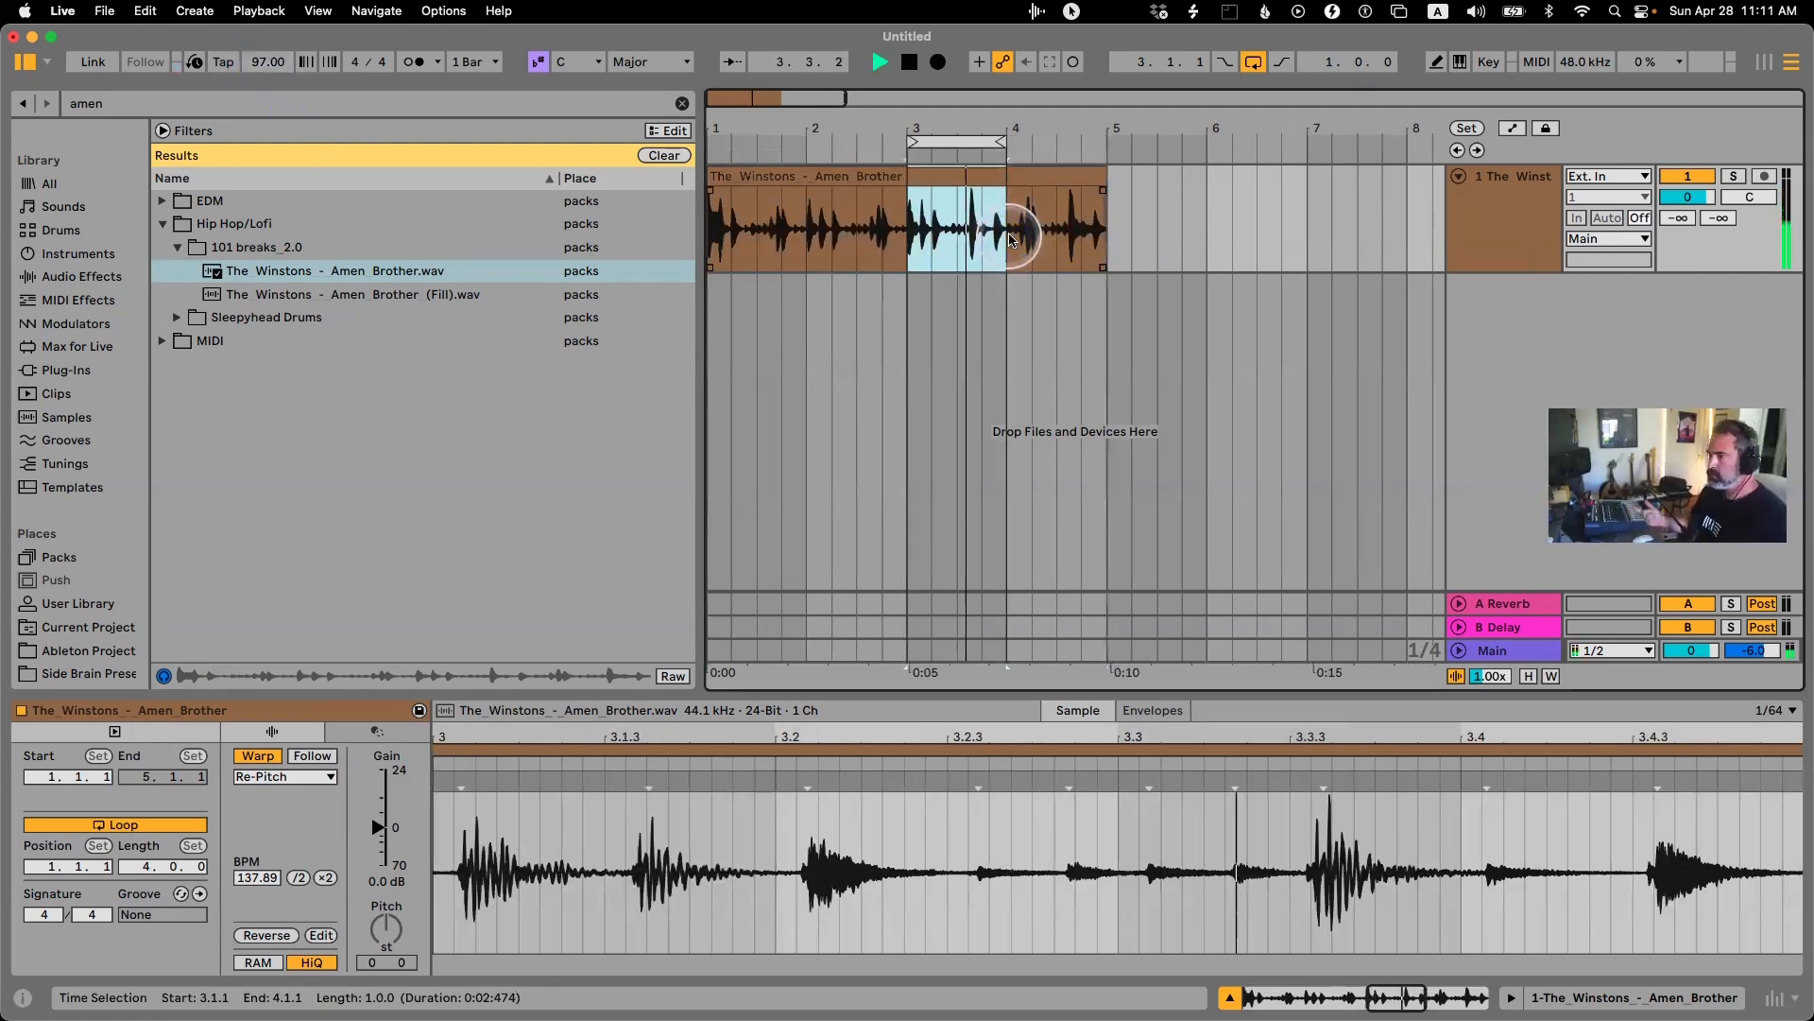
{"action": "key", "text": "space"}
Move the loop to bar 1 of the break, play it, and stop playback.
{"action": "left_click", "coordinate": [930, 223]}
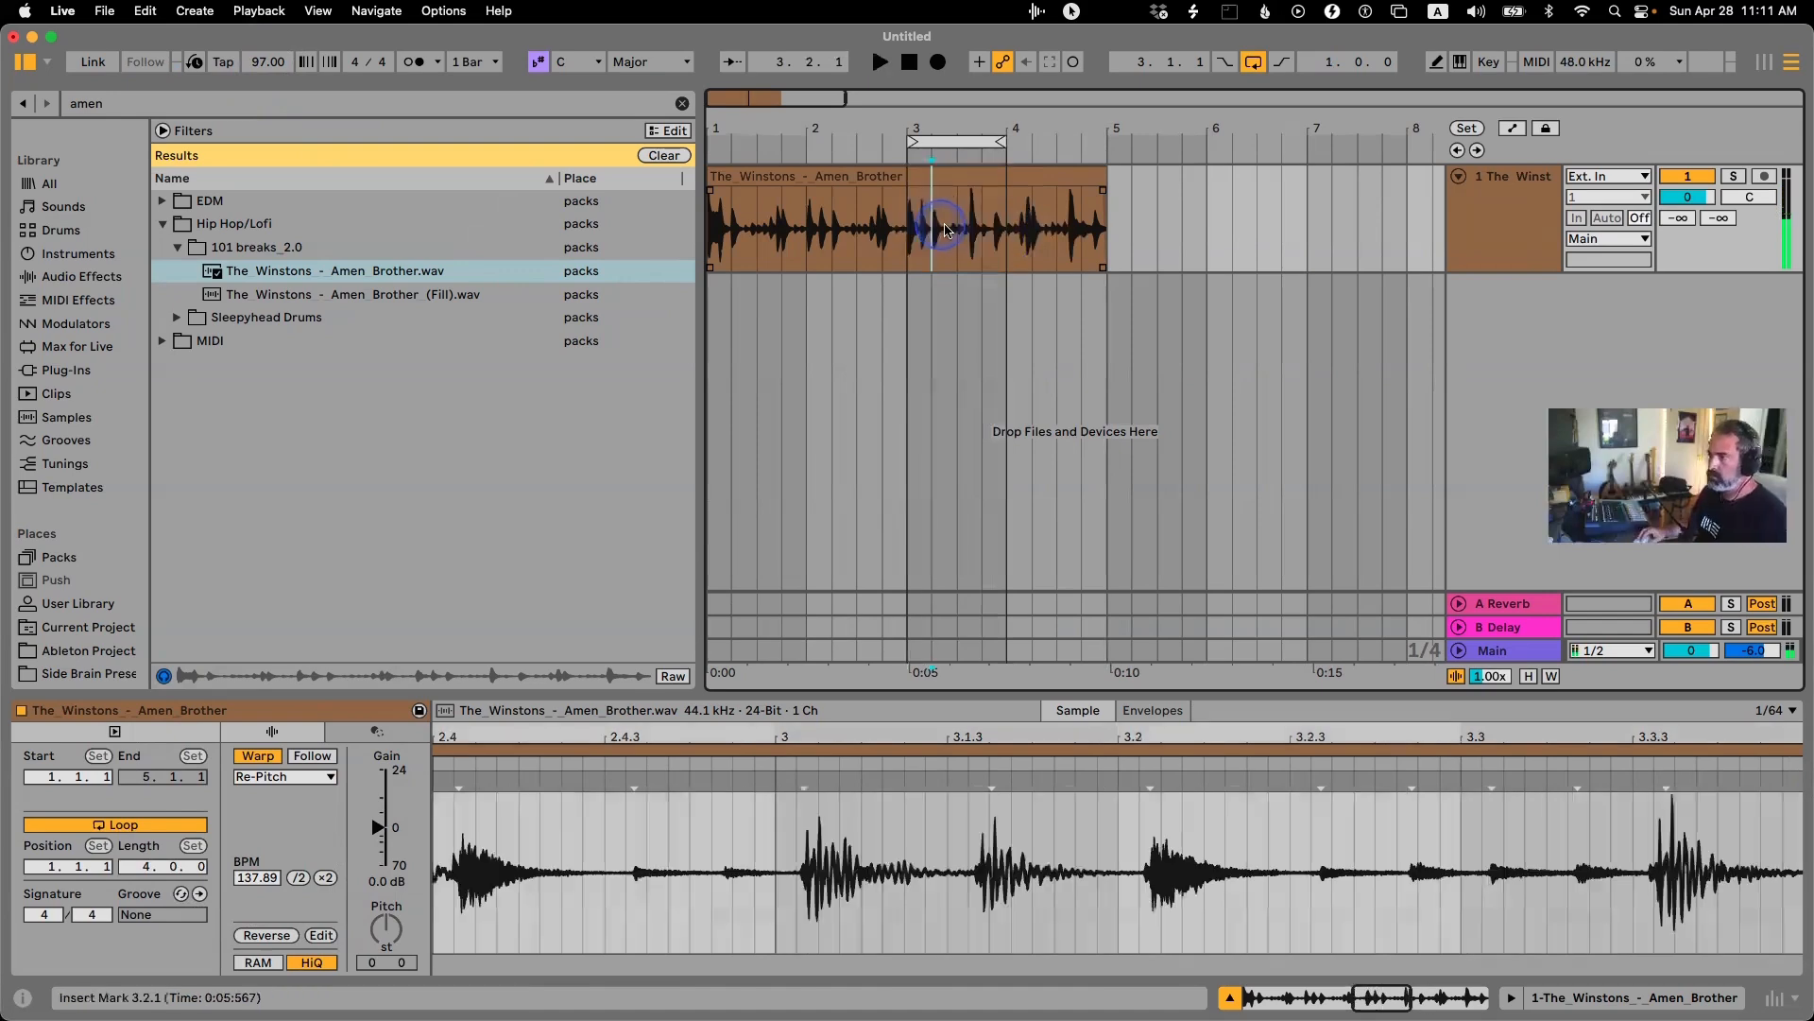
{"action": "left_click_drag", "start_coordinate": [808, 214], "coordinate": [690, 217]}
{"action": "key", "text": "super+l"}
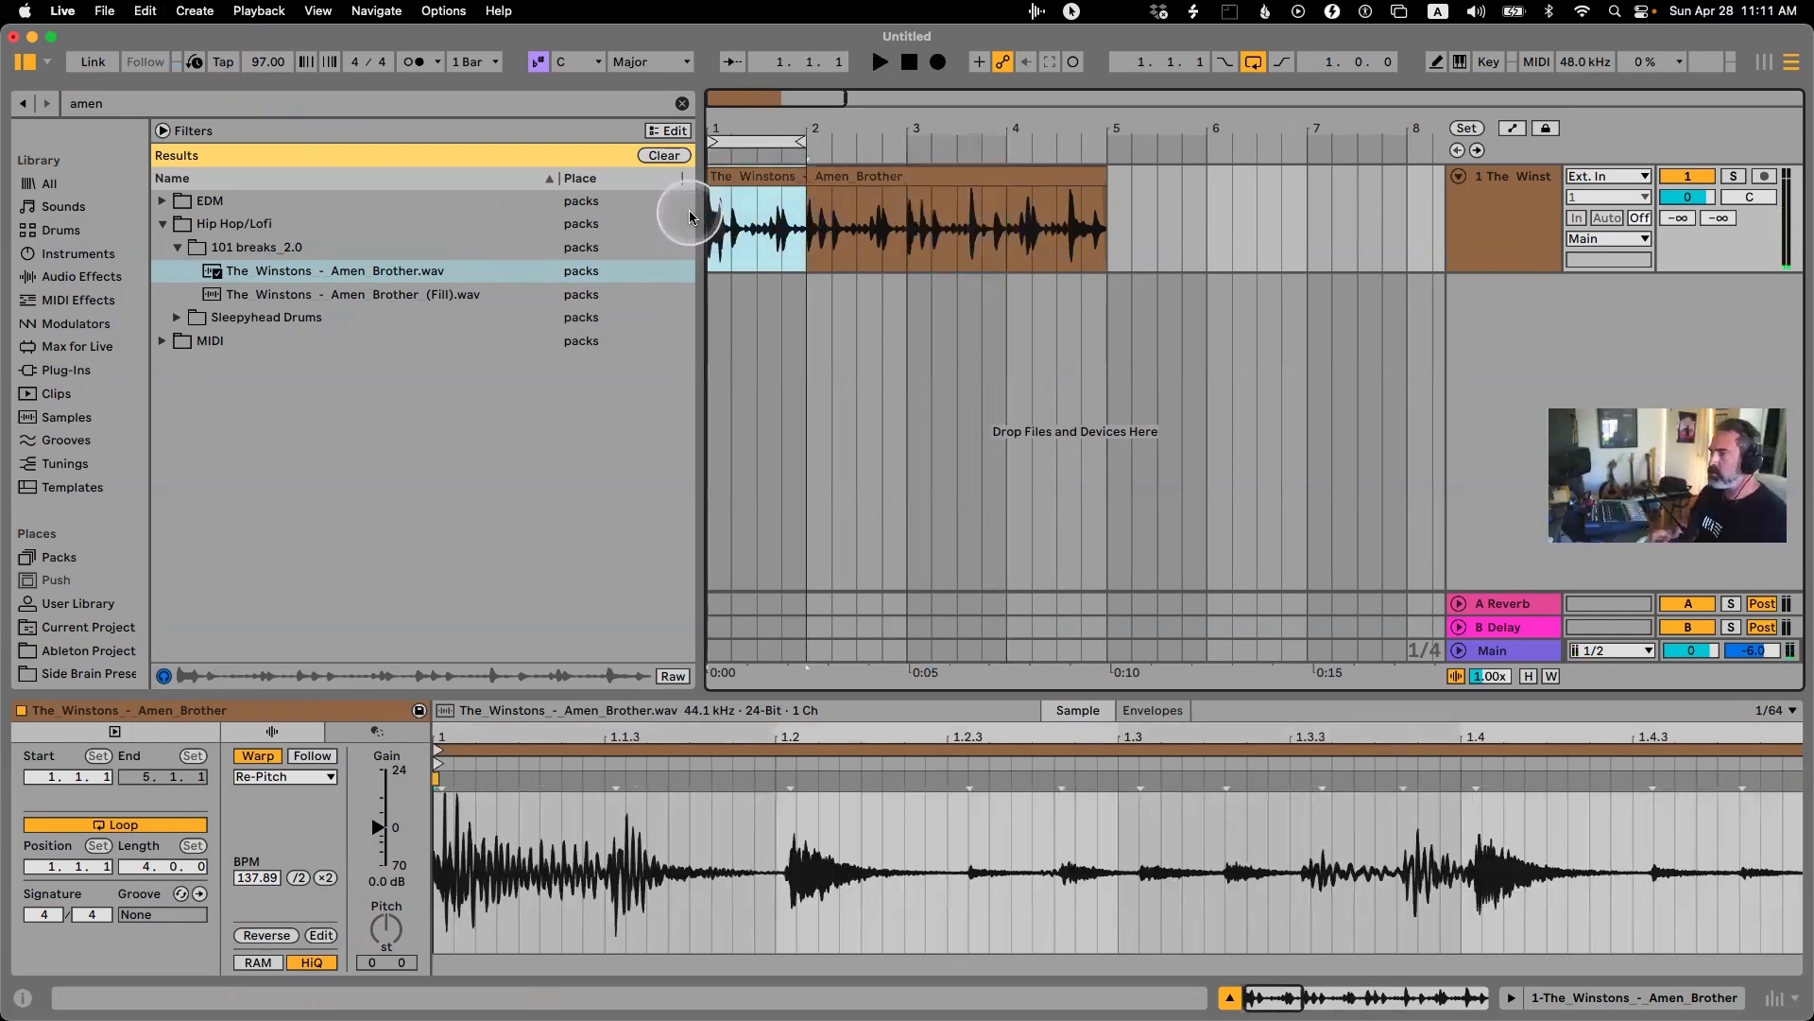
{"action": "key", "text": "space"}
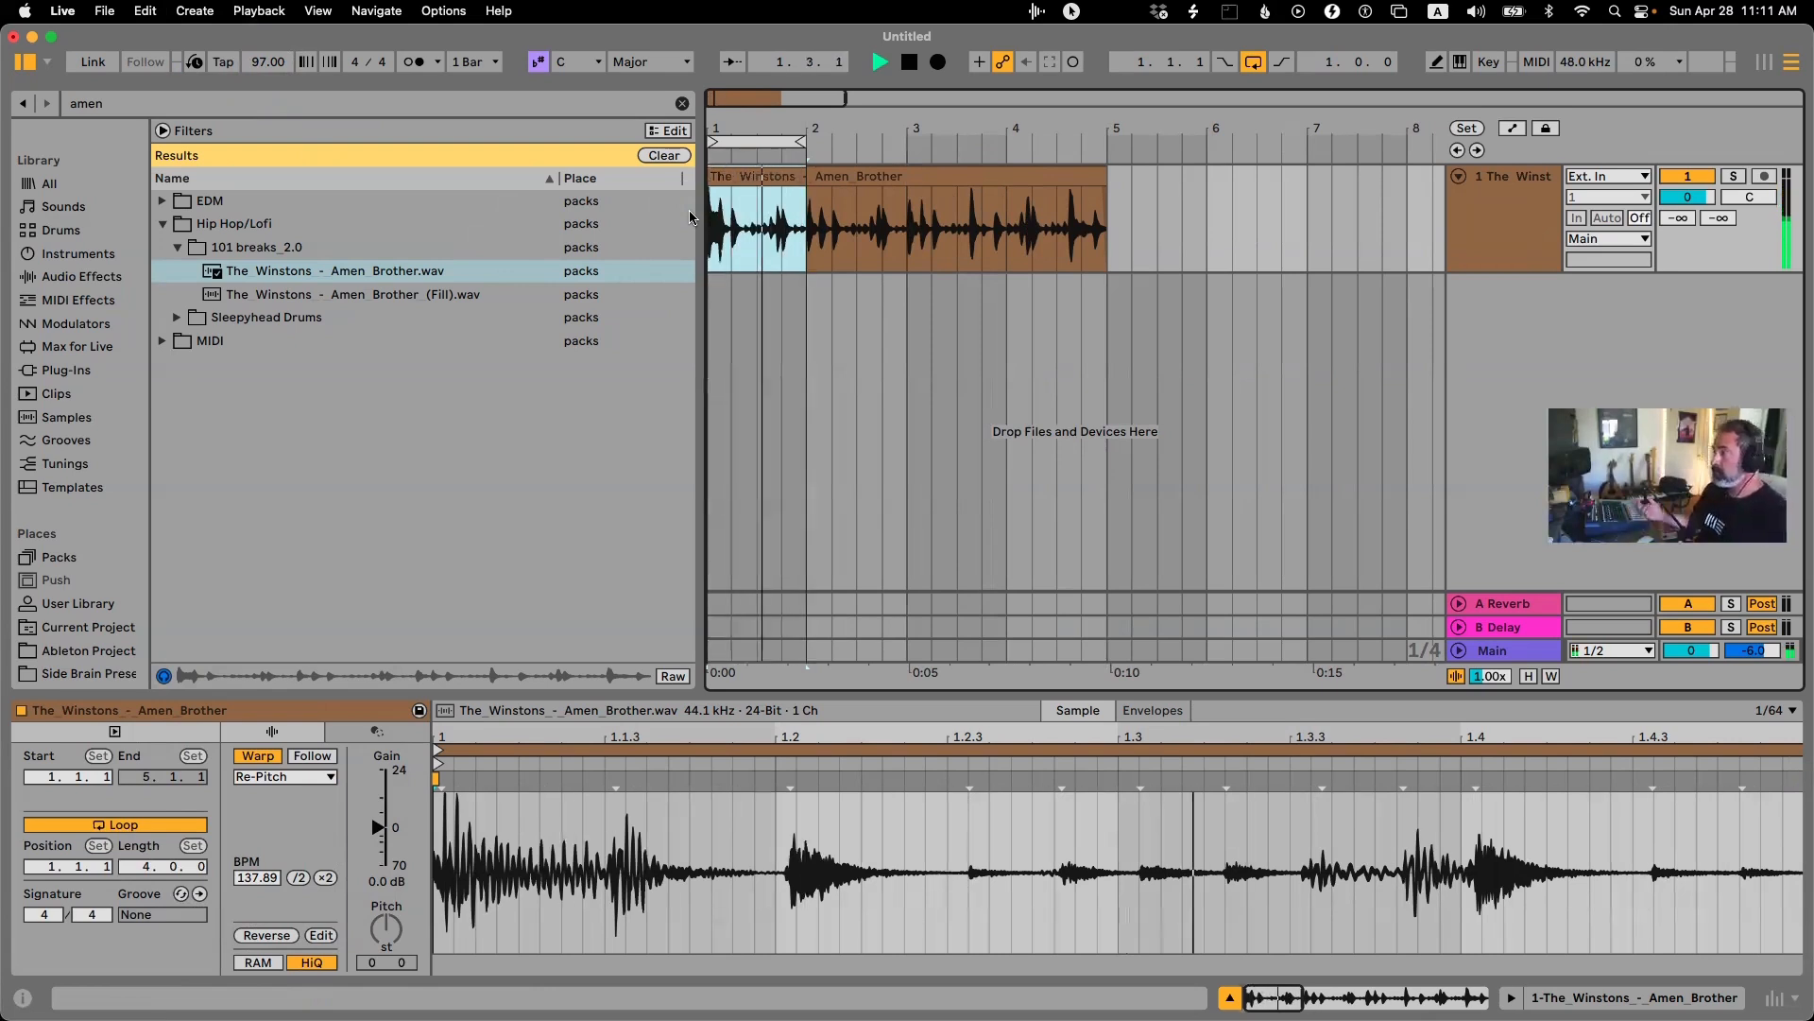
{"action": "key", "text": "space"}
{"action": "left_click", "coordinate": [725, 210]}
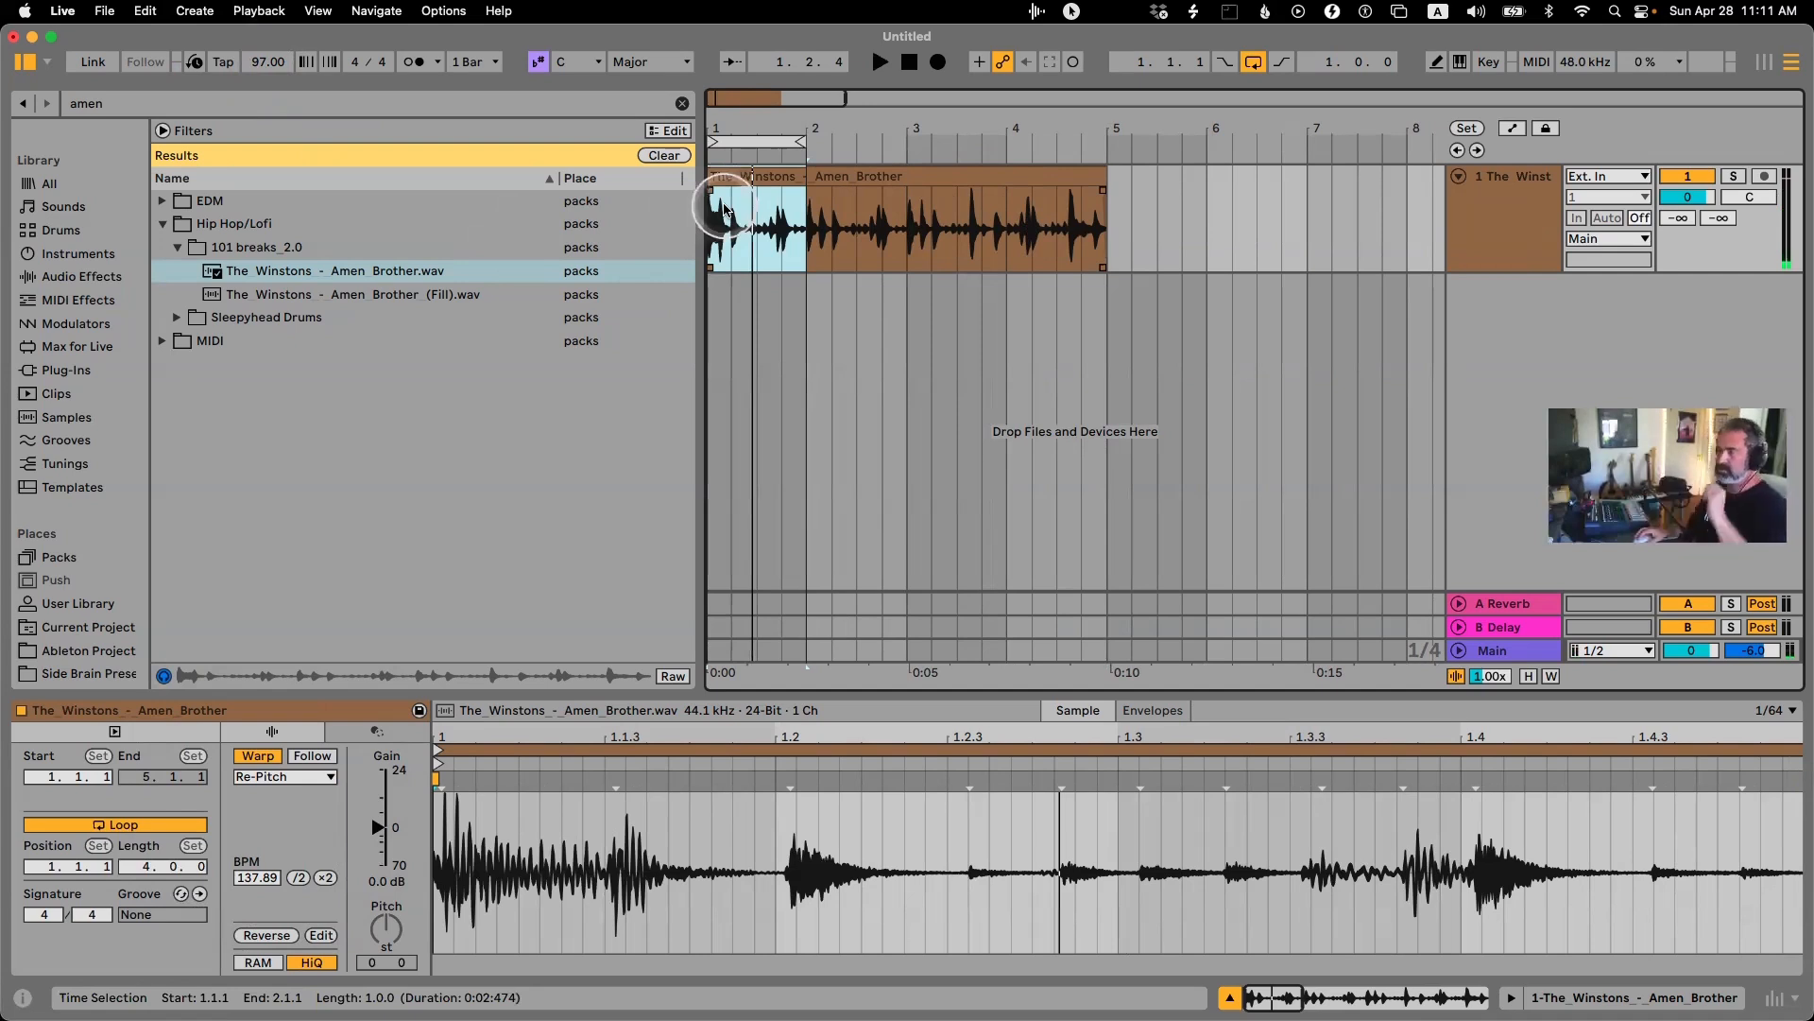
Set the project tempo to 124 BPM.
{"action": "left_click", "coordinate": [267, 63]}
{"action": "type", "text": "121"}
{"action": "key", "text": "Return"}
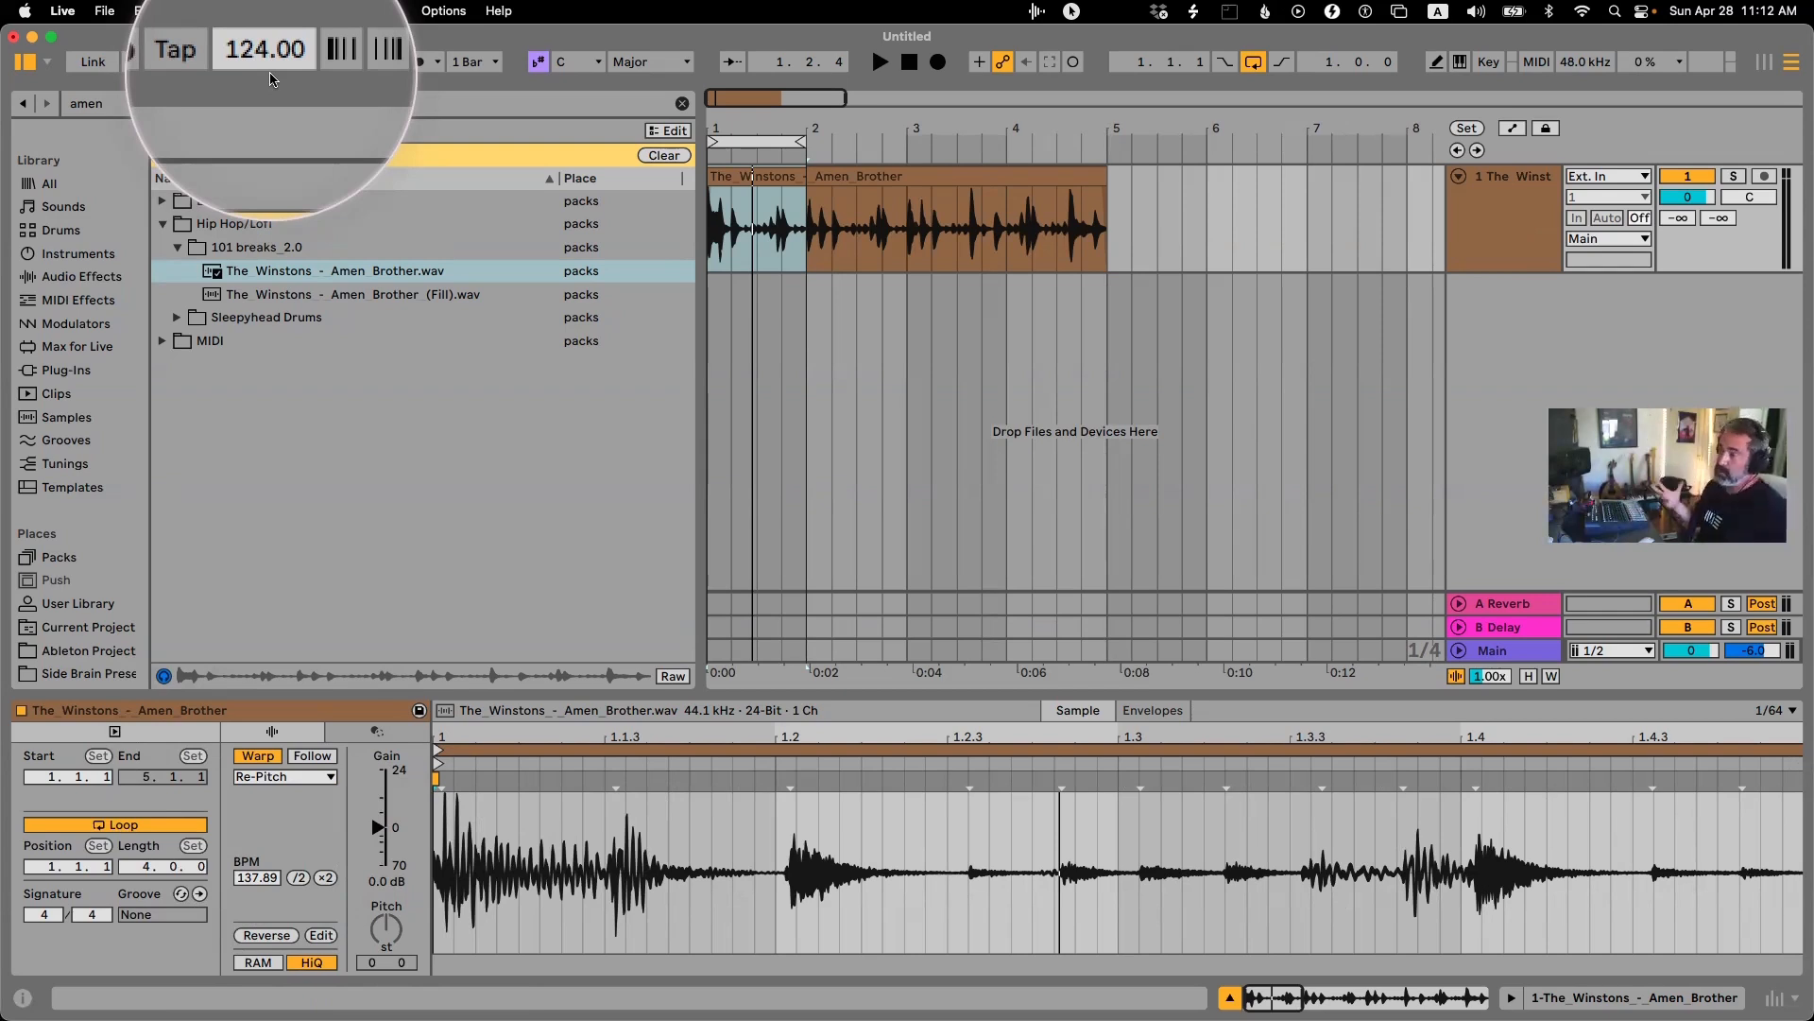
Extend the arrangement loop to bar 5 so it covers the whole clip, and select the clip.
{"action": "left_click", "coordinate": [806, 204]}
{"action": "left_click_drag", "start_coordinate": [803, 142], "coordinate": [1102, 140]}
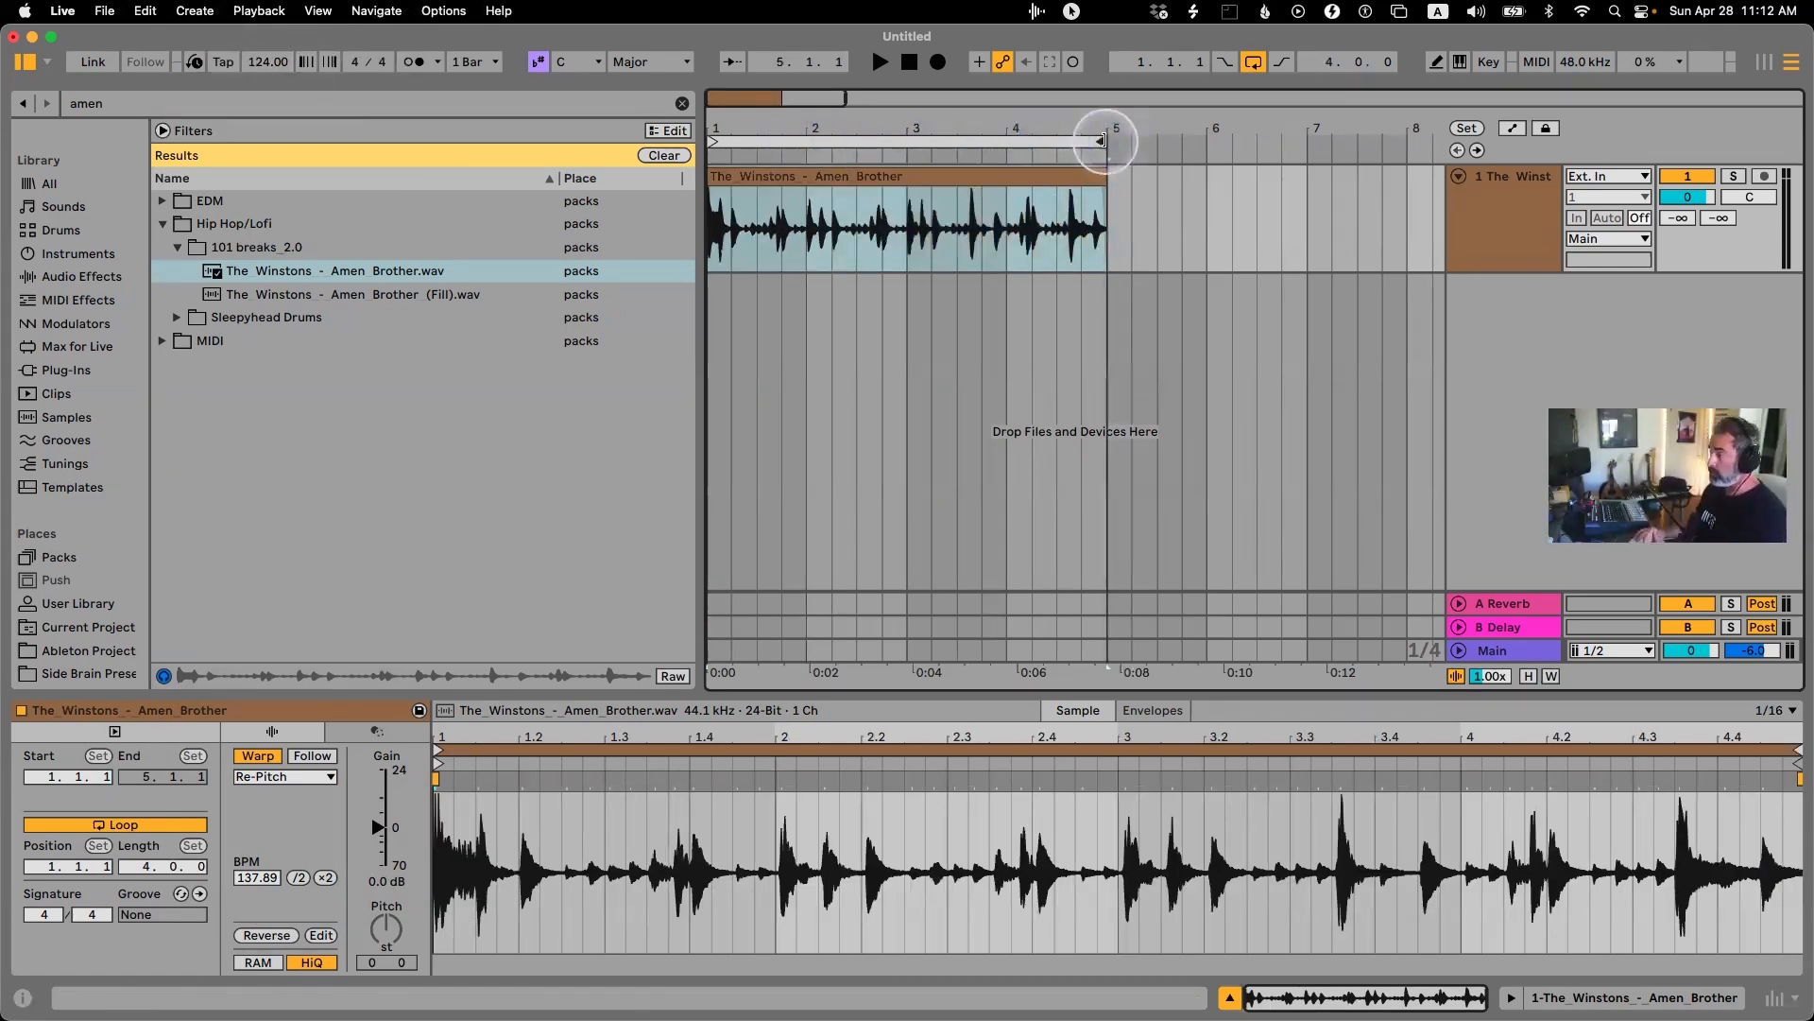
{"action": "left_click", "coordinate": [927, 214]}
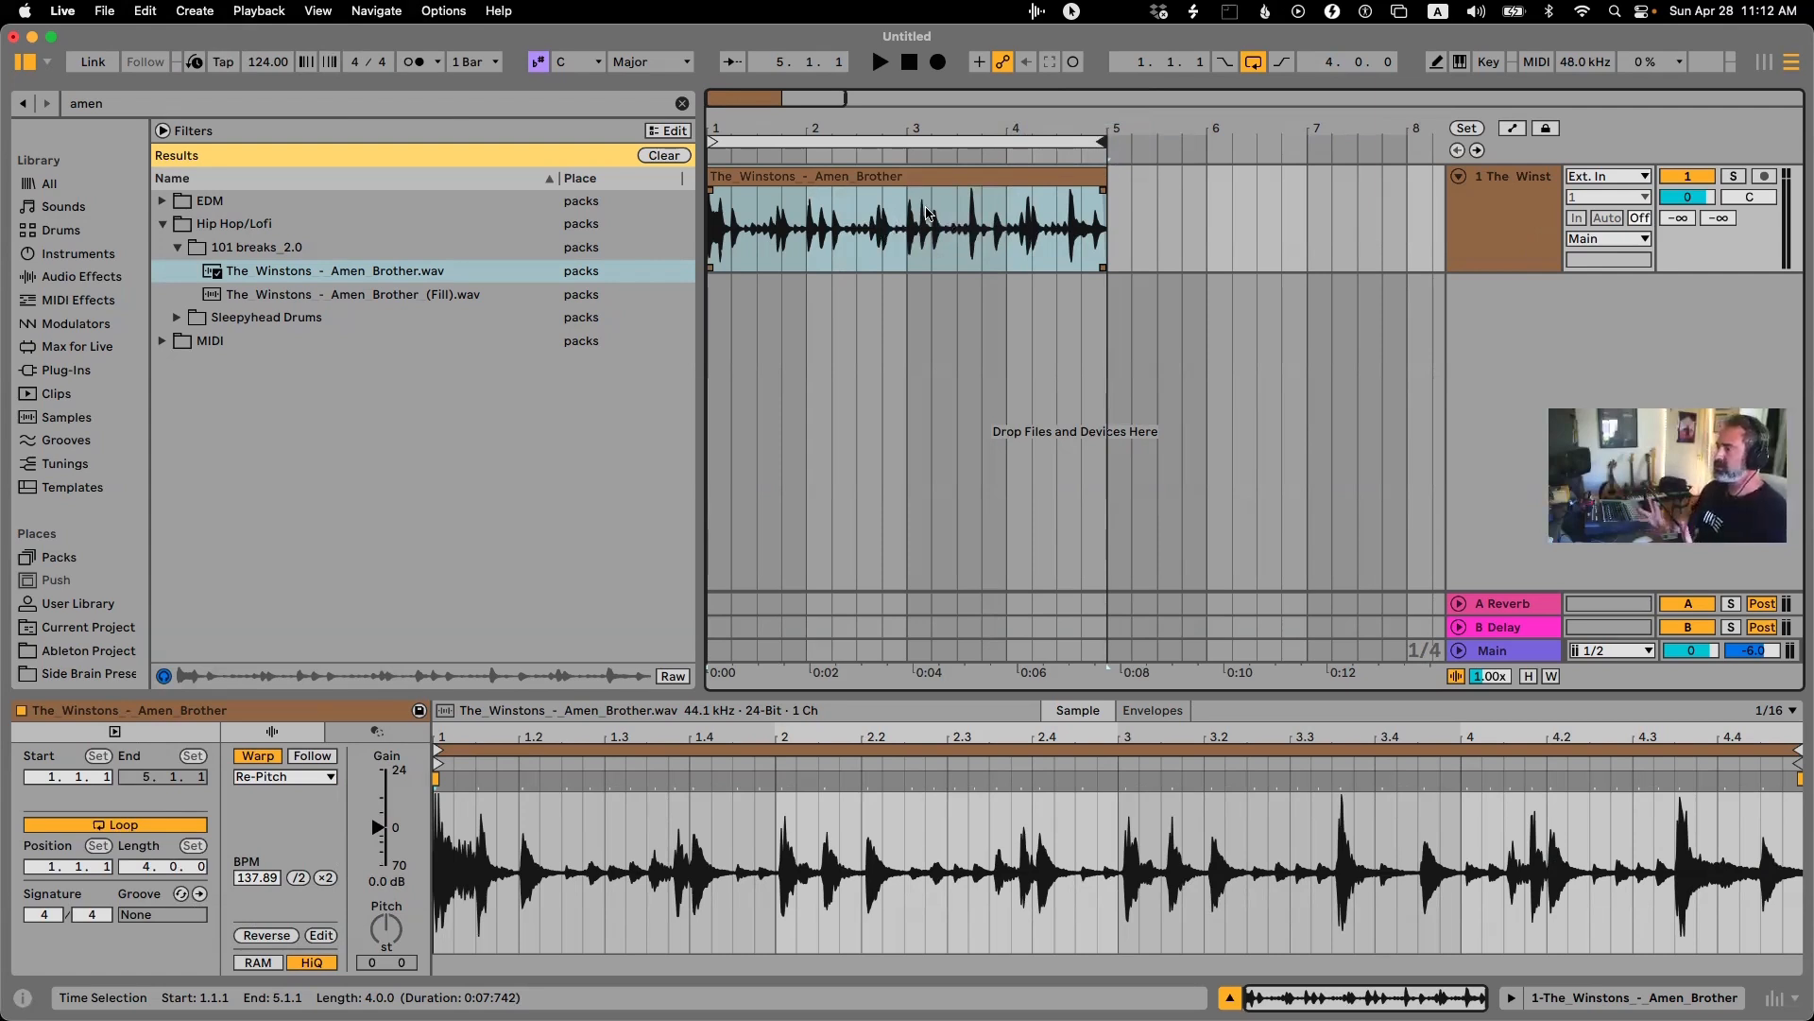
Play the break from partway through its first bar.
{"action": "left_click_drag", "start_coordinate": [717, 132], "coordinate": [733, 138]}
{"action": "left_click", "coordinate": [780, 243]}
{"action": "key", "text": "space"}
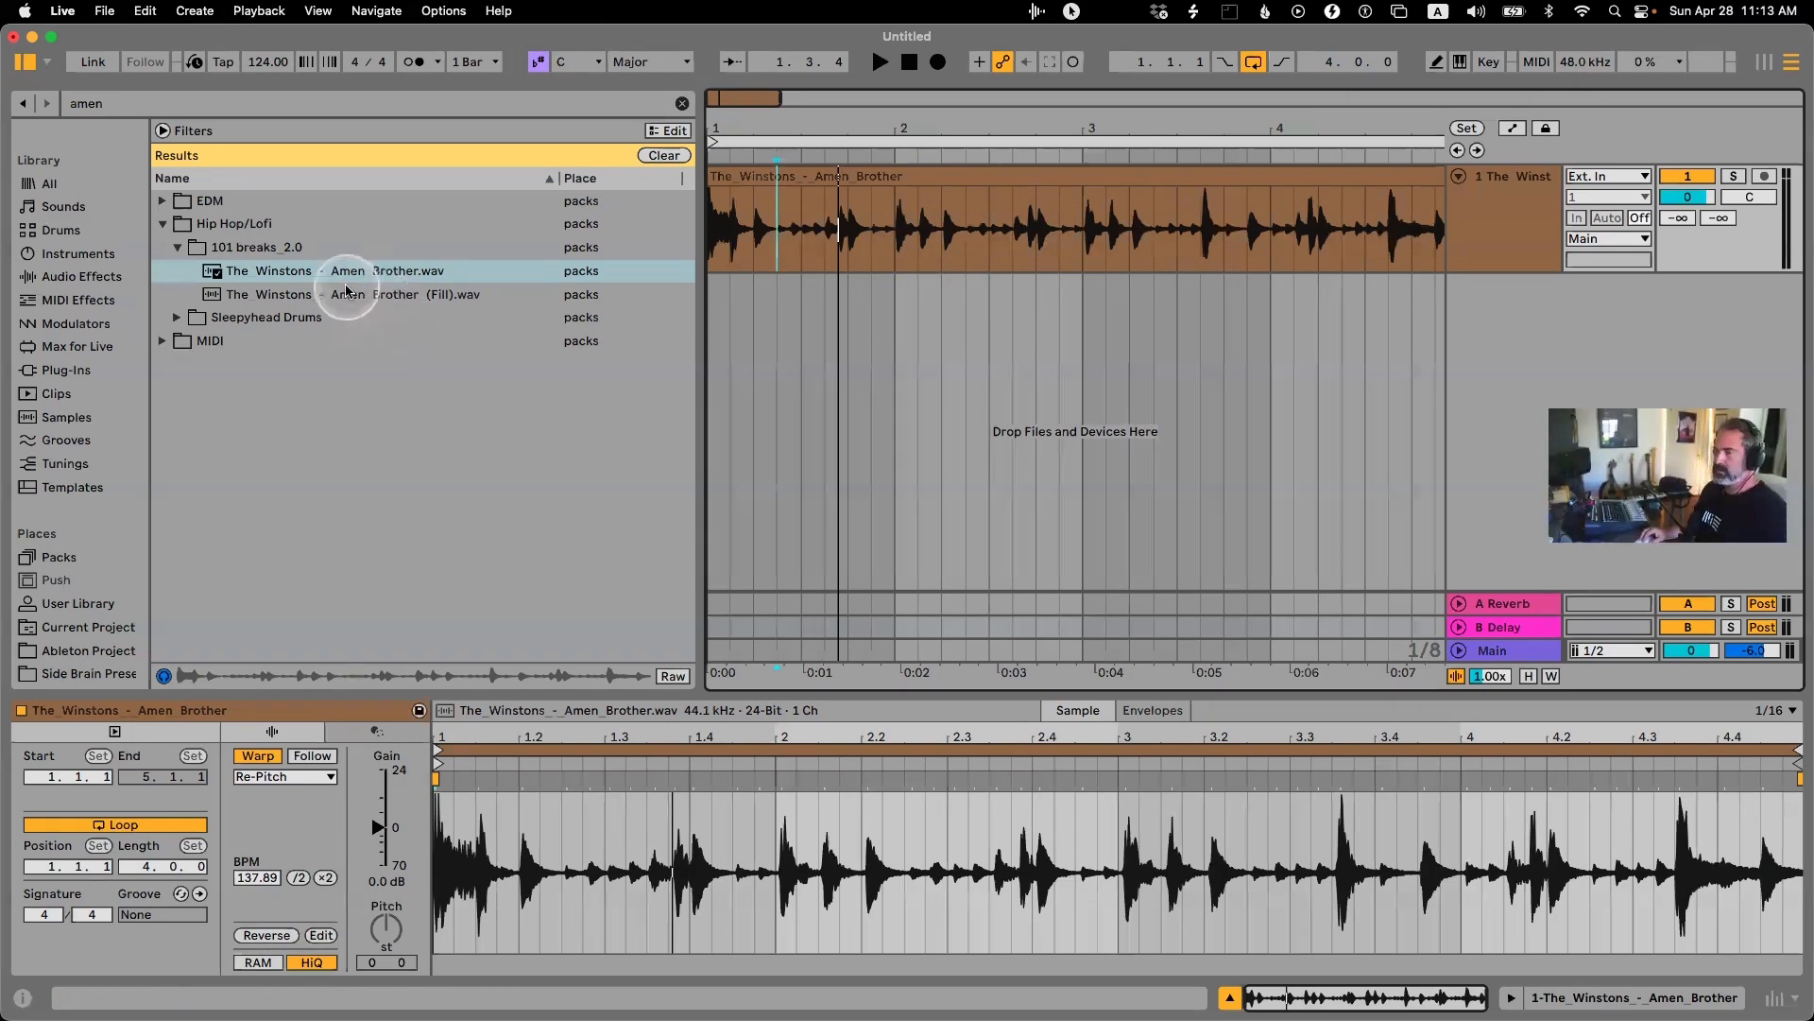
Clear the browser search and look through the drum breaks in the 101 breaks_2.0 folder.
{"action": "left_click", "coordinate": [689, 163]}
{"action": "scroll", "coordinate": [296, 277], "scroll_direction": "down", "scroll_amount": 10}
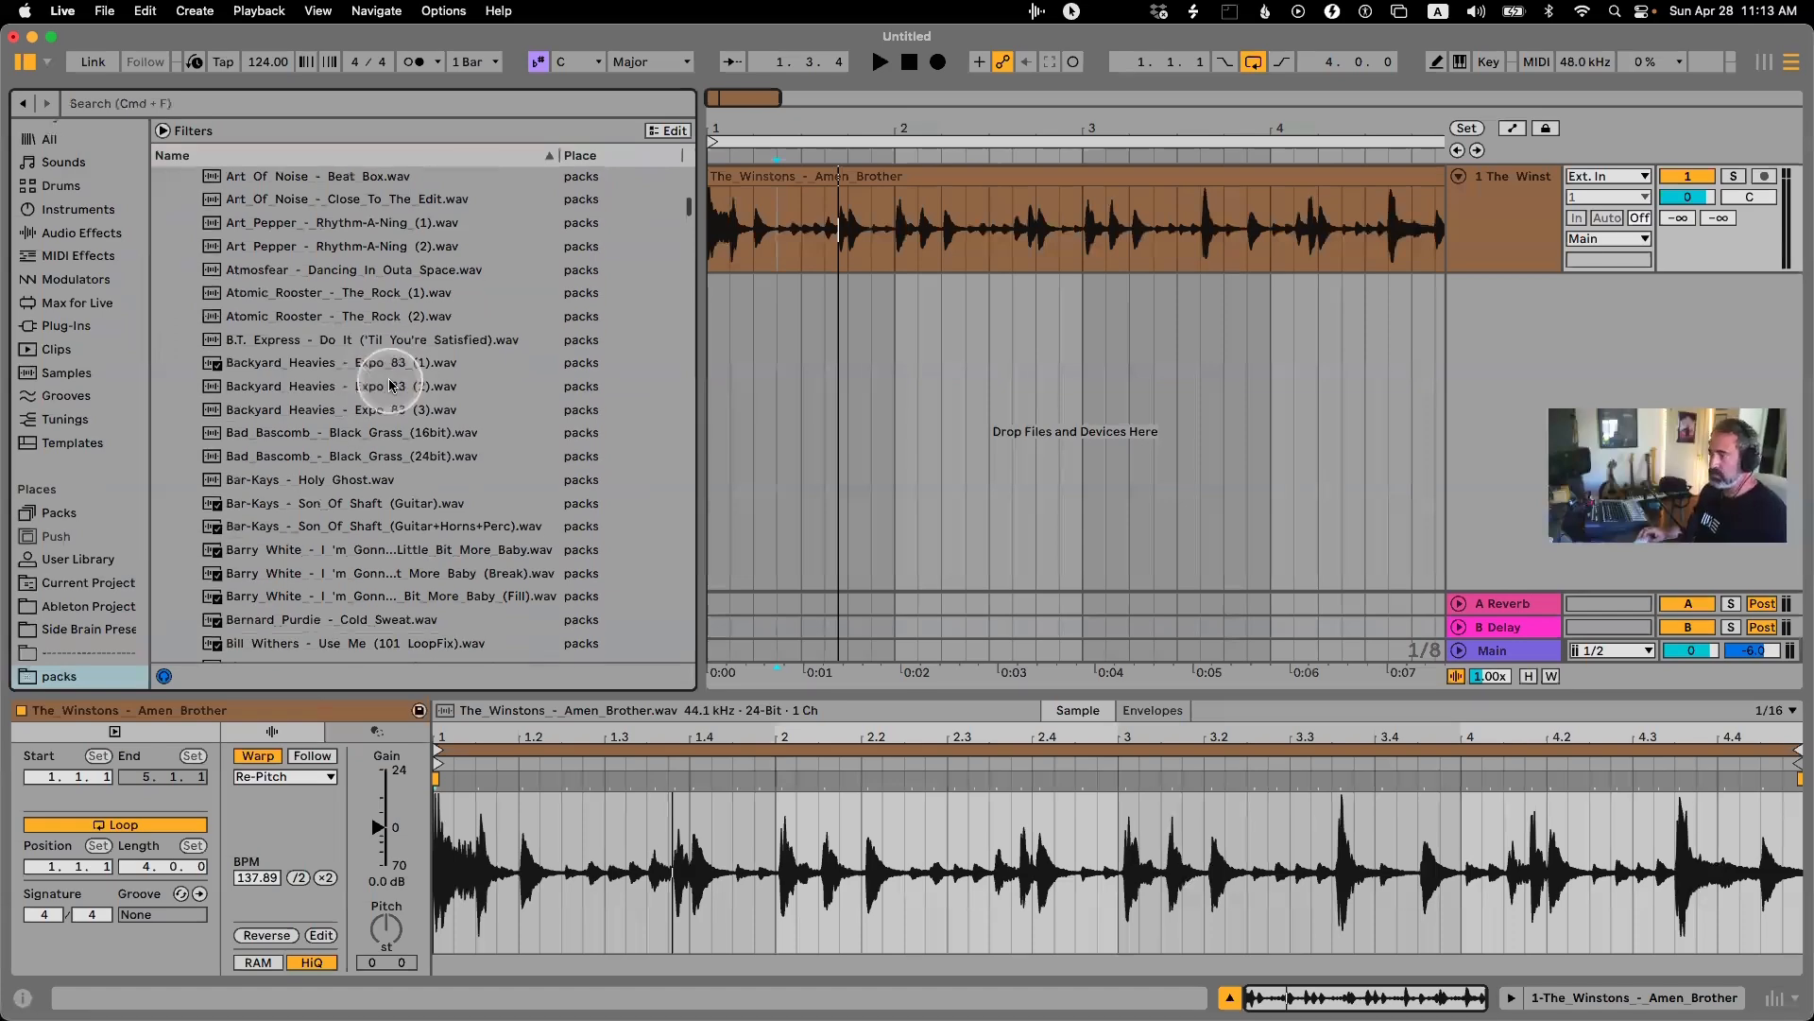
{"action": "scroll", "coordinate": [390, 384], "scroll_direction": "down", "scroll_amount": 3}
{"action": "scroll", "coordinate": [387, 384], "scroll_direction": "down", "scroll_amount": 2}
{"action": "scroll", "coordinate": [387, 385], "scroll_direction": "up", "scroll_amount": 15}
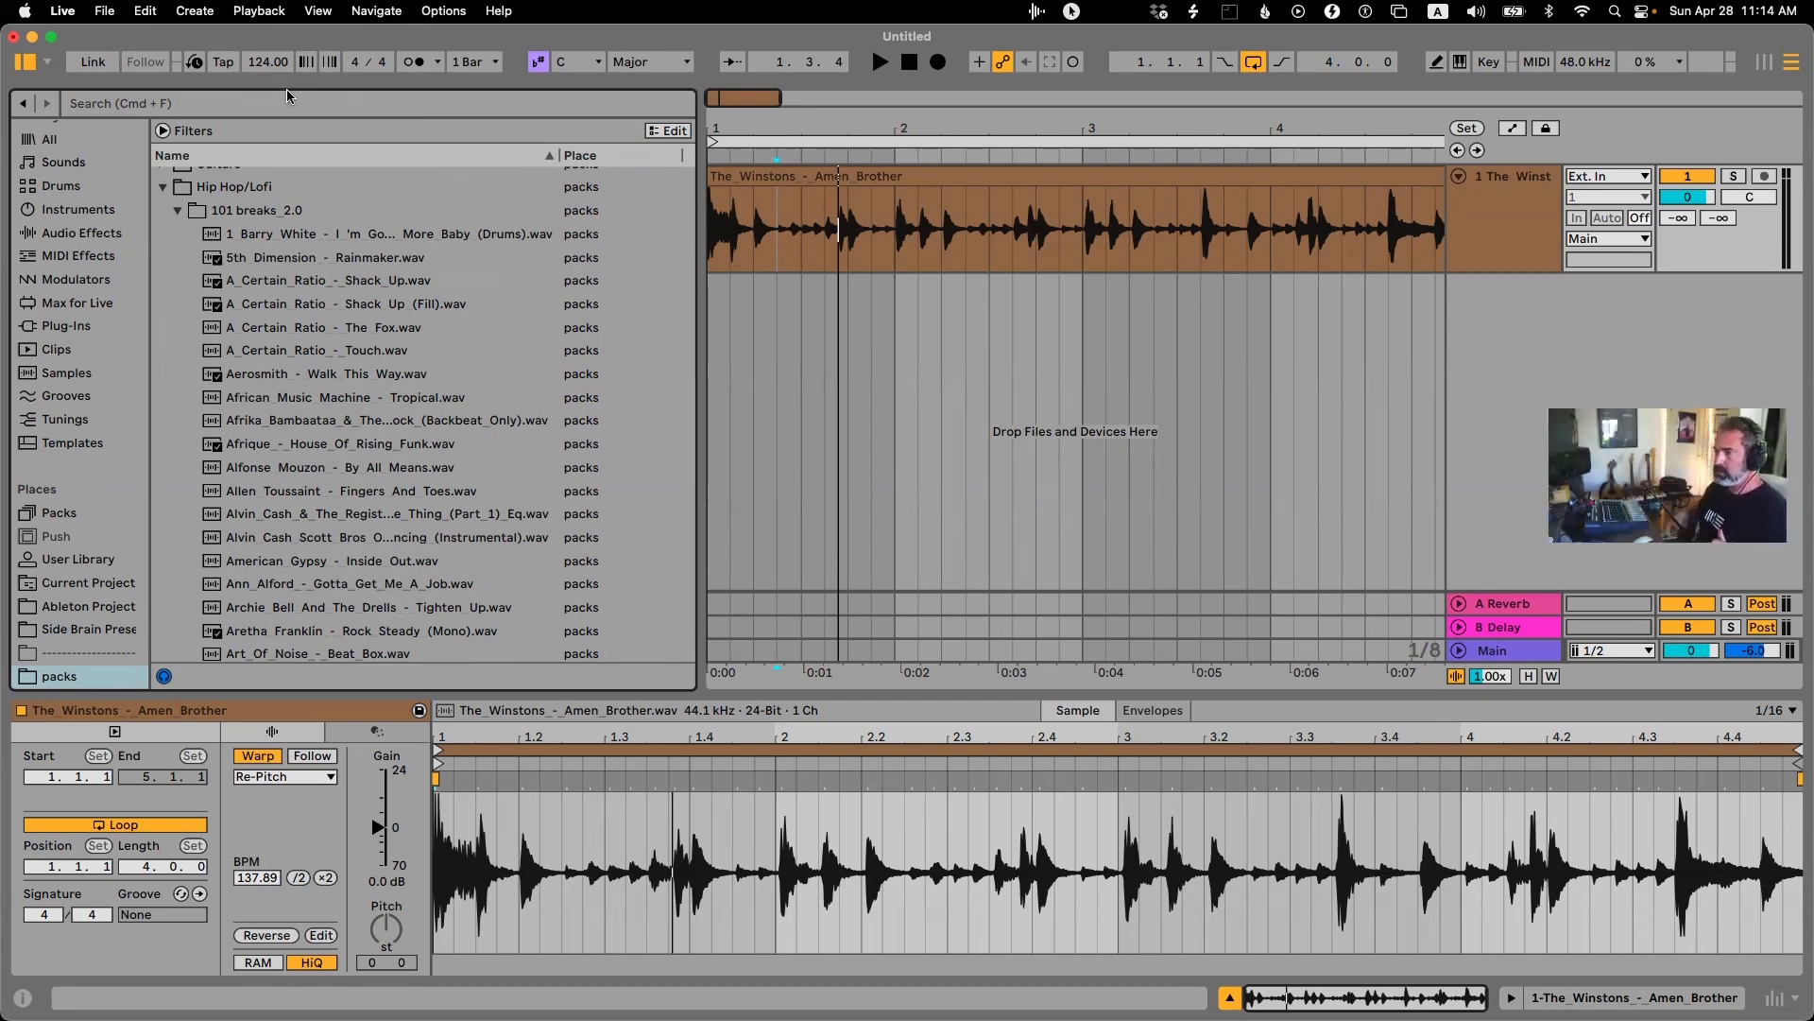
Fold the Amen Brother track and delete its clip from the arrangement.
{"action": "left_click", "coordinate": [1459, 176]}
{"action": "left_click_drag", "start_coordinate": [1212, 118], "coordinate": [988, 129]}
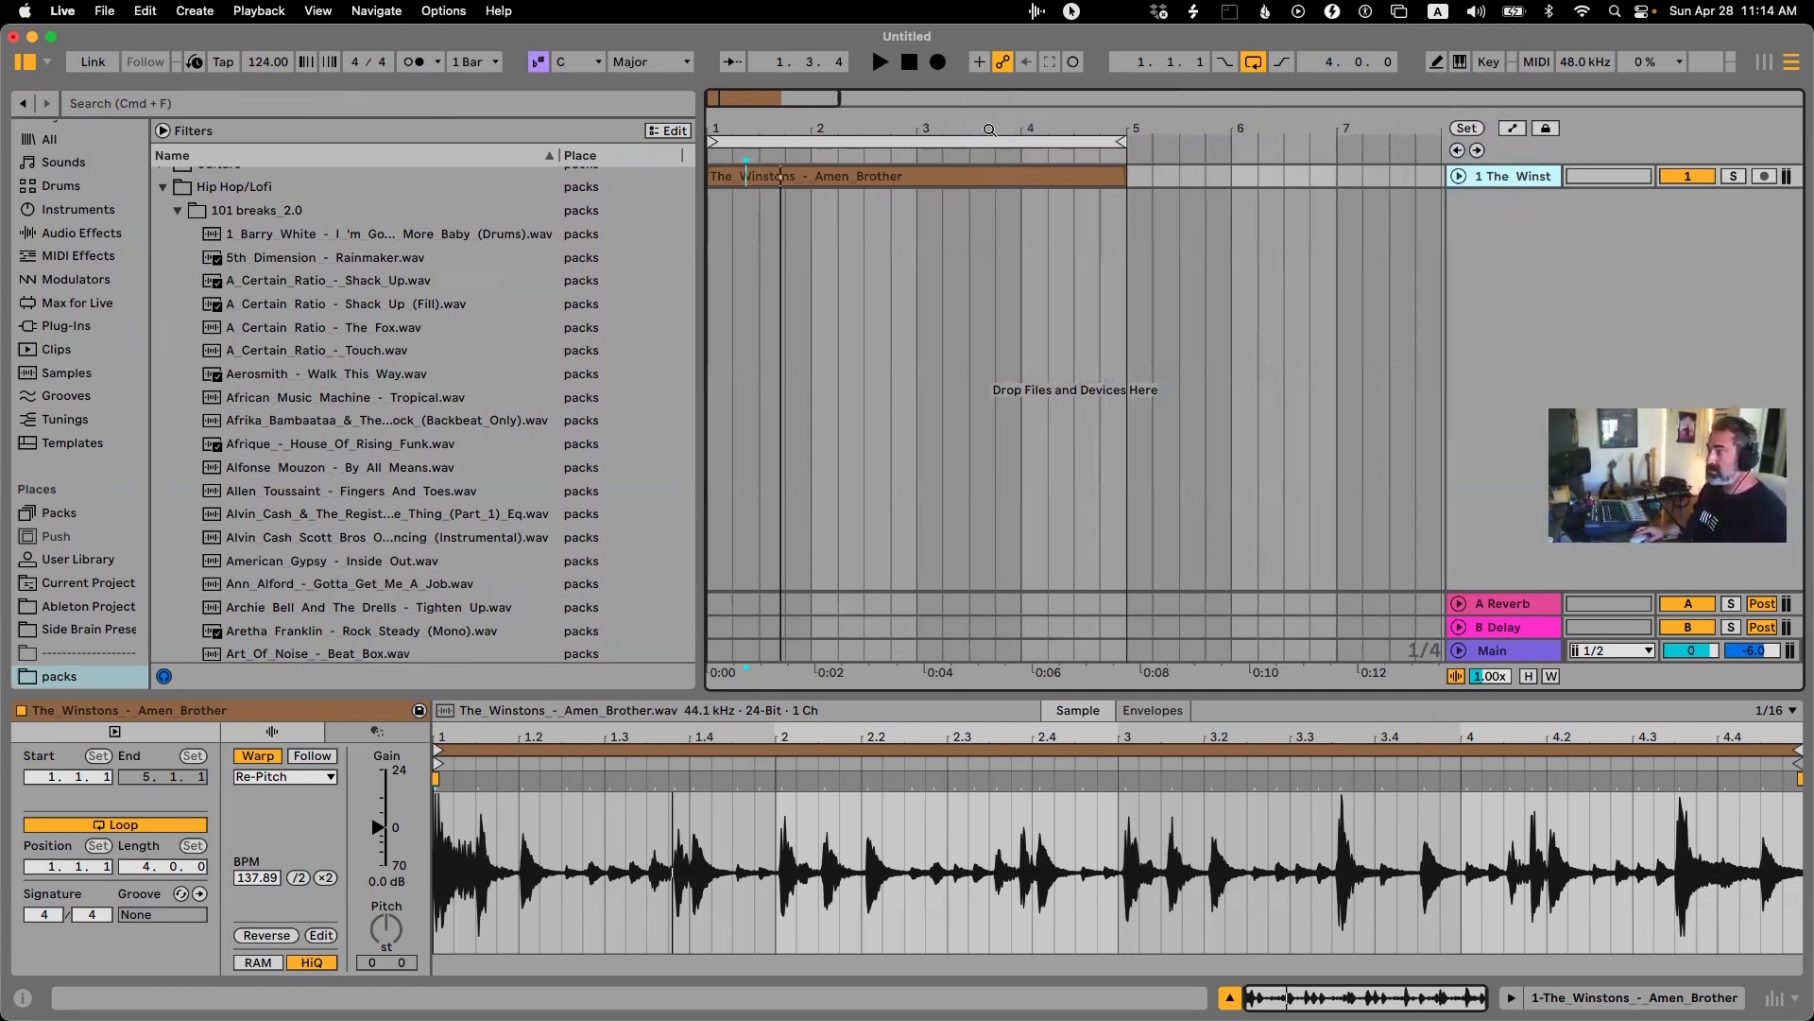
{"action": "left_click", "coordinate": [983, 180]}
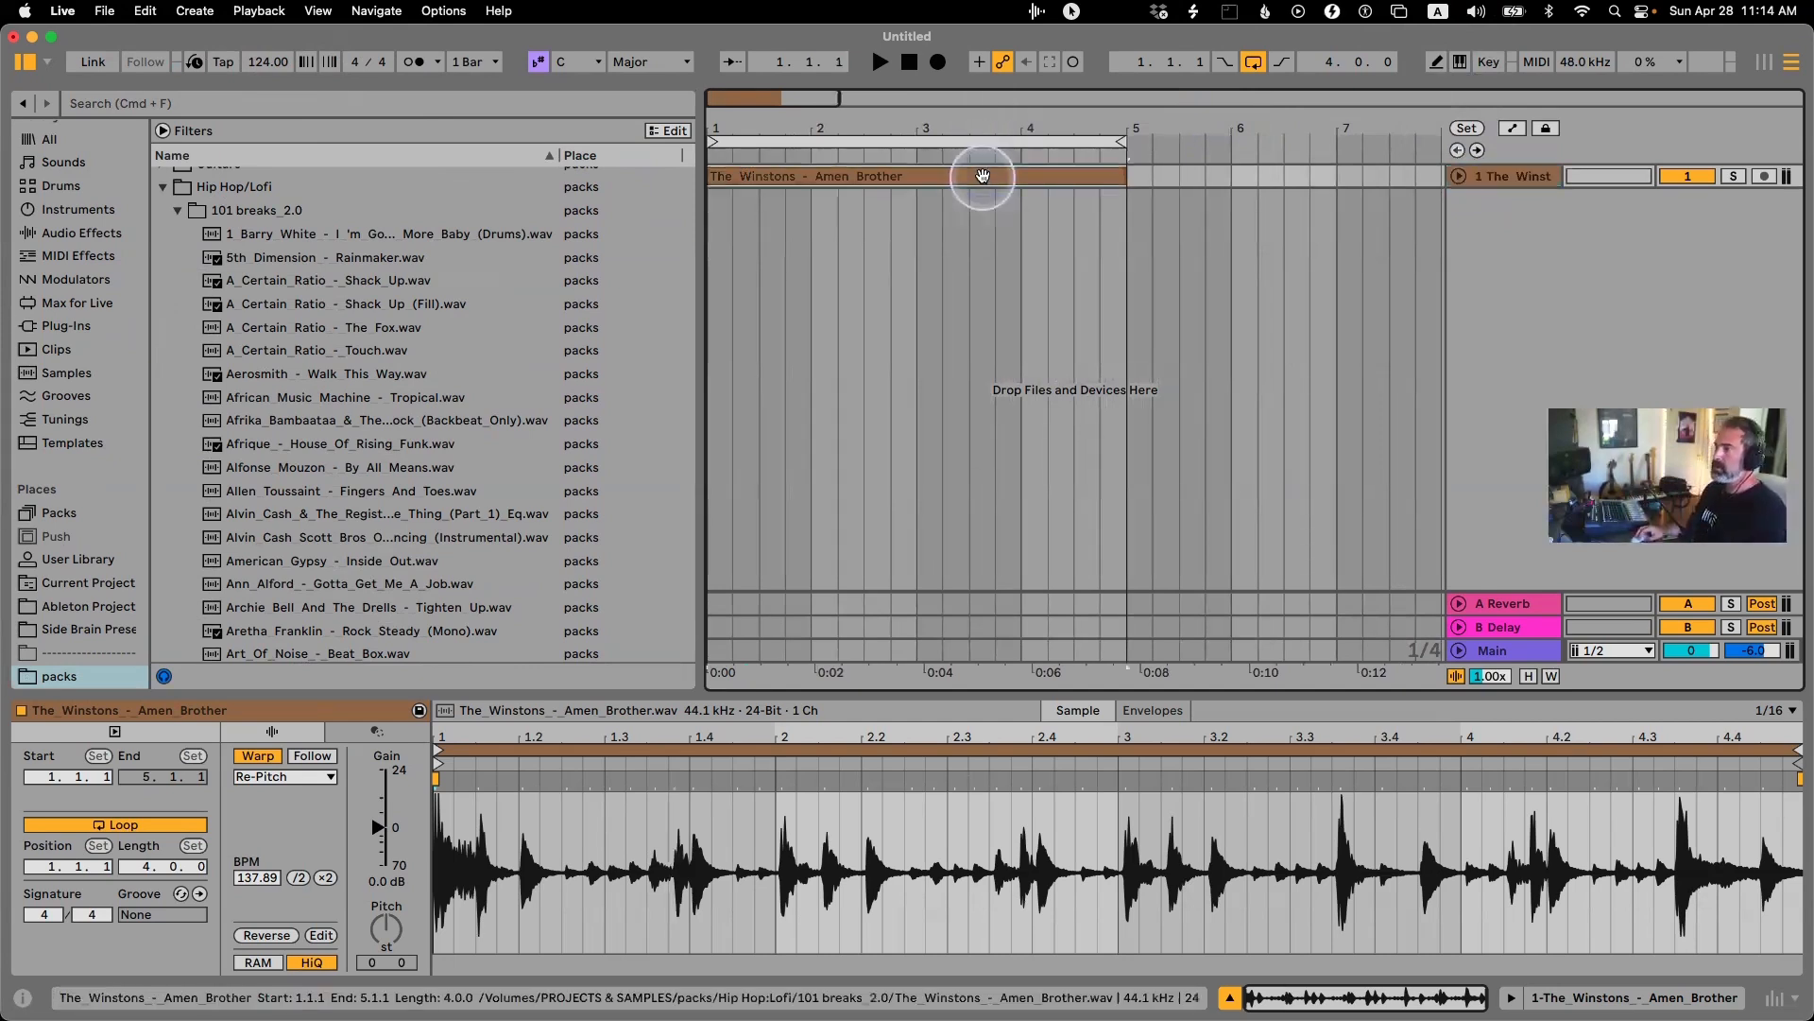
{"action": "key", "text": "Delete"}
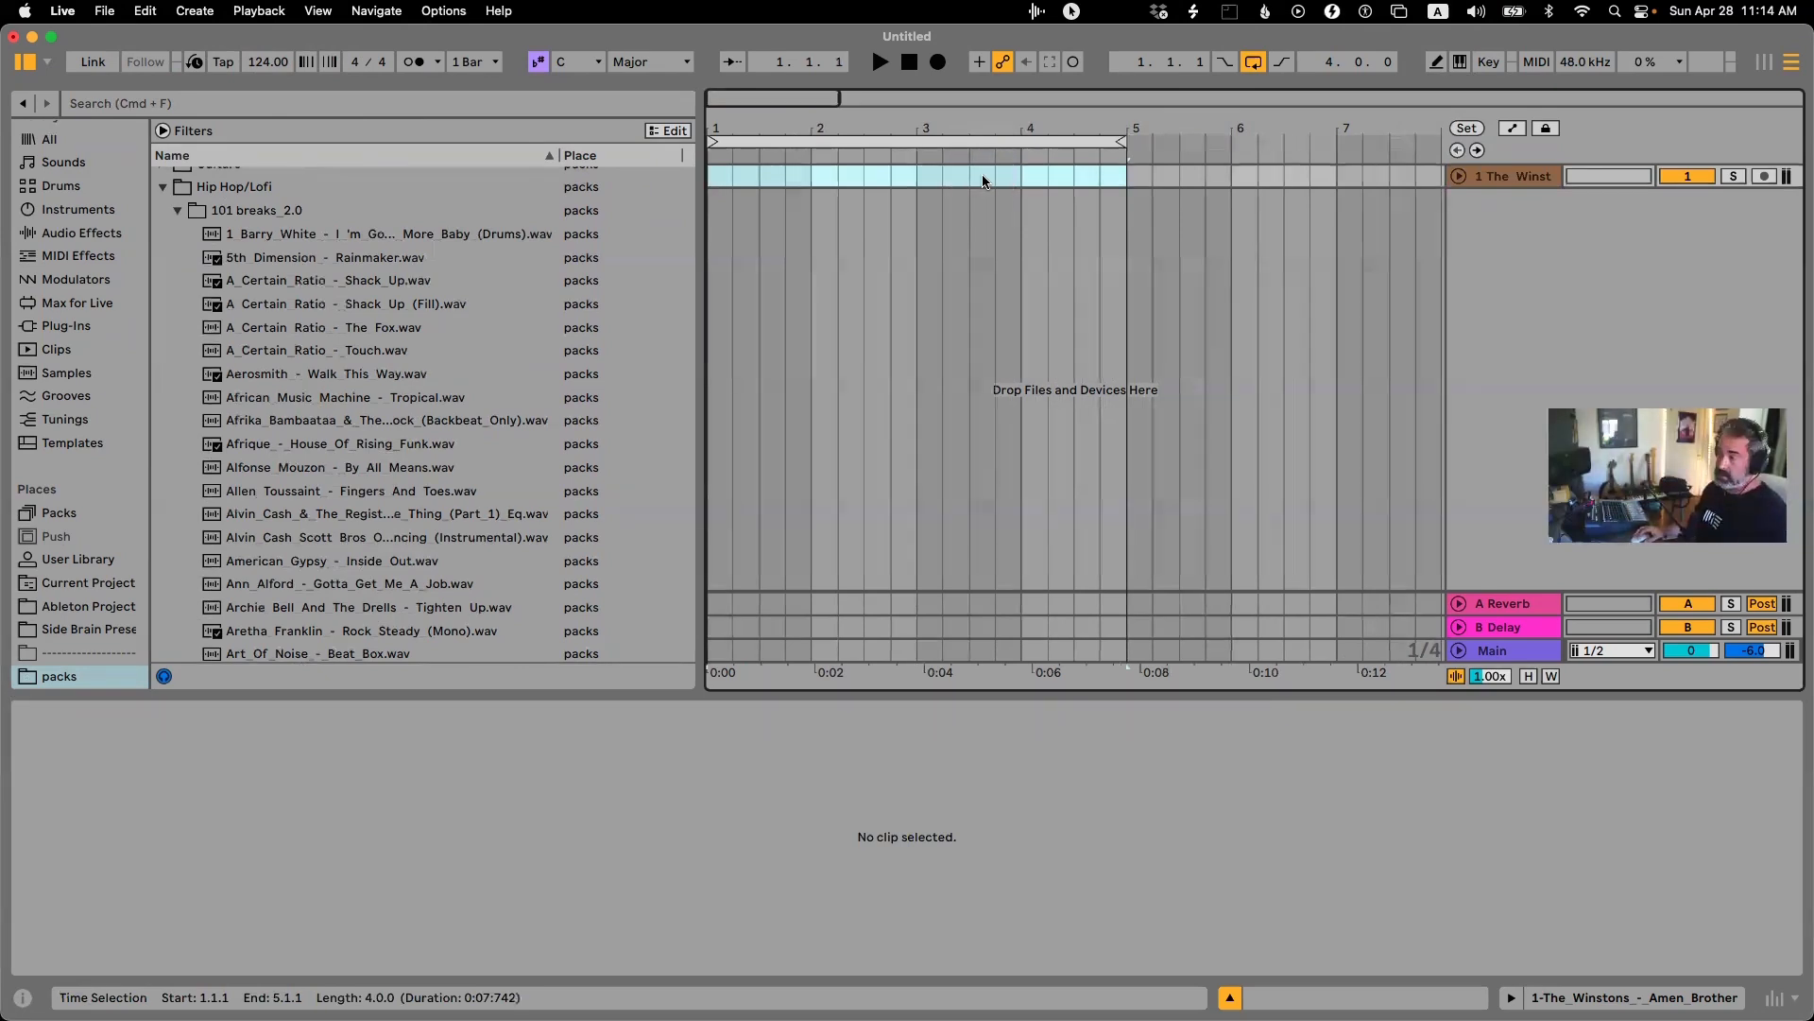
Add two new audio tracks and delete the original Amen Brother track.
{"action": "left_click_drag", "start_coordinate": [727, 131], "coordinate": [721, 132]}
{"action": "left_click", "coordinate": [1474, 179]}
{"action": "left_click", "coordinate": [1458, 178]}
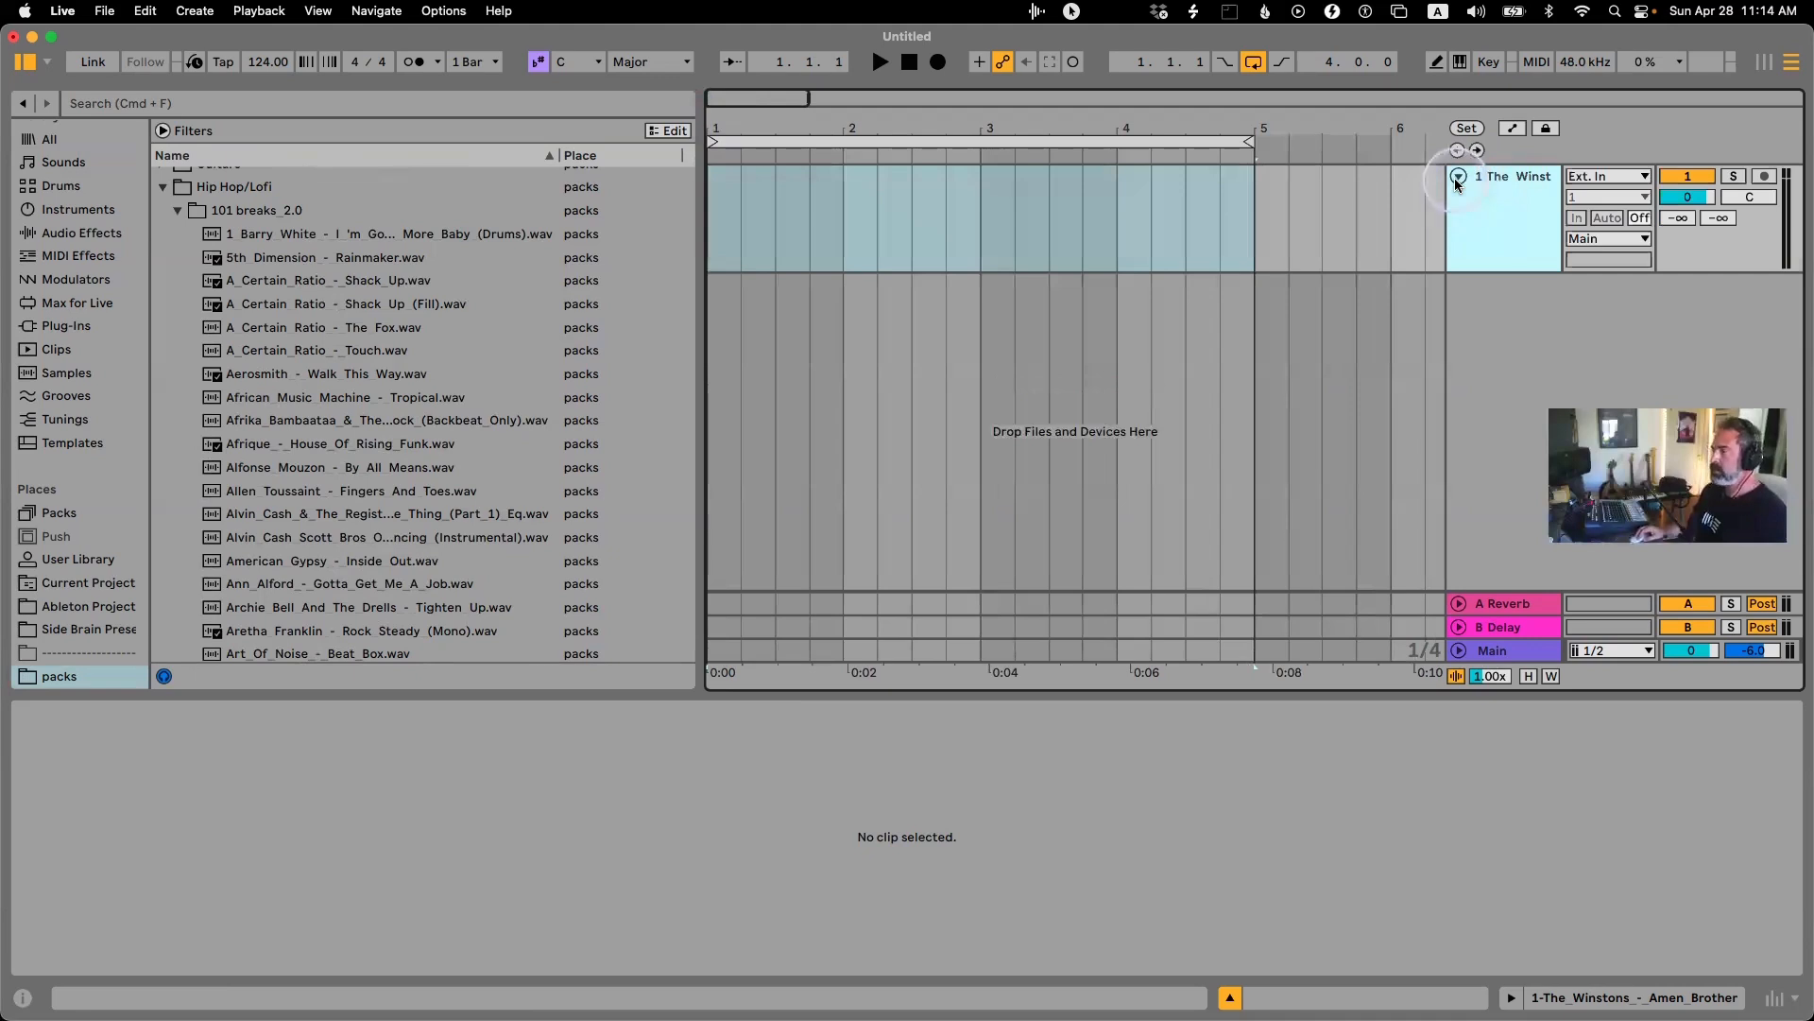
{"action": "left_click", "coordinate": [1457, 178]}
{"action": "left_click", "coordinate": [1503, 180]}
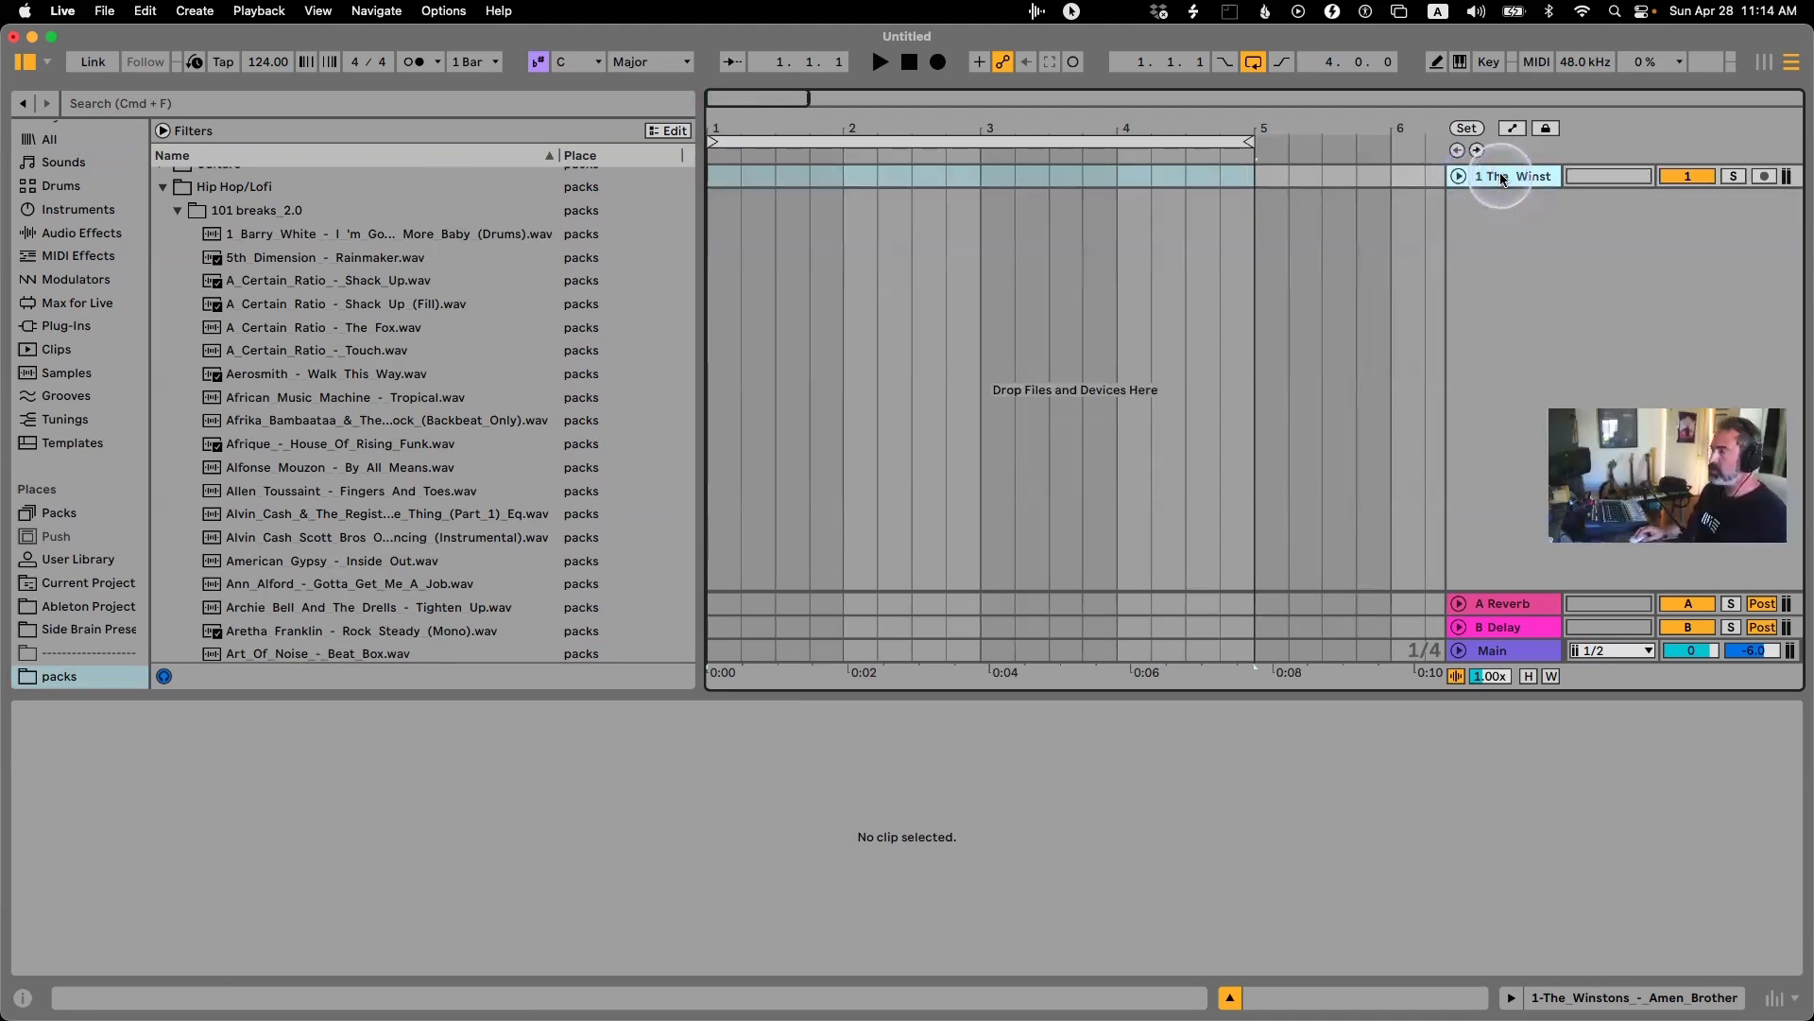
{"action": "key", "text": "super+t"}
{"action": "key", "text": "super+t"}
{"action": "left_click", "coordinate": [1517, 177]}
{"action": "key", "text": "Delete"}
Rename the two audio tracks Kick and Snare.
{"action": "left_click", "coordinate": [1512, 193]}
{"action": "type", "text": "Kick"}
{"action": "key", "text": "Tab"}
{"action": "type", "text": "Snare"}
{"action": "left_click", "coordinate": [1511, 187]}
Collapse the Hip Hop/Lofi folder and locate Golden Era Hip-Hop Drums by Sound Oracle among the installed Packs.
{"action": "left_click", "coordinate": [423, 382]}
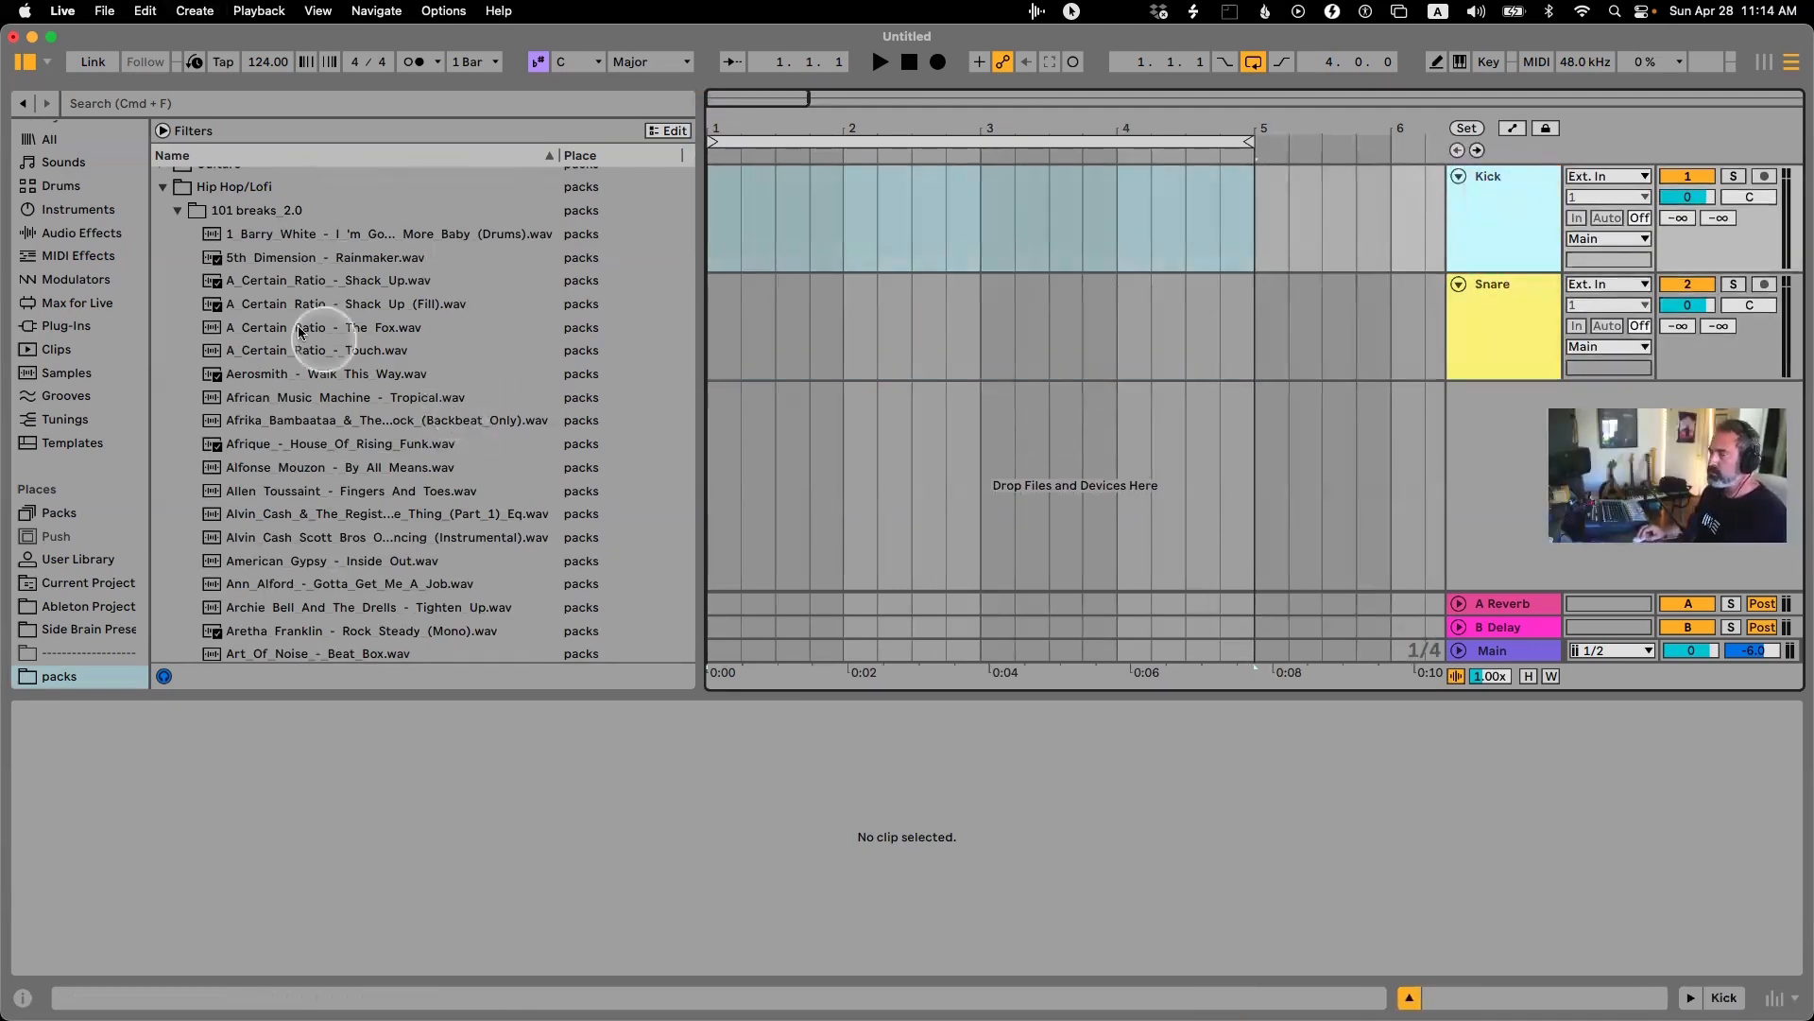
{"action": "scroll", "coordinate": [280, 316], "scroll_direction": "up", "scroll_amount": 3}
{"action": "left_click", "coordinate": [162, 274]}
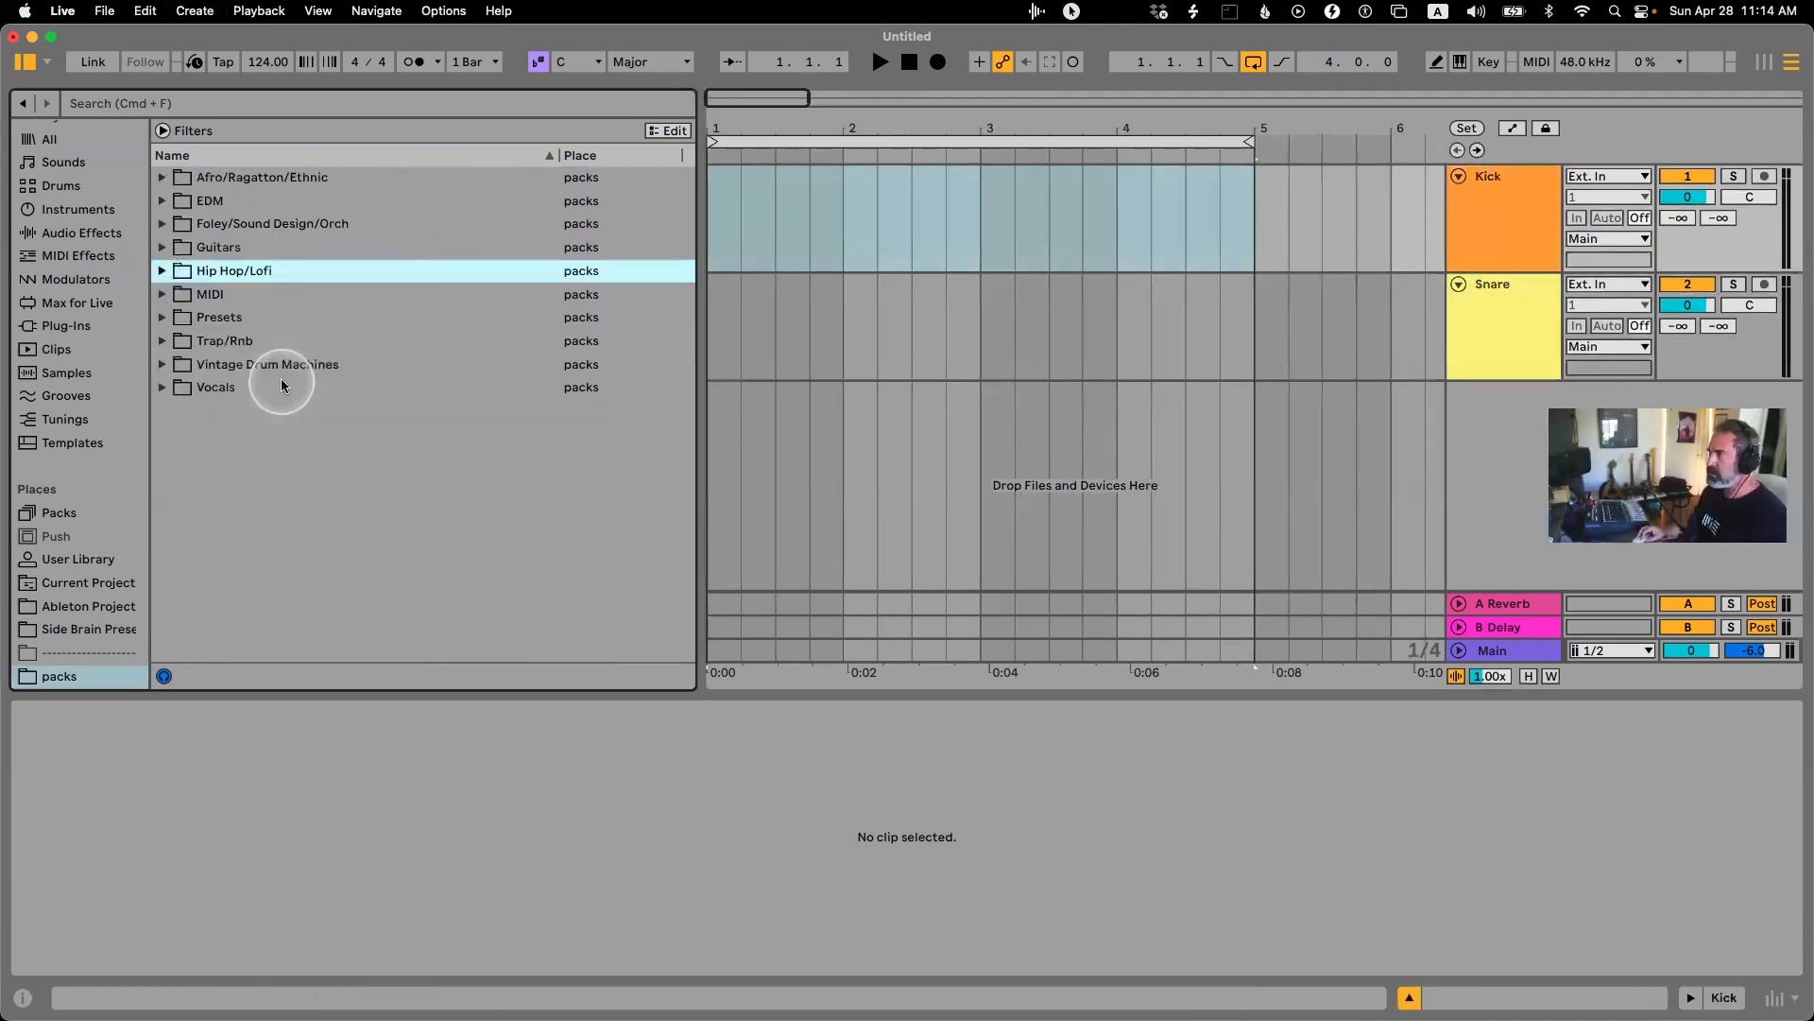
{"action": "left_click", "coordinate": [70, 522]}
{"action": "scroll", "coordinate": [355, 335], "scroll_direction": "down", "scroll_amount": 15}
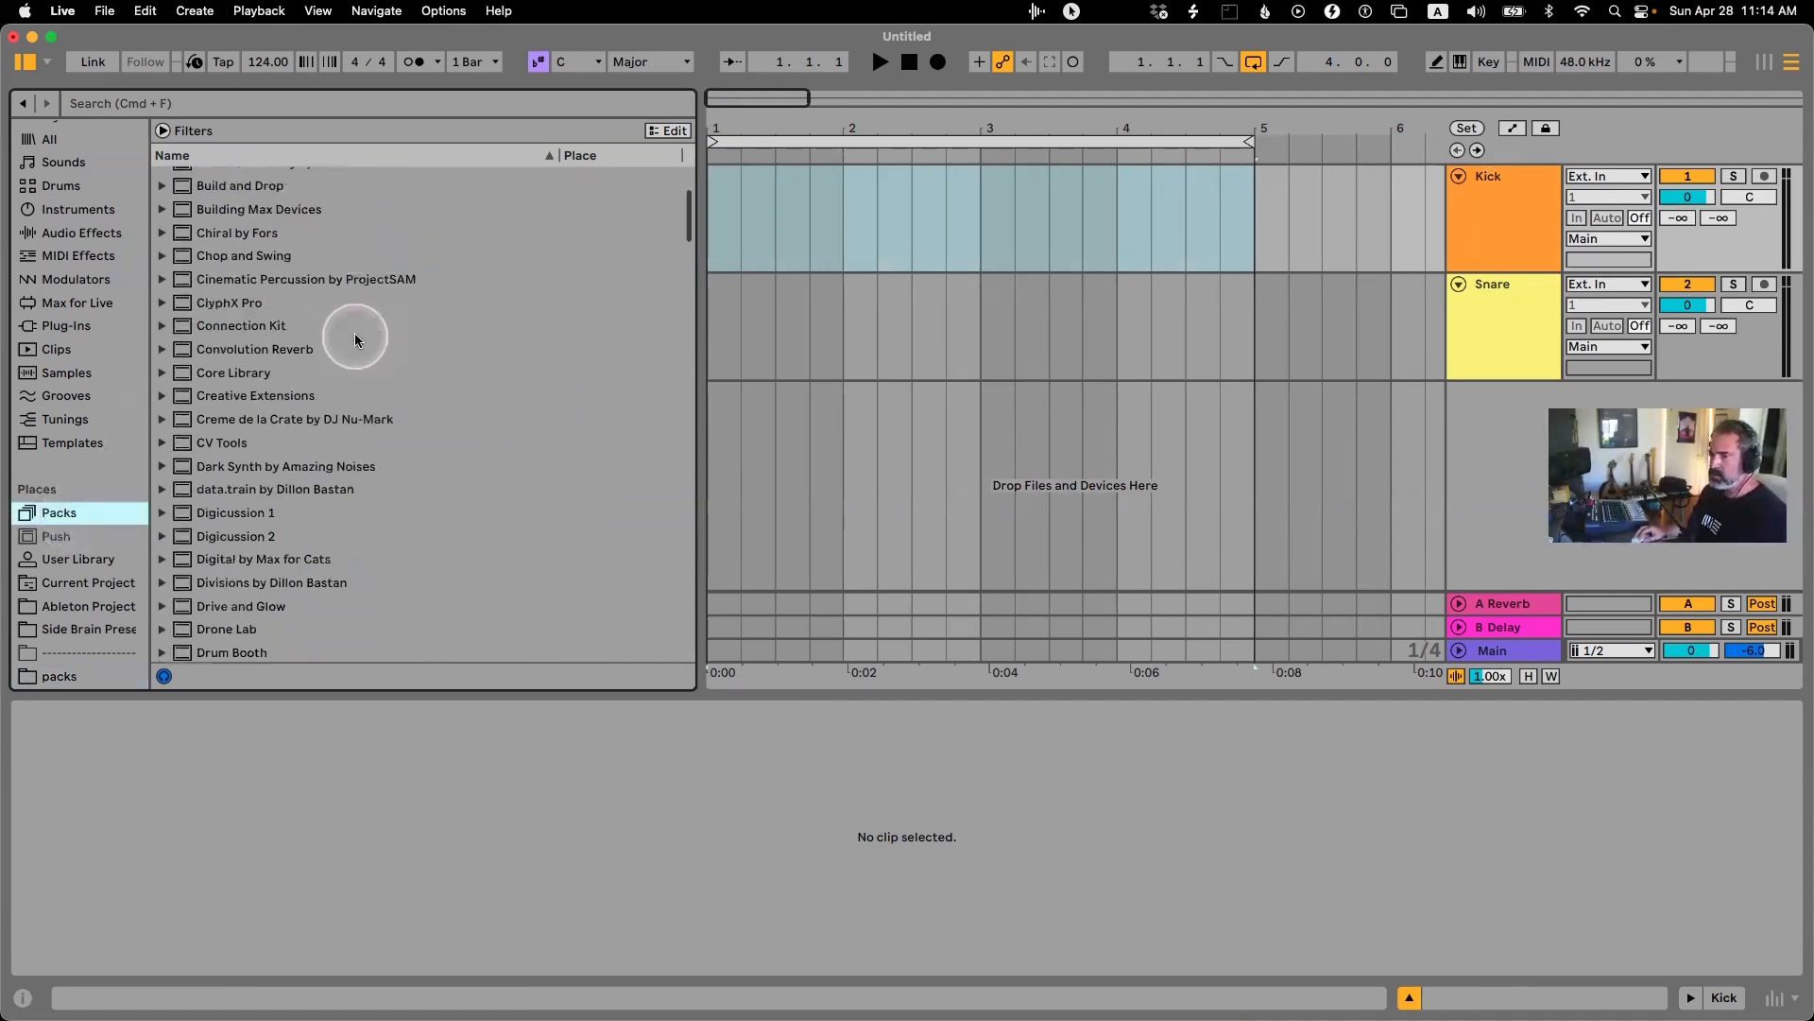
{"action": "scroll", "coordinate": [354, 333], "scroll_direction": "down", "scroll_amount": 5}
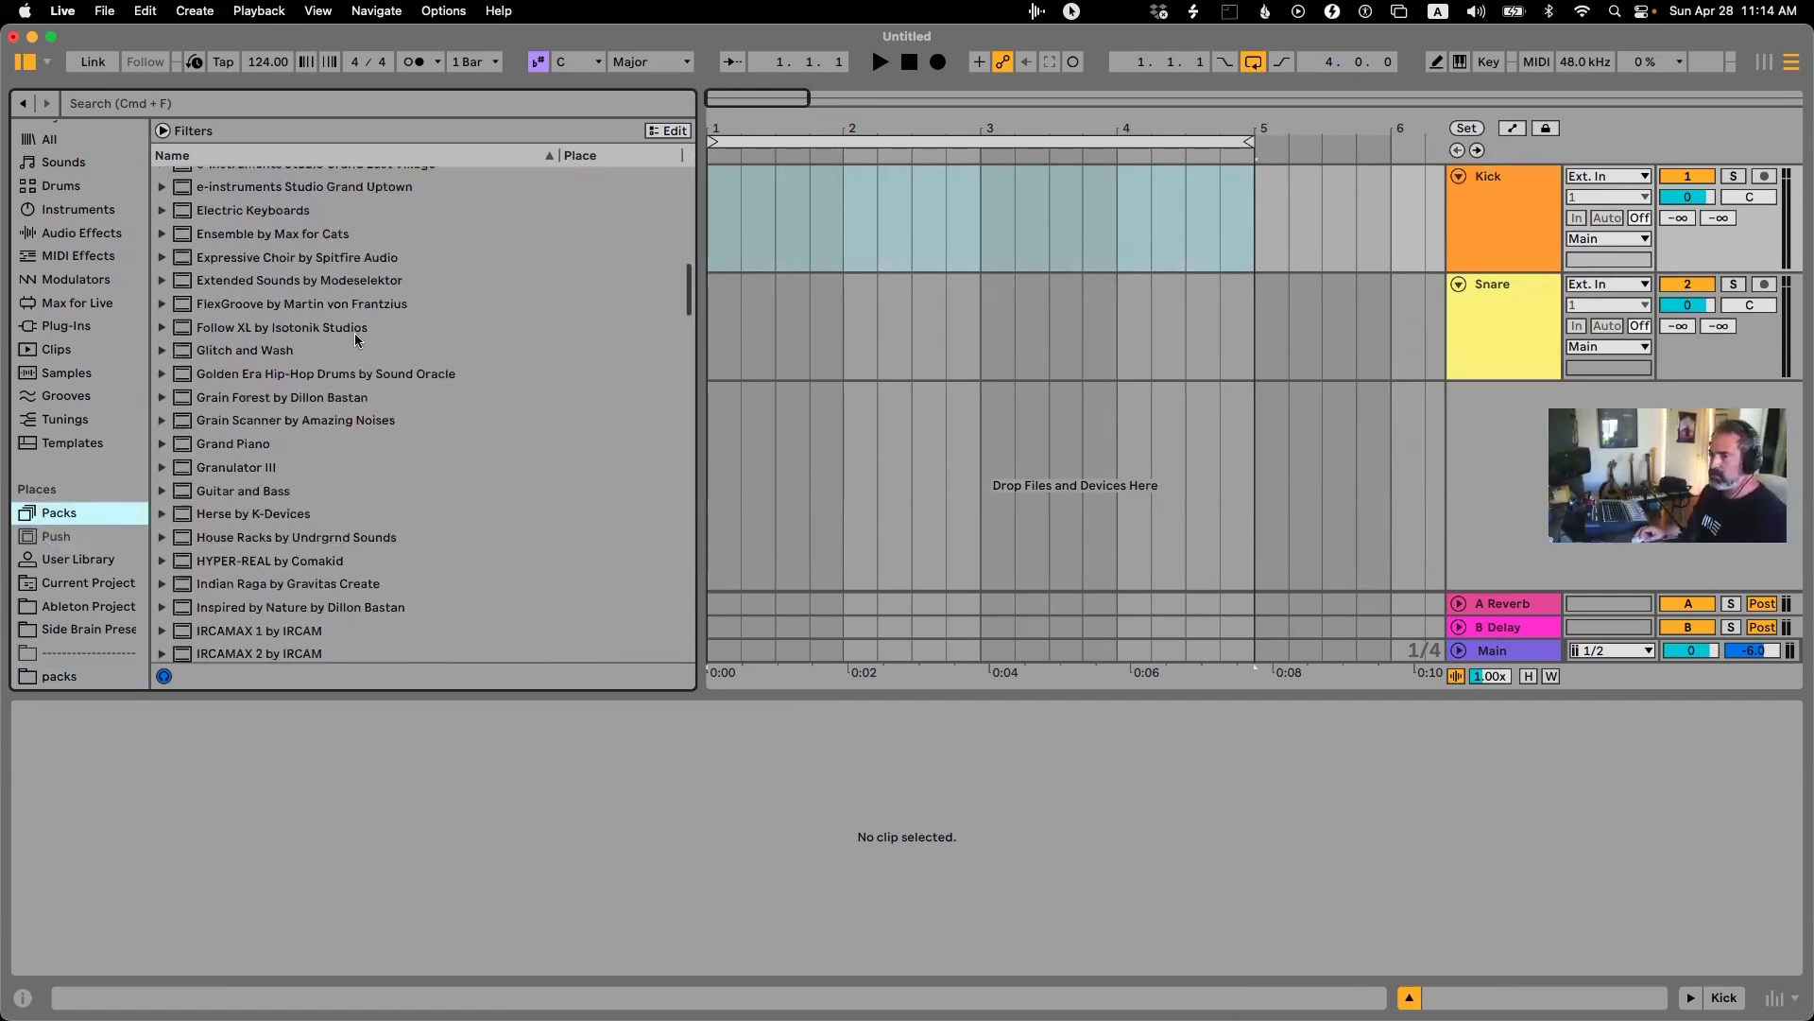
{"action": "left_click", "coordinate": [252, 373]}
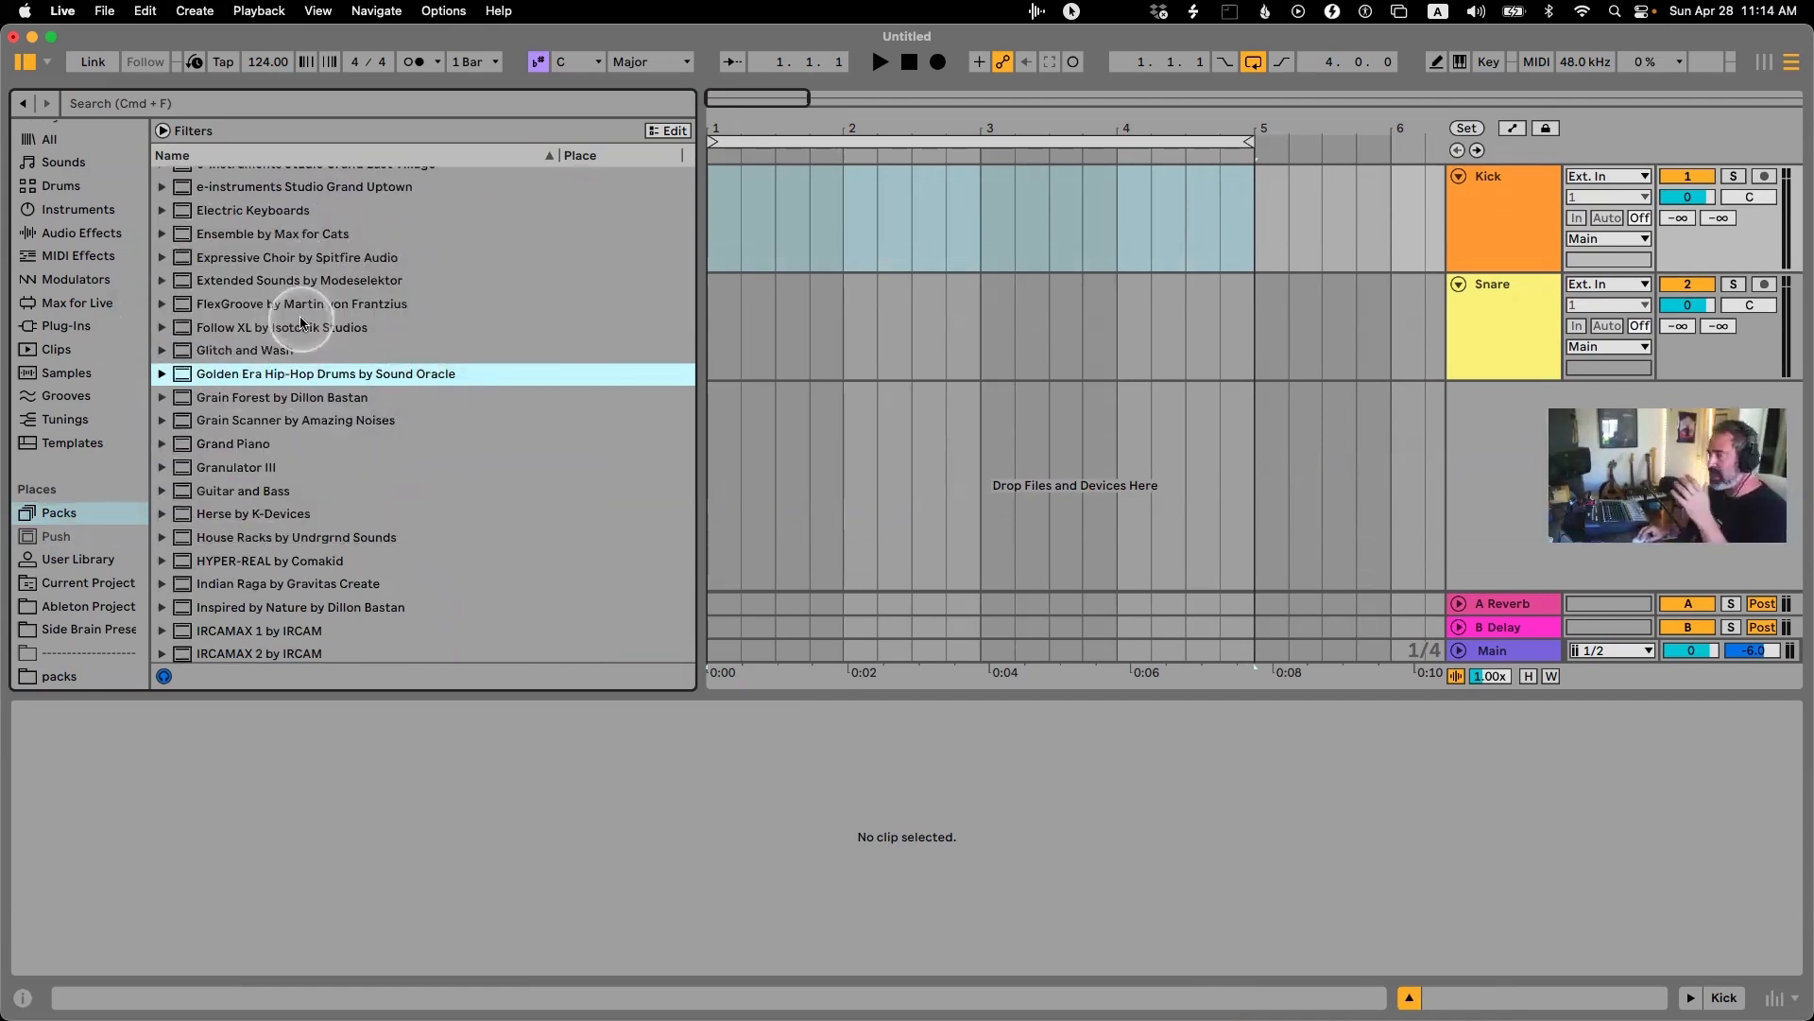
Look through the list of Packs available for download and go back to the installed ones.
{"action": "scroll", "coordinate": [300, 323], "scroll_direction": "down", "scroll_amount": 20}
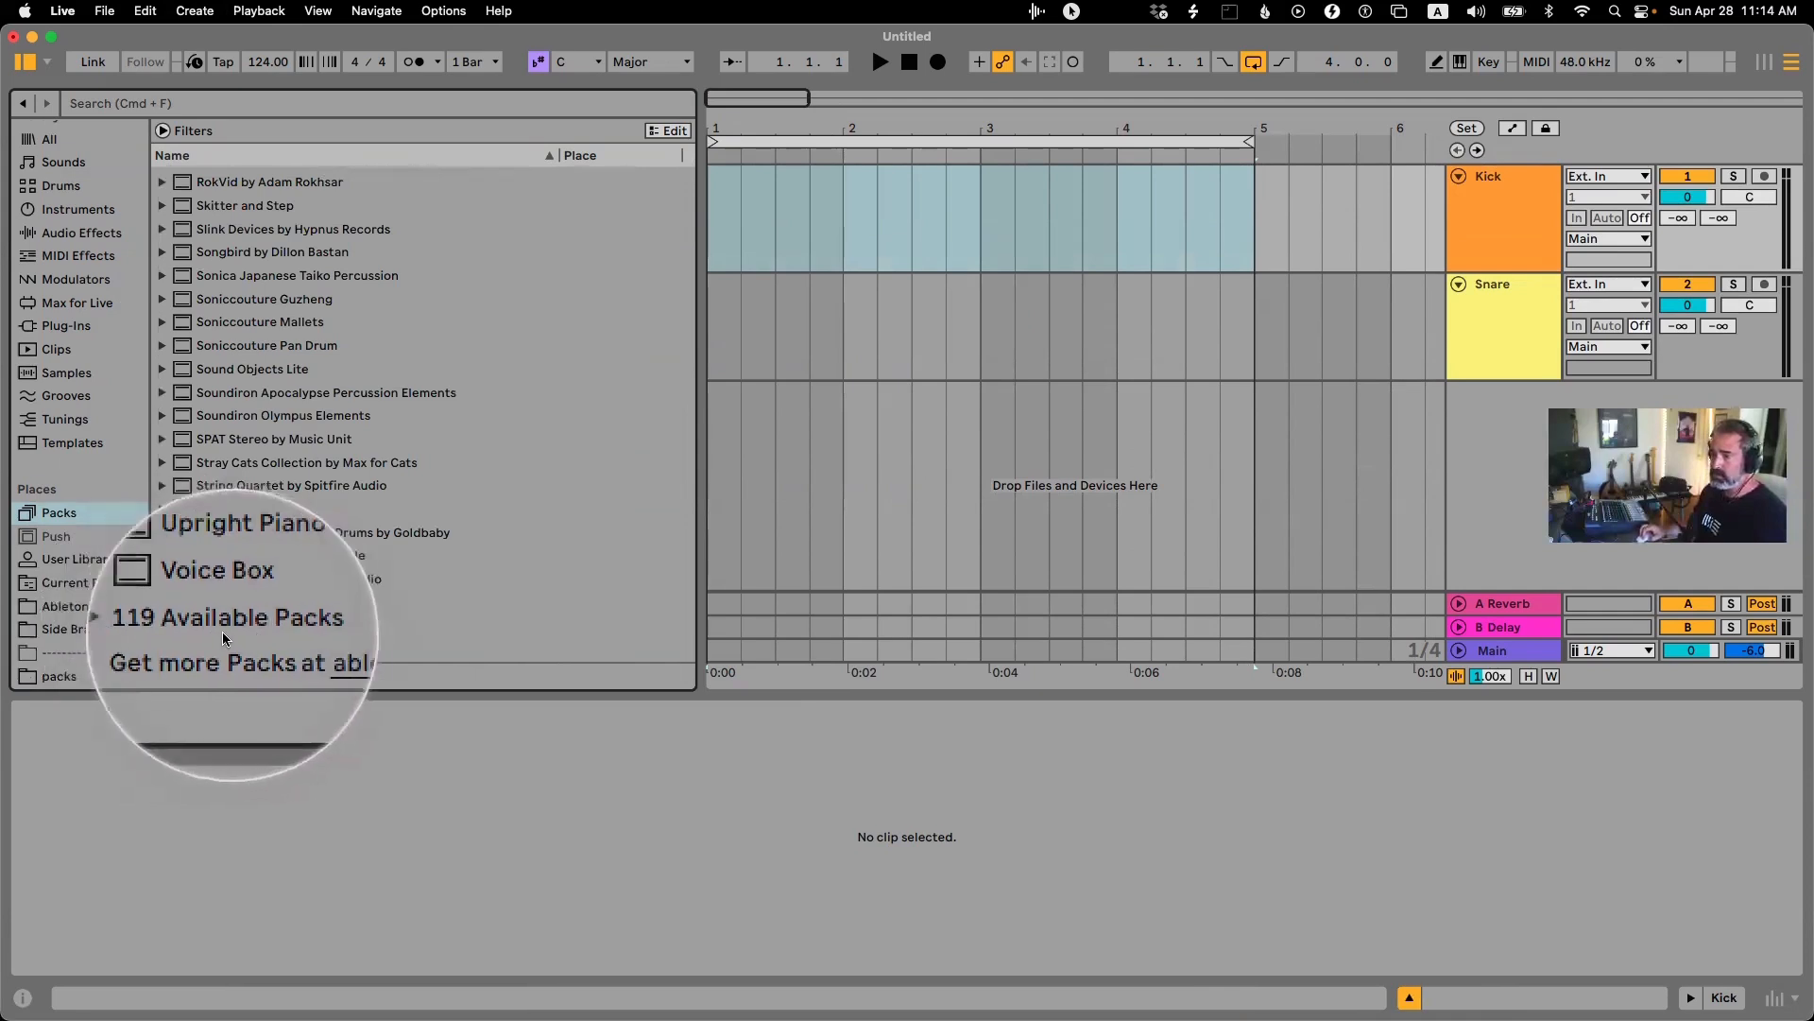
{"action": "left_click", "coordinate": [161, 625]}
{"action": "scroll", "coordinate": [284, 425], "scroll_direction": "down", "scroll_amount": 8}
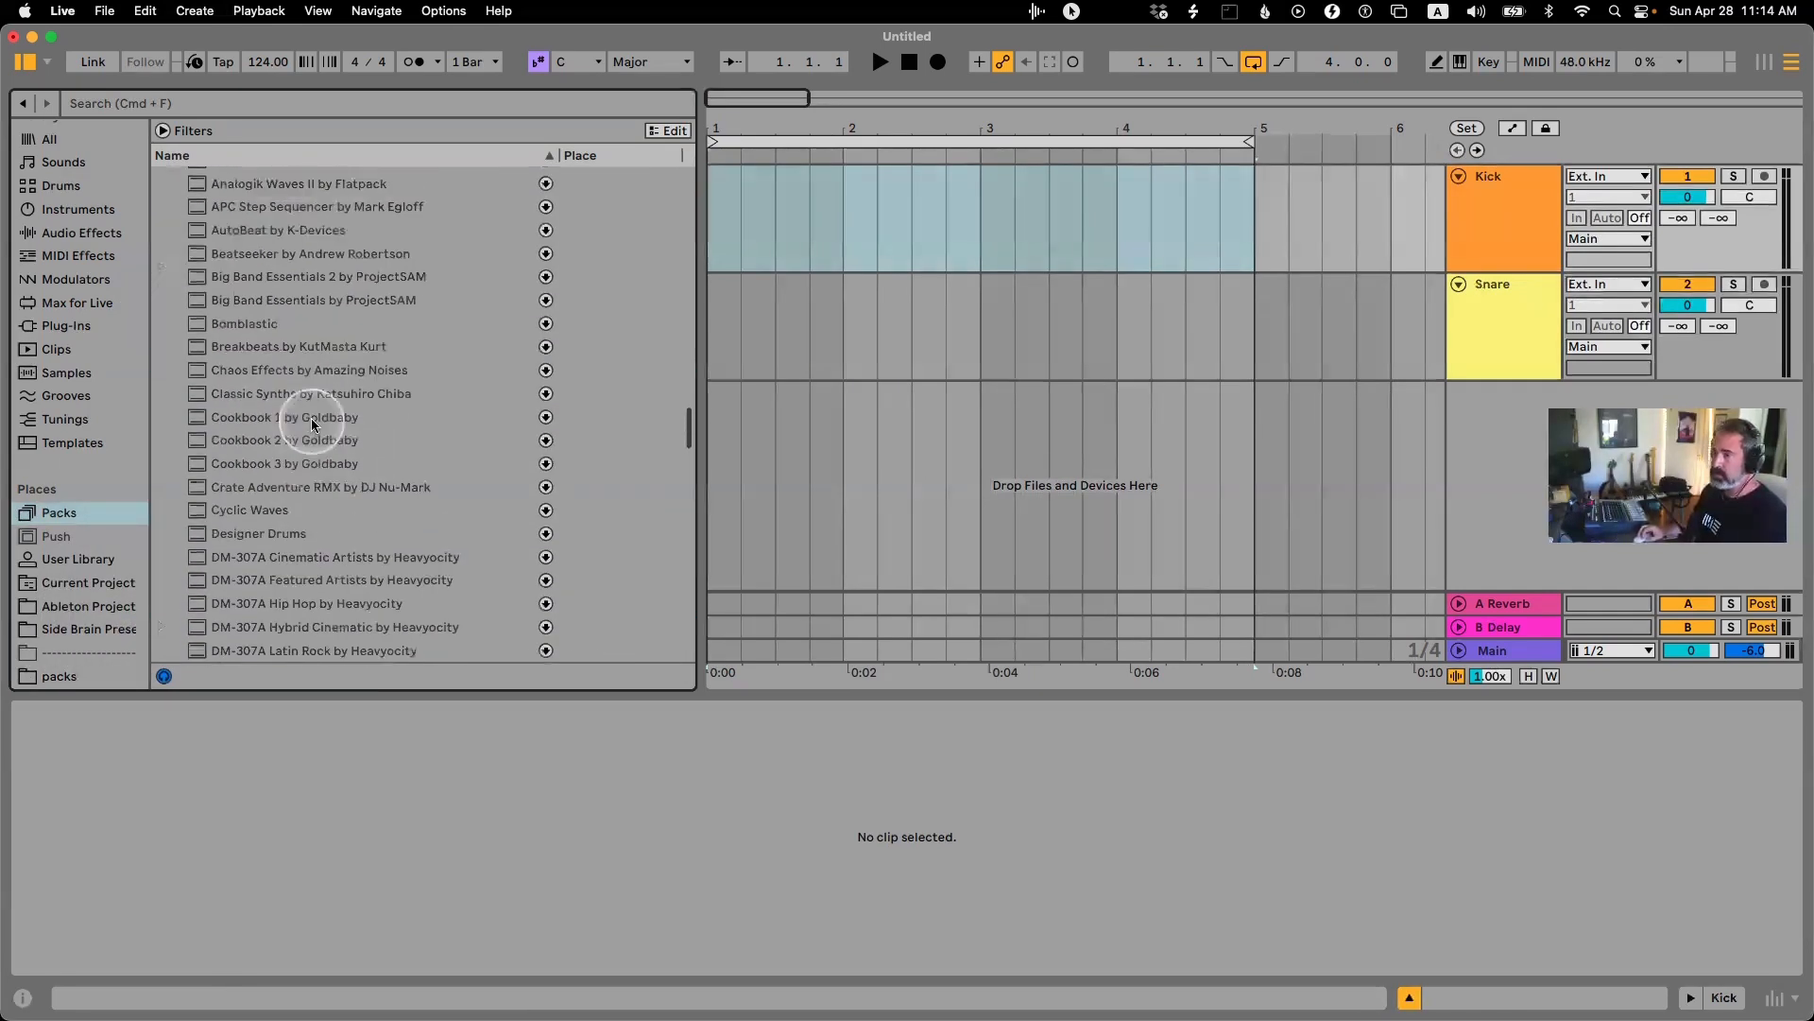
{"action": "scroll", "coordinate": [246, 444], "scroll_direction": "up", "scroll_amount": 20}
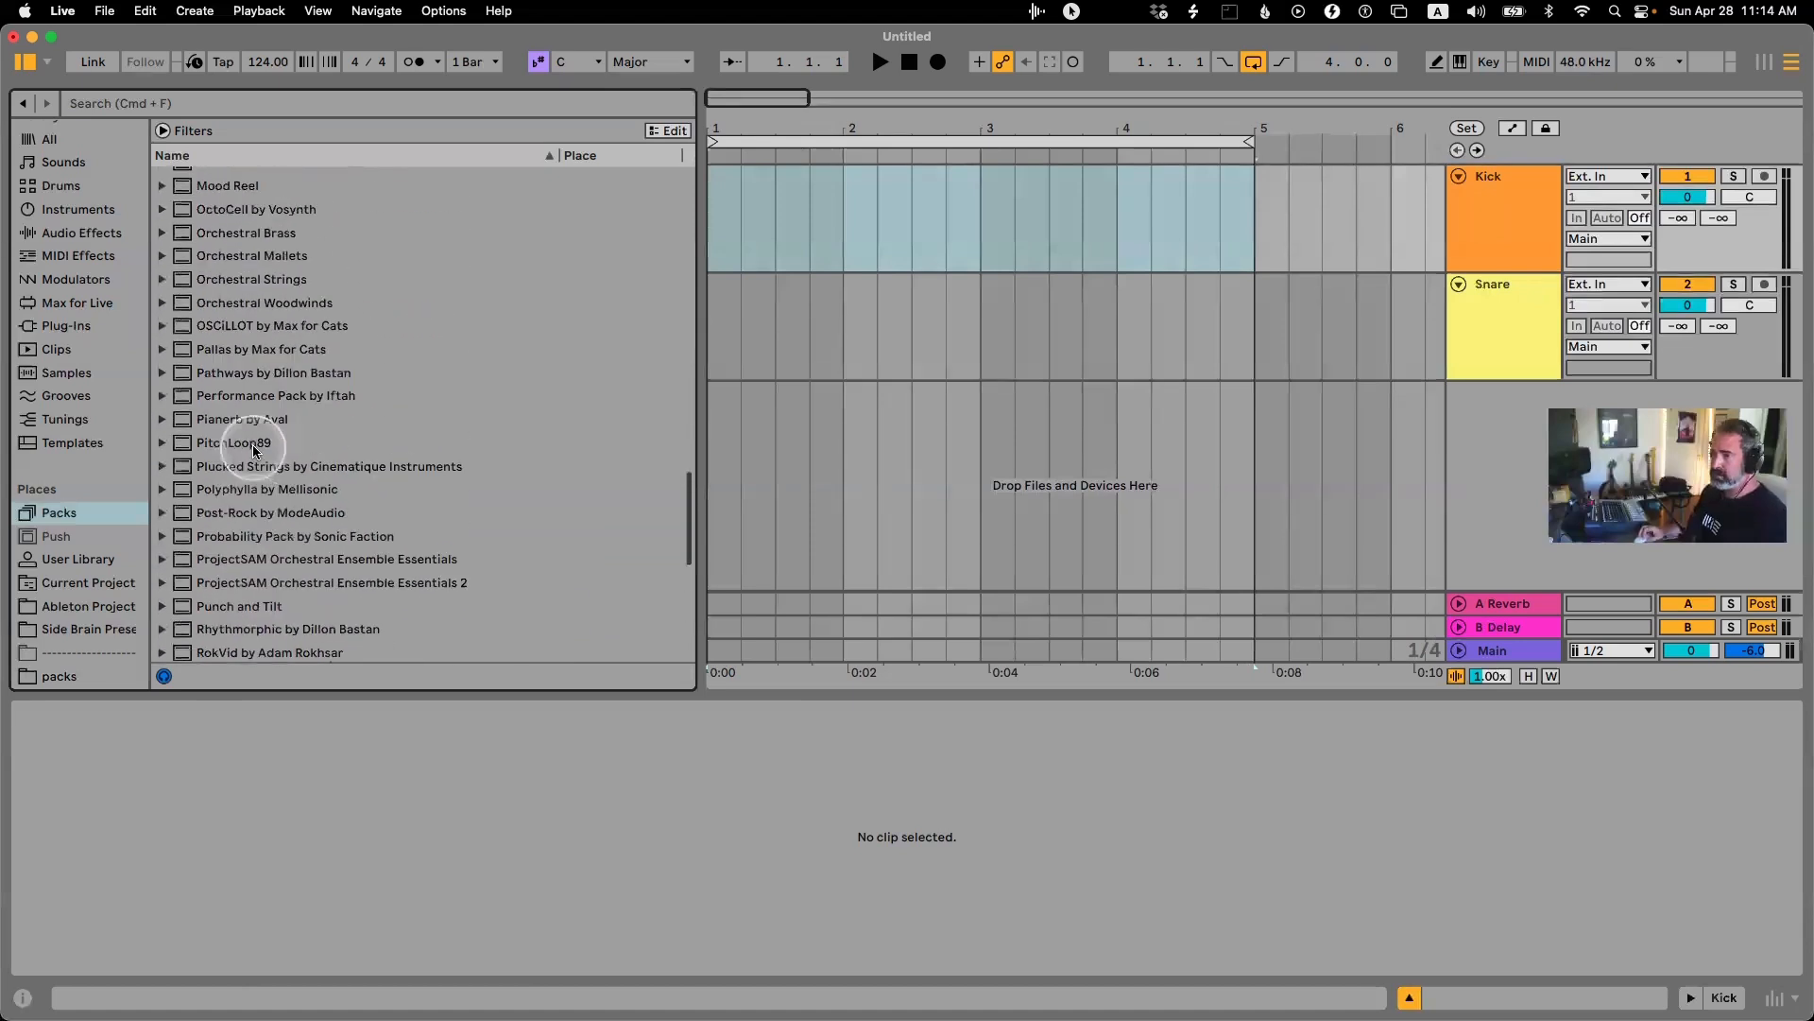
{"action": "scroll", "coordinate": [253, 452], "scroll_direction": "up", "scroll_amount": 17}
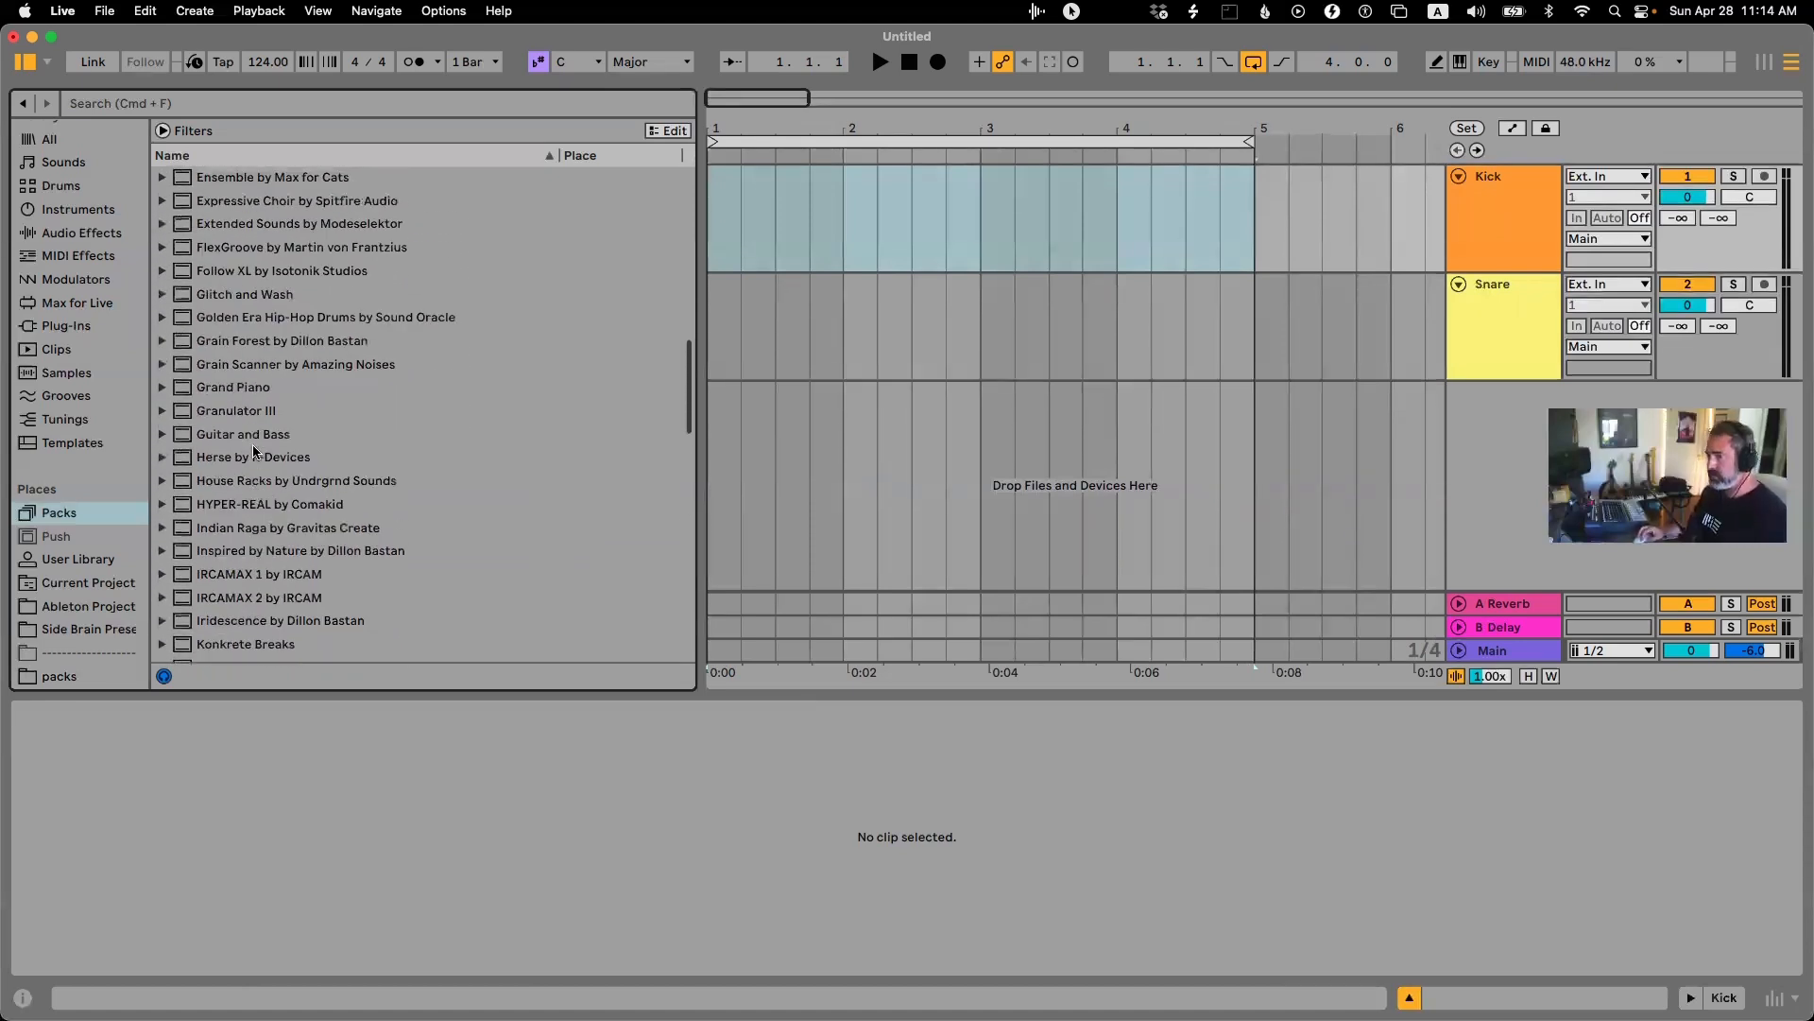
Expand the Golden Era Hip-Hop Drums pack and go to One Shots inside its Samples folder.
{"action": "left_click", "coordinate": [277, 359]}
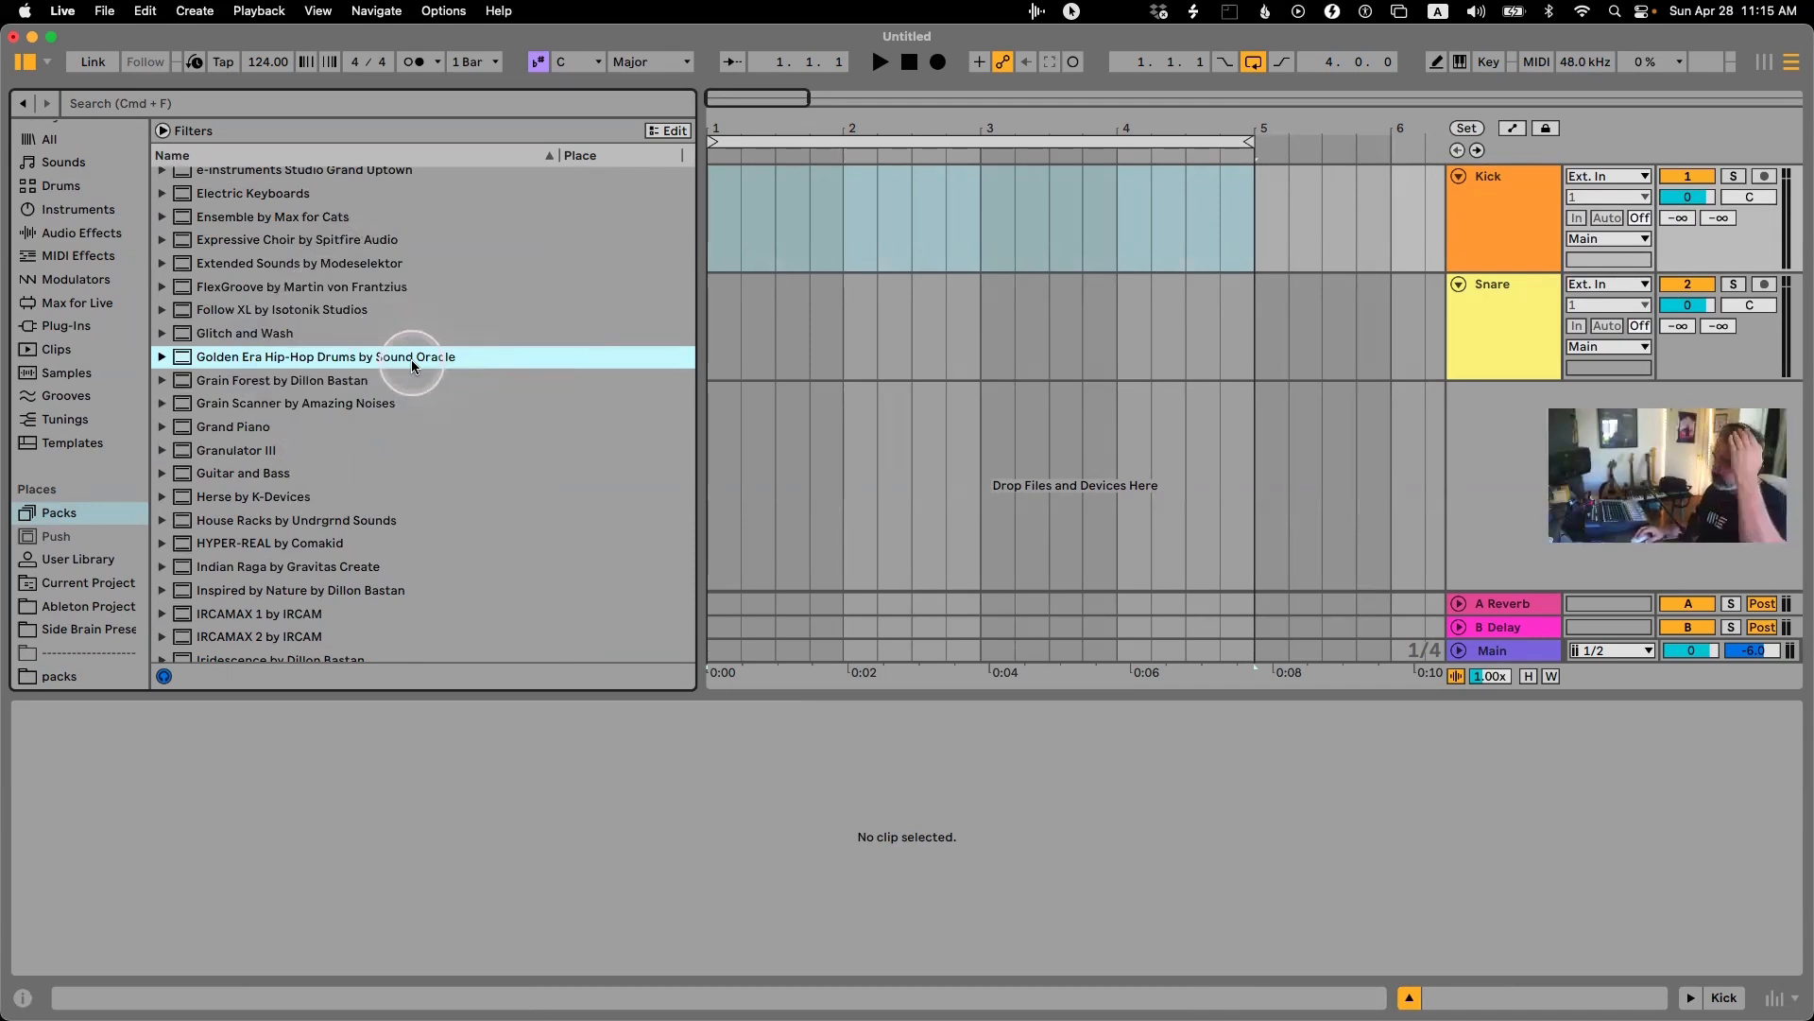
{"action": "key", "text": "Right"}
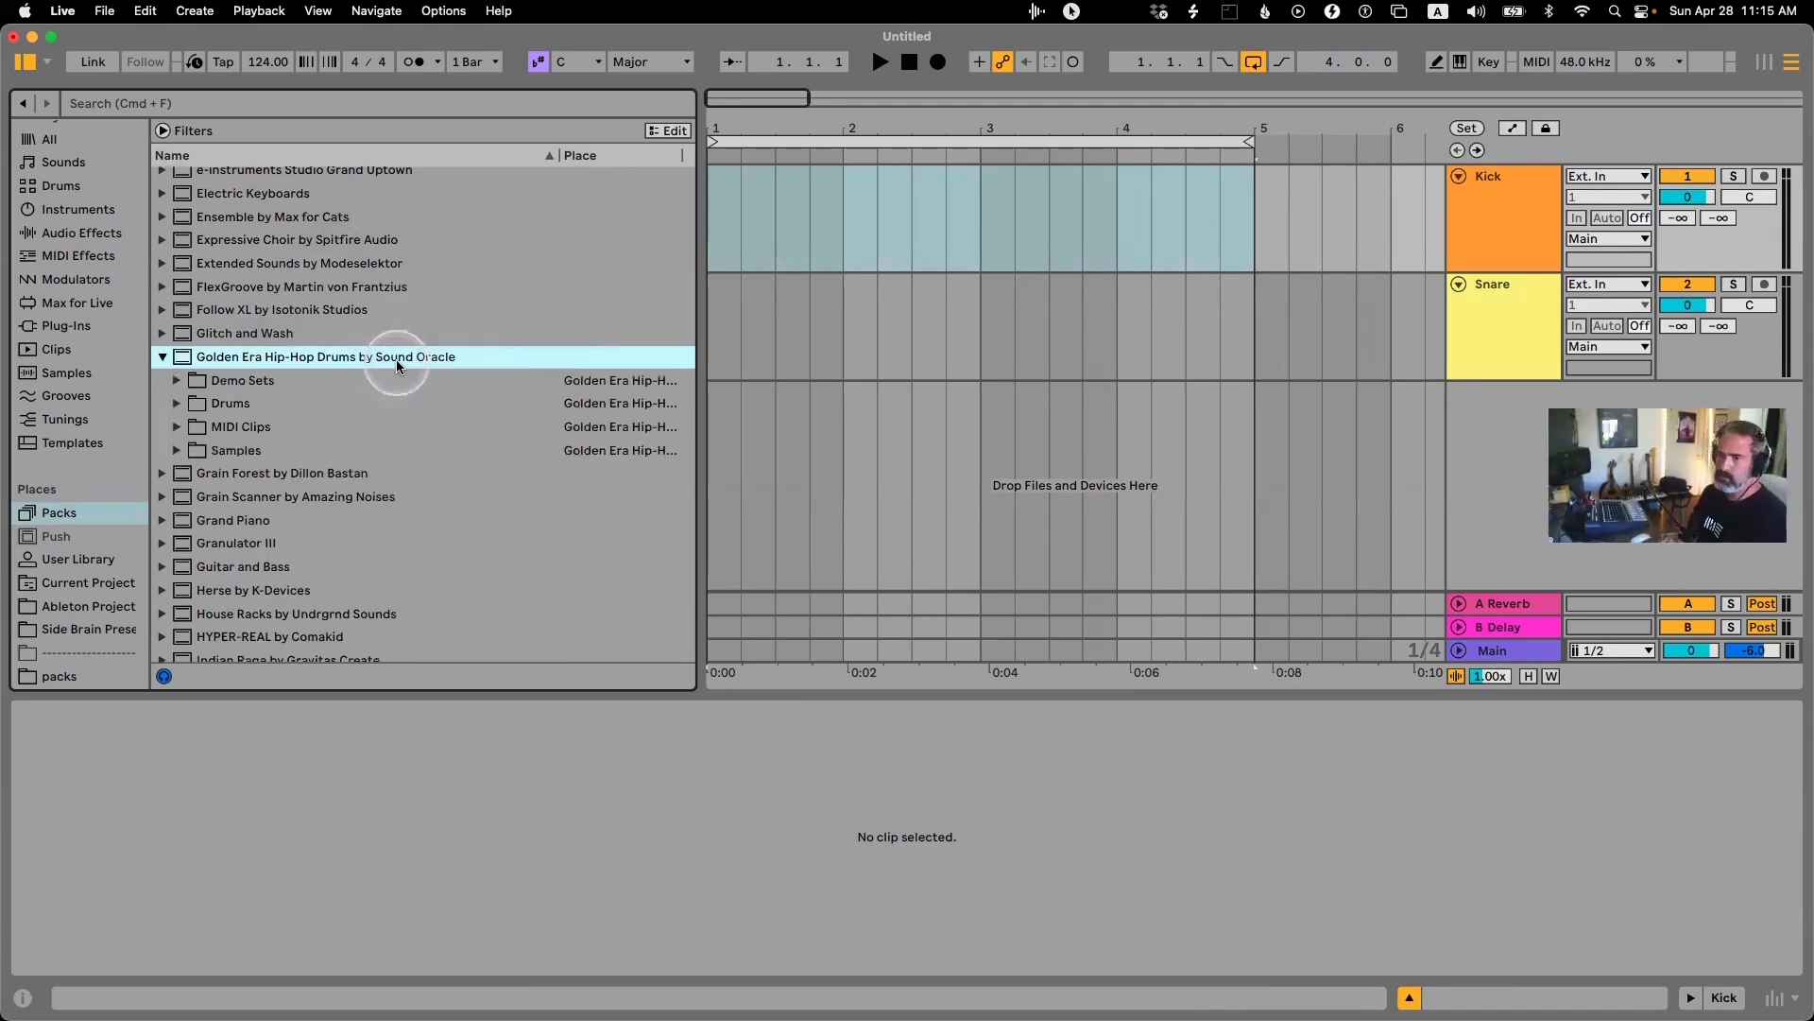
{"action": "key", "text": "Down"}
{"action": "key", "text": "Down"}
{"action": "key", "text": "Down"}
{"action": "key", "text": "Up"}
{"action": "key", "text": "Up"}
{"action": "key", "text": "Up"}
{"action": "key", "text": "Down"}
{"action": "key", "text": "Down"}
{"action": "key", "text": "Down"}
{"action": "key", "text": "Down"}
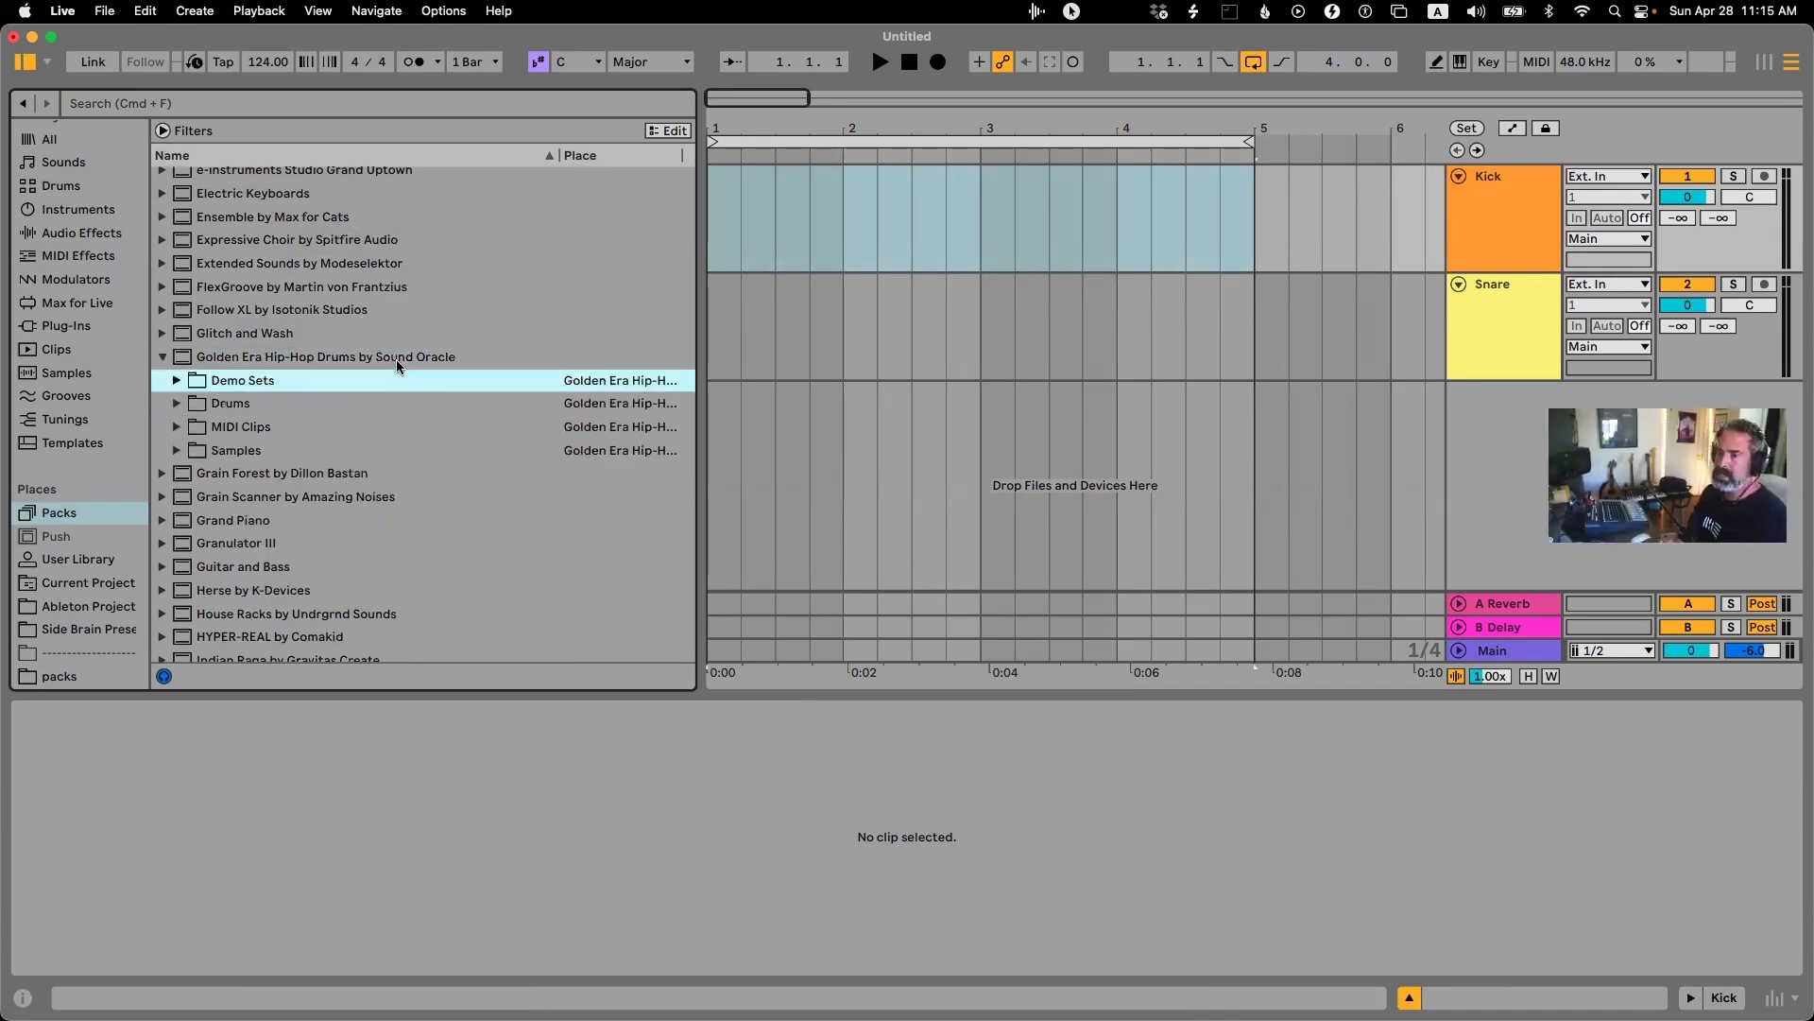
{"action": "key", "text": "Right"}
{"action": "key", "text": "Down"}
{"action": "key", "text": "Down"}
{"action": "key", "text": "Down"}
{"action": "key", "text": "Up"}
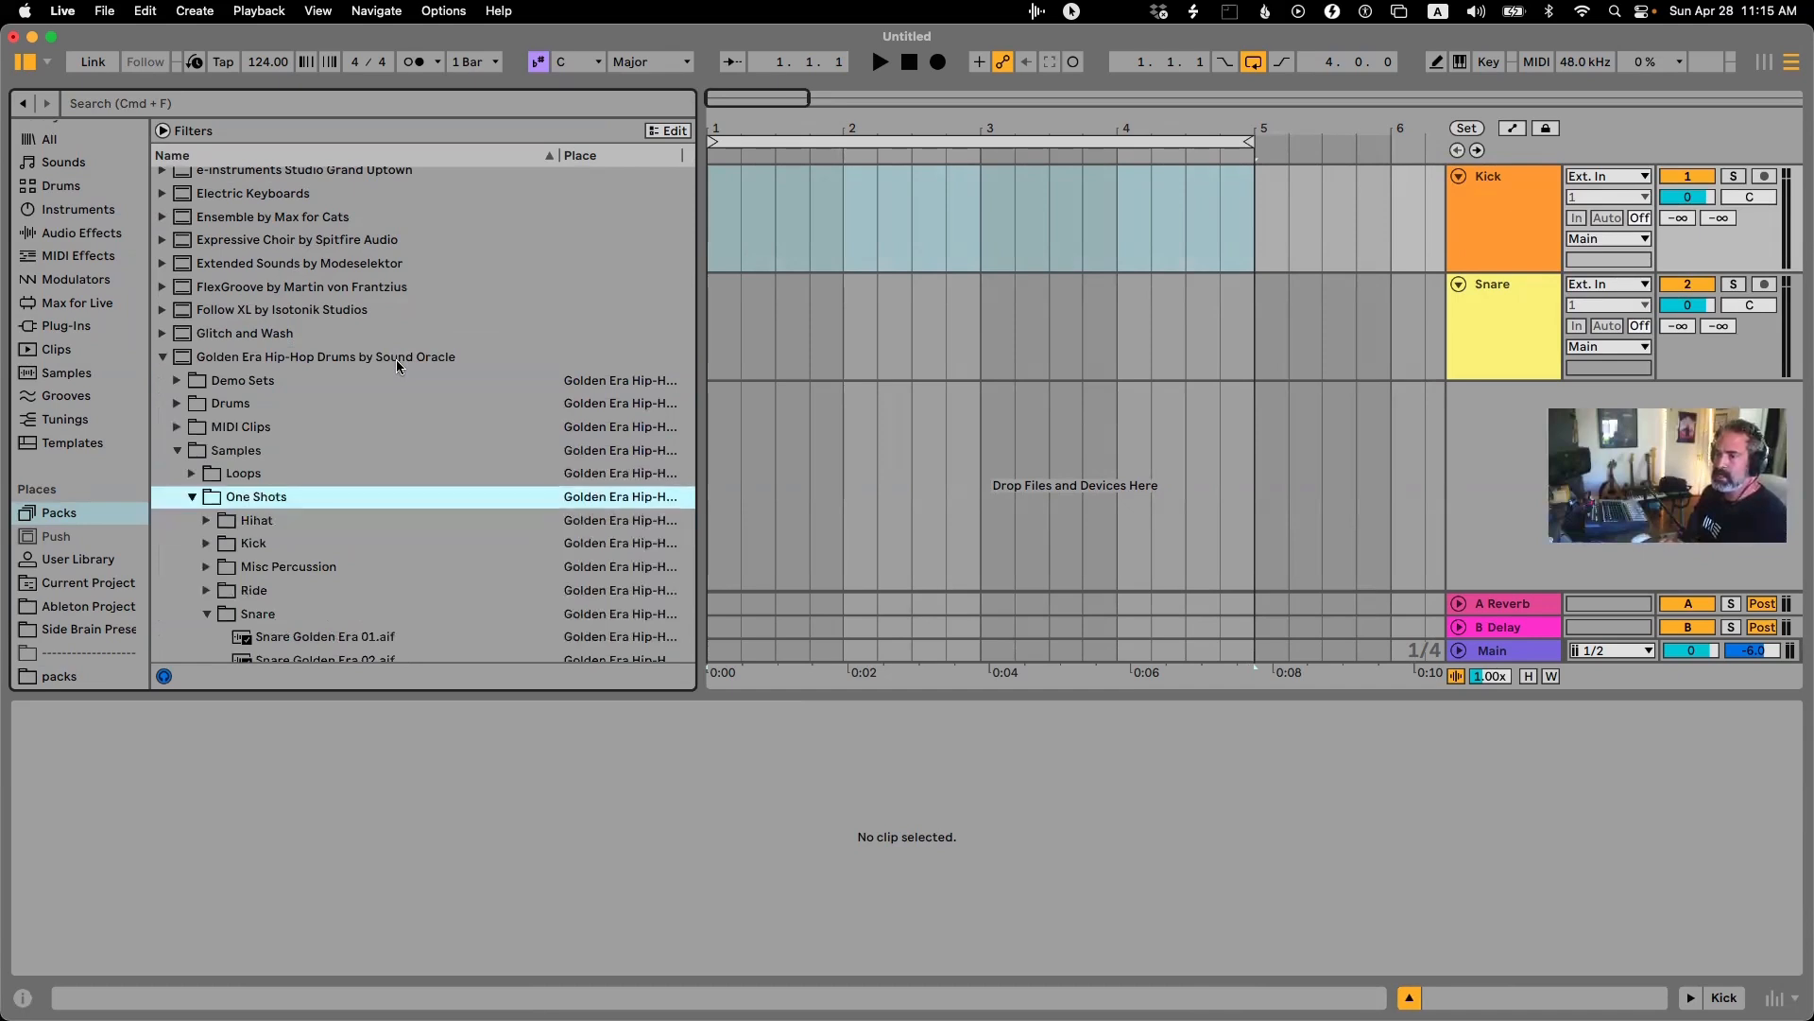
Collapse the Snare folder within One Shots and select the Kick folder.
{"action": "key", "text": "Left"}
{"action": "key", "text": "Right"}
{"action": "key", "text": "Down"}
{"action": "key", "text": "Down"}
{"action": "key", "text": "Down"}
{"action": "key", "text": "Down"}
{"action": "key", "text": "Down"}
{"action": "key", "text": "Up"}
{"action": "key", "text": "Up"}
{"action": "key", "text": "Up"}
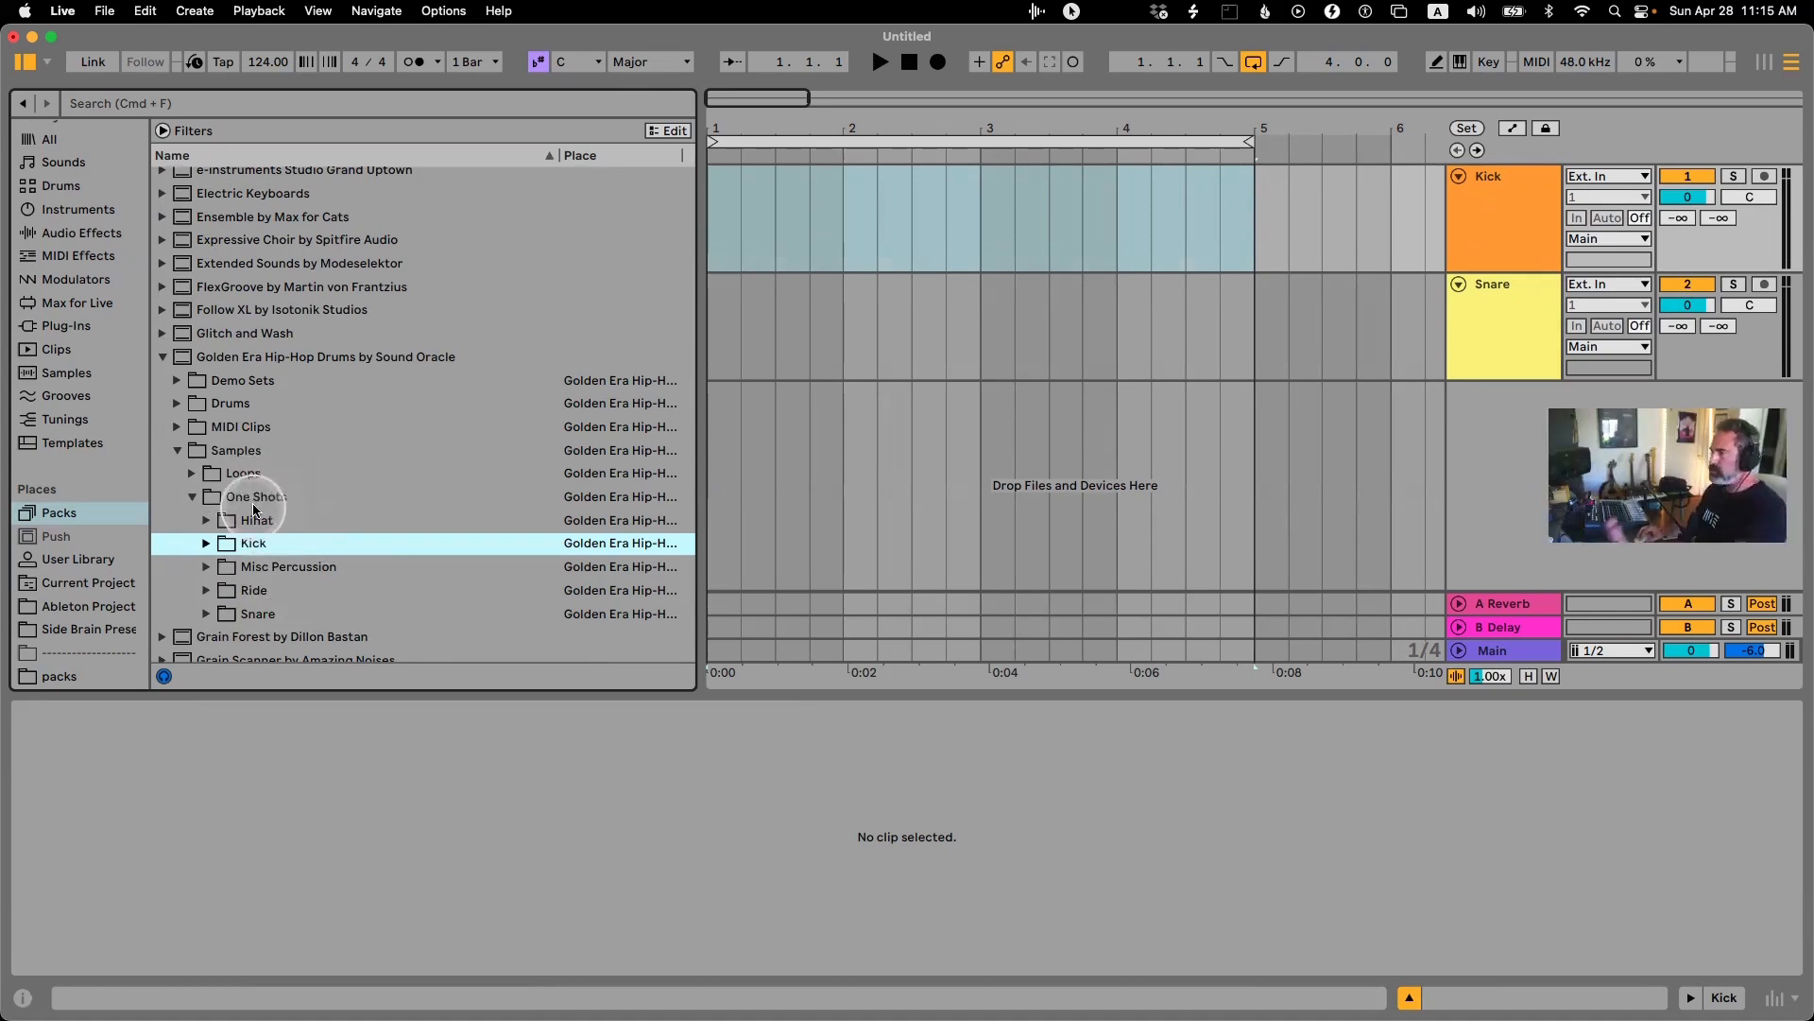
Audition samples in the Kick folder and place Kick Golden Era 07.aif at the start of the Kick track.
{"action": "left_click", "coordinate": [204, 542]}
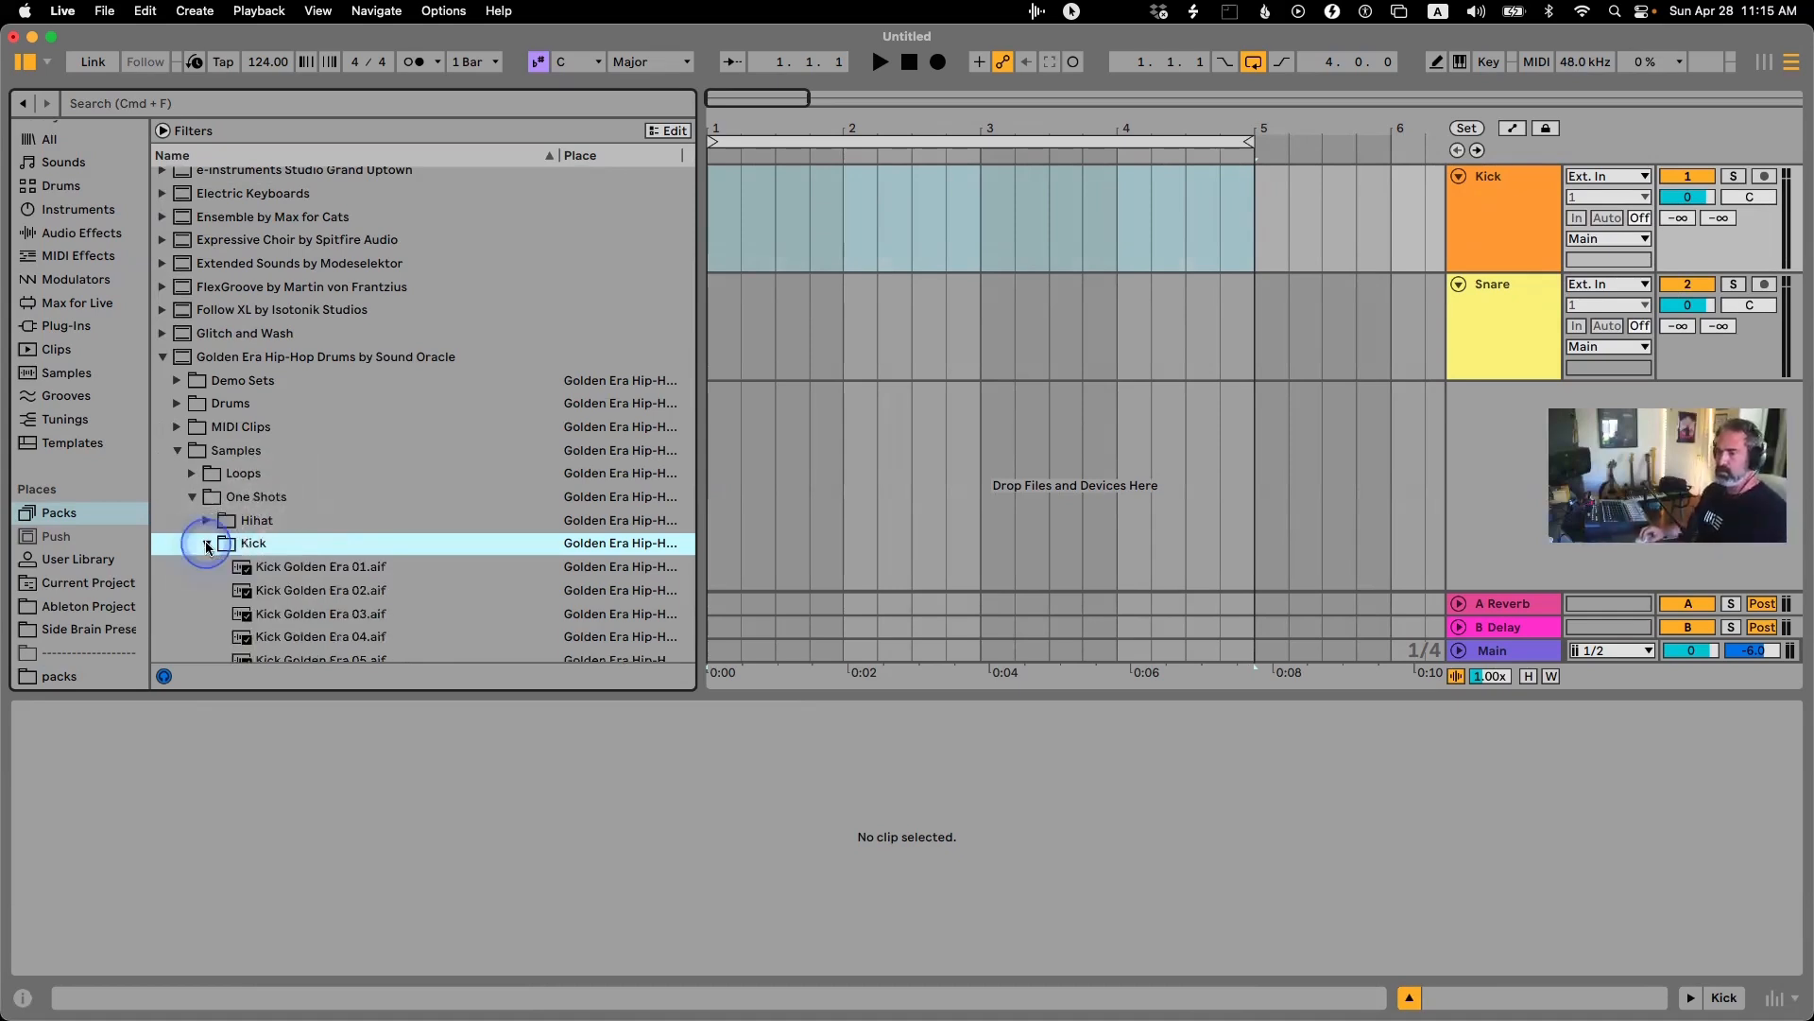
{"action": "scroll", "coordinate": [218, 472], "scroll_direction": "down", "scroll_amount": 5}
{"action": "left_click", "coordinate": [342, 425]}
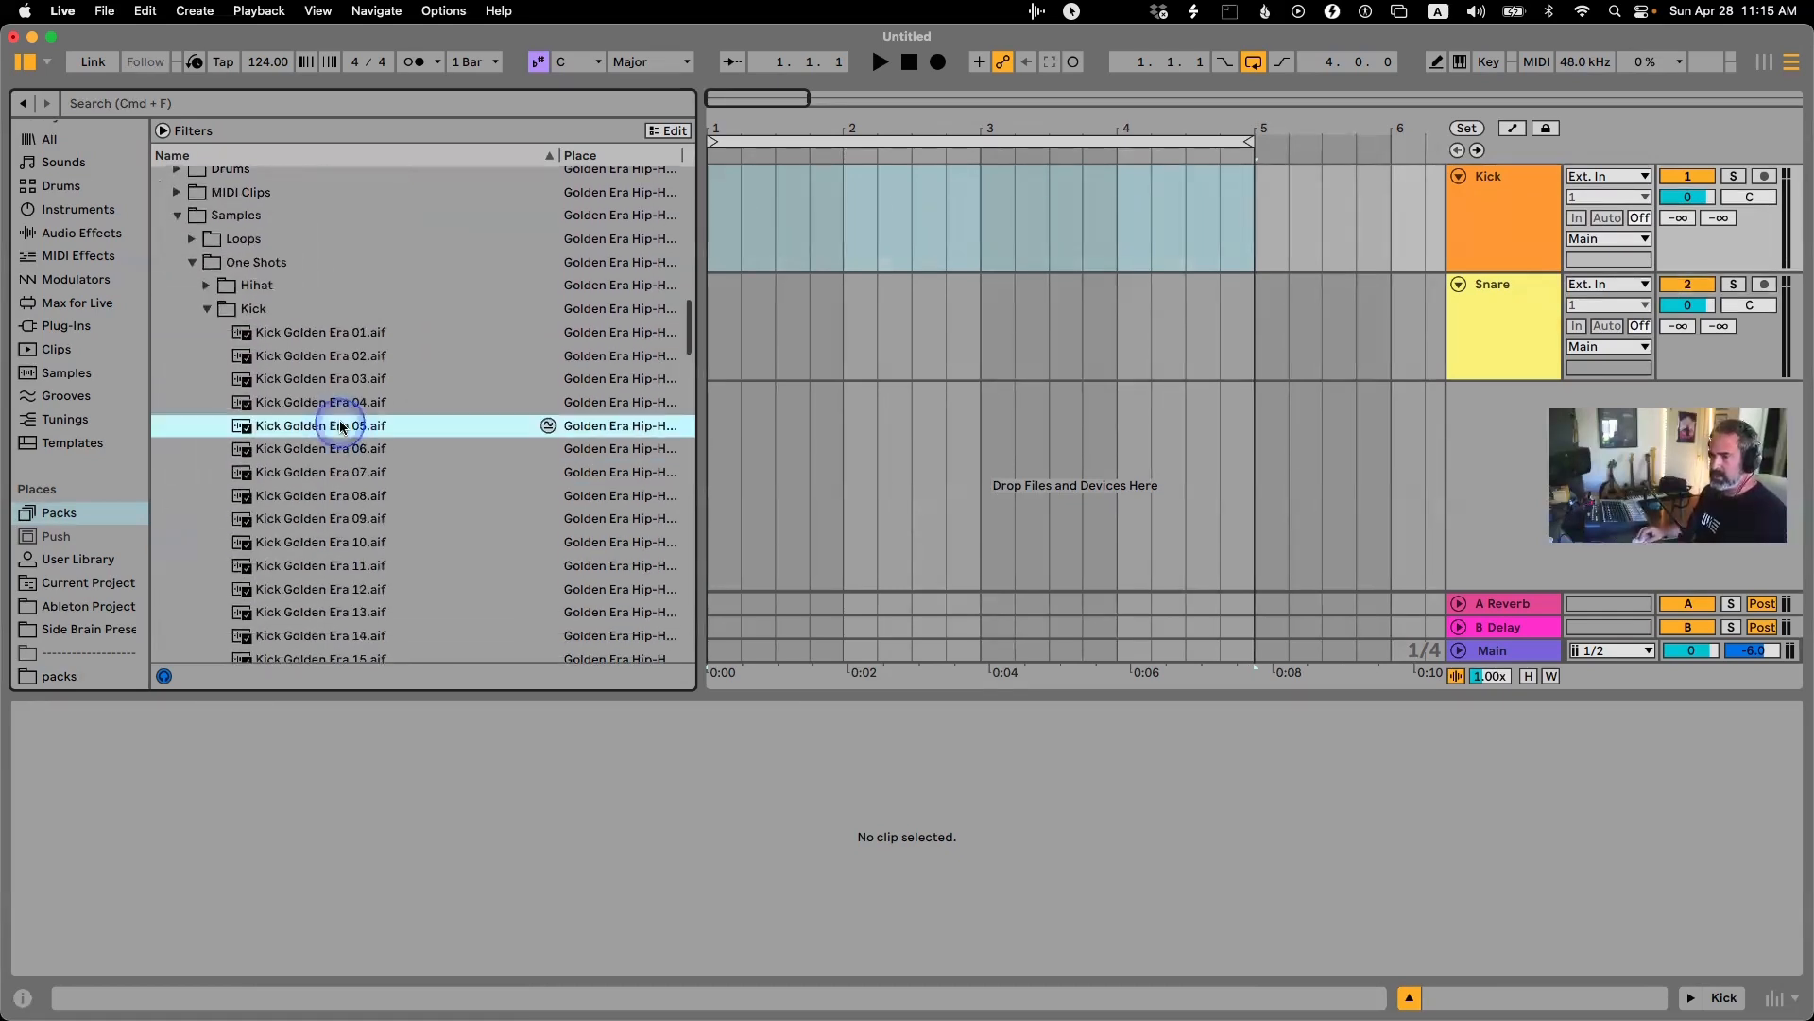
{"action": "left_click", "coordinate": [338, 471]}
{"action": "left_click_drag", "start_coordinate": [281, 479], "coordinate": [726, 180]}
Raise the Main track's volume to -3.7 dB and audition Kick Golden Era 07.aif.
{"action": "scroll", "coordinate": [732, 191], "scroll_direction": "right", "scroll_amount": 1}
{"action": "left_click_drag", "start_coordinate": [1642, 470], "coordinate": [1612, 475]}
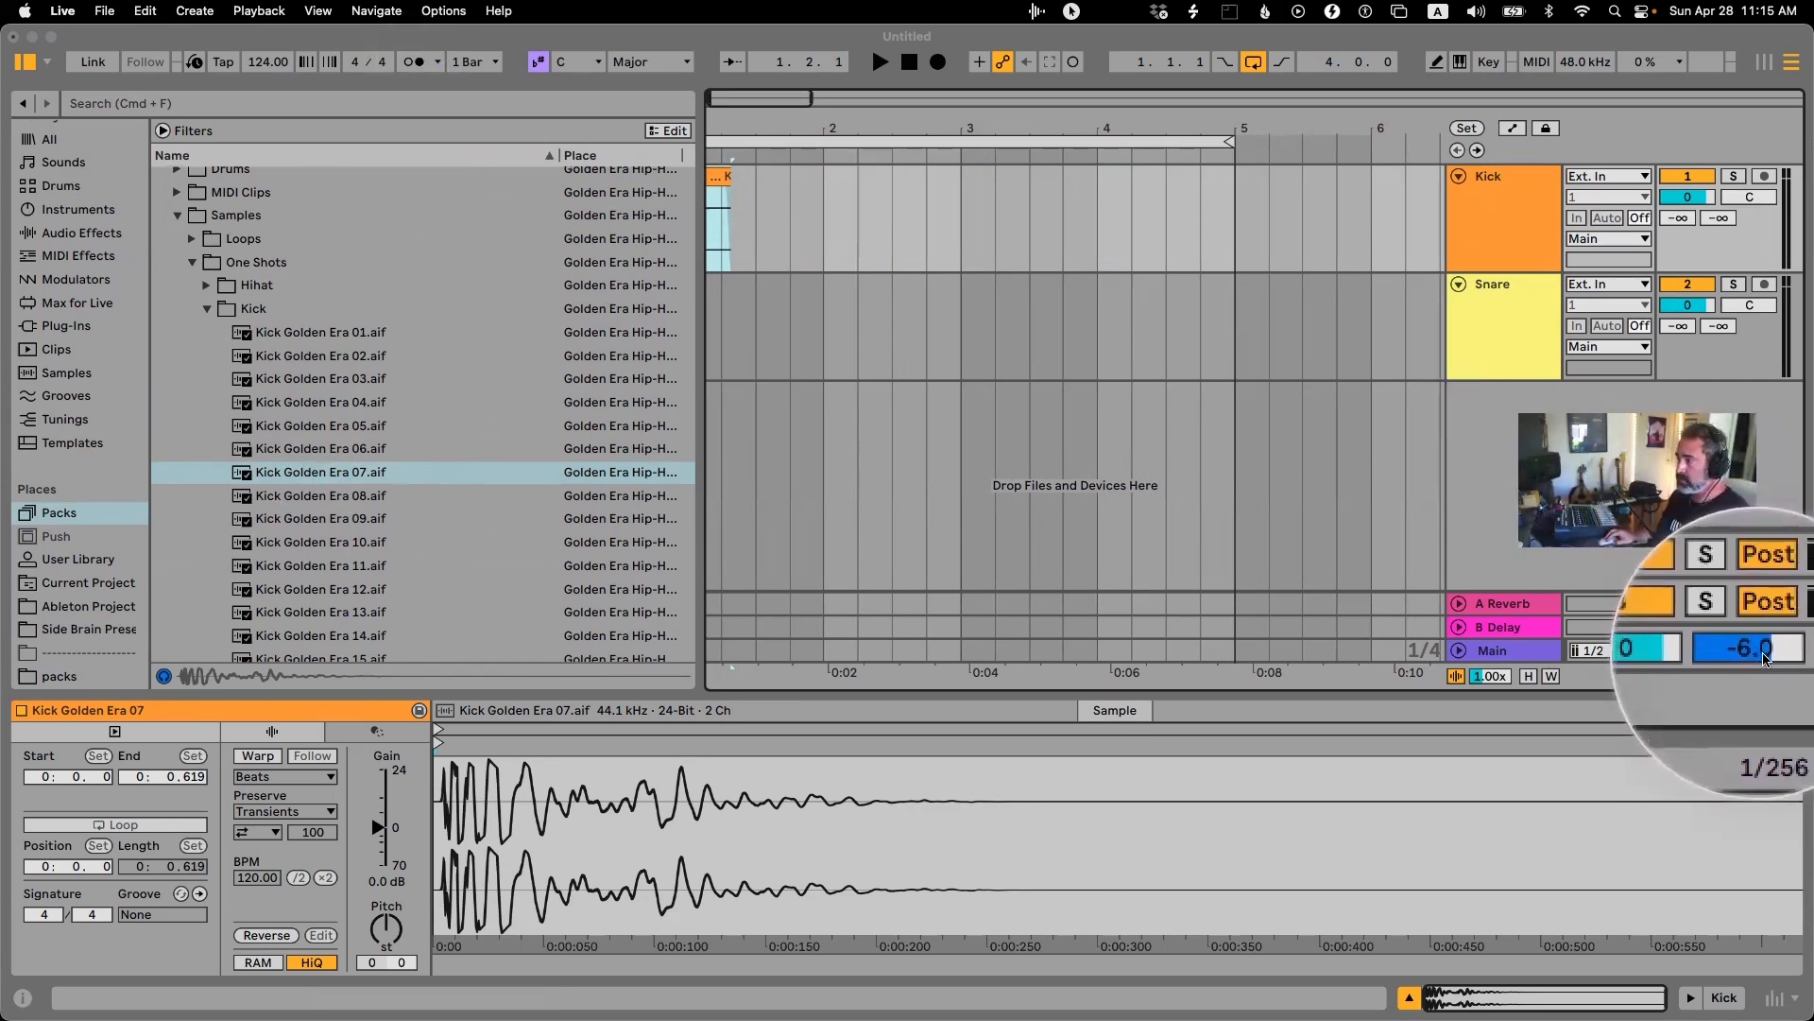
{"action": "left_click_drag", "start_coordinate": [1753, 638], "coordinate": [1753, 642]}
{"action": "left_click_drag", "start_coordinate": [332, 472], "coordinate": [794, 229]}
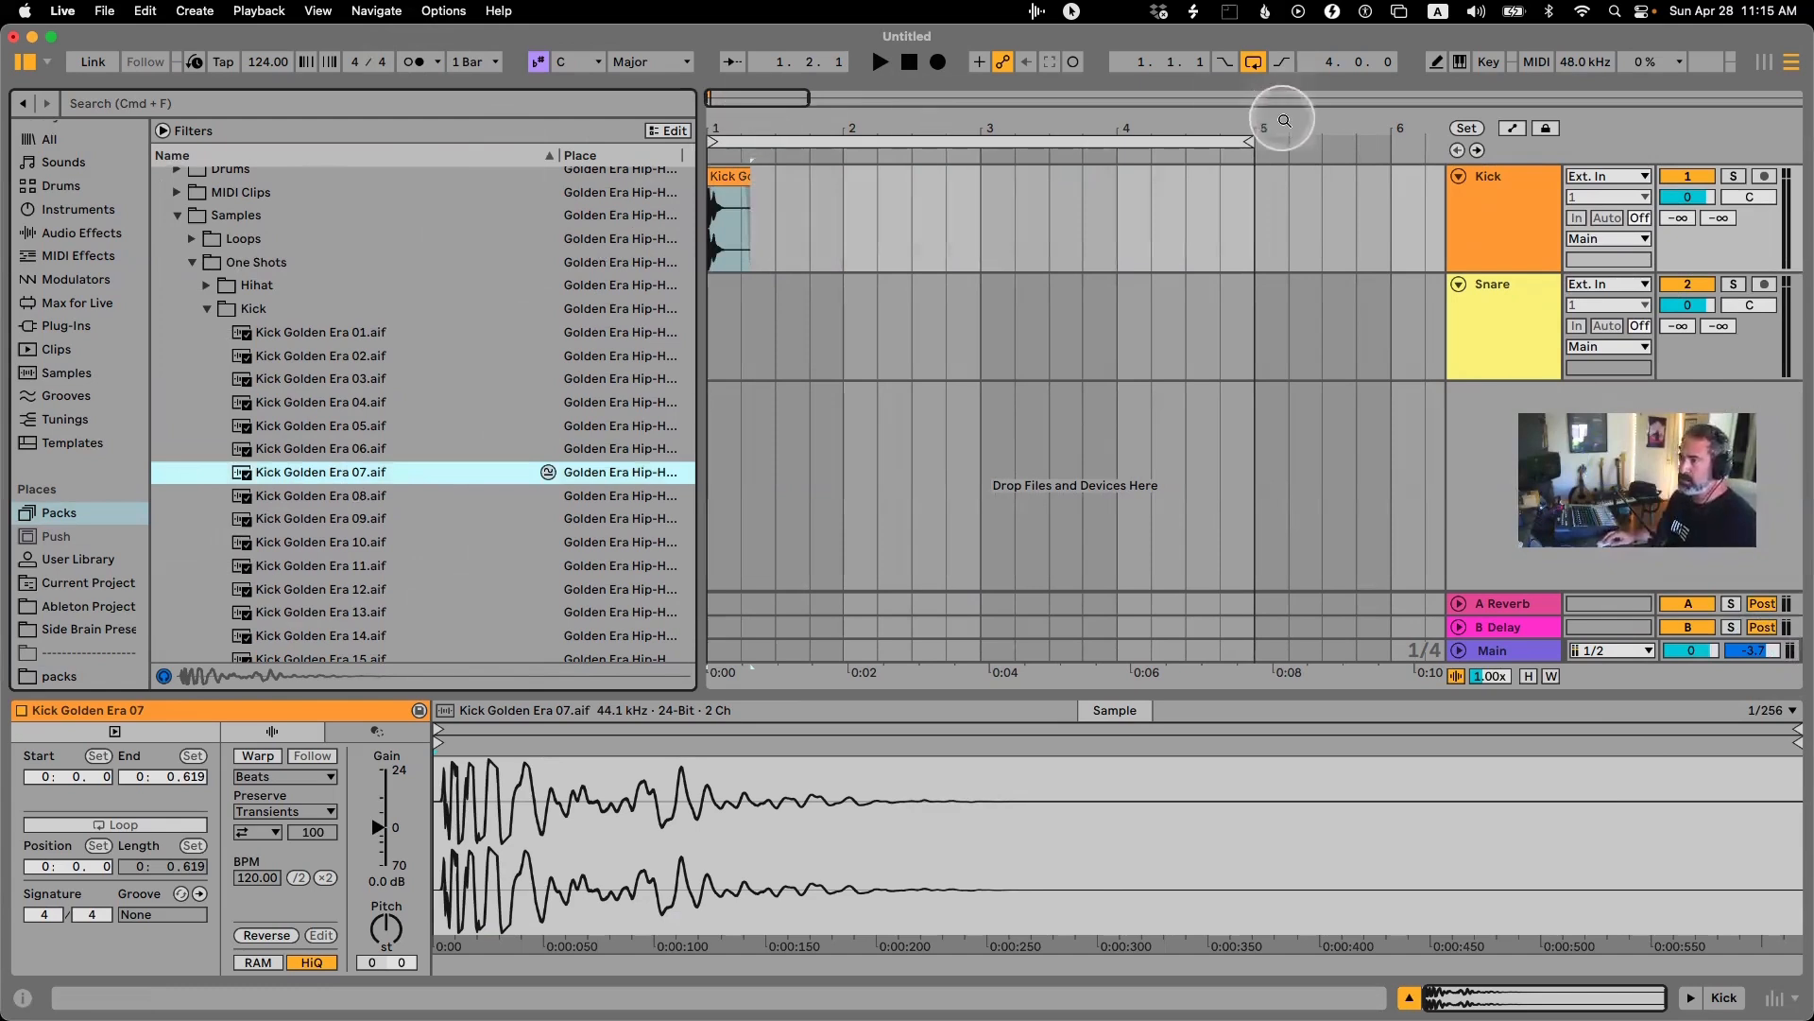
Shorten the arrangement loop to two bars, from 1.1.1 to 3.1.1.
{"action": "left_click_drag", "start_coordinate": [1248, 140], "coordinate": [984, 142]}
{"action": "left_click_drag", "start_coordinate": [726, 120], "coordinate": [714, 132]}
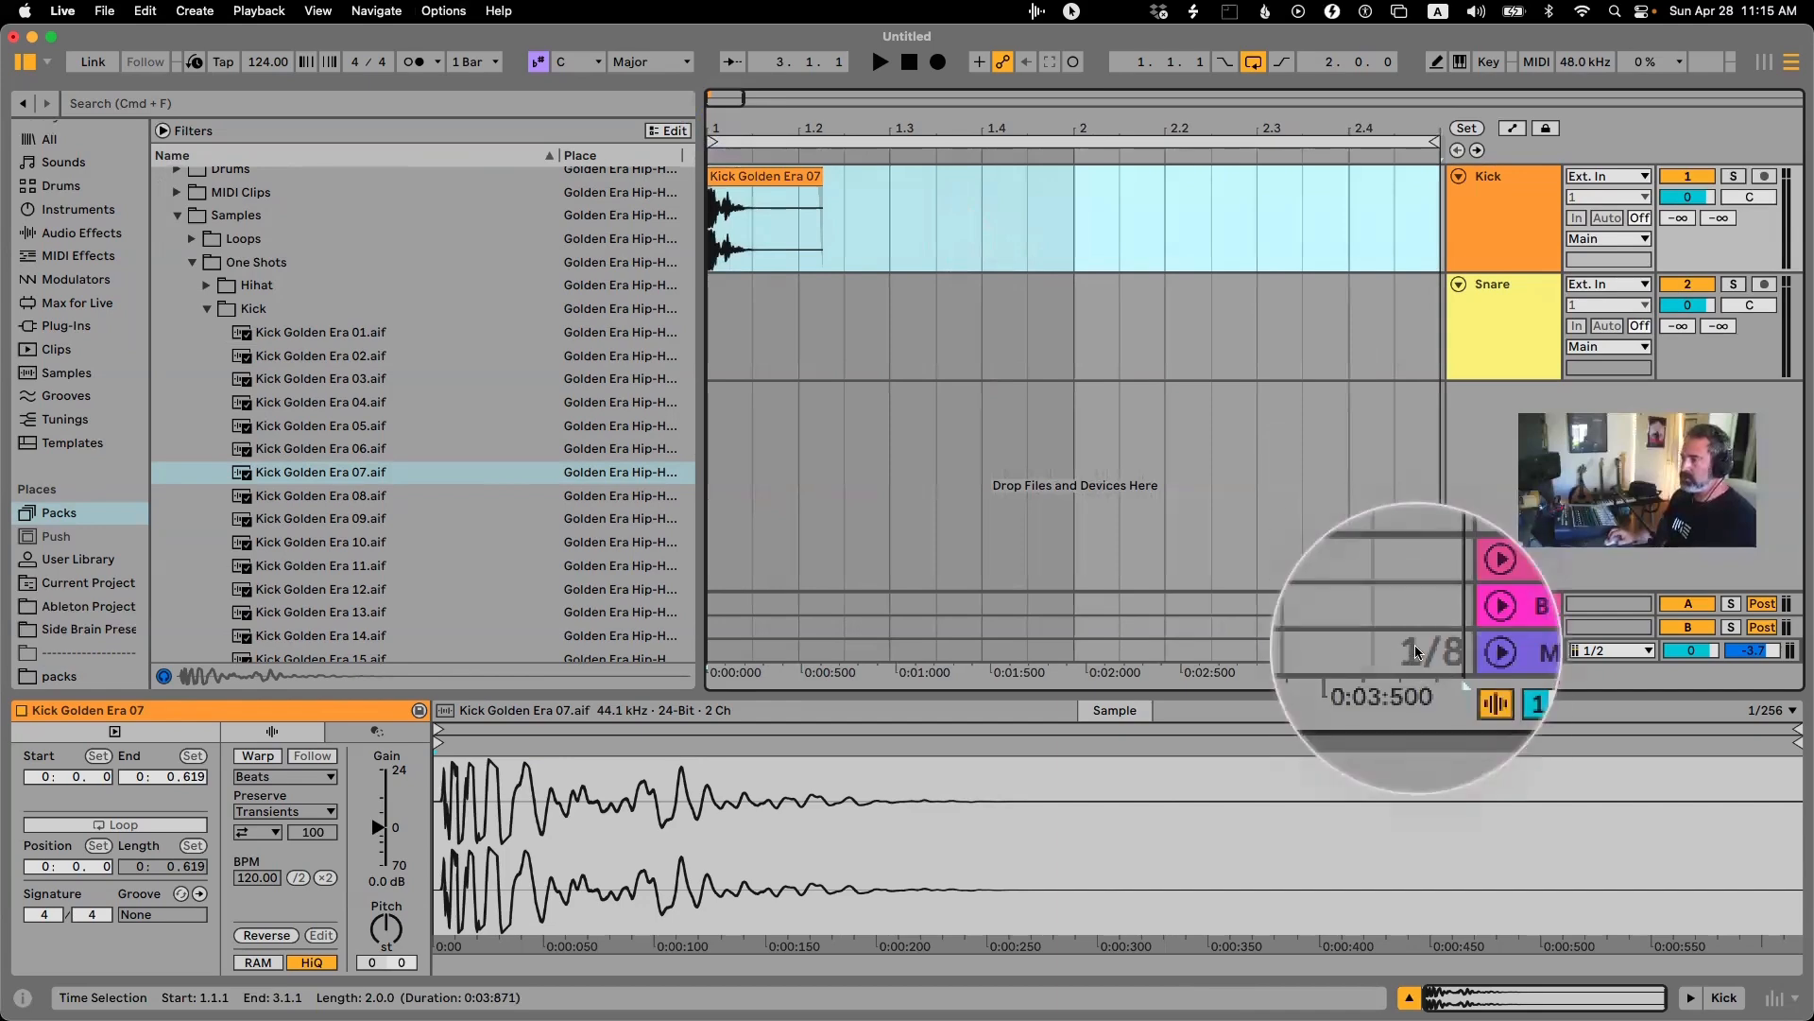
{"action": "left_click", "coordinate": [1024, 330]}
Copy the kick clip to 1.3.3 and repeat the two-kick pattern in bar 2.
{"action": "left_click_drag", "start_coordinate": [753, 190], "coordinate": [992, 194]}
{"action": "left_click_drag", "start_coordinate": [993, 194], "coordinate": [1132, 185]}
{"action": "left_click_drag", "start_coordinate": [1132, 185], "coordinate": [1349, 185]}
{"action": "left_click", "coordinate": [1097, 201]}
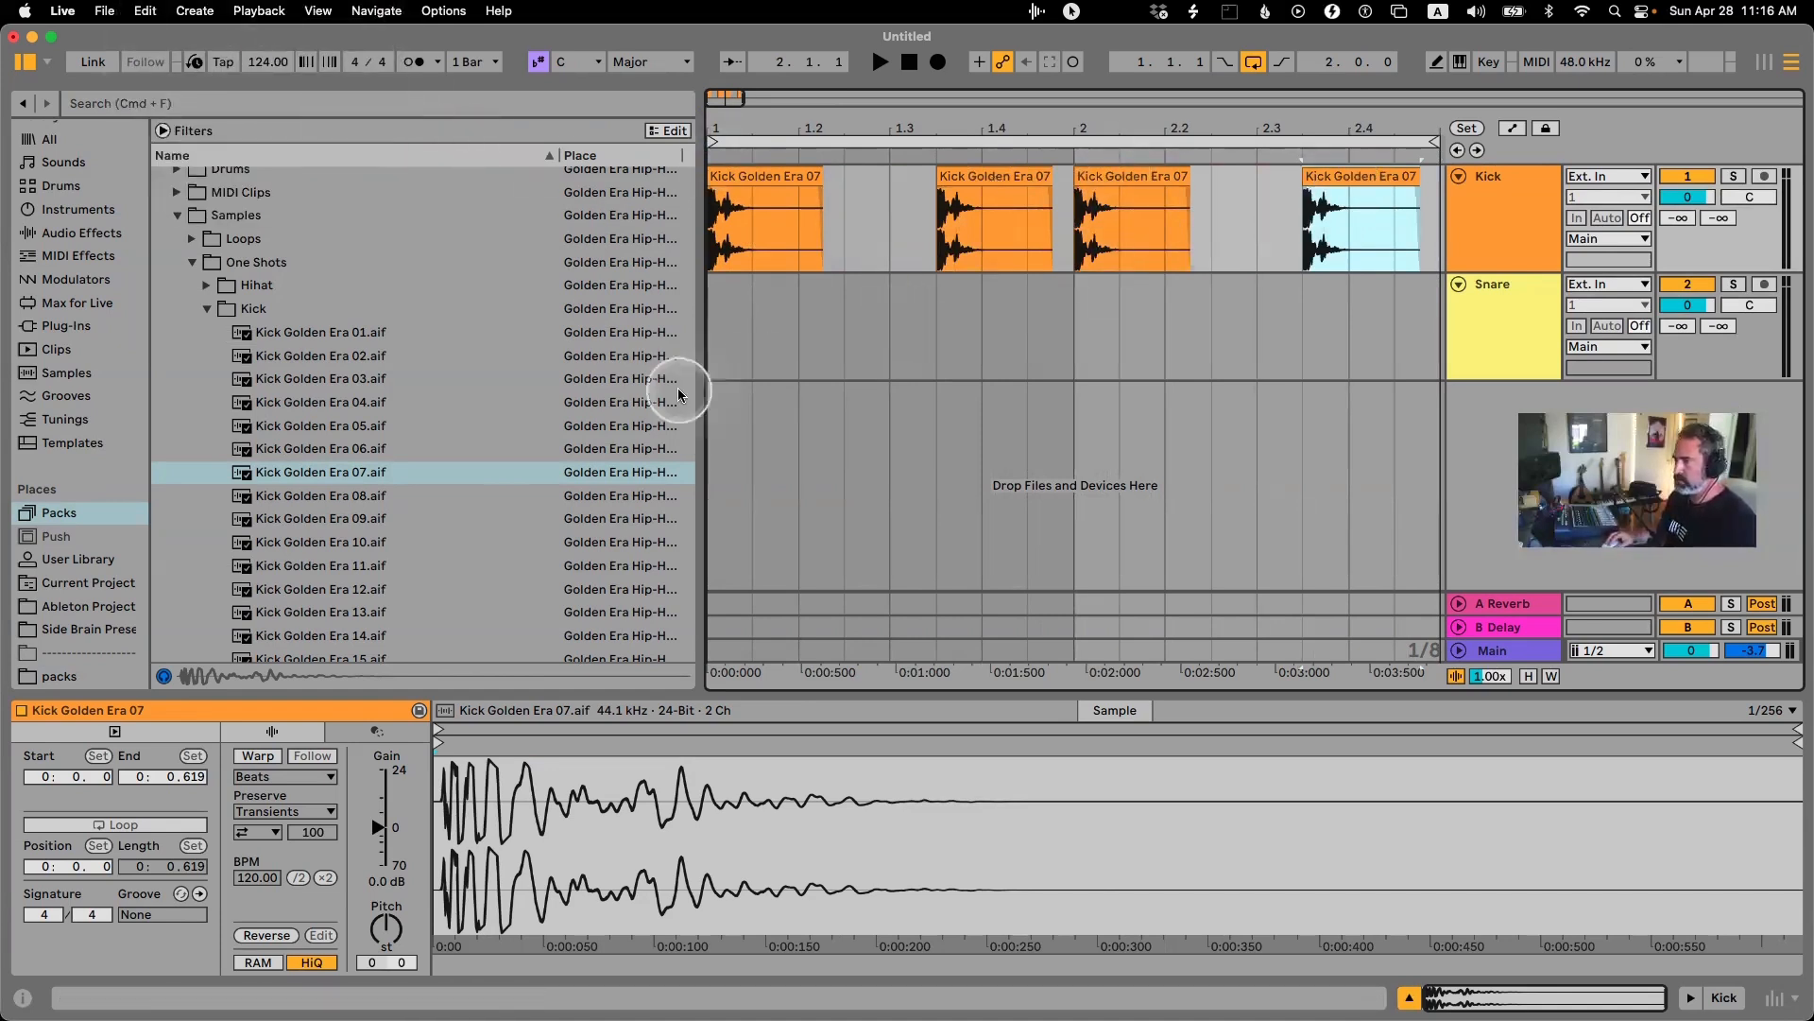
Audition the Golden Era snare one-shots and place Snare Golden Era 05.aif on beats 2 and 4 of both bars in the Snare track.
{"action": "left_click", "coordinate": [199, 314]}
{"action": "left_click", "coordinate": [206, 378]}
{"action": "left_click", "coordinate": [322, 472]}
{"action": "left_click", "coordinate": [337, 448]}
{"action": "left_click", "coordinate": [355, 497]}
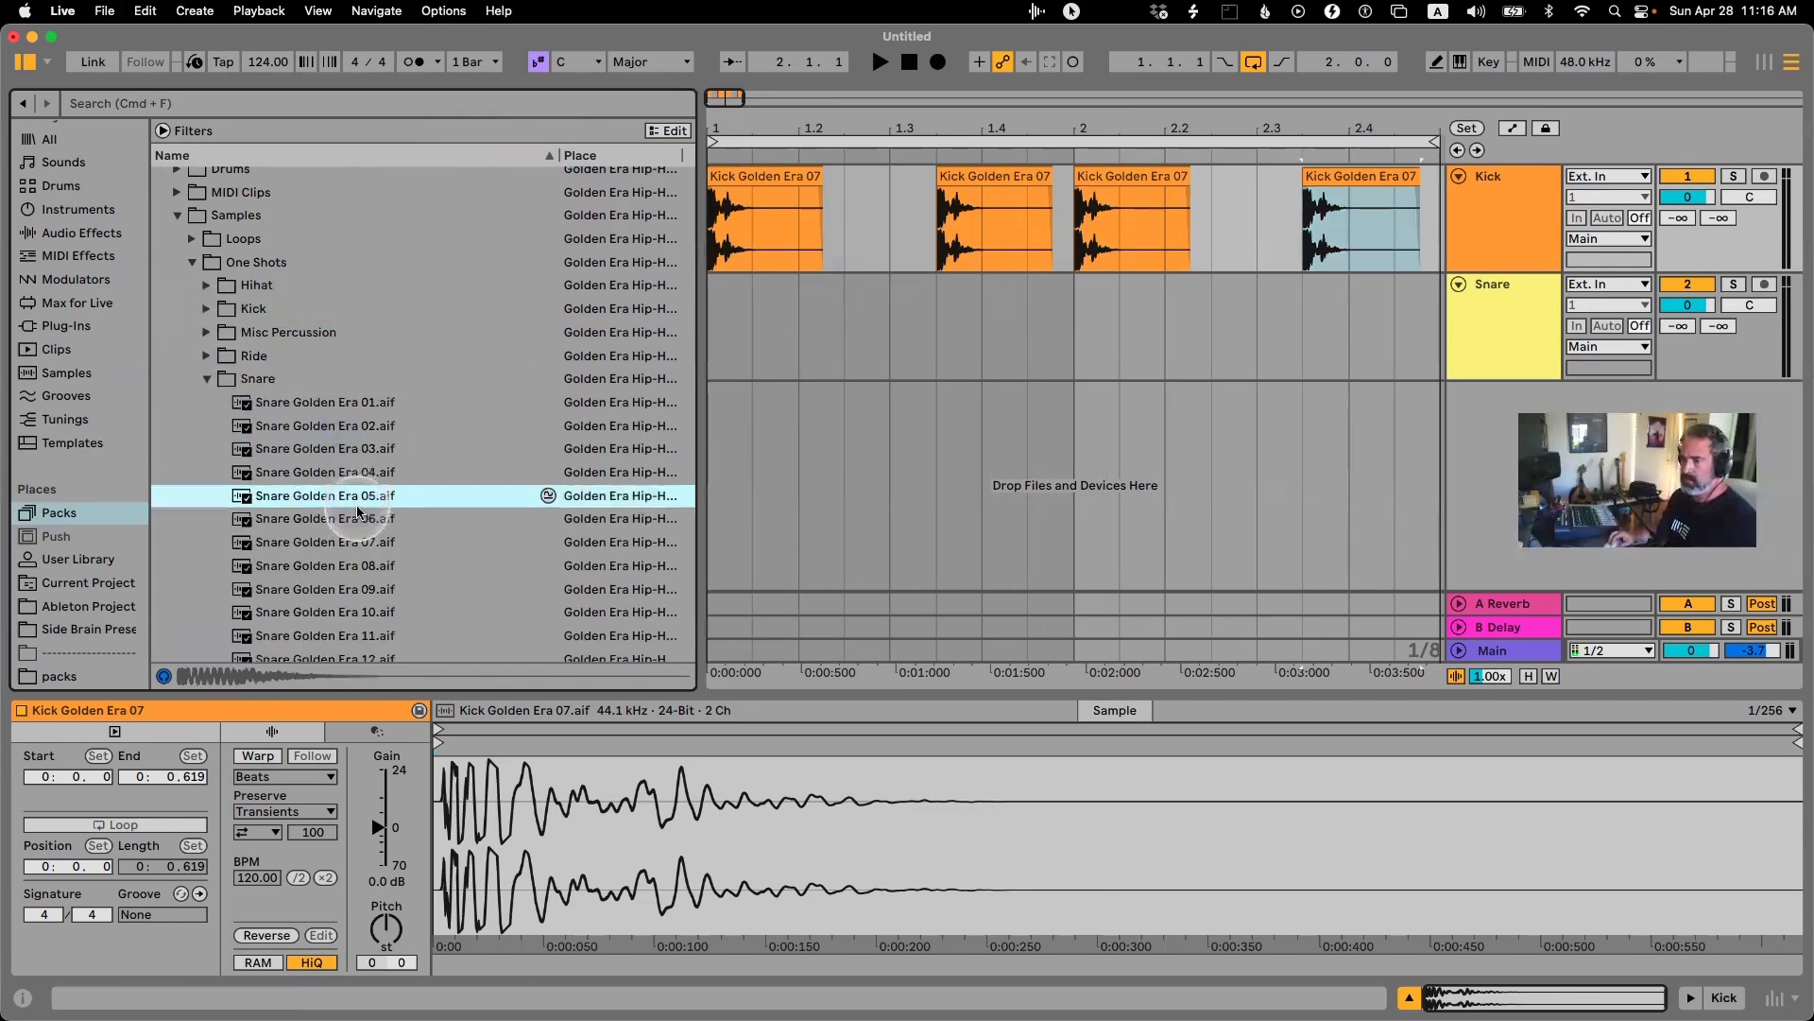
{"action": "left_click", "coordinate": [354, 521]}
{"action": "left_click", "coordinate": [331, 543]}
{"action": "left_click_drag", "start_coordinate": [327, 505], "coordinate": [733, 307]}
{"action": "key", "text": "super+d"}
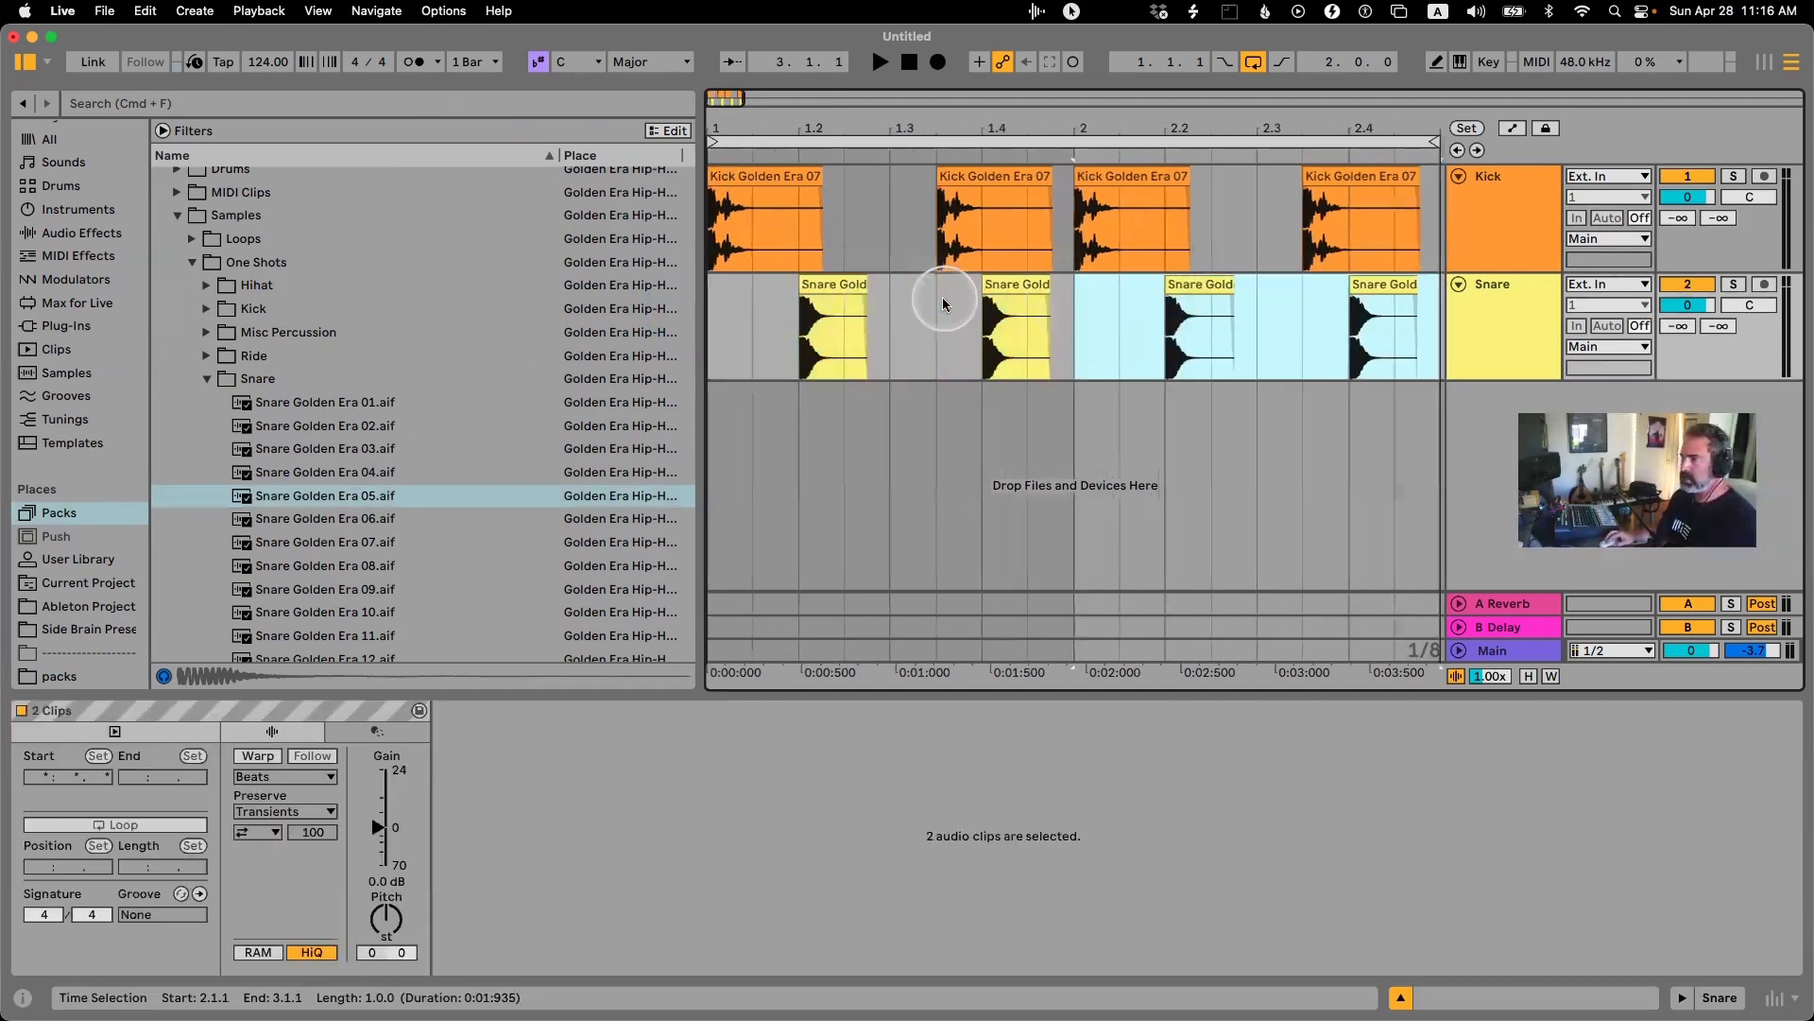
Select all clips and play the two-bar kick and snare loop.
{"action": "key", "text": "super+a"}
{"action": "key", "text": "space"}
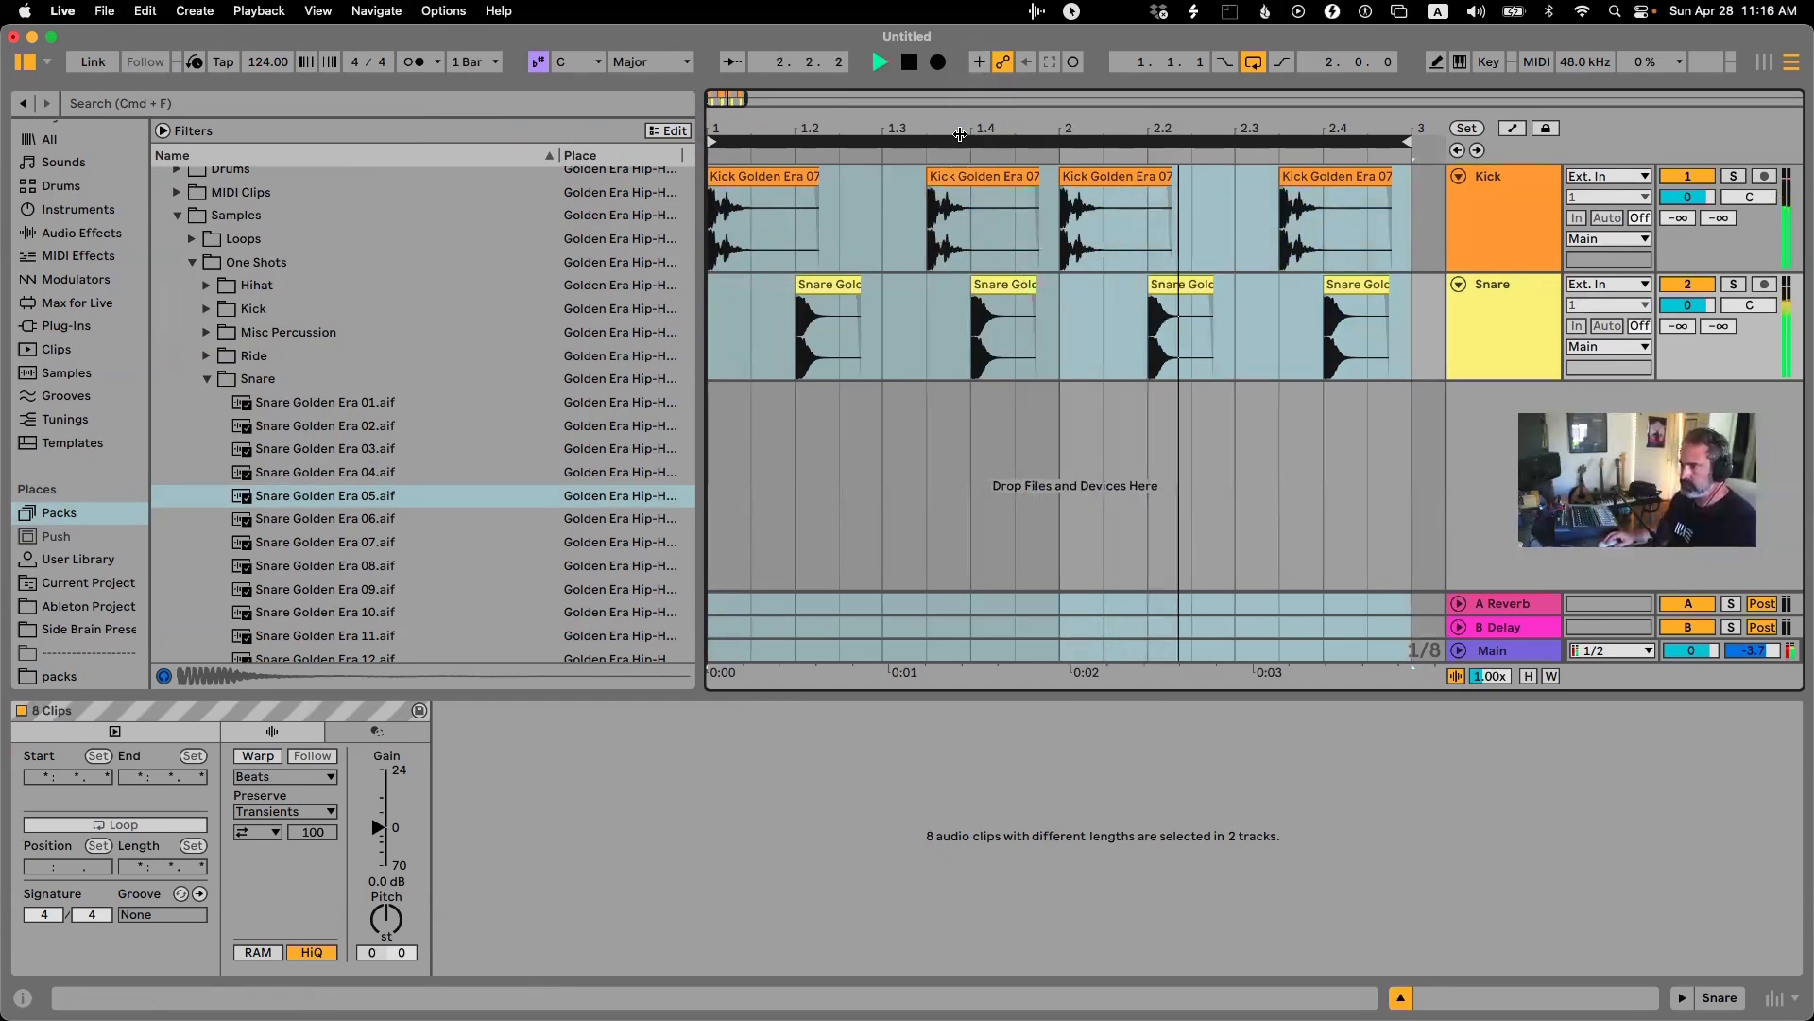
{"action": "key", "text": "space"}
Set the Kick and Snare tracks' volumes together to -3 dB and play the loop to check the level.
{"action": "left_click", "coordinate": [1488, 203]}
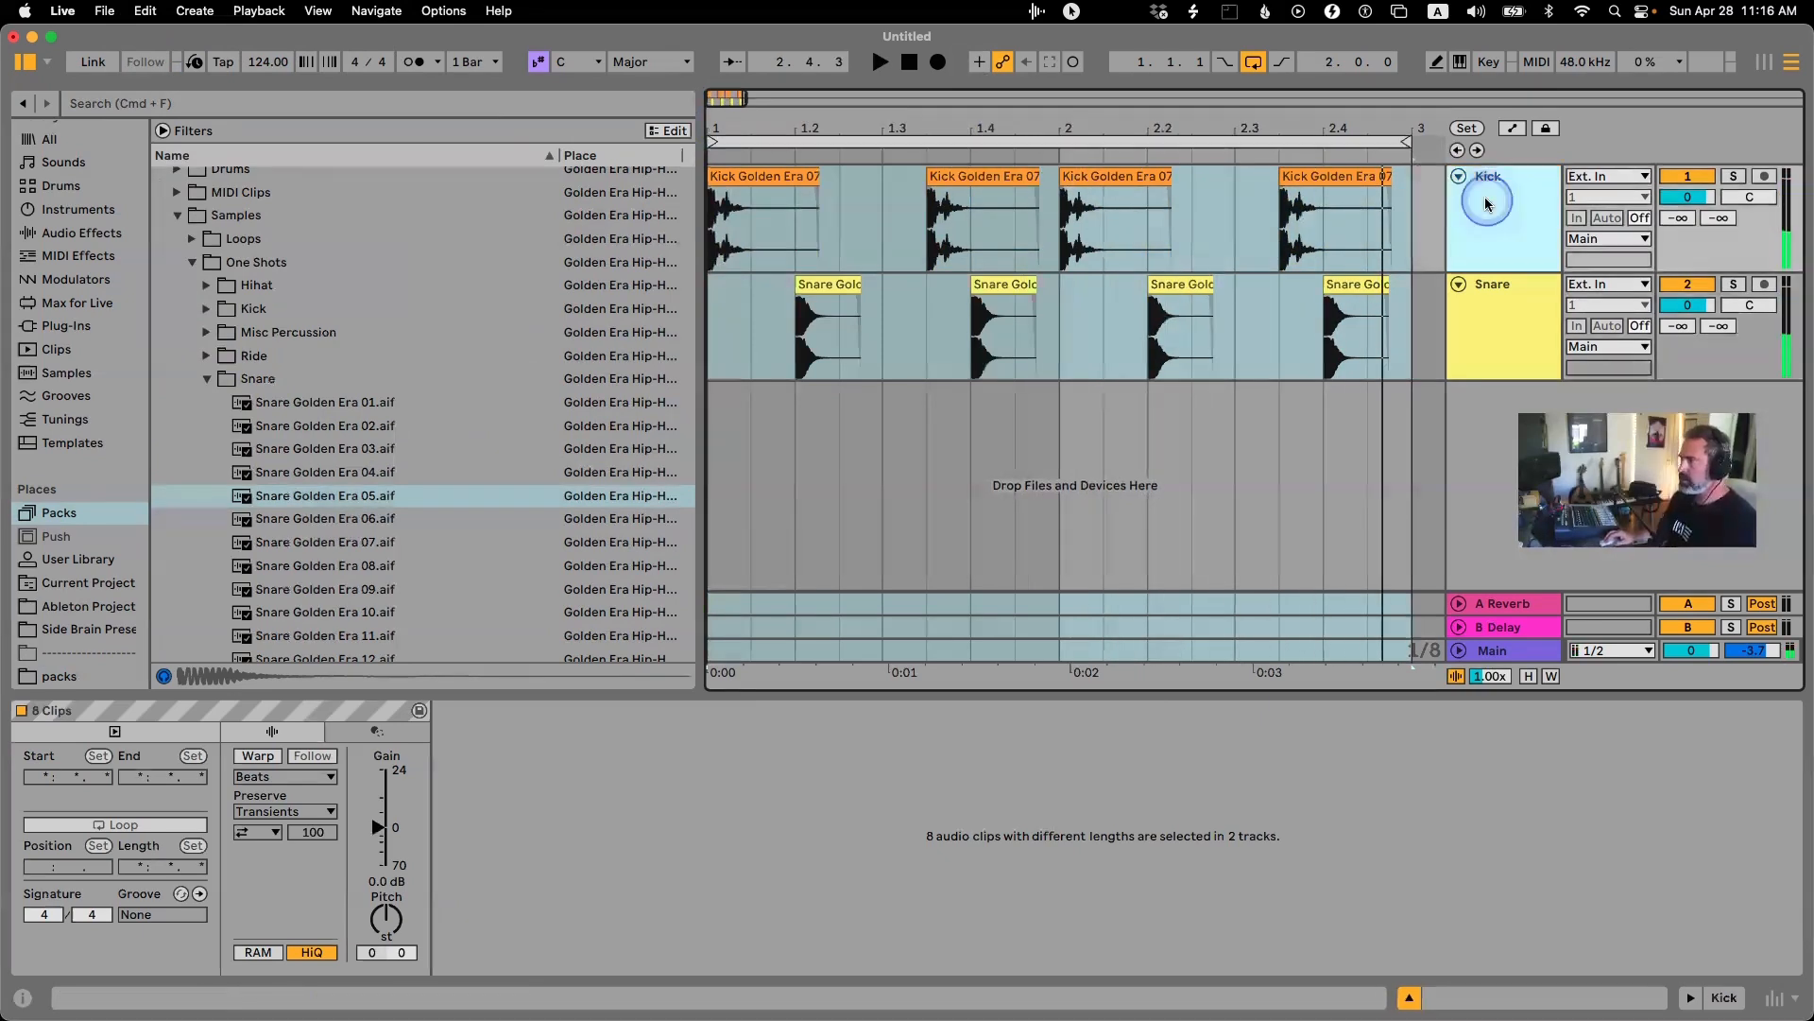
{"action": "left_click", "coordinate": [1517, 287], "text": "shift"}
{"action": "left_click", "coordinate": [1511, 309], "text": "super"}
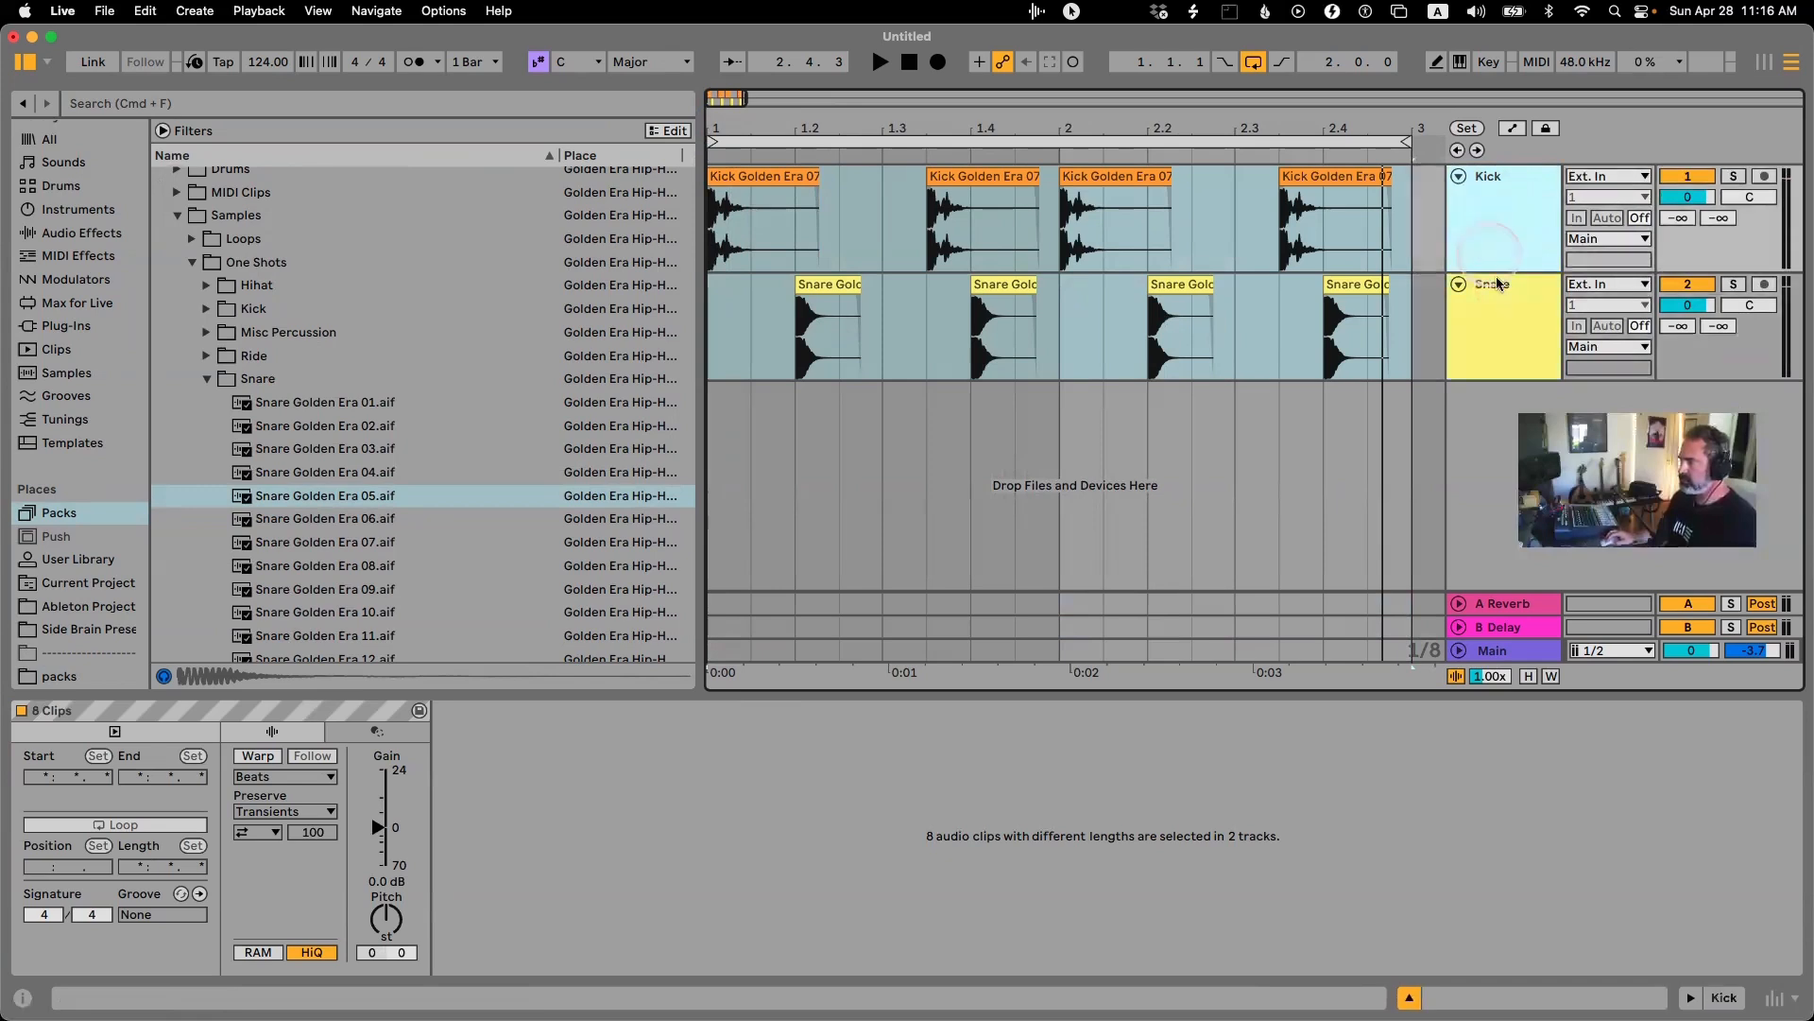
{"action": "left_click", "coordinate": [1500, 293], "text": "super"}
{"action": "left_click", "coordinate": [1698, 201]}
{"action": "type", "text": "-"}
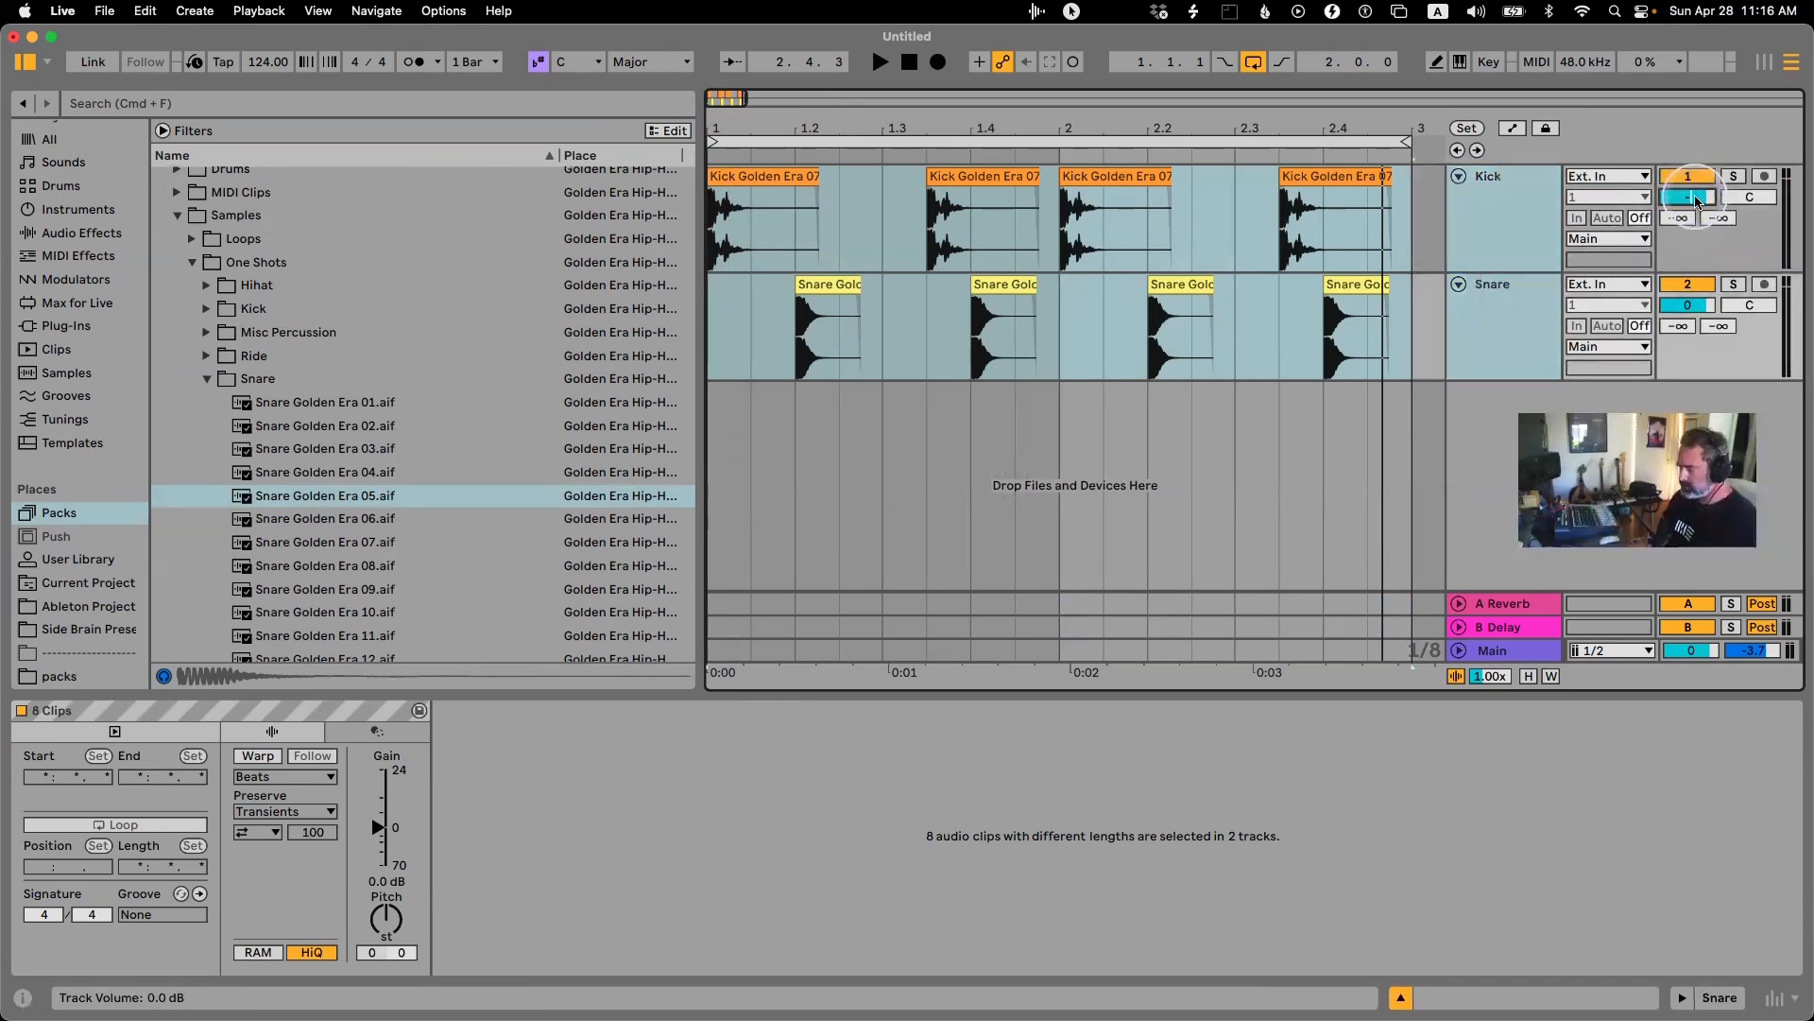
{"action": "type", "text": "3"}
{"action": "key", "text": "Return"}
{"action": "key", "text": "space"}
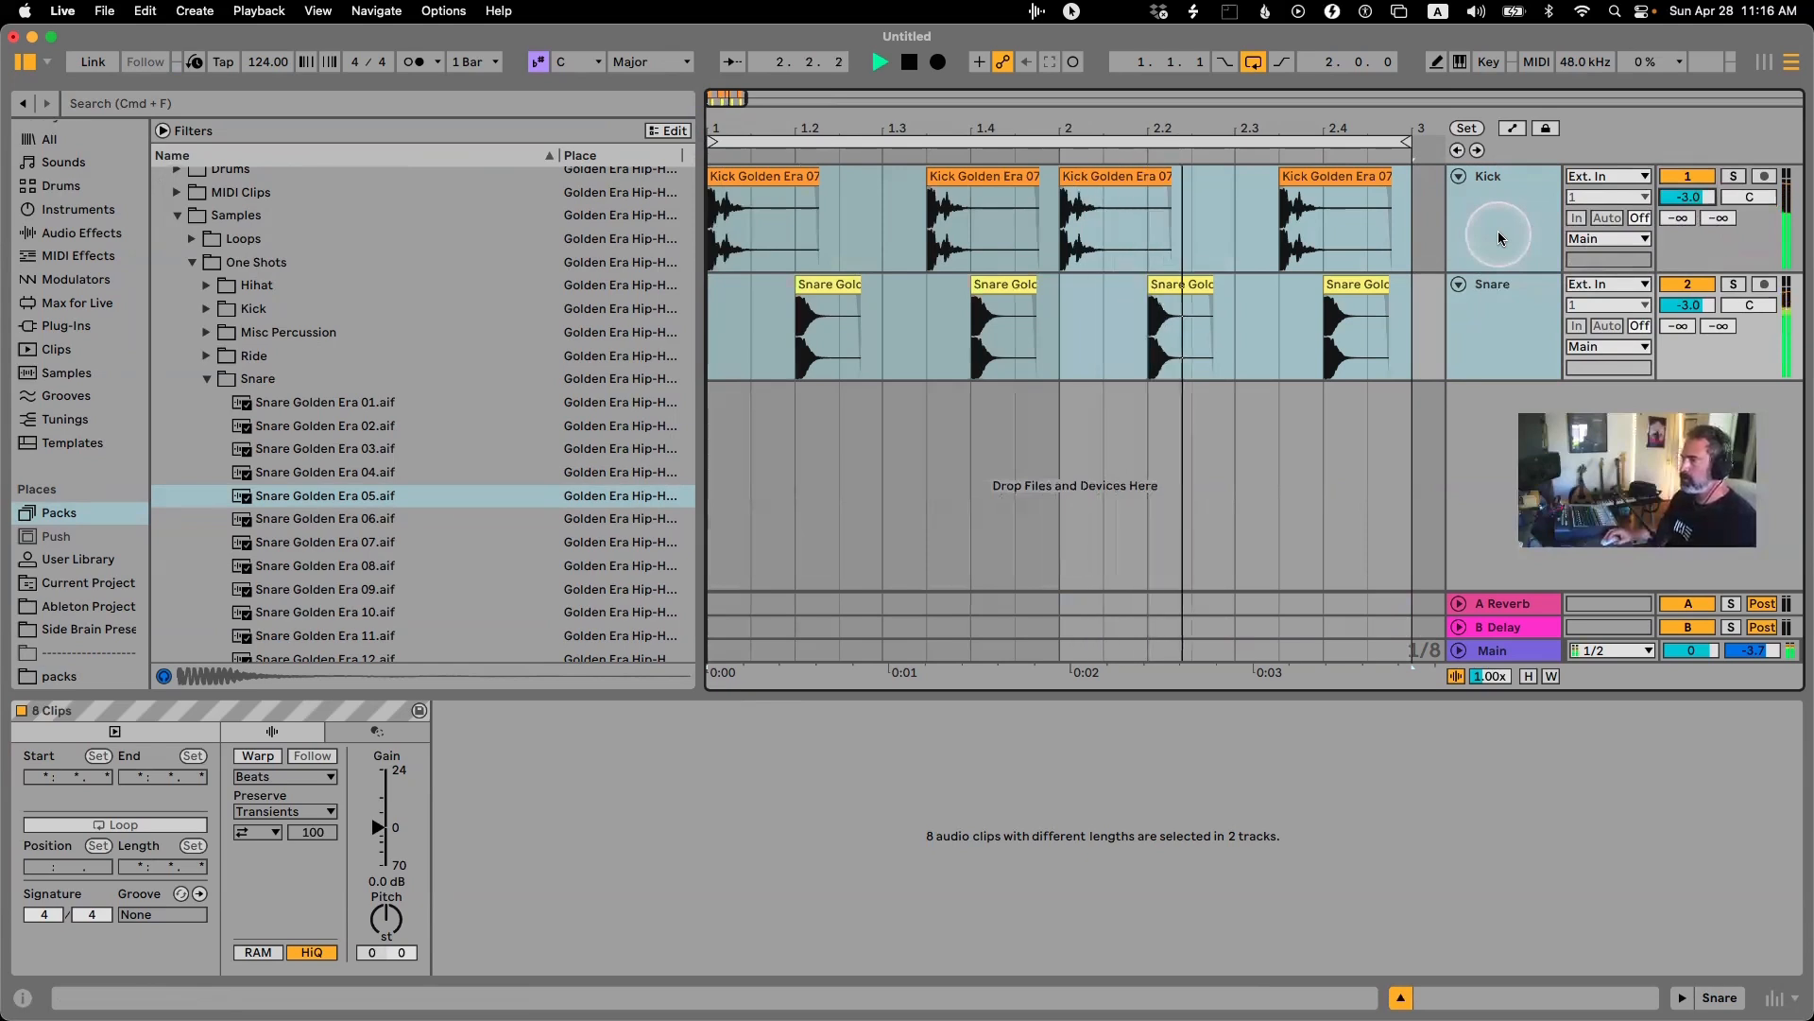
{"action": "key", "text": "space"}
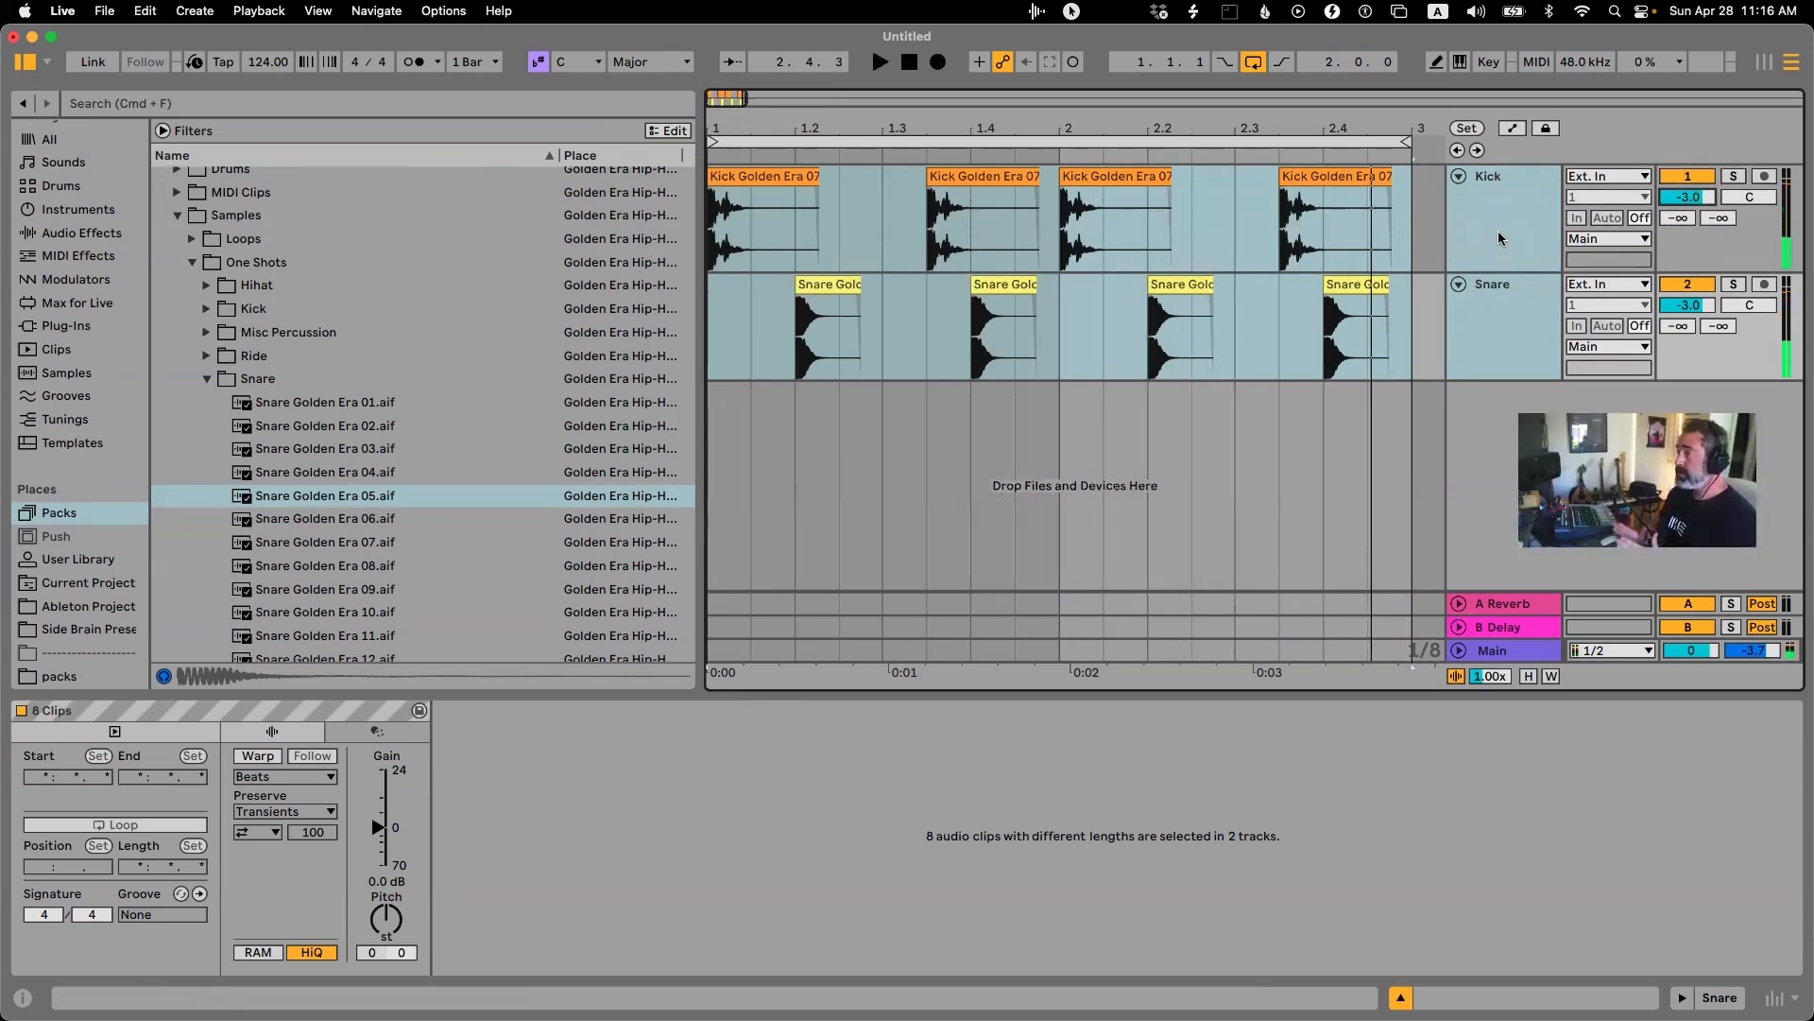
Fold the Kick and Snare tracks and deactivate both.
{"action": "left_click", "coordinate": [1501, 231]}
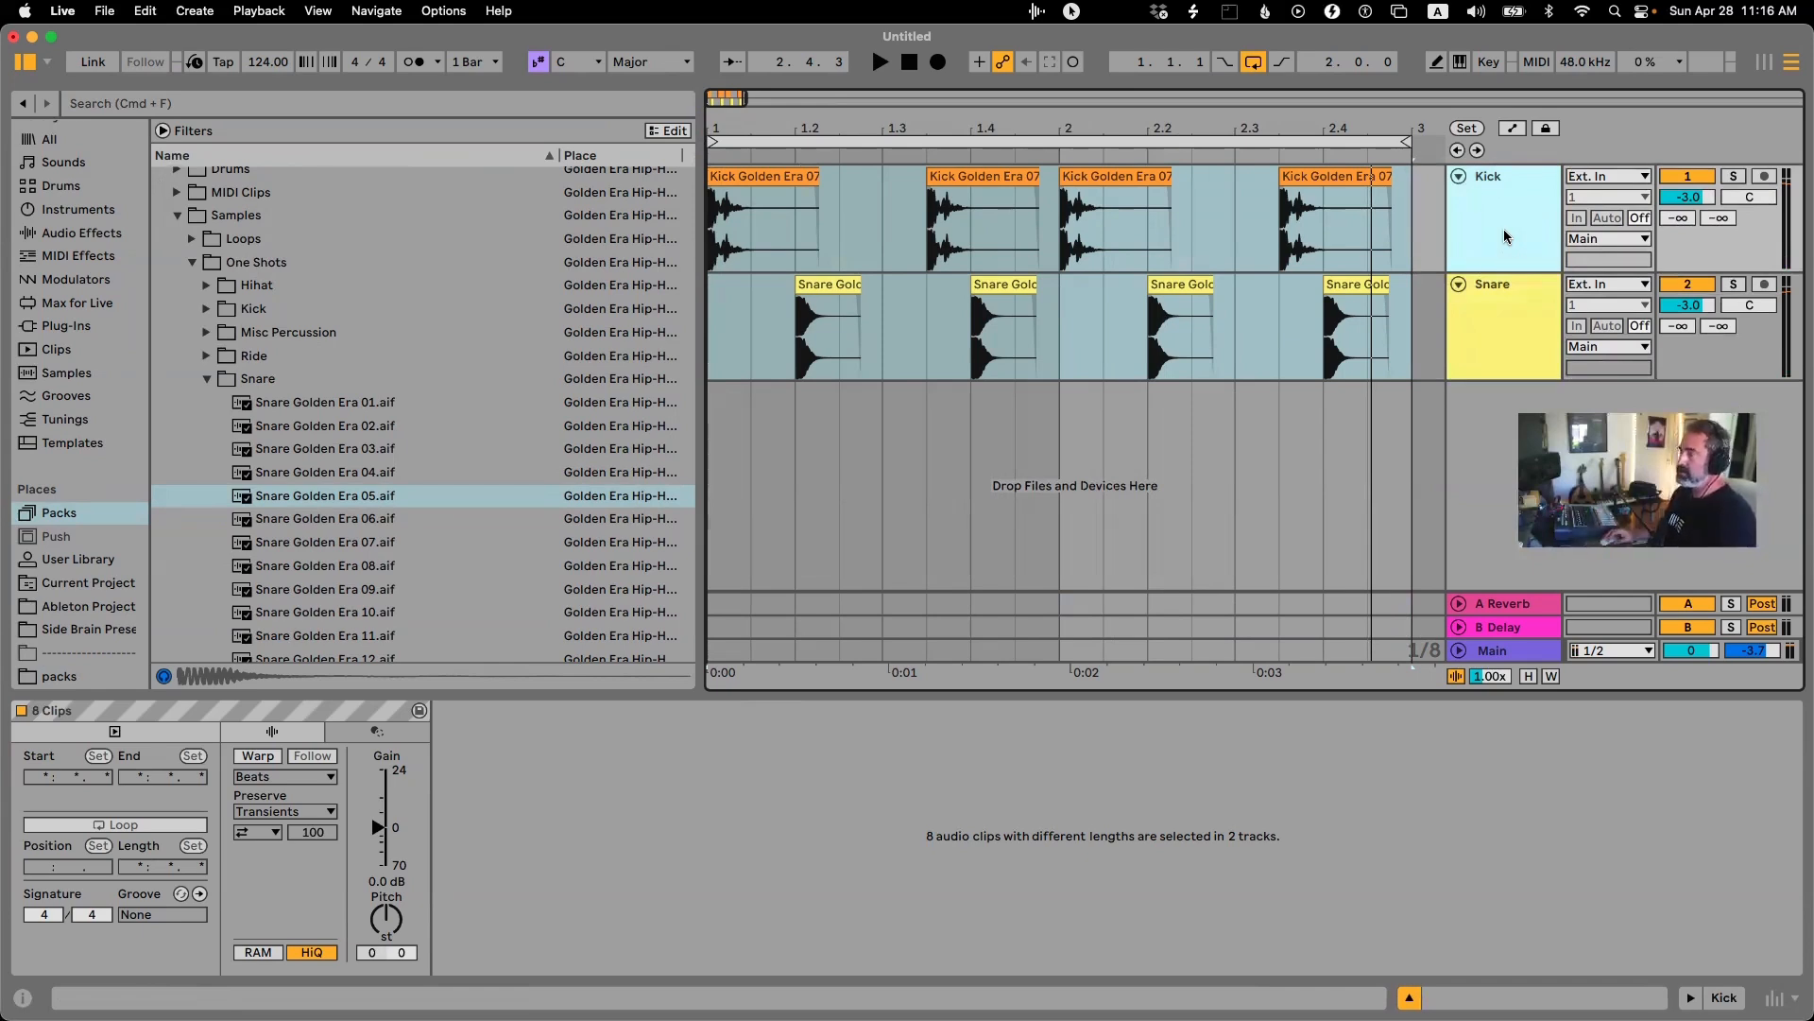
{"action": "left_click", "coordinate": [1458, 176]}
{"action": "left_click", "coordinate": [1458, 200]}
{"action": "left_click", "coordinate": [1682, 199]}
{"action": "left_click", "coordinate": [1682, 178]}
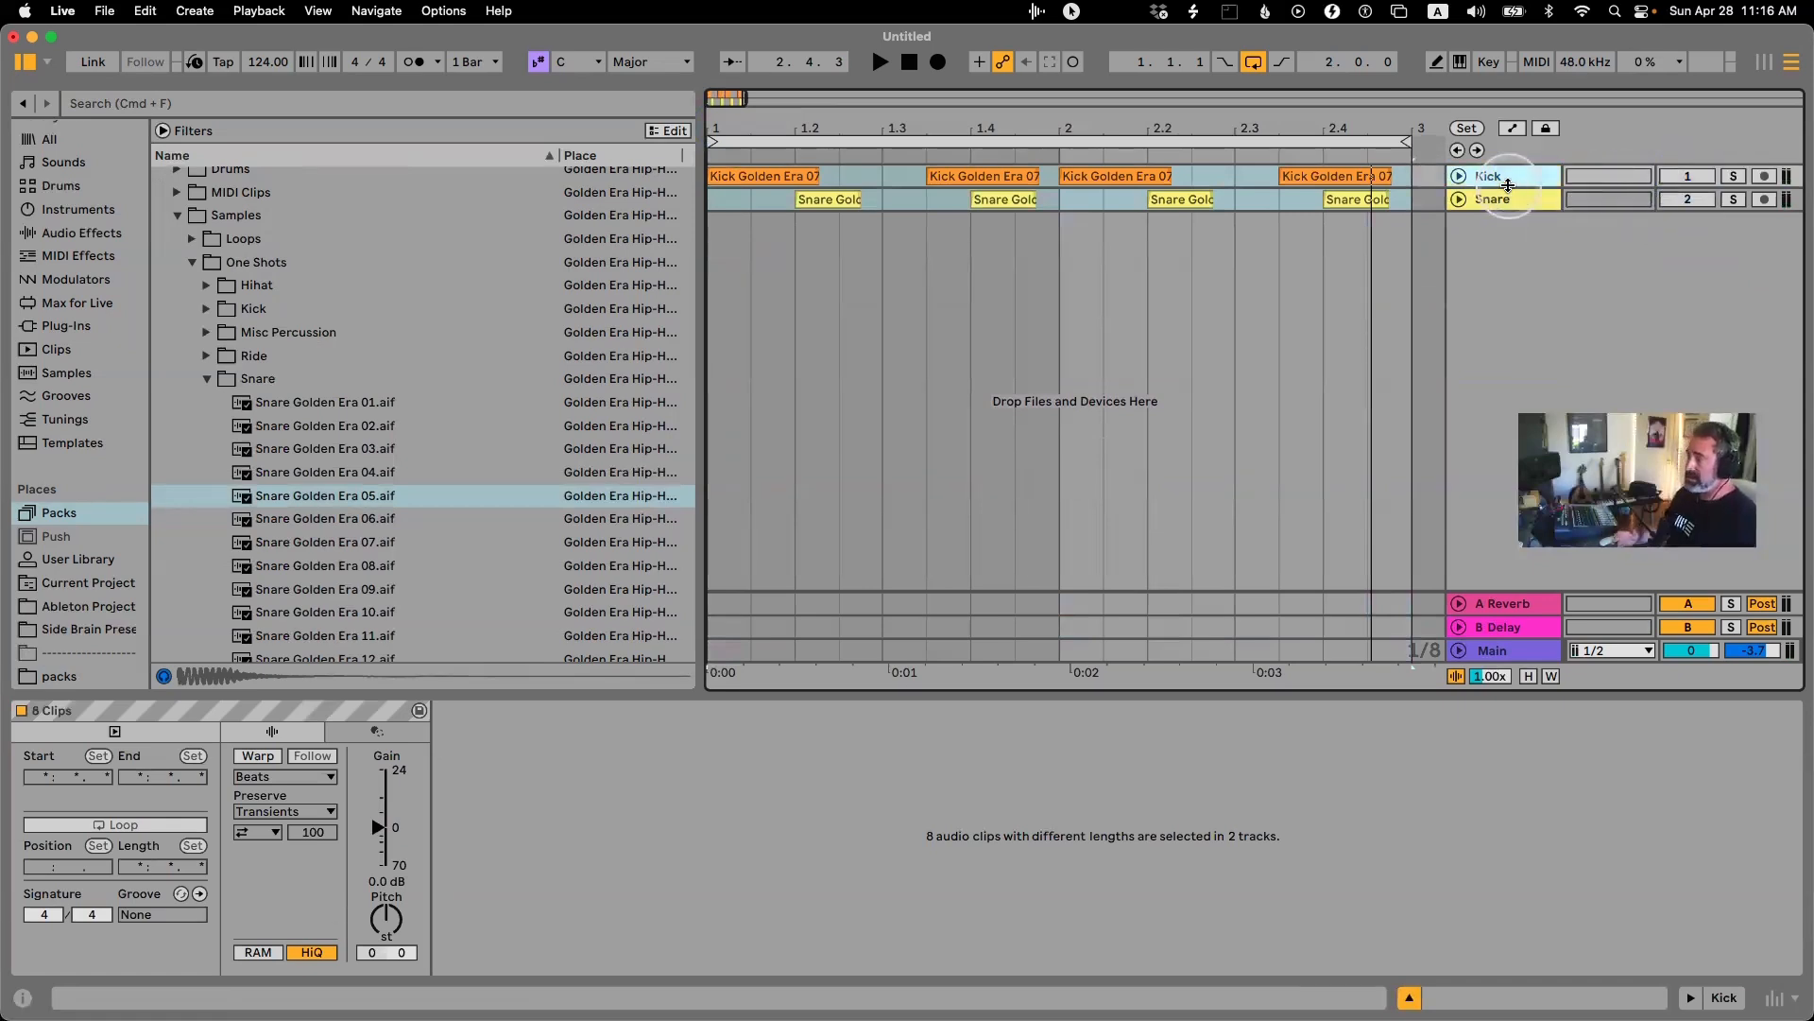
Collapse the Snare and One Shots folders and the Golden Era Hip-Hop Drums pack in the browser.
{"action": "left_click", "coordinate": [207, 378]}
{"action": "left_click", "coordinate": [192, 262]}
{"action": "scroll", "coordinate": [196, 409], "scroll_direction": "up", "scroll_amount": 5}
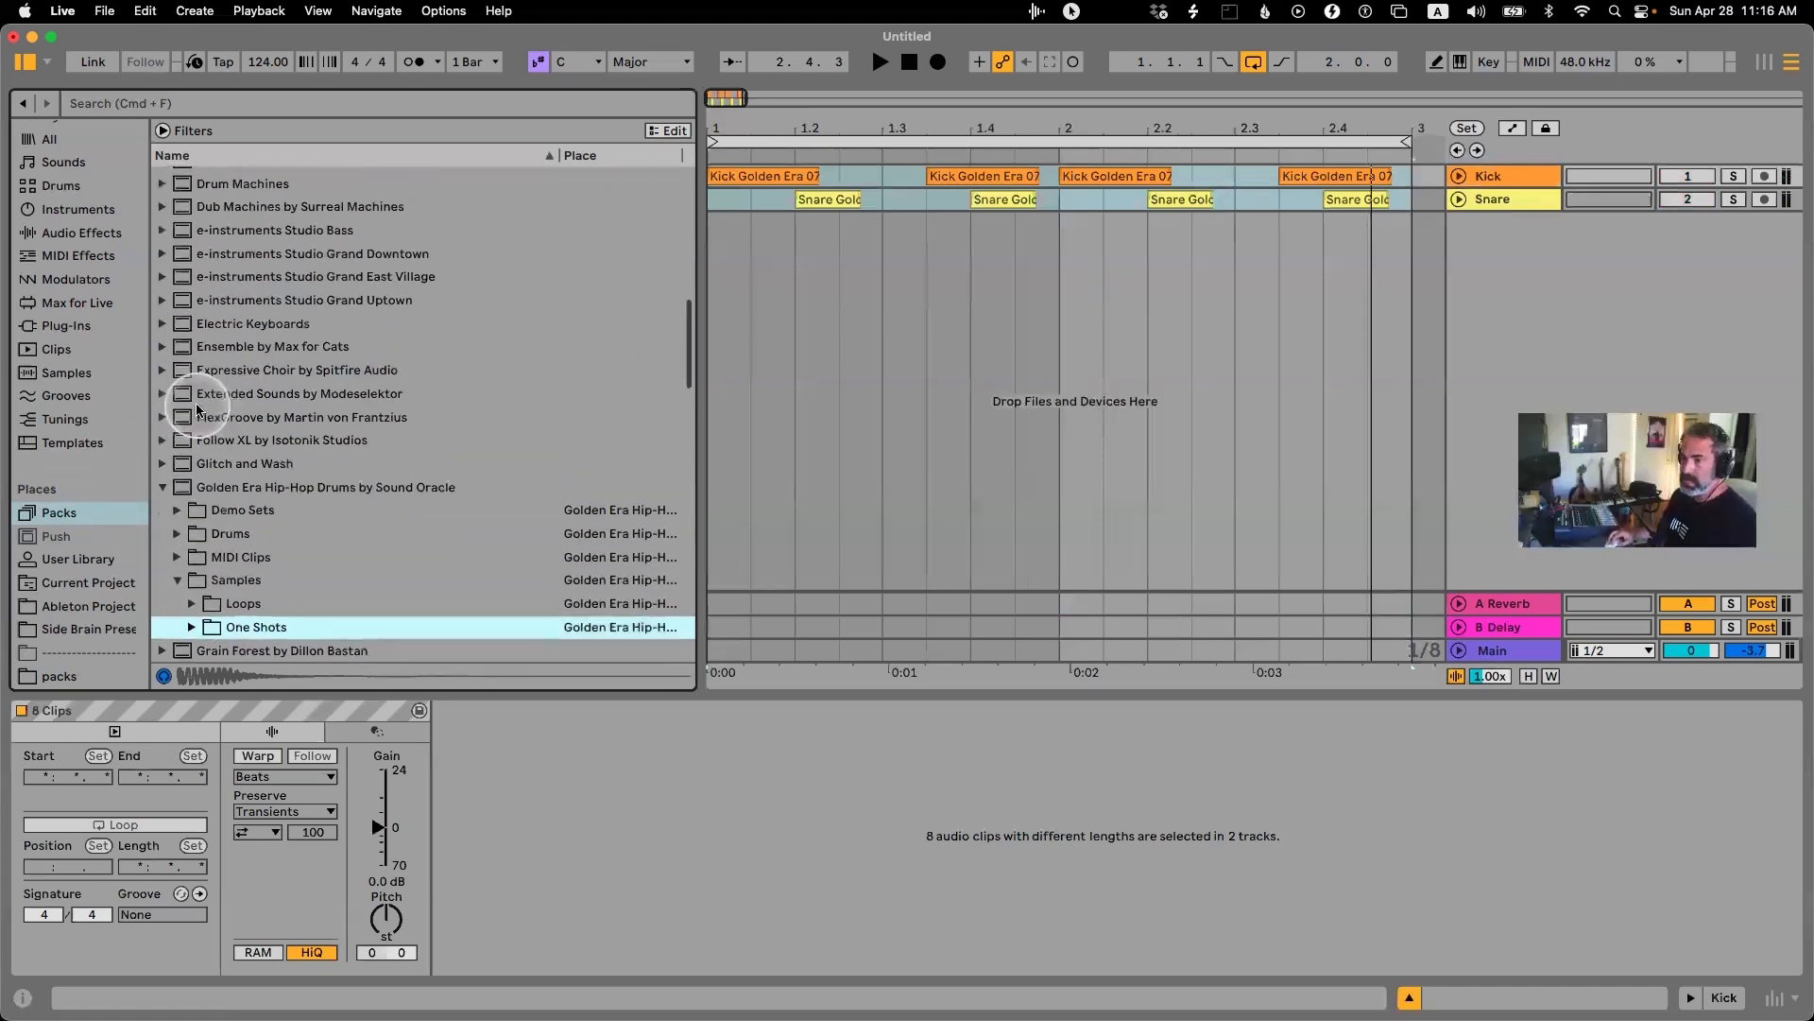
{"action": "left_click", "coordinate": [162, 487]}
Expand Hip Hop/Lofi in the packs place and audition Dave_Hamilton_-_Groove_(Fill).wav from the 101 breaks_2.0 folder.
{"action": "scroll", "coordinate": [89, 593], "scroll_direction": "down", "scroll_amount": 2}
{"action": "left_click", "coordinate": [61, 635]}
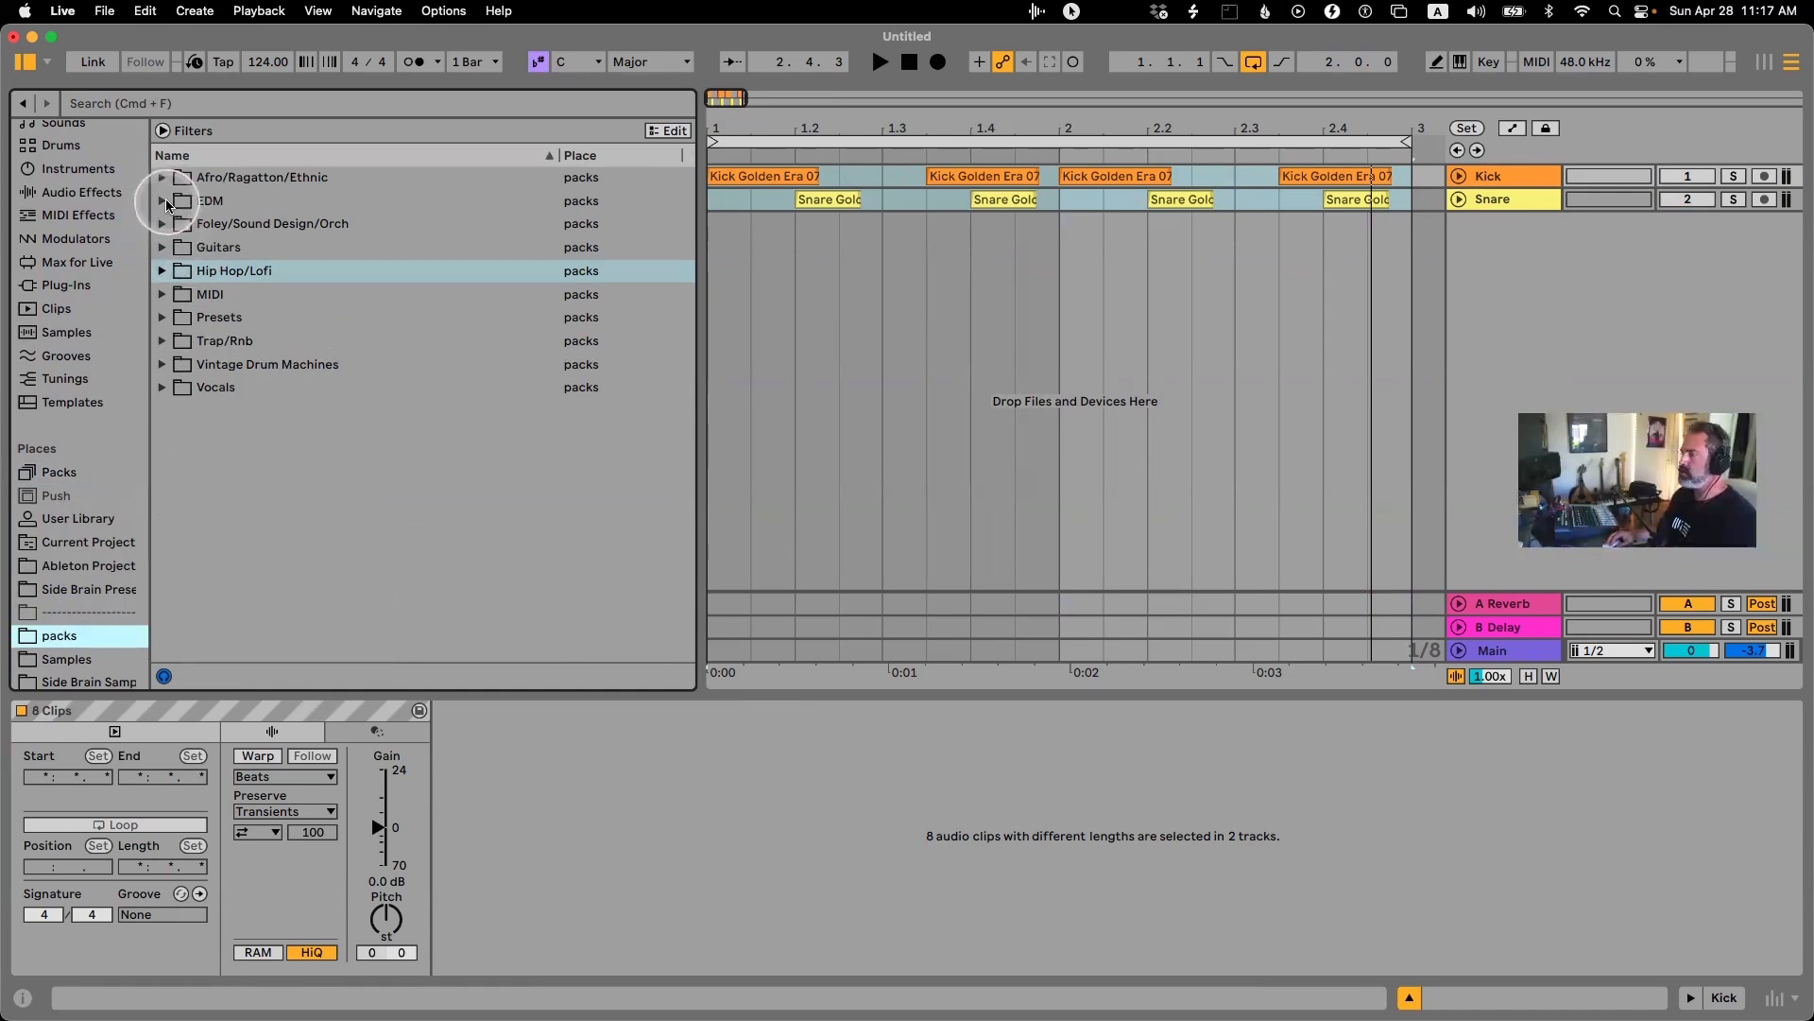
{"action": "left_click", "coordinate": [163, 201]}
{"action": "left_click", "coordinate": [163, 201]}
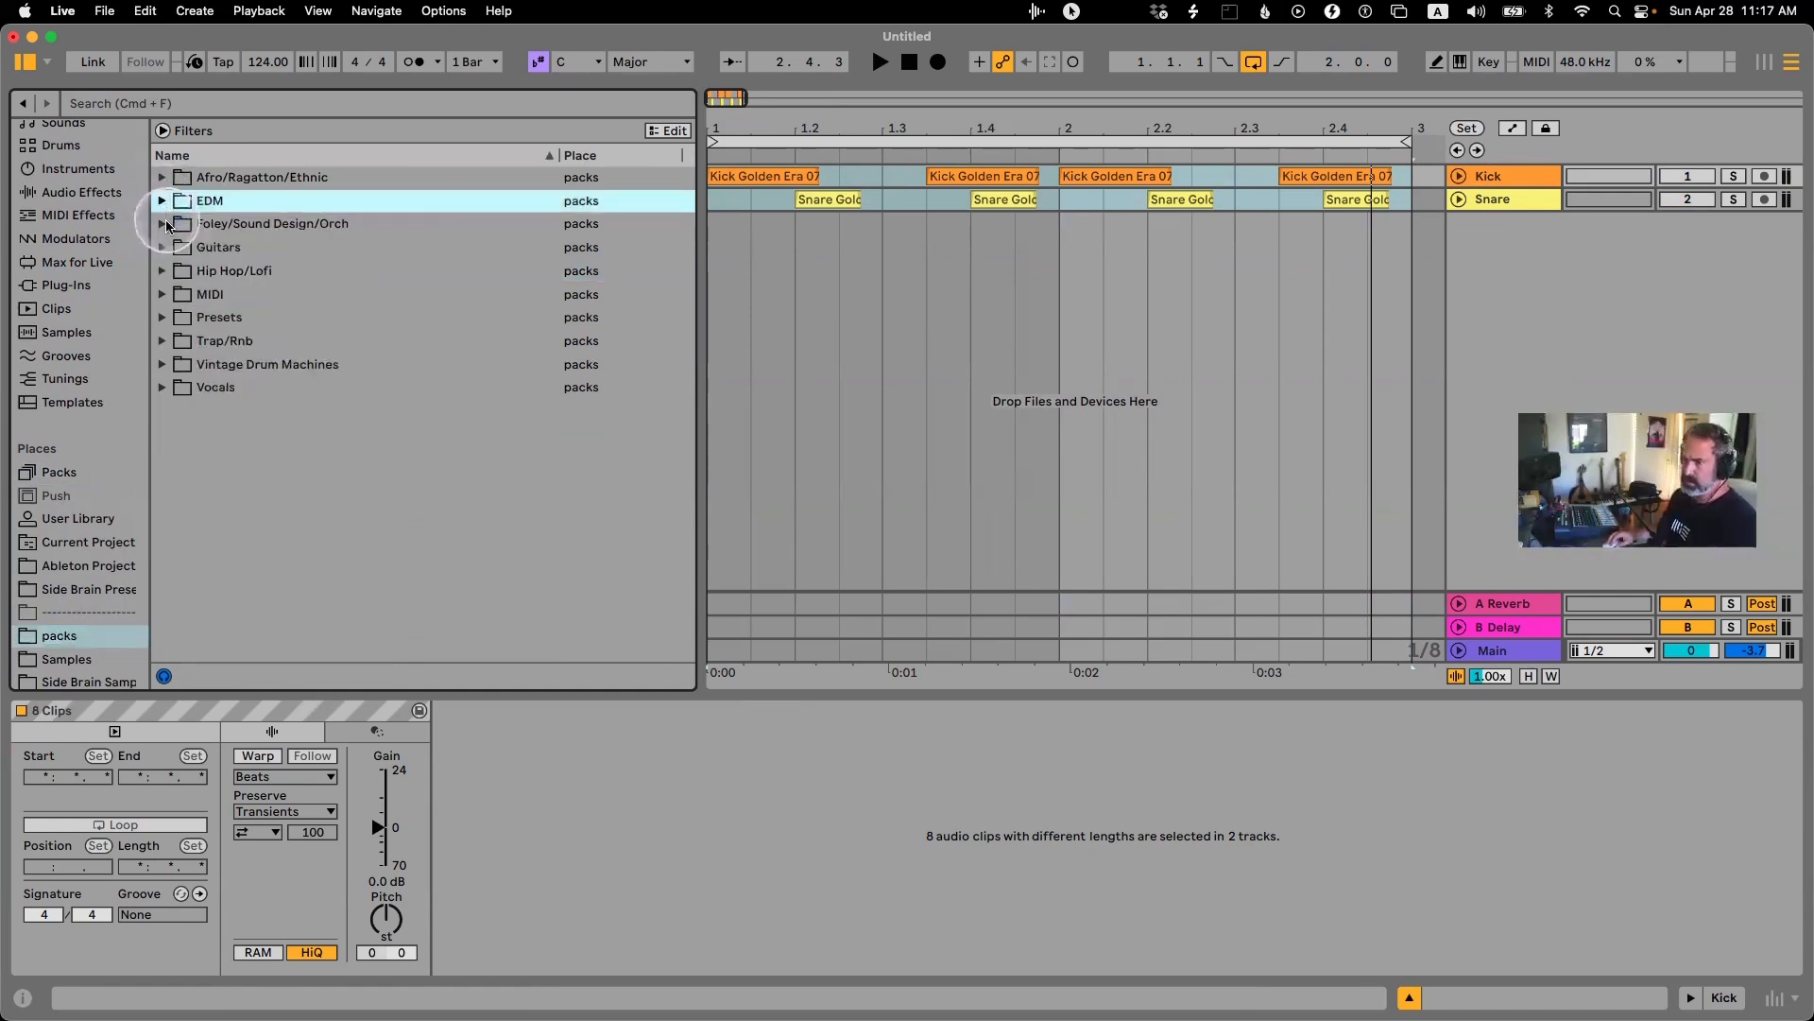
{"action": "left_click", "coordinate": [162, 270]}
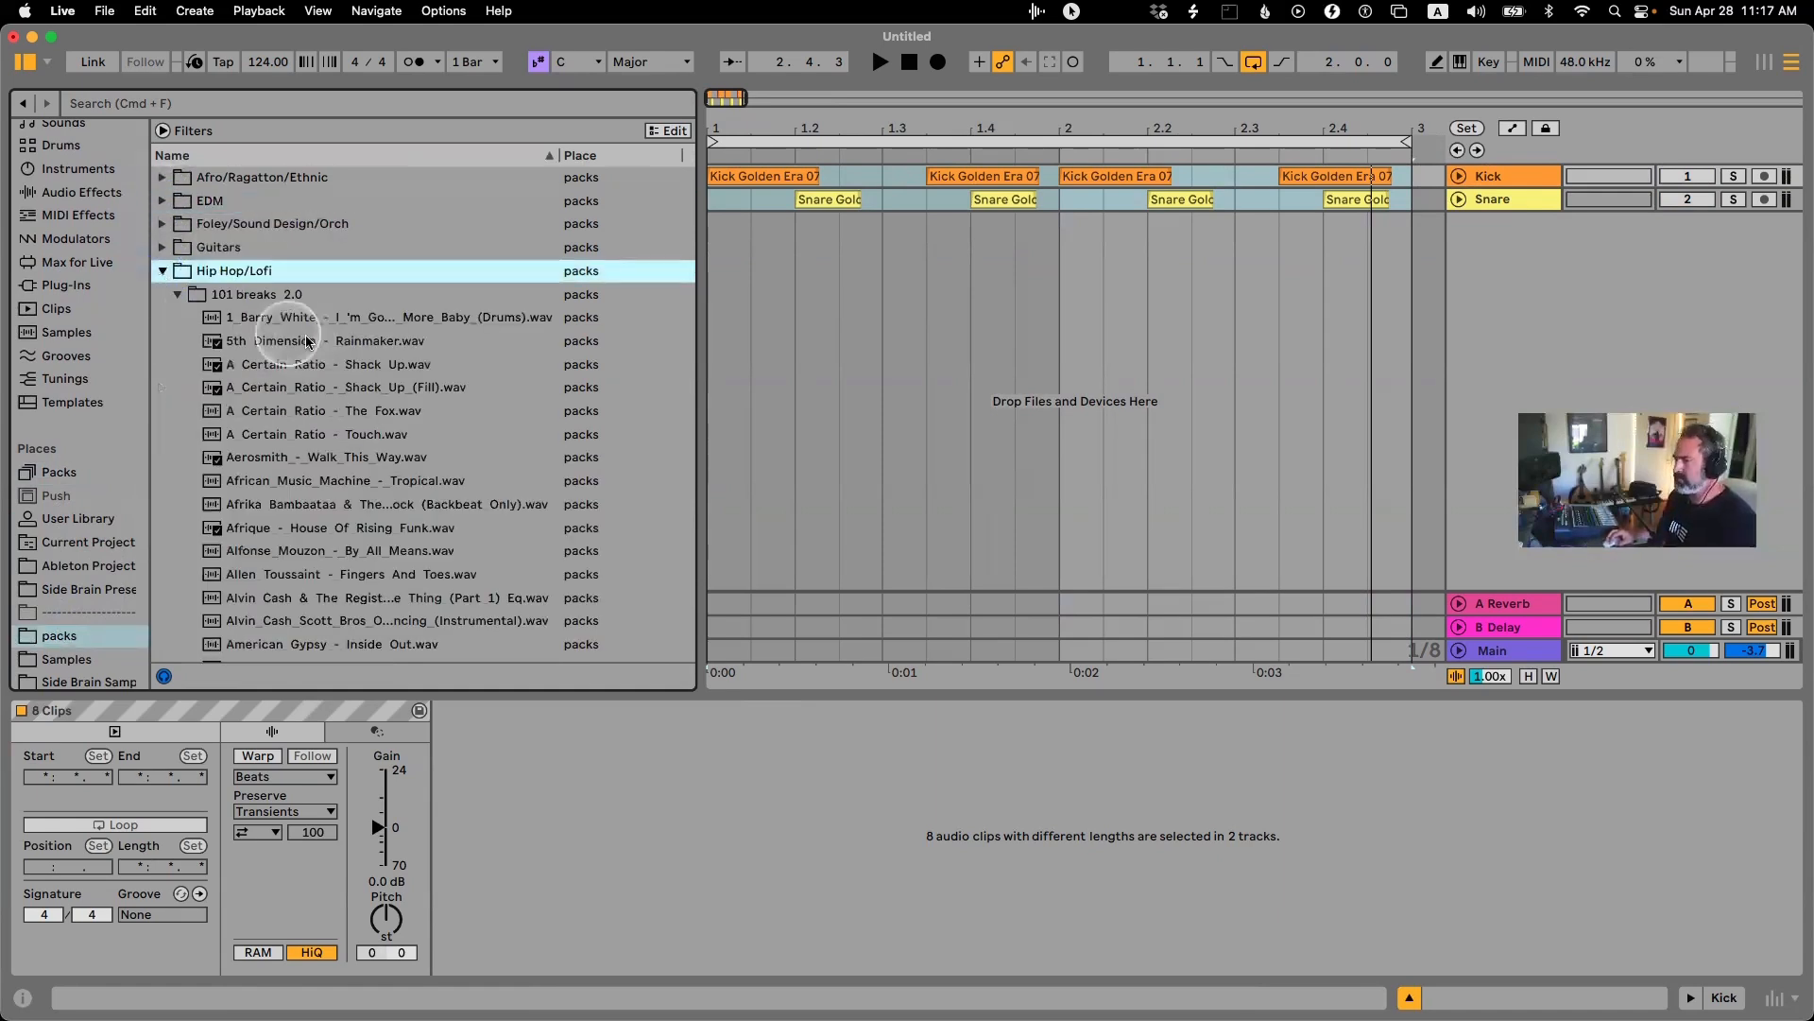
{"action": "scroll", "coordinate": [530, 345], "scroll_direction": "down", "scroll_amount": 15}
{"action": "scroll", "coordinate": [530, 348], "scroll_direction": "down", "scroll_amount": 3}
{"action": "left_click", "coordinate": [513, 333]}
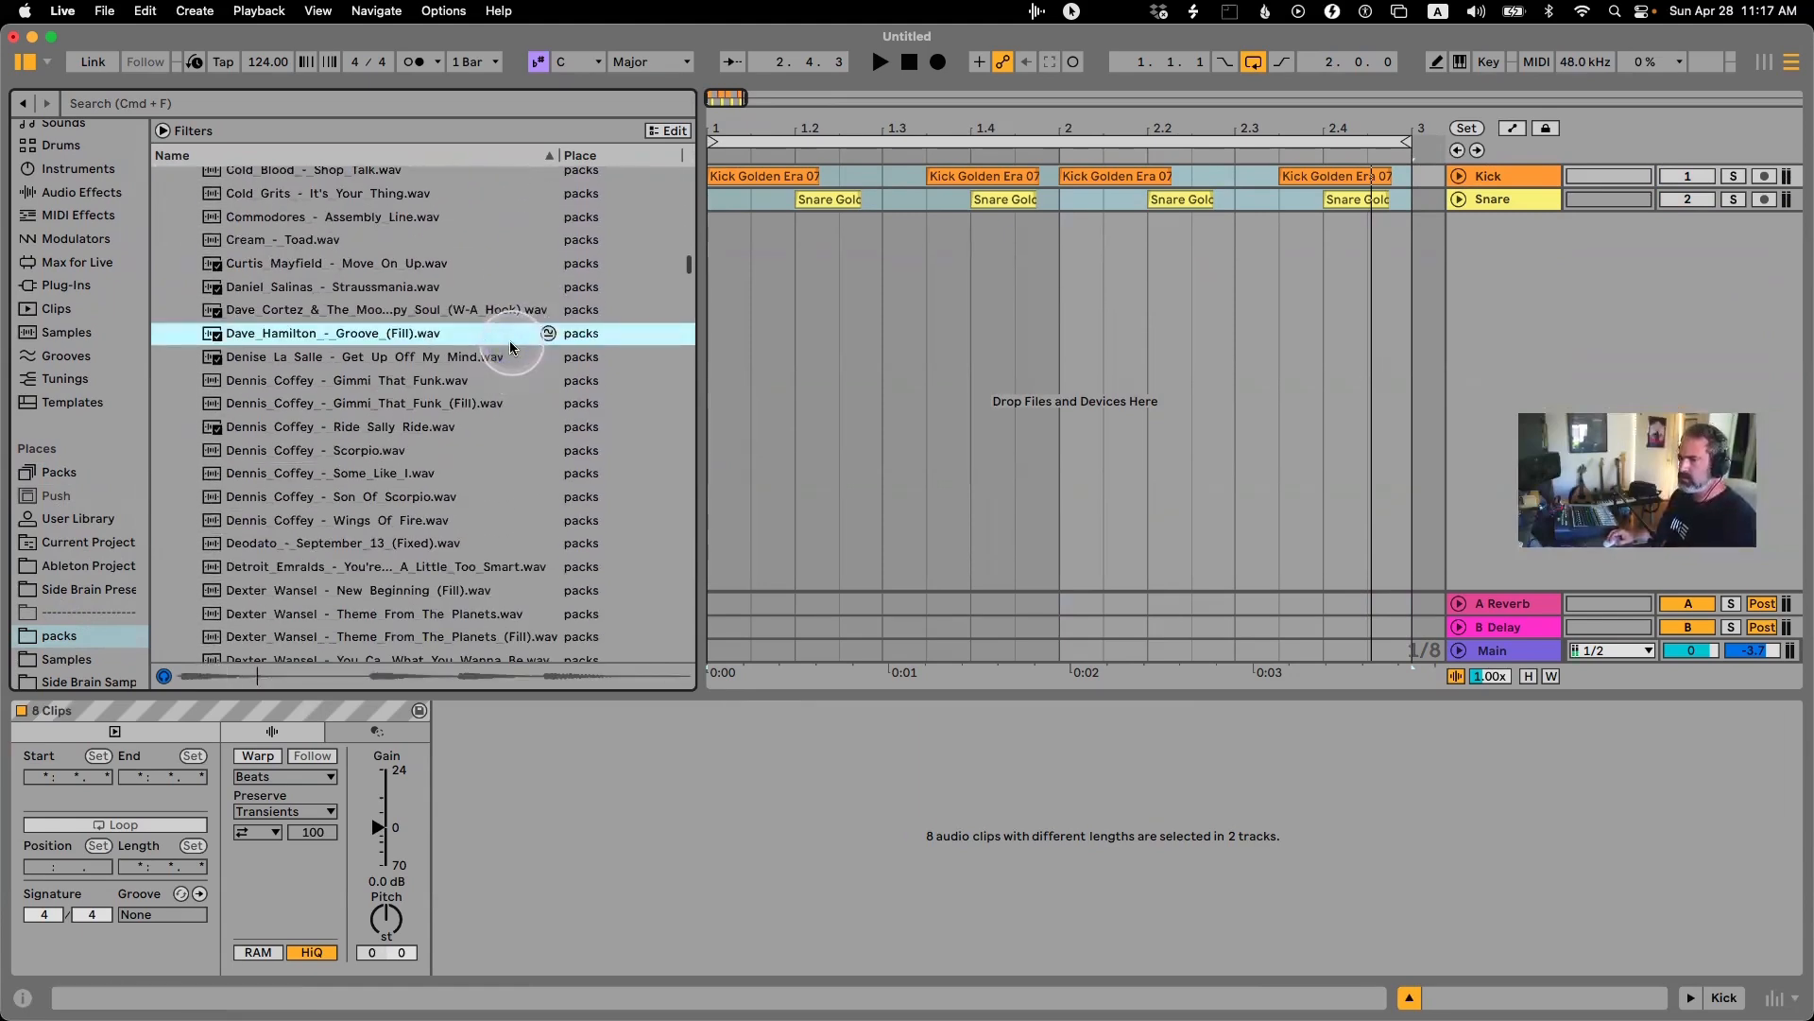
Audition two of the Dennis Coffey breaks and Esther_Williams_-_Last_Night_Changed_It_All.wav.
{"action": "left_click", "coordinate": [502, 406]}
{"action": "left_click", "coordinate": [485, 441]}
{"action": "scroll", "coordinate": [487, 425], "scroll_direction": "down", "scroll_amount": 10}
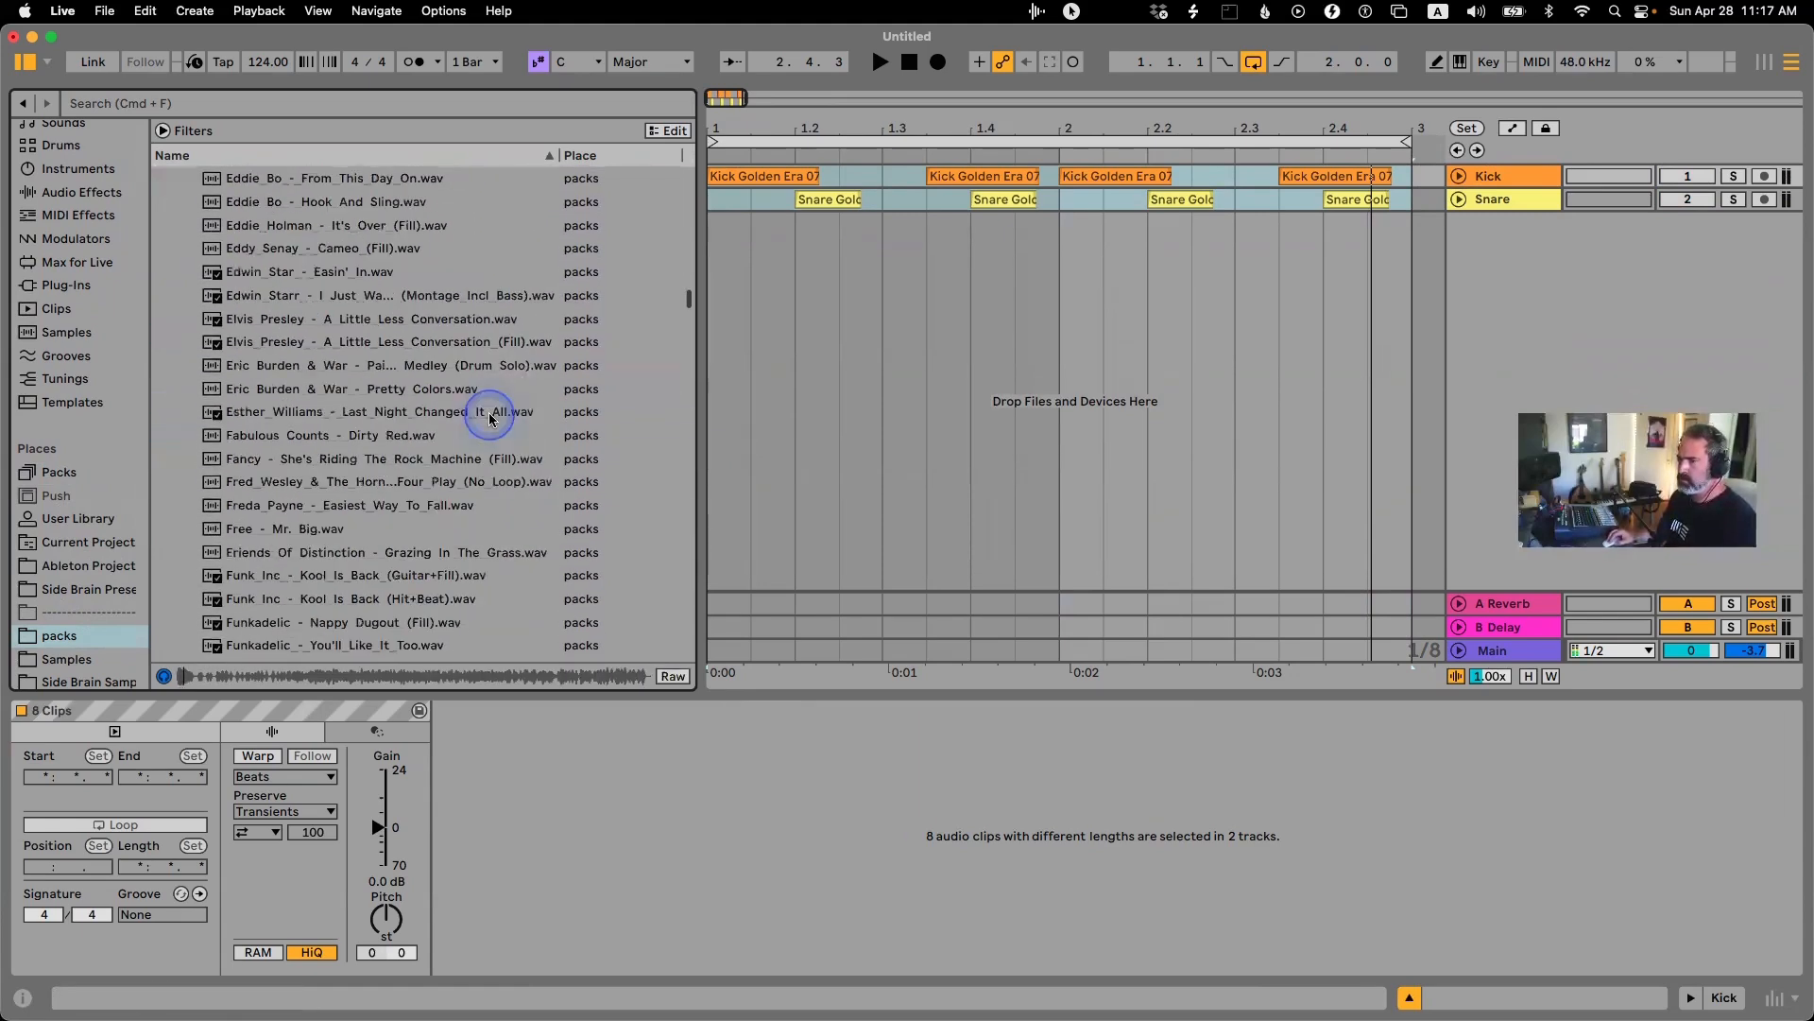
{"action": "left_click", "coordinate": [488, 415]}
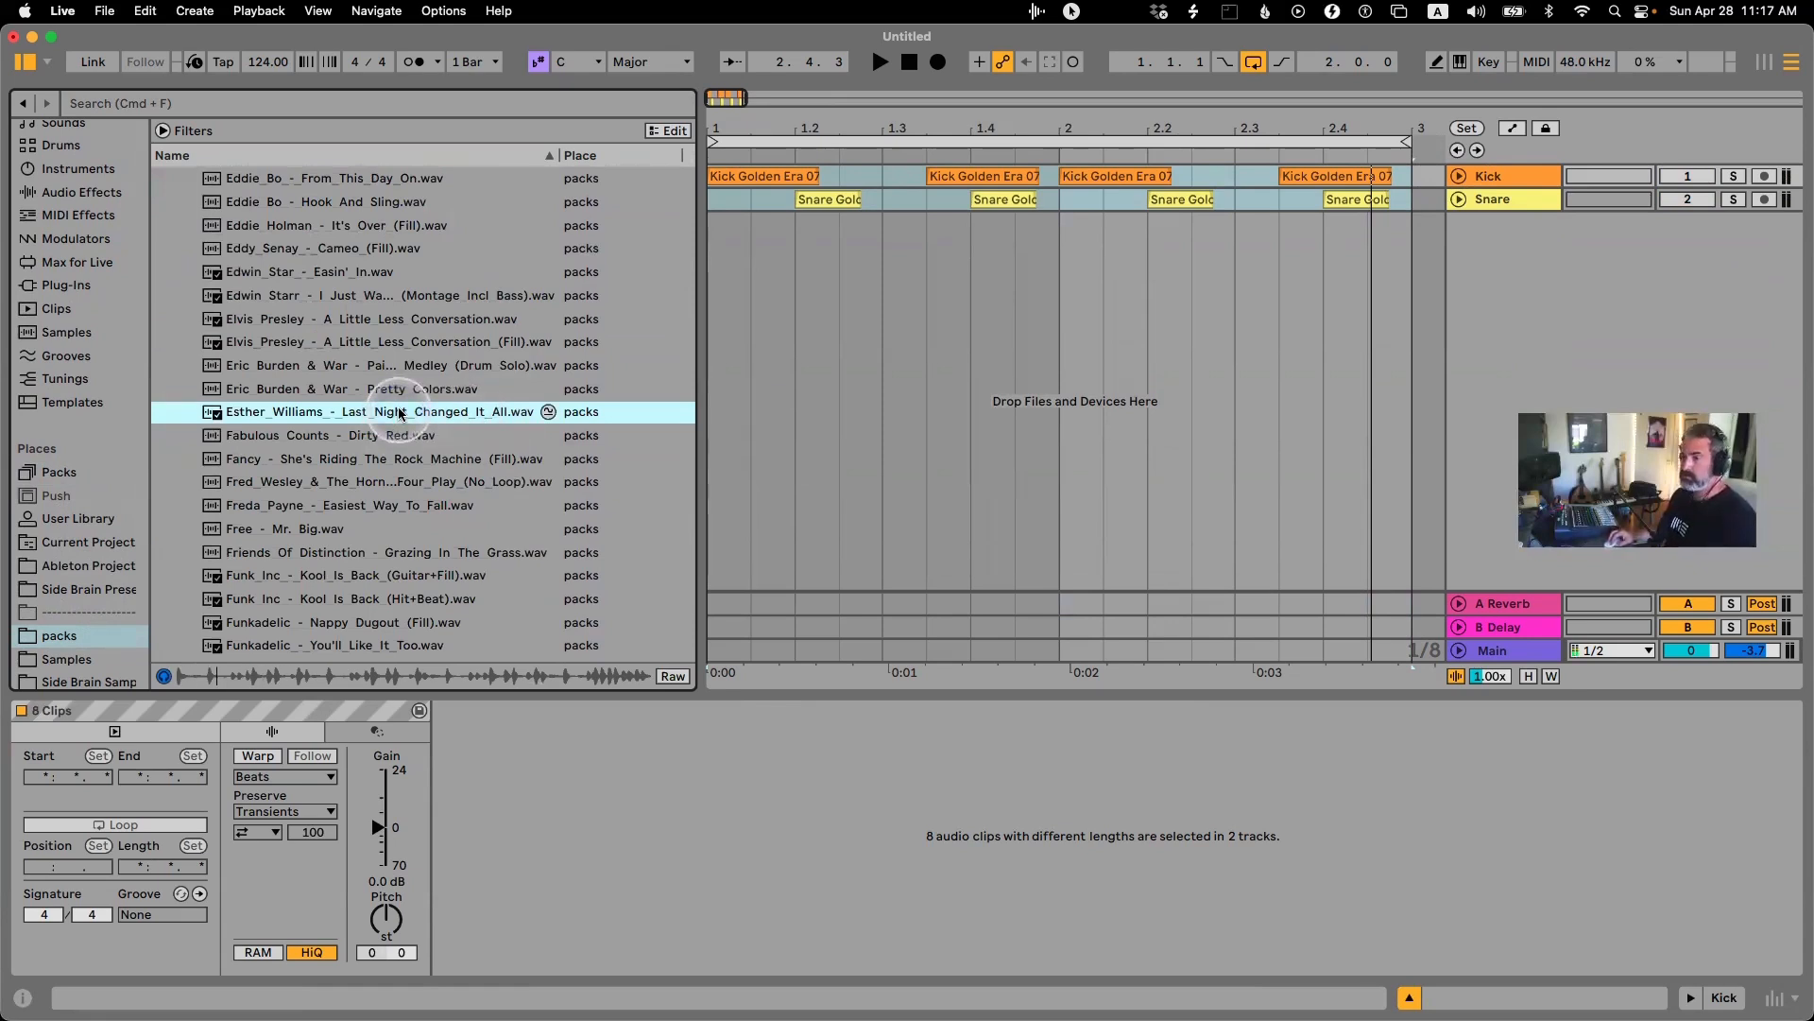
Slice the Esther_Williams break to a new MIDI track per transient, using the Built-in preset with Preserve warped timing off.
{"action": "mouse_move", "coordinate": [399, 413]}
{"action": "left_mouse_down"}
{"action": "mouse_move", "coordinate": [274, 421]}
{"action": "mouse_move", "coordinate": [822, 303]}
{"action": "mouse_move", "coordinate": [726, 268]}
{"action": "mouse_move", "coordinate": [737, 336]}
{"action": "mouse_move", "coordinate": [797, 267]}
{"action": "mouse_move", "coordinate": [406, 454]}
{"action": "mouse_move", "coordinate": [401, 418]}
{"action": "left_mouse_up"}
{"action": "right_click", "coordinate": [367, 421]}
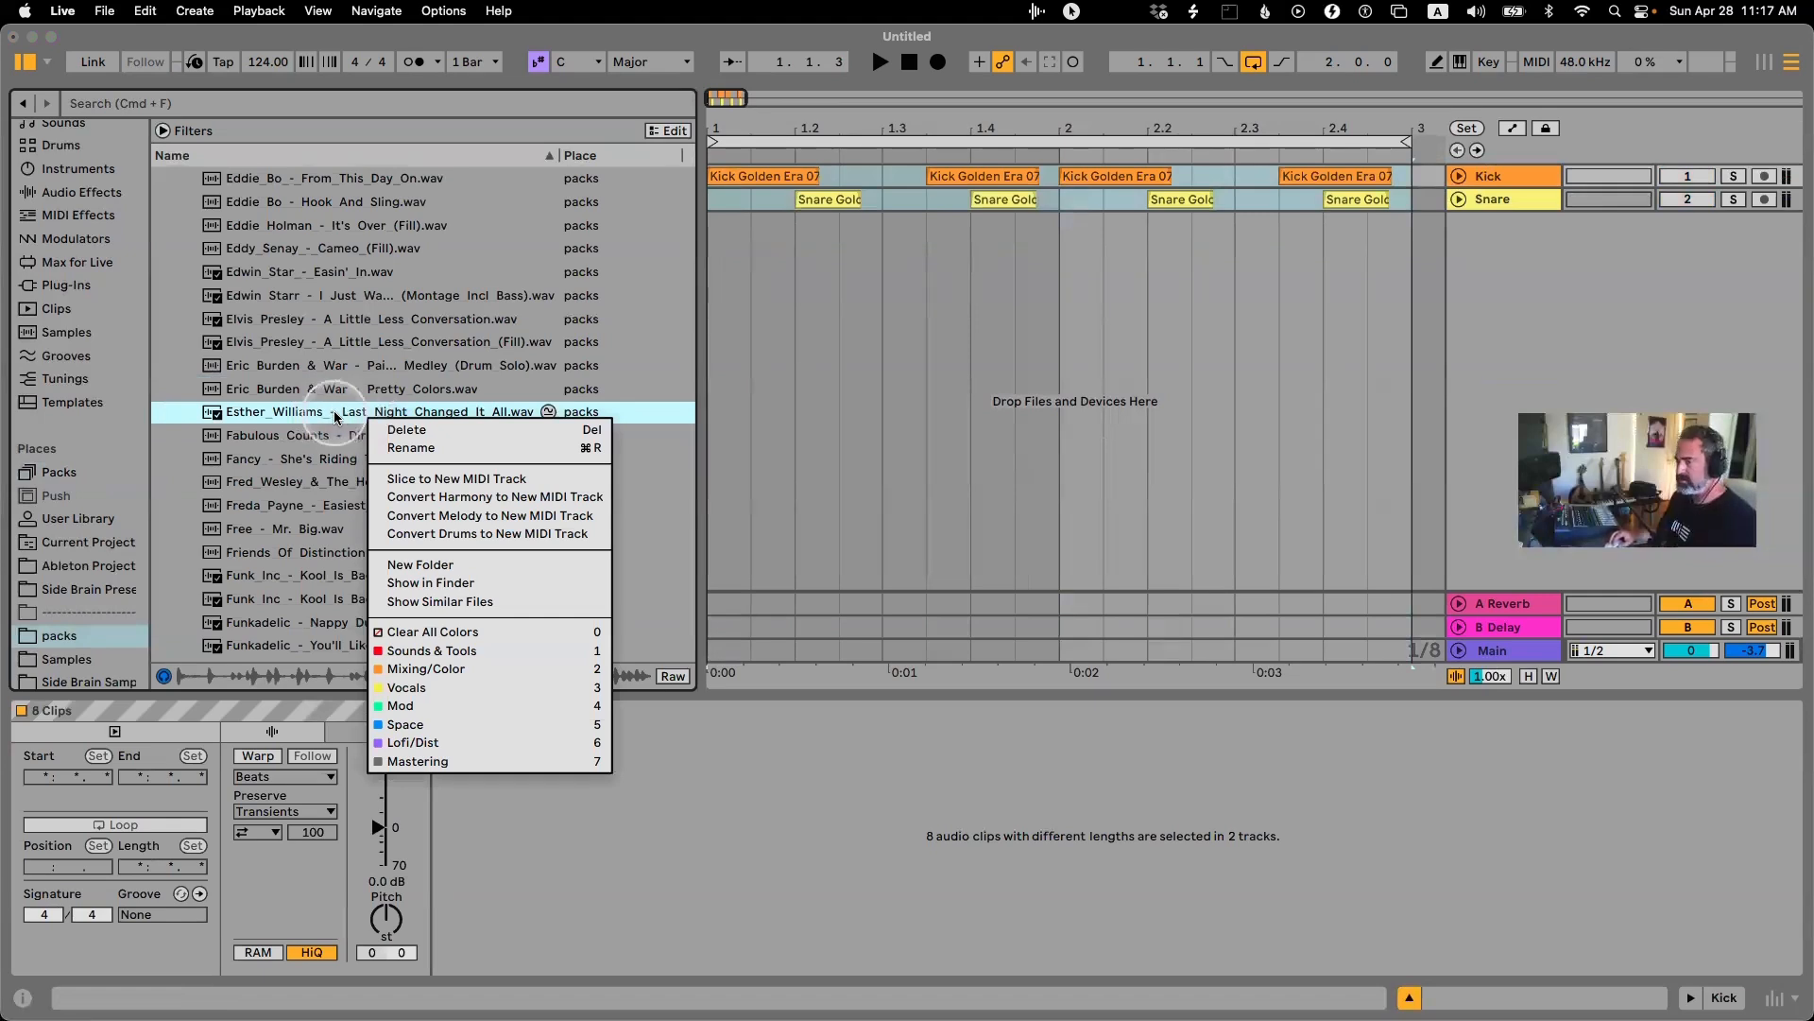
{"action": "left_click", "coordinate": [402, 479]}
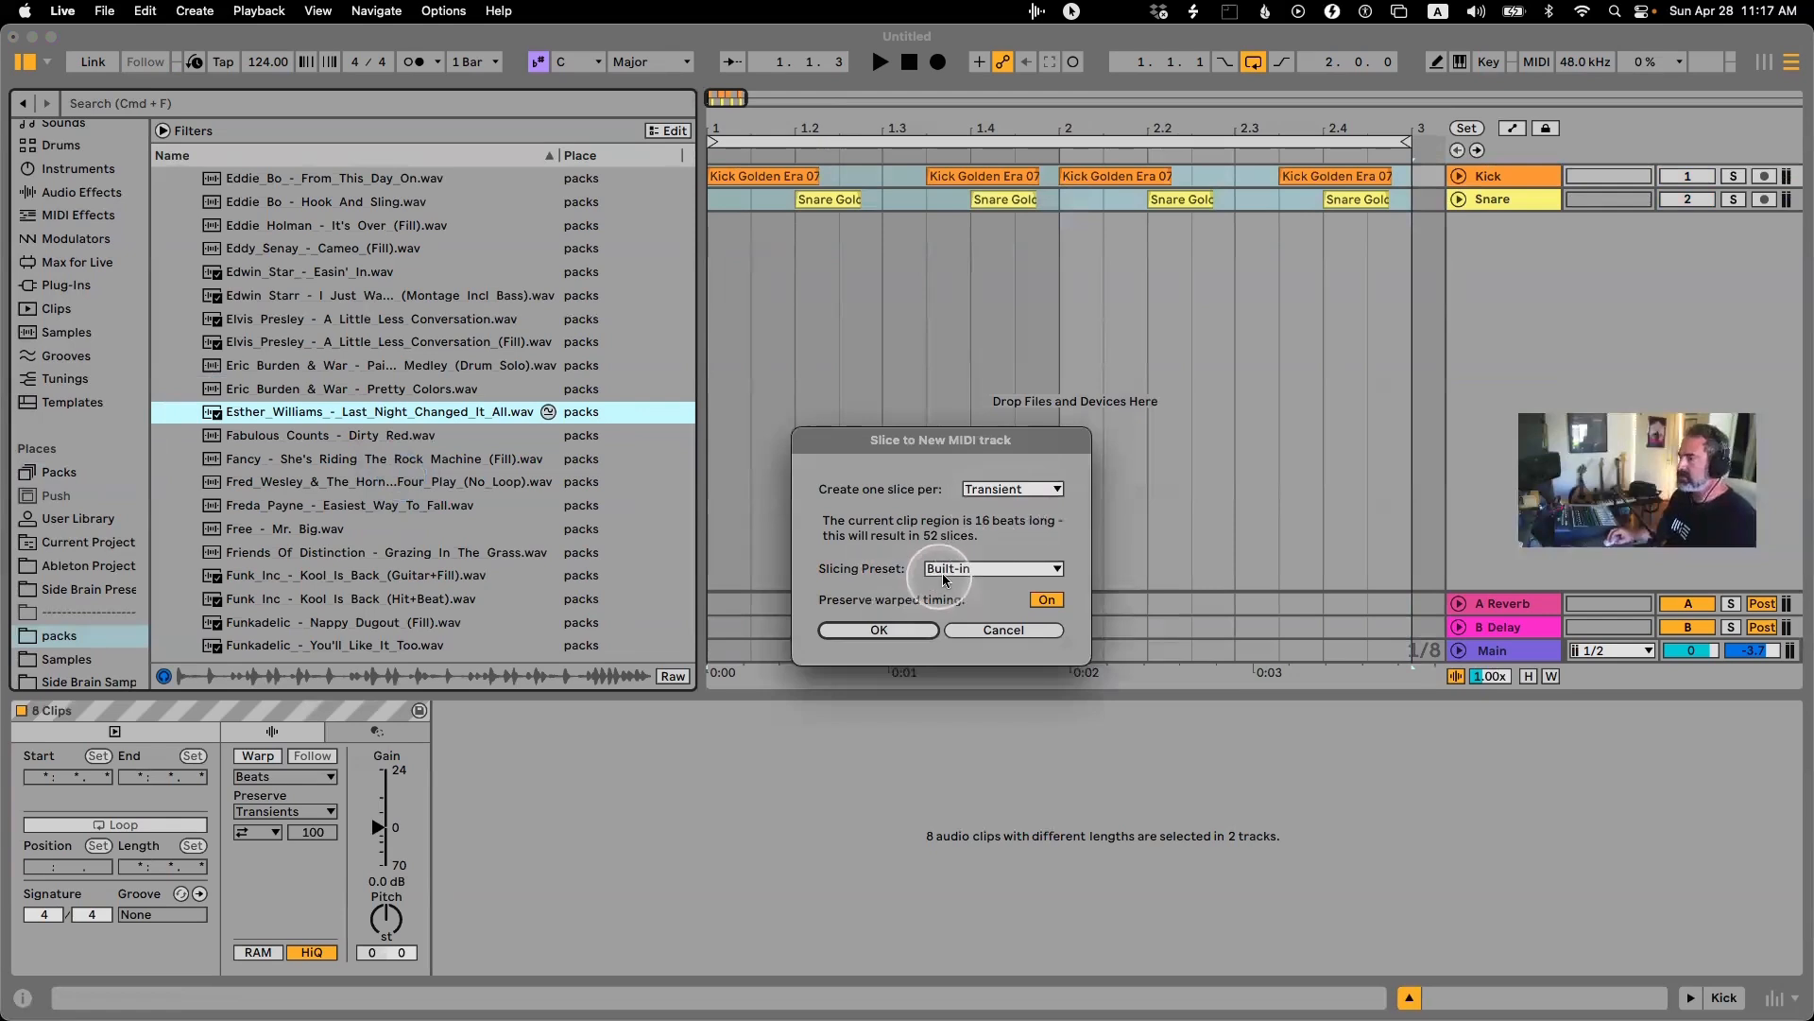
{"action": "left_click", "coordinate": [933, 575]}
{"action": "left_click", "coordinate": [950, 571]}
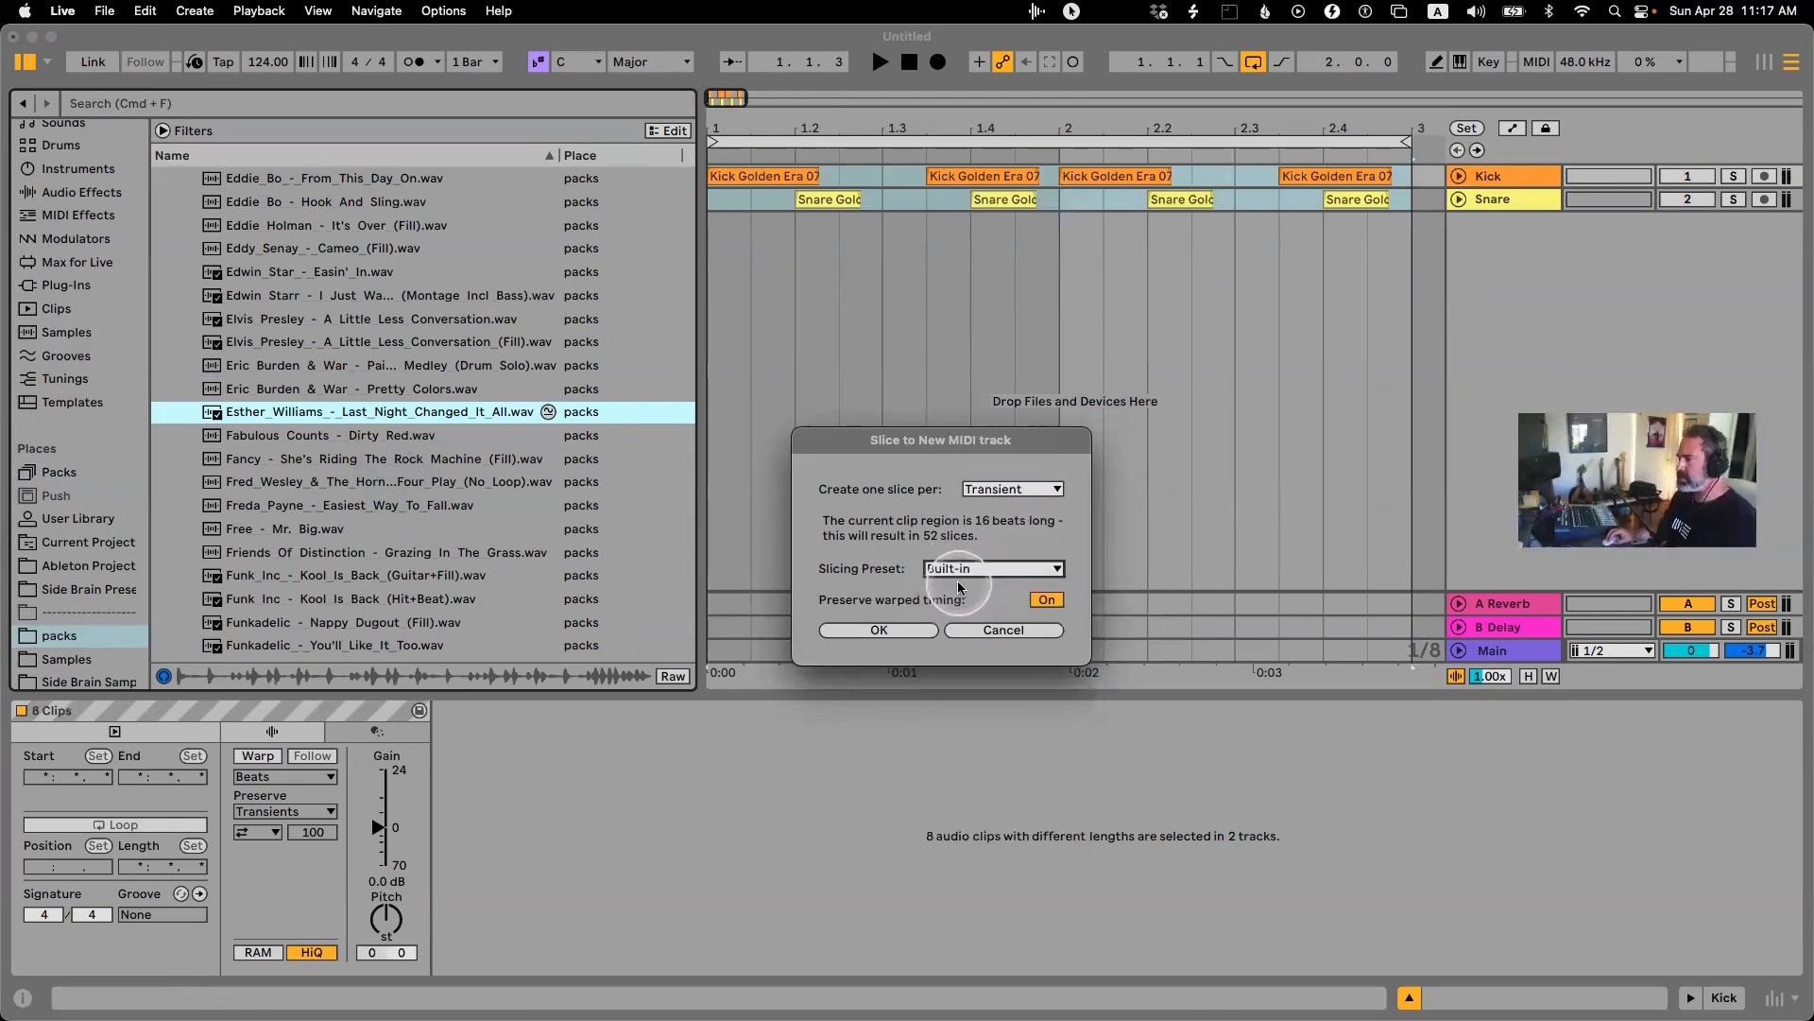
{"action": "left_click", "coordinate": [1049, 599]}
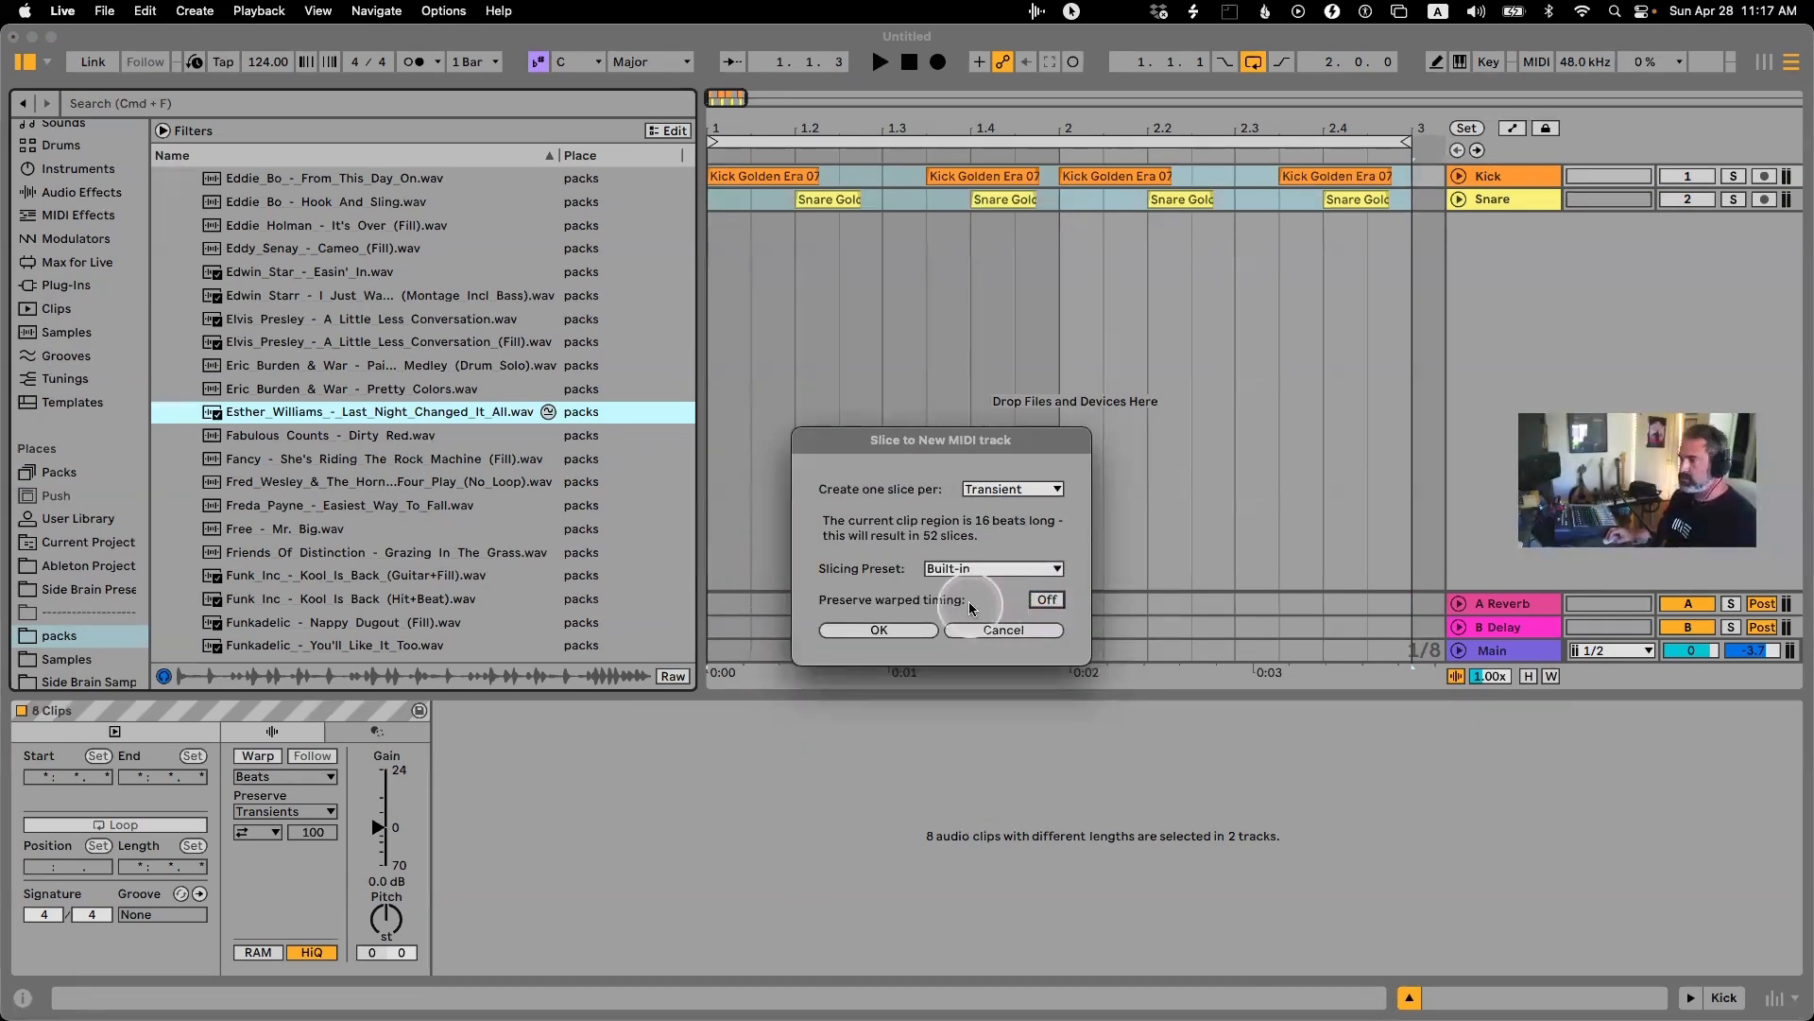
{"action": "left_click", "coordinate": [903, 628]}
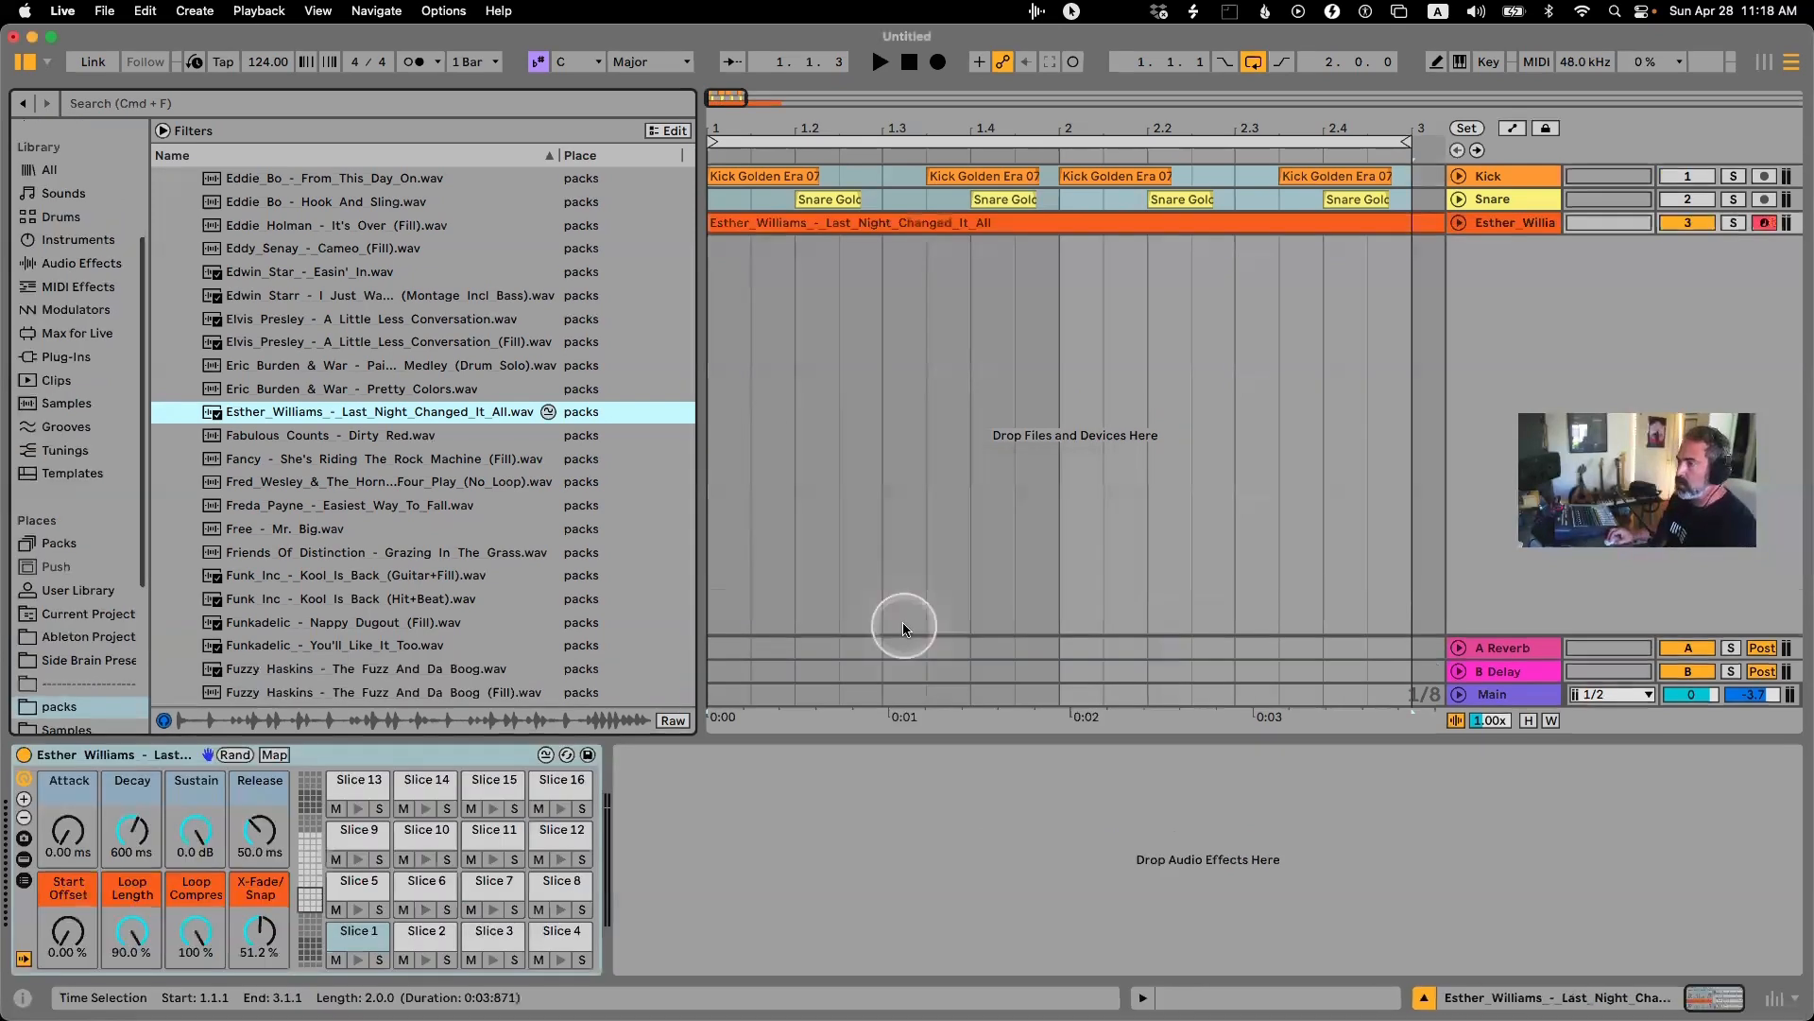
Unfold the Esther_Williams track and show its sliced MIDI clip in an enlarged note editor.
{"action": "left_click", "coordinate": [1438, 319]}
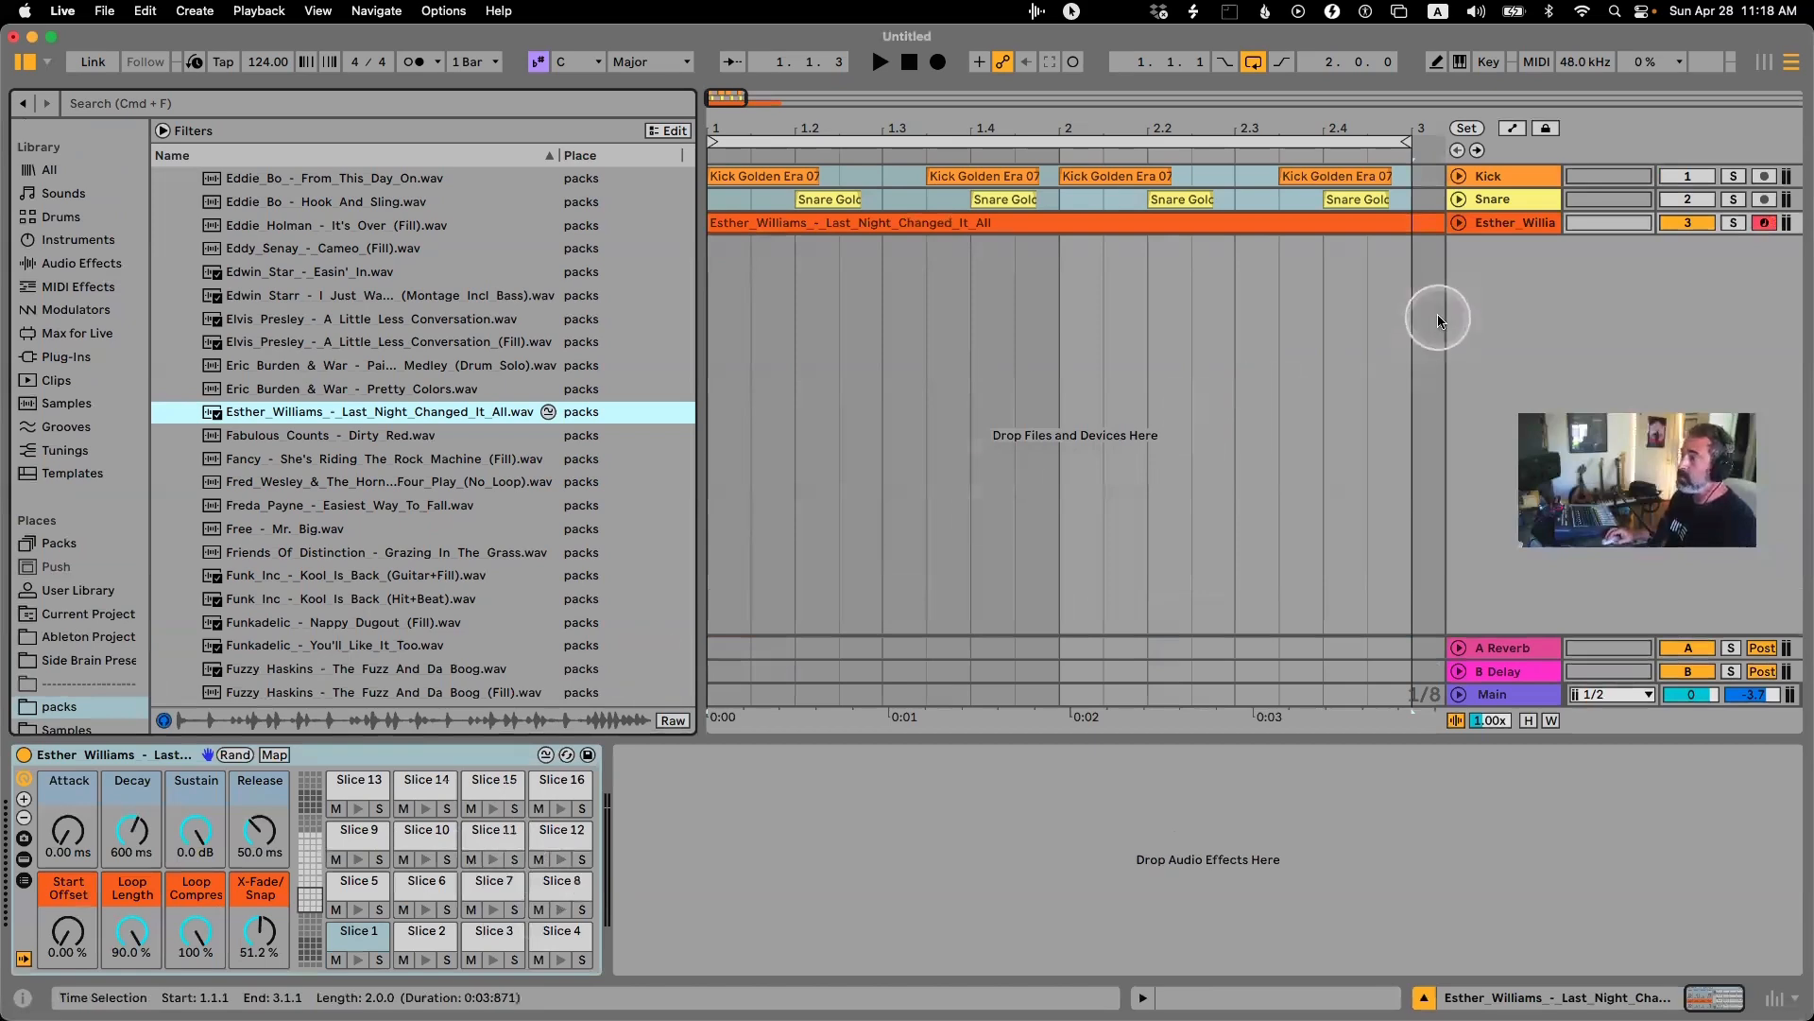
{"action": "left_click", "coordinate": [1458, 223]}
{"action": "left_click", "coordinate": [994, 224]}
{"action": "double_click", "coordinate": [994, 224]}
{"action": "left_click_drag", "start_coordinate": [987, 683], "coordinate": [952, 329]}
{"action": "scroll", "coordinate": [1312, 571], "scroll_direction": "down", "scroll_amount": 5}
{"action": "scroll", "coordinate": [1312, 571], "scroll_direction": "up", "scroll_amount": 4}
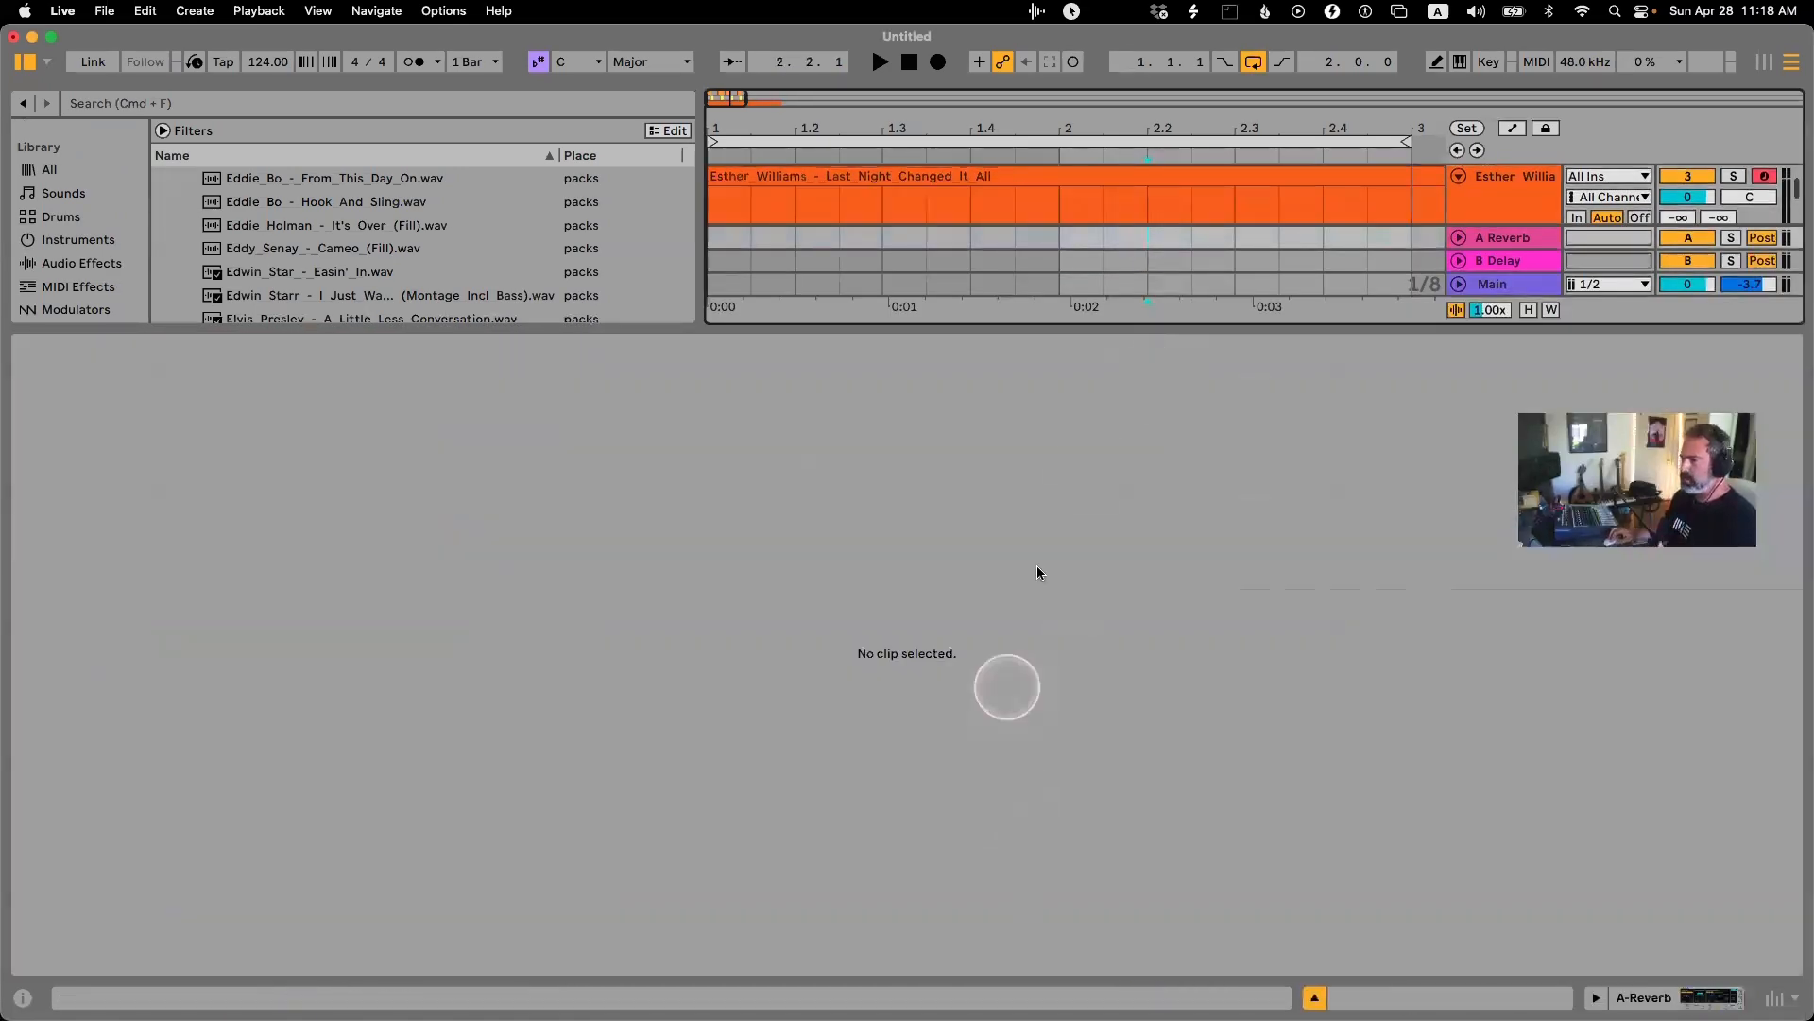
{"action": "left_click", "coordinate": [1062, 180]}
{"action": "scroll", "coordinate": [971, 803], "scroll_direction": "down", "scroll_amount": 5}
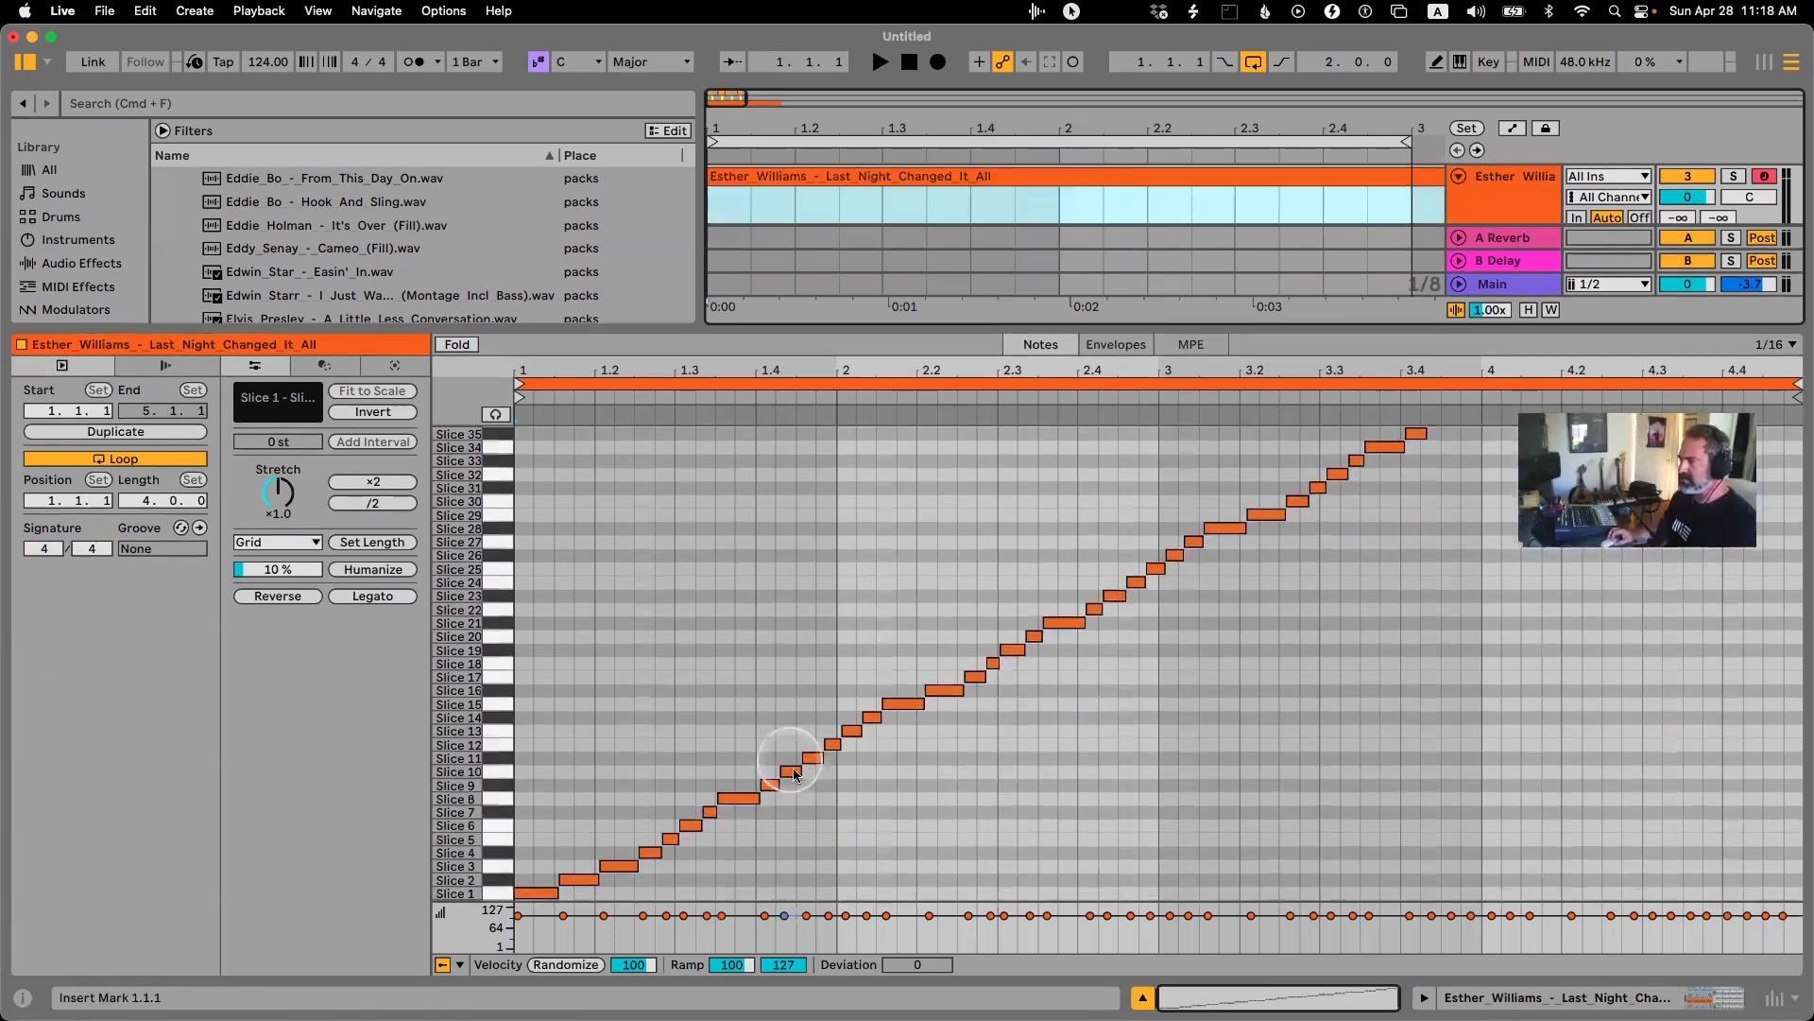
Close the note editor and delete the sliced MIDI clip from the Esther_Williams track.
{"action": "left_click_drag", "start_coordinate": [793, 627], "coordinate": [1006, 794]}
{"action": "key", "text": "Down"}
{"action": "key", "text": "Down"}
{"action": "key", "text": "Down"}
{"action": "key", "text": "Down"}
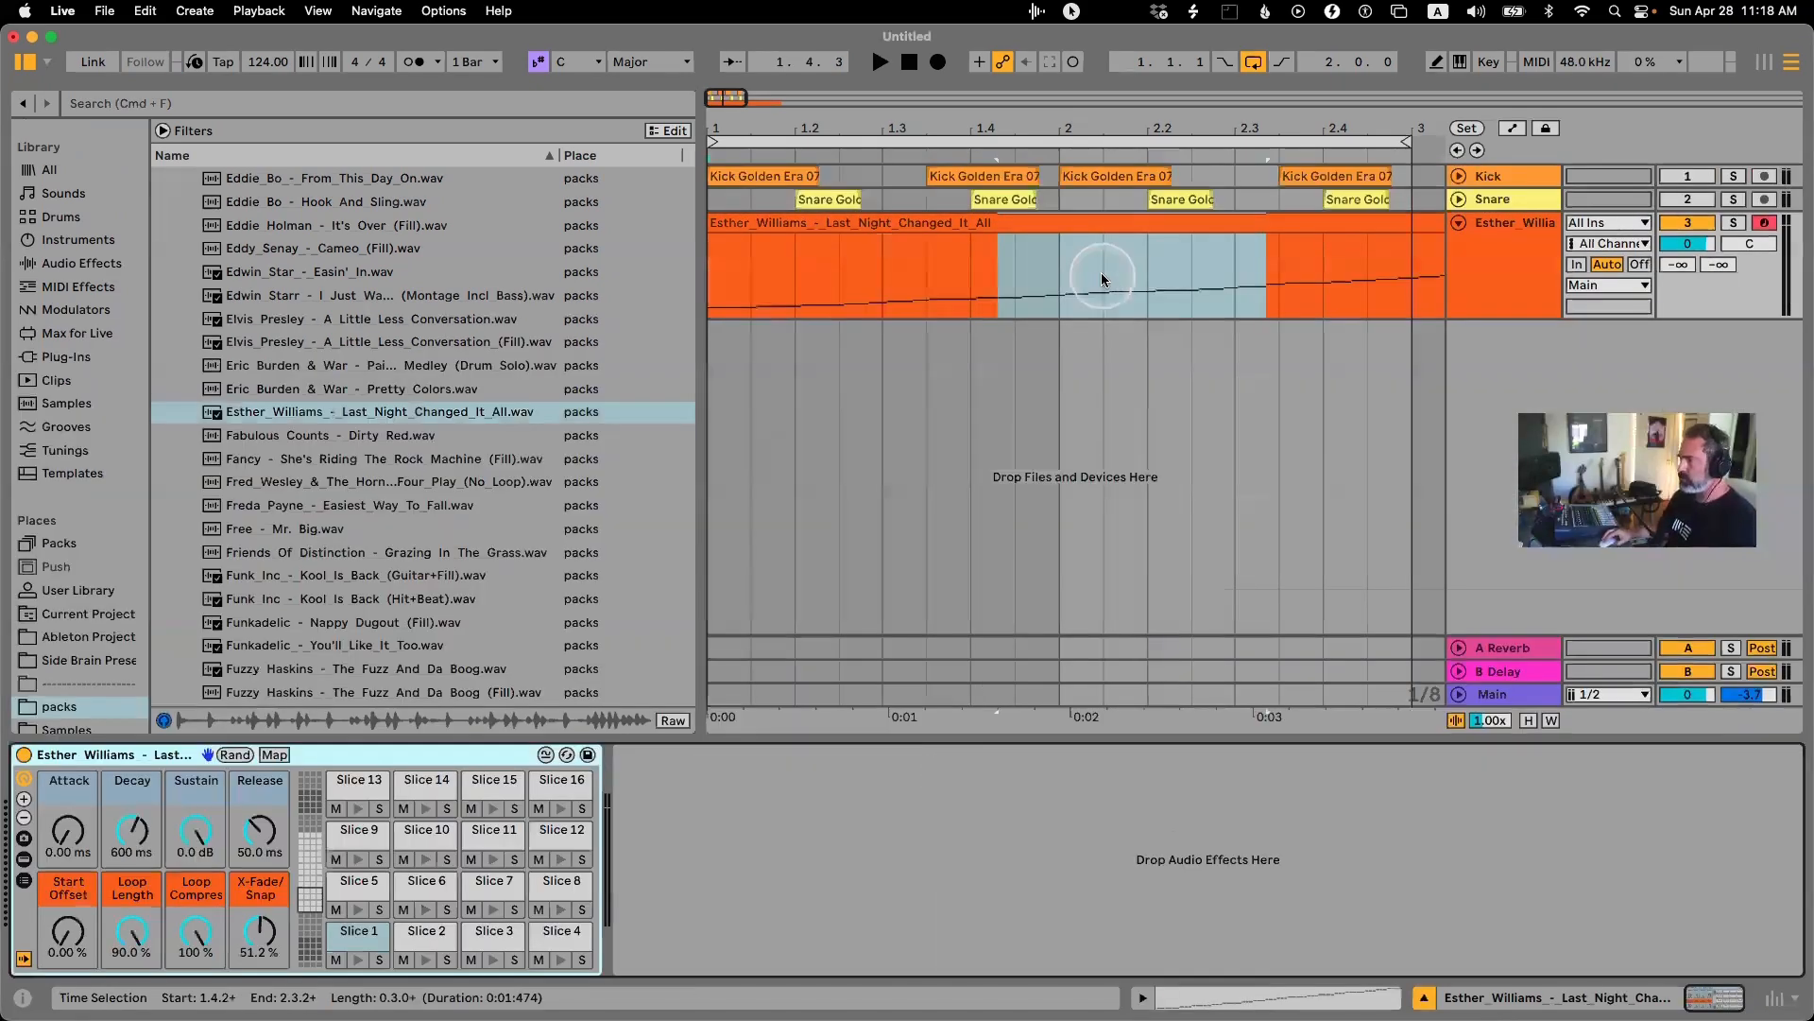
{"action": "left_click", "coordinate": [1102, 272]}
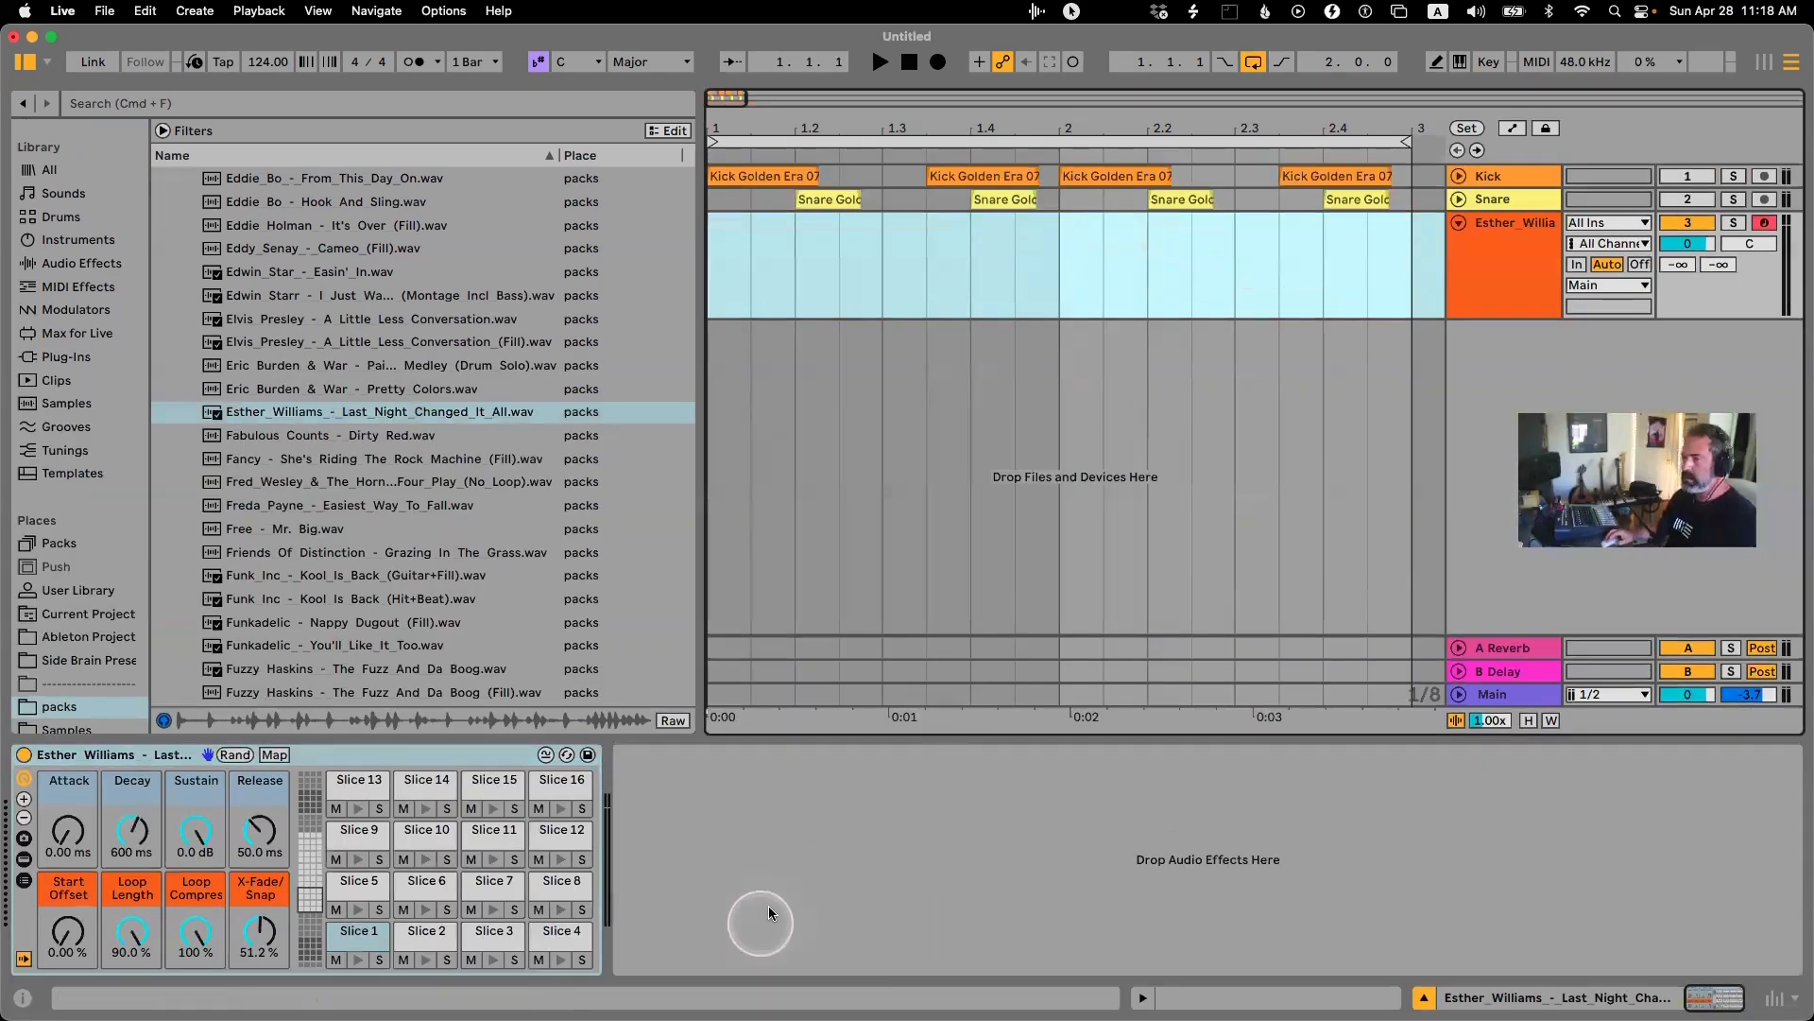
Audition several of the first ten slices of the Esther Williams break on the drum rack pads.
{"action": "left_click", "coordinate": [355, 928]}
{"action": "left_click", "coordinate": [355, 960]}
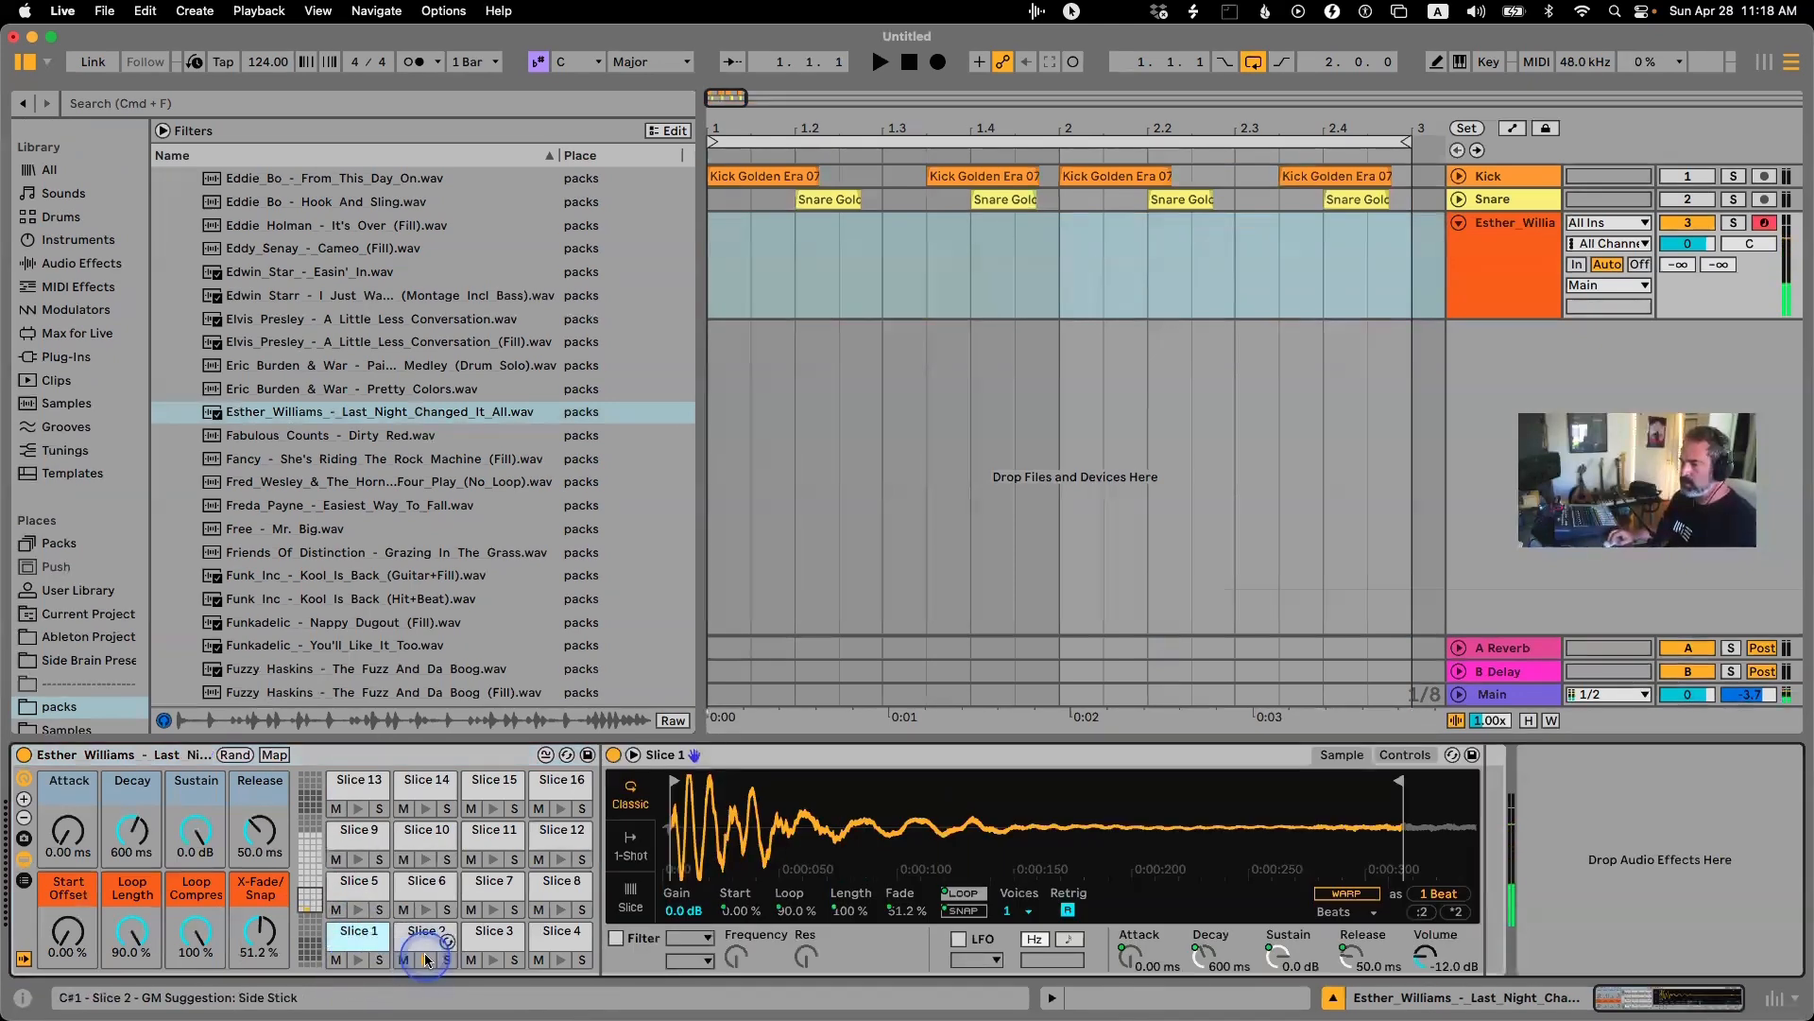
{"action": "left_click", "coordinate": [490, 959]}
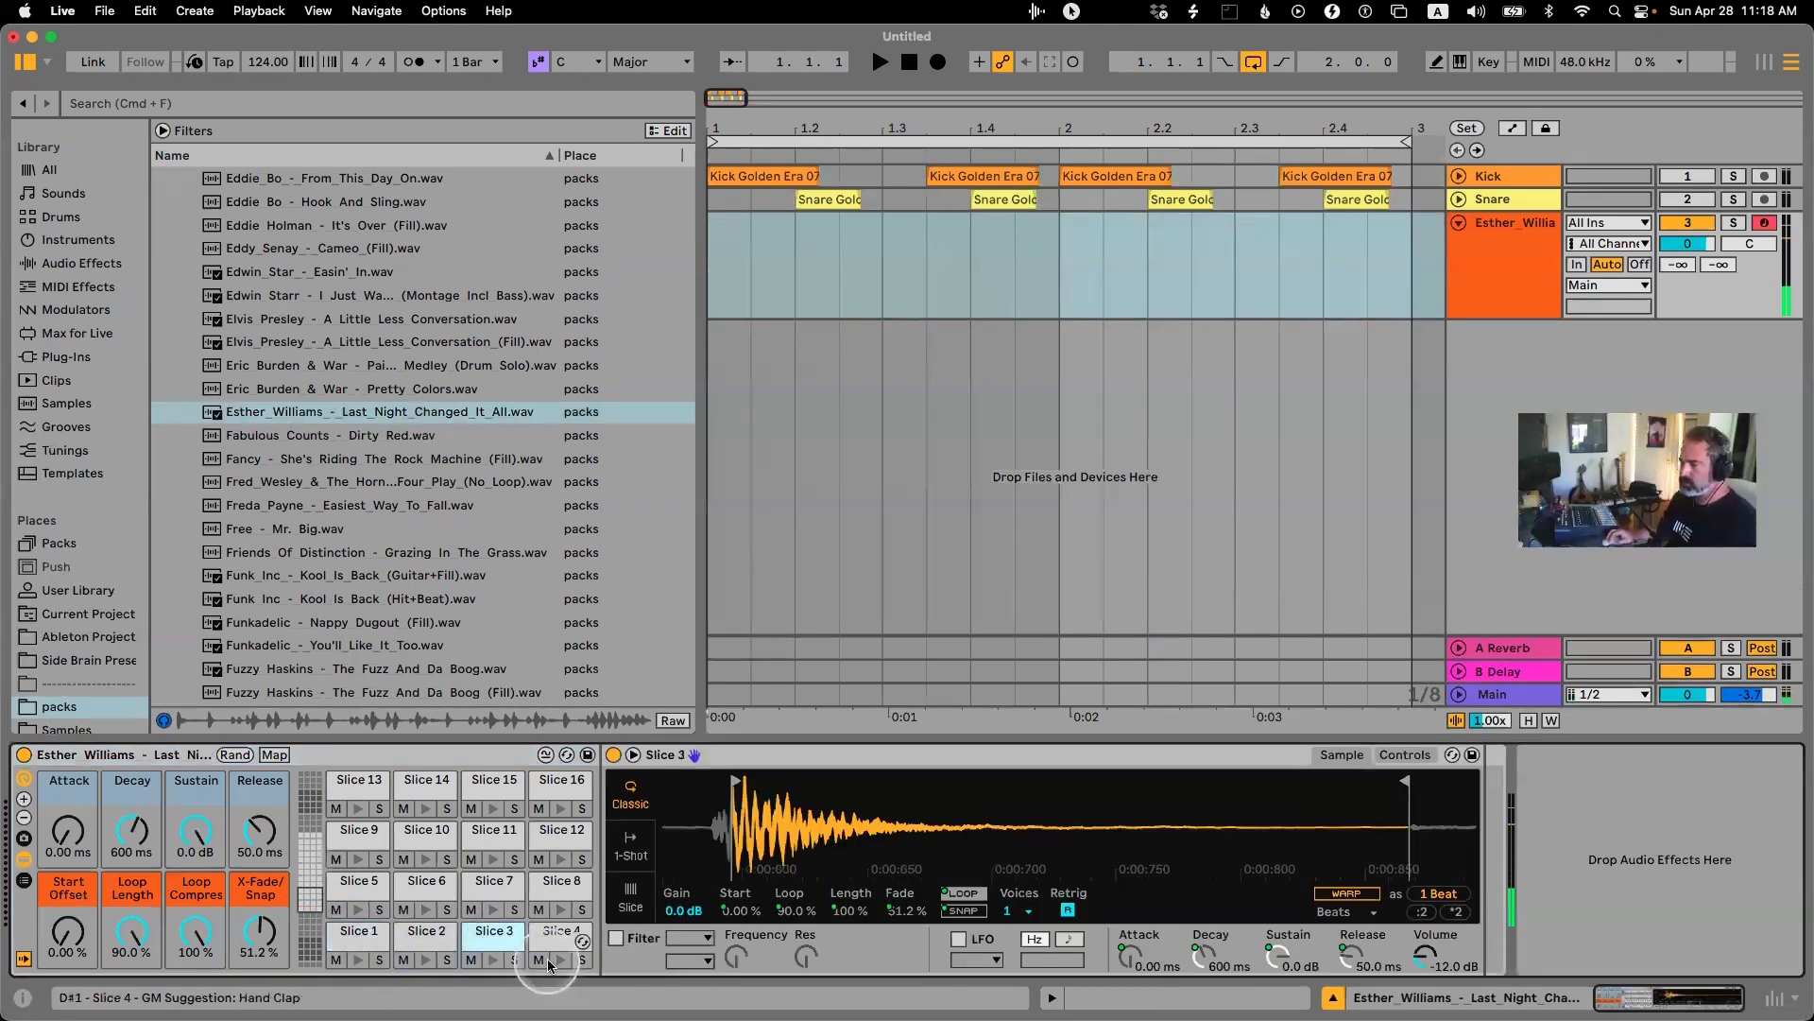
{"action": "left_click", "coordinate": [560, 909]}
{"action": "left_click", "coordinate": [493, 909]}
{"action": "left_click", "coordinate": [426, 909]}
{"action": "left_click", "coordinate": [427, 860]}
Audition the Slice 6 pad again and rename it Cow.
{"action": "left_click", "coordinate": [425, 910]}
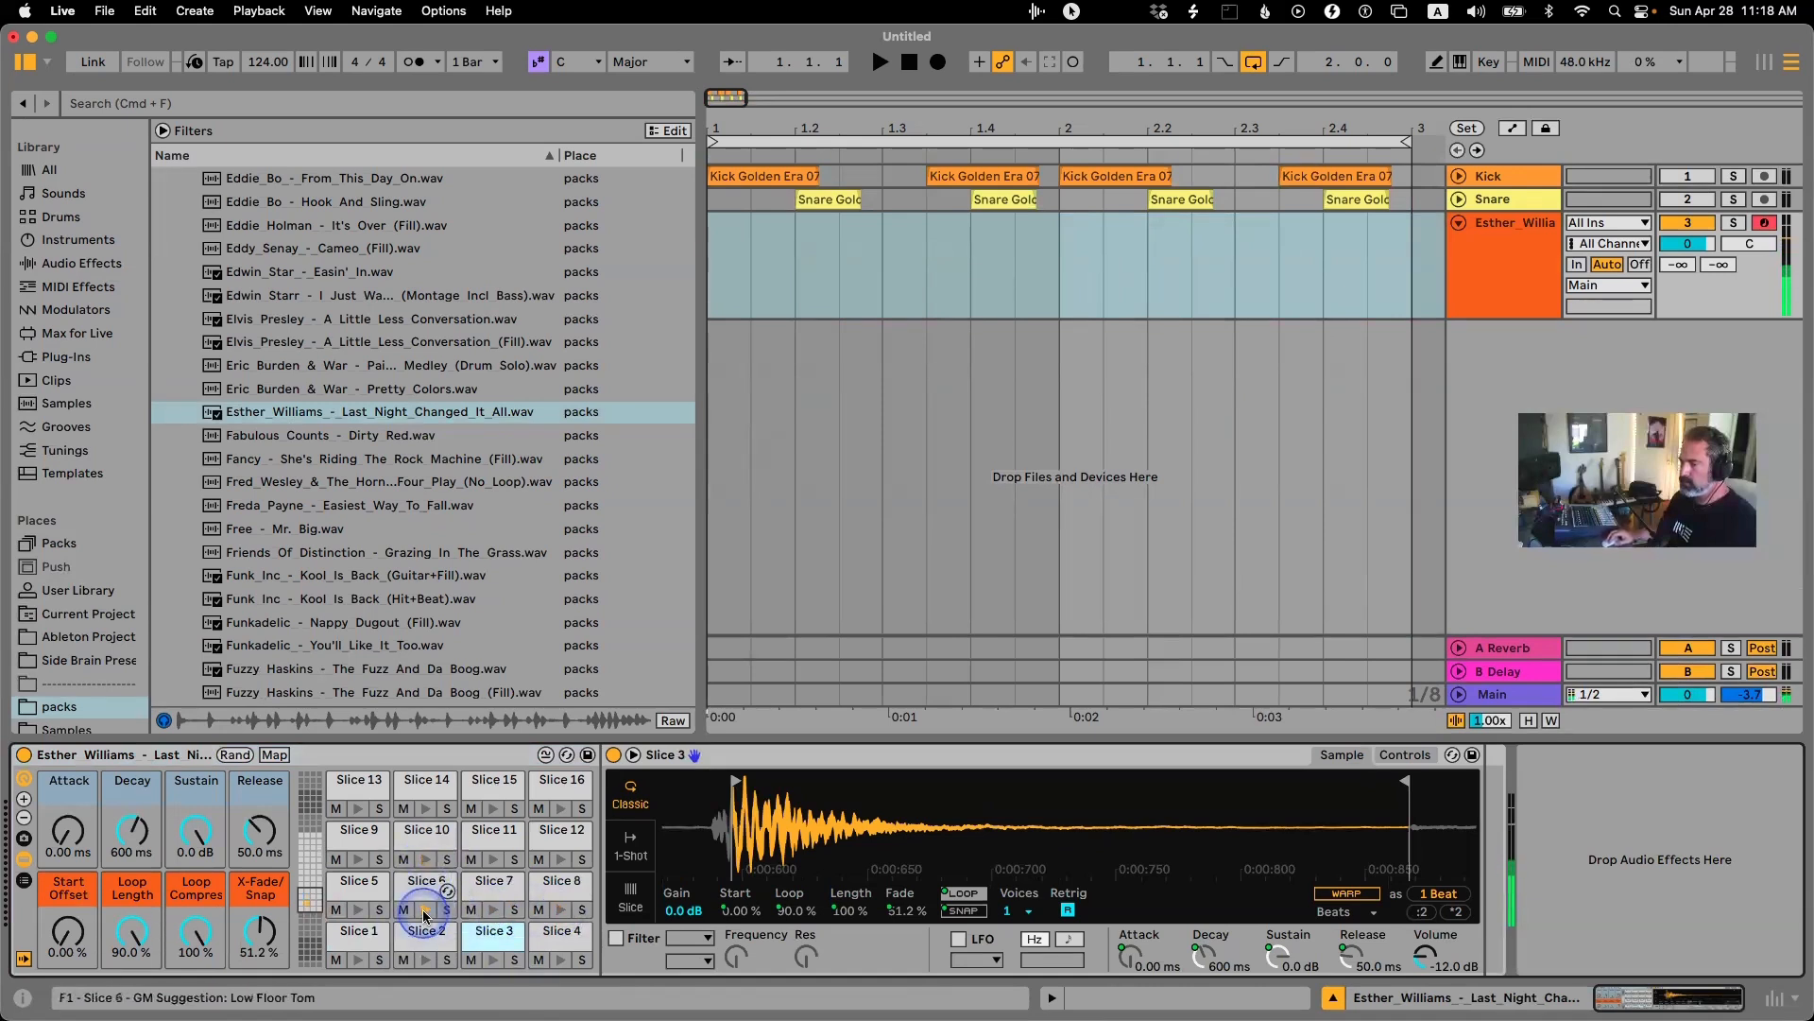
{"action": "left_click", "coordinate": [428, 886]}
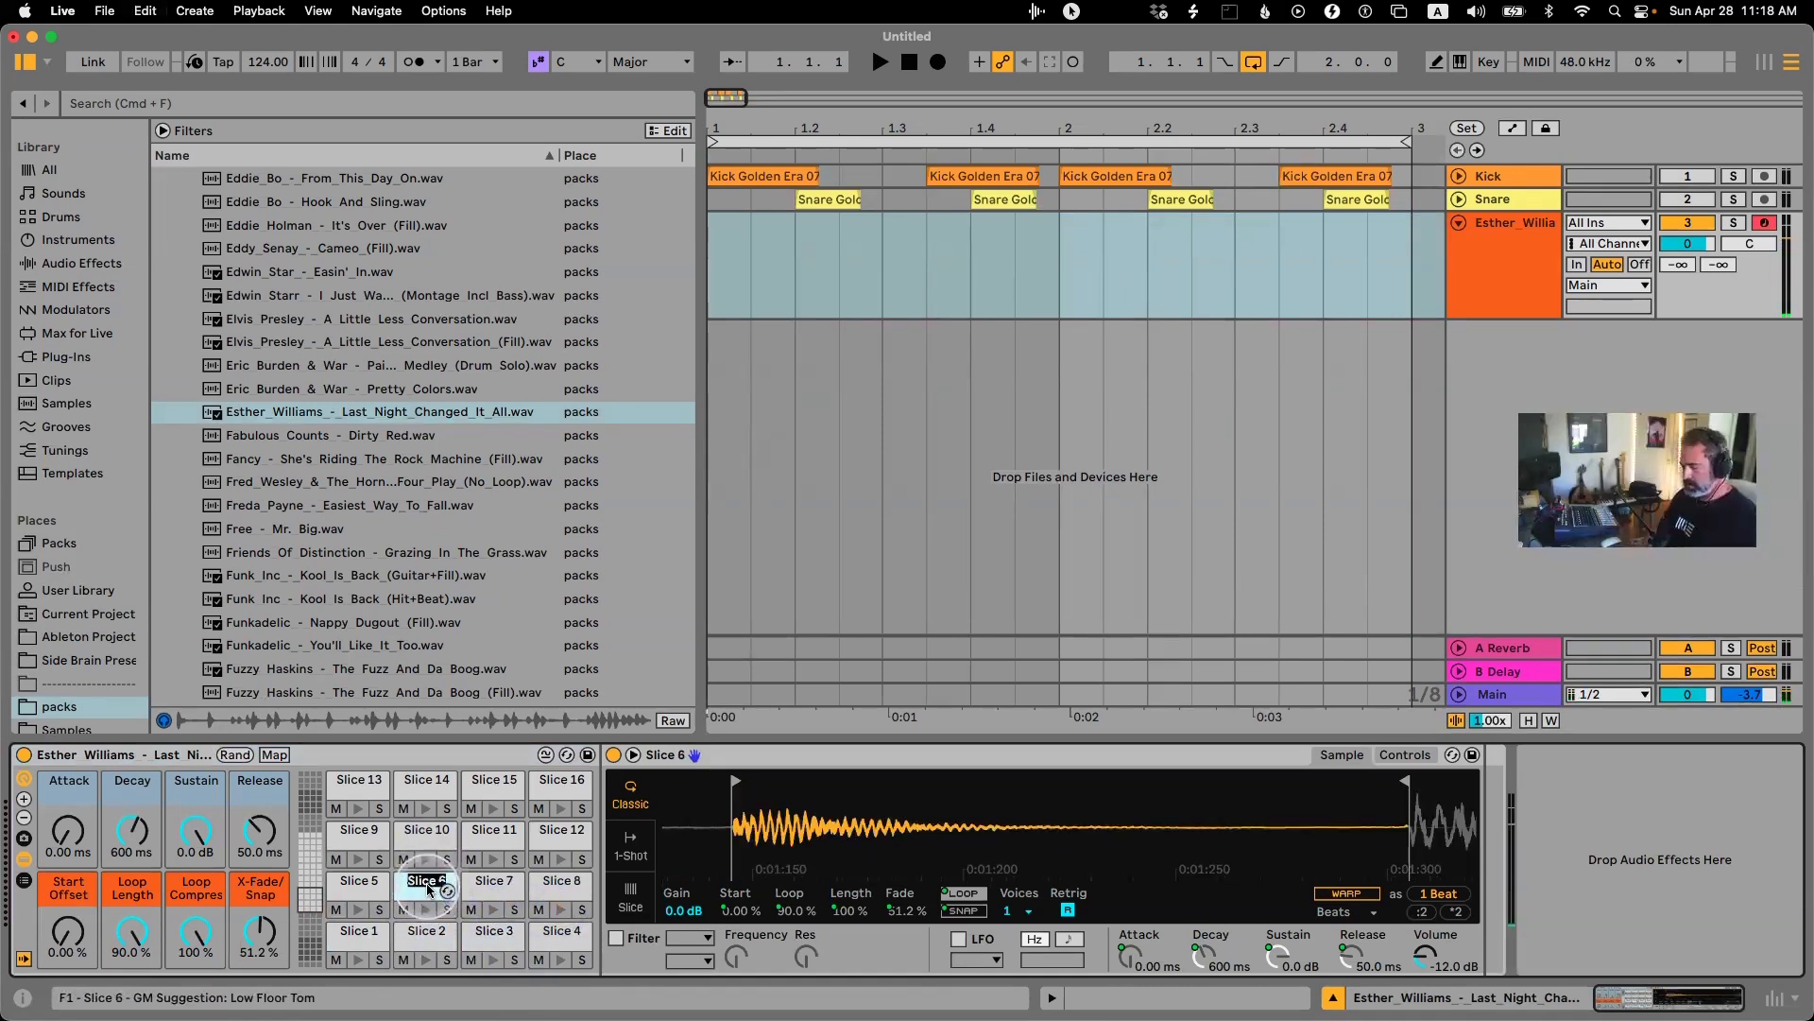
{"action": "key", "text": "Return"}
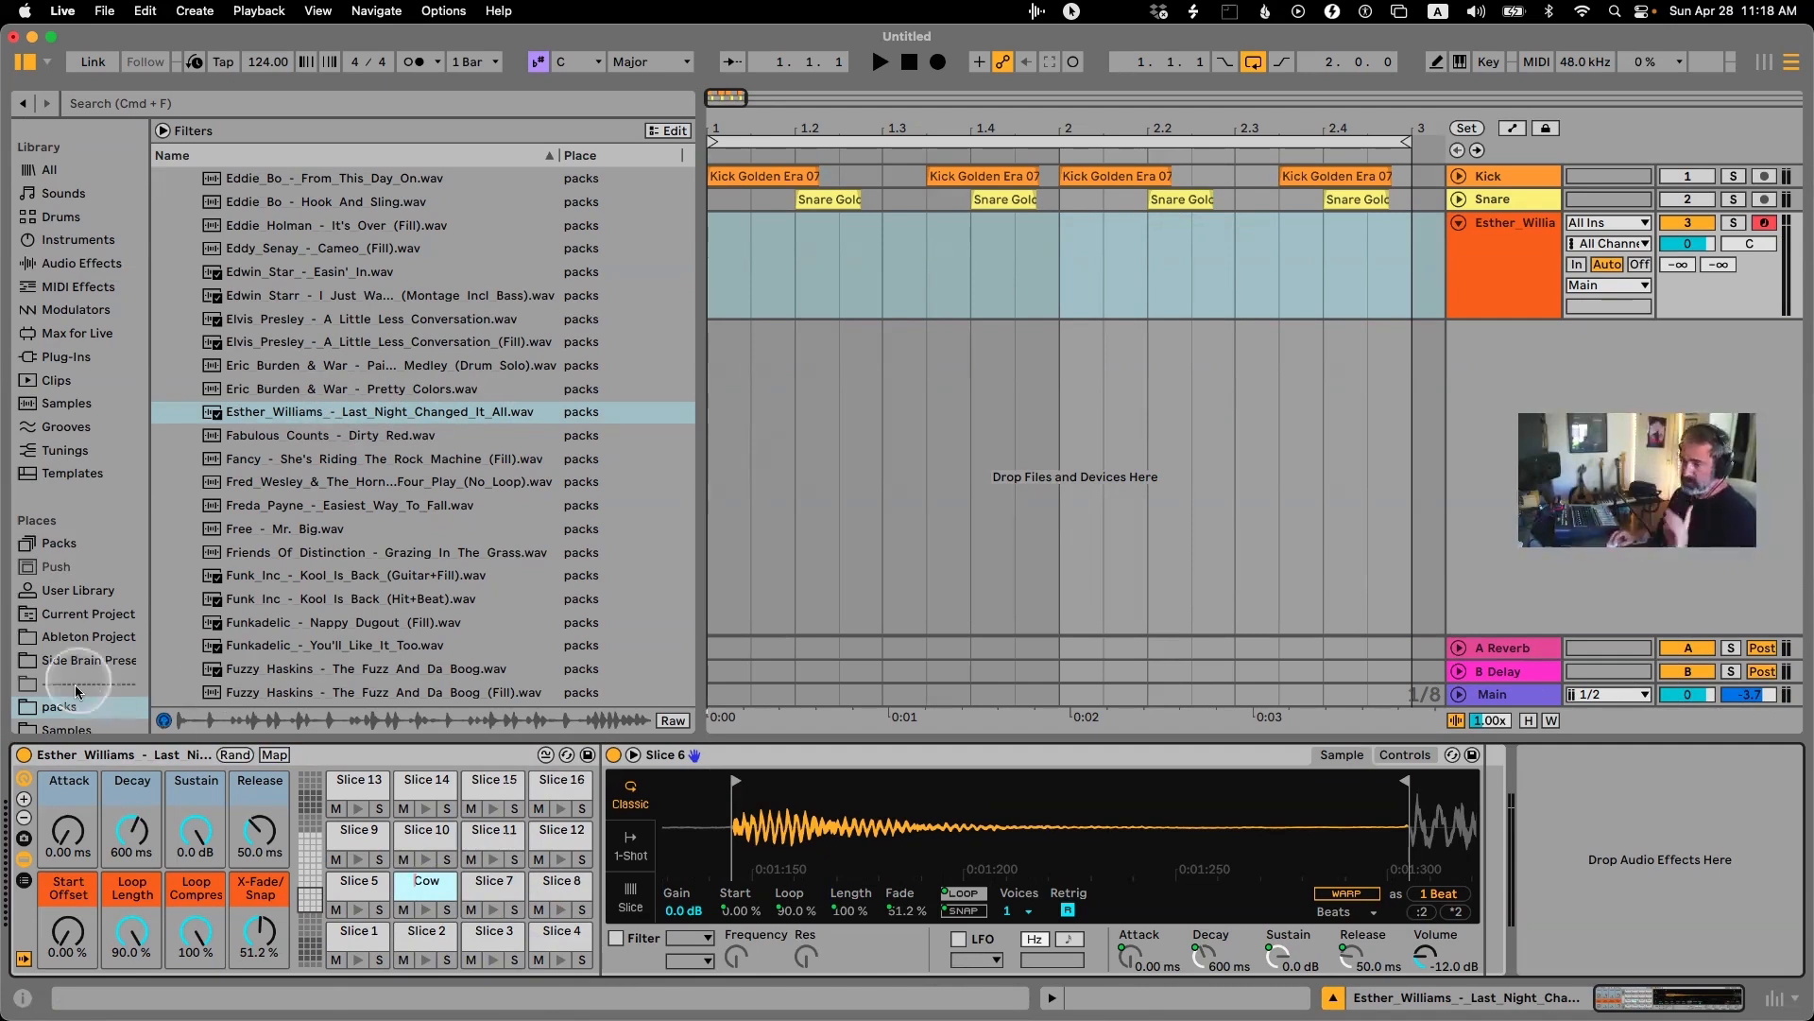
{"action": "left_click", "coordinate": [185, 756]}
{"action": "left_click", "coordinate": [1482, 275]}
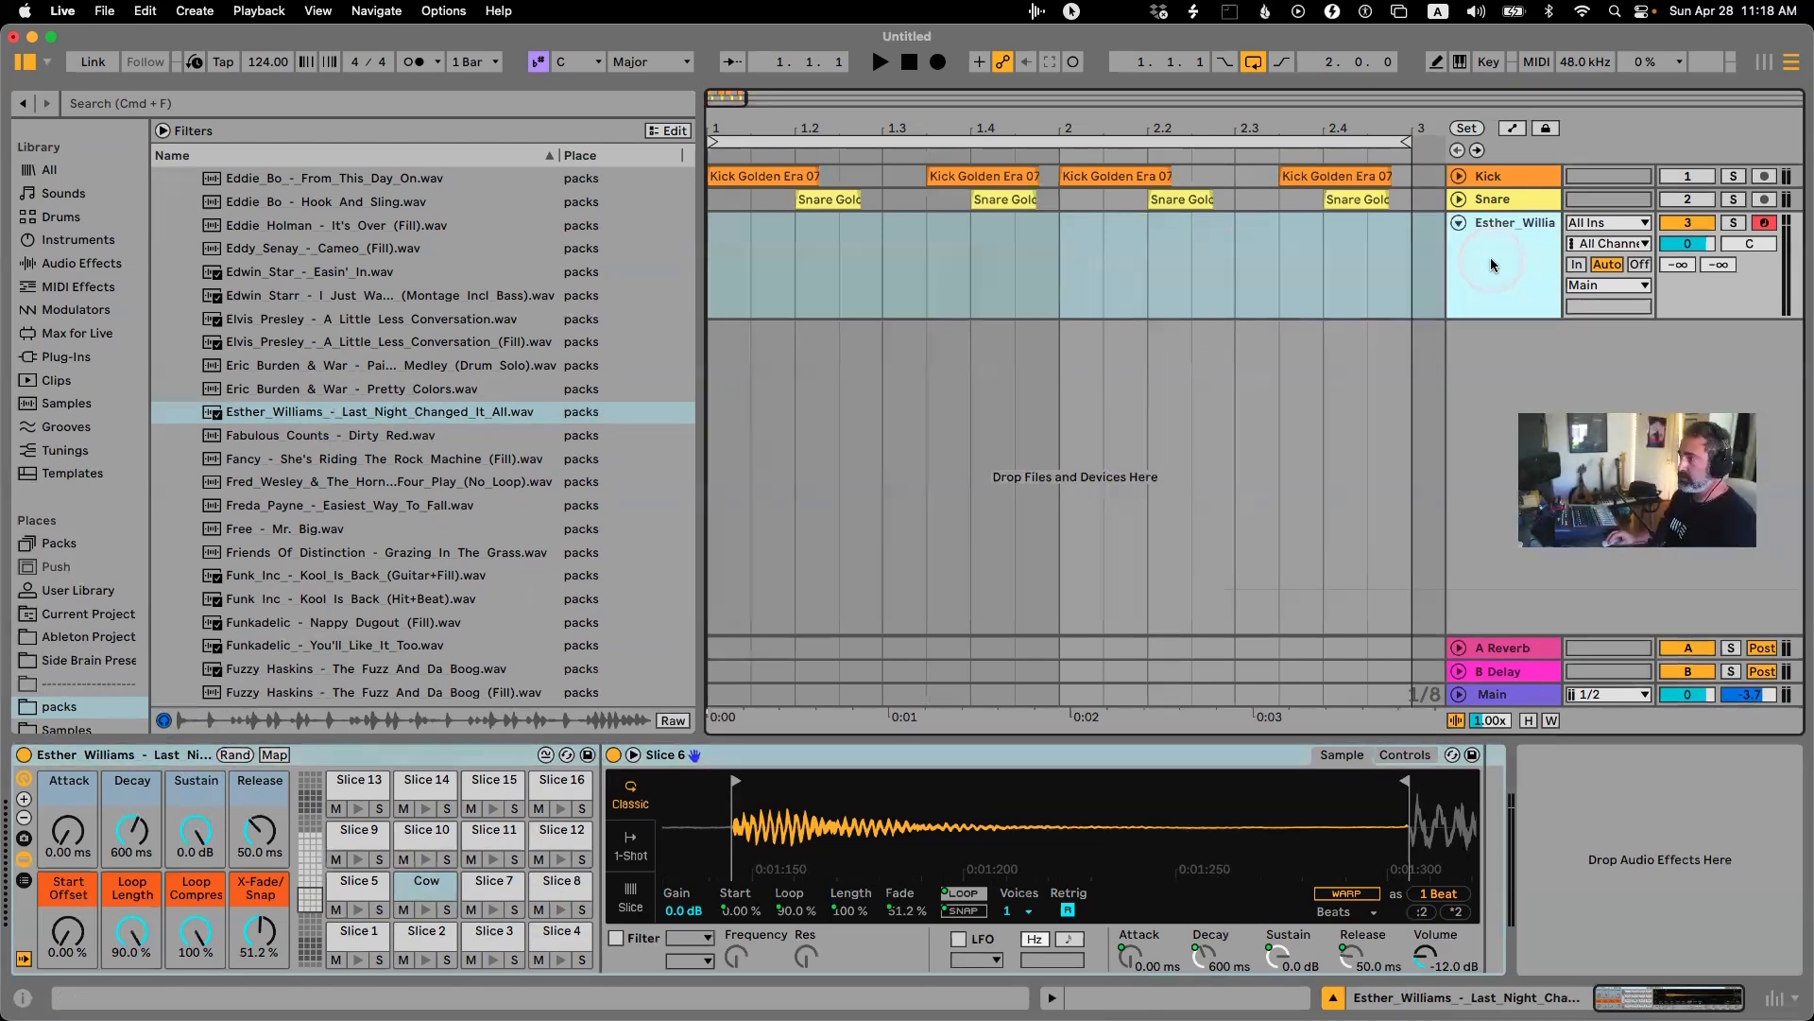
{"action": "key", "text": "Delete"}
{"action": "left_click", "coordinate": [1515, 262]}
{"action": "left_click", "coordinate": [1489, 178]}
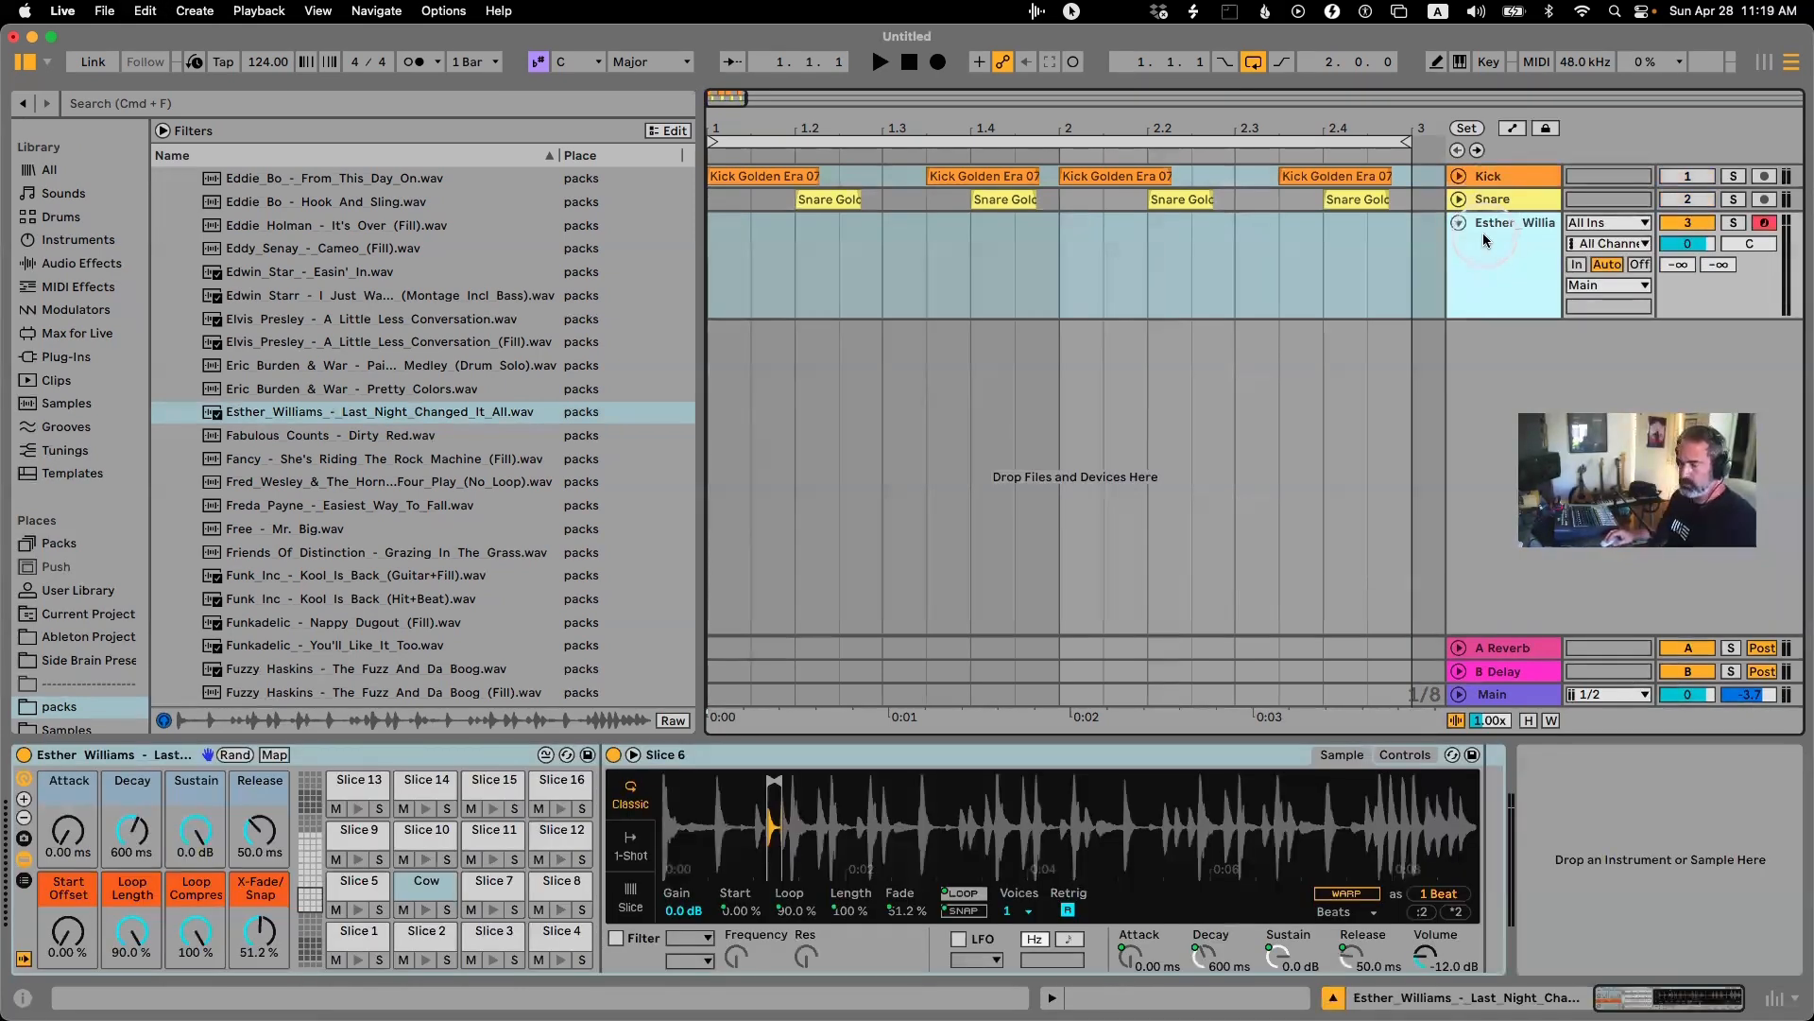
{"action": "left_click", "coordinate": [670, 751]}
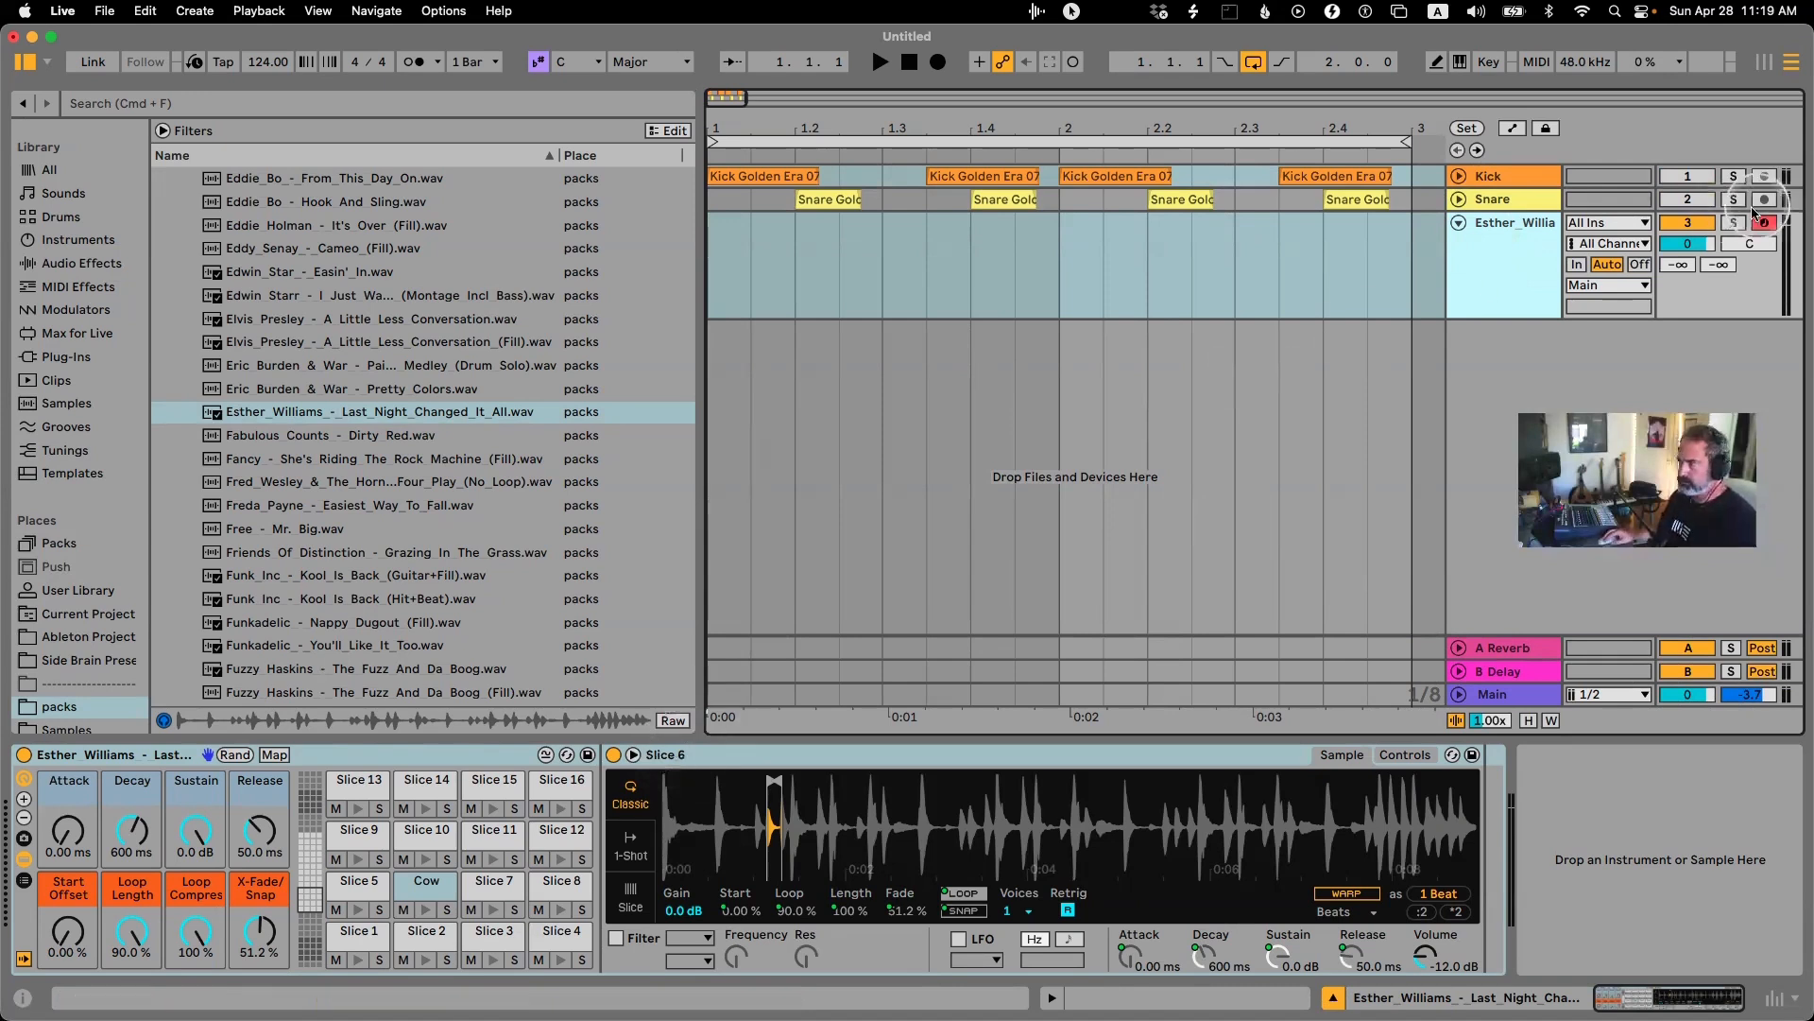
Rename the Slice 1 pad Kick and the Slice 2 pad Hat in the drum rack.
{"action": "left_click", "coordinate": [1411, 257]}
{"action": "left_click_drag", "start_coordinate": [1411, 257], "coordinate": [709, 275]}
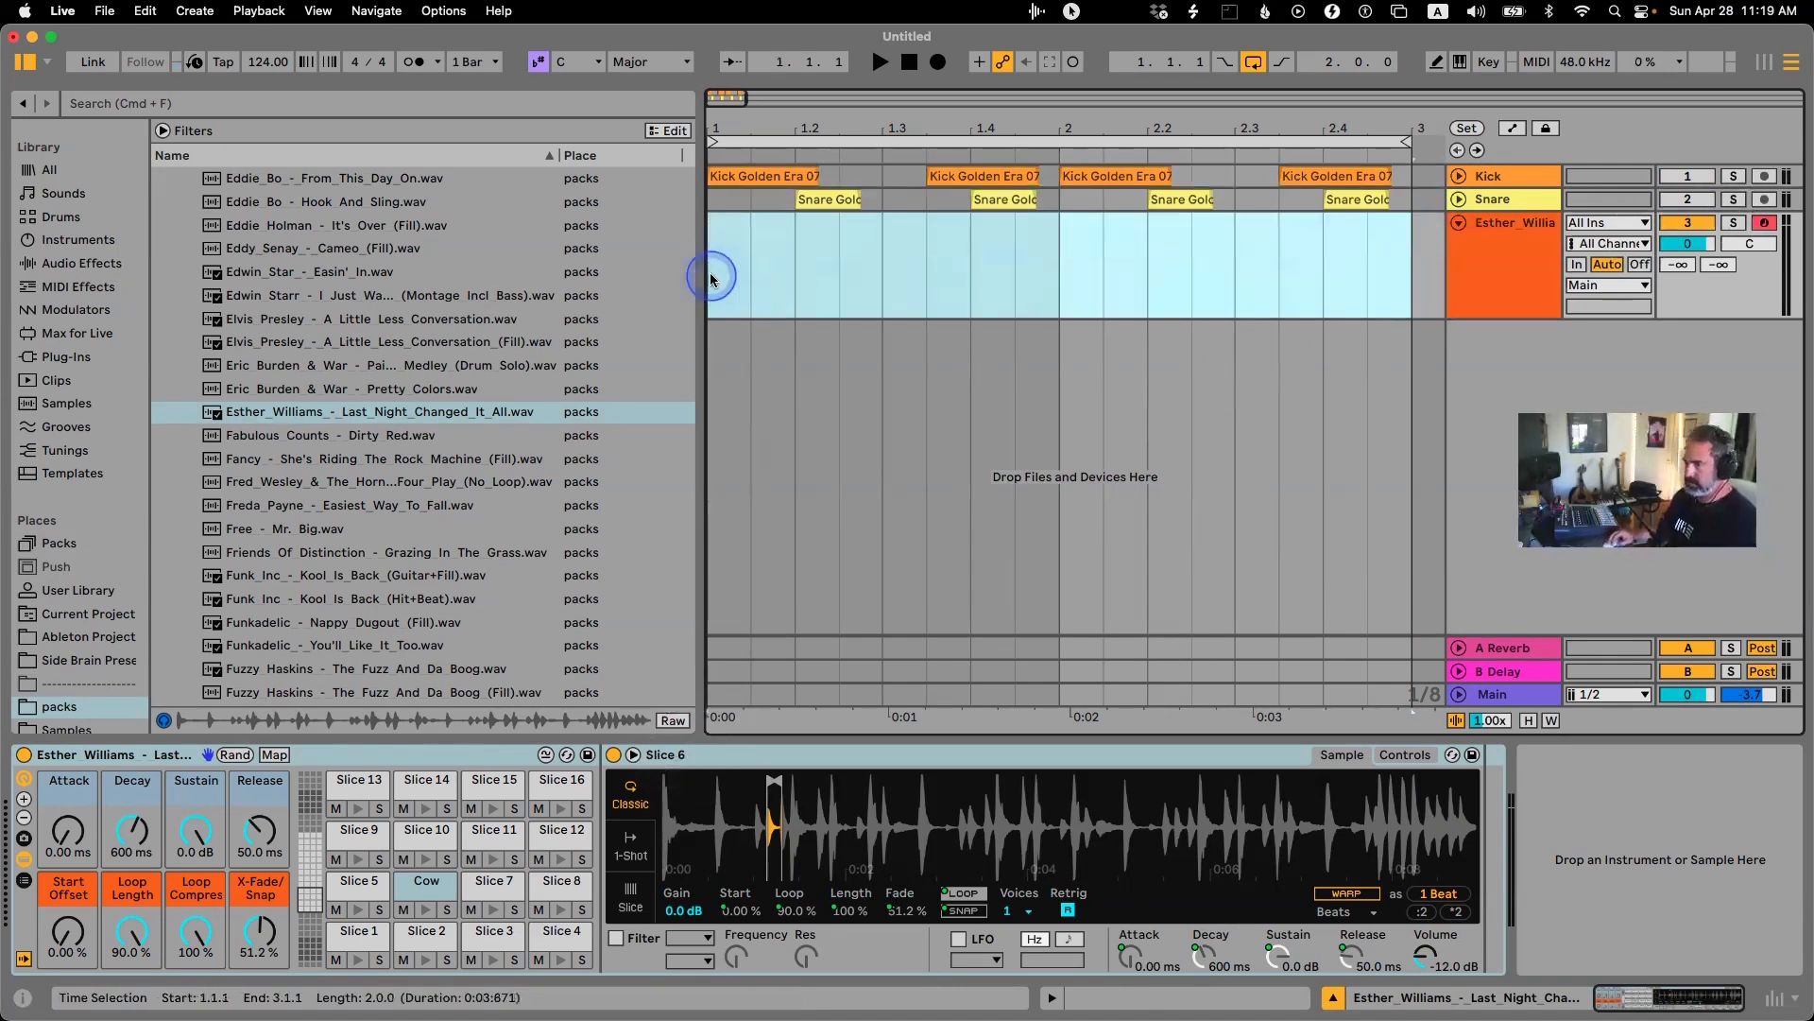
{"action": "left_click", "coordinate": [352, 938]}
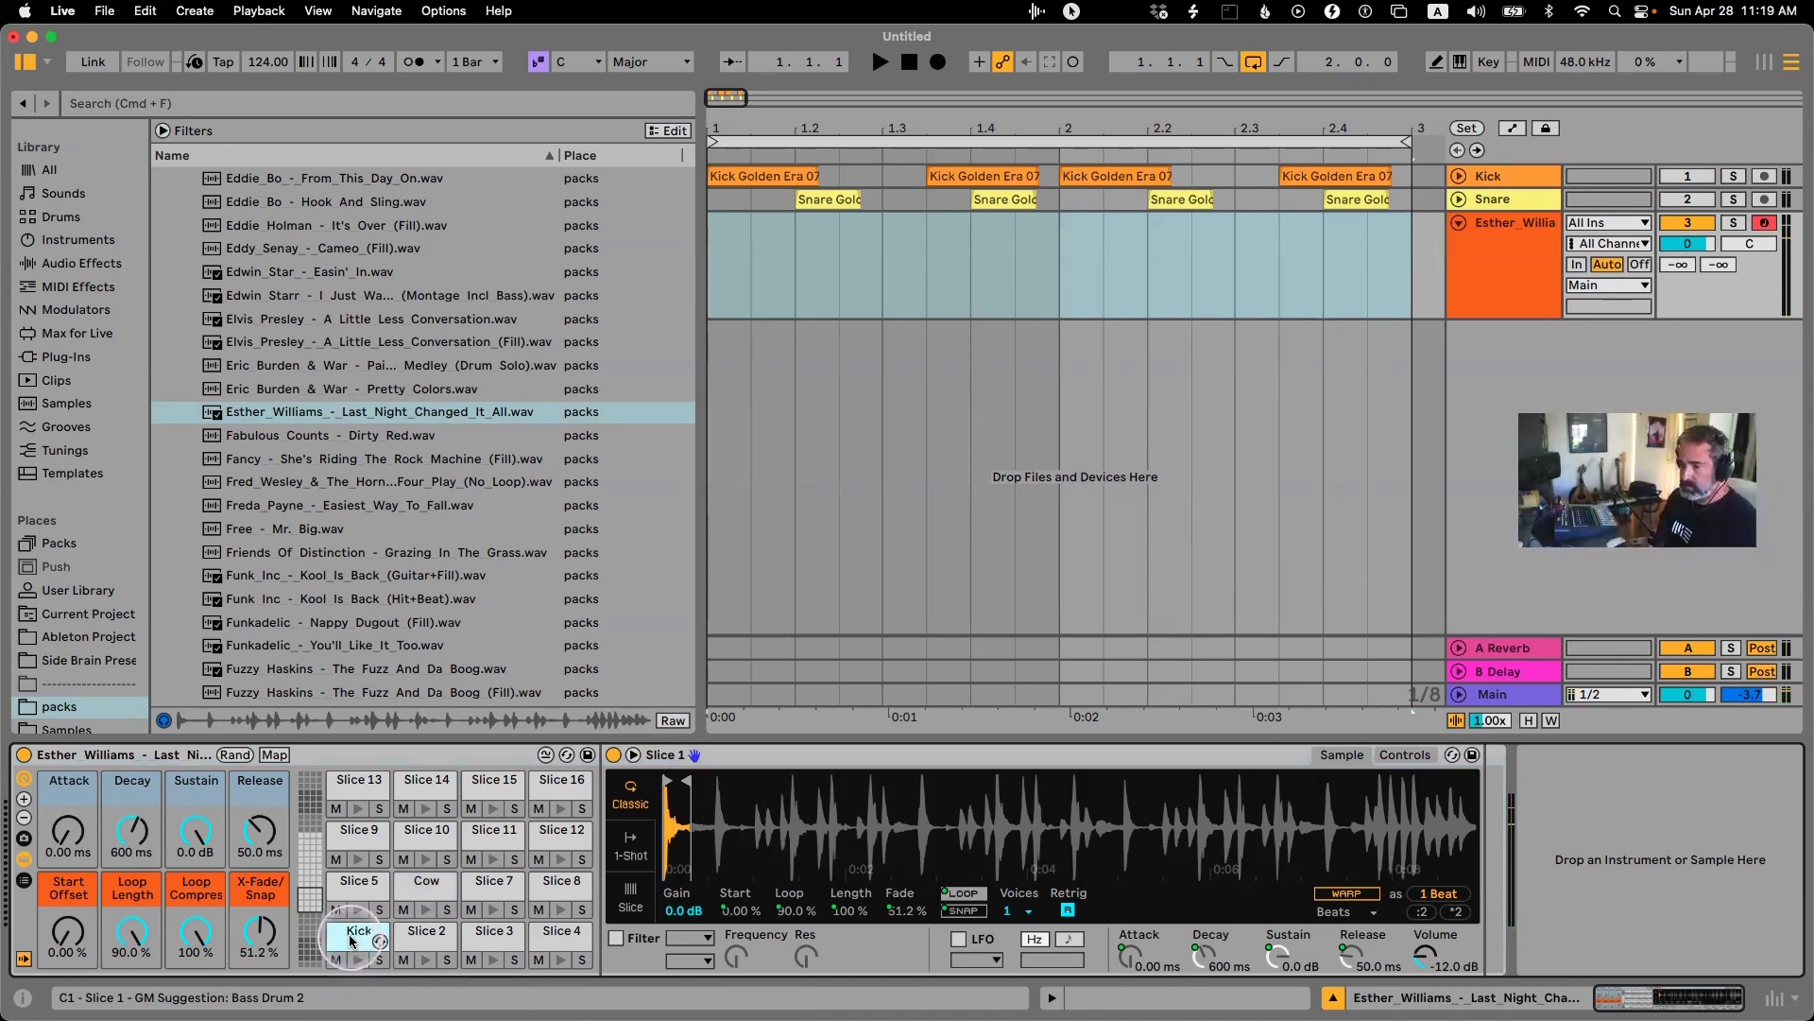
{"action": "left_click", "coordinate": [424, 944]}
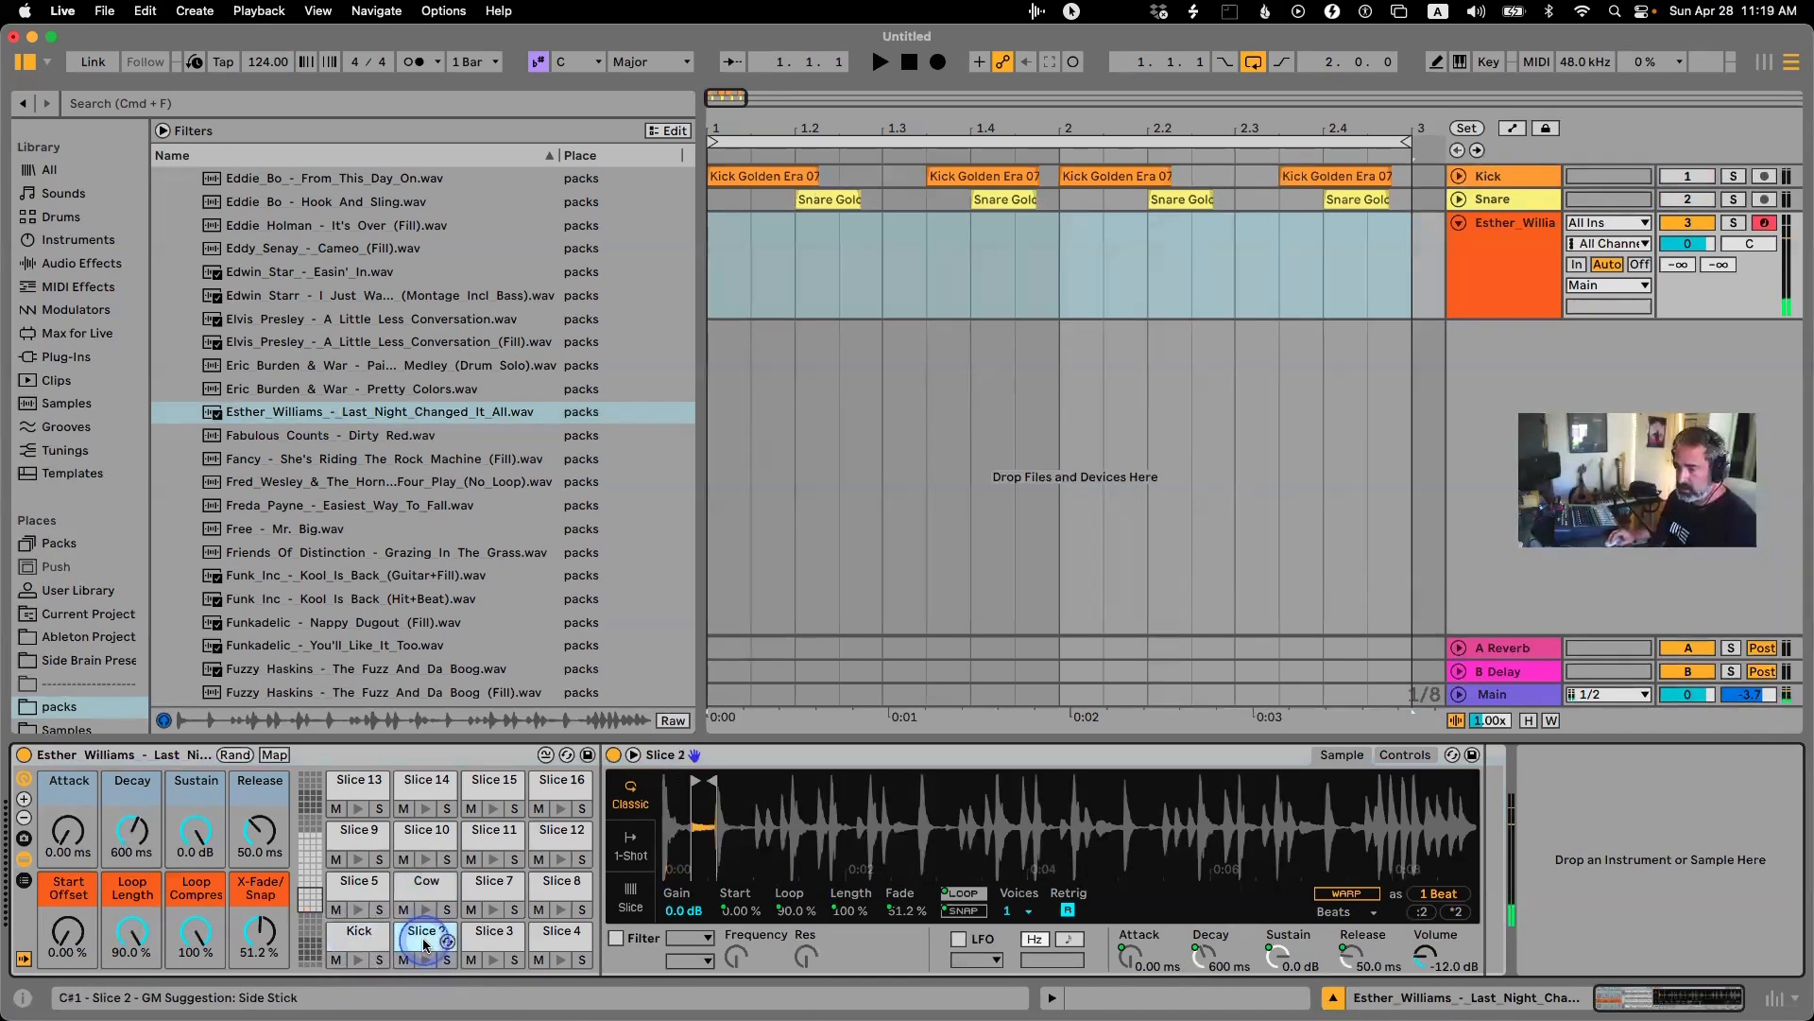
{"action": "left_click", "coordinate": [491, 959]}
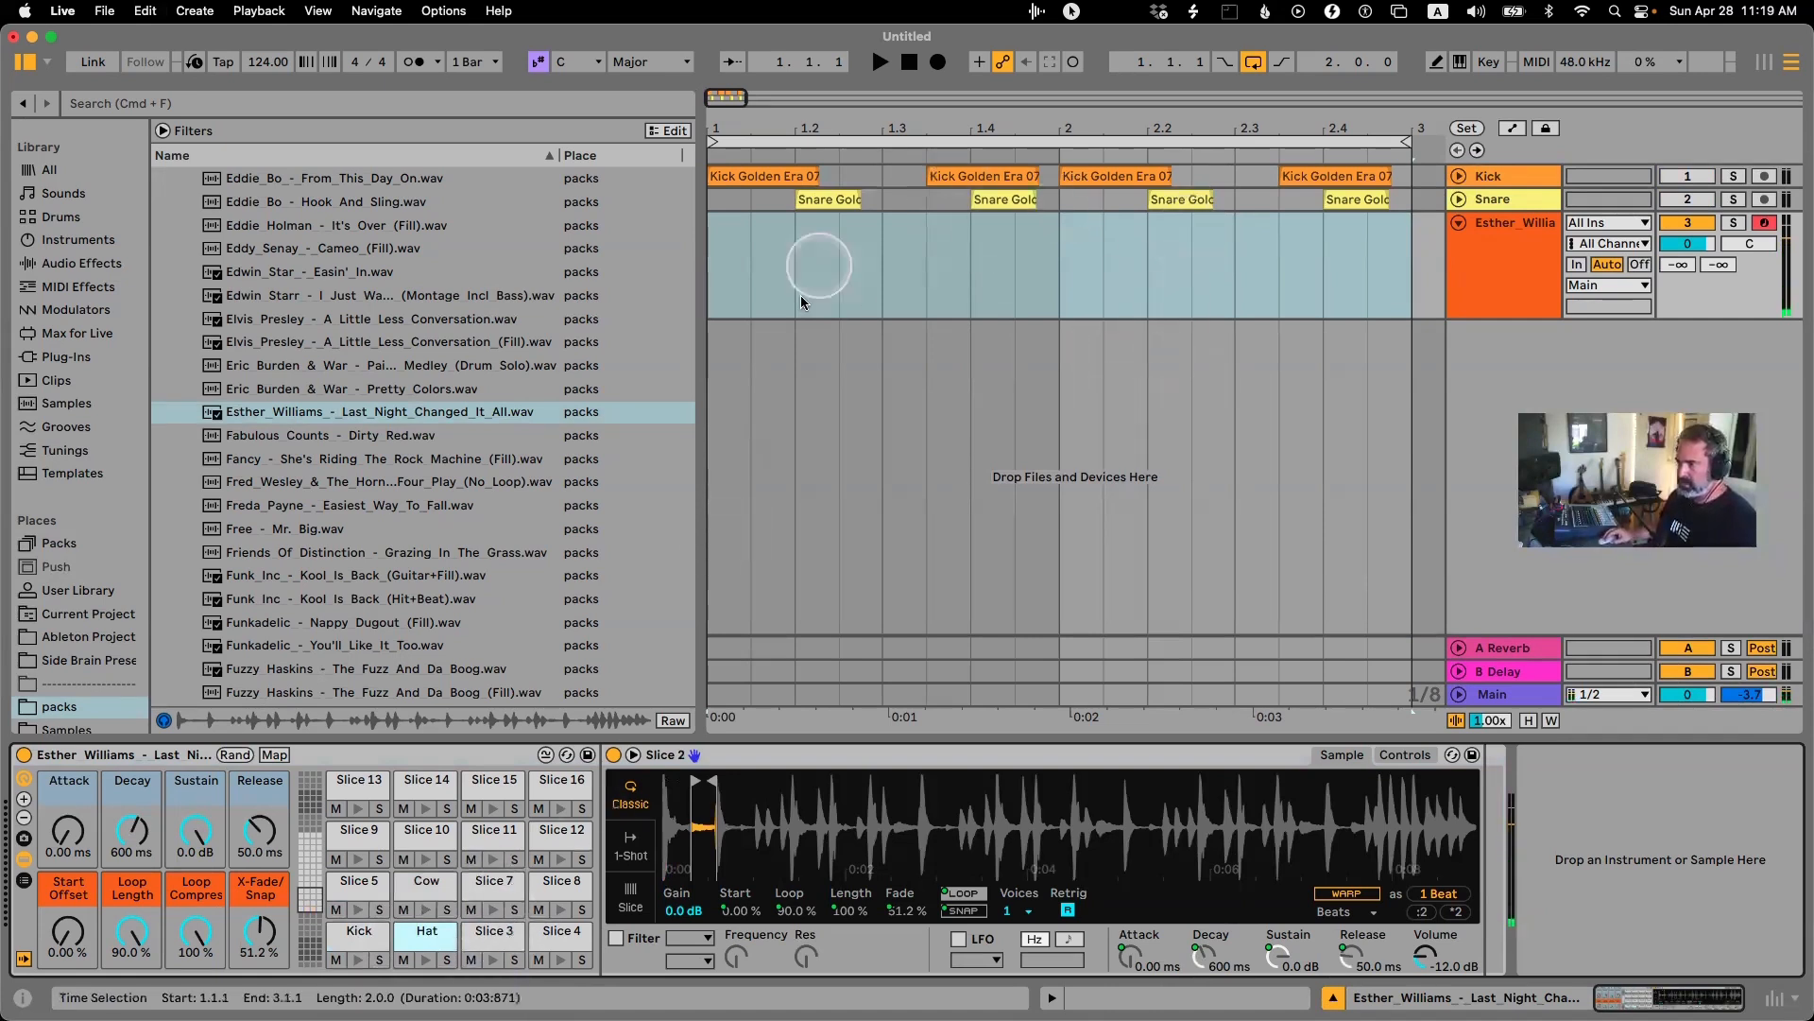
Insert an empty MIDI clip spanning bars 1 and 2 on the Esther_Williams track.
{"action": "left_click_drag", "start_coordinate": [1384, 242], "coordinate": [708, 253]}
{"action": "left_click_drag", "start_coordinate": [1408, 236], "coordinate": [706, 241]}
{"action": "right_click", "coordinate": [812, 226]}
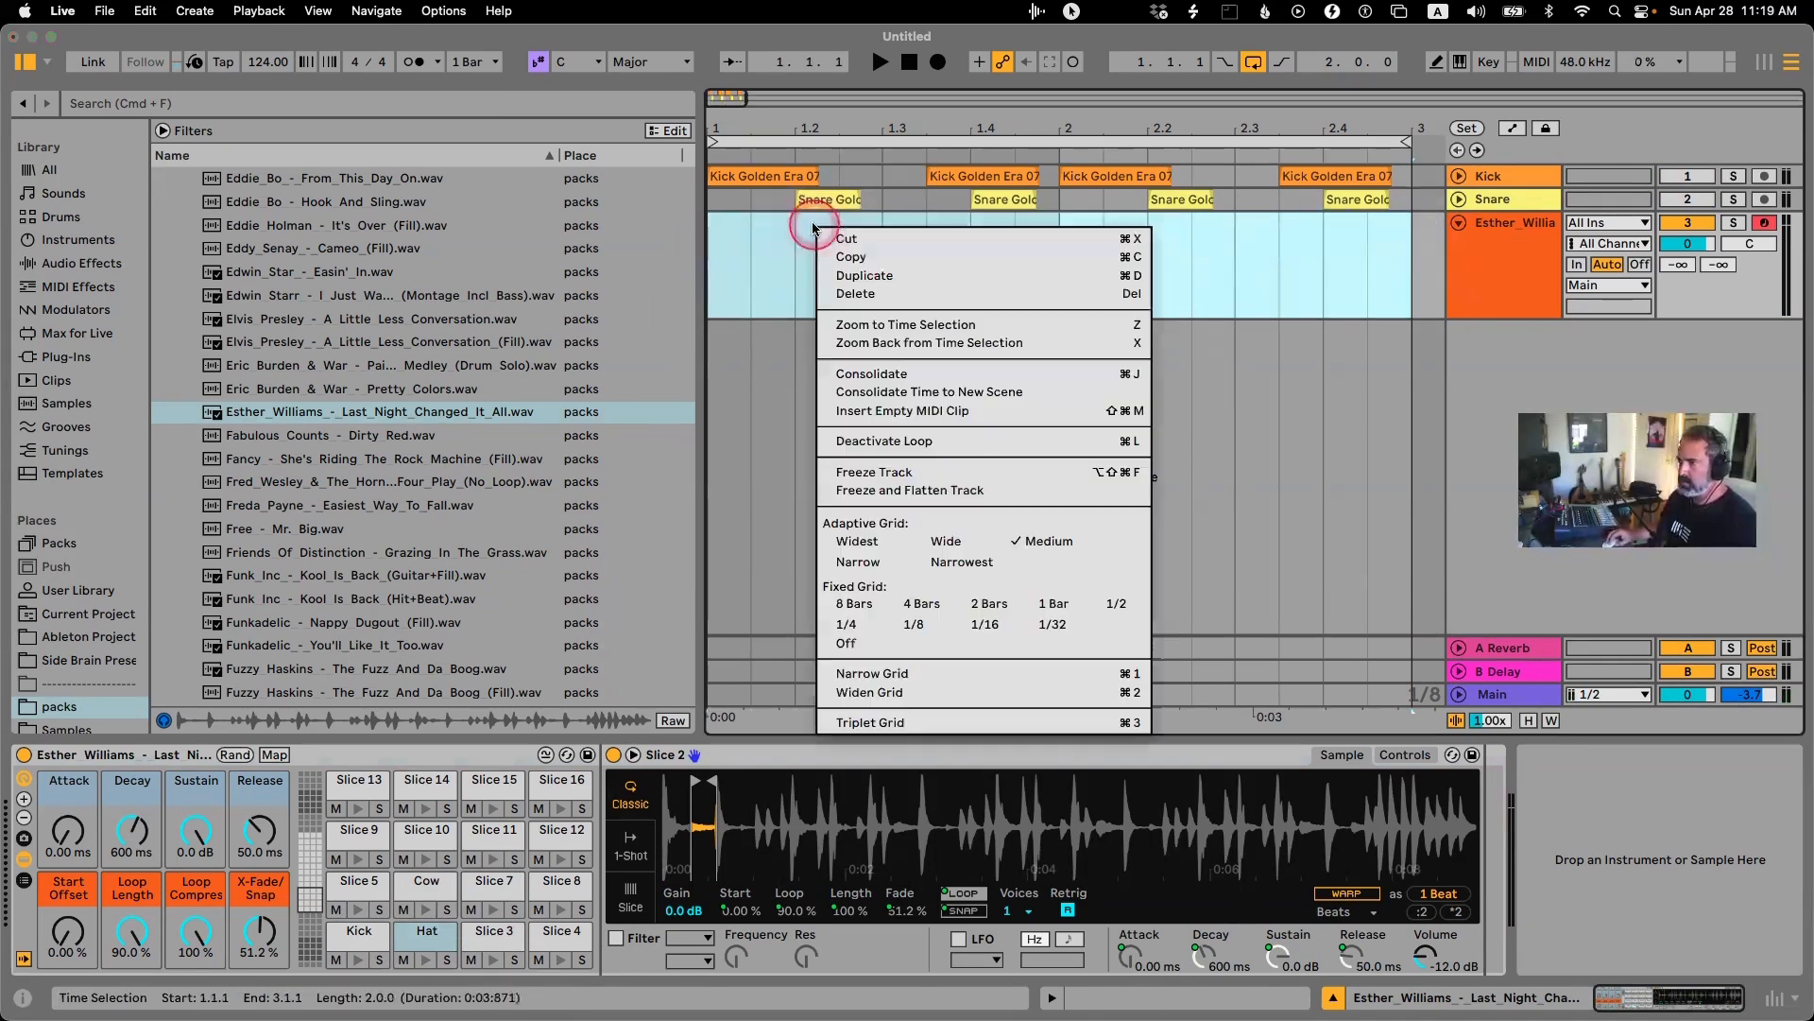
{"action": "left_click", "coordinate": [1295, 258]}
{"action": "left_click", "coordinate": [1319, 252]}
{"action": "left_click_drag", "start_coordinate": [1403, 258], "coordinate": [715, 258]}
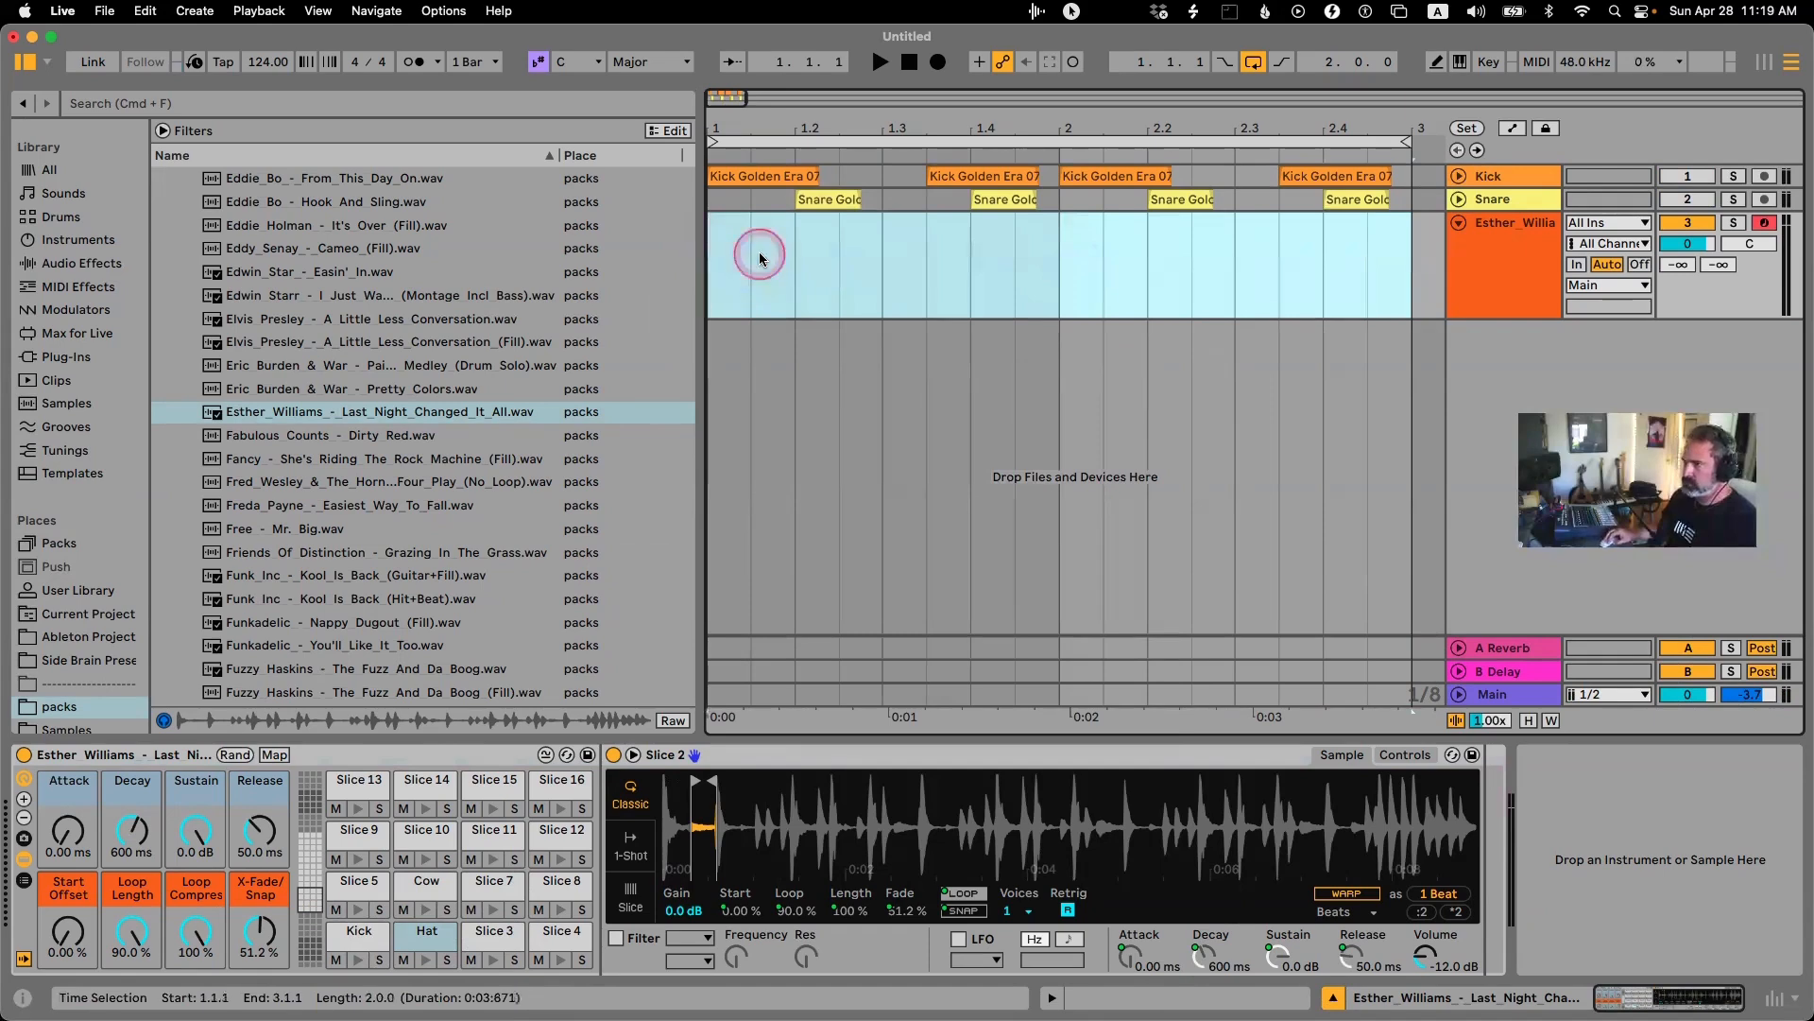
{"action": "right_click", "coordinate": [761, 258]}
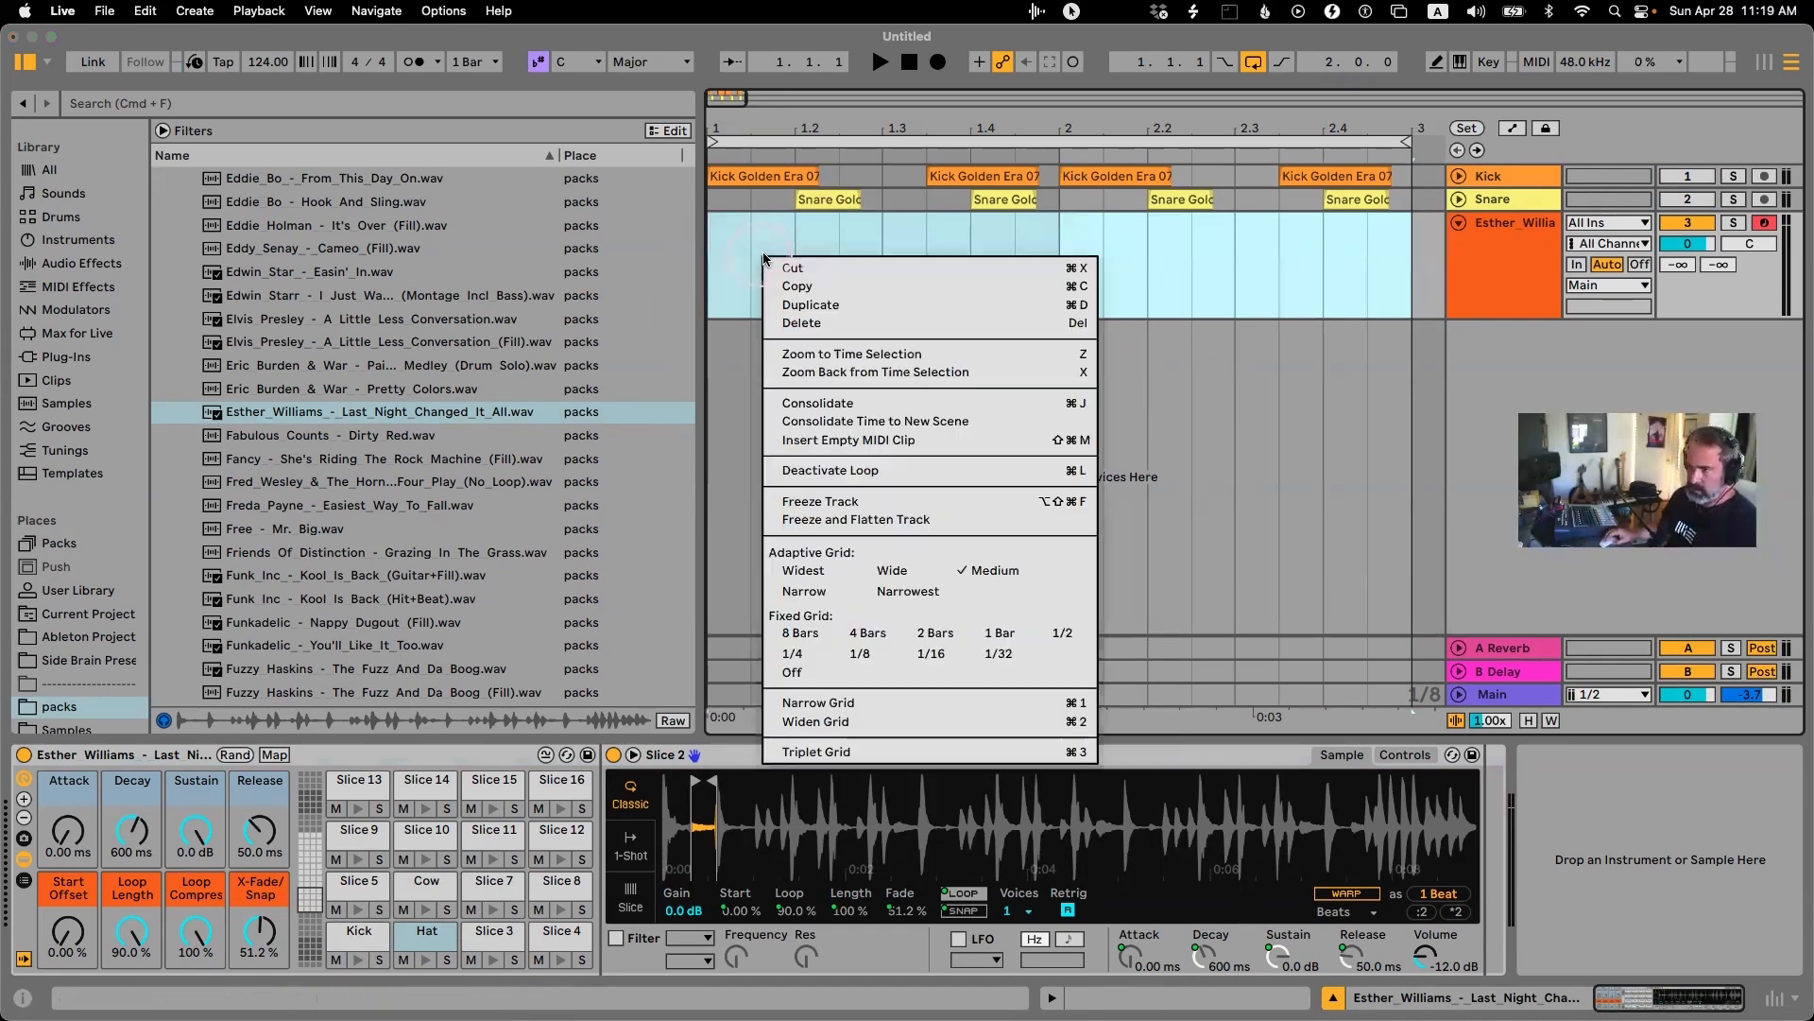
{"action": "left_click", "coordinate": [914, 440]}
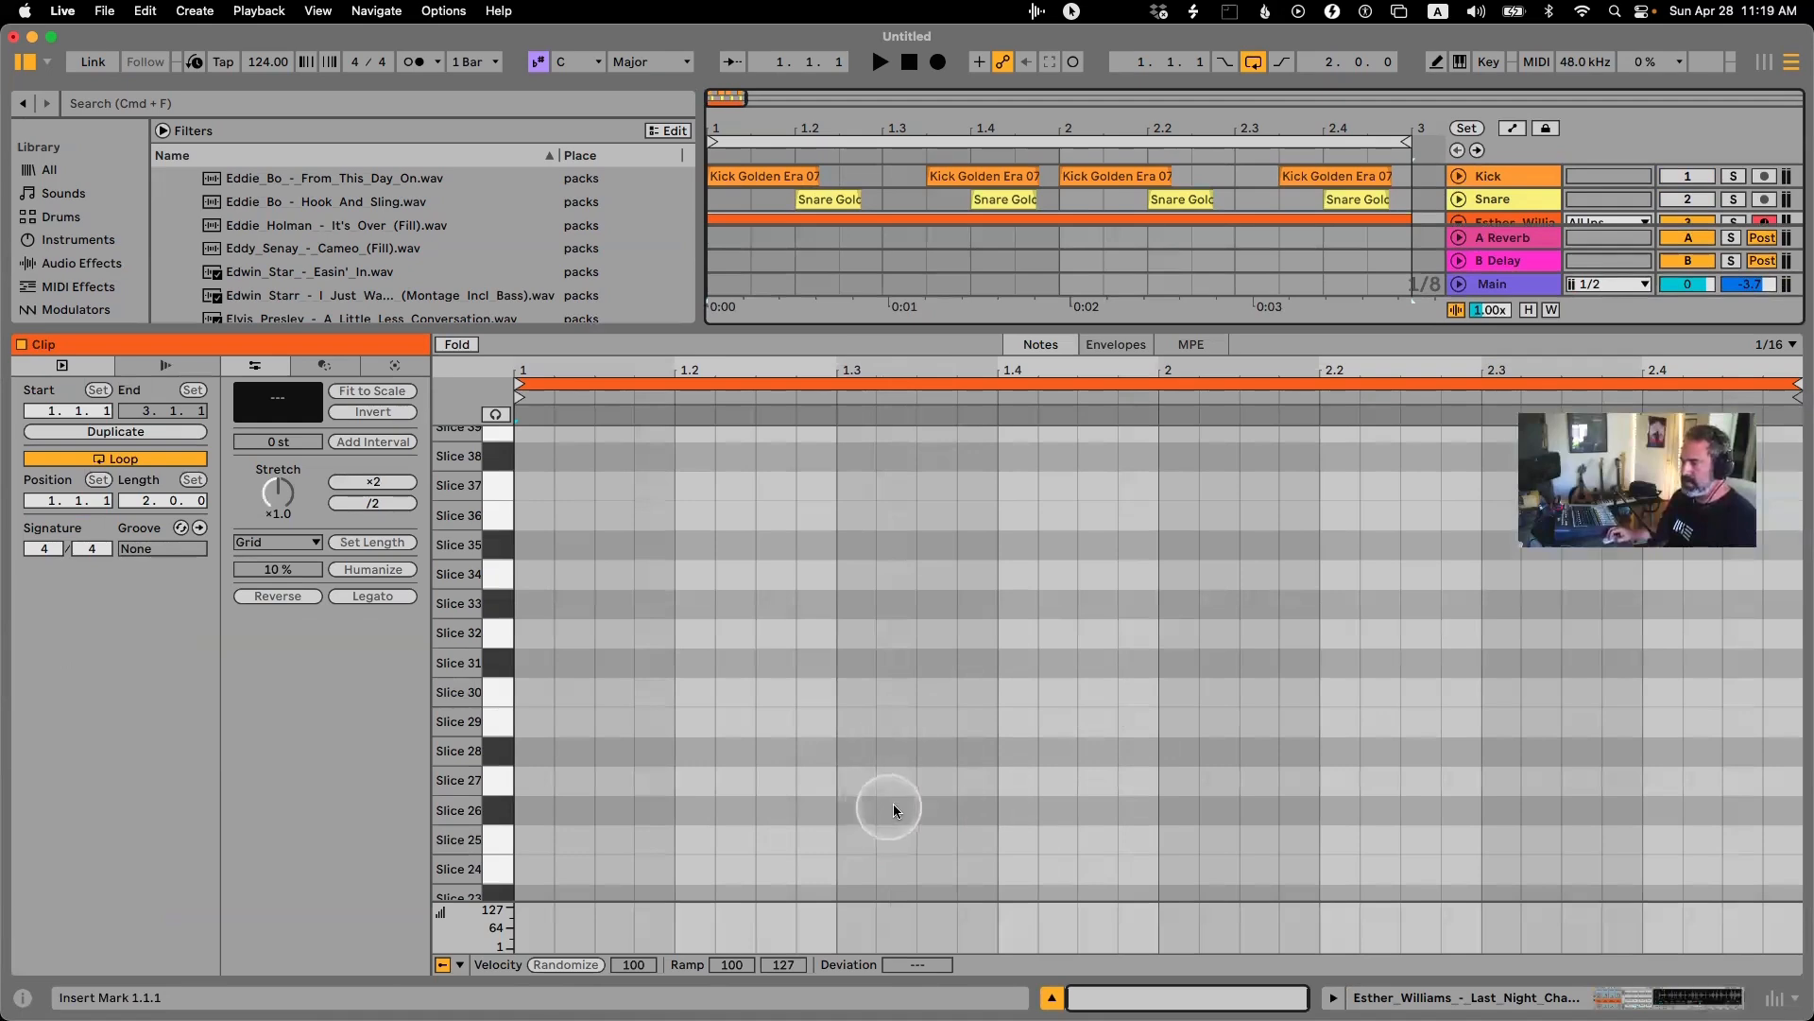
Show the drum rack together with the note editor and rename the Slice 3 pad Snare and the Slice 4 pad Hat2.
{"action": "left_click", "coordinate": [1333, 997]}
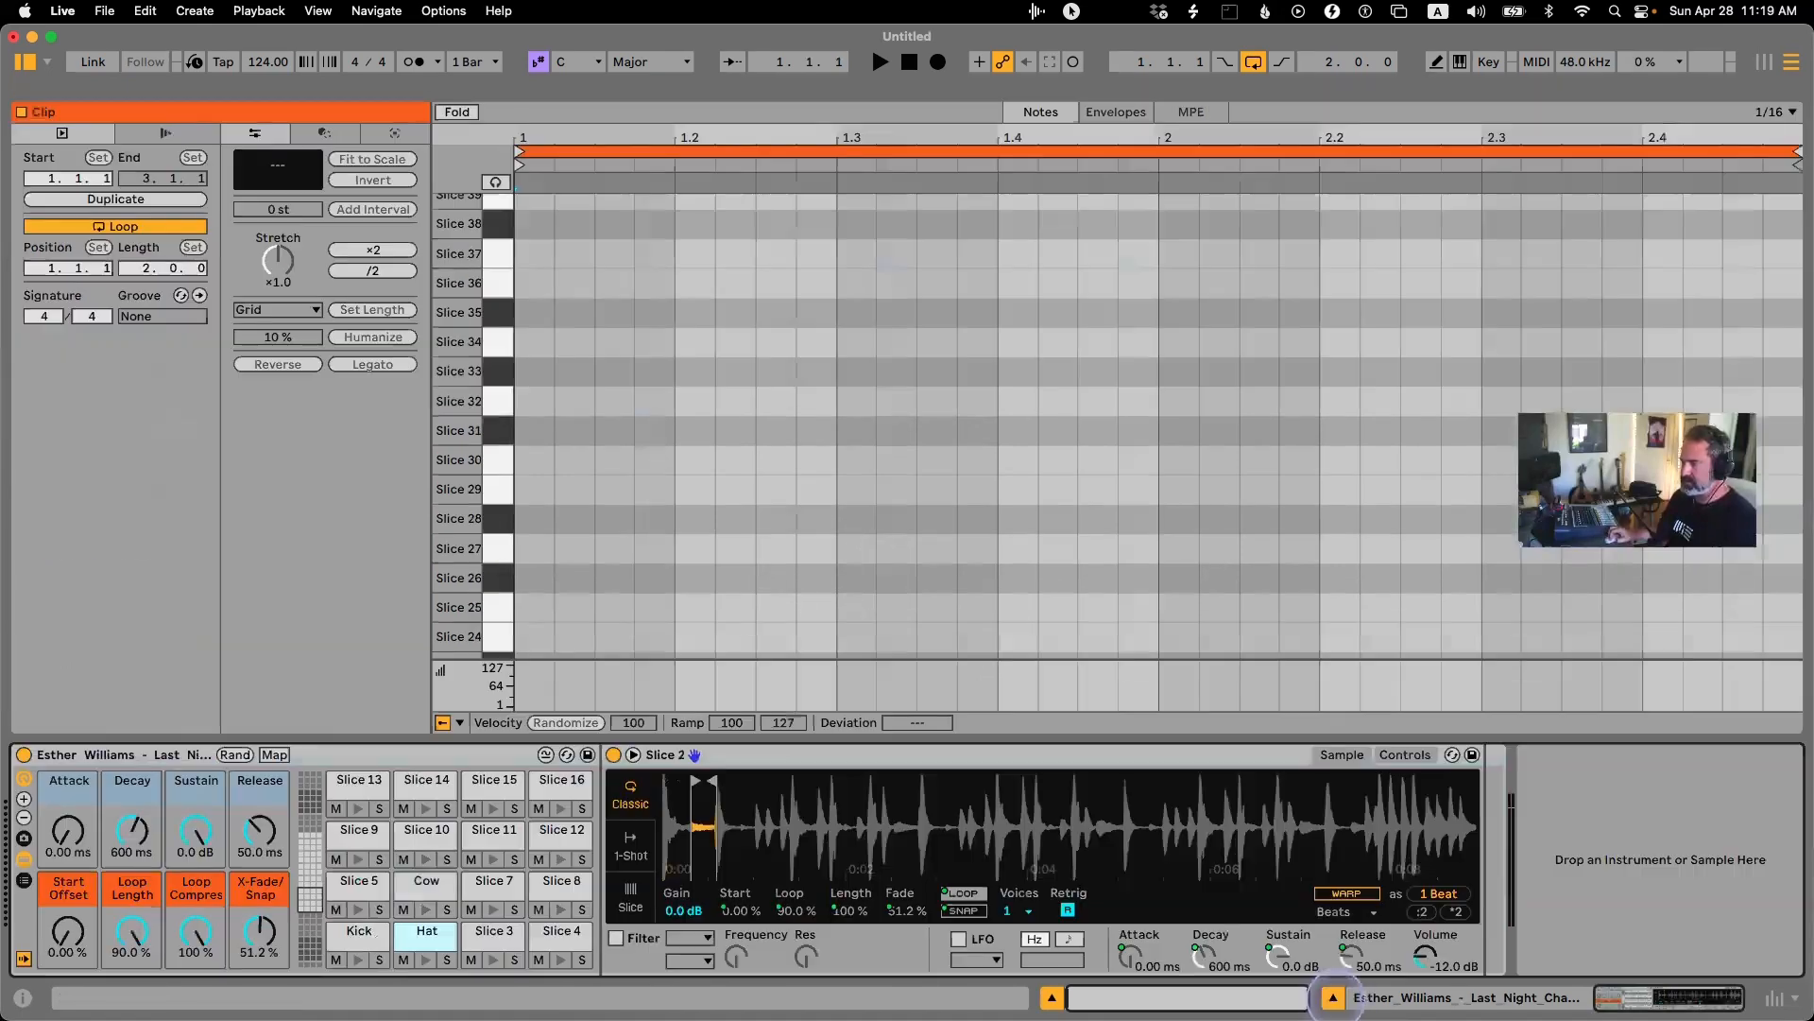
{"action": "scroll", "coordinate": [789, 467], "scroll_direction": "down", "scroll_amount": 10}
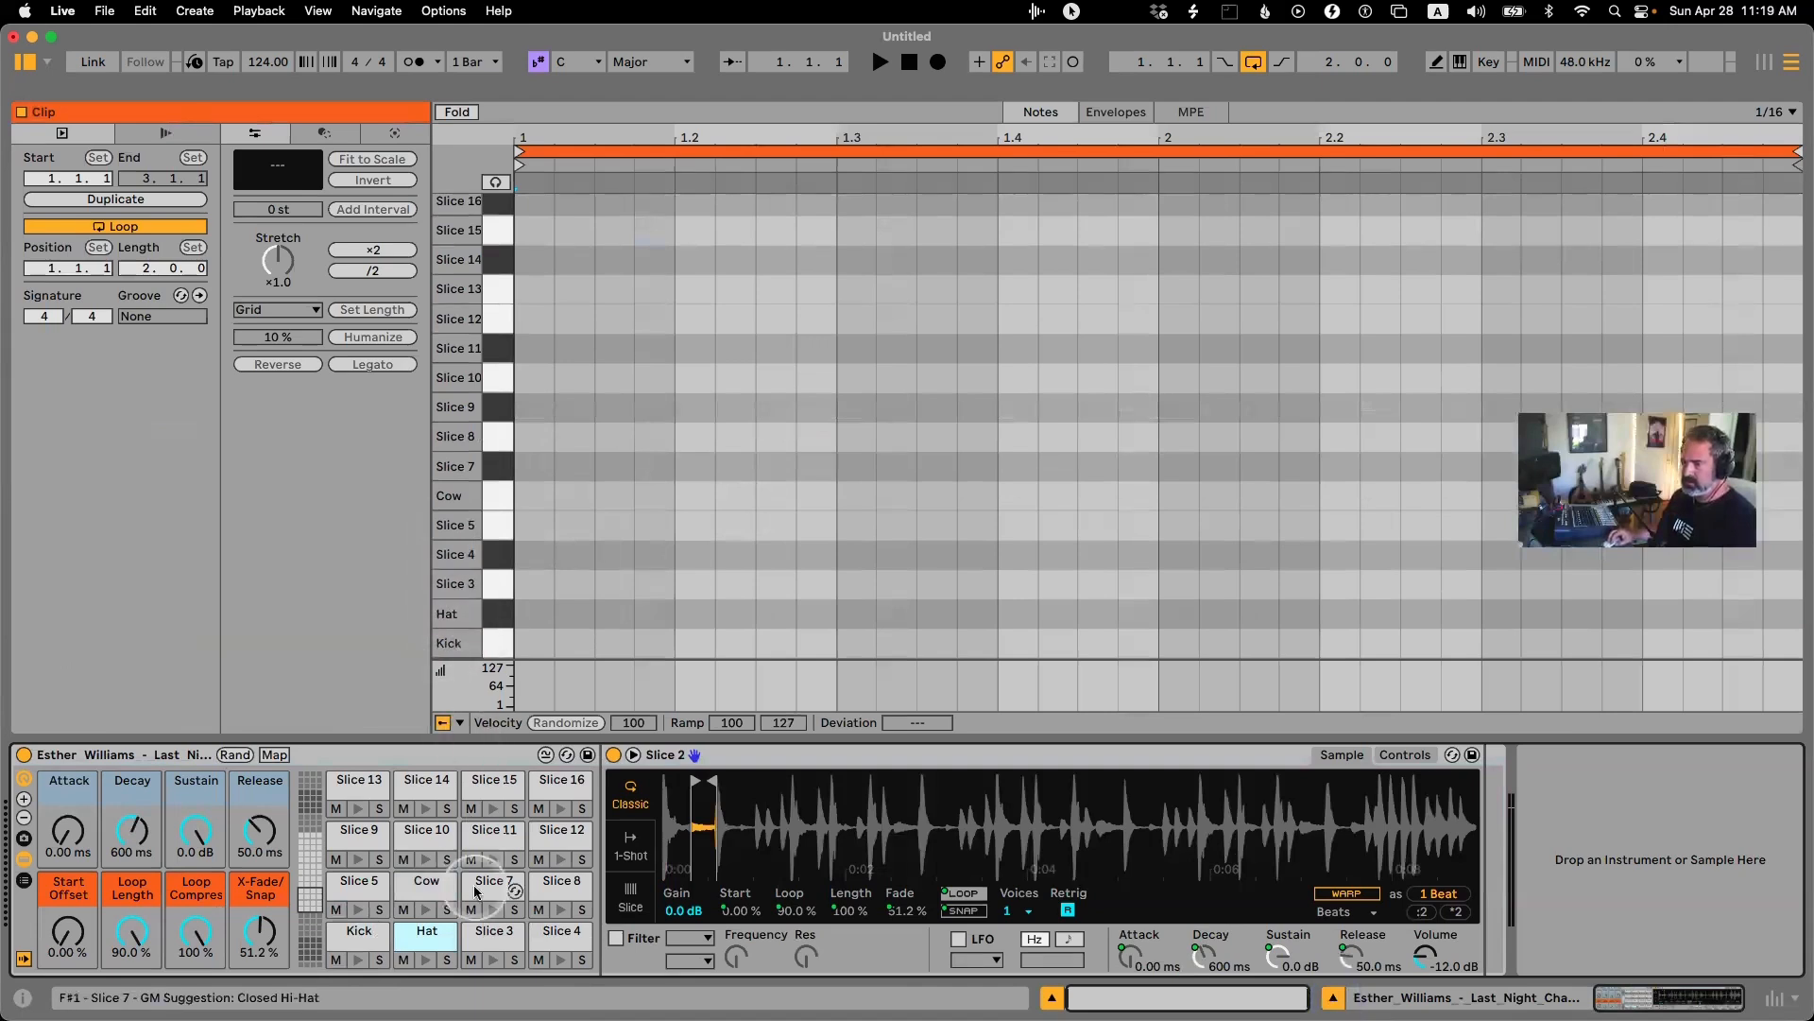
{"action": "left_click", "coordinate": [493, 936]}
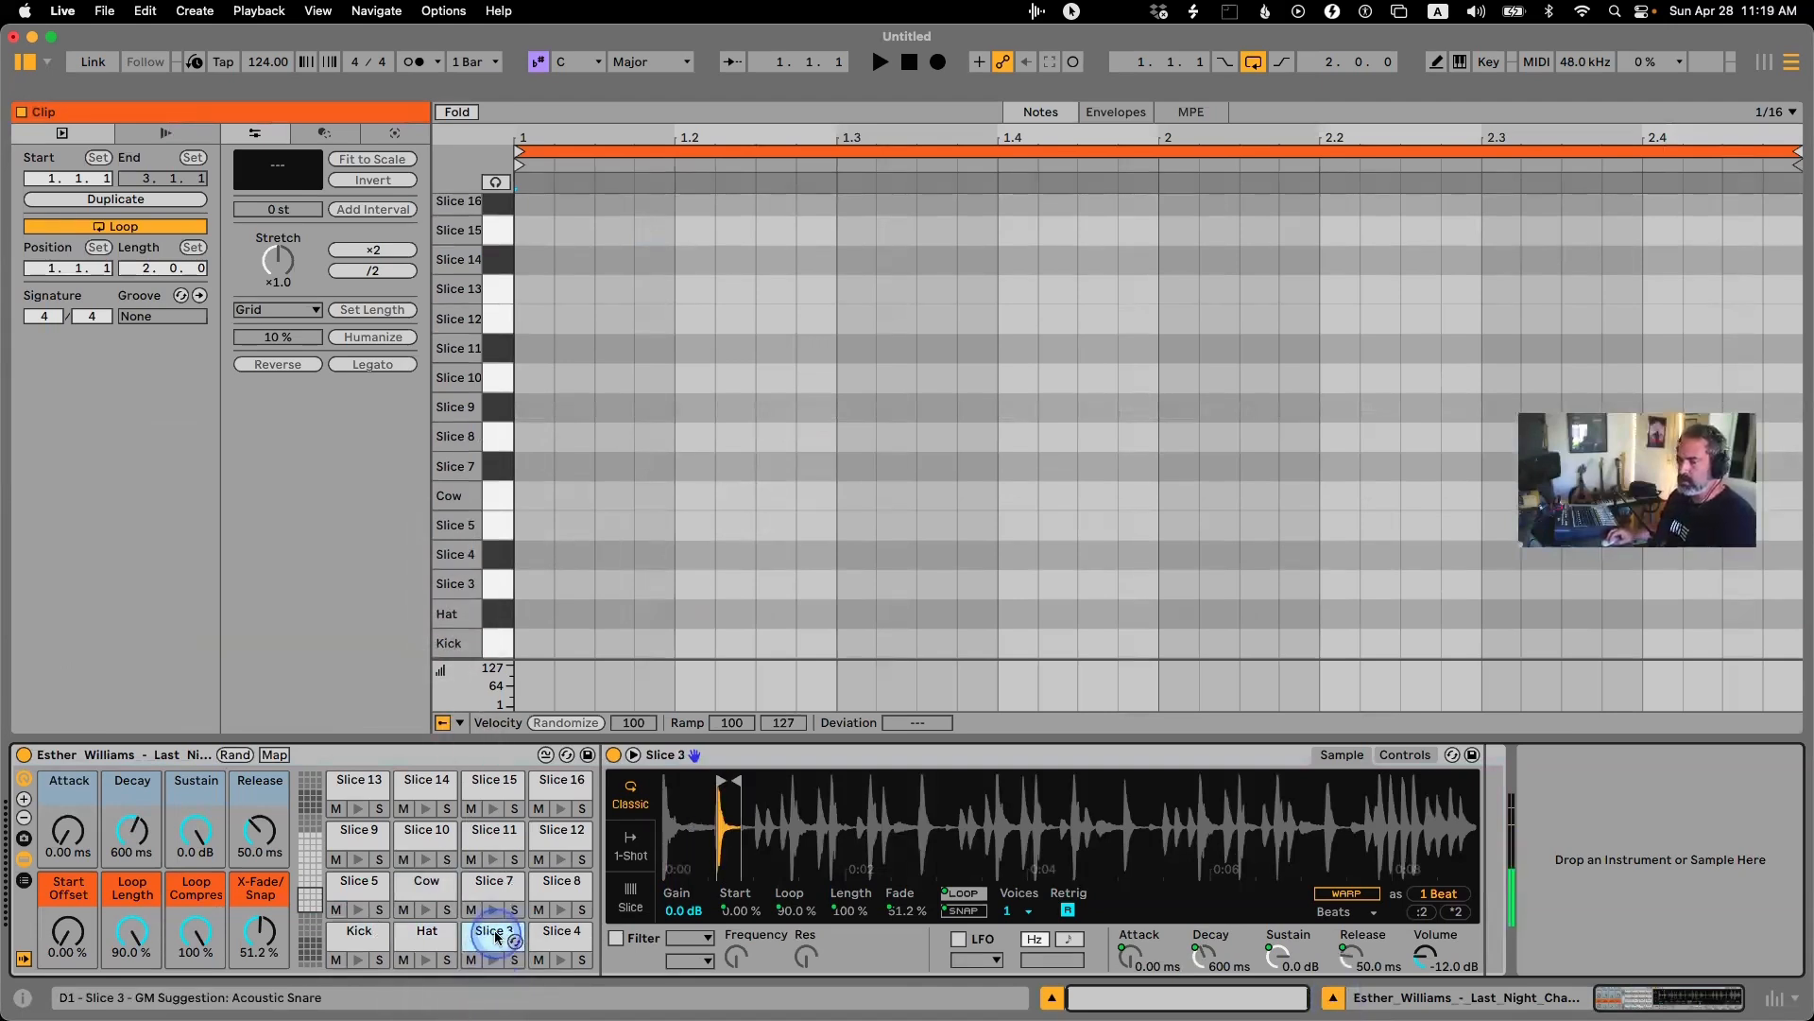
{"action": "left_click", "coordinate": [558, 936]}
{"action": "key", "text": "super+r"}
{"action": "type", "text": "H"}
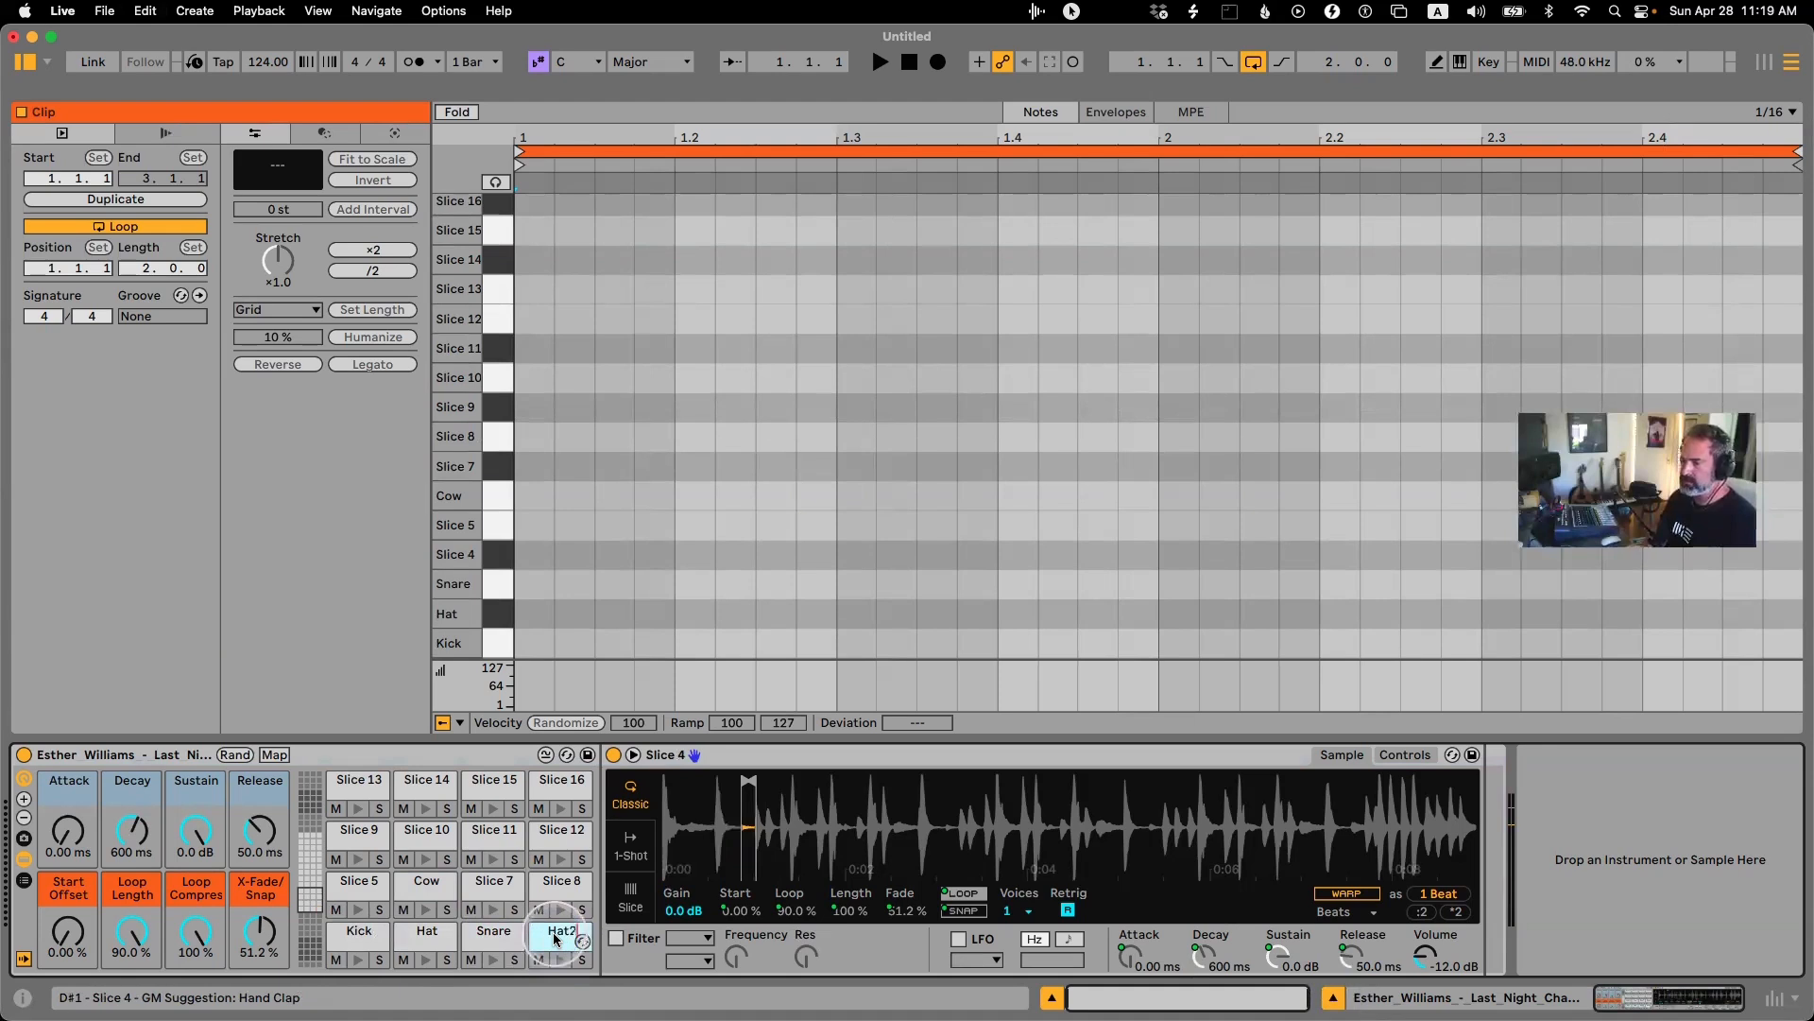
Rename the Slice 7 pad Fill Snare.
{"action": "left_click", "coordinate": [515, 884]}
{"action": "key", "text": "super+r"}
{"action": "type", "text": "Fill Snare"}
{"action": "key", "text": "Return"}
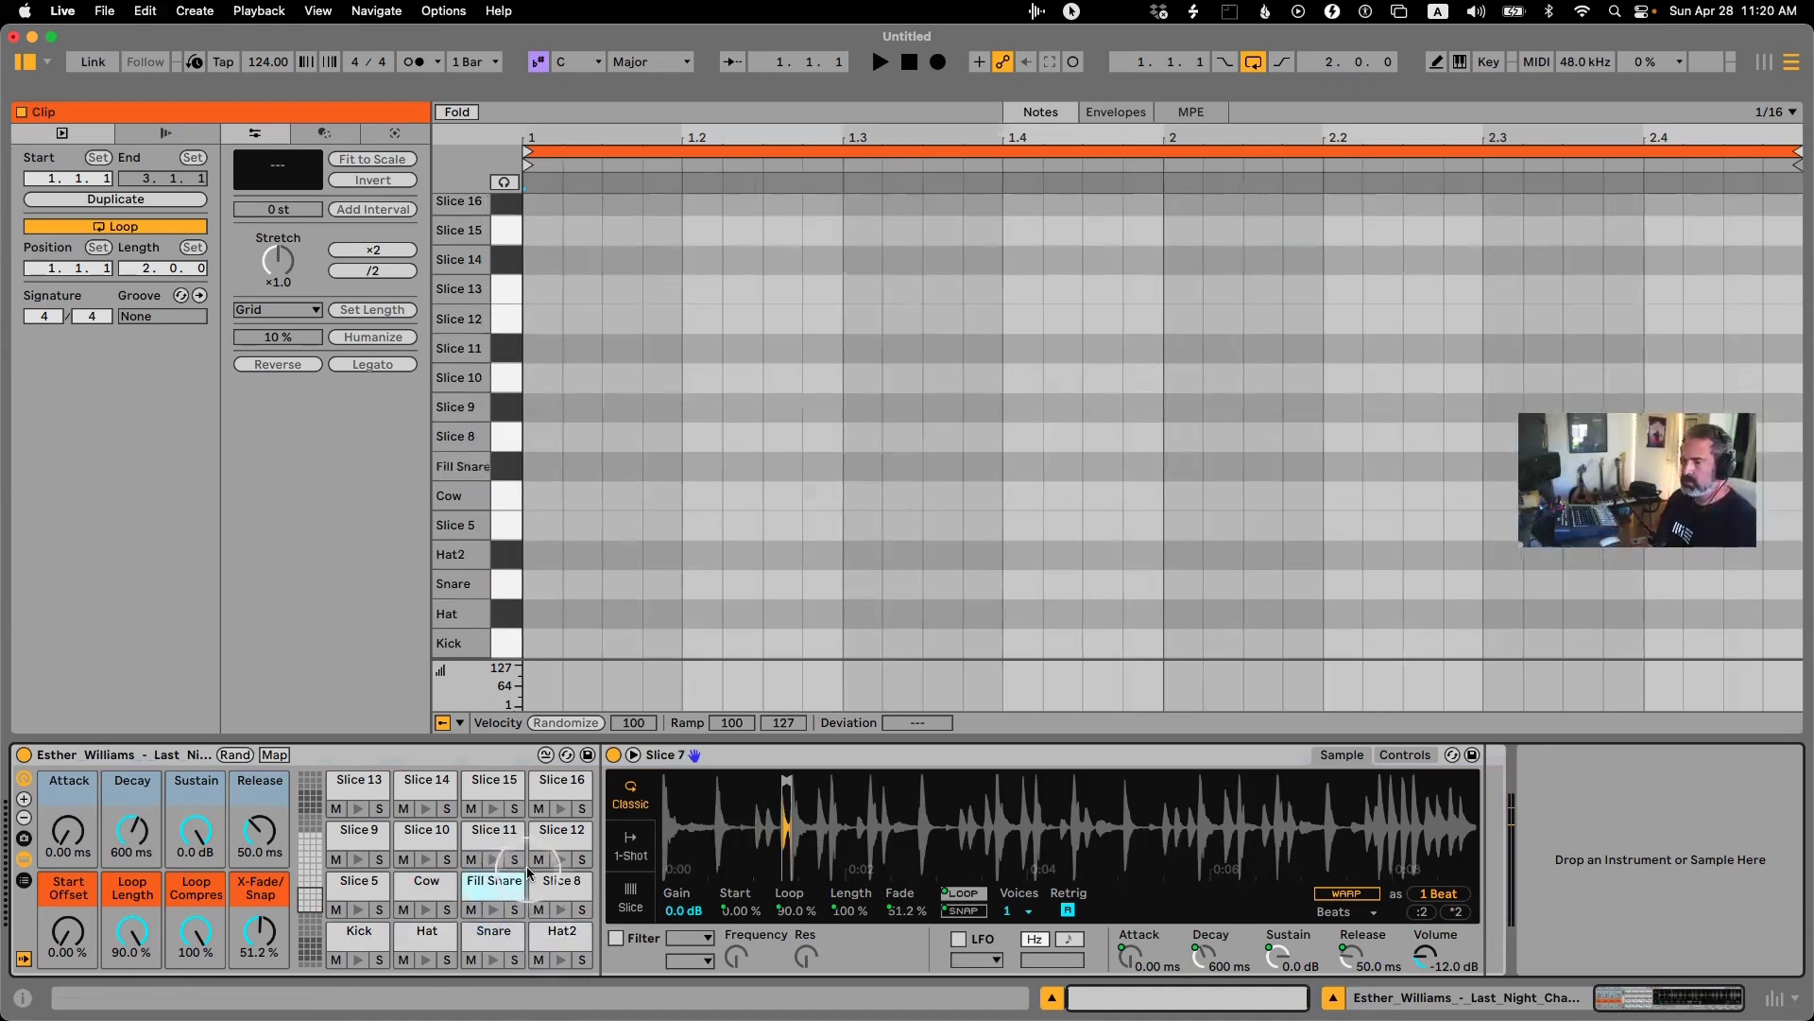
Add Kick notes at 1.1 and 1.3.3 and Snare notes at 1.2 and 1.4 in the empty clip.
{"action": "left_click", "coordinate": [557, 633]}
{"action": "left_click", "coordinate": [624, 643]}
{"action": "left_click", "coordinate": [623, 643]}
{"action": "left_click", "coordinate": [700, 583]}
{"action": "left_click", "coordinate": [941, 643]}
{"action": "left_click", "coordinate": [1018, 585]}
Shorten the clip's loop to one bar, ending at bar 2, and play the pattern.
{"action": "left_click", "coordinate": [1164, 154], "text": "super"}
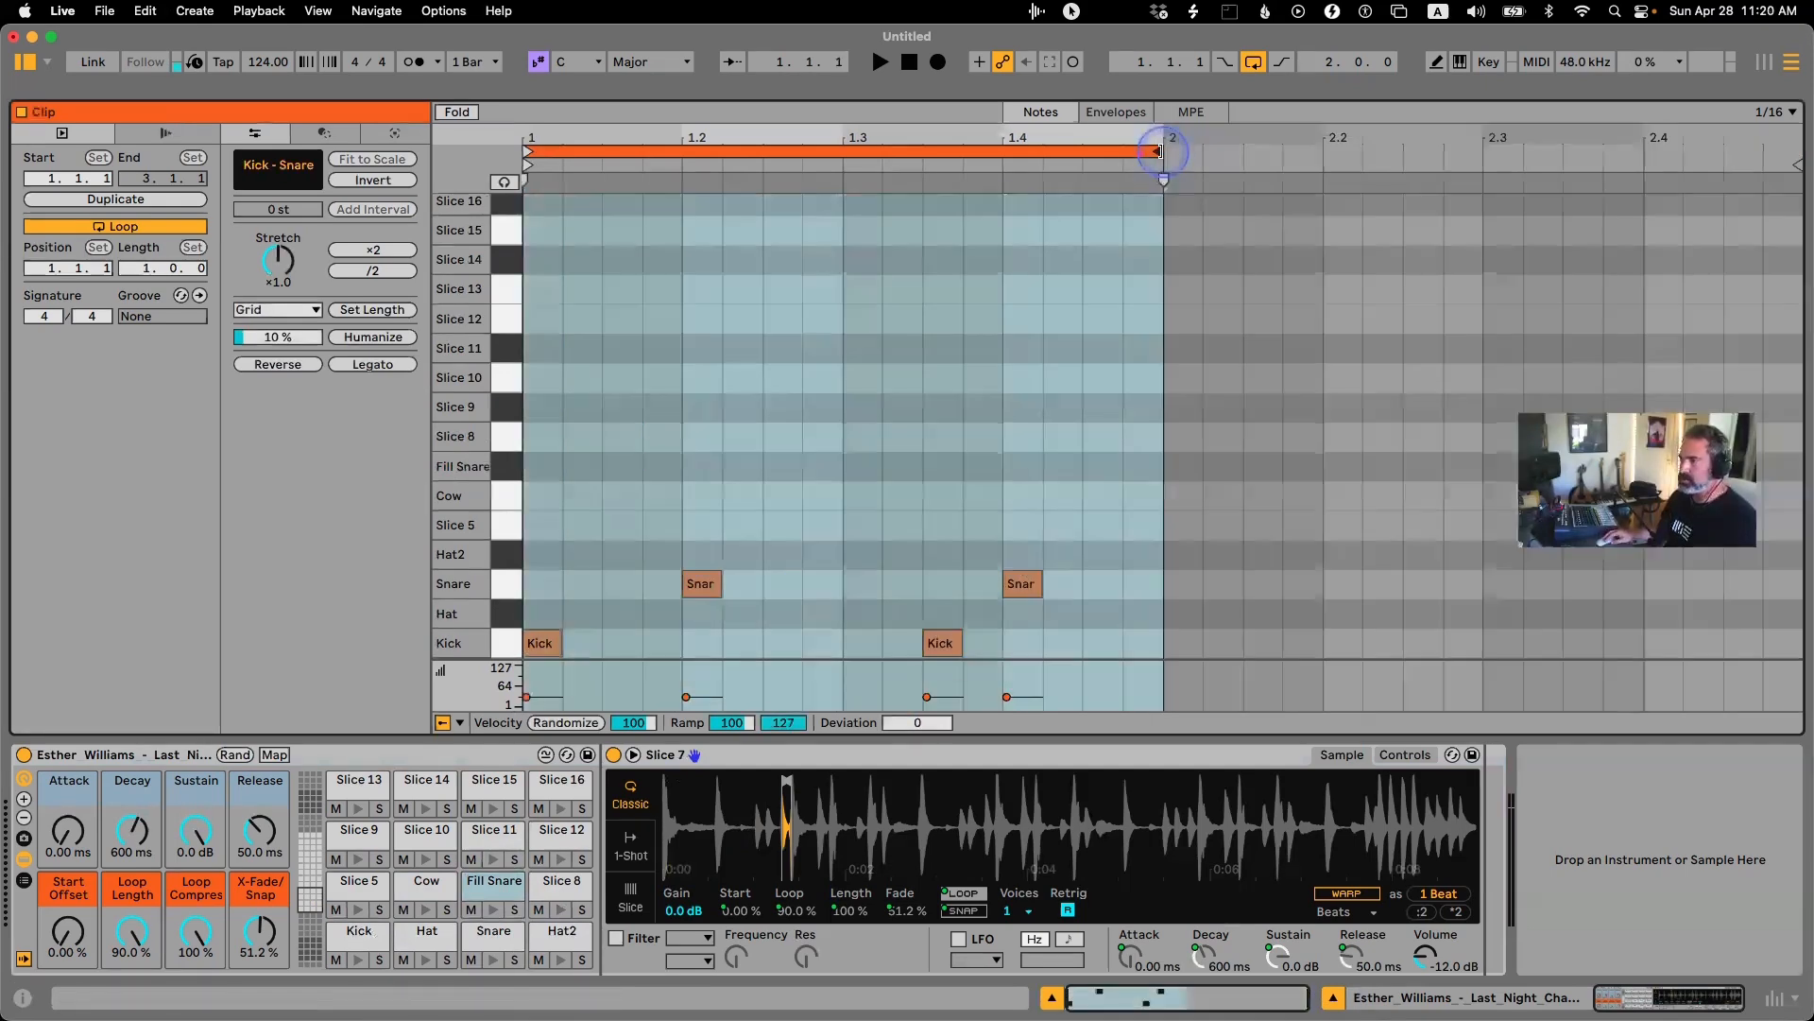
{"action": "key", "text": "z"}
{"action": "key", "text": "space"}
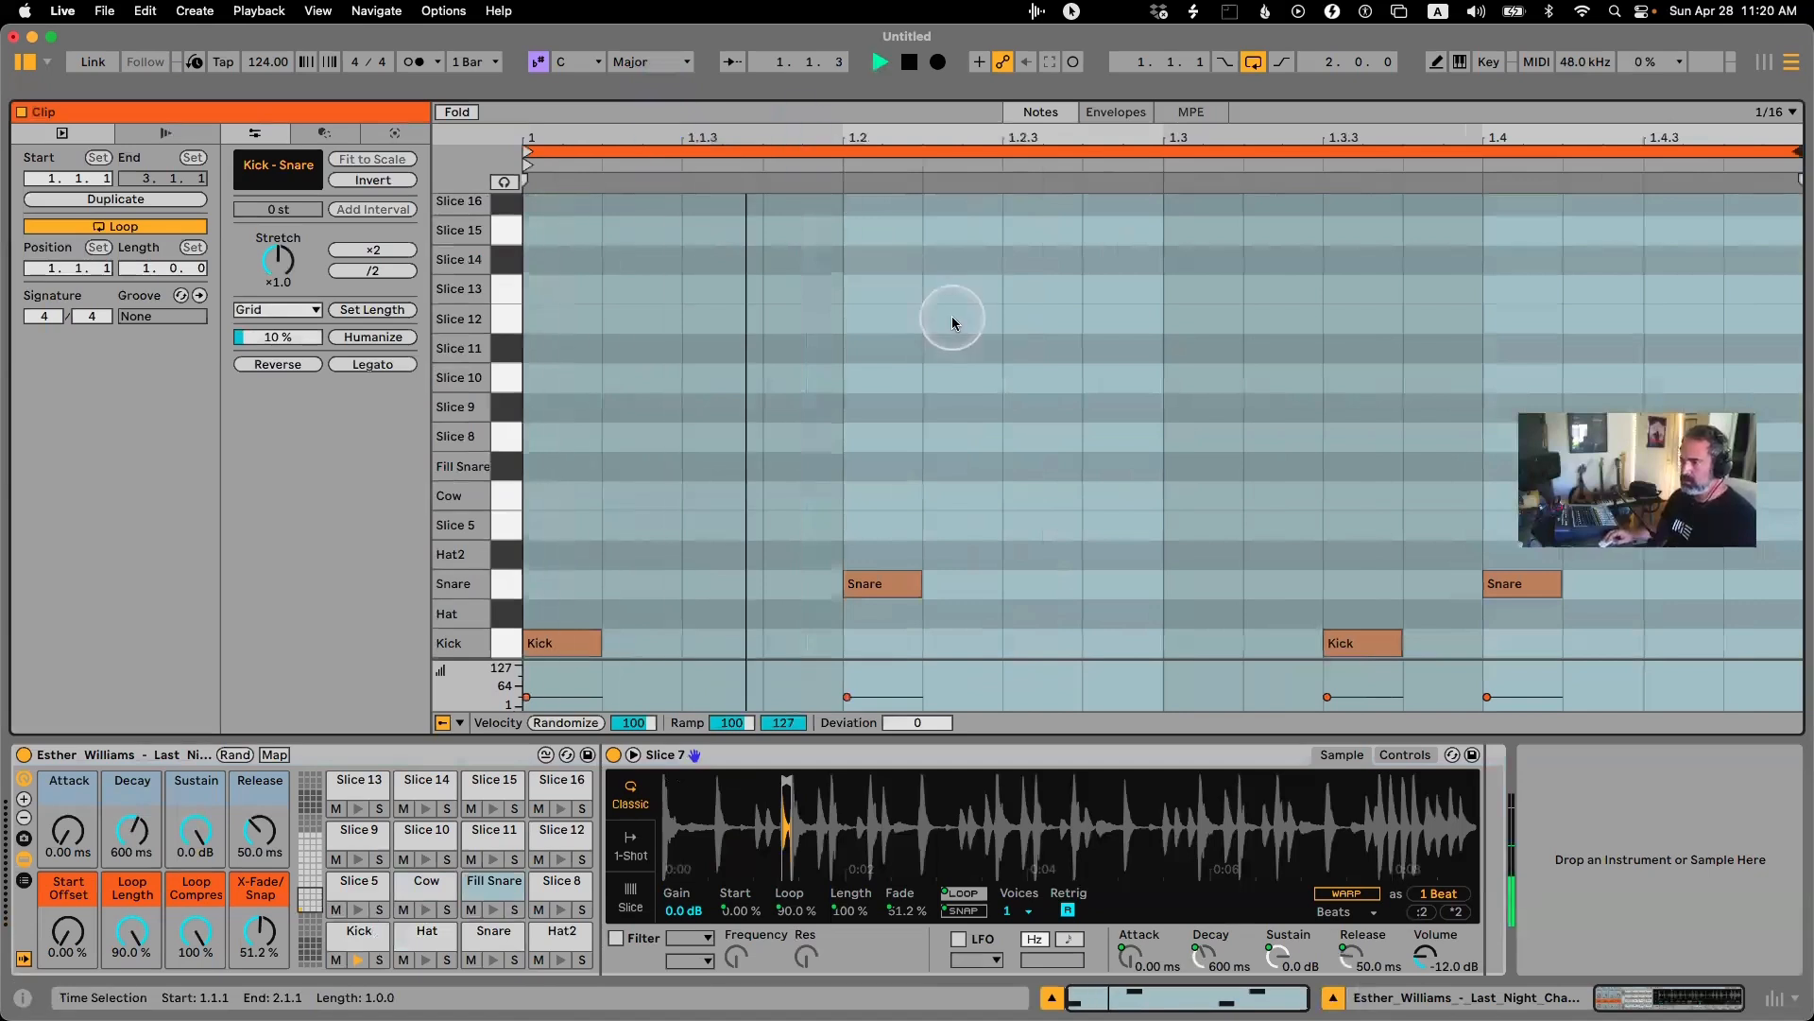
Stop playback and raise the velocity of all the notes in the clip to 126.
{"action": "key", "text": "space"}
{"action": "key", "text": "super+a"}
{"action": "left_click_drag", "start_coordinate": [892, 583], "coordinate": [863, 510]}
{"action": "left_click", "coordinate": [861, 510]}
{"action": "left_click", "coordinate": [589, 593]}
Turn on note audition, move the Kick note at 1.1 up to Slice 8 and listen to the pattern.
{"action": "left_click", "coordinate": [552, 649]}
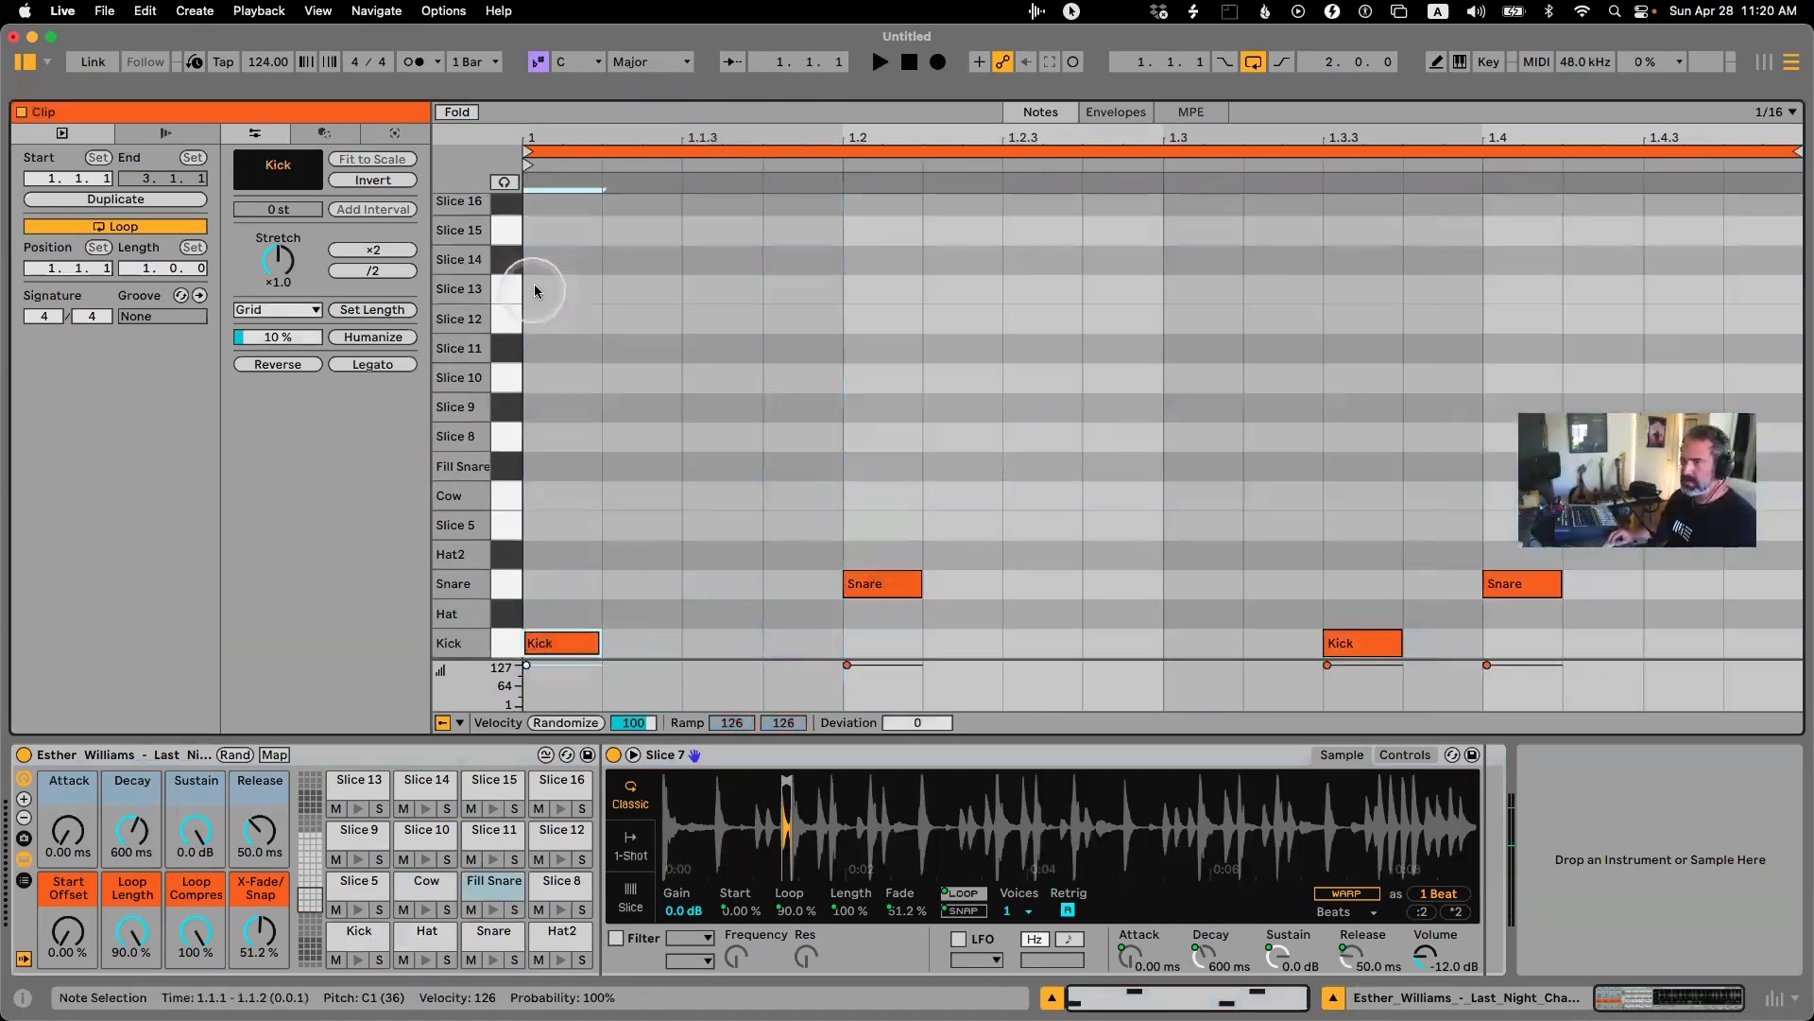
{"action": "left_click", "coordinate": [505, 183]}
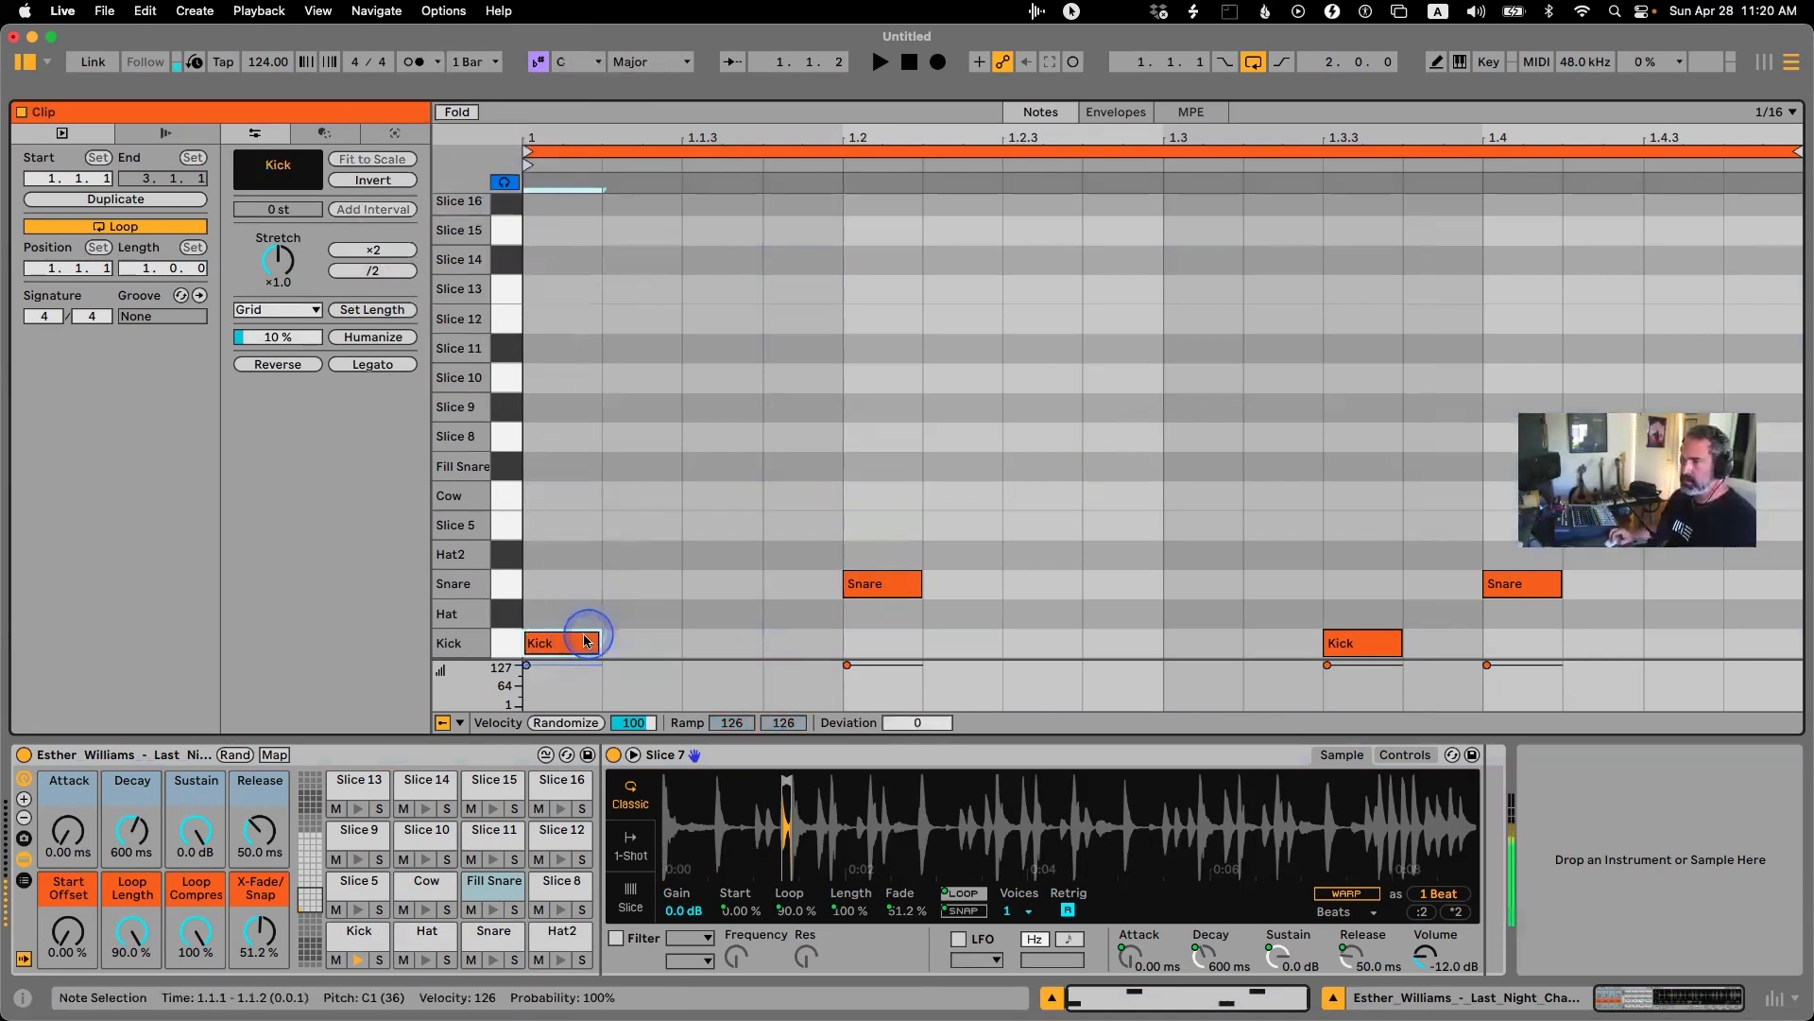
{"action": "key", "text": "Up"}
{"action": "key", "text": "Up"}
{"action": "key", "text": "Up"}
{"action": "key", "text": "Up"}
{"action": "key", "text": "Up"}
{"action": "key", "text": "Up"}
{"action": "key", "text": "Up"}
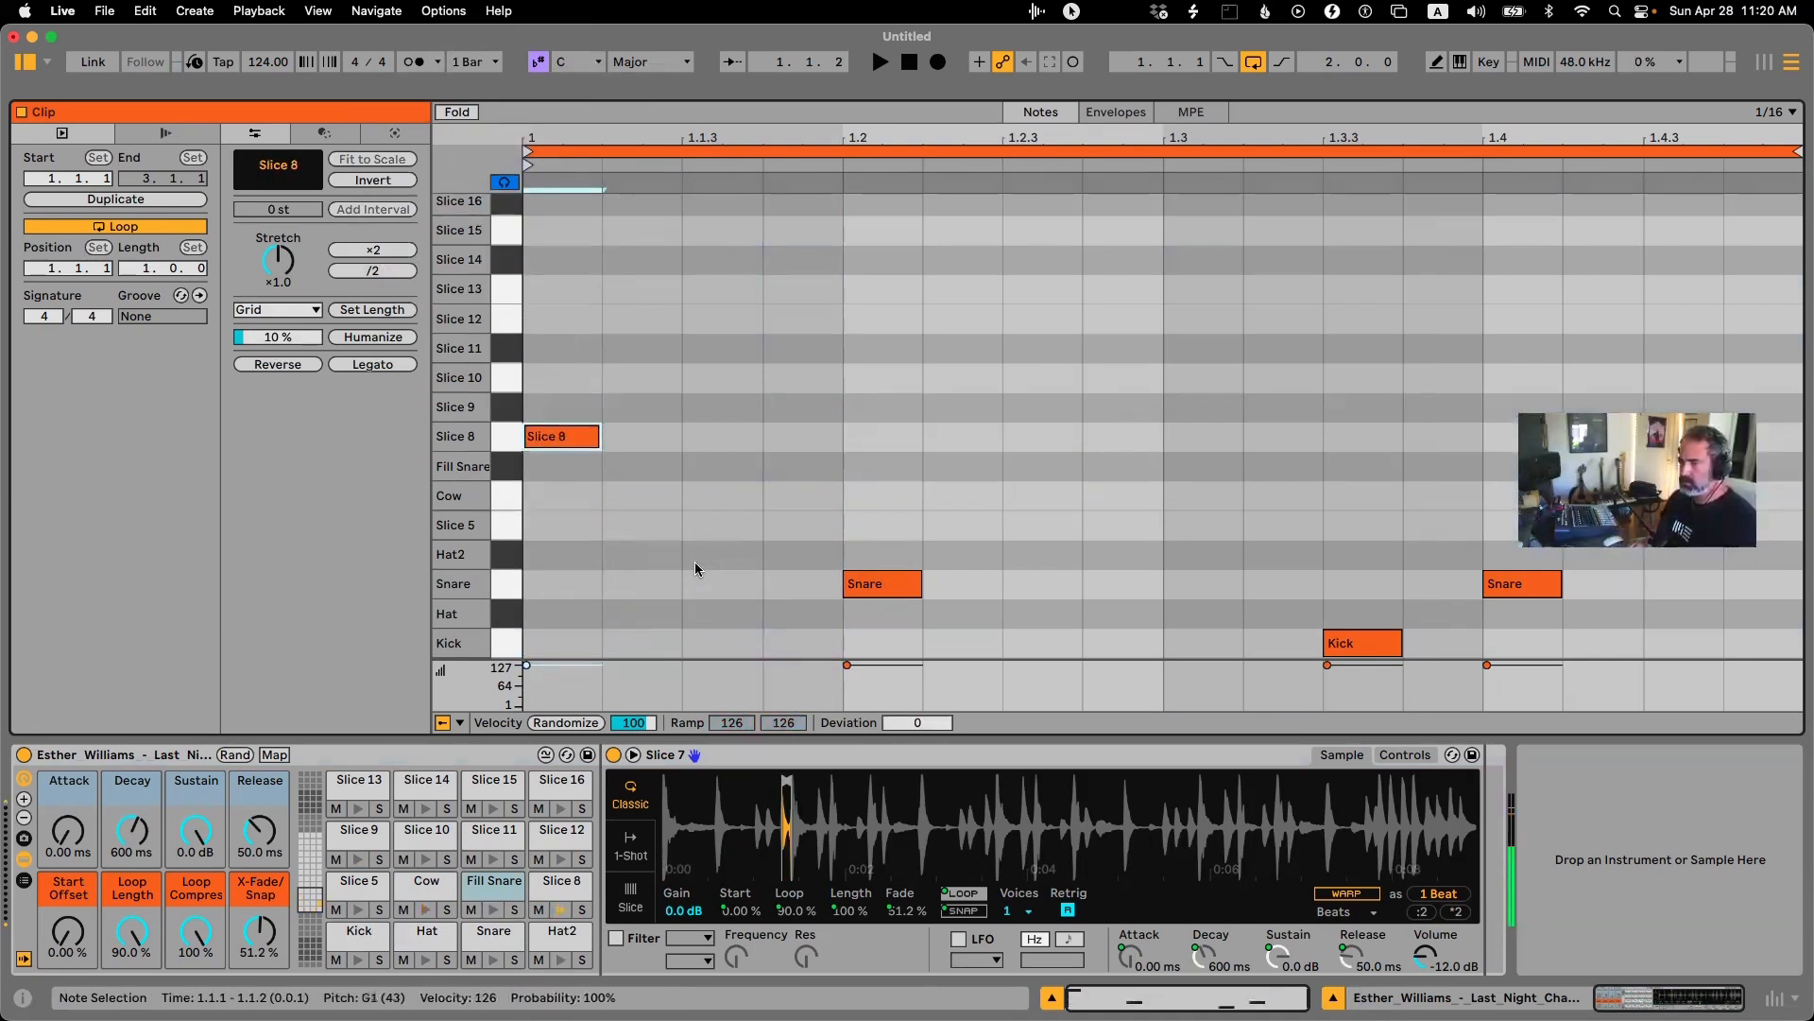
{"action": "key", "text": "space"}
{"action": "key", "text": "space"}
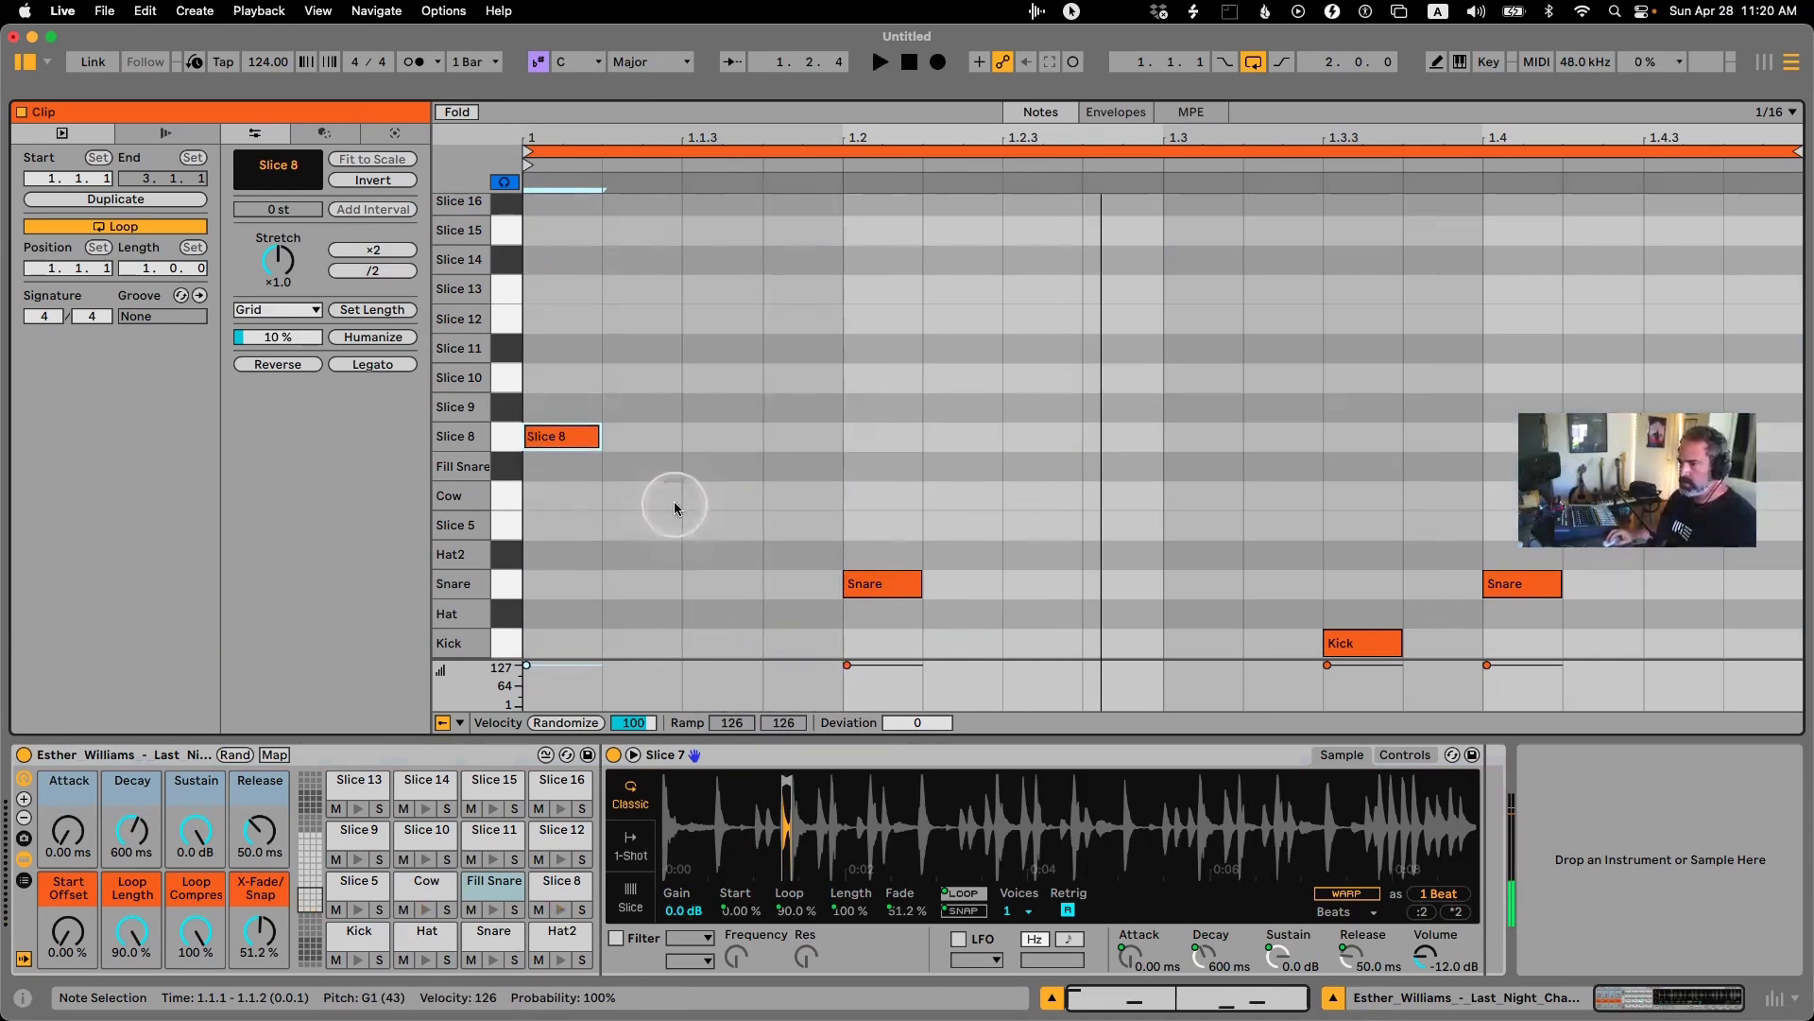
Try lengthening all the notes to one full beat during playback.
{"action": "left_click", "coordinate": [694, 482]}
{"action": "key", "text": "super+a"}
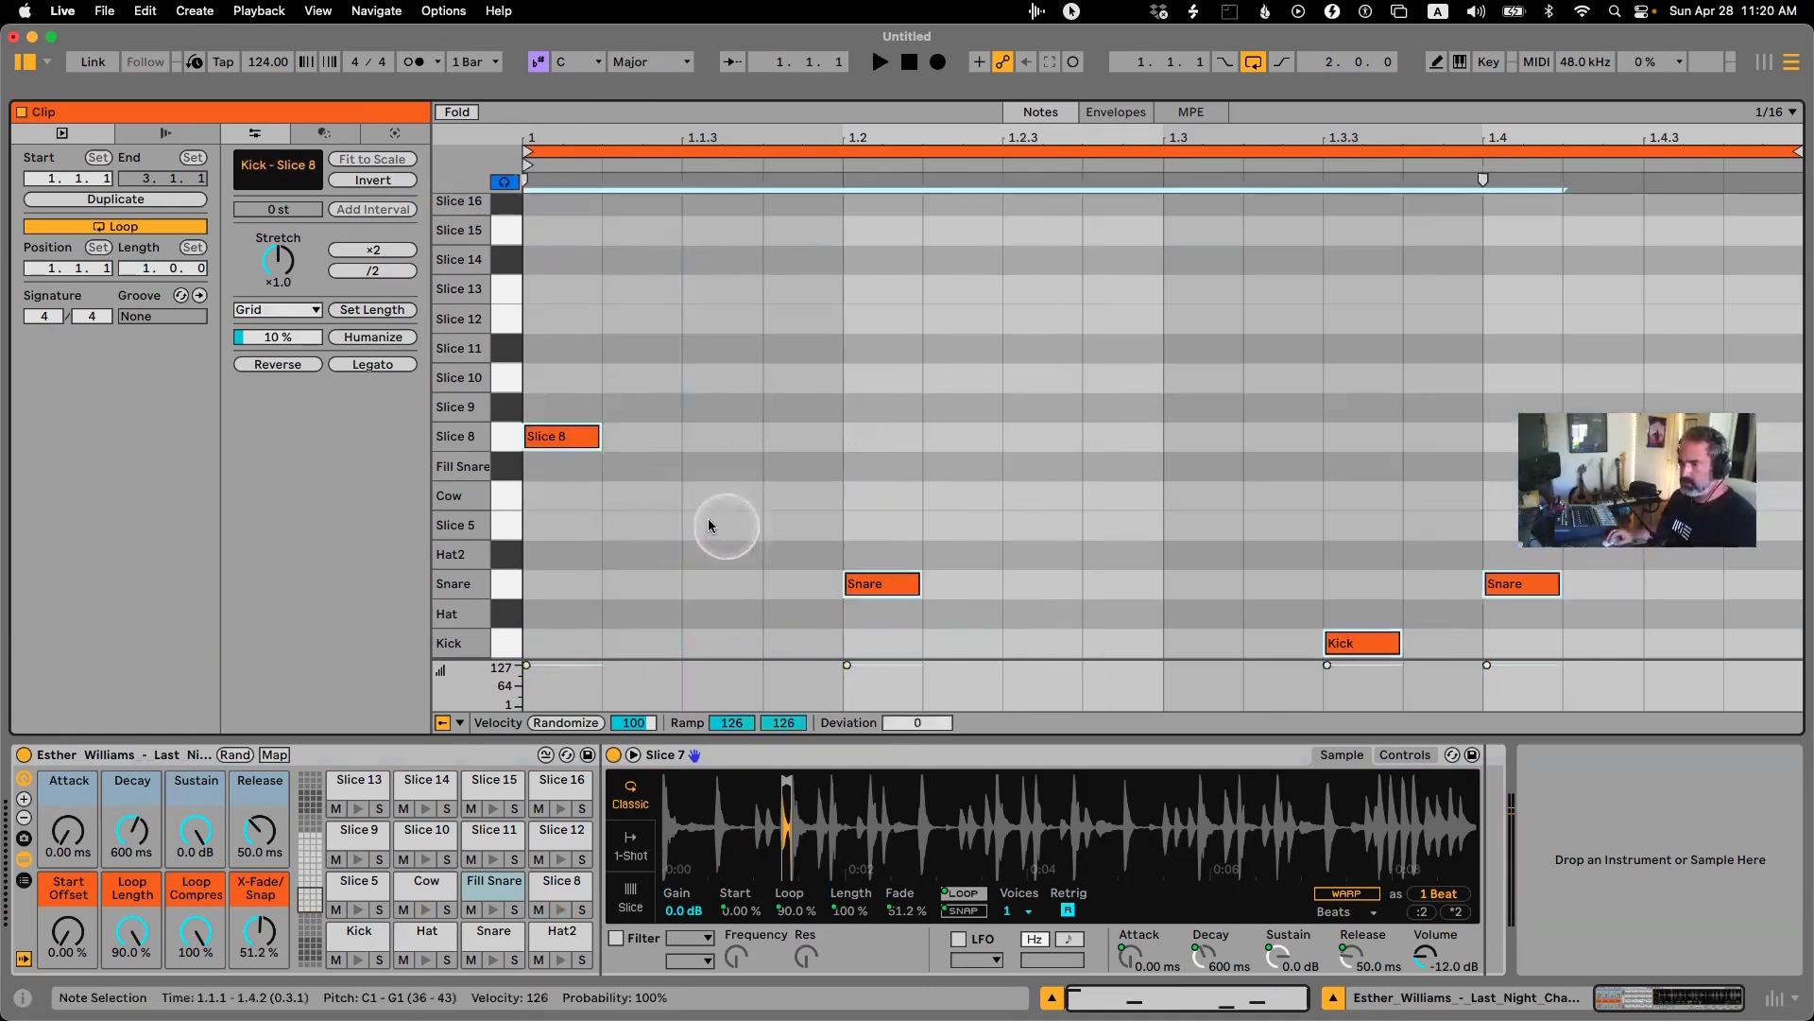
{"action": "key", "text": "shift+Right"}
{"action": "key", "text": "shift+Right"}
{"action": "key", "text": "shift+Right"}
{"action": "key", "text": "space"}
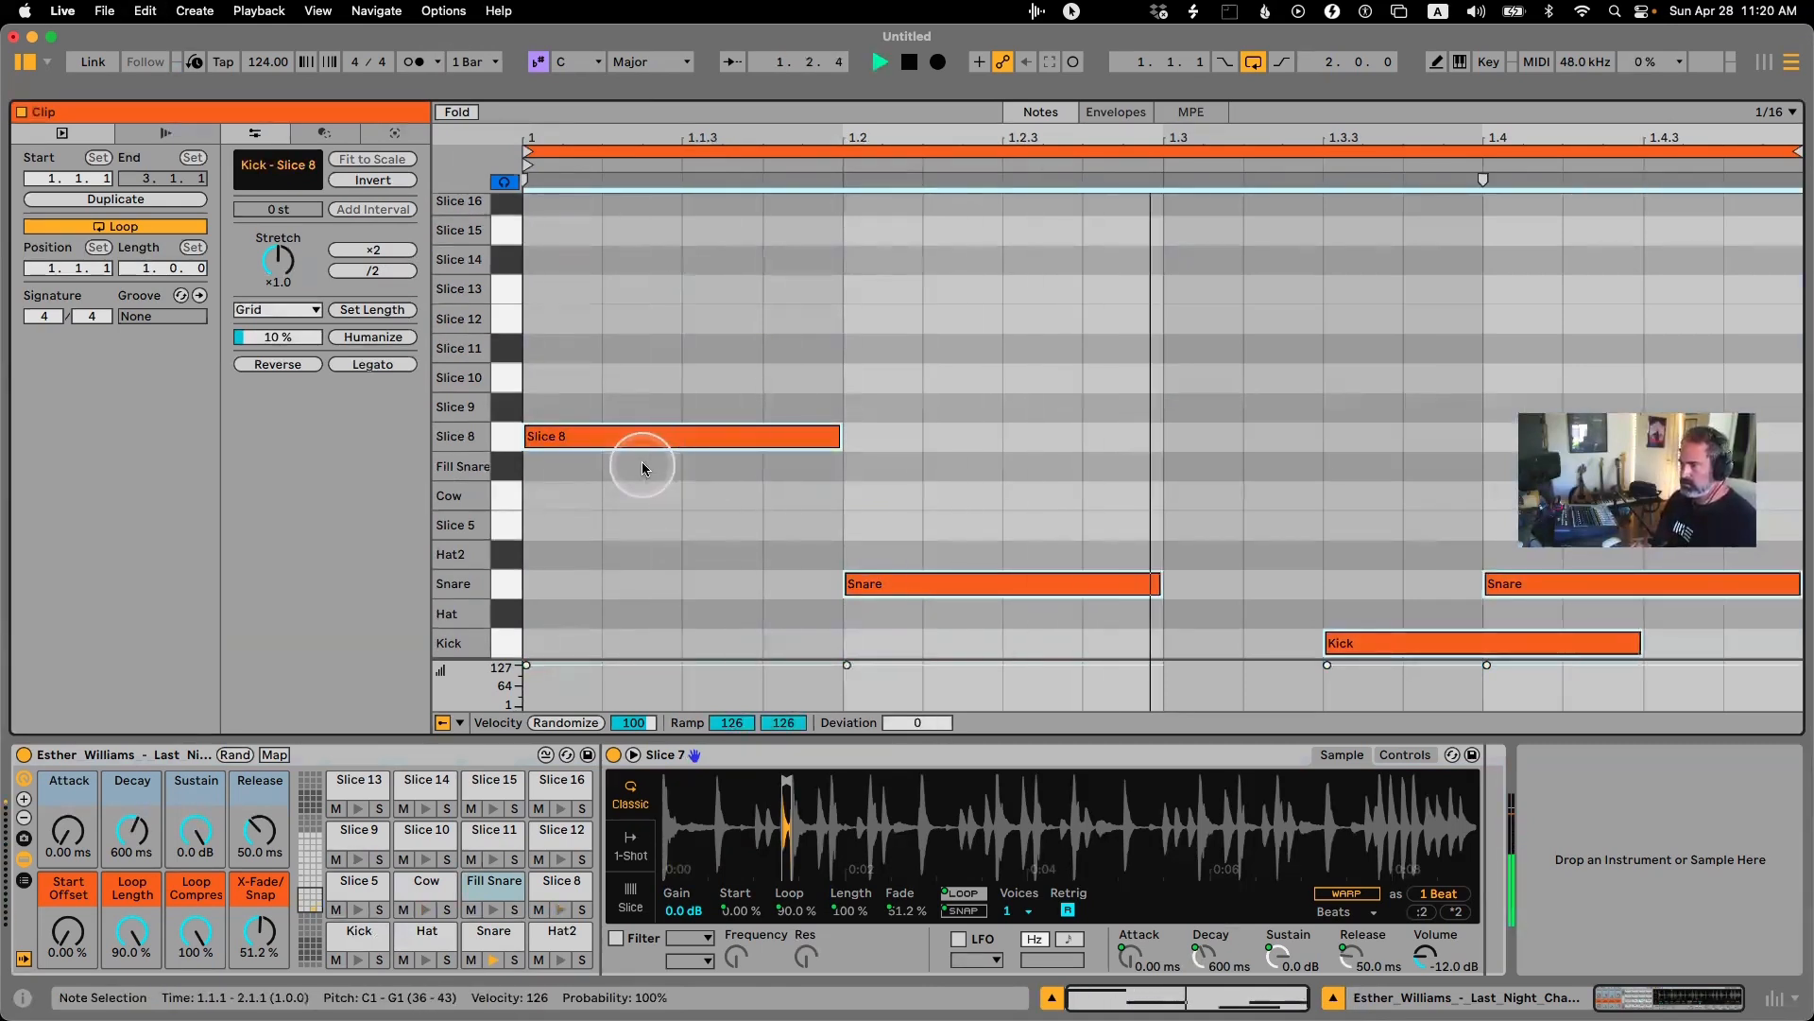
{"action": "key", "text": "shift+Left"}
{"action": "key", "text": "shift+Left"}
{"action": "key", "text": "shift+Left"}
Add a note at 1.1.3 and move it up to Slice 15.
{"action": "left_click", "coordinate": [648, 438]}
{"action": "double_click", "coordinate": [722, 378]}
{"action": "key", "text": "Up"}
{"action": "key", "text": "Up"}
{"action": "key", "text": "Up"}
{"action": "key", "text": "Up"}
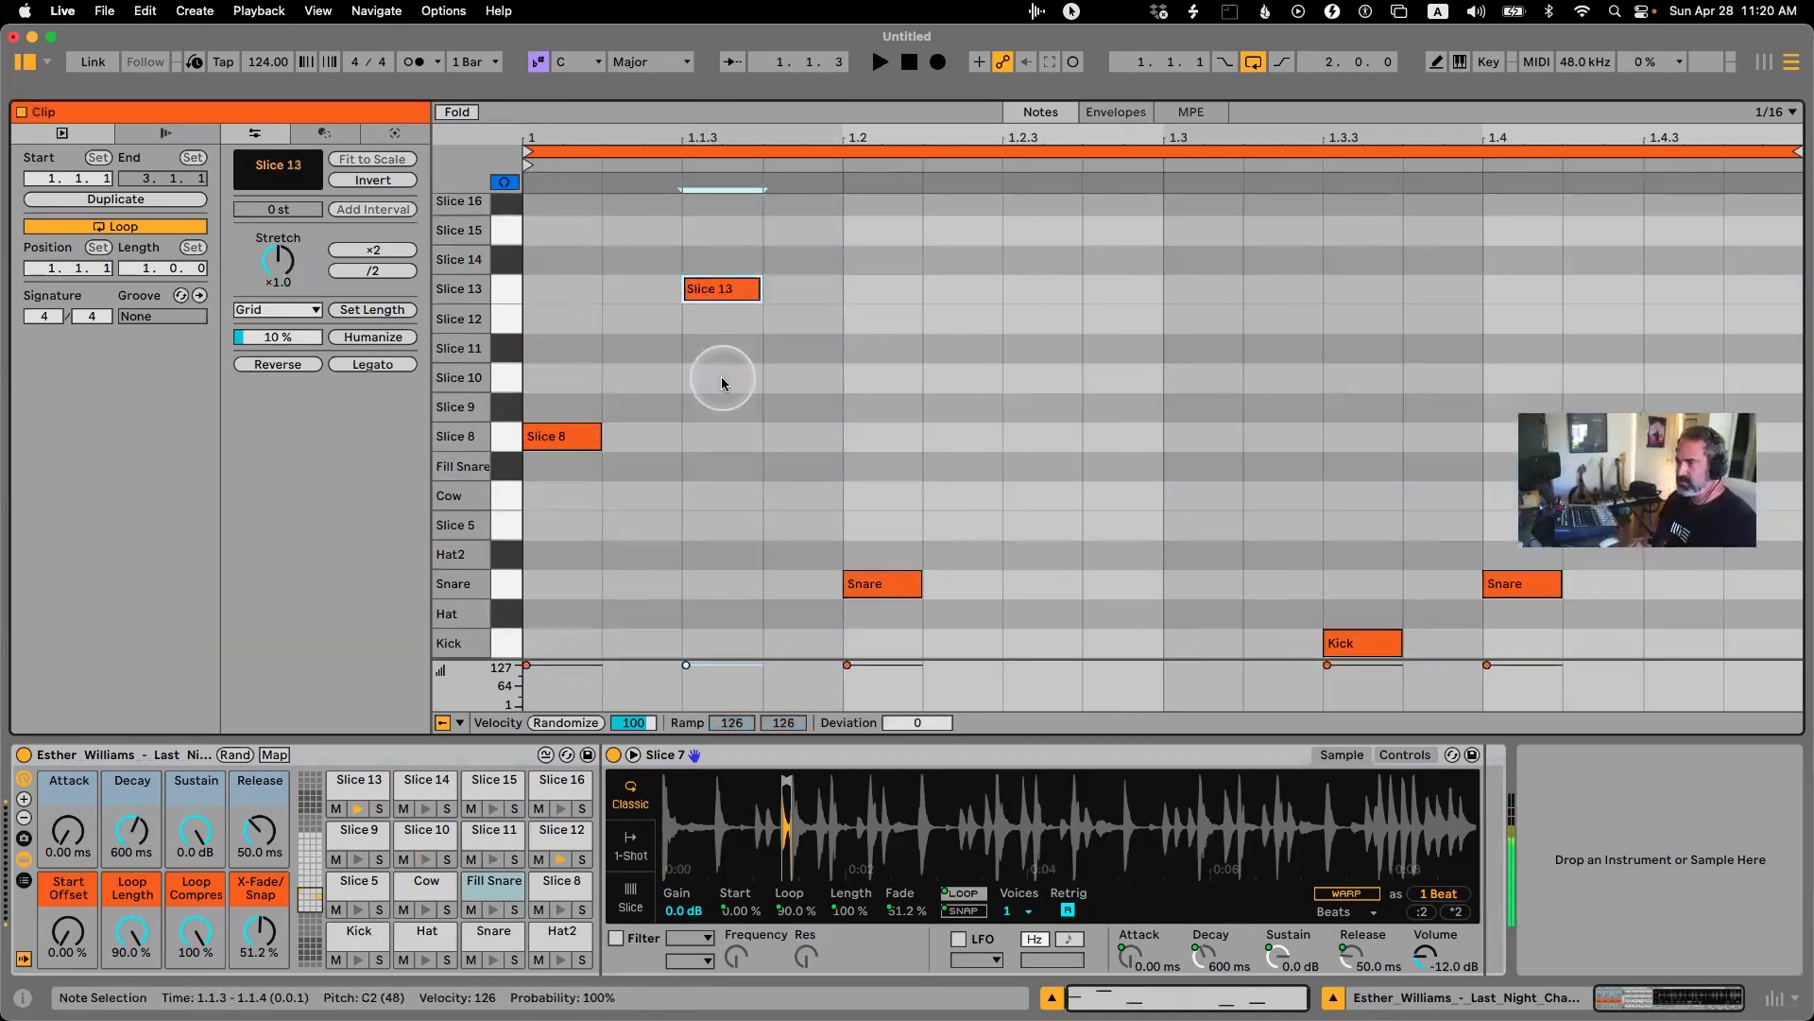
{"action": "key", "text": "Up"}
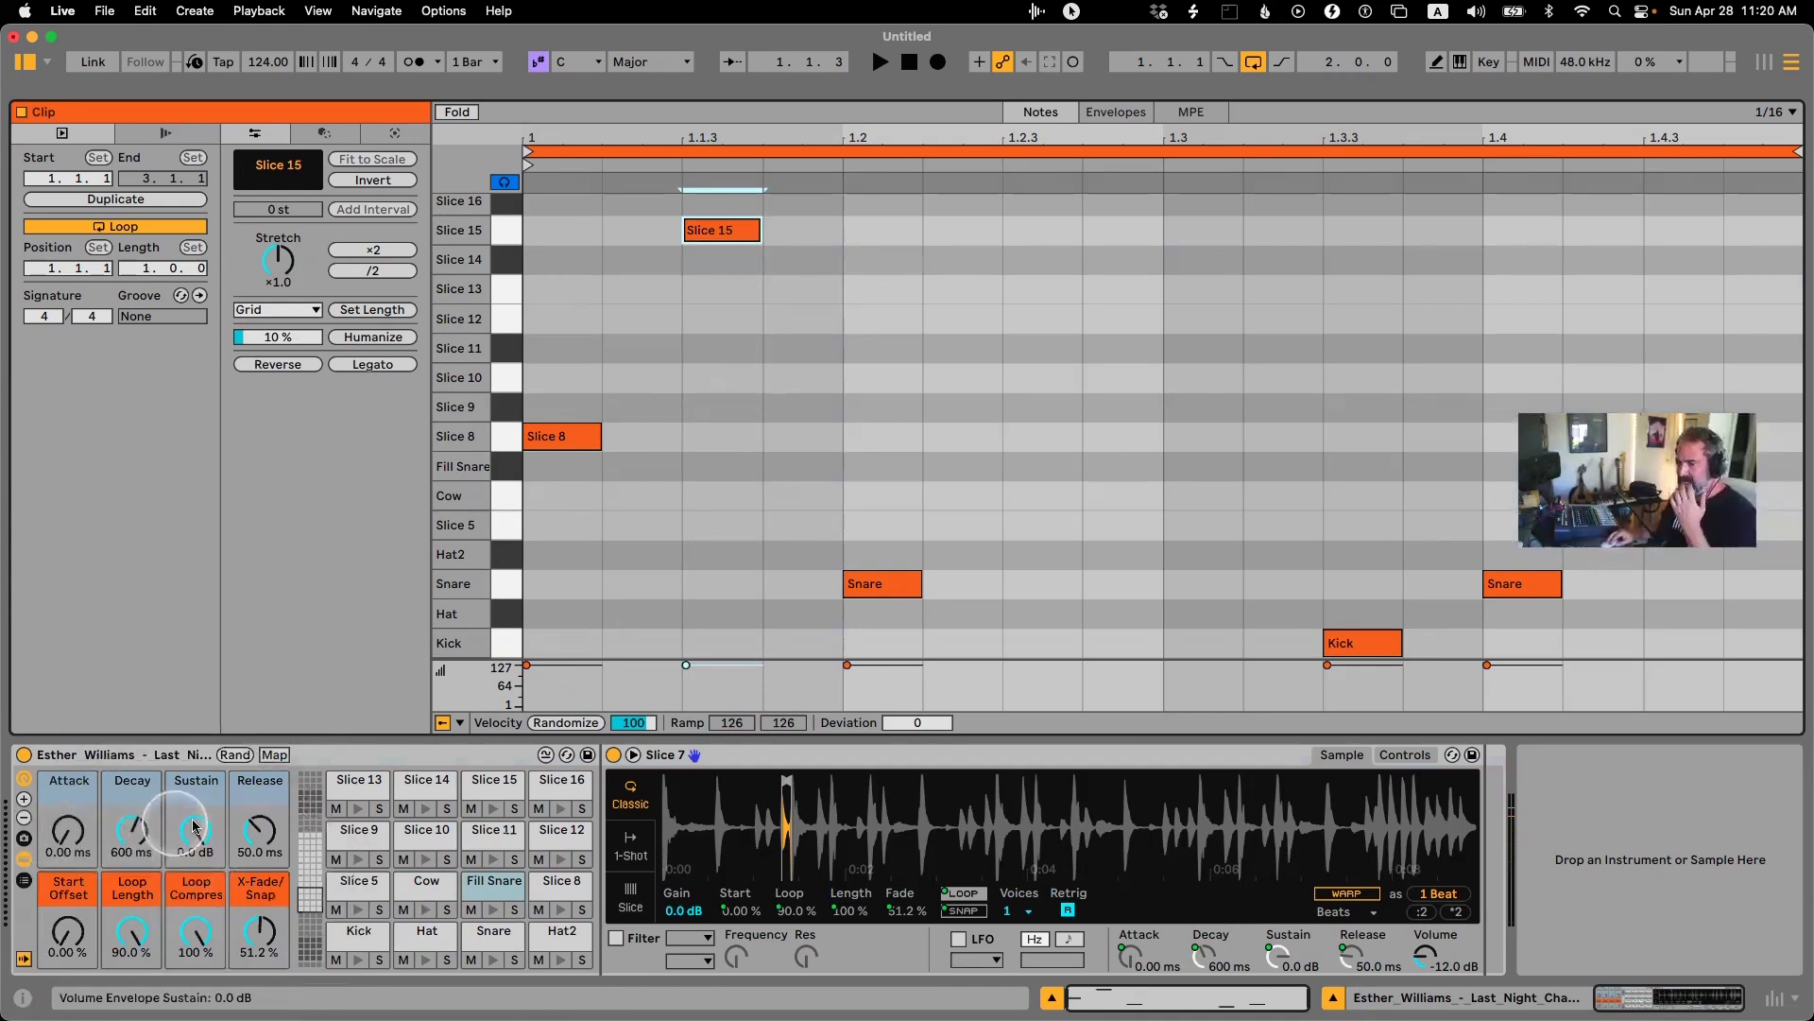
Set the drum rack's Loop Length macro to 0% and Loop Compress to 100%, checking the sound in playback.
{"action": "left_click_drag", "start_coordinate": [193, 933], "coordinate": [140, 959]}
{"action": "key", "text": "space"}
{"action": "key", "text": "space"}
{"action": "left_click_drag", "start_coordinate": [199, 945], "coordinate": [198, 917]}
{"action": "key", "text": "space"}
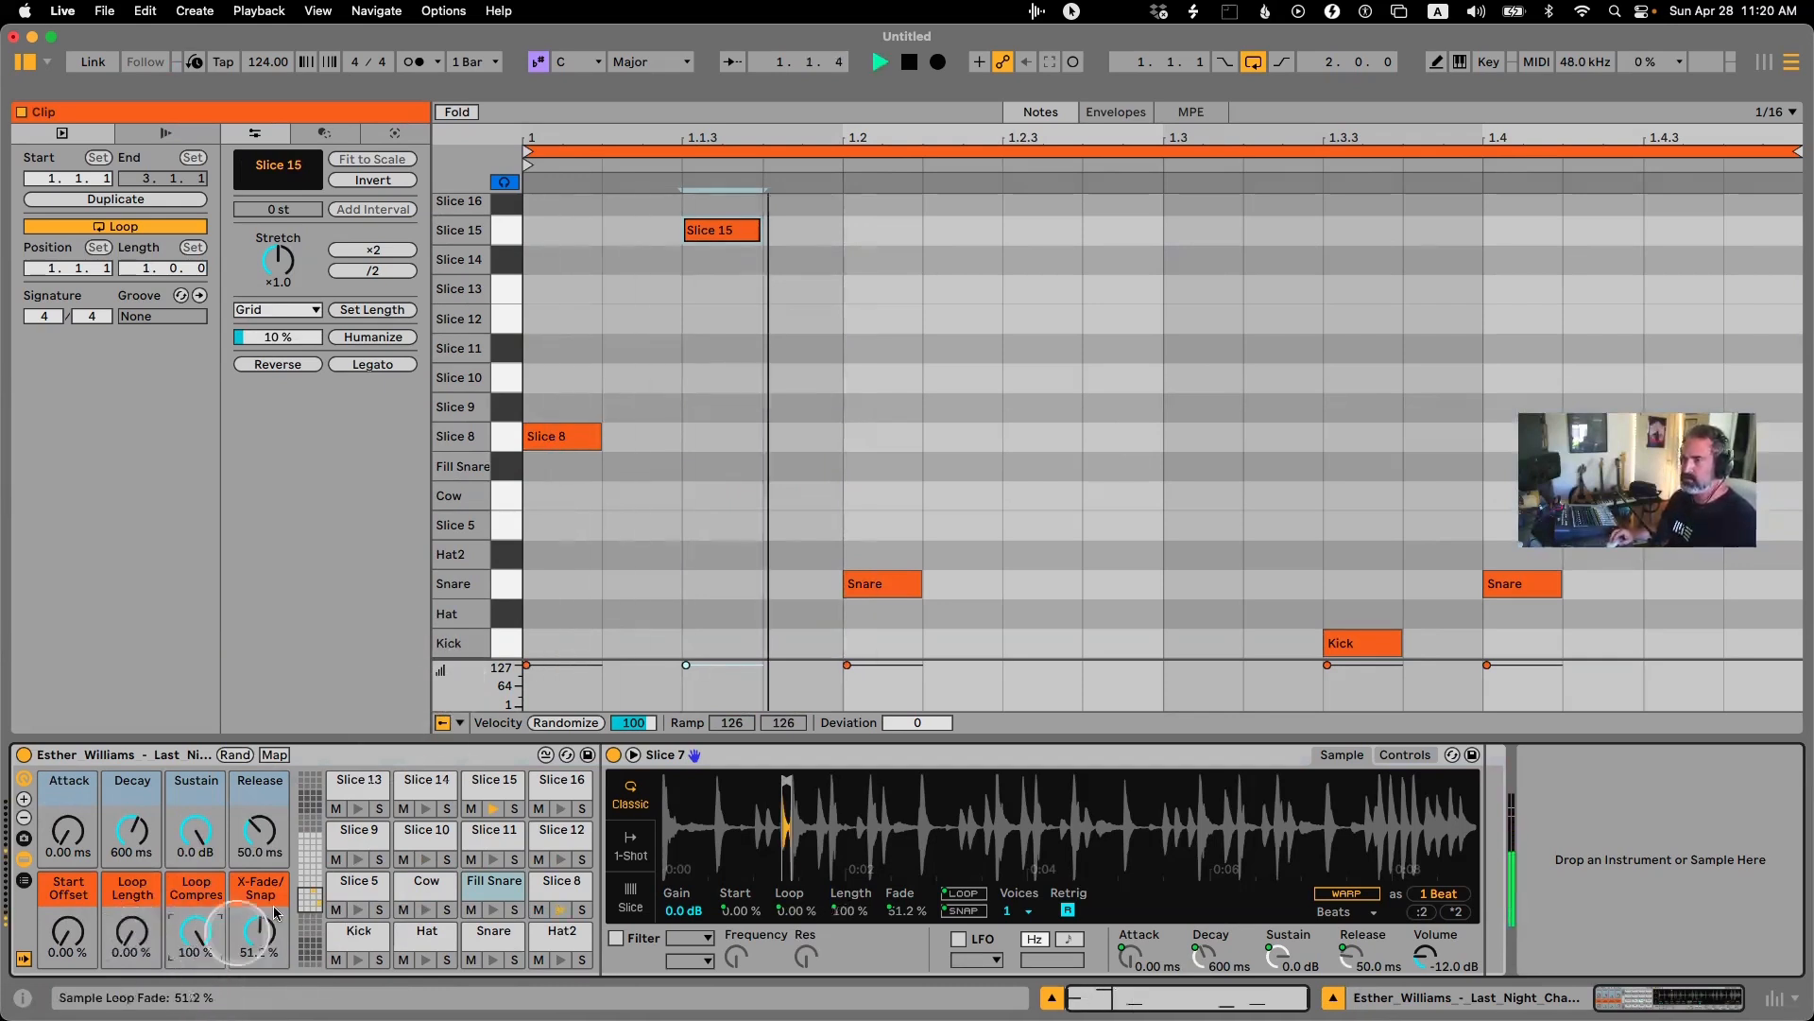
{"action": "key", "text": "space"}
Copy the Snare note at 1.2 to 1.2.4.
{"action": "left_click", "coordinate": [754, 397]}
{"action": "left_click", "coordinate": [967, 480]}
{"action": "left_click_drag", "start_coordinate": [888, 584], "coordinate": [1157, 590]}
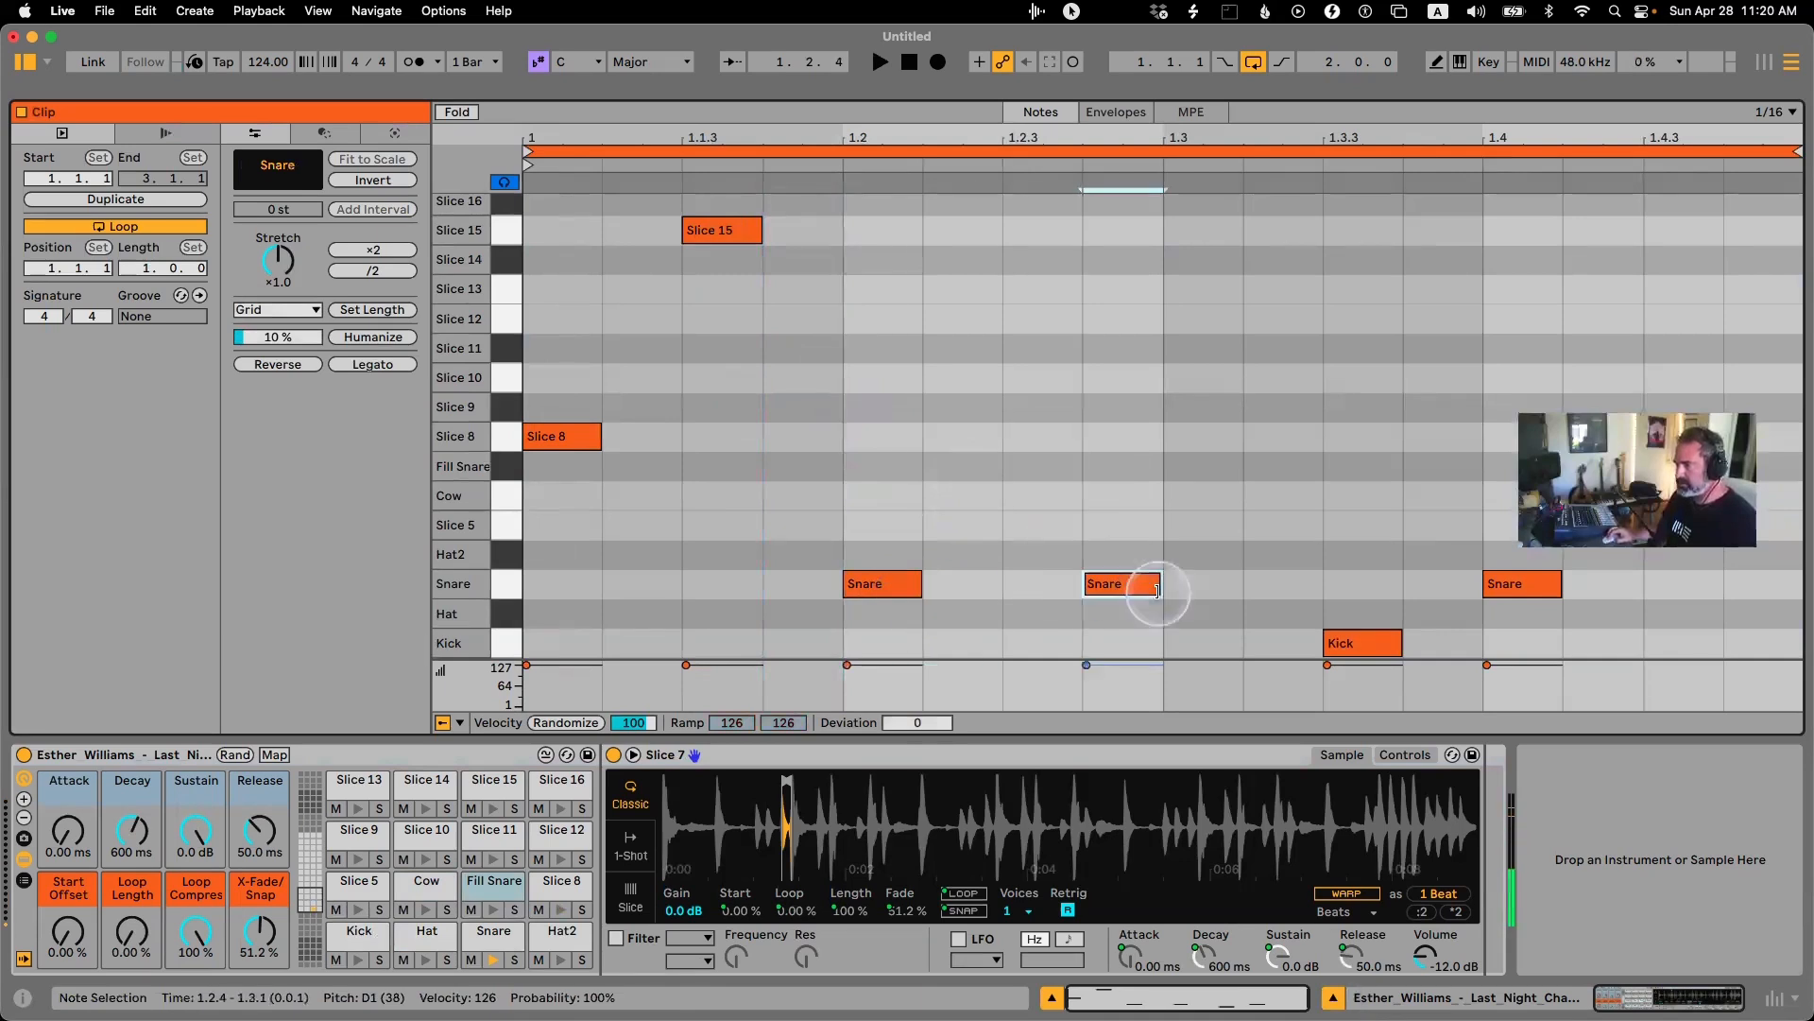
Move the note at 1.1 to Slice 10 and delete the notes at 1.1.3 and 1.2.4.
{"action": "left_click_drag", "start_coordinate": [578, 435], "coordinate": [586, 385]}
{"action": "left_click_drag", "start_coordinate": [677, 308], "coordinate": [792, 219]}
{"action": "key", "text": "Delete"}
{"action": "left_click_drag", "start_coordinate": [1072, 555], "coordinate": [1199, 648]}
{"action": "key", "text": "Delete"}
Move the Kick note at 1.3.3 up to Slice 10 and listen to the pattern.
{"action": "left_click", "coordinate": [1340, 637]}
{"action": "left_click_drag", "start_coordinate": [1340, 638], "coordinate": [1334, 377]}
{"action": "key", "text": "space"}
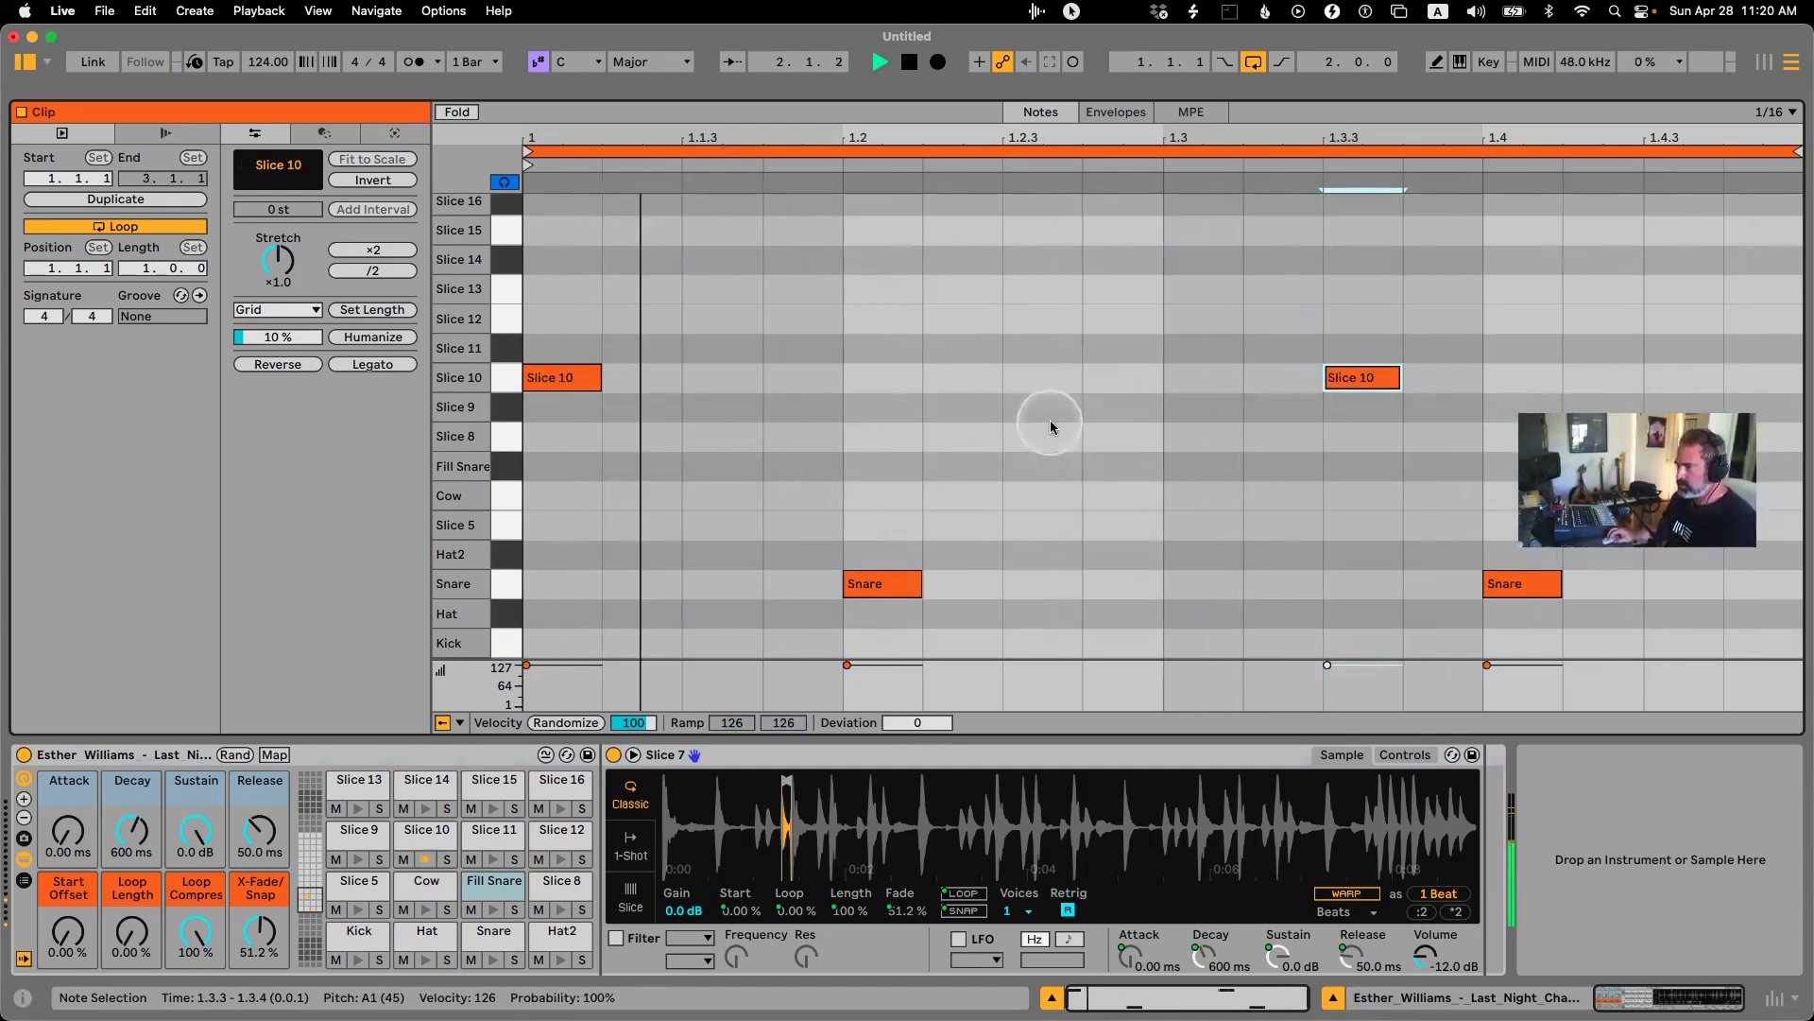
{"action": "key", "text": "space"}
Add a Slice 11 note at 1.2.3 and duplicate it as a Slice 12 note at 1.2.4.
{"action": "double_click", "coordinate": [1010, 346]}
{"action": "key", "text": "space"}
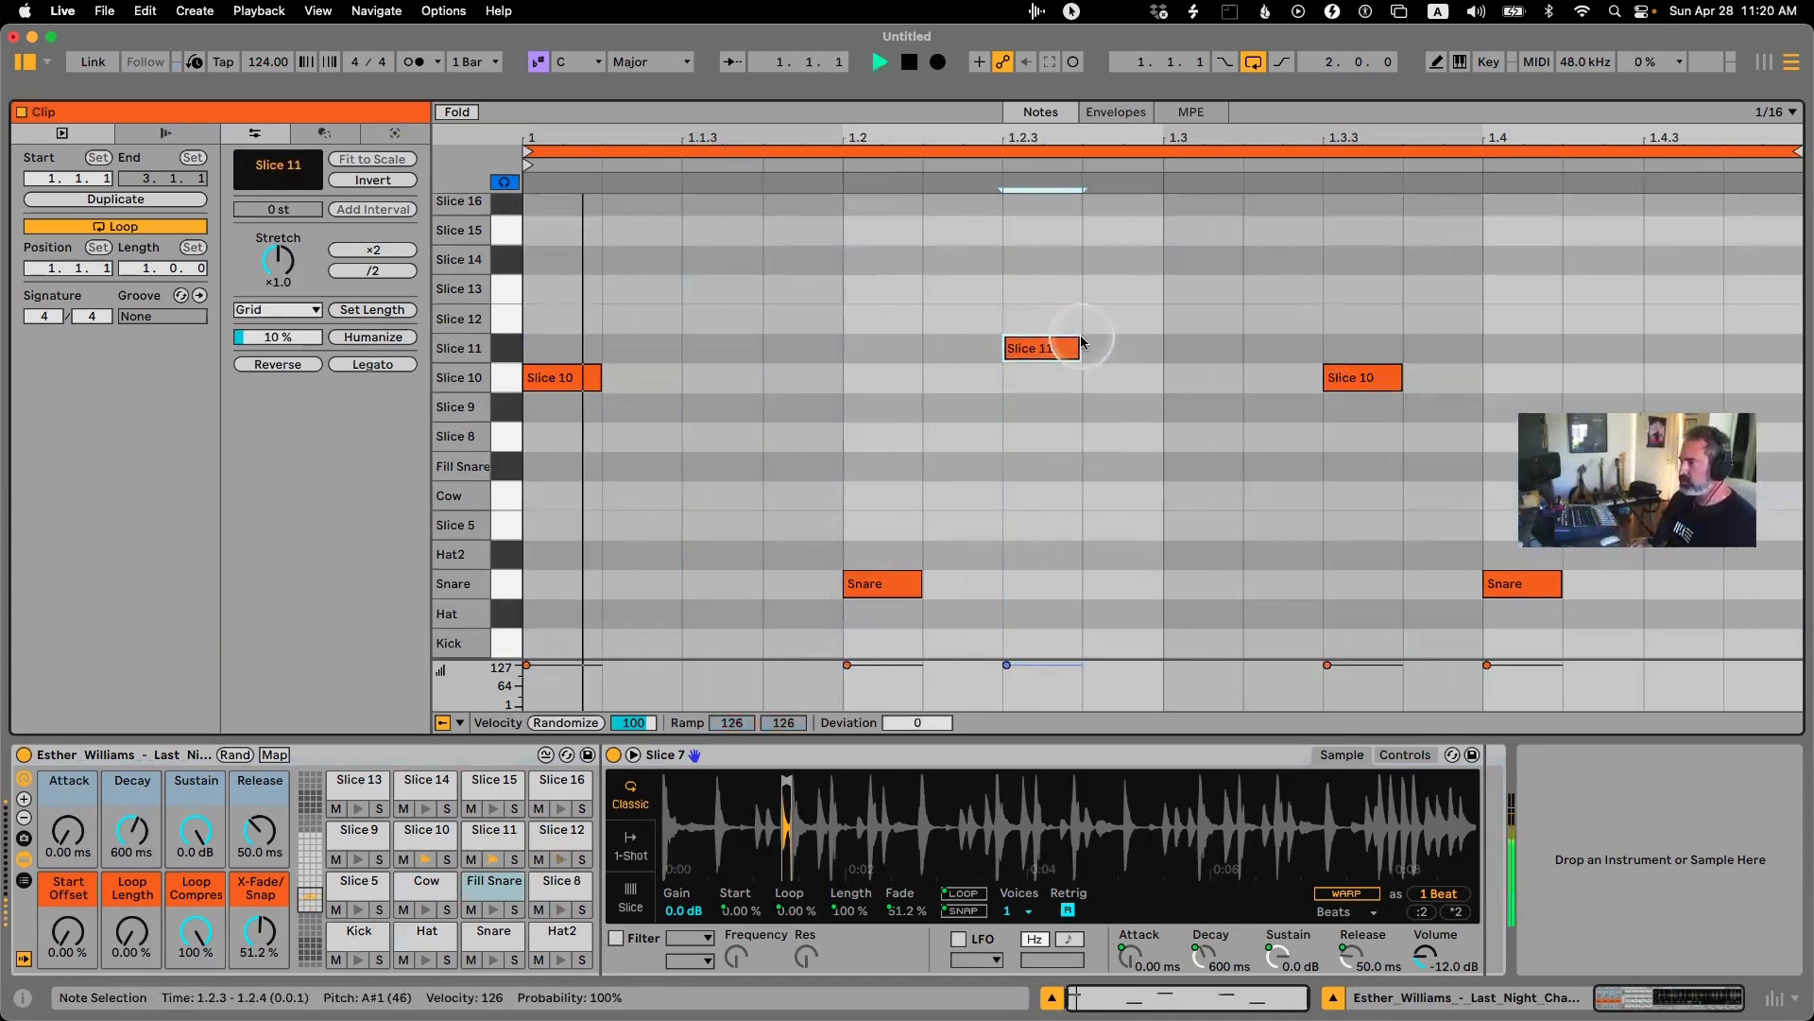
{"action": "key", "text": "space"}
{"action": "key", "text": "super+d"}
{"action": "key", "text": "Up"}
{"action": "key", "text": "Up"}
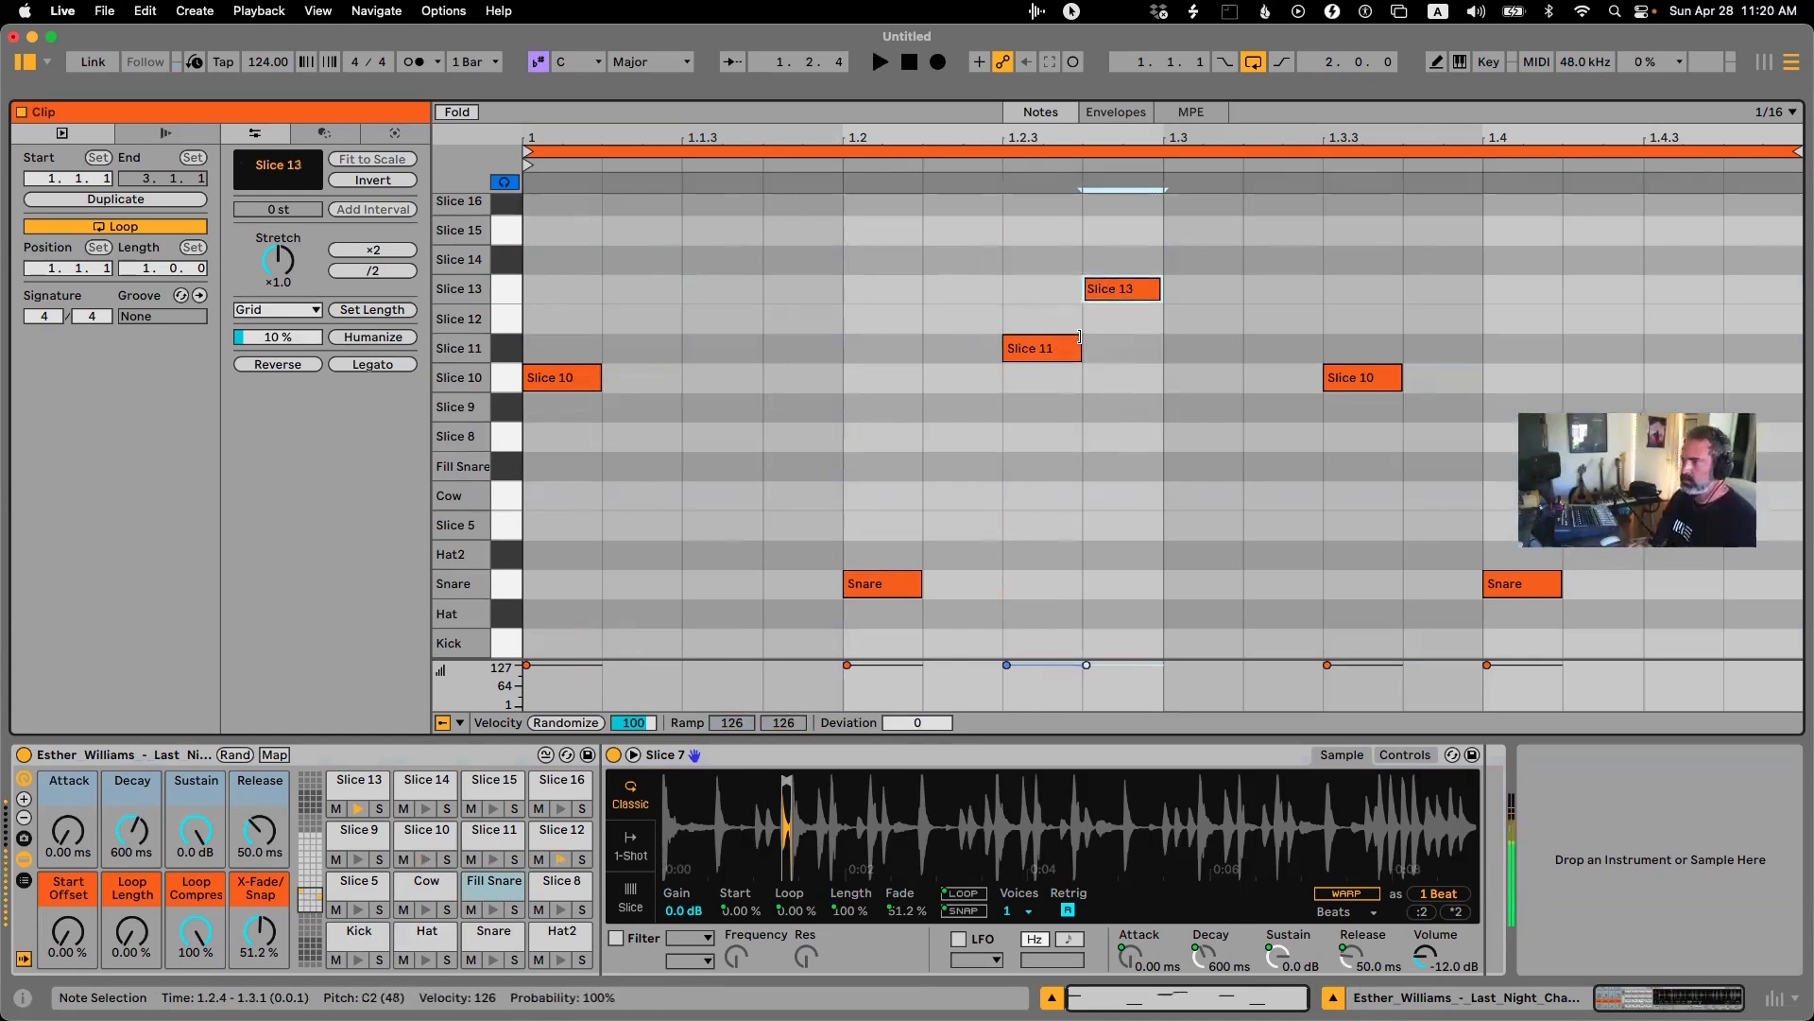
{"action": "key", "text": "Down"}
Duplicate the Slice 12 note and move the copy to Slice 14 at 1.3.2.
{"action": "key", "text": "super+d"}
{"action": "key", "text": "Up"}
{"action": "key", "text": "Up"}
{"action": "key", "text": "Up"}
{"action": "key", "text": "Down"}
{"action": "key", "text": "Right"}
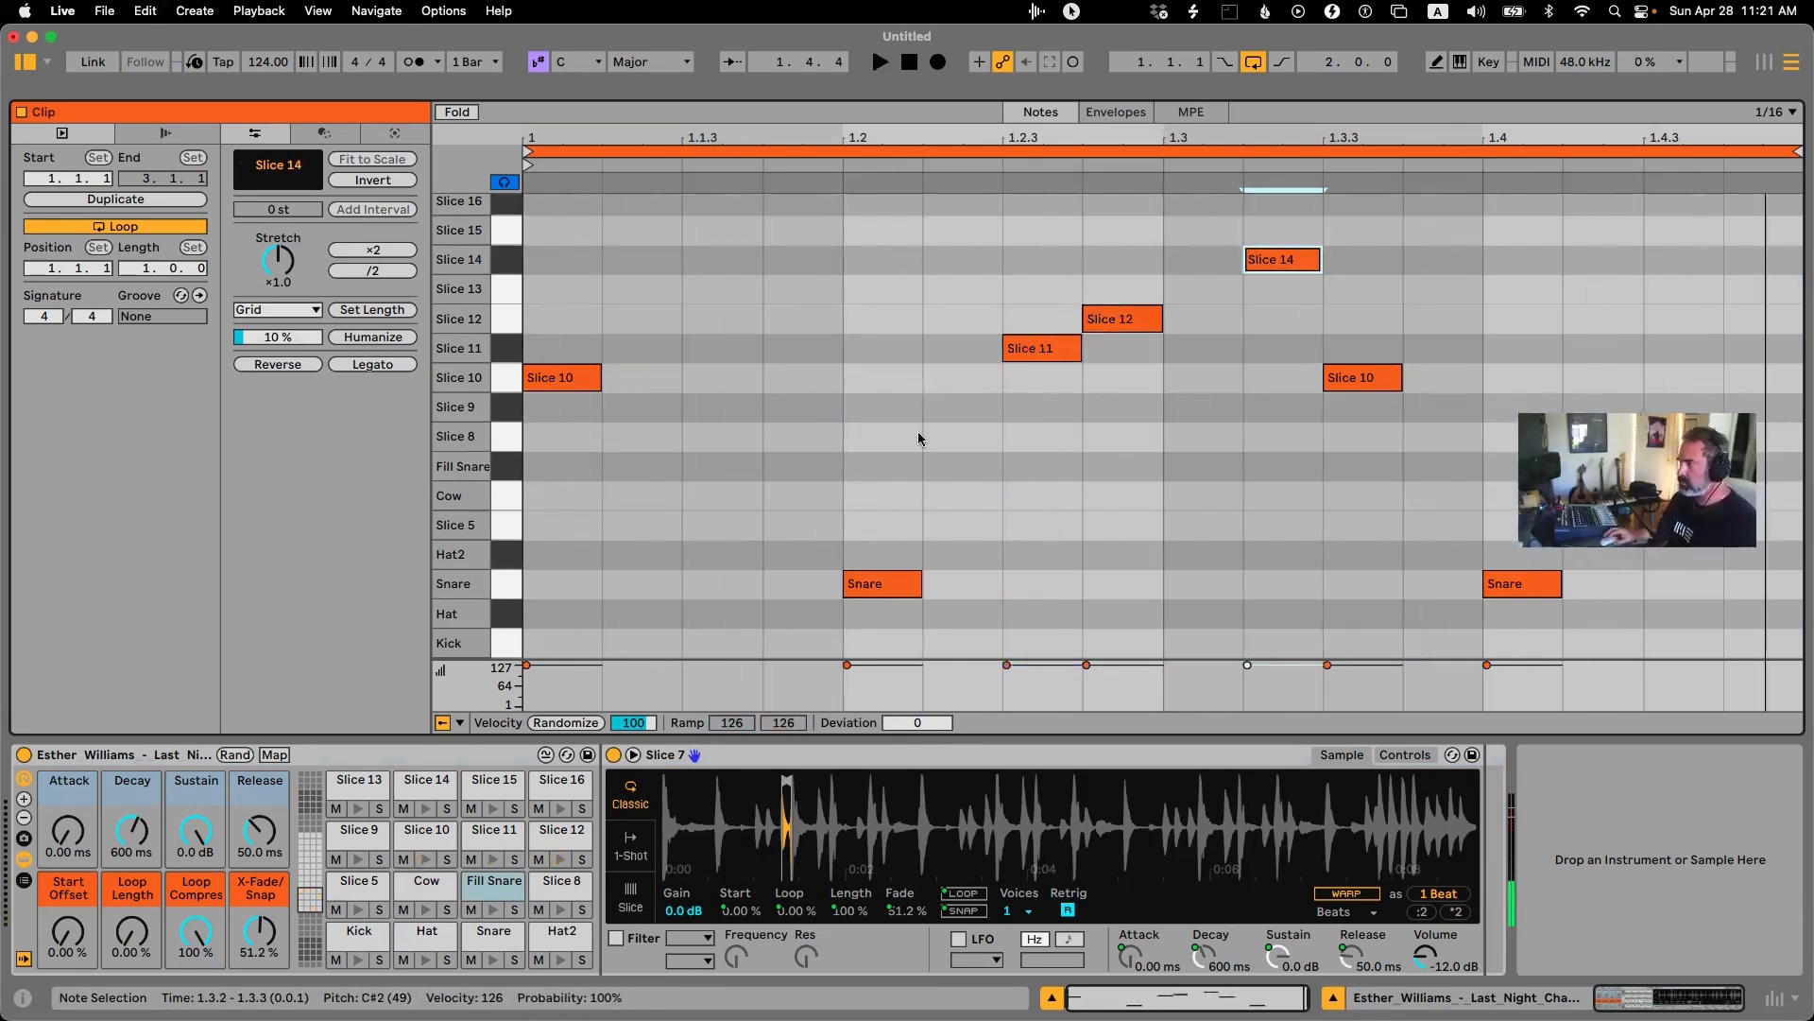
Add a note at 1.1.4 and place it on Slice 12.
{"action": "double_click", "coordinate": [775, 390]}
{"action": "key", "text": "Up"}
{"action": "key", "text": "Up"}
{"action": "key", "text": "Left"}
{"action": "key", "text": "Up"}
{"action": "key", "text": "Right"}
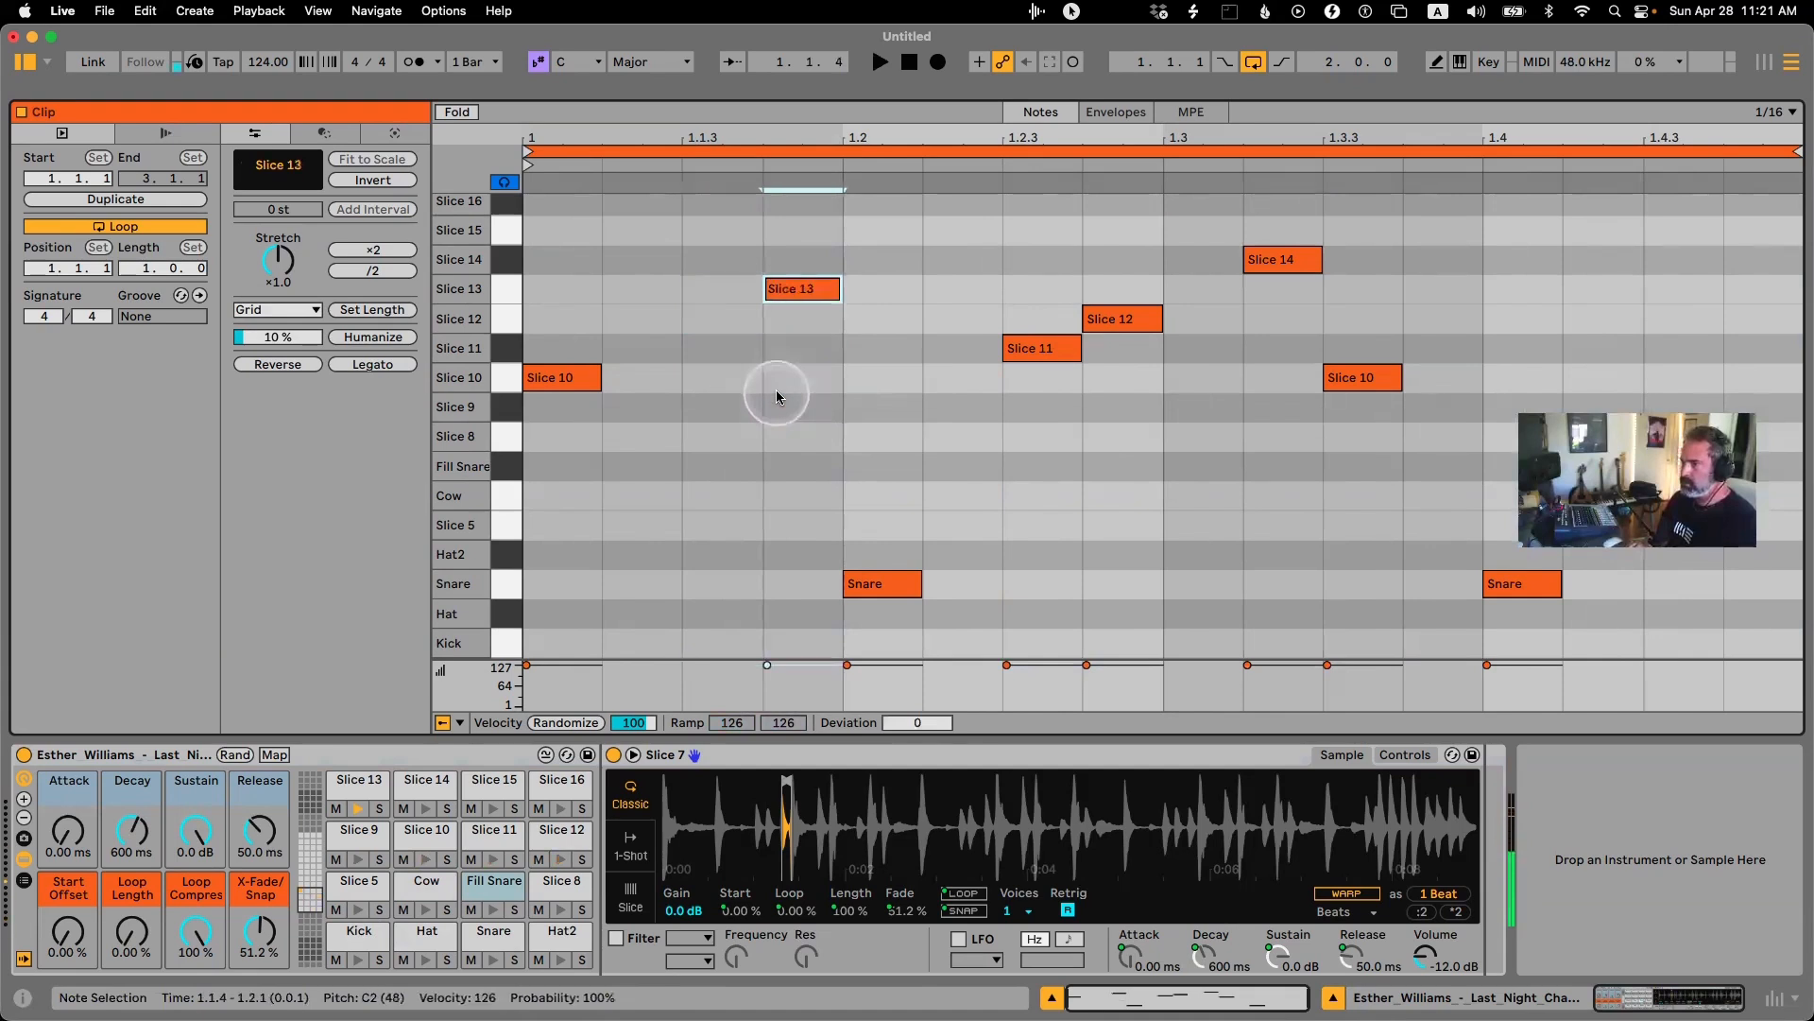
{"action": "key", "text": "Down"}
Duplicate the Slice 12 note at 1.1.4, move the copy to Slice 17 at 1.1.2 and play the pattern.
{"action": "key", "text": "super+d"}
{"action": "key", "text": "Up"}
{"action": "key", "text": "Left"}
{"action": "key", "text": "Left"}
{"action": "key", "text": "Left"}
{"action": "key", "text": "Up"}
{"action": "key", "text": "Up"}
{"action": "key", "text": "Up"}
{"action": "key", "text": "Up"}
{"action": "key", "text": "space"}
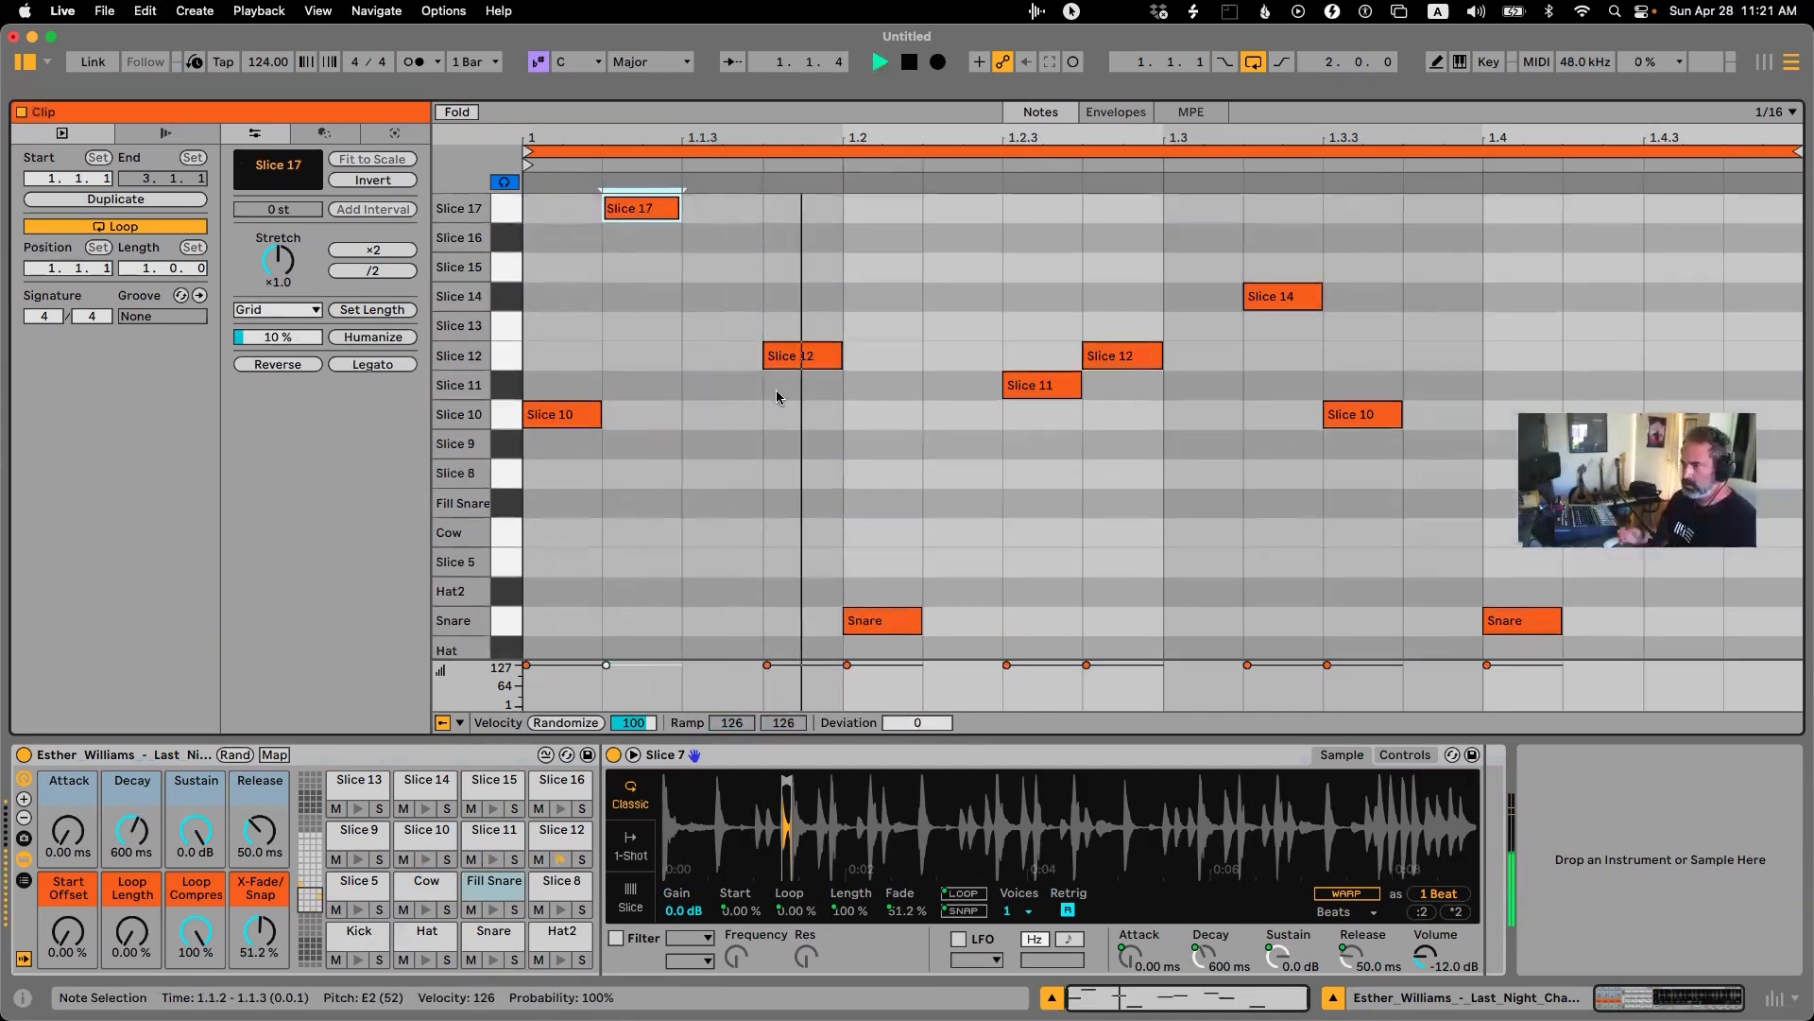
{"action": "key", "text": "space"}
Duplicate the Slice 17 note to 1.1.3, lower the copy to Slice 15 and listen to the pattern.
{"action": "key", "text": "super+d"}
{"action": "key", "text": "Up"}
{"action": "key", "text": "Up"}
{"action": "key", "text": "Down"}
{"action": "key", "text": "Down"}
{"action": "key", "text": "Down"}
{"action": "key", "text": "Down"}
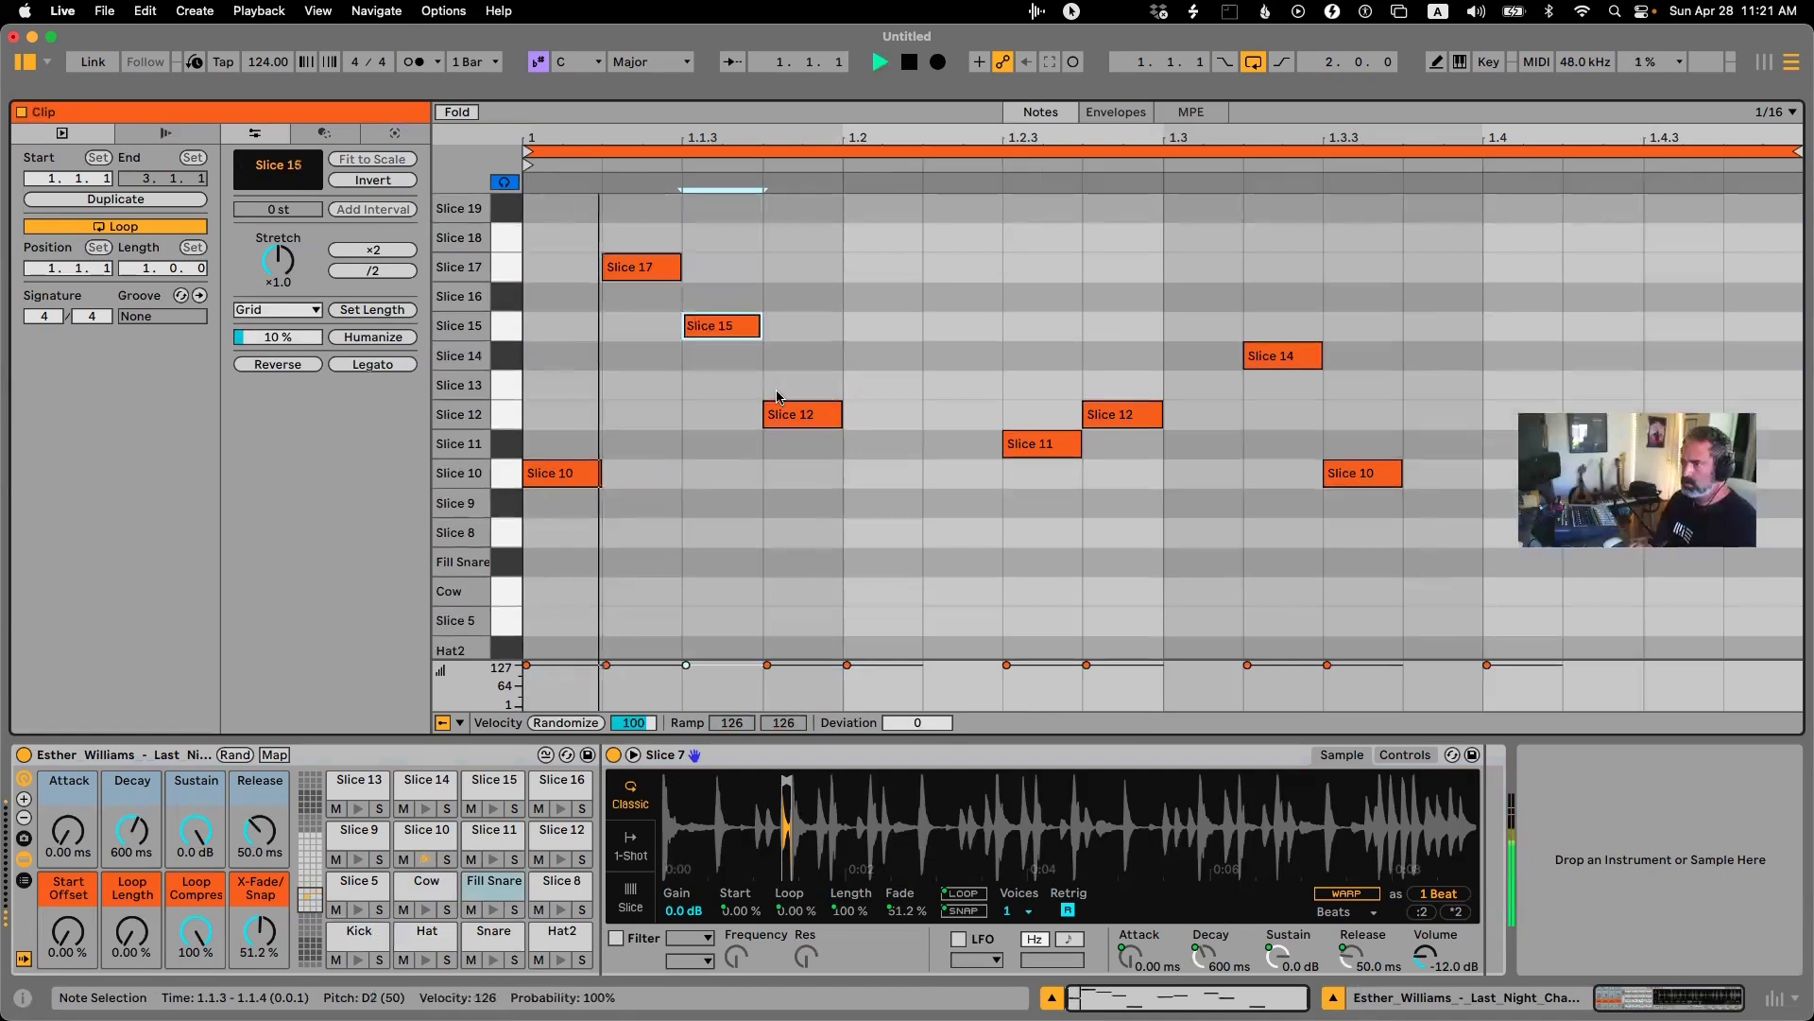
{"action": "key", "text": "space"}
Add a Slice 8 note at 1.2.2 and play the pattern.
{"action": "scroll", "coordinate": [1316, 445], "scroll_direction": "down", "scroll_amount": 3}
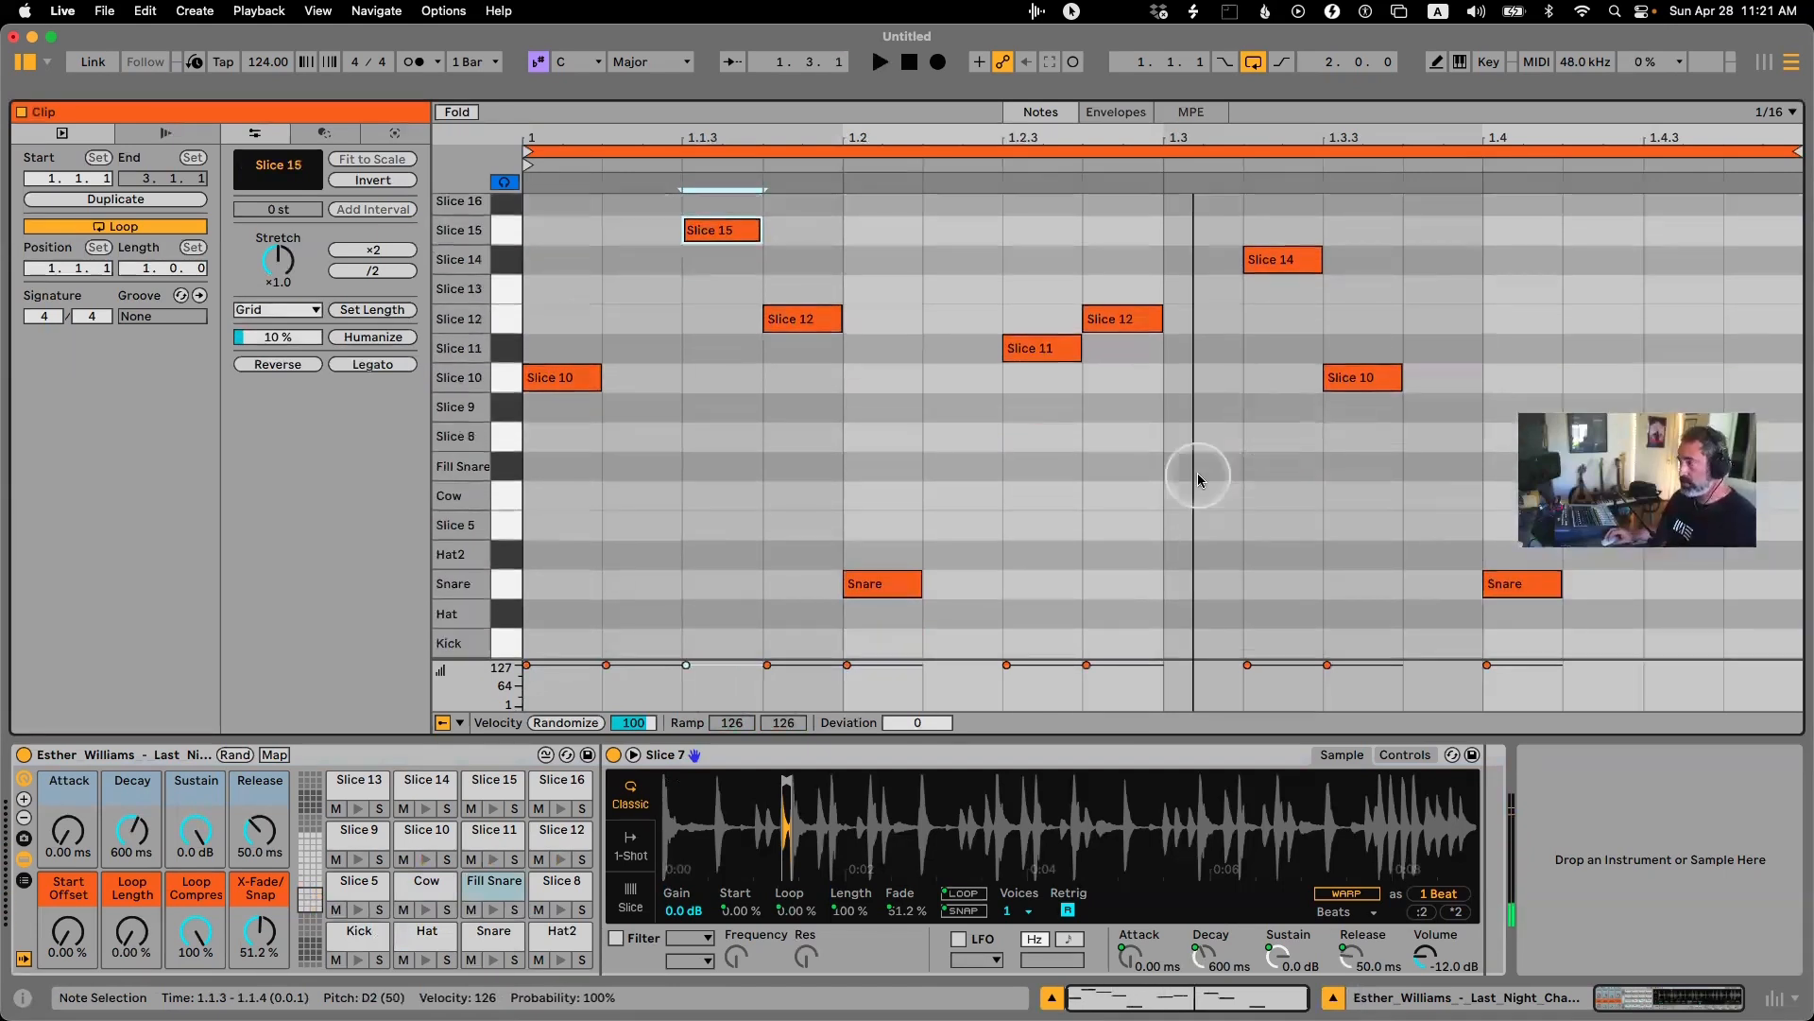
{"action": "double_click", "coordinate": [978, 417]}
{"action": "key", "text": "Down"}
{"action": "key", "text": "Down"}
{"action": "key", "text": "Up"}
{"action": "key", "text": "space"}
Add a Cow note at 1.3, copy it to 1.1.2 and listen to the pattern.
{"action": "left_click_drag", "start_coordinate": [1643, 477], "coordinate": [1654, 116]}
{"action": "double_click", "coordinate": [1259, 337]}
{"action": "key", "text": "Left"}
{"action": "key", "text": "Down"}
{"action": "key", "text": "Down"}
{"action": "key", "text": "Down"}
{"action": "key", "text": "Down"}
{"action": "key", "text": "Down"}
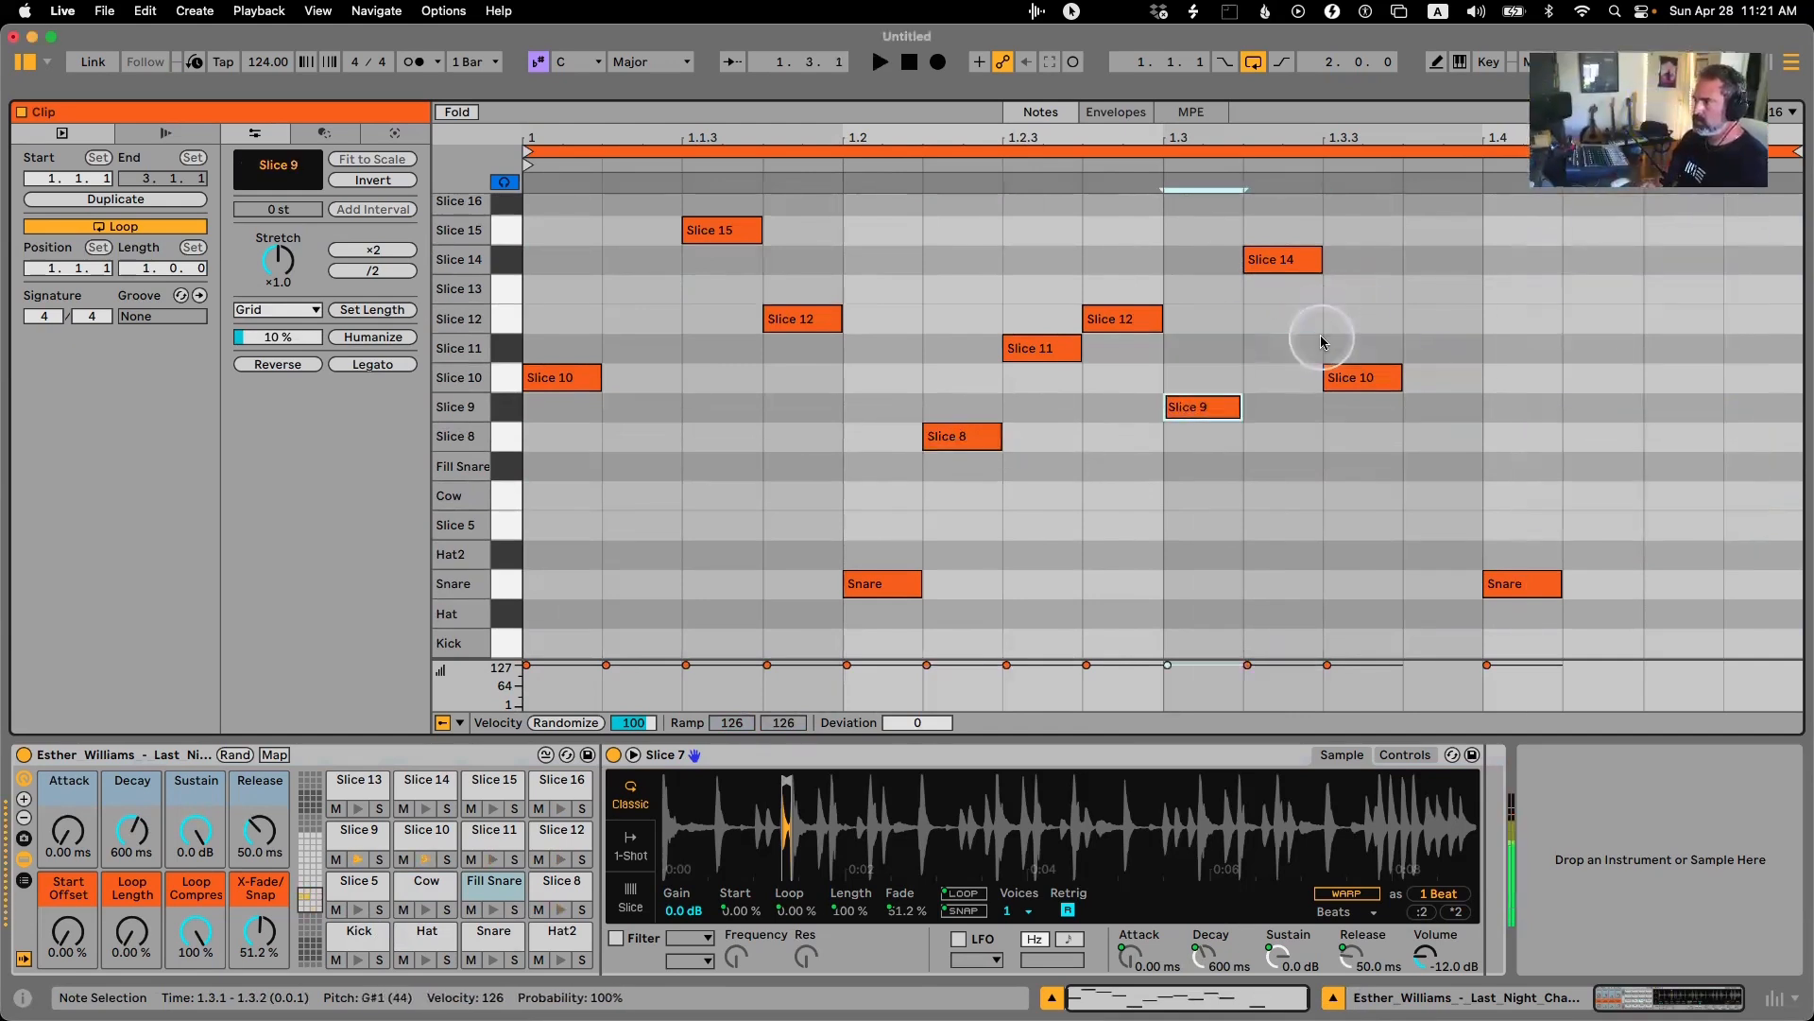
{"action": "left_click_drag", "start_coordinate": [1204, 499], "coordinate": [638, 496]}
{"action": "key", "text": "space"}
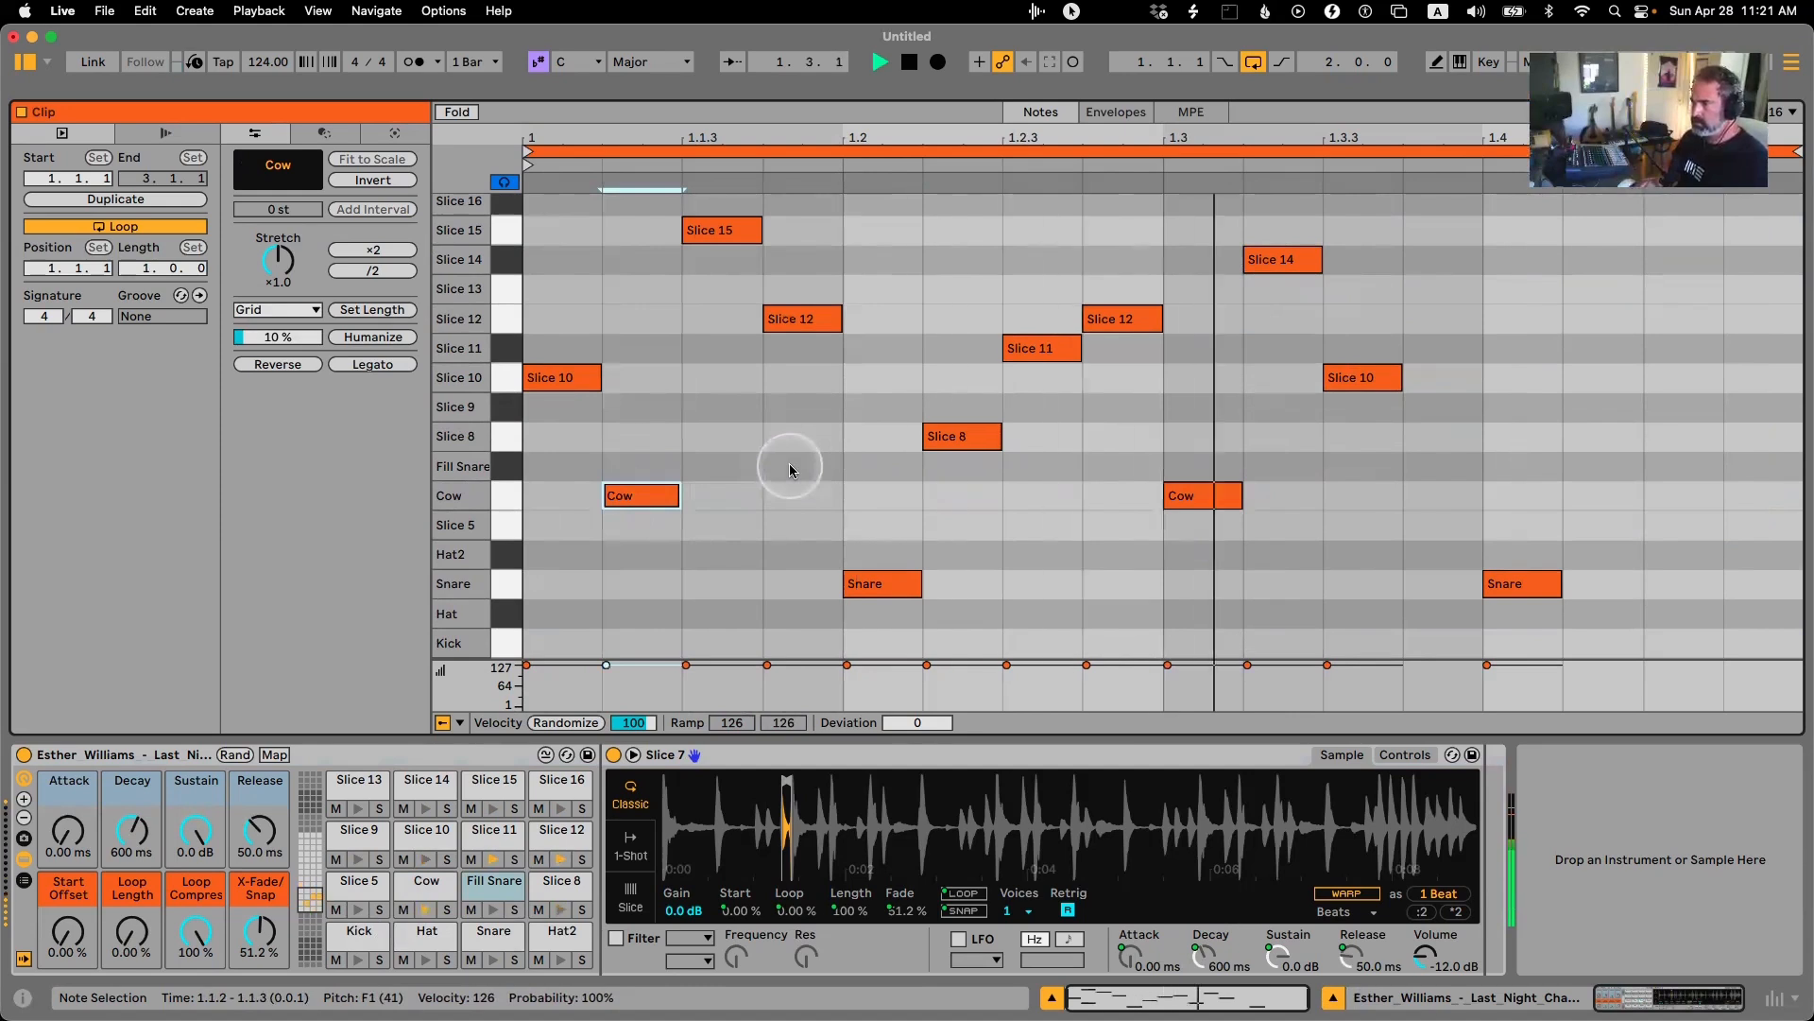
{"action": "key", "text": "space"}
Add a Fill Snare note at 1.4.3.
{"action": "double_click", "coordinate": [1674, 456]}
{"action": "key", "text": "Down"}
{"action": "key", "text": "Up"}
Duplicate the Fill Snare note to 1.4.4, move the copy up to Slice 20 and play the pattern.
{"action": "key", "text": "super+d"}
{"action": "key", "text": "Down"}
{"action": "key", "text": "Down"}
{"action": "key", "text": "Down"}
{"action": "key", "text": "Down"}
{"action": "key", "text": "Down"}
{"action": "key", "text": "Up"}
{"action": "key", "text": "Up"}
{"action": "key", "text": "Up"}
{"action": "key", "text": "Up"}
{"action": "key", "text": "Up"}
{"action": "key", "text": "Up"}
{"action": "key", "text": "Up"}
{"action": "key", "text": "Up"}
{"action": "key", "text": "Up"}
{"action": "key", "text": "Up"}
{"action": "key", "text": "Up"}
{"action": "key", "text": "Up"}
{"action": "key", "text": "Up"}
{"action": "key", "text": "Up"}
{"action": "key", "text": "Up"}
{"action": "key", "text": "Up"}
{"action": "key", "text": "Up"}
{"action": "key", "text": "Up"}
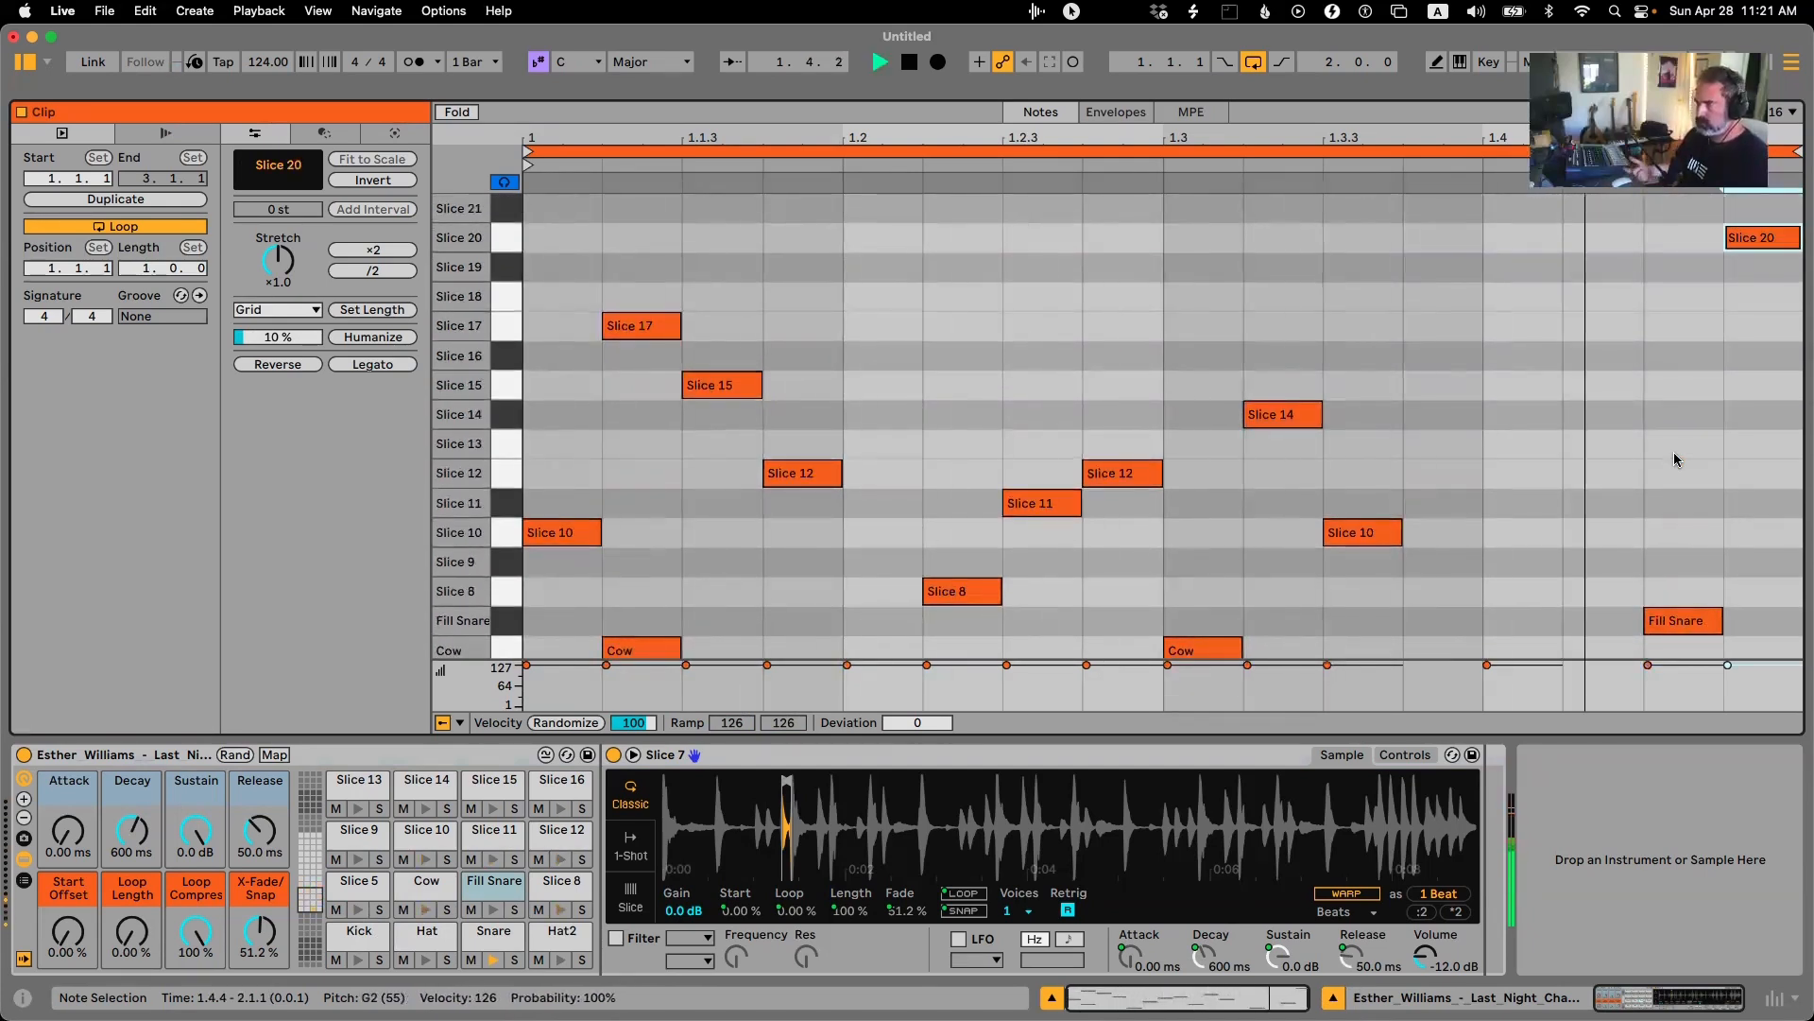
{"action": "key", "text": "space"}
Shrink the note editor so that the browser and the arrangement show above it.
{"action": "left_click", "coordinate": [1089, 337]}
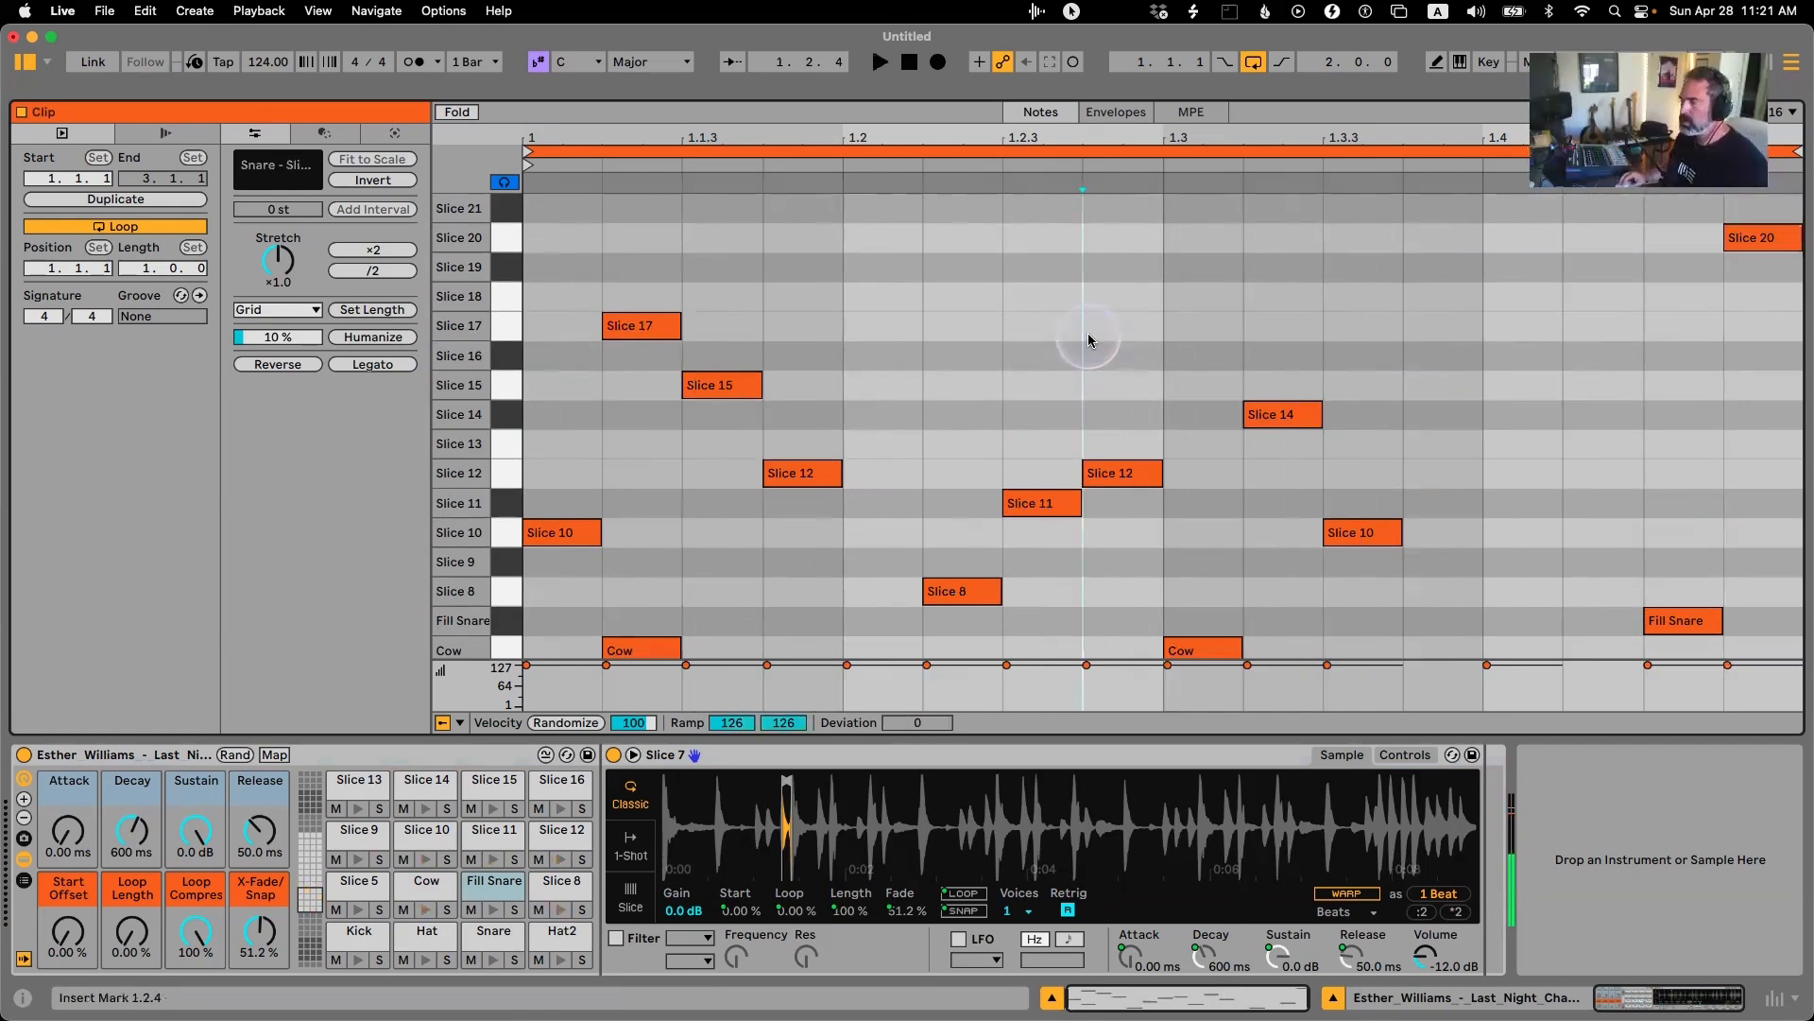
{"action": "scroll", "coordinate": [1089, 337], "scroll_direction": "down", "scroll_amount": 5}
{"action": "key", "text": "shift+Tab"}
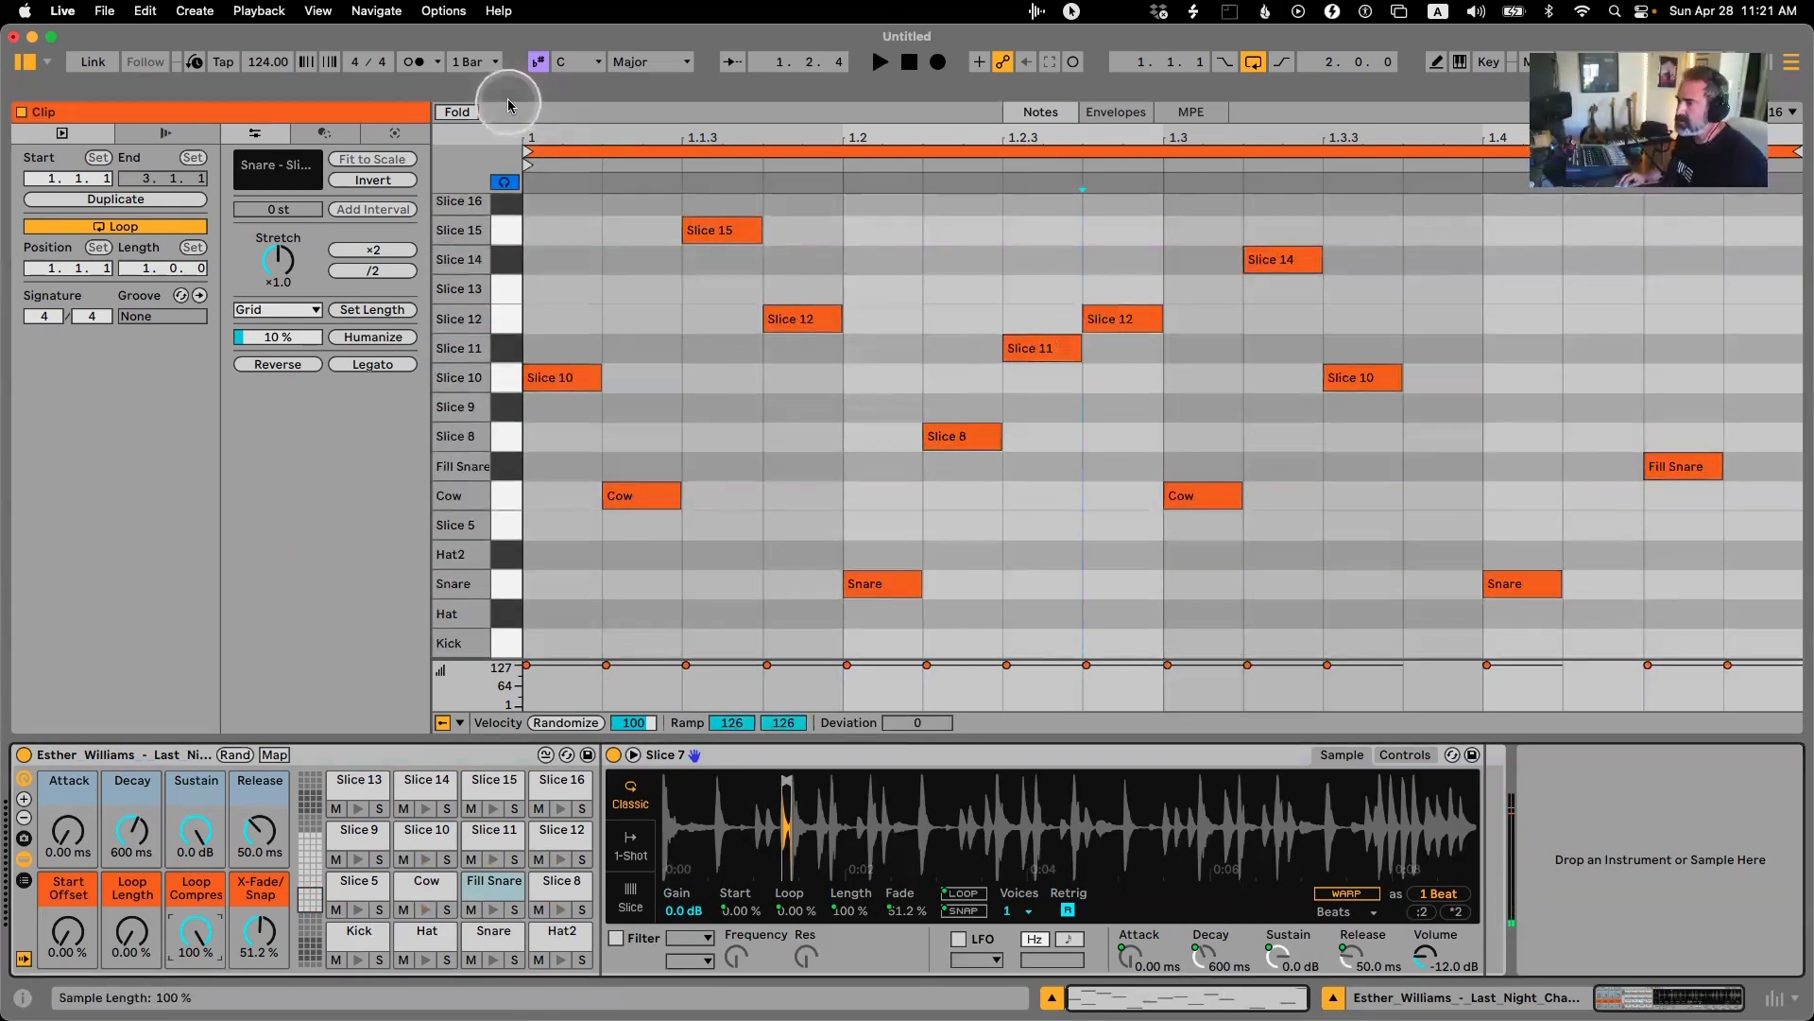
{"action": "left_click_drag", "start_coordinate": [508, 98], "coordinate": [546, 485]}
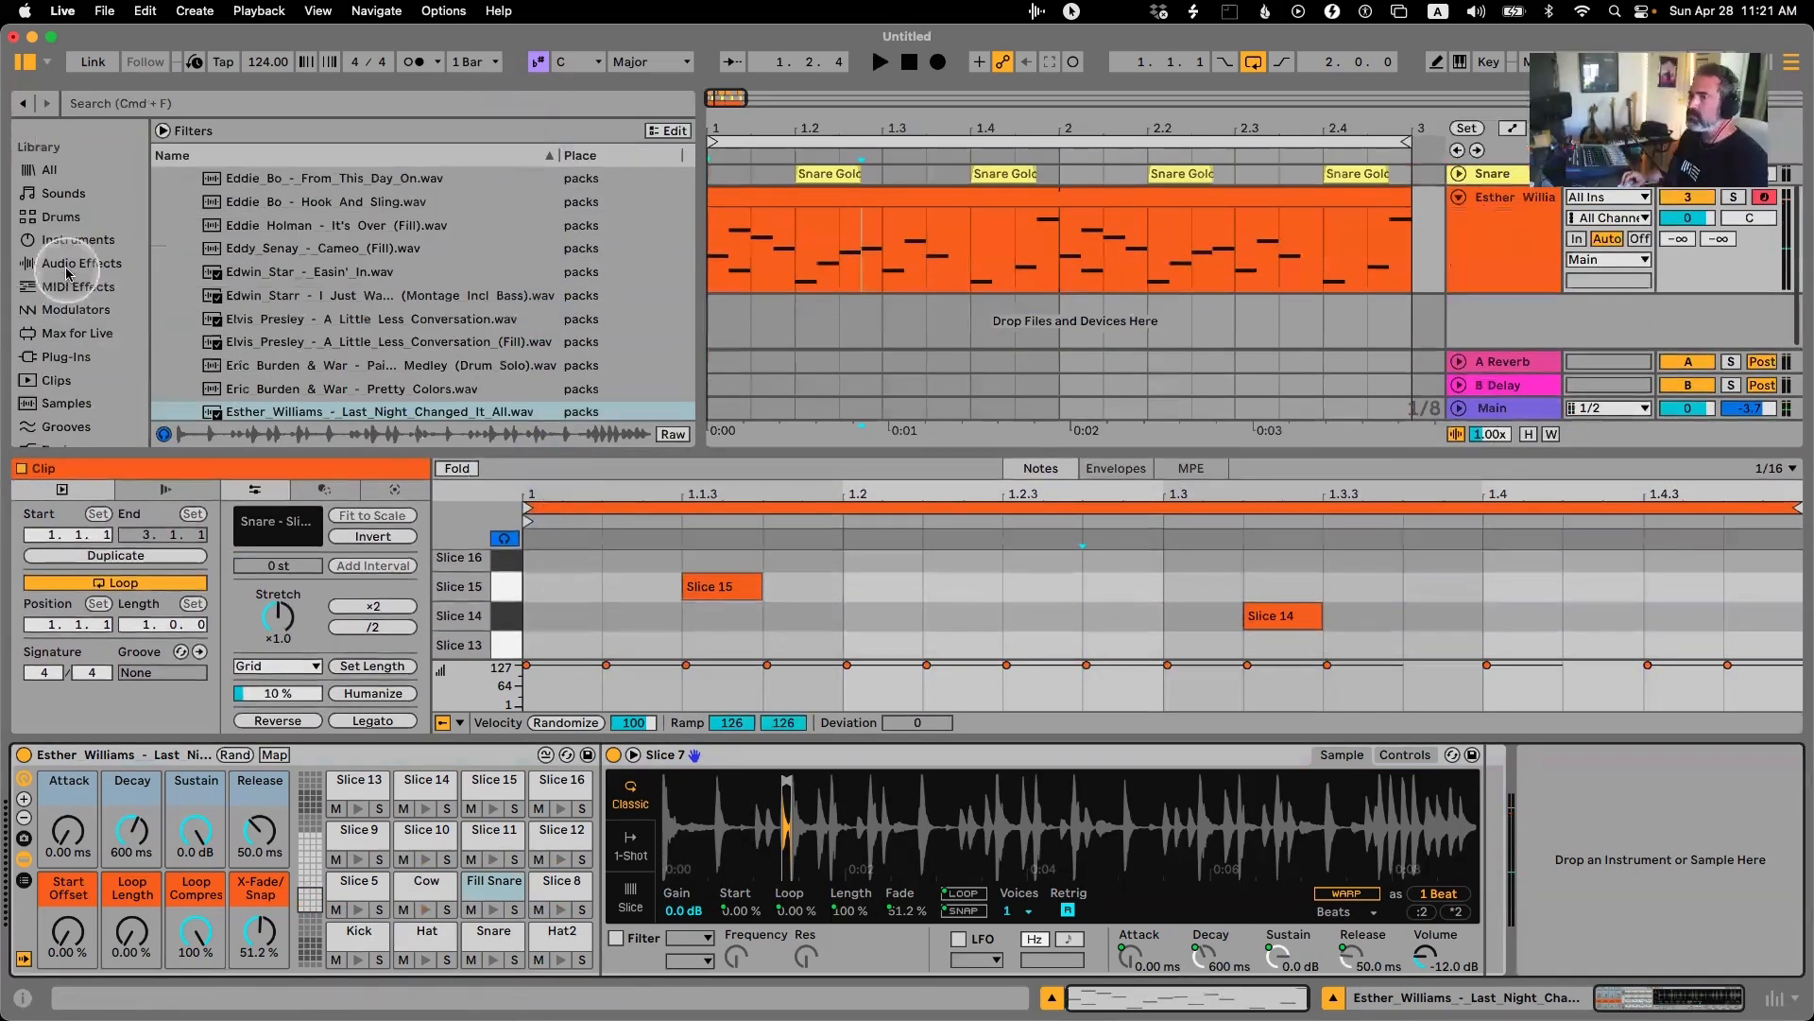
Search the audio effects for "break" and add Break Bus Driver after the drum rack.
{"action": "left_click", "coordinate": [129, 106]}
{"action": "type", "text": "break"}
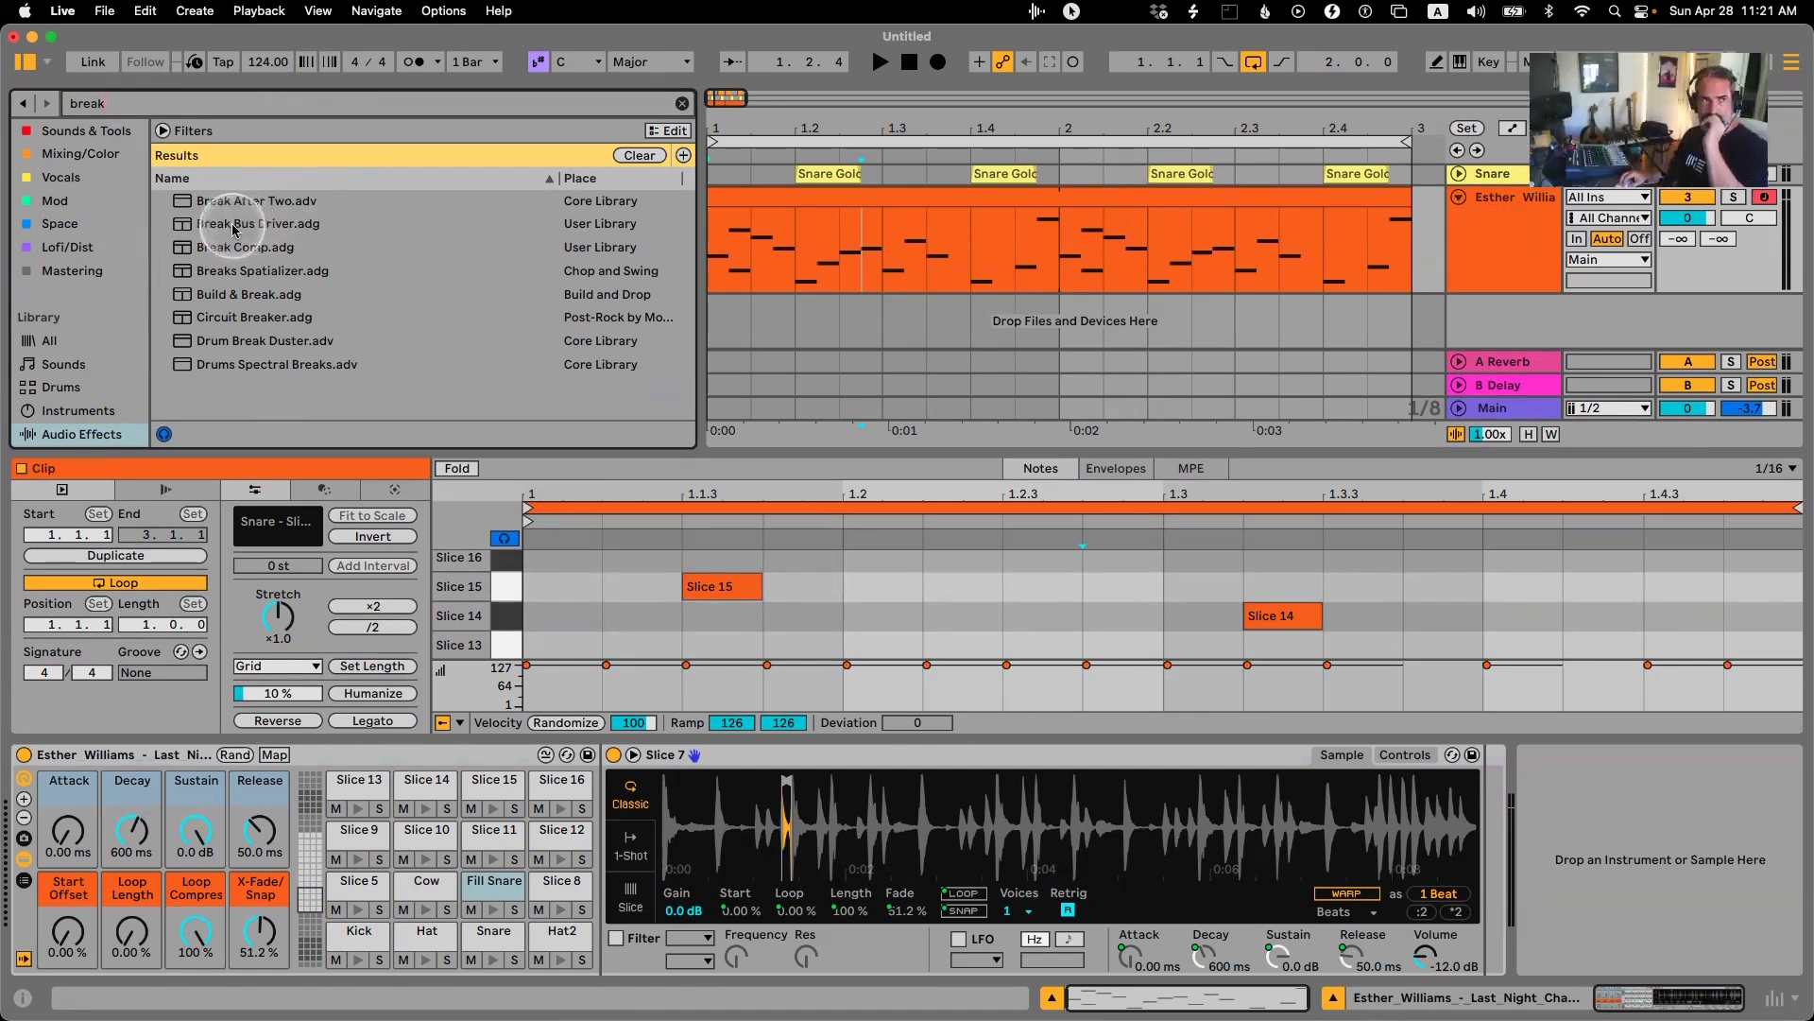
{"action": "left_click_drag", "start_coordinate": [227, 230], "coordinate": [1554, 810]}
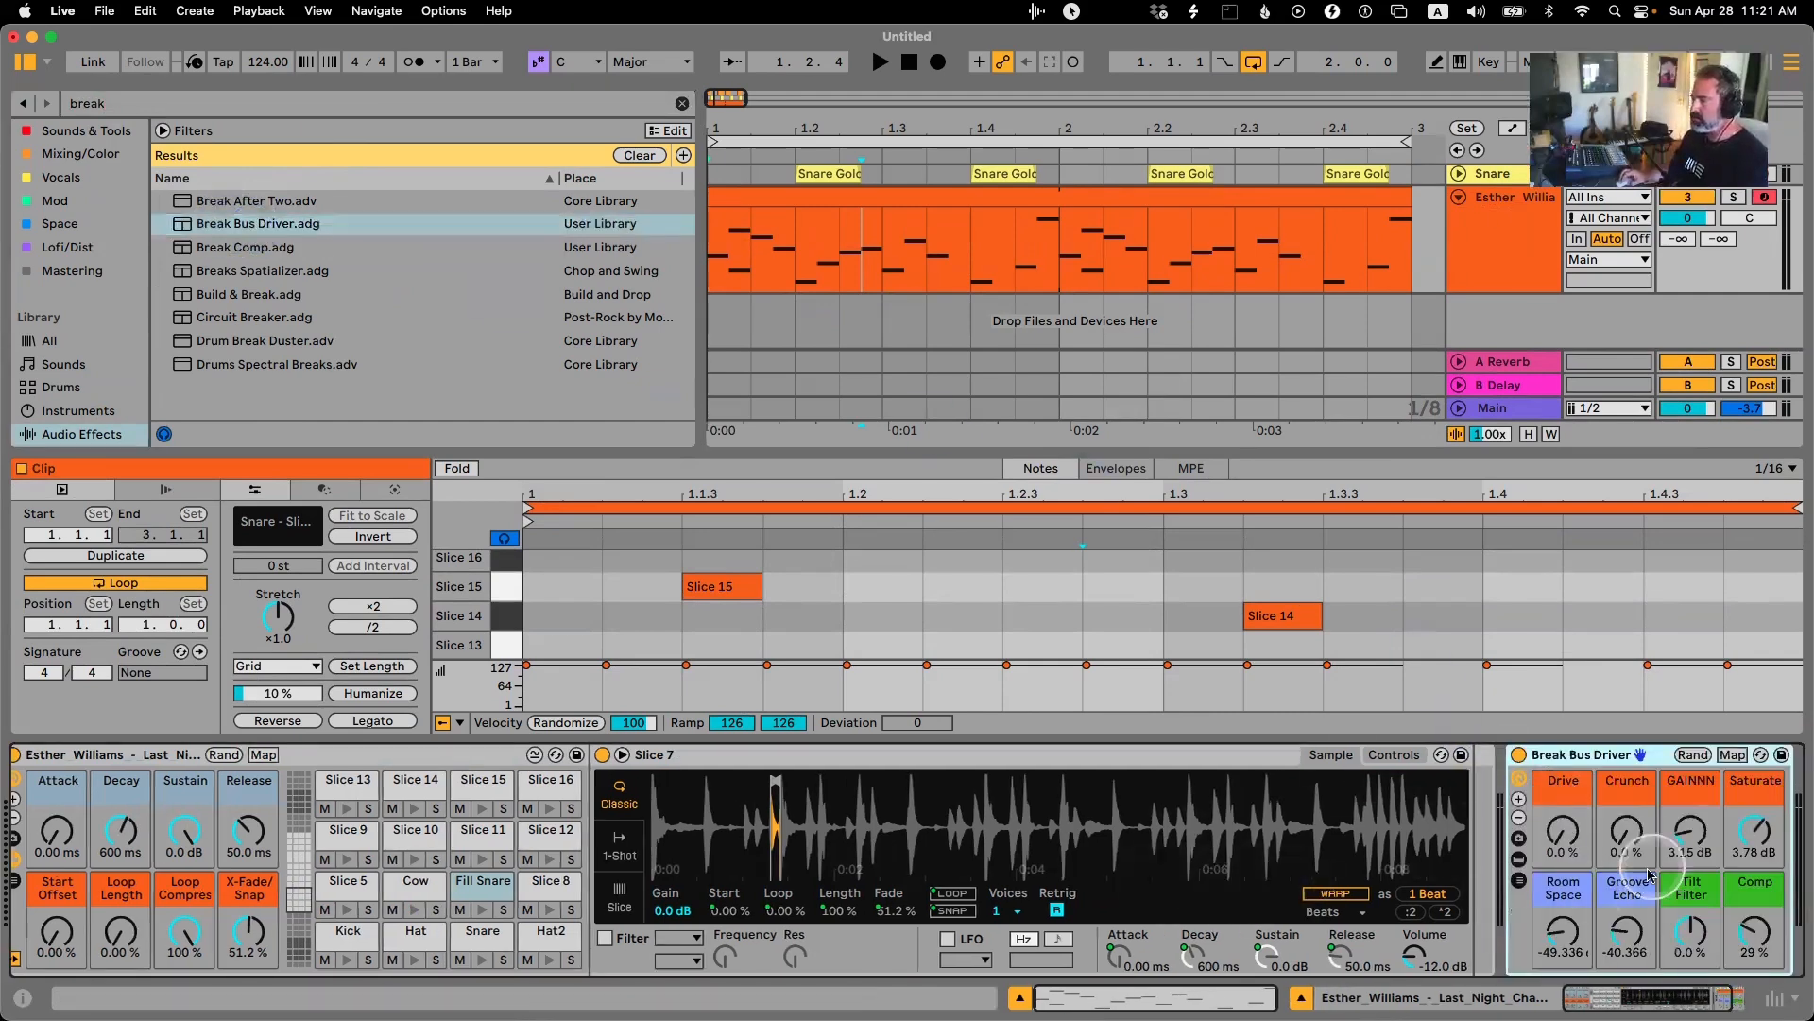
Play the pattern and compare it with Break Bus Driver bypassed and enabled.
{"action": "key", "text": "space"}
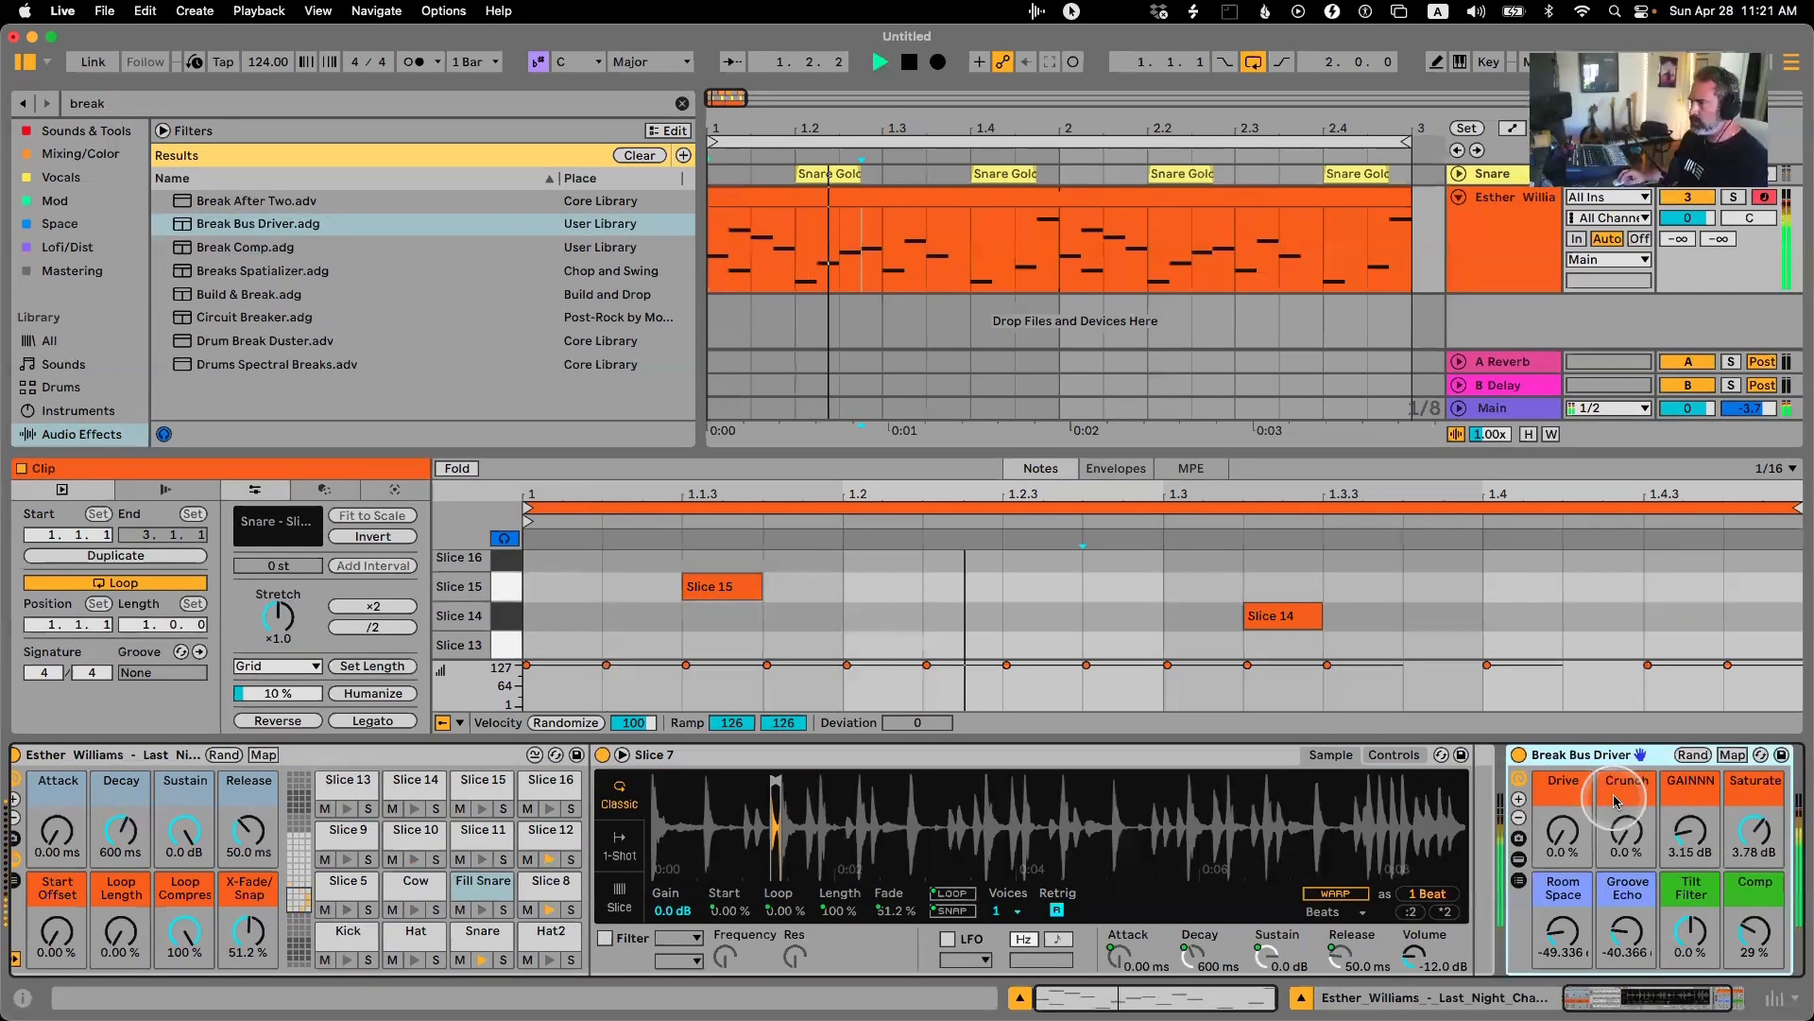
{"action": "left_click", "coordinate": [1519, 756]}
{"action": "left_click", "coordinate": [1518, 756]}
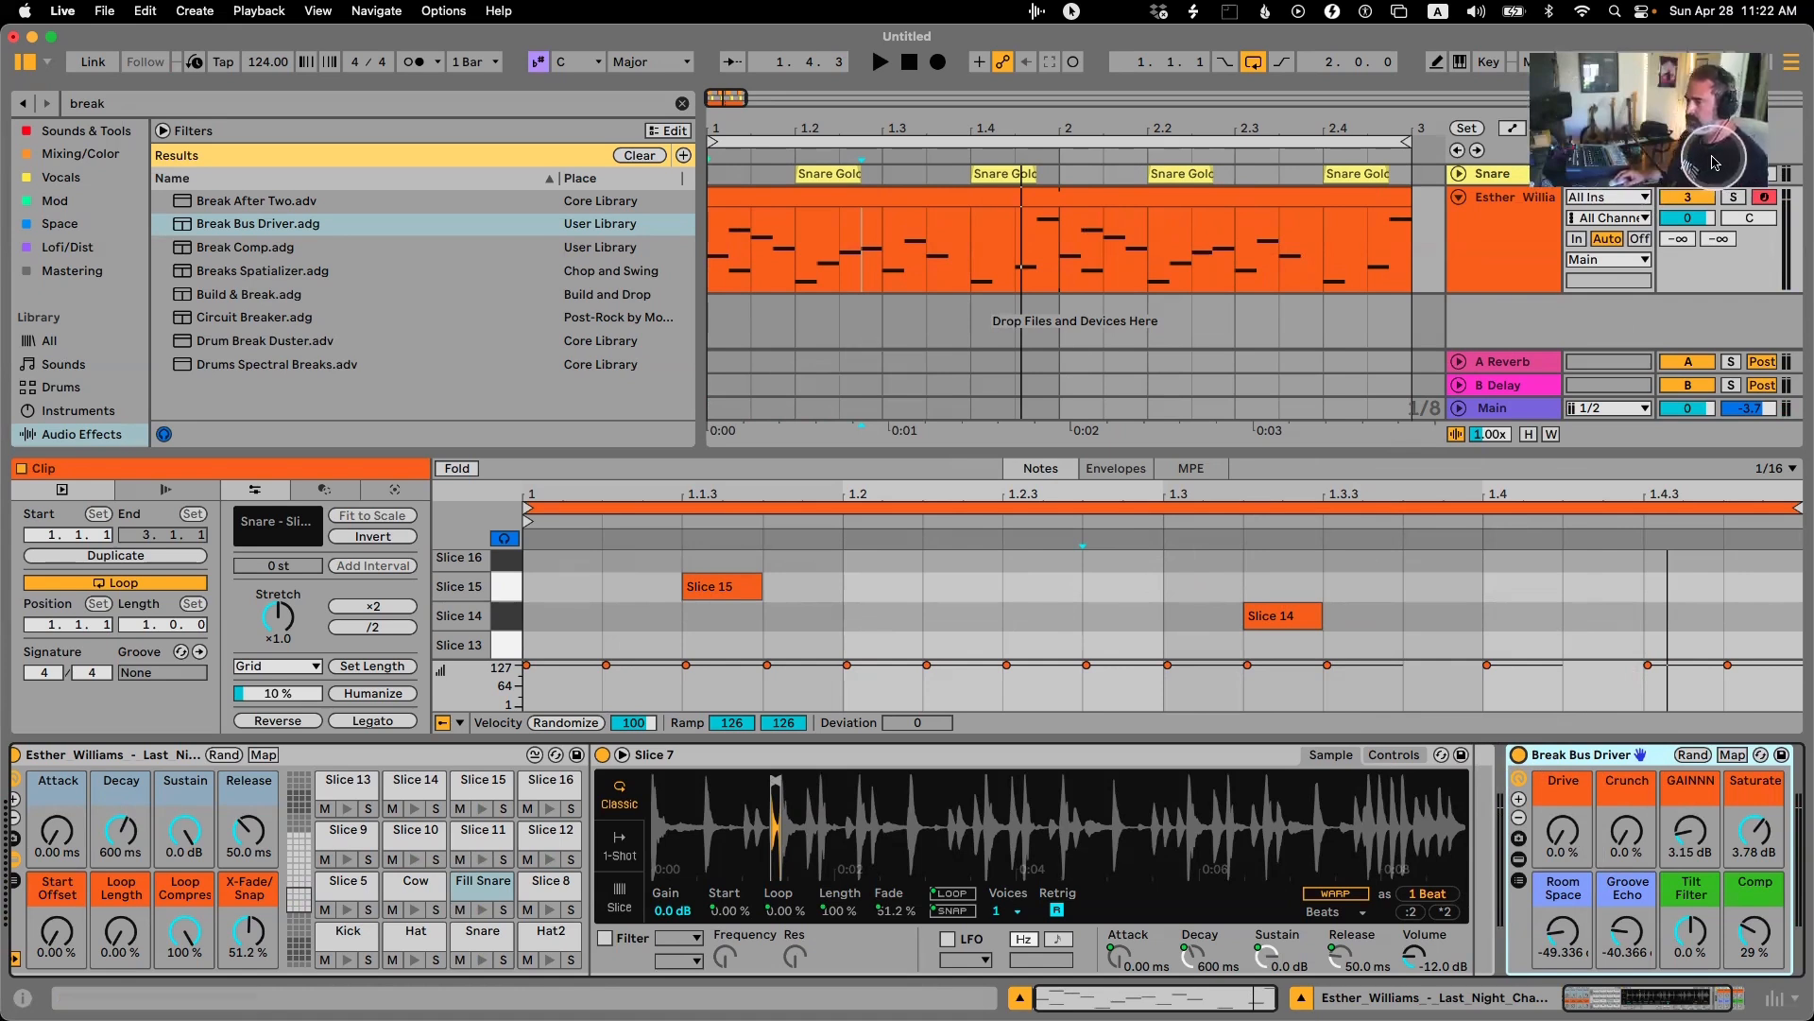
Delete the sliced Esther Williams track and insert a new MIDI track.
{"action": "left_click_drag", "start_coordinate": [1660, 143], "coordinate": [1673, 407]}
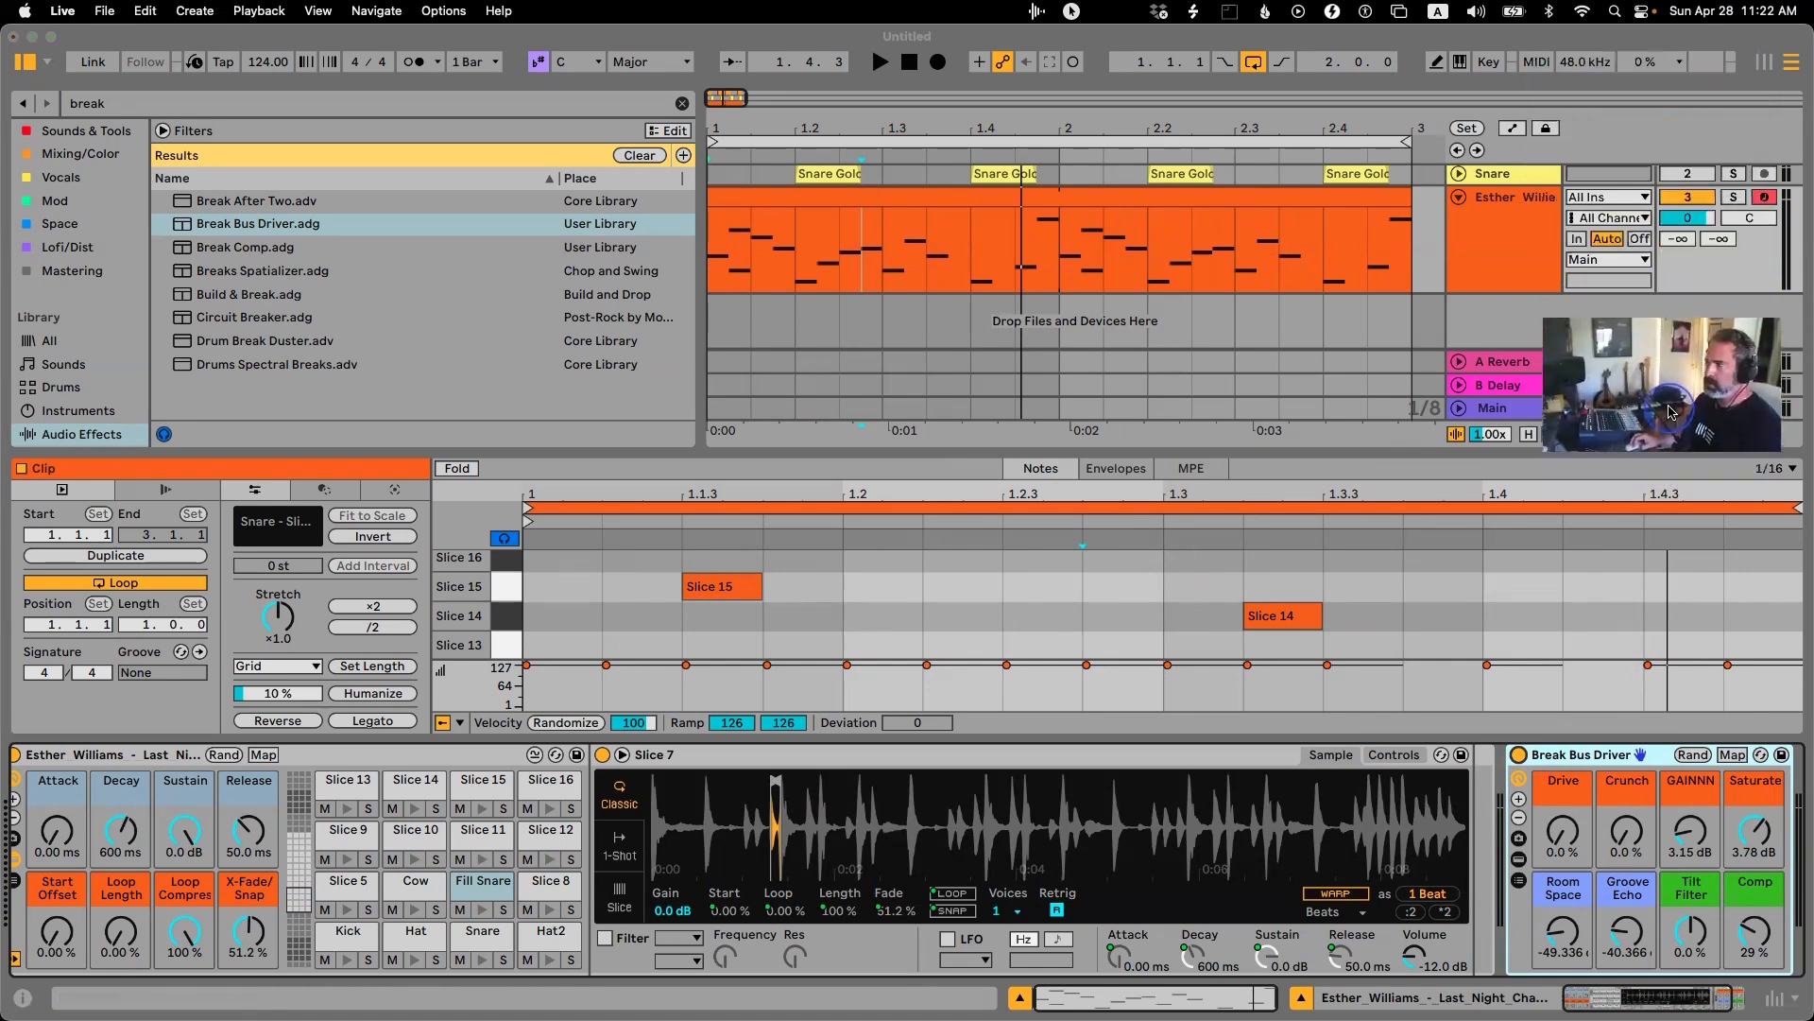
{"action": "left_click", "coordinate": [1510, 249]}
{"action": "key", "text": "Delete"}
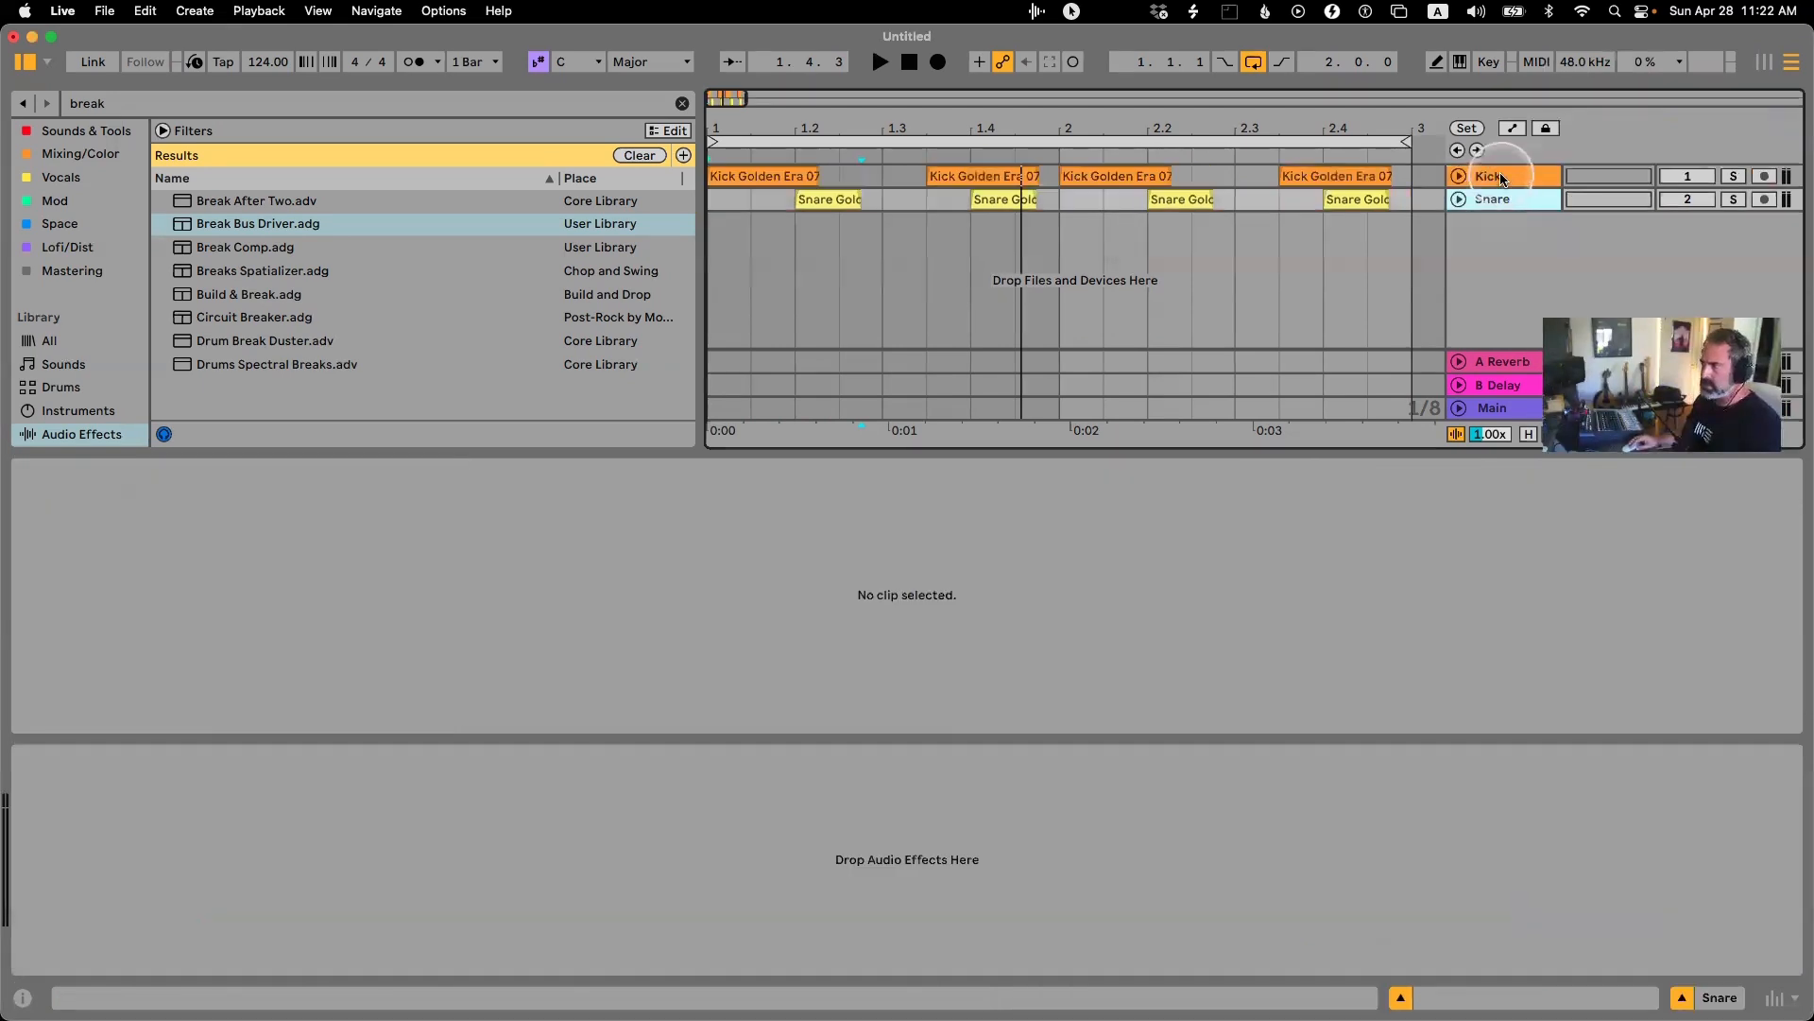
{"action": "key", "text": "super+shift+t"}
{"action": "left_click_drag", "start_coordinate": [1636, 330], "coordinate": [1661, 562]}
Find Allen_Toussaint_-_Fingers_And_Toes.wav in the packs folder and load it as an instrument on the new MIDI track.
{"action": "scroll", "coordinate": [62, 302], "scroll_direction": "down", "scroll_amount": 3}
{"action": "scroll", "coordinate": [63, 303], "scroll_direction": "down", "scroll_amount": 5}
{"action": "left_click", "coordinate": [58, 314]}
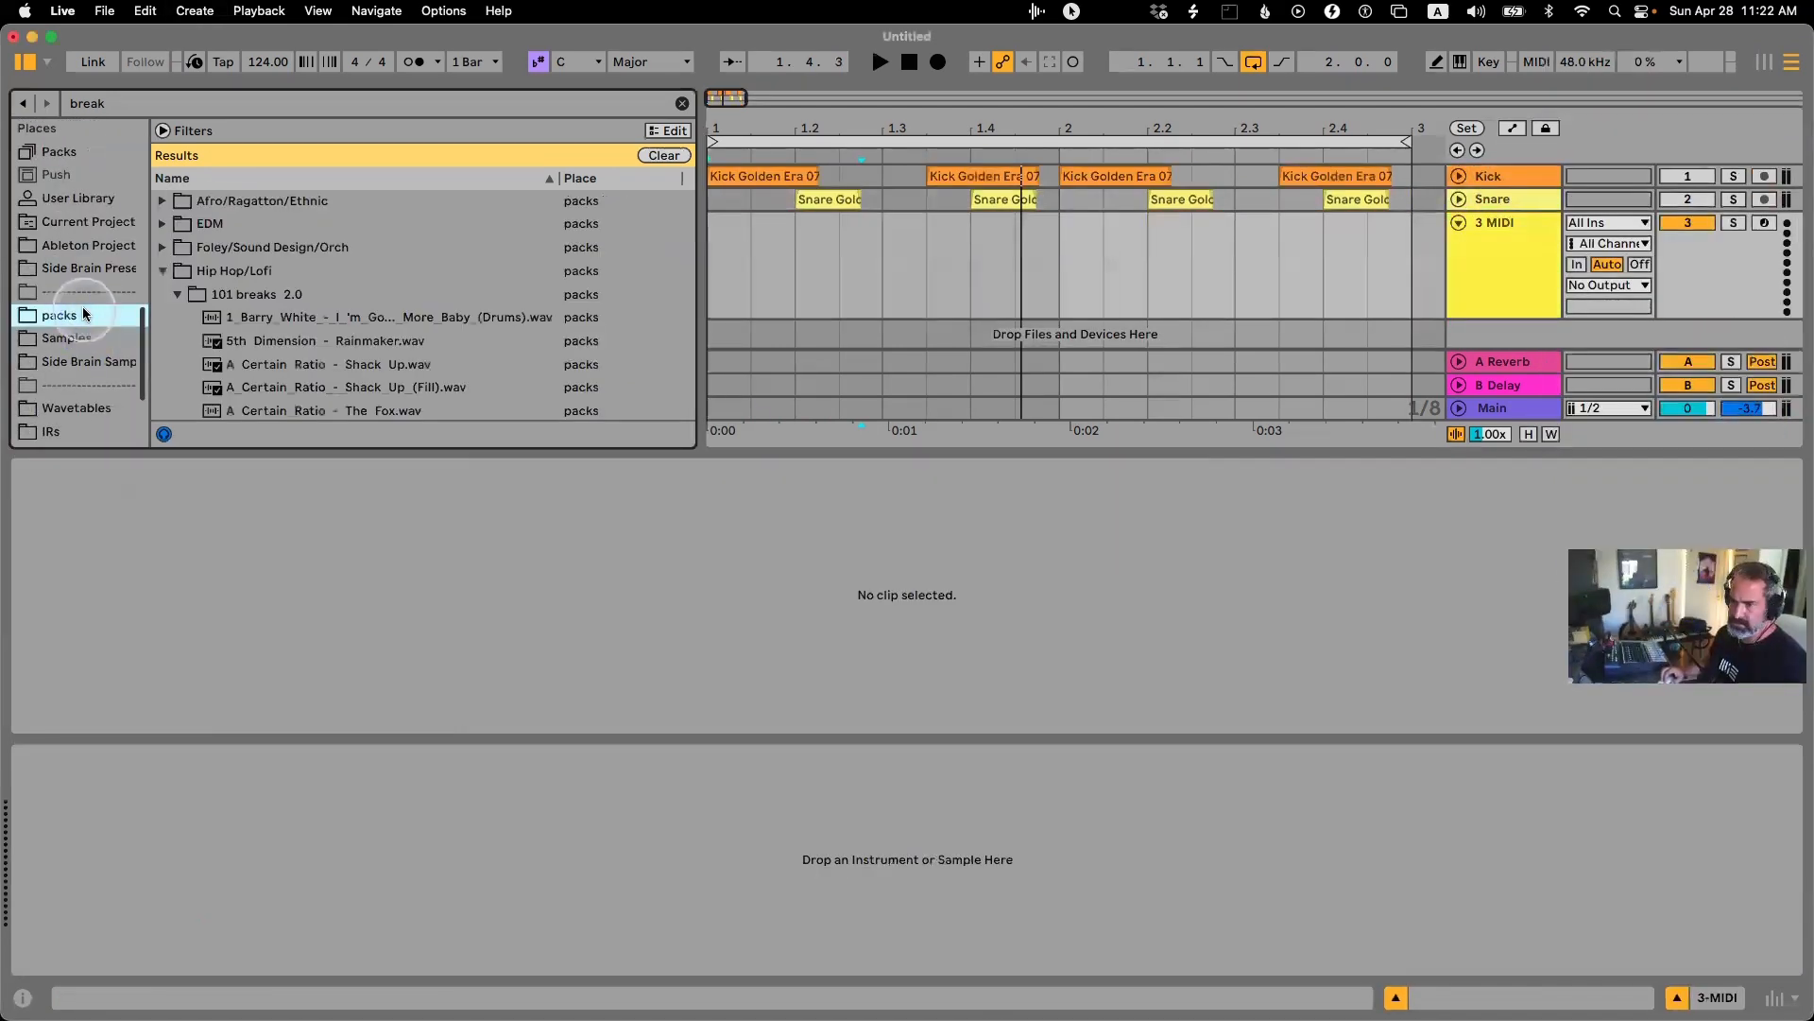
{"action": "scroll", "coordinate": [370, 321], "scroll_direction": "down", "scroll_amount": 5}
{"action": "left_click", "coordinate": [361, 265]}
{"action": "left_click", "coordinate": [353, 243]}
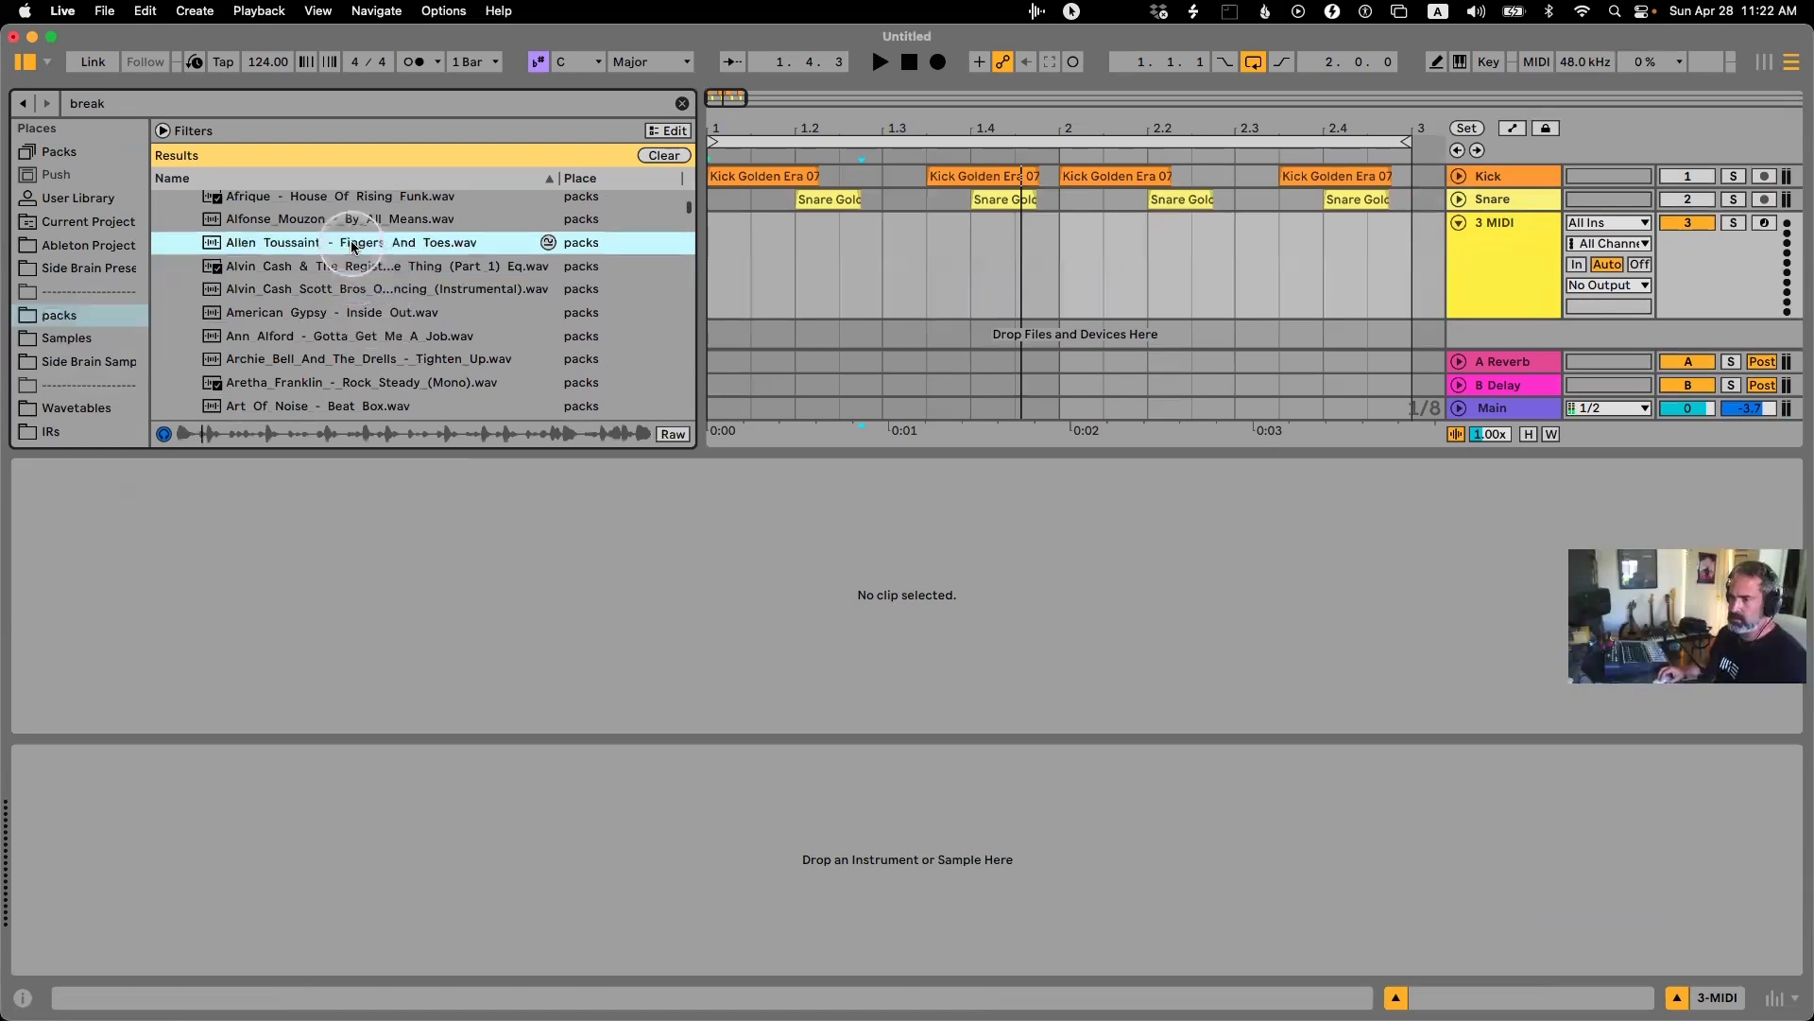
{"action": "left_click_drag", "start_coordinate": [352, 246], "coordinate": [701, 964]}
Switch the loaded Fingers And Toes sample to Slice mode.
{"action": "left_click_drag", "start_coordinate": [538, 857], "coordinate": [535, 850]}
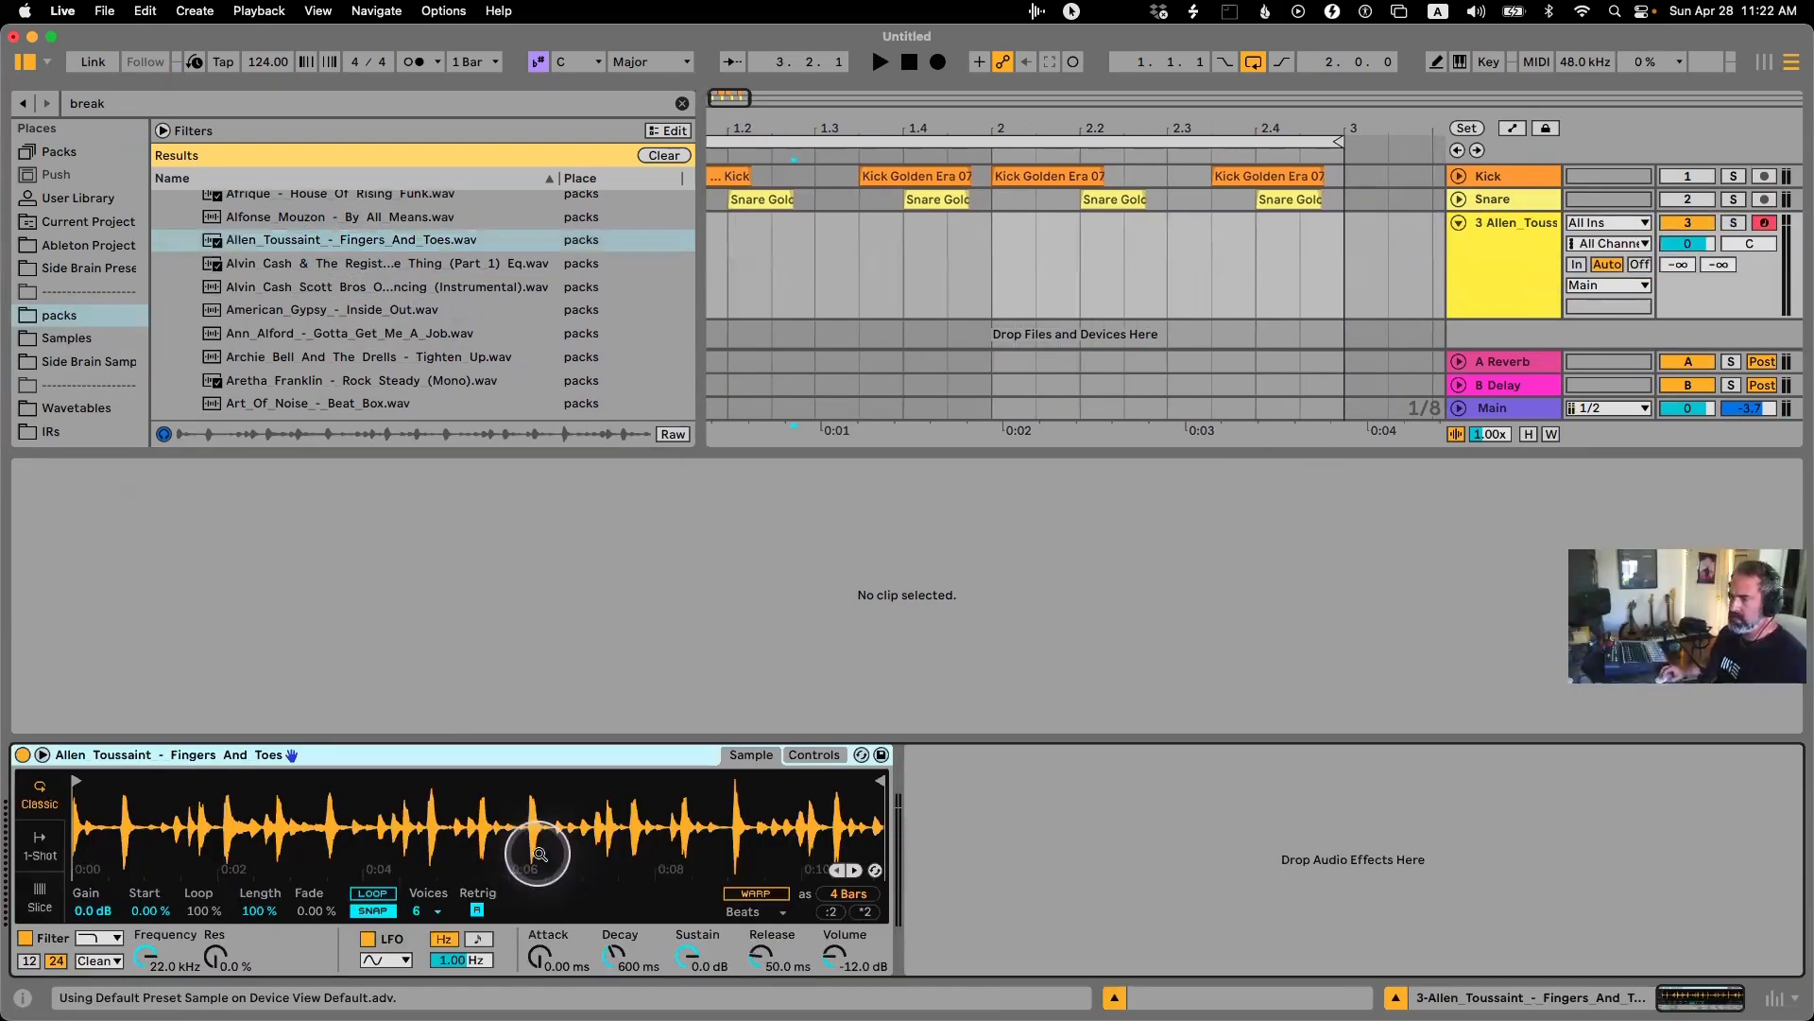
{"action": "scroll", "coordinate": [1095, 276], "scroll_direction": "left", "scroll_amount": 2}
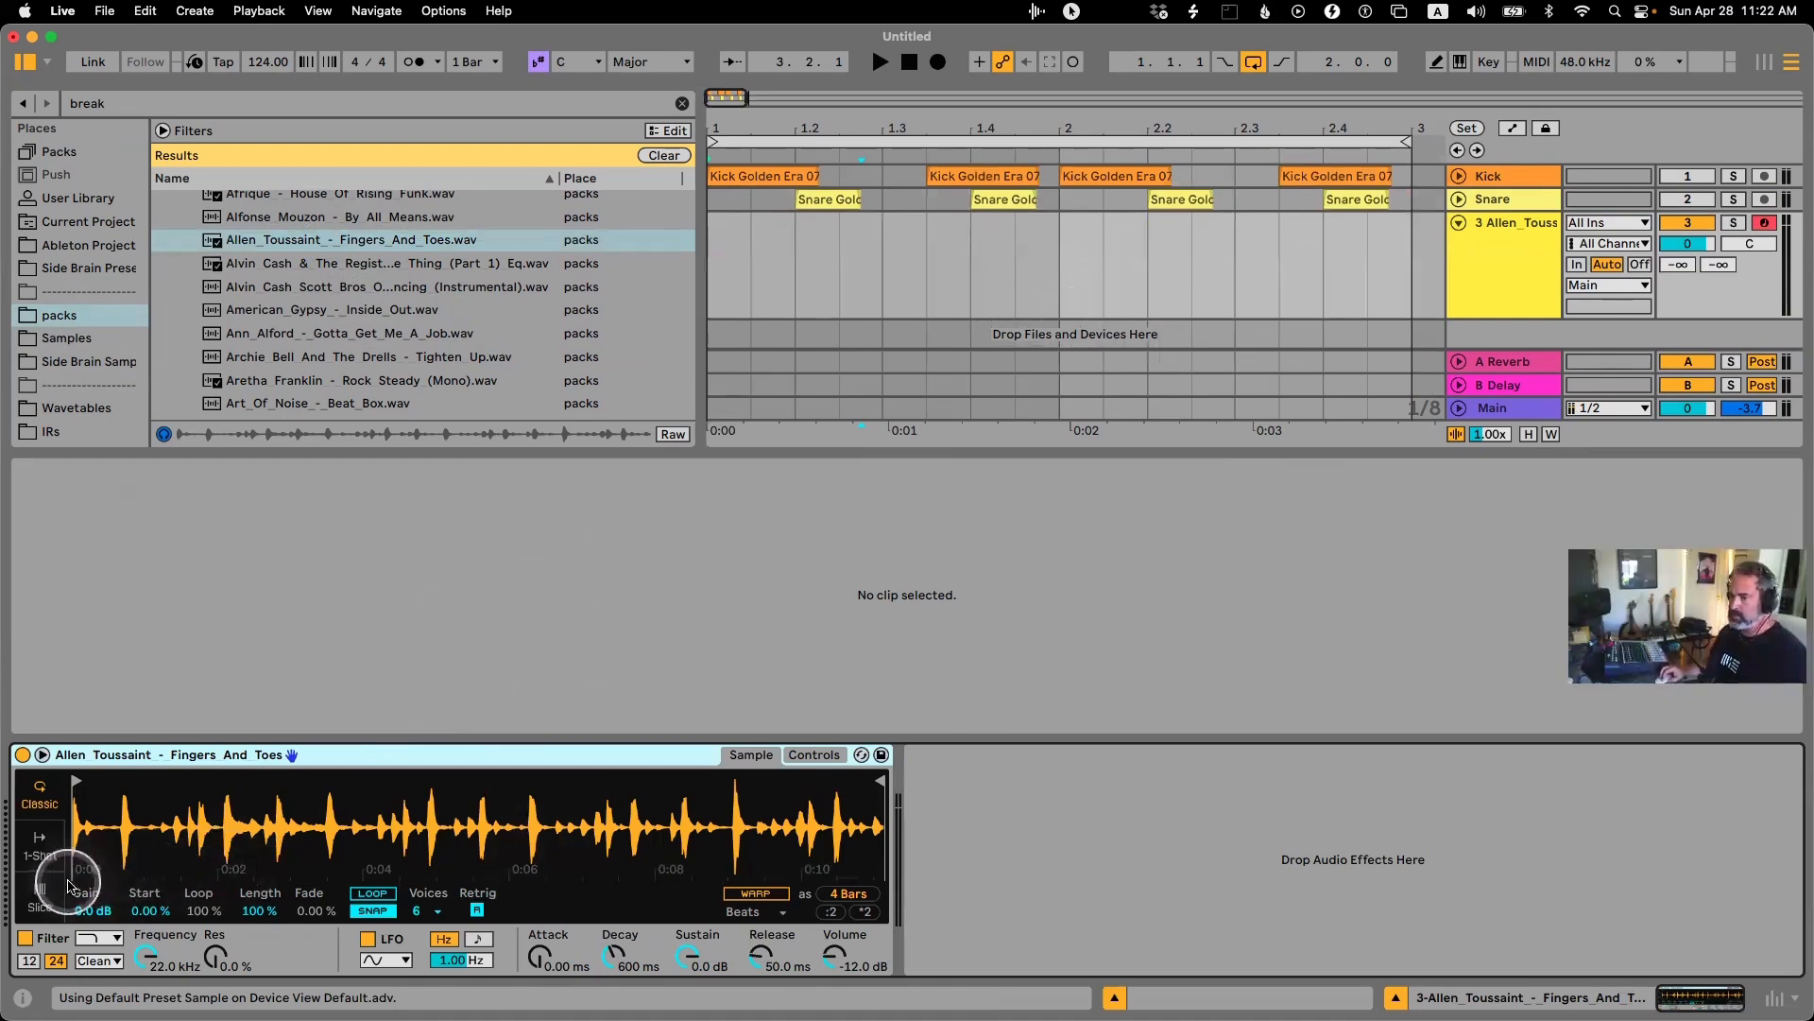
{"action": "left_click", "coordinate": [40, 893]}
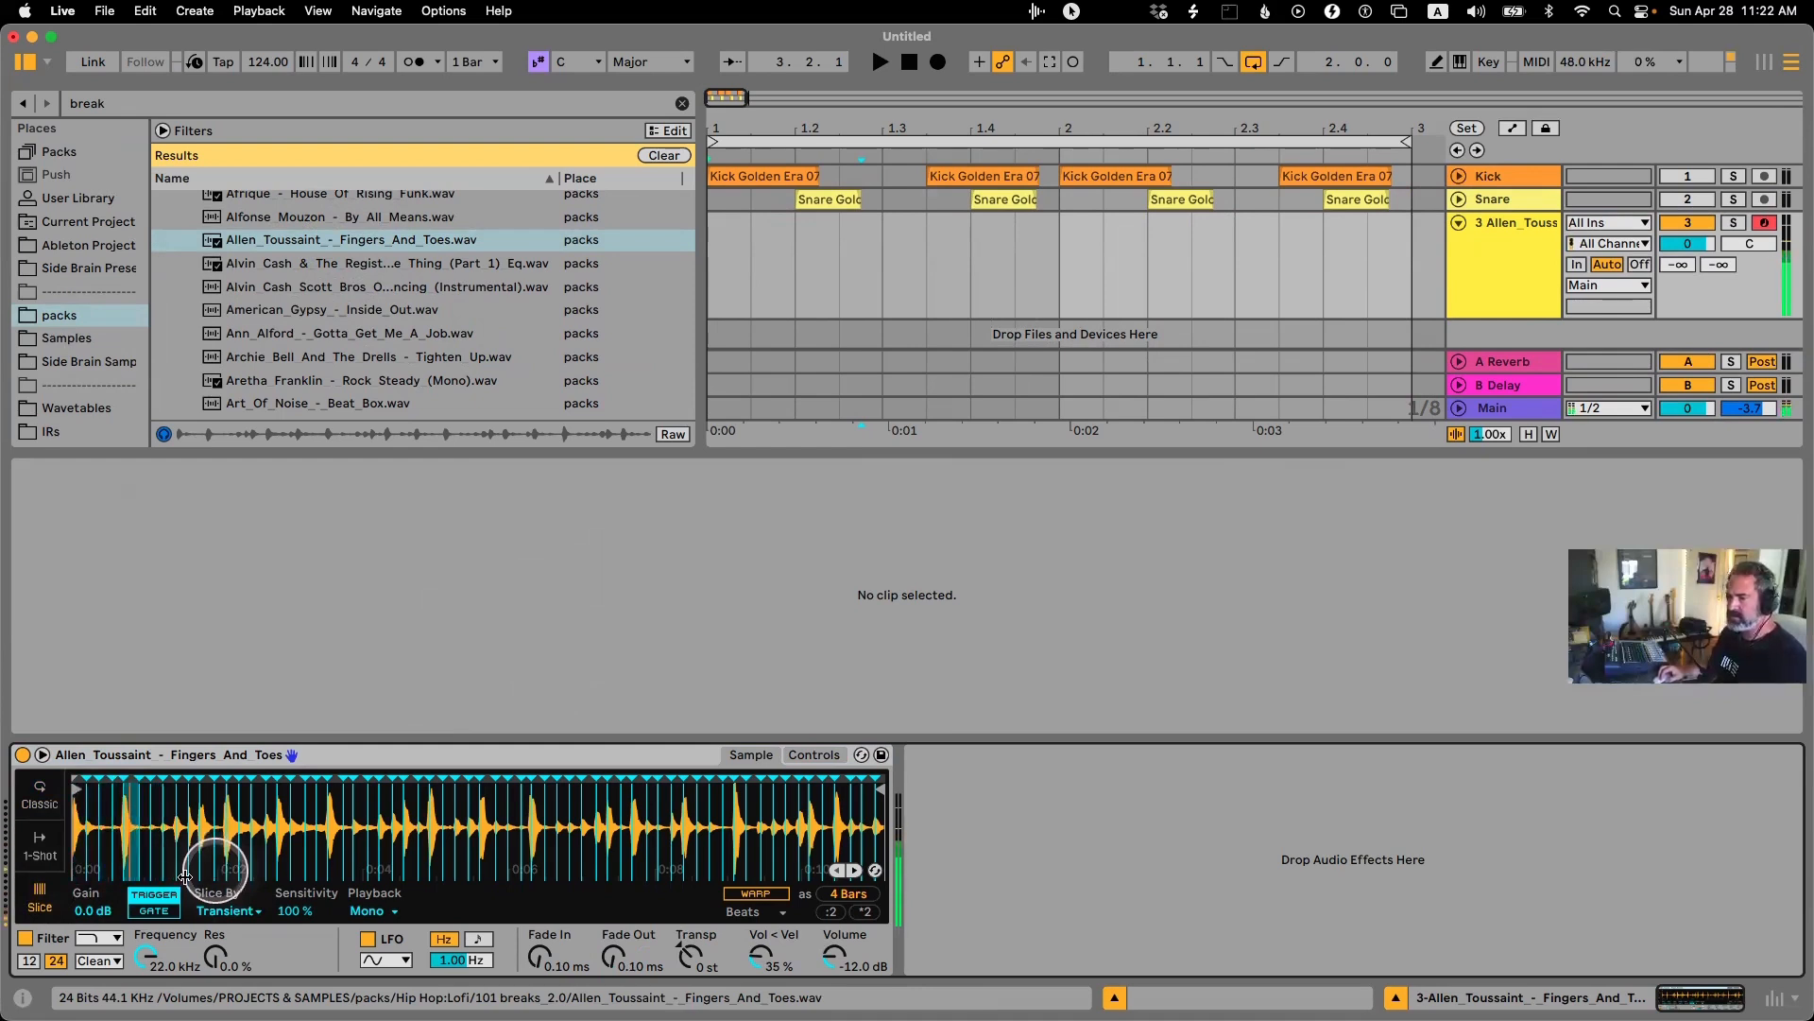
Create an empty two-bar MIDI clip on the Fingers And Toes track and enlarge its note editor.
{"action": "left_click_drag", "start_coordinate": [1424, 249], "coordinate": [696, 231]}
{"action": "key", "text": "super+shift+m"}
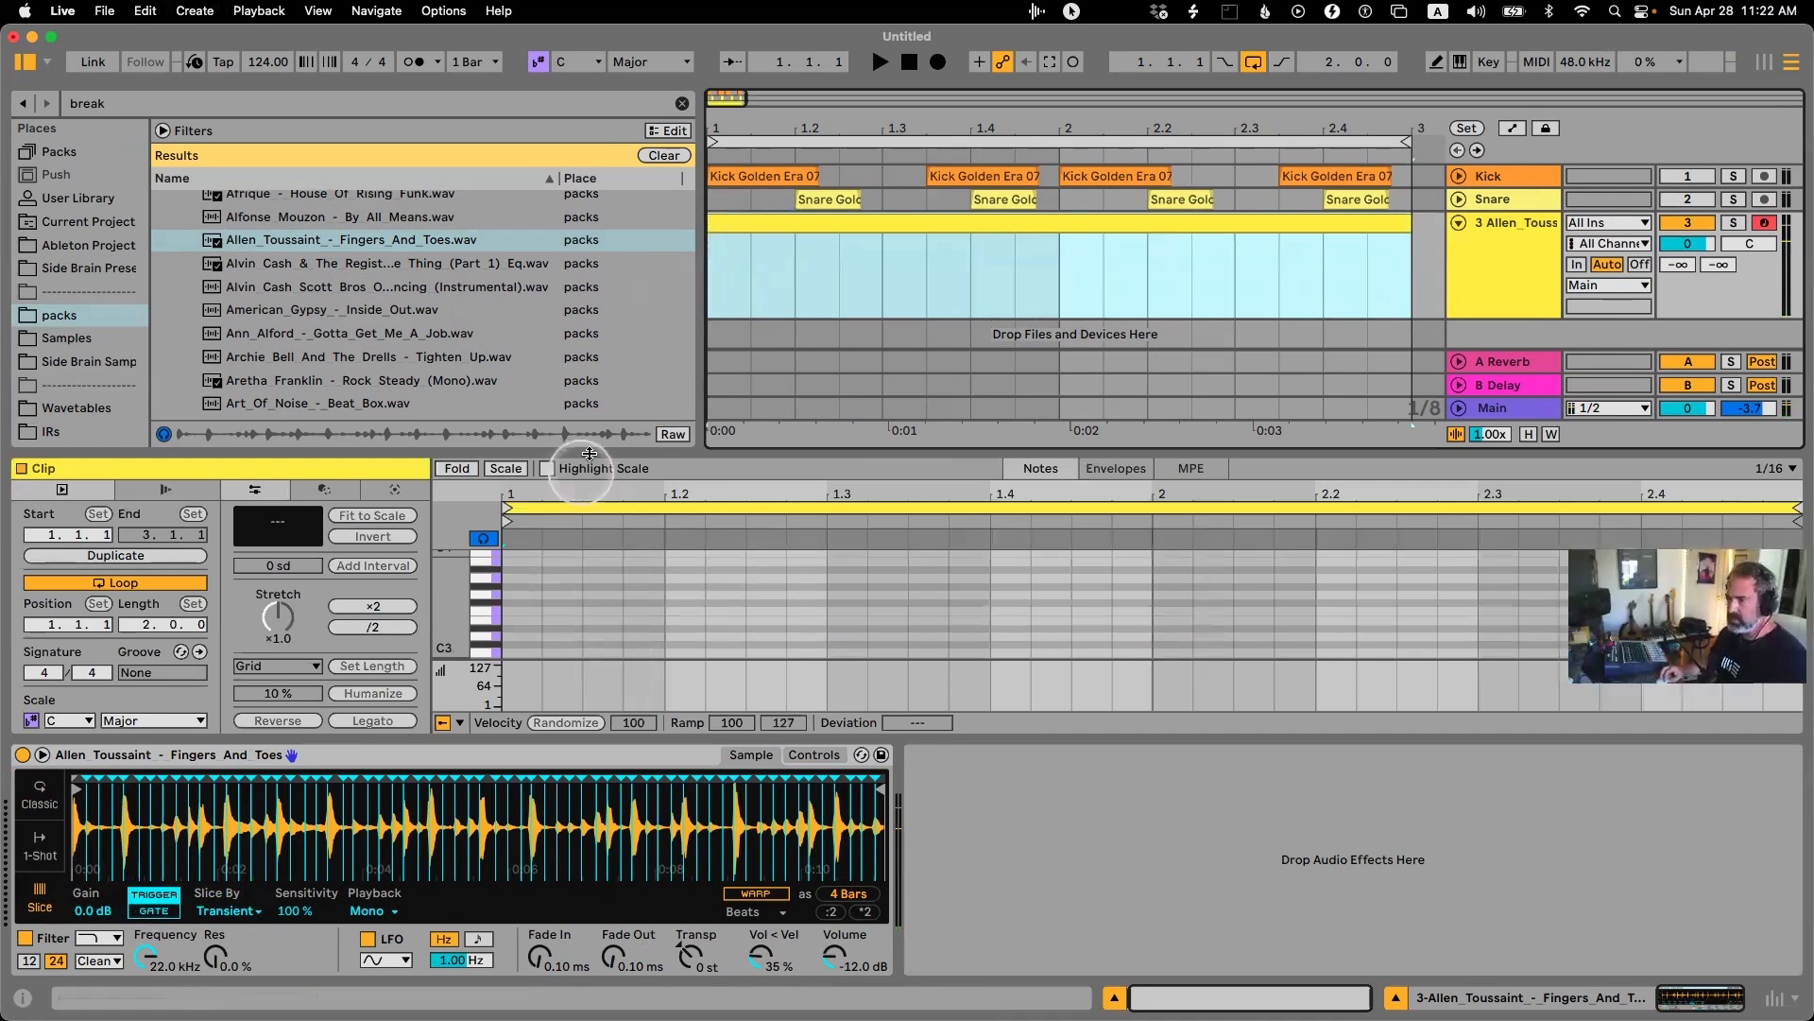
{"action": "left_click_drag", "start_coordinate": [604, 453], "coordinate": [577, 105]}
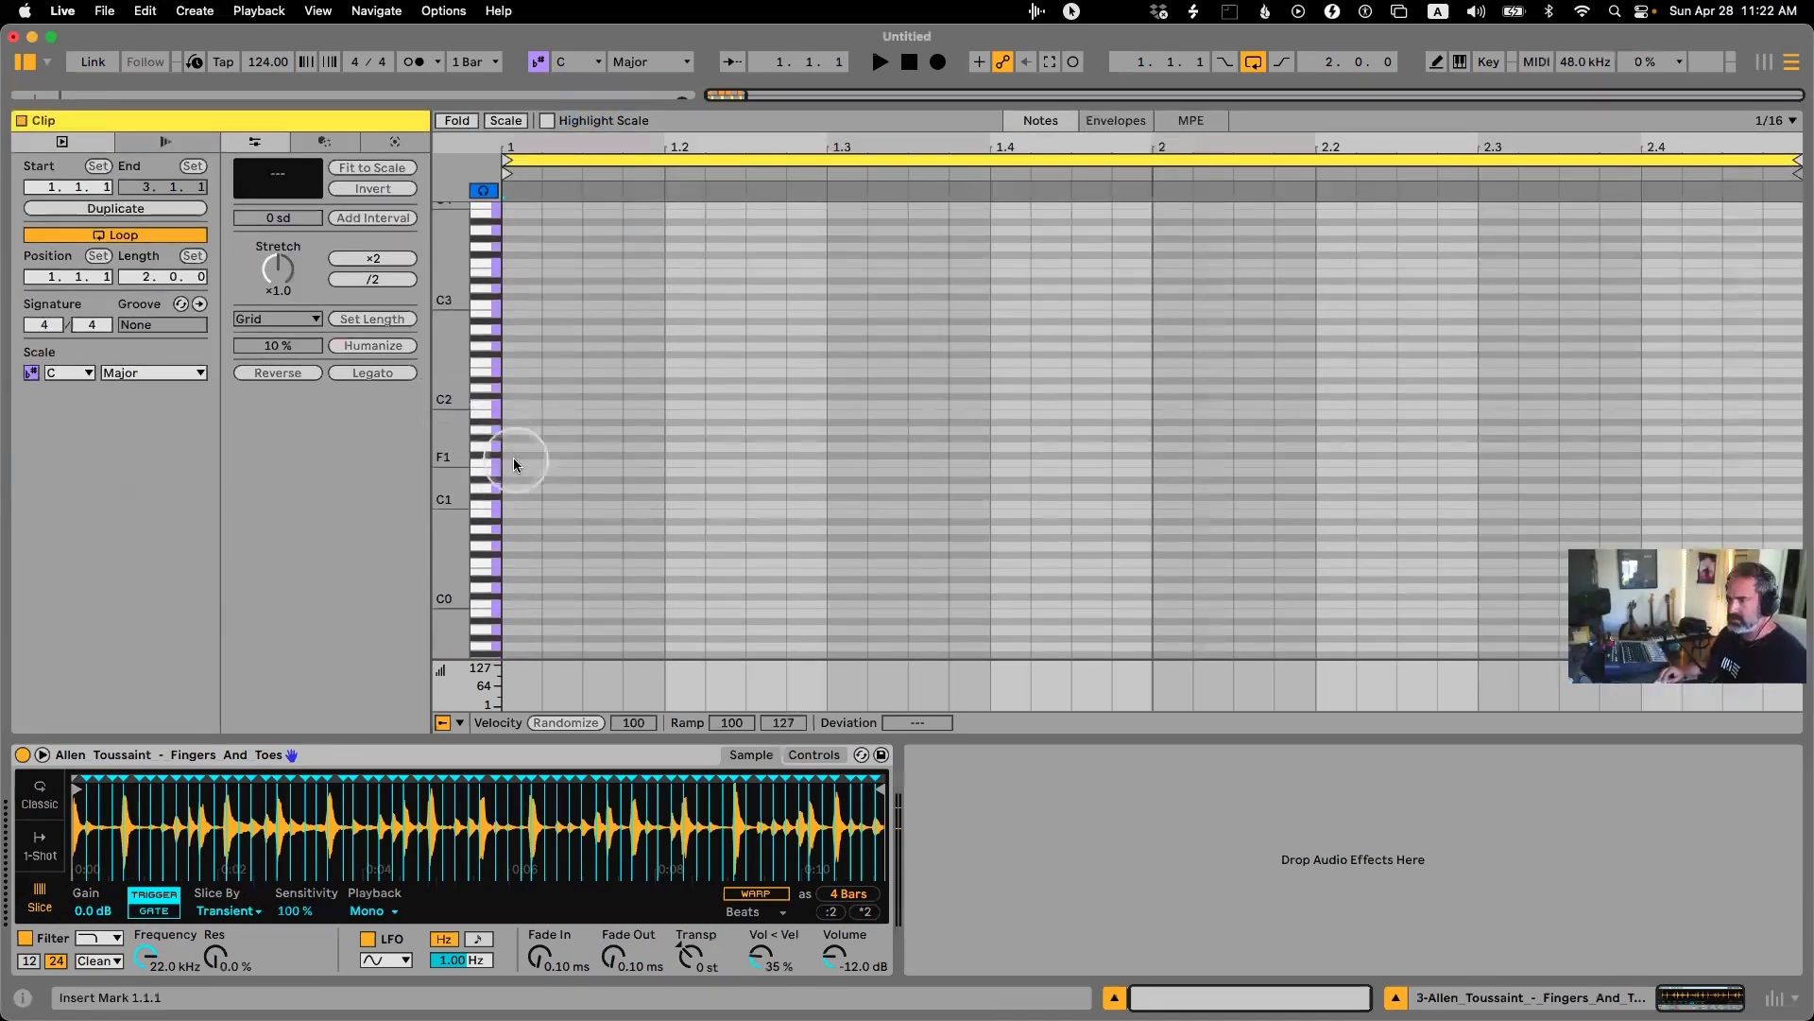
Audition the sample's slices by moving a temporary note at the clip's start through the pitches, and delete the note.
{"action": "double_click", "coordinate": [513, 458]}
{"action": "key", "text": "Down"}
{"action": "key", "text": "Down"}
{"action": "key", "text": "Down"}
{"action": "key", "text": "Down"}
{"action": "key", "text": "Down"}
{"action": "key", "text": "Down"}
{"action": "key", "text": "Up"}
{"action": "key", "text": "Up"}
{"action": "key", "text": "Up"}
{"action": "key", "text": "Up"}
{"action": "key", "text": "Up"}
{"action": "key", "text": "Up"}
{"action": "key", "text": "Up"}
{"action": "key", "text": "Up"}
{"action": "key", "text": "Up"}
{"action": "key", "text": "Up"}
{"action": "key", "text": "Up"}
{"action": "key", "text": "Up"}
{"action": "key", "text": "Up"}
{"action": "key", "text": "Up"}
{"action": "key", "text": "Up"}
{"action": "key", "text": "Up"}
{"action": "key", "text": "Up"}
{"action": "key", "text": "Up"}
{"action": "key", "text": "Up"}
{"action": "key", "text": "Up"}
{"action": "key", "text": "Up"}
{"action": "key", "text": "Up"}
{"action": "key", "text": "Up"}
{"action": "key", "text": "Up"}
{"action": "key", "text": "Up"}
{"action": "key", "text": "Up"}
{"action": "key", "text": "Up"}
{"action": "key", "text": "Up"}
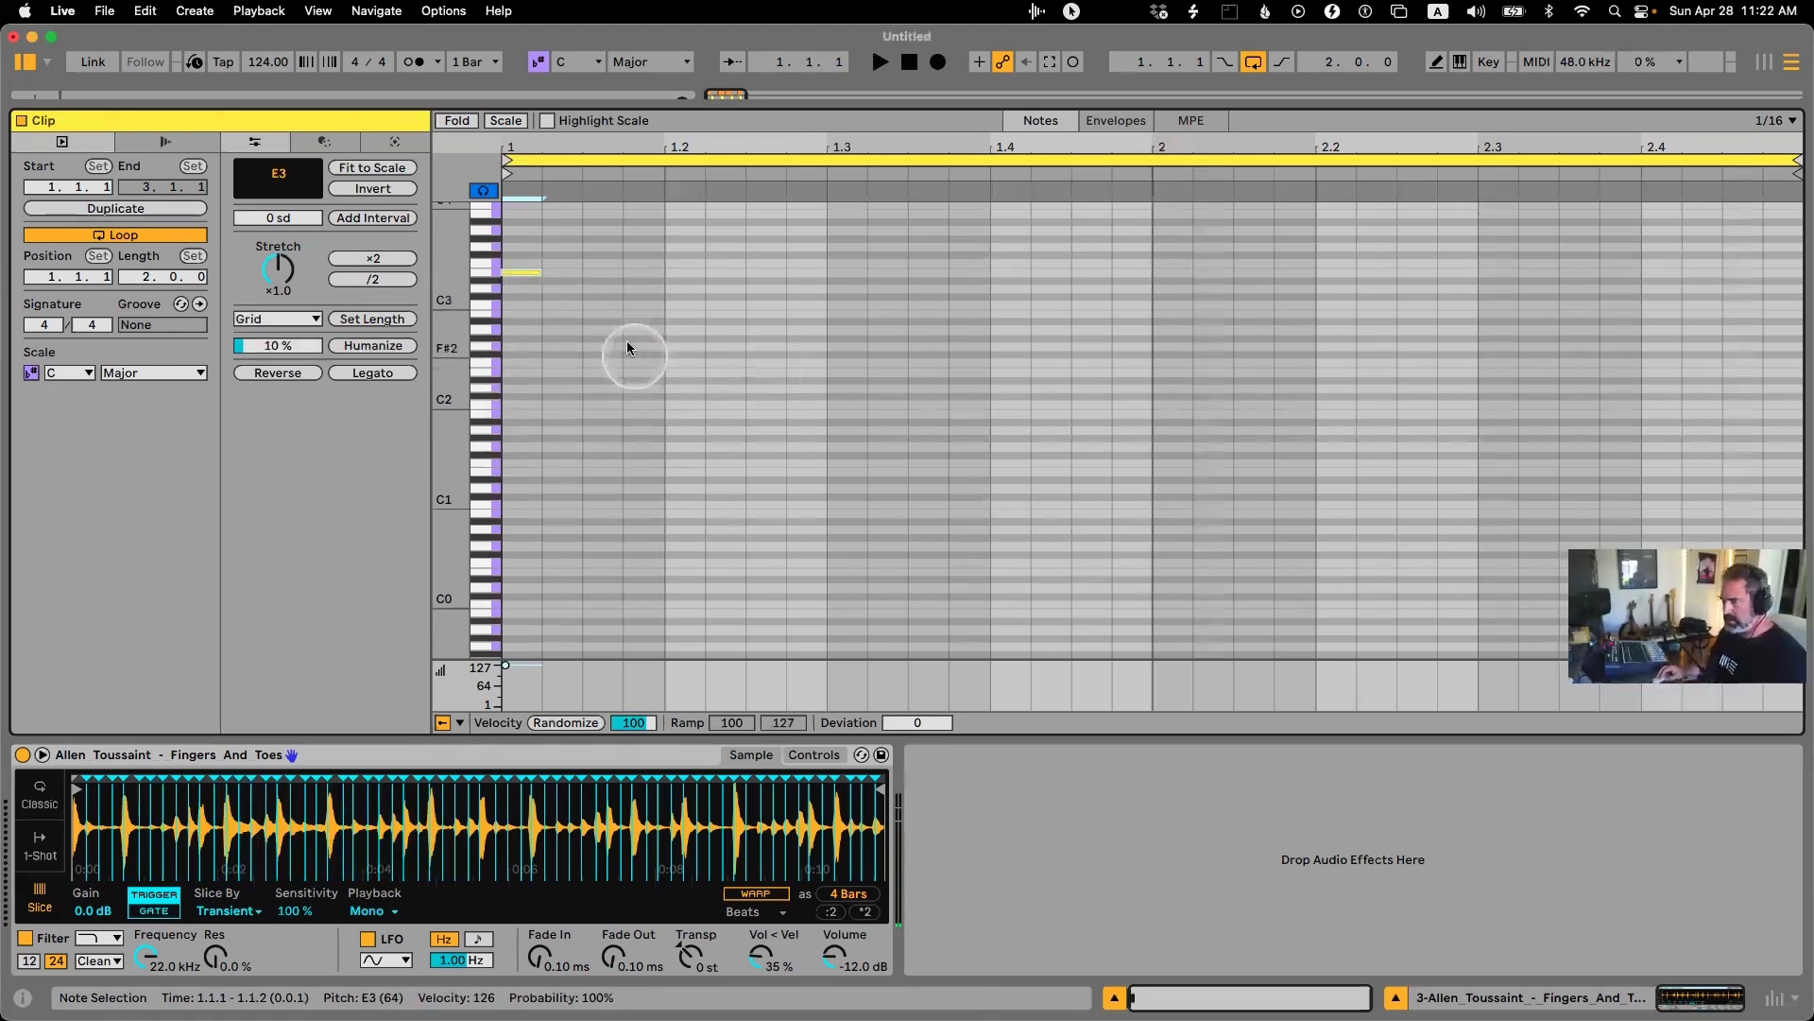
{"action": "key", "text": "Delete"}
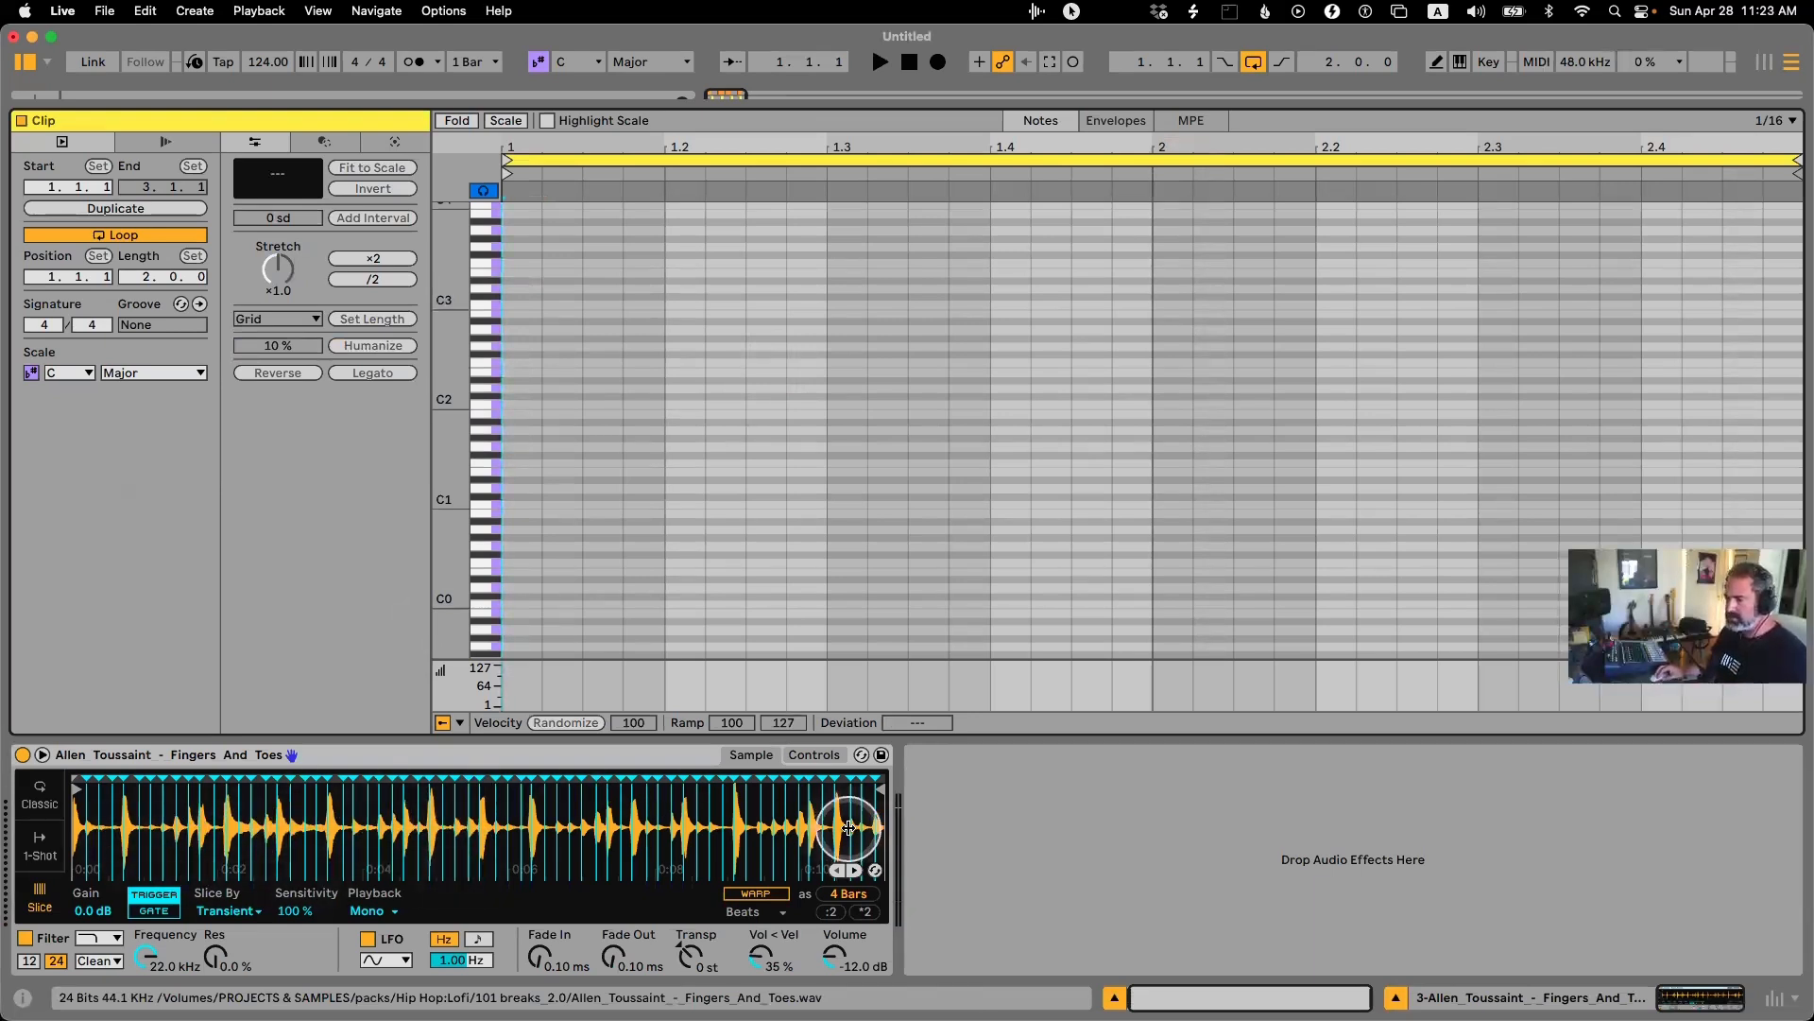
Transpose the Fingers And Toes sample by +2 st, and try reversing it before returning it to its original direction.
{"action": "left_click_drag", "start_coordinate": [689, 962], "coordinate": [691, 956]}
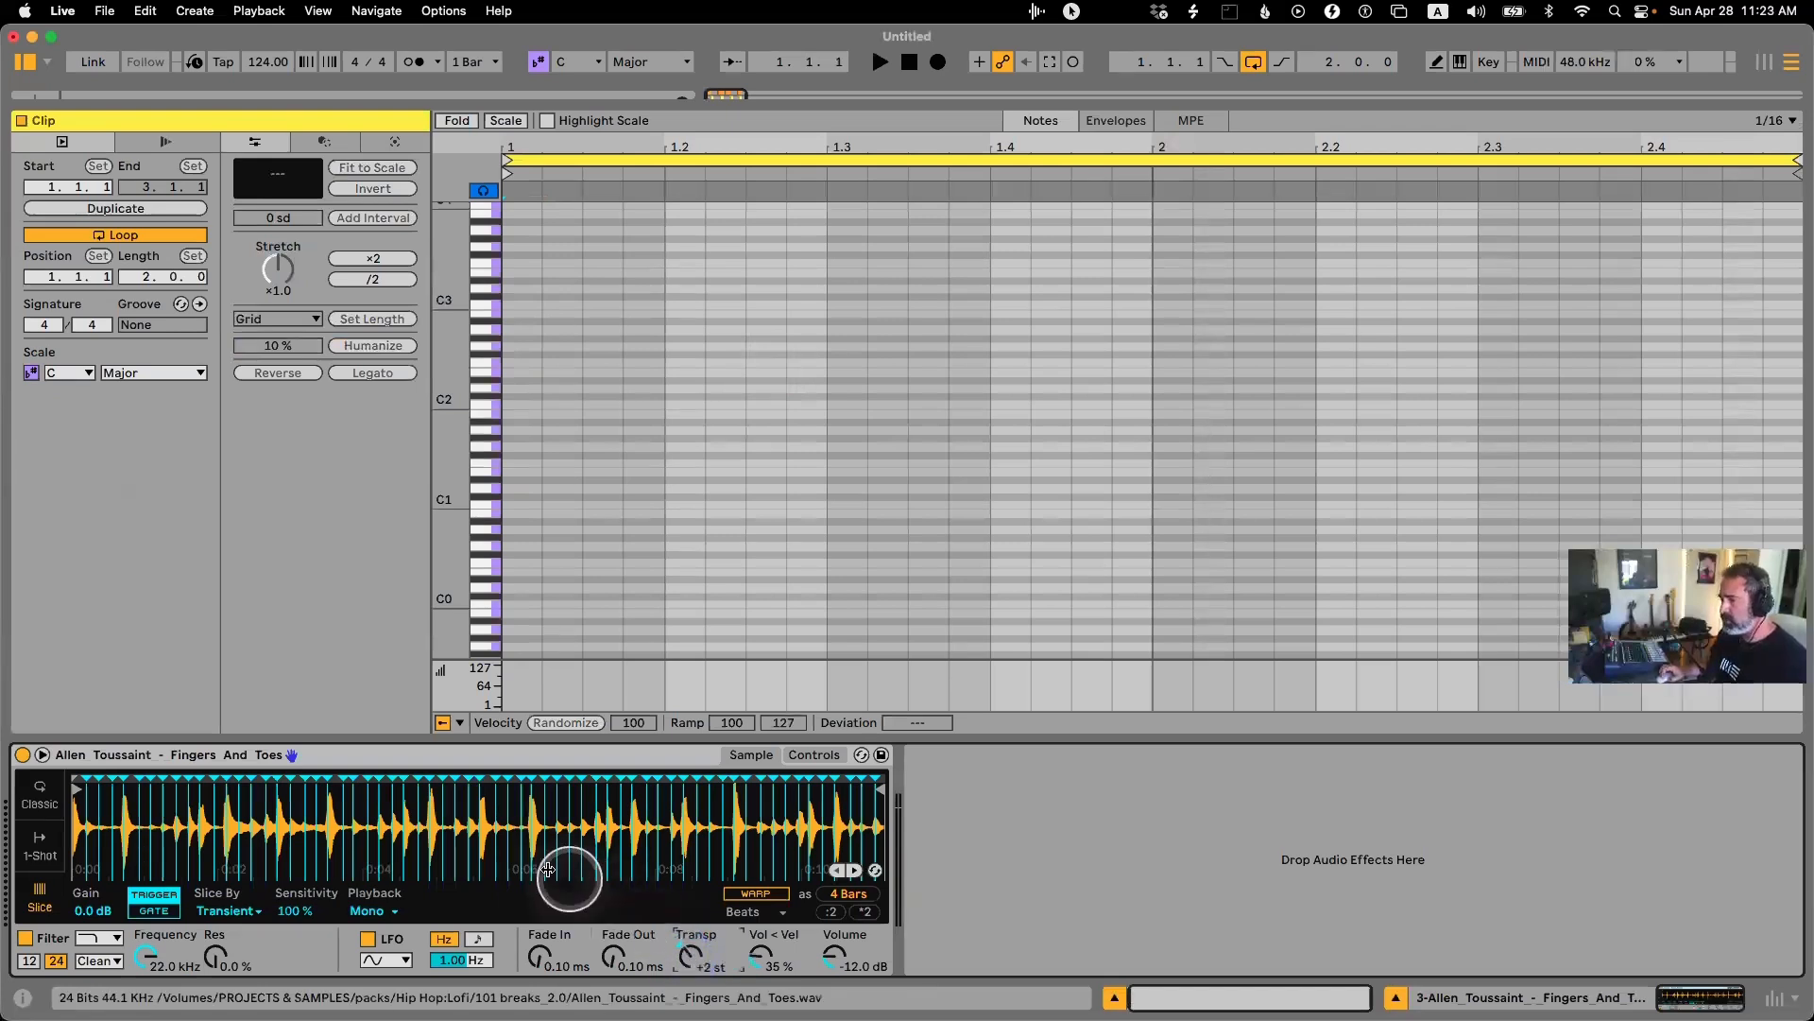
{"action": "right_click", "coordinate": [488, 841]}
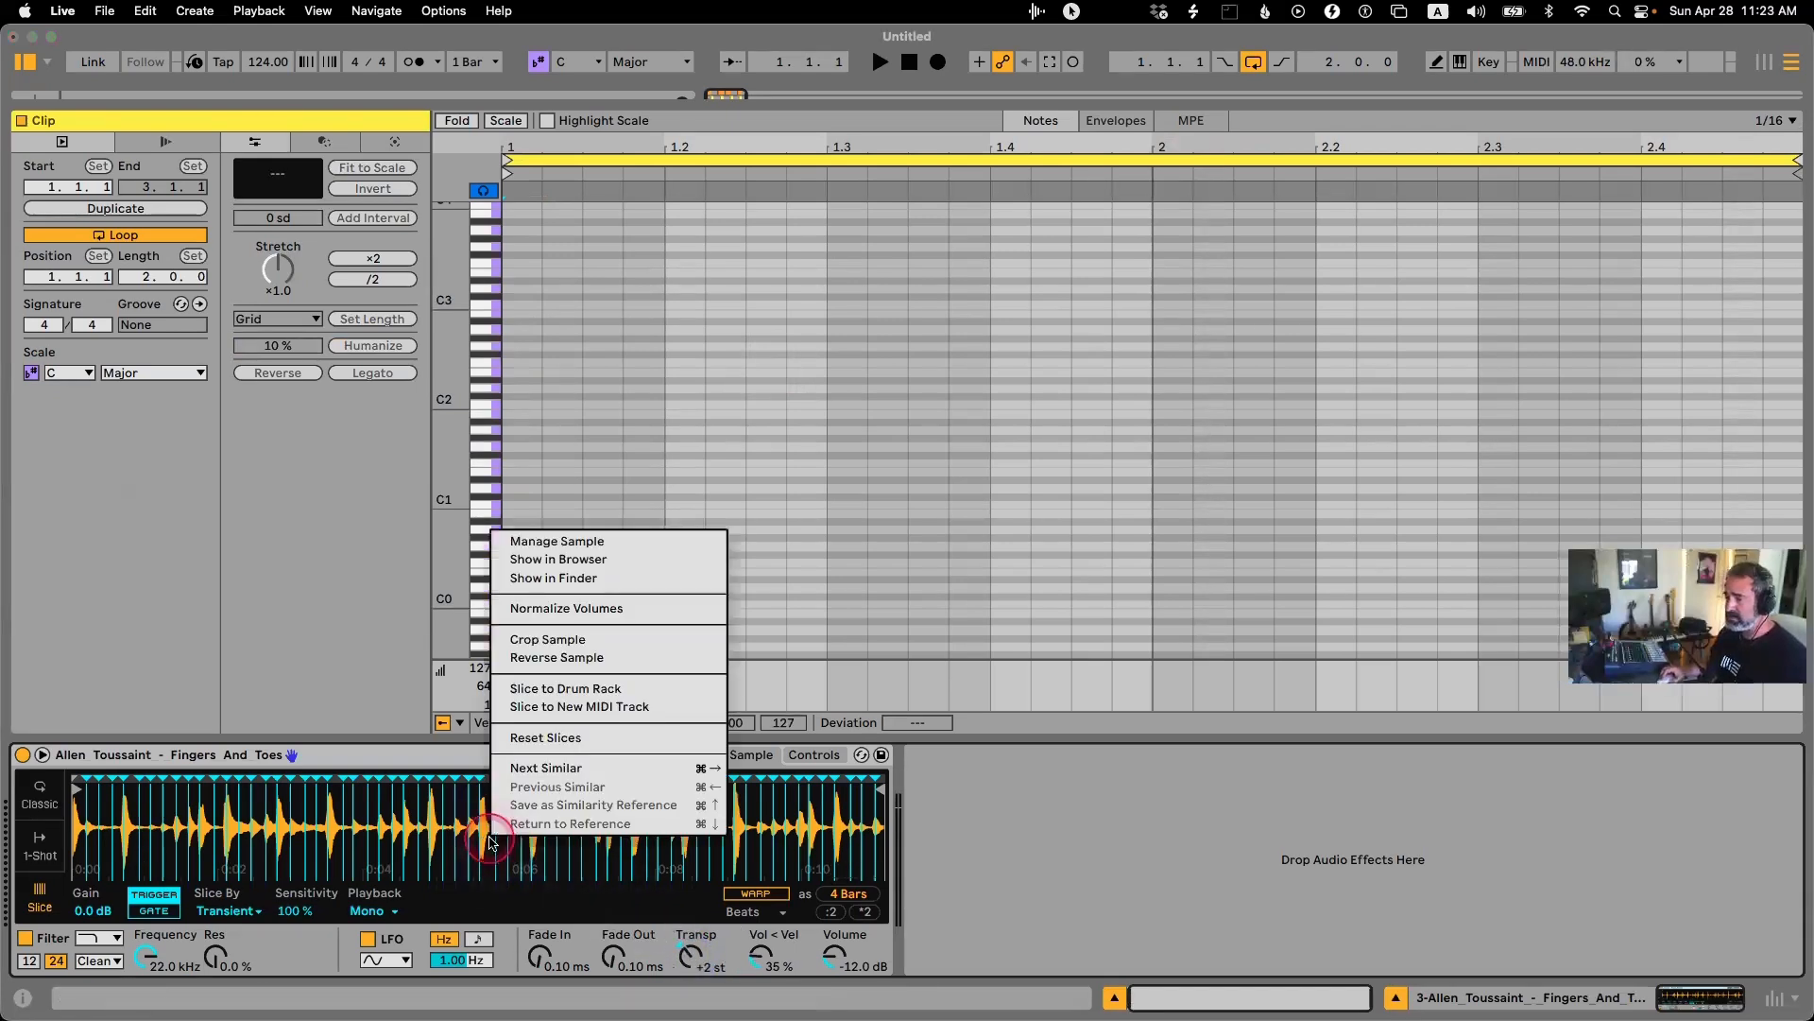
{"action": "left_click", "coordinate": [598, 660]}
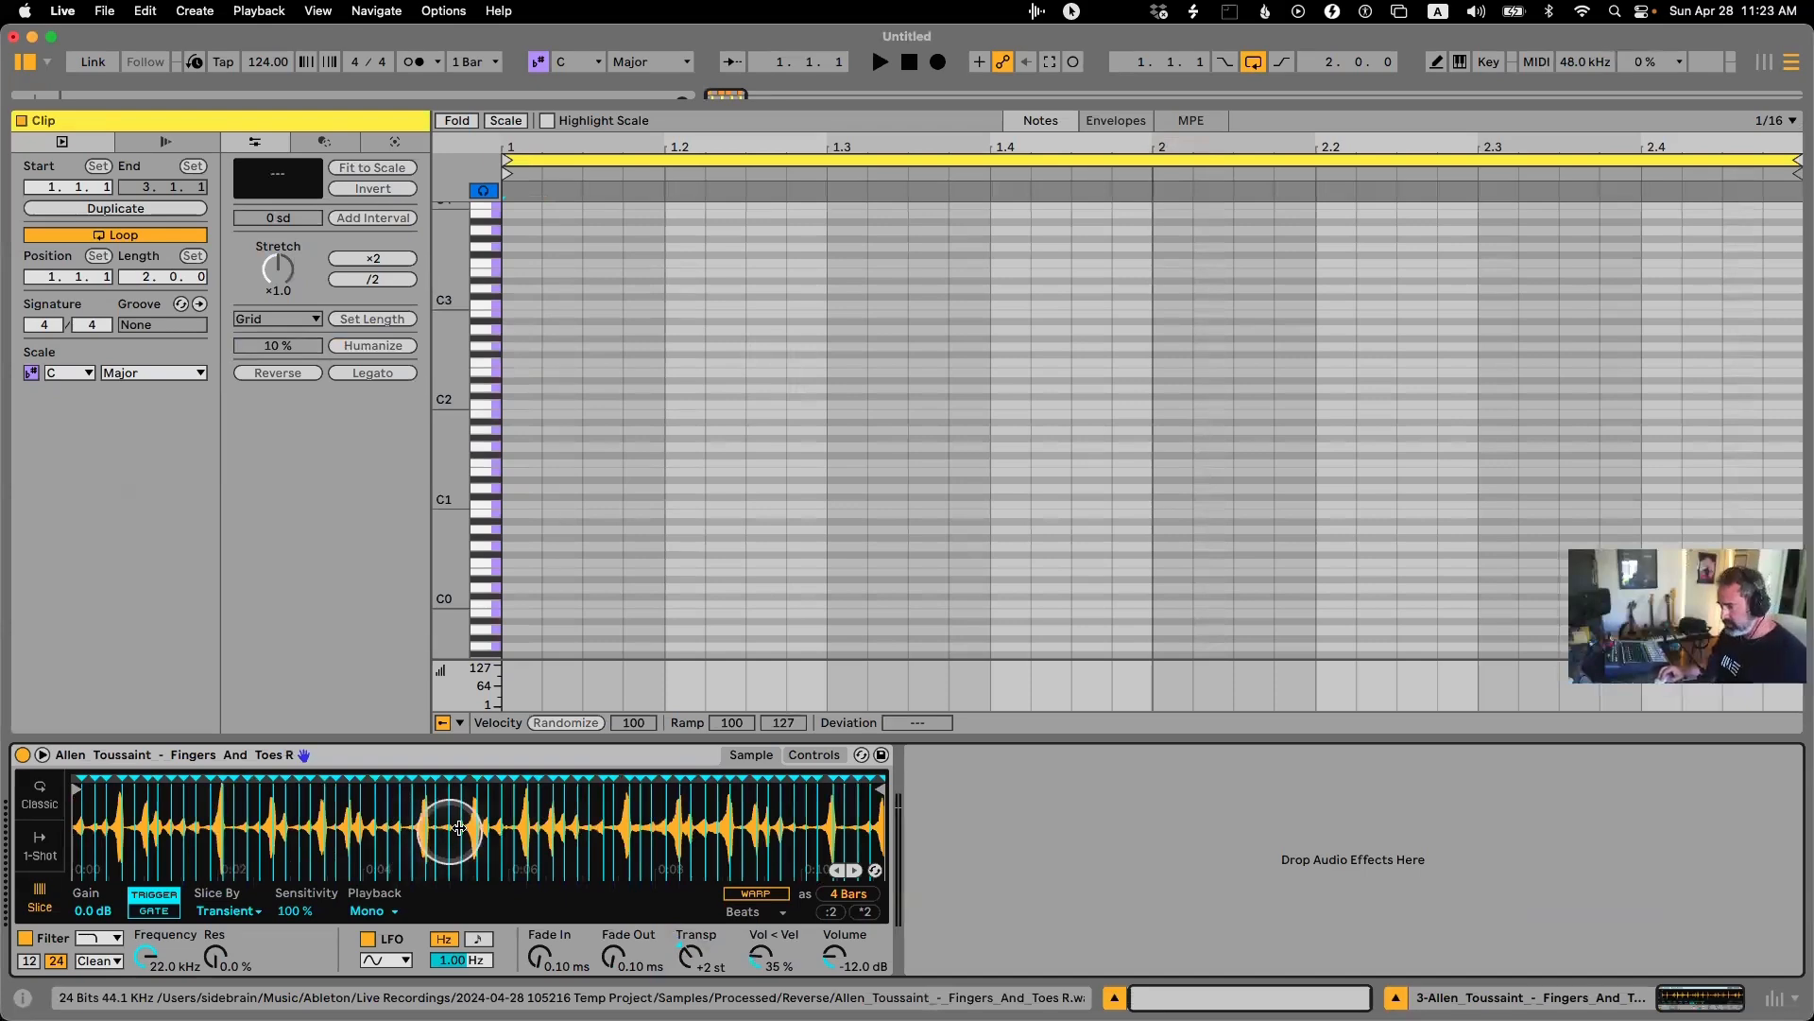
{"action": "left_click_drag", "start_coordinate": [947, 106], "coordinate": [939, 176]}
{"action": "right_click", "coordinate": [381, 831]}
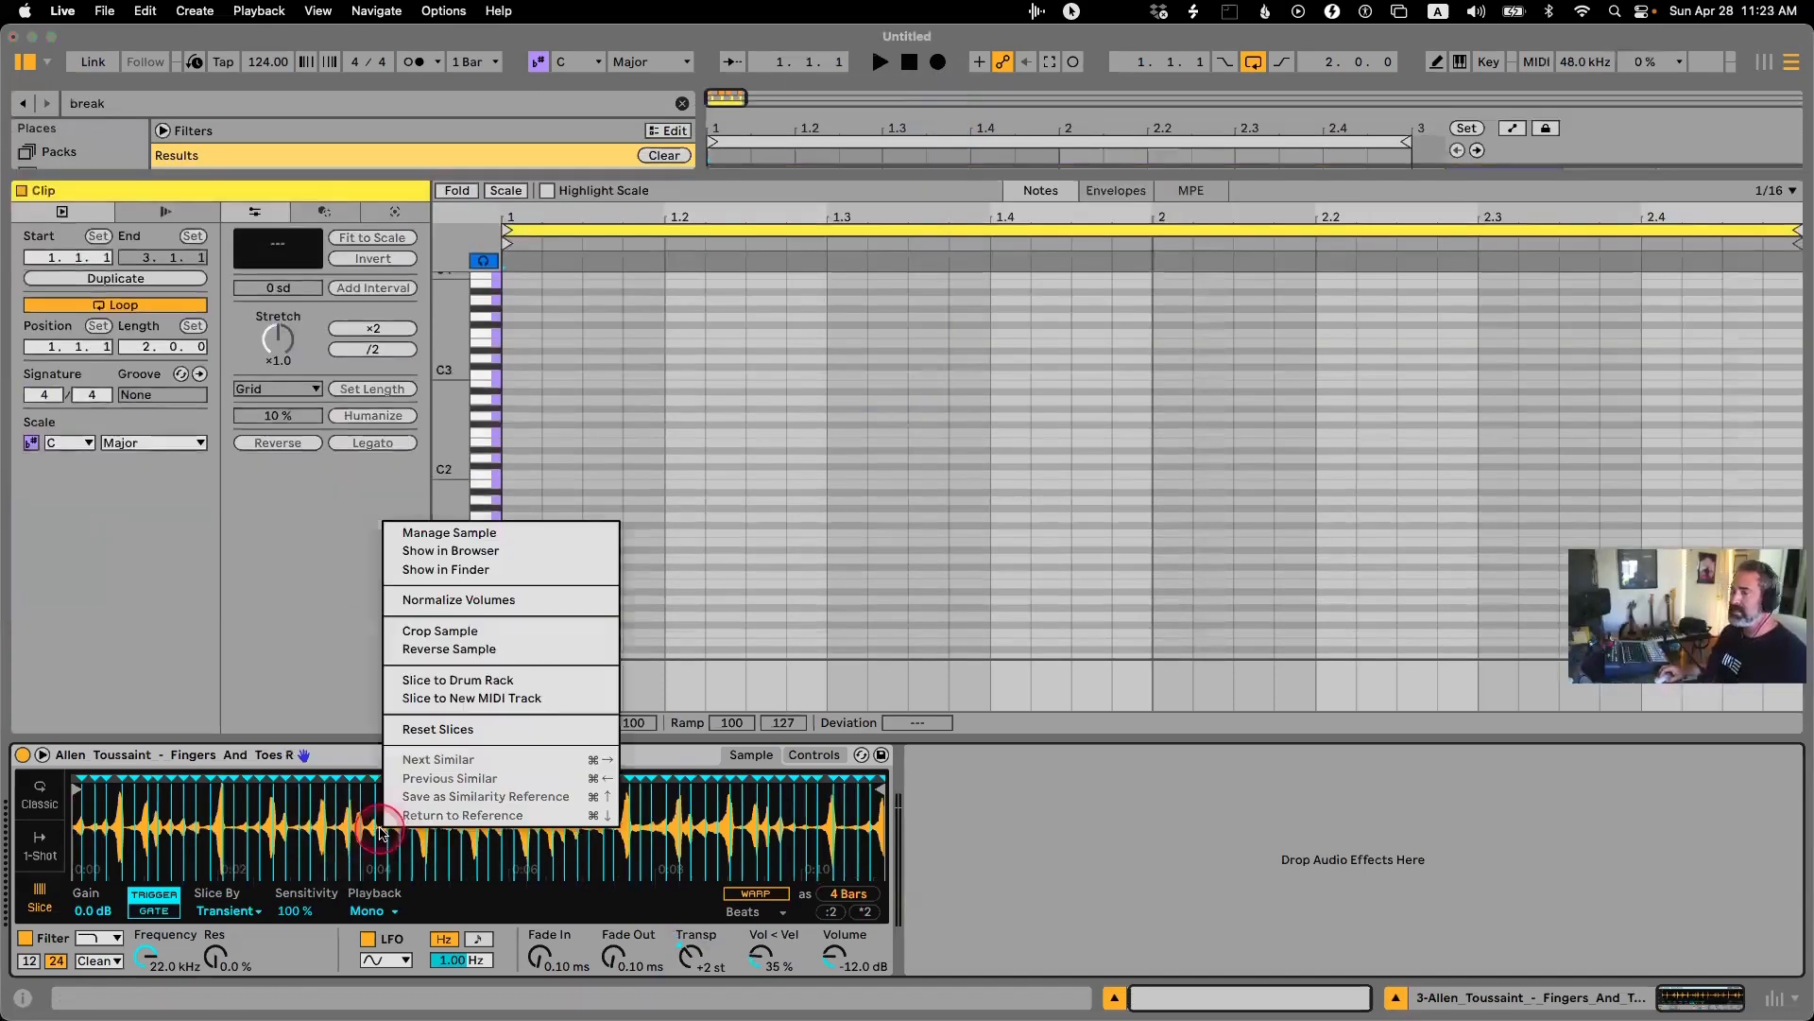
{"action": "left_click", "coordinate": [492, 650]}
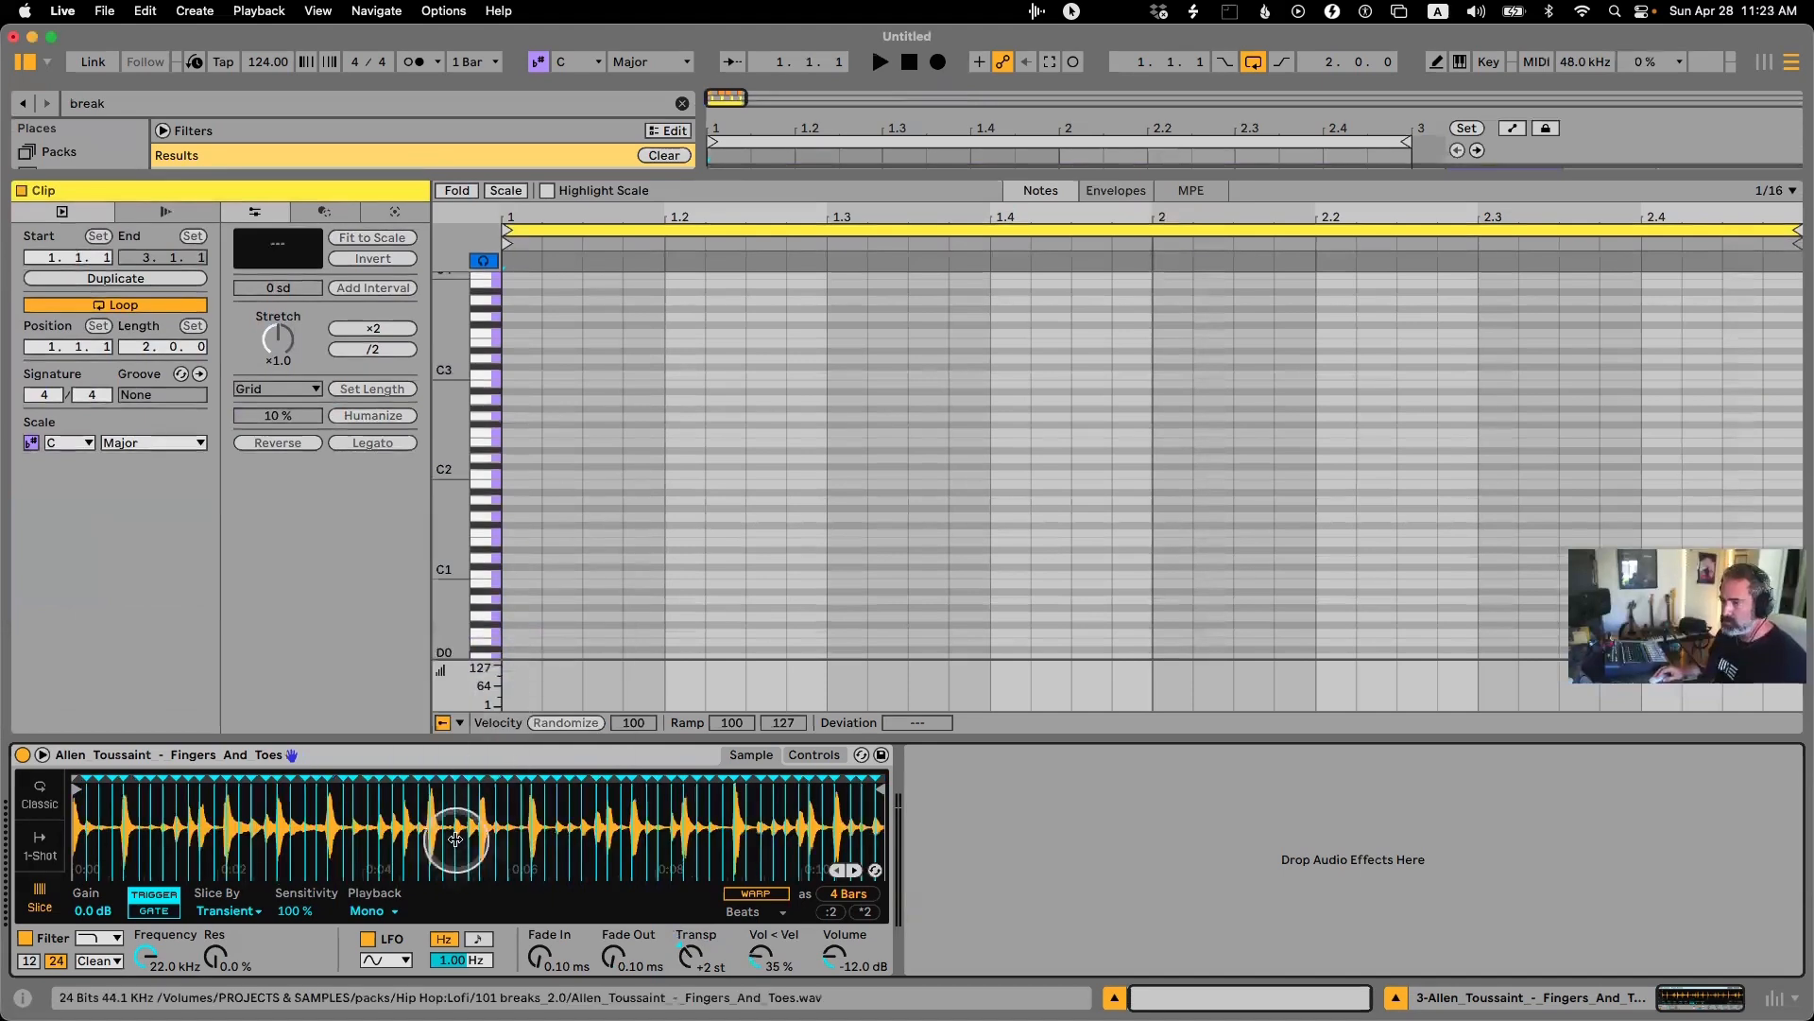
Slice the Fingers And Toes sample to a new MIDI track and audition the resulting drum rack slices.
{"action": "right_click", "coordinate": [422, 830]}
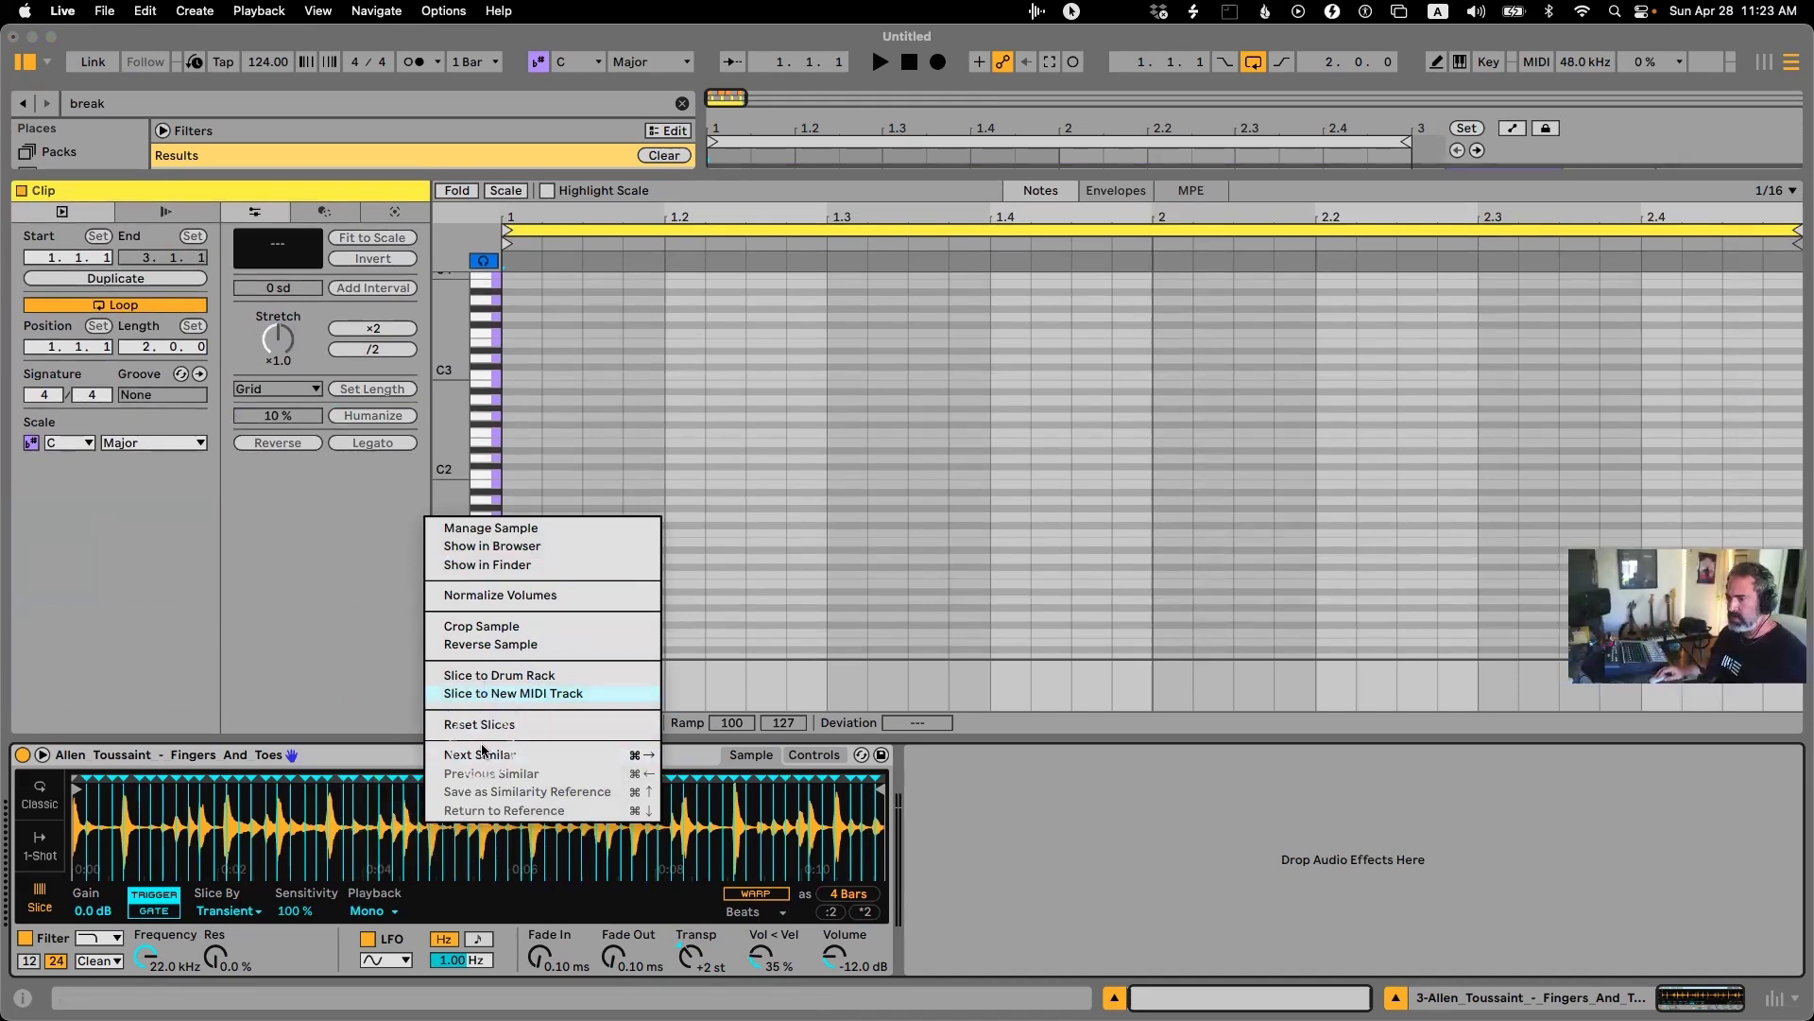
{"action": "left_click", "coordinate": [89, 934]}
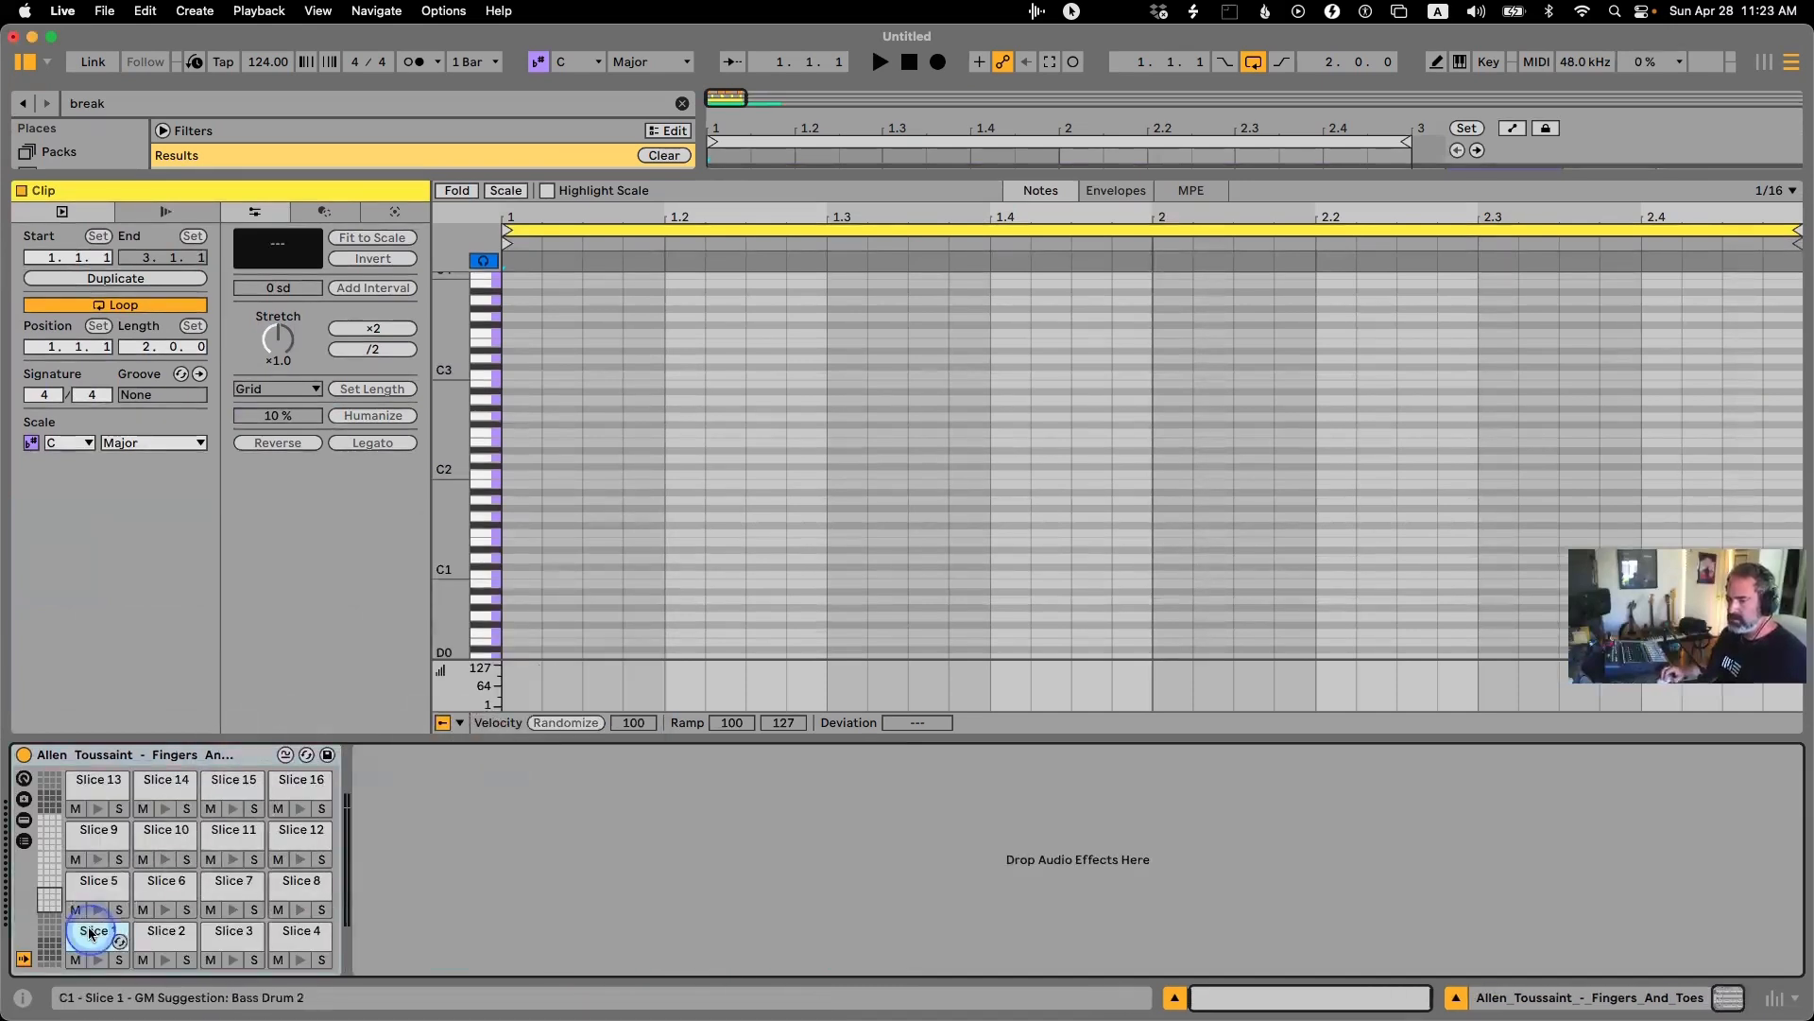
{"action": "left_click", "coordinate": [156, 934]}
{"action": "left_click", "coordinate": [223, 933]}
{"action": "left_click", "coordinate": [288, 935]}
{"action": "left_click", "coordinate": [299, 884]}
{"action": "left_click", "coordinate": [225, 884]}
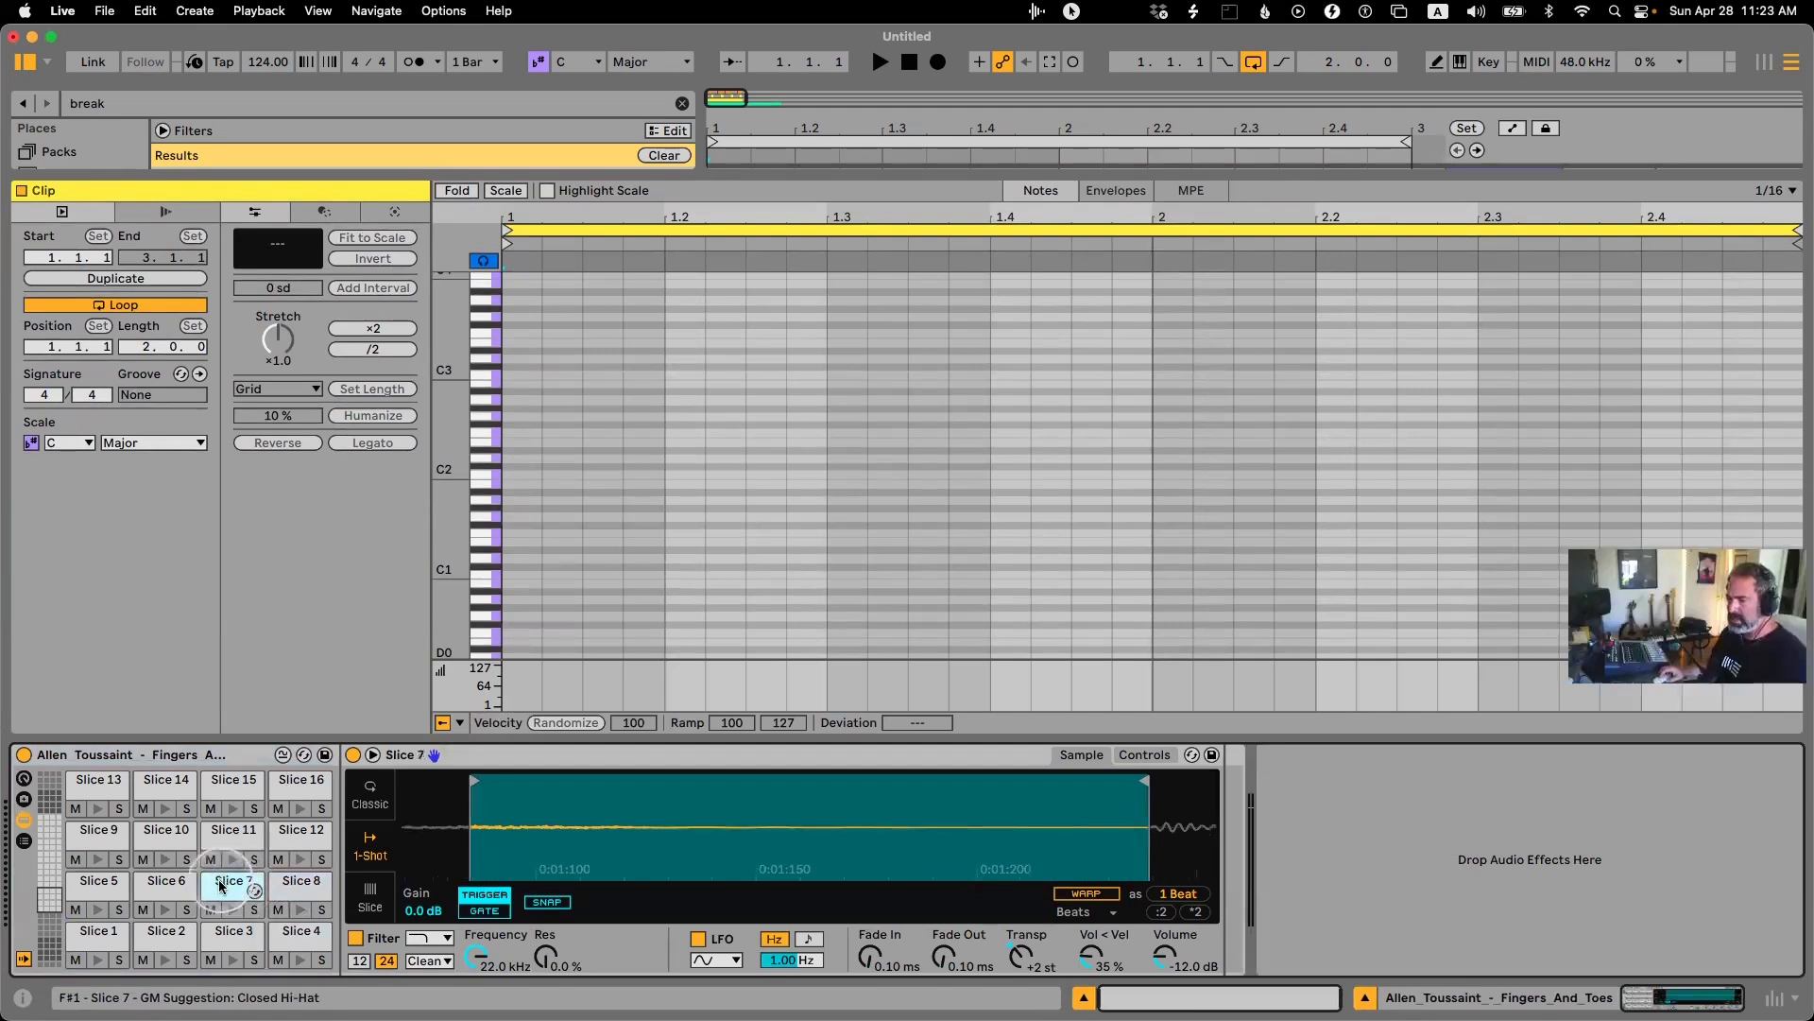
{"action": "left_click", "coordinate": [236, 881]}
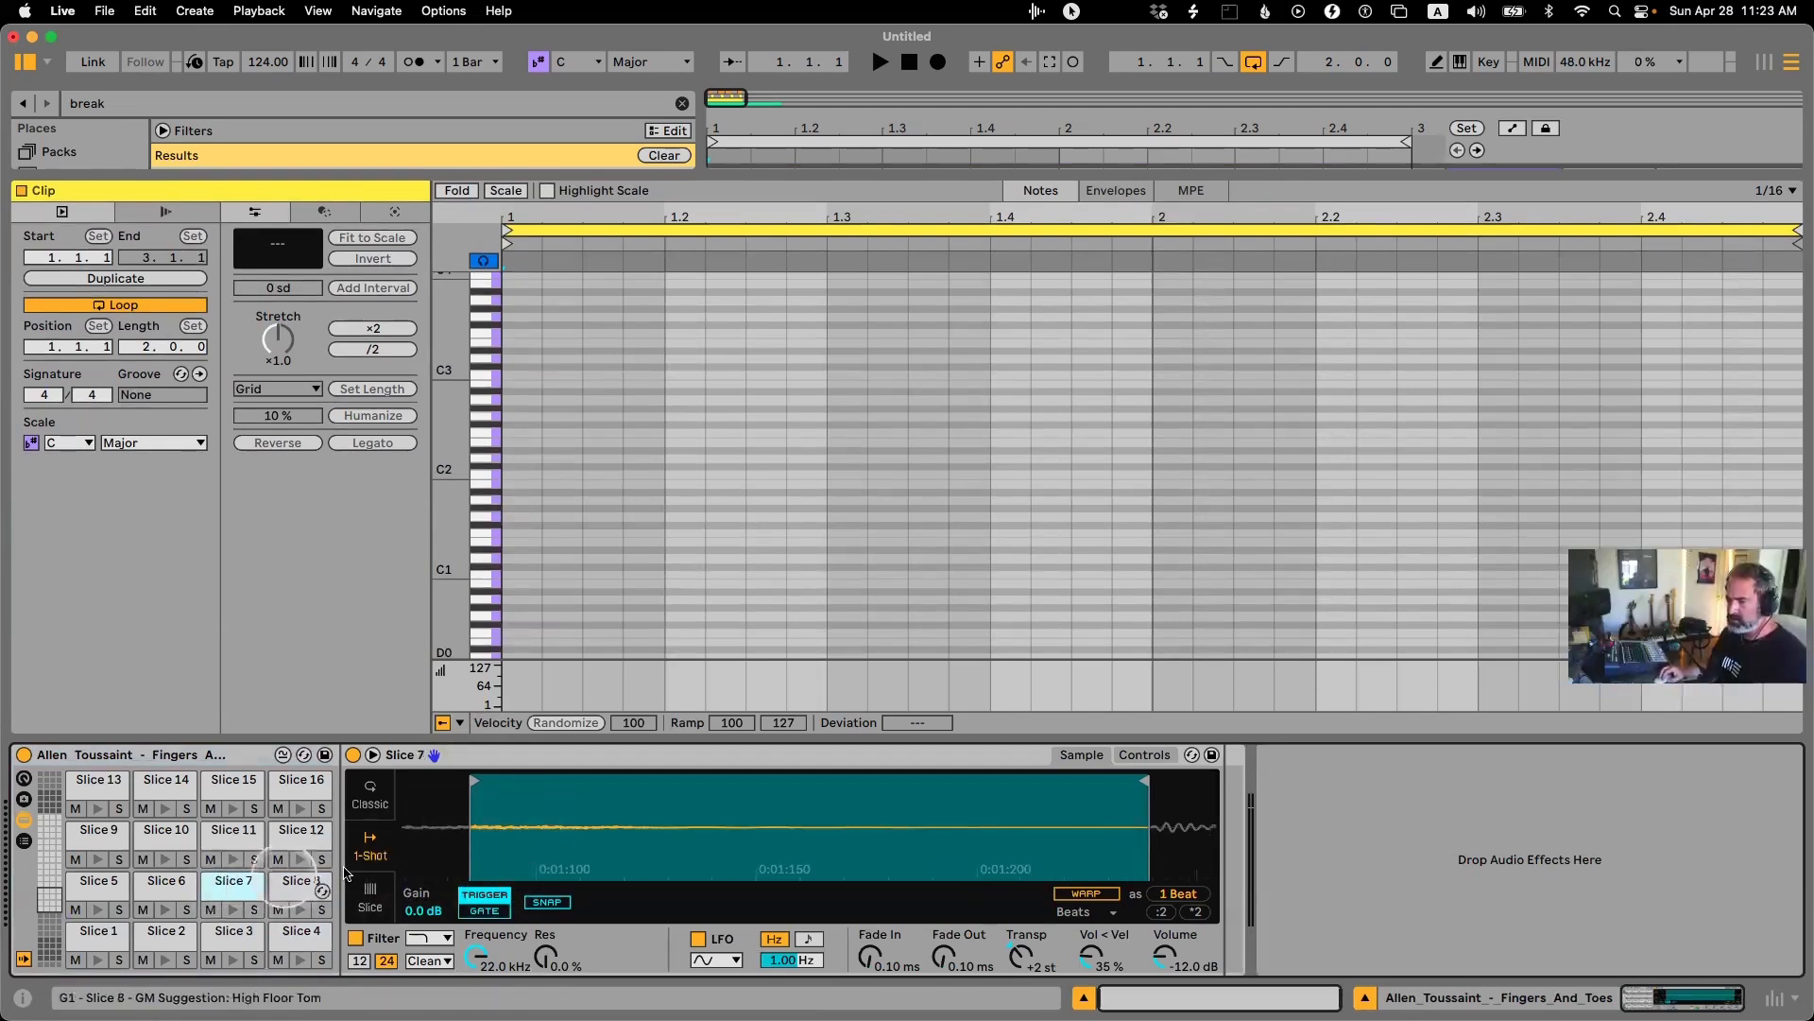
{"action": "left_click", "coordinate": [234, 897]}
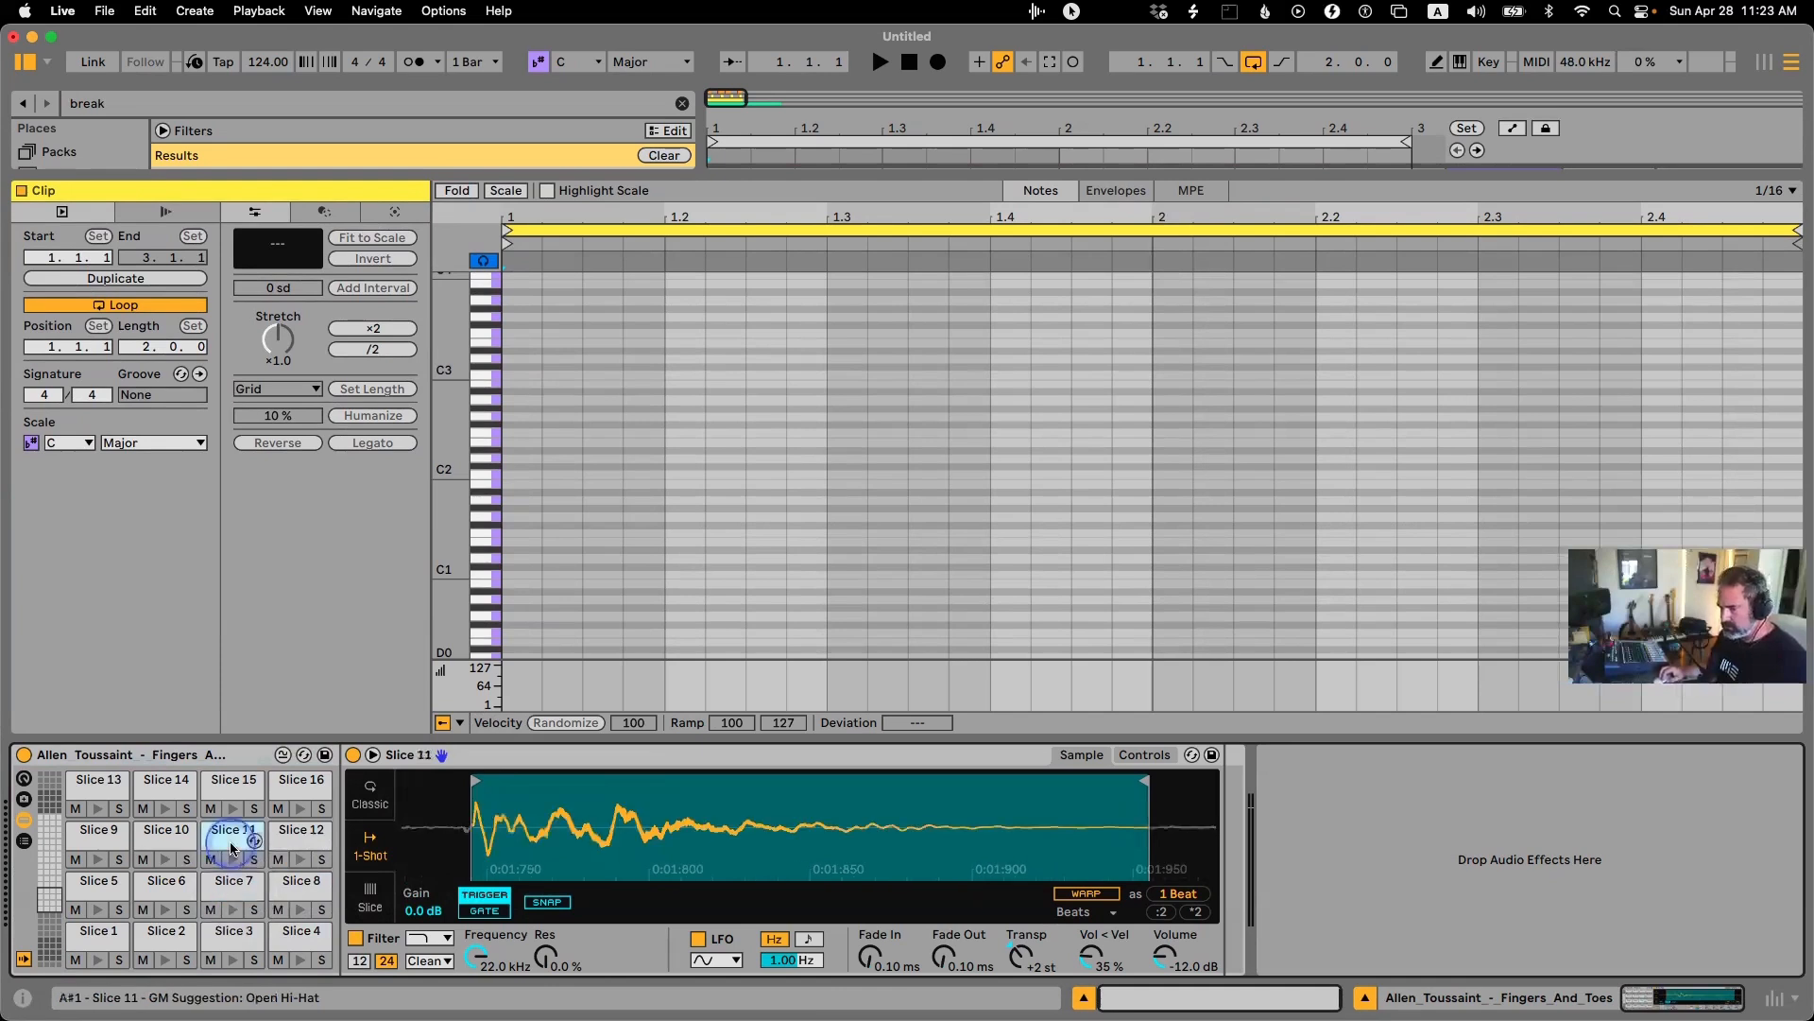
Delete the sliced drum rack and clear the MIDI clips from both Fingers And Toes tracks.
{"action": "left_click", "coordinate": [237, 765]}
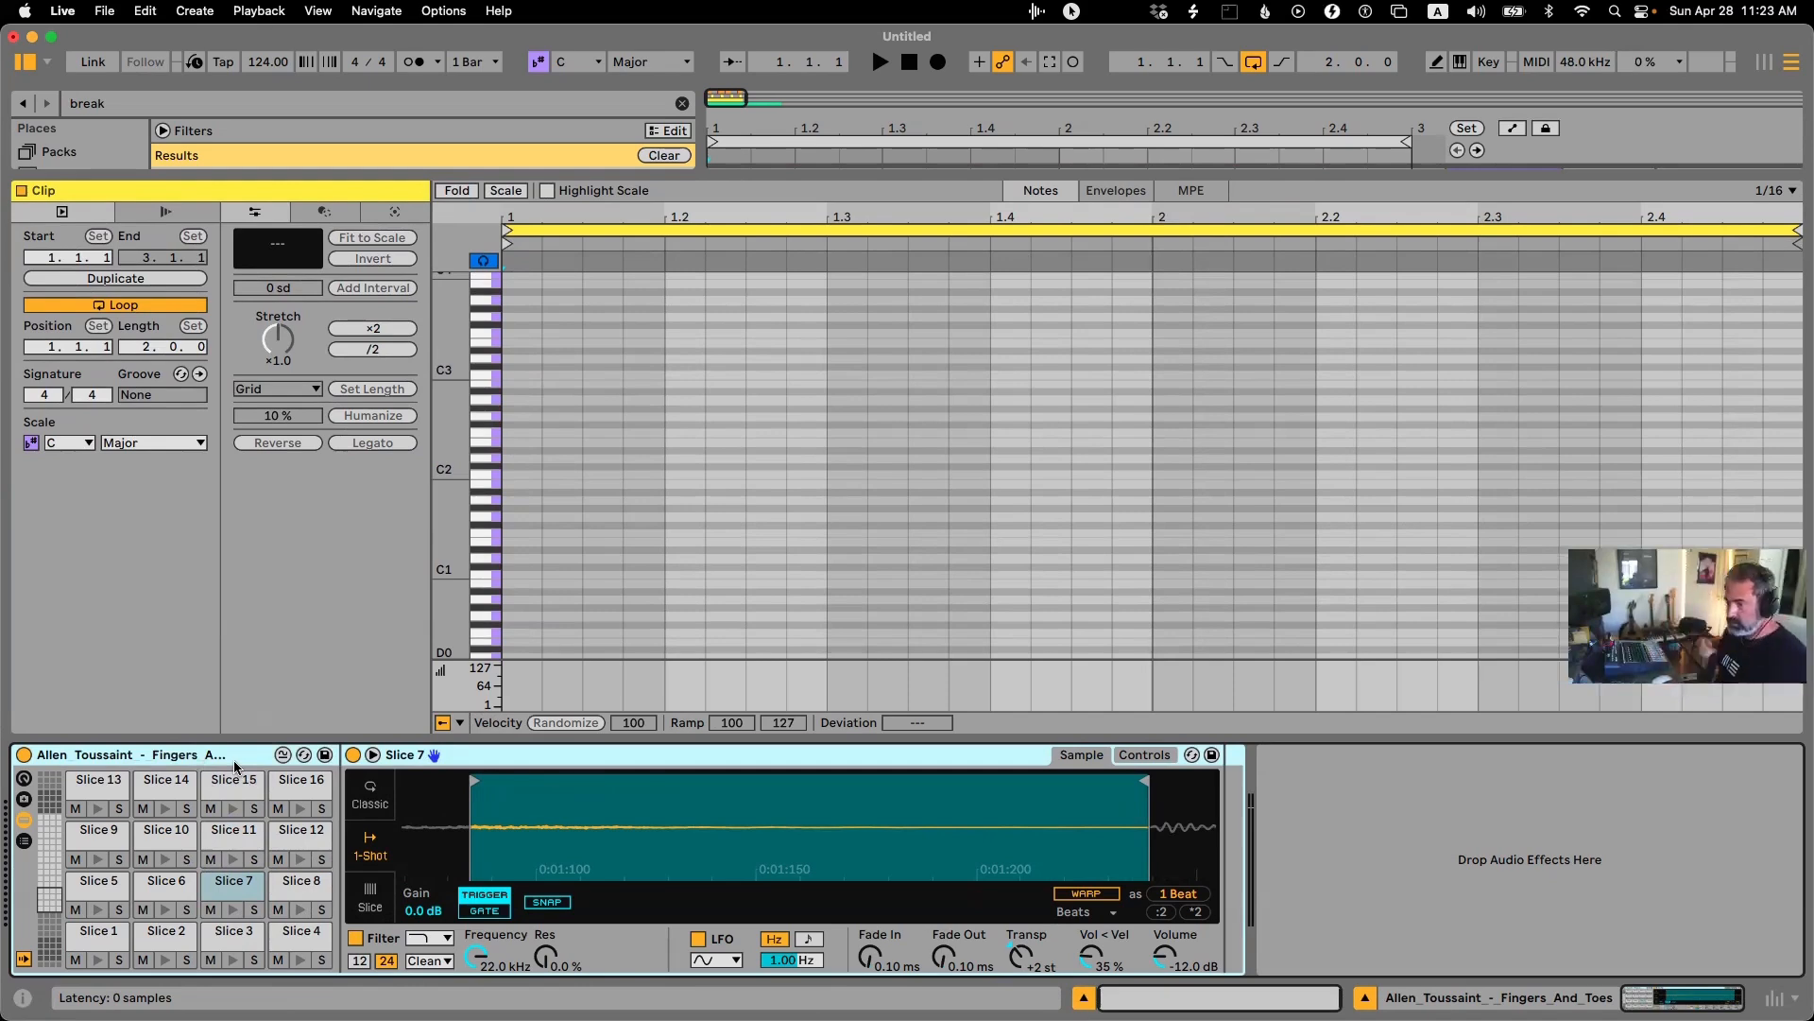
{"action": "key", "text": "Delete"}
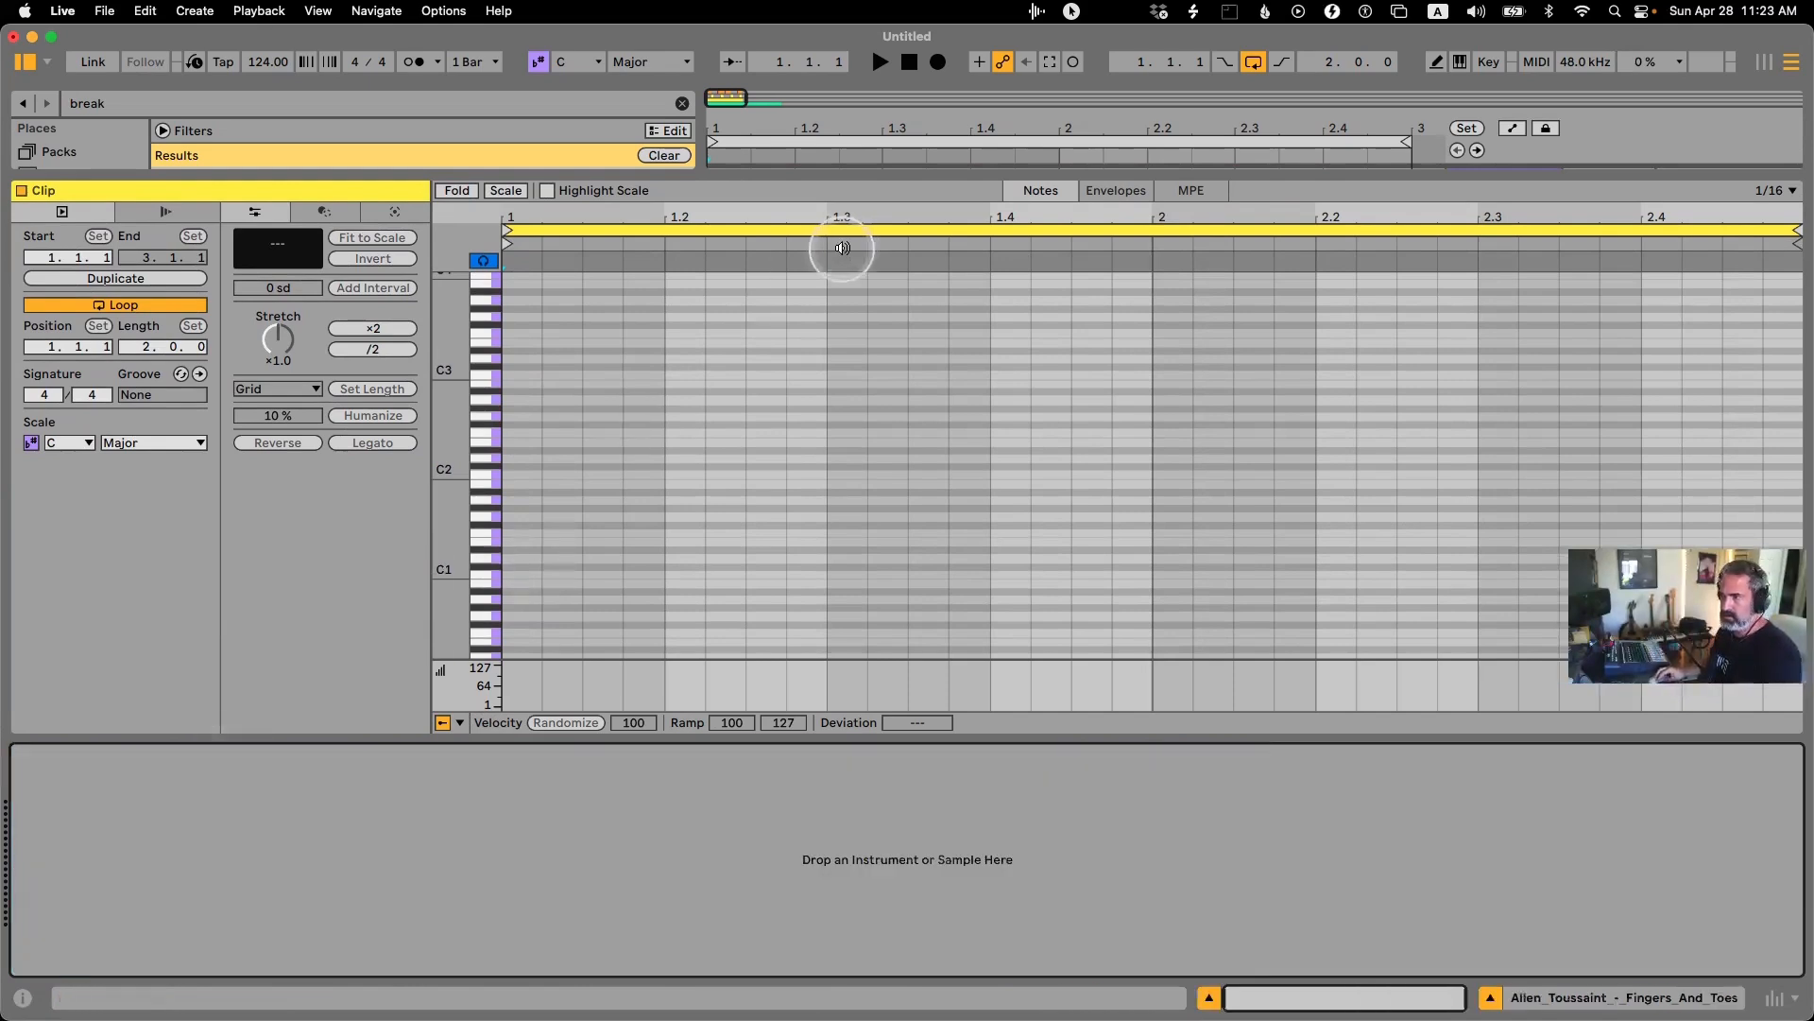
{"action": "left_click_drag", "start_coordinate": [852, 175], "coordinate": [837, 659]}
{"action": "left_click", "coordinate": [1019, 332]}
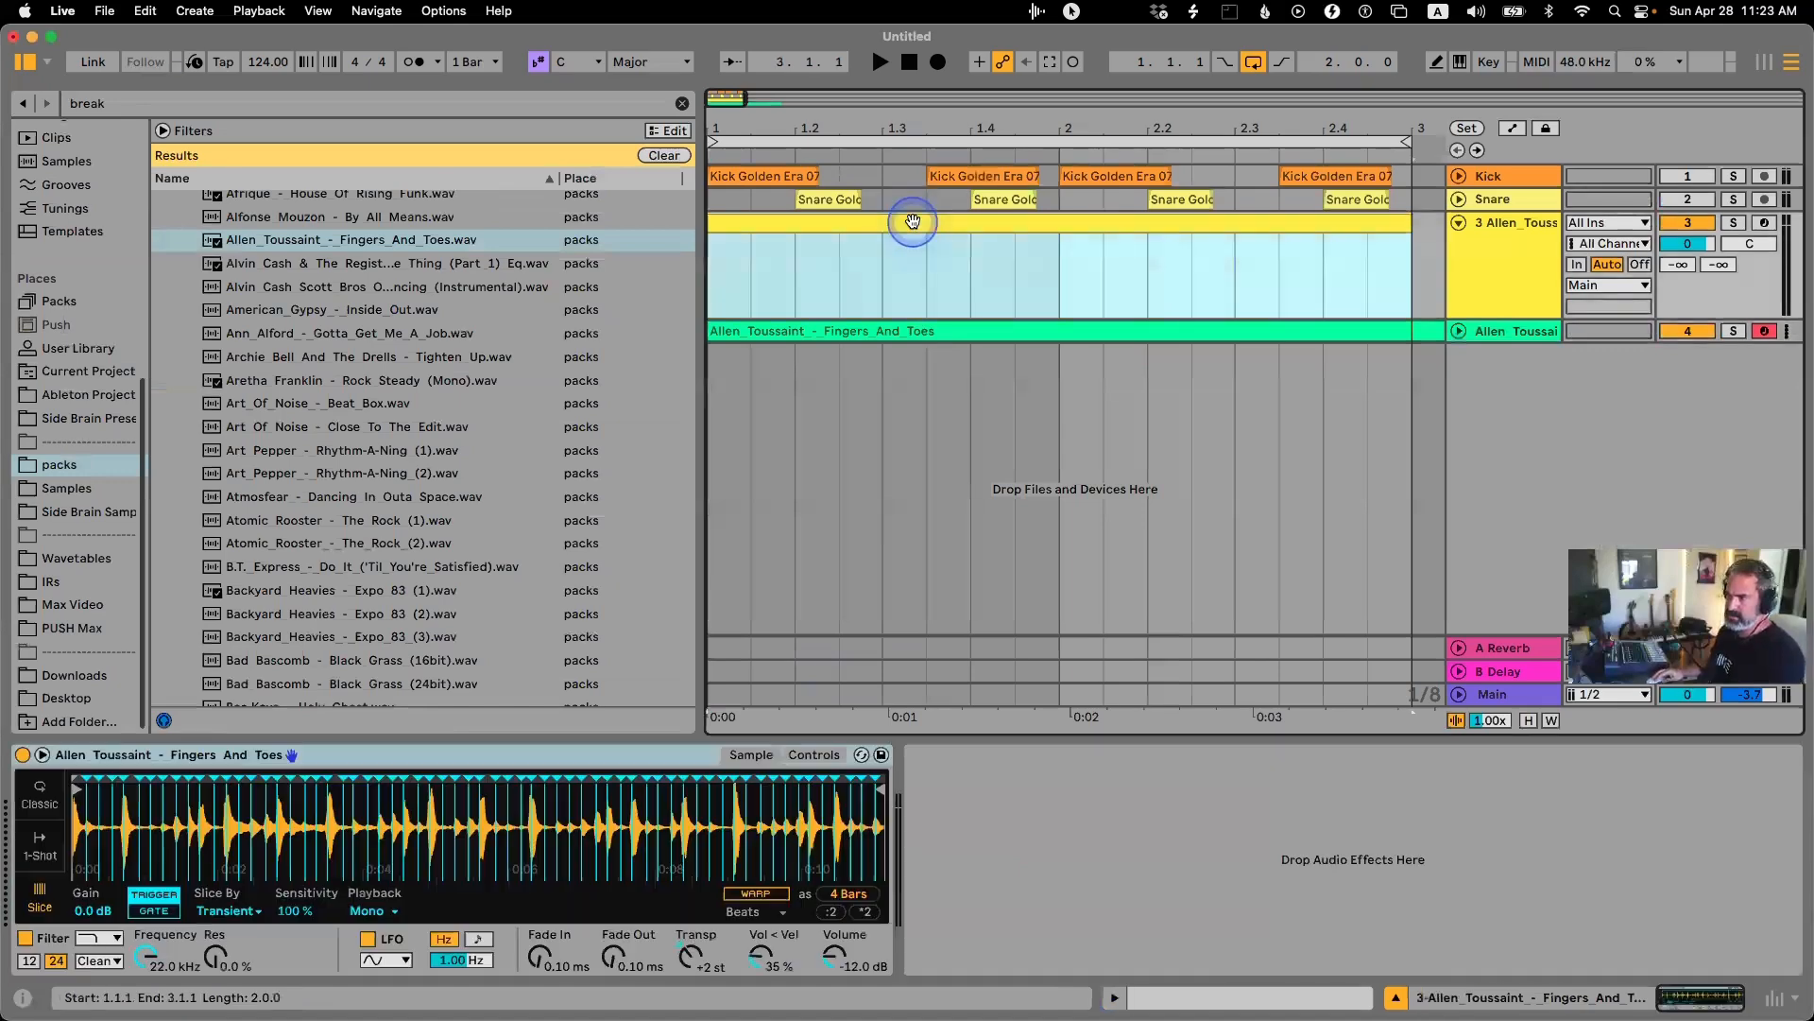
{"action": "key", "text": "Delete"}
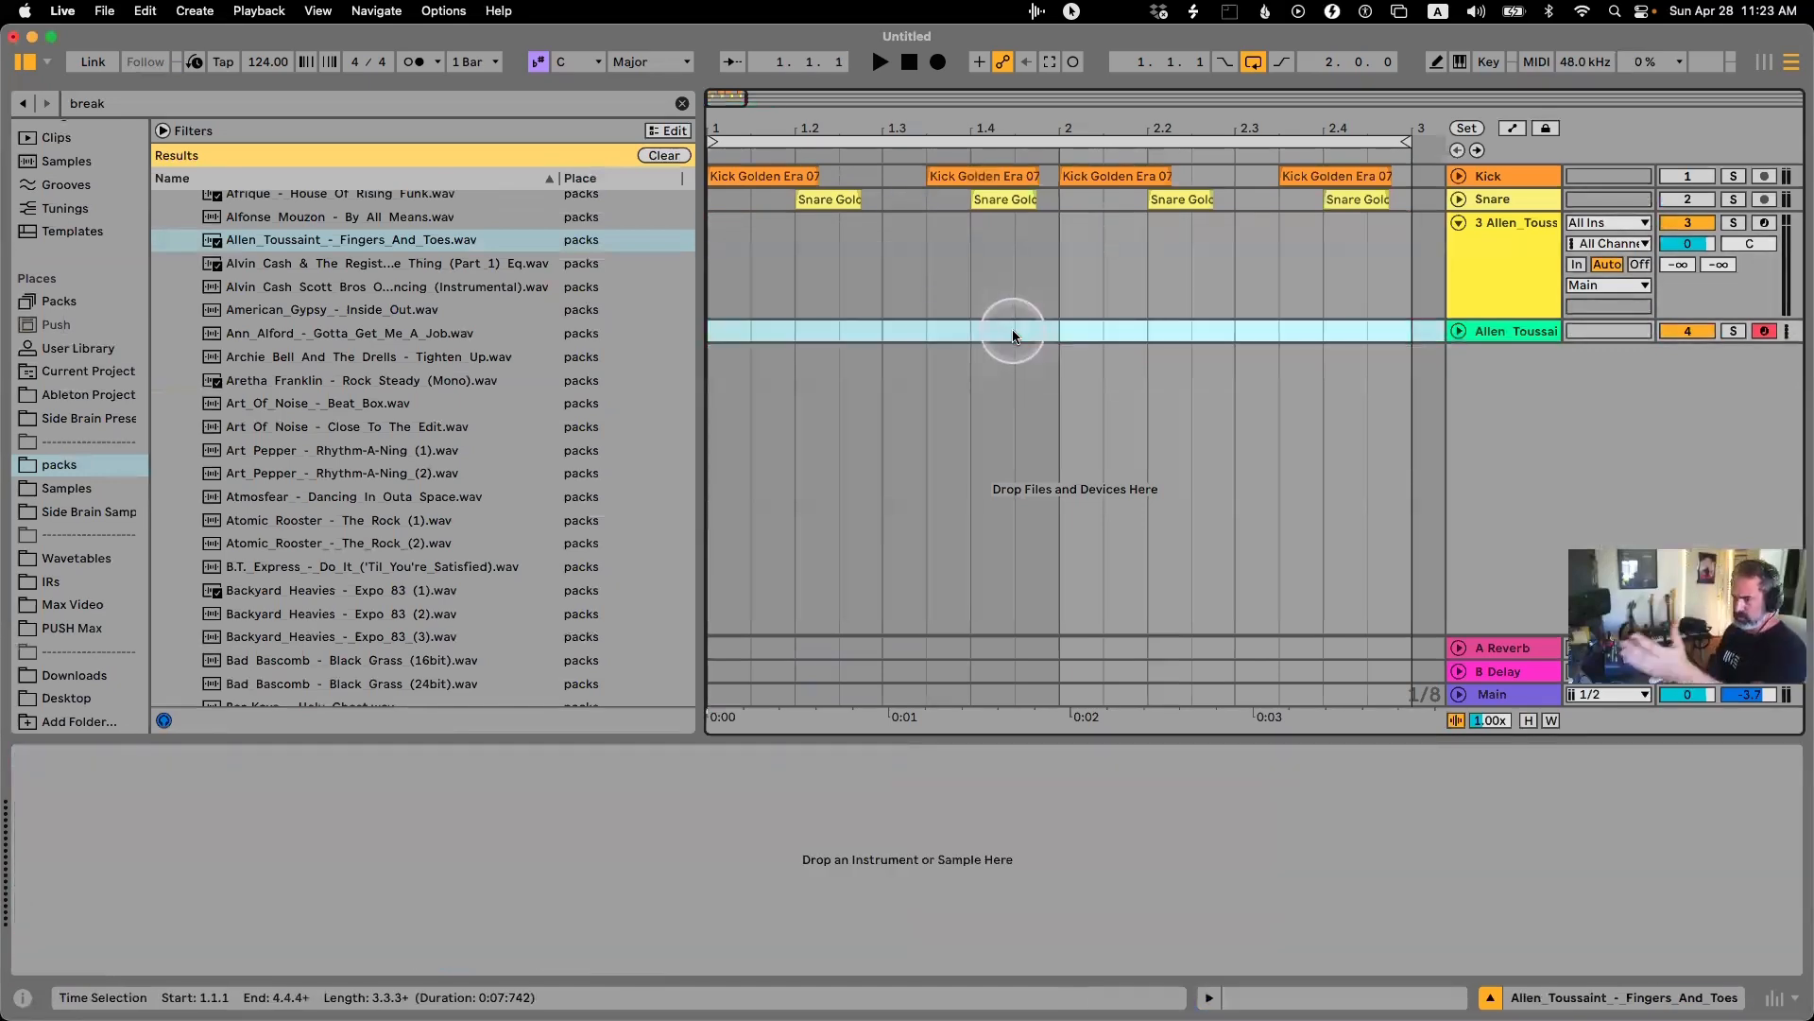
Try deleting both Fingers And Toes tracks and undo the deletions.
{"action": "scroll", "coordinate": [342, 364], "scroll_direction": "up", "scroll_amount": 5}
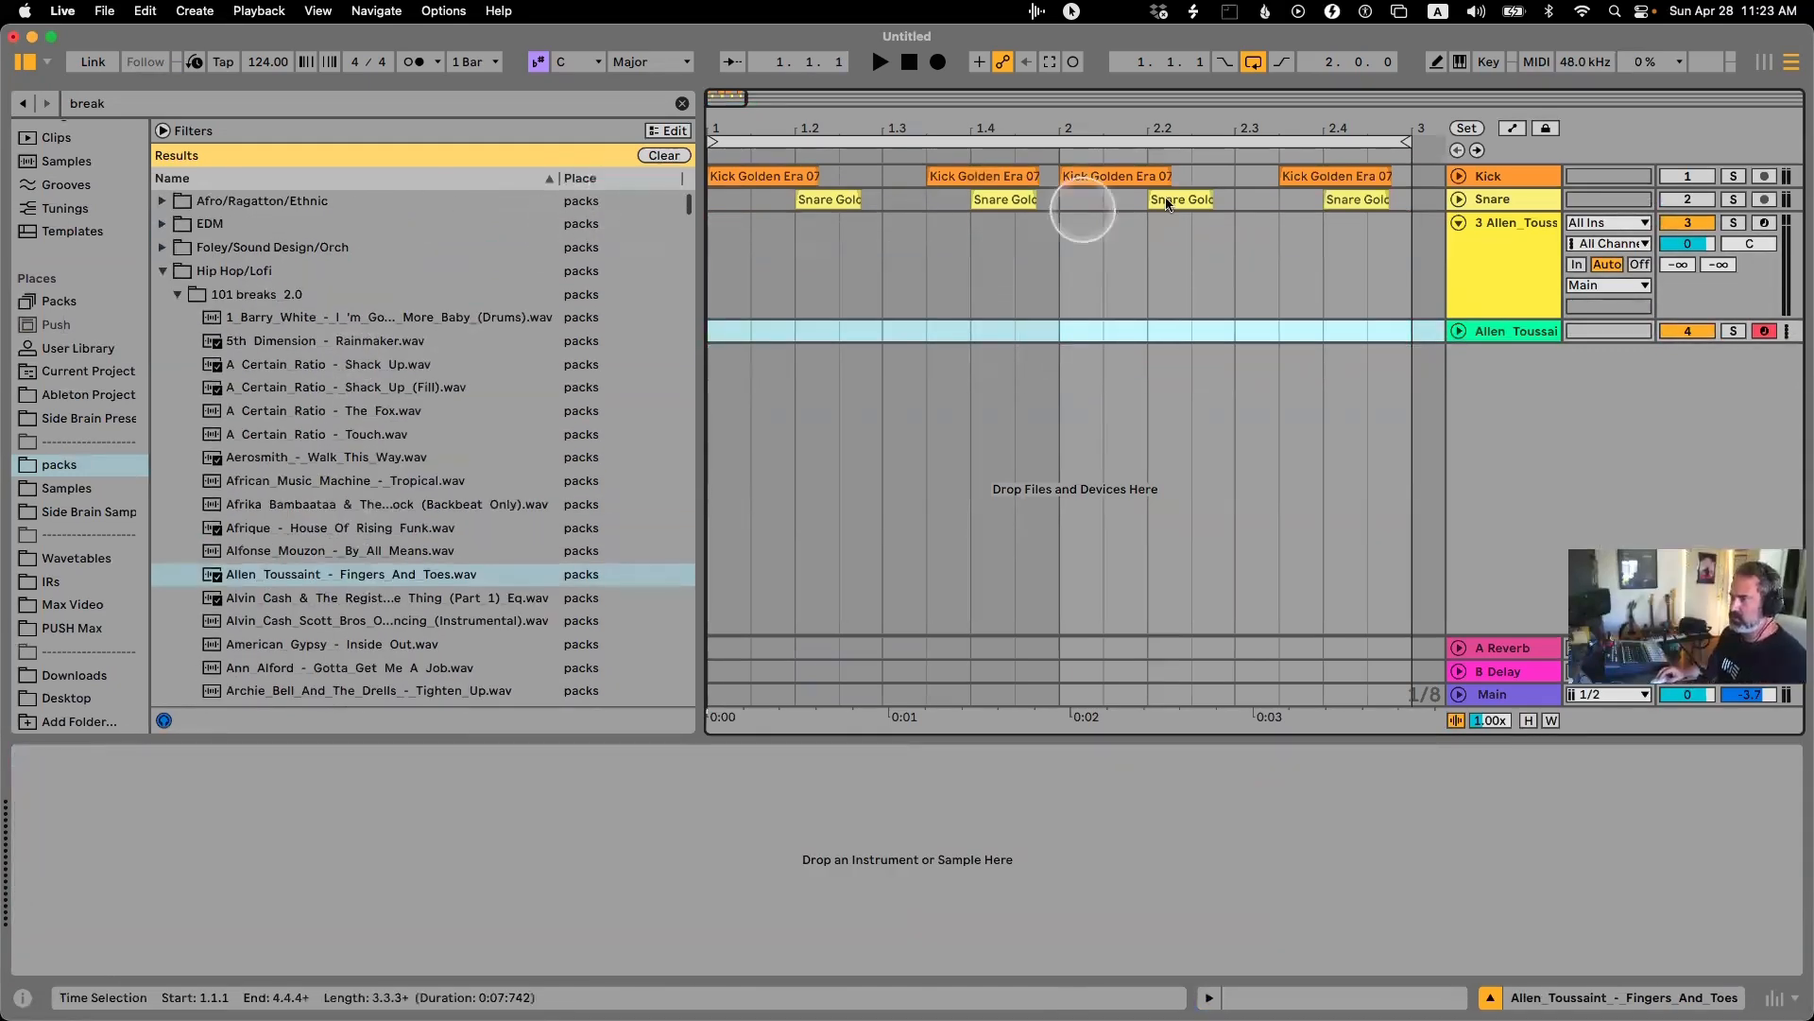
{"action": "left_click_drag", "start_coordinate": [1118, 111], "coordinate": [974, 124]}
{"action": "left_click", "coordinate": [1510, 244]}
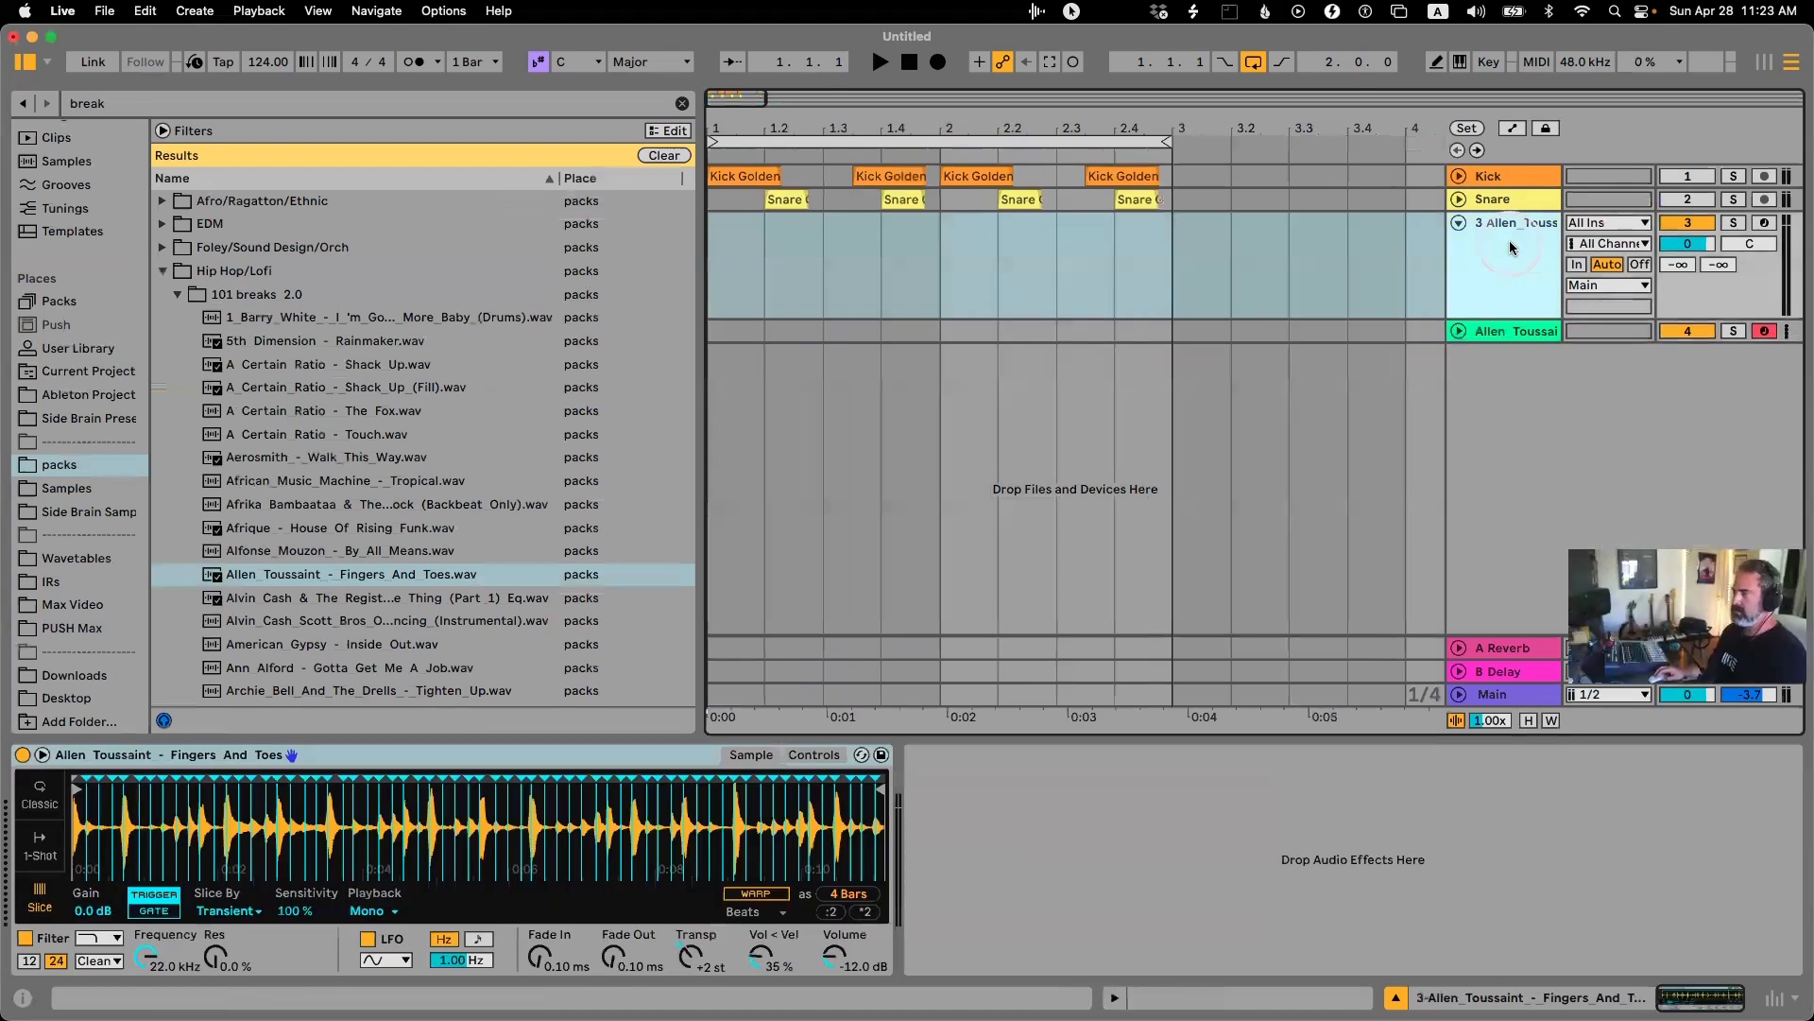
{"action": "key", "text": "Delete"}
{"action": "key", "text": "Delete"}
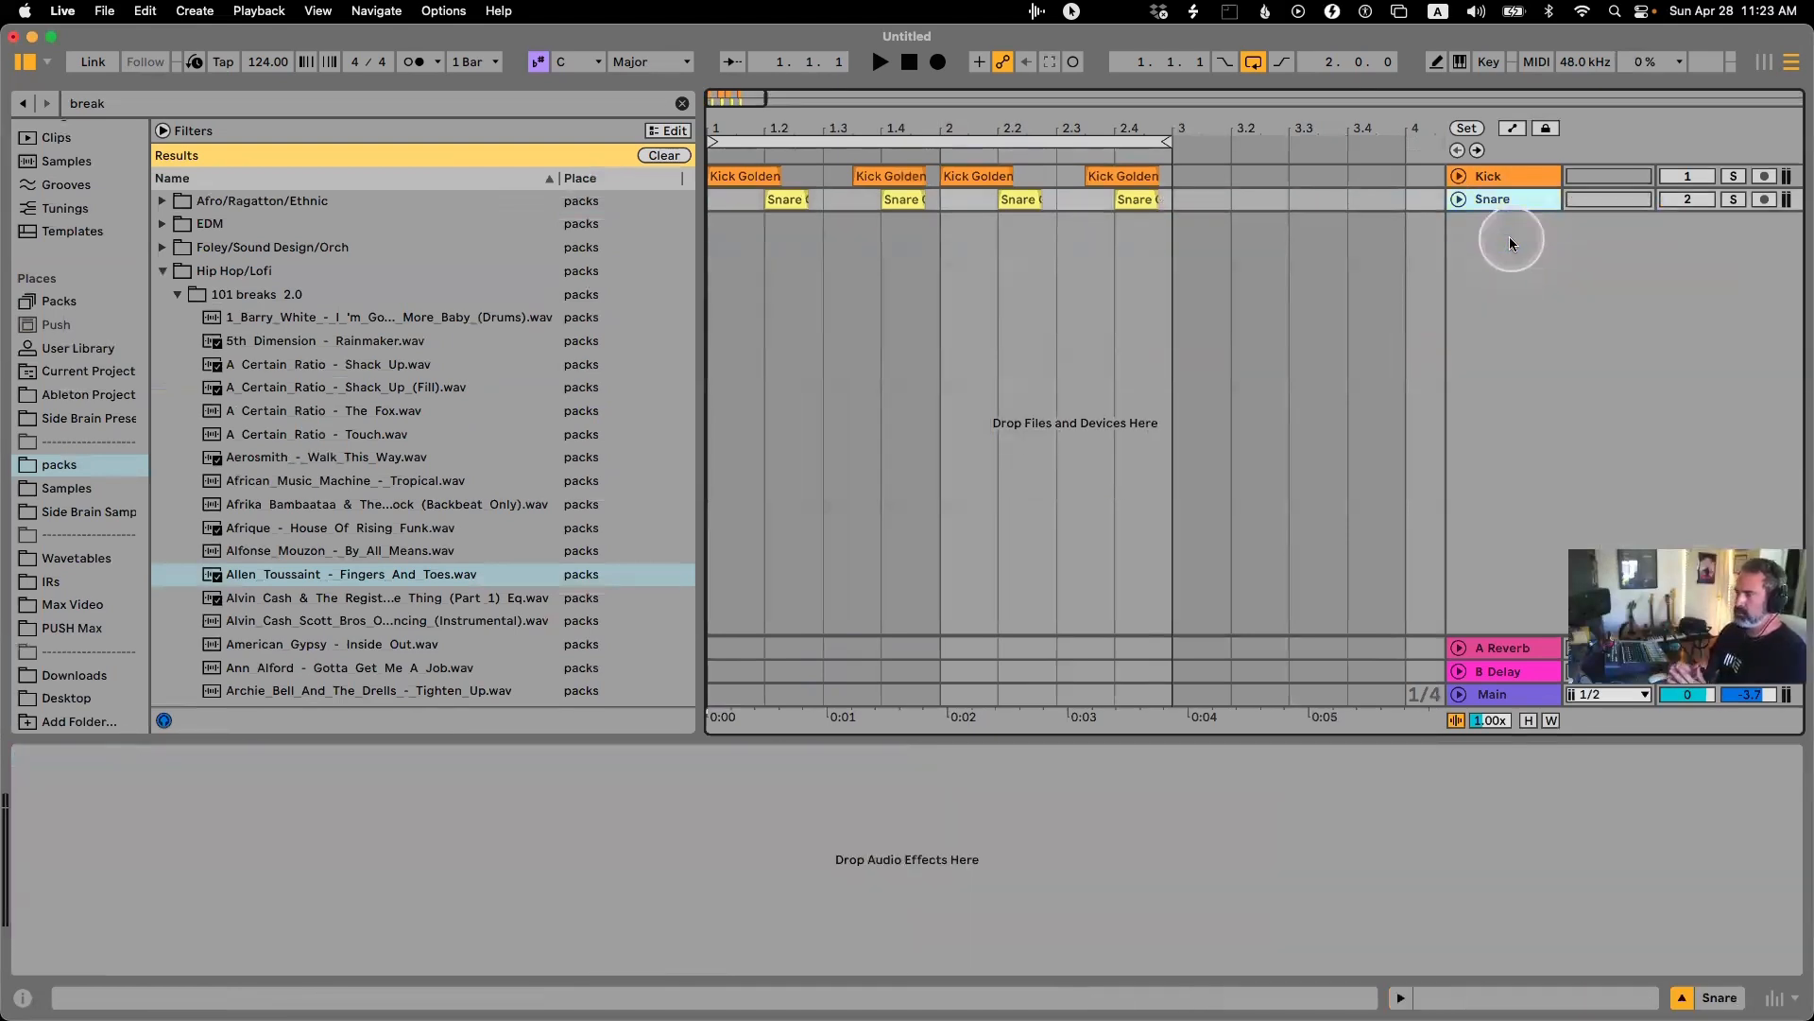
{"action": "key", "text": "super+z"}
{"action": "key", "text": "super+z"}
Reactivate the Kick and Snare tracks and delete the empty track below the Fingers And Toes instrument track.
{"action": "left_click", "coordinate": [1666, 203]}
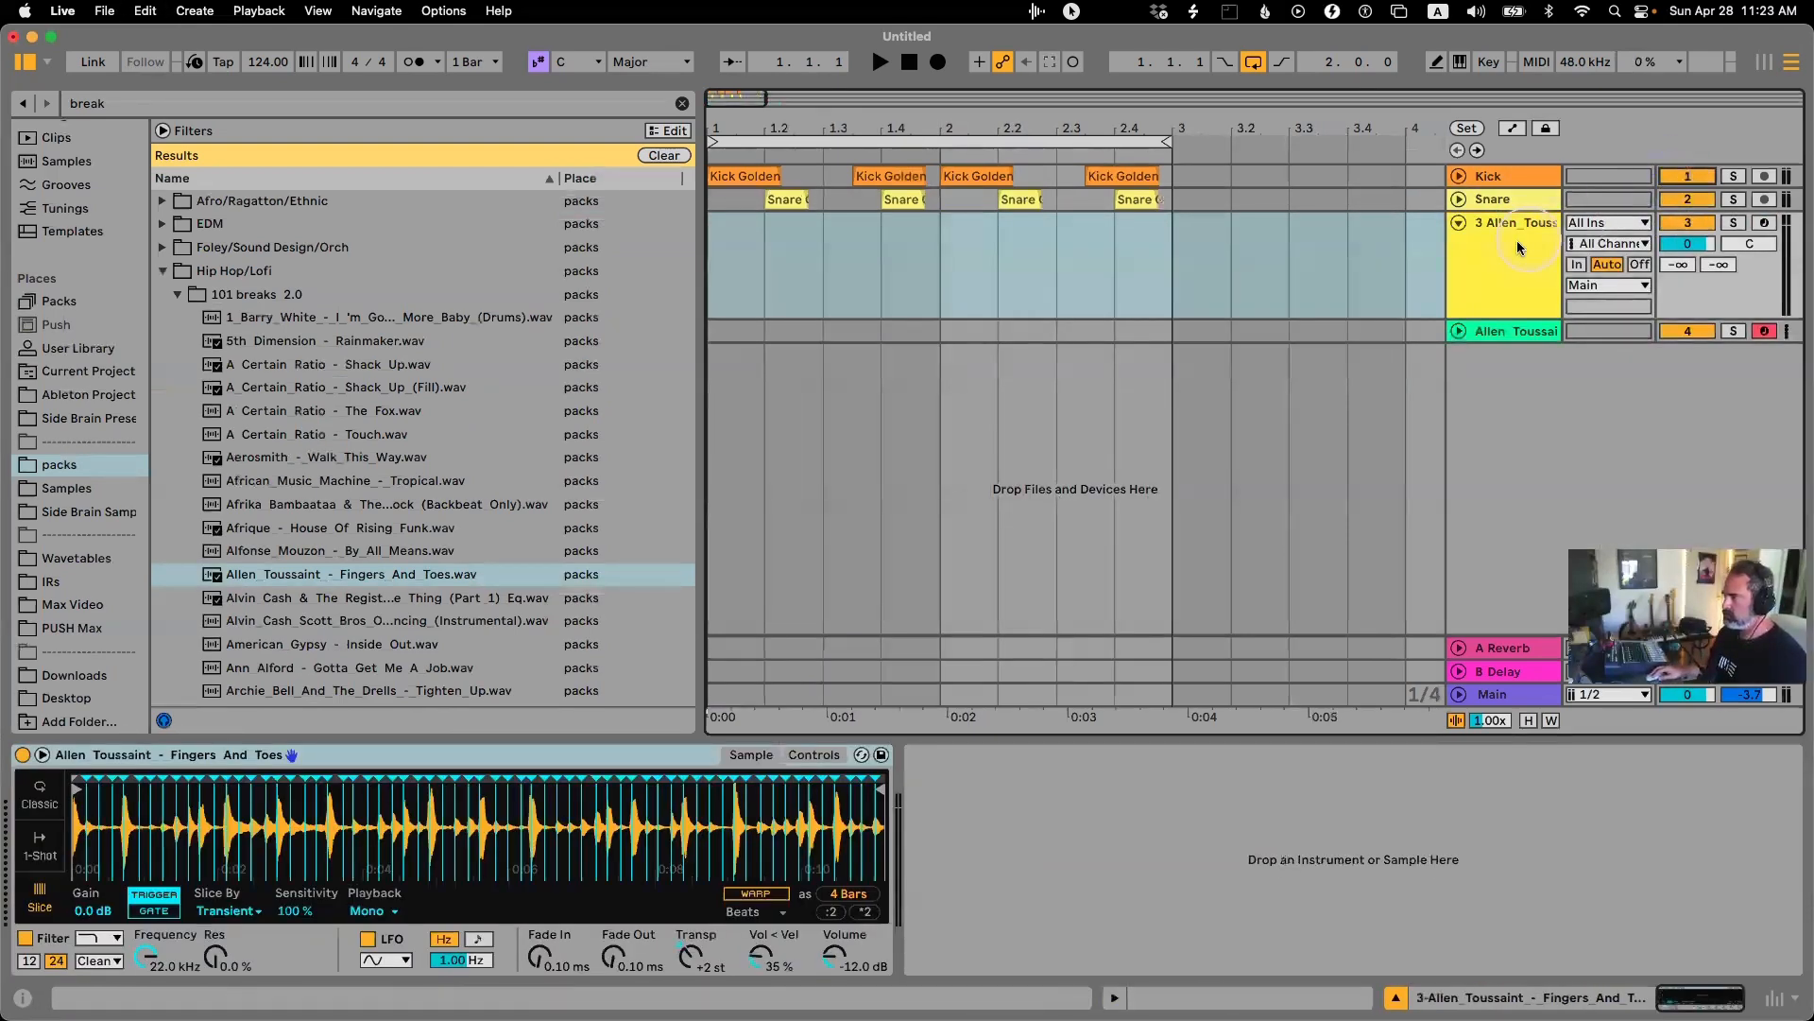
{"action": "left_click", "coordinate": [1502, 334]}
{"action": "left_click", "coordinate": [1514, 276]}
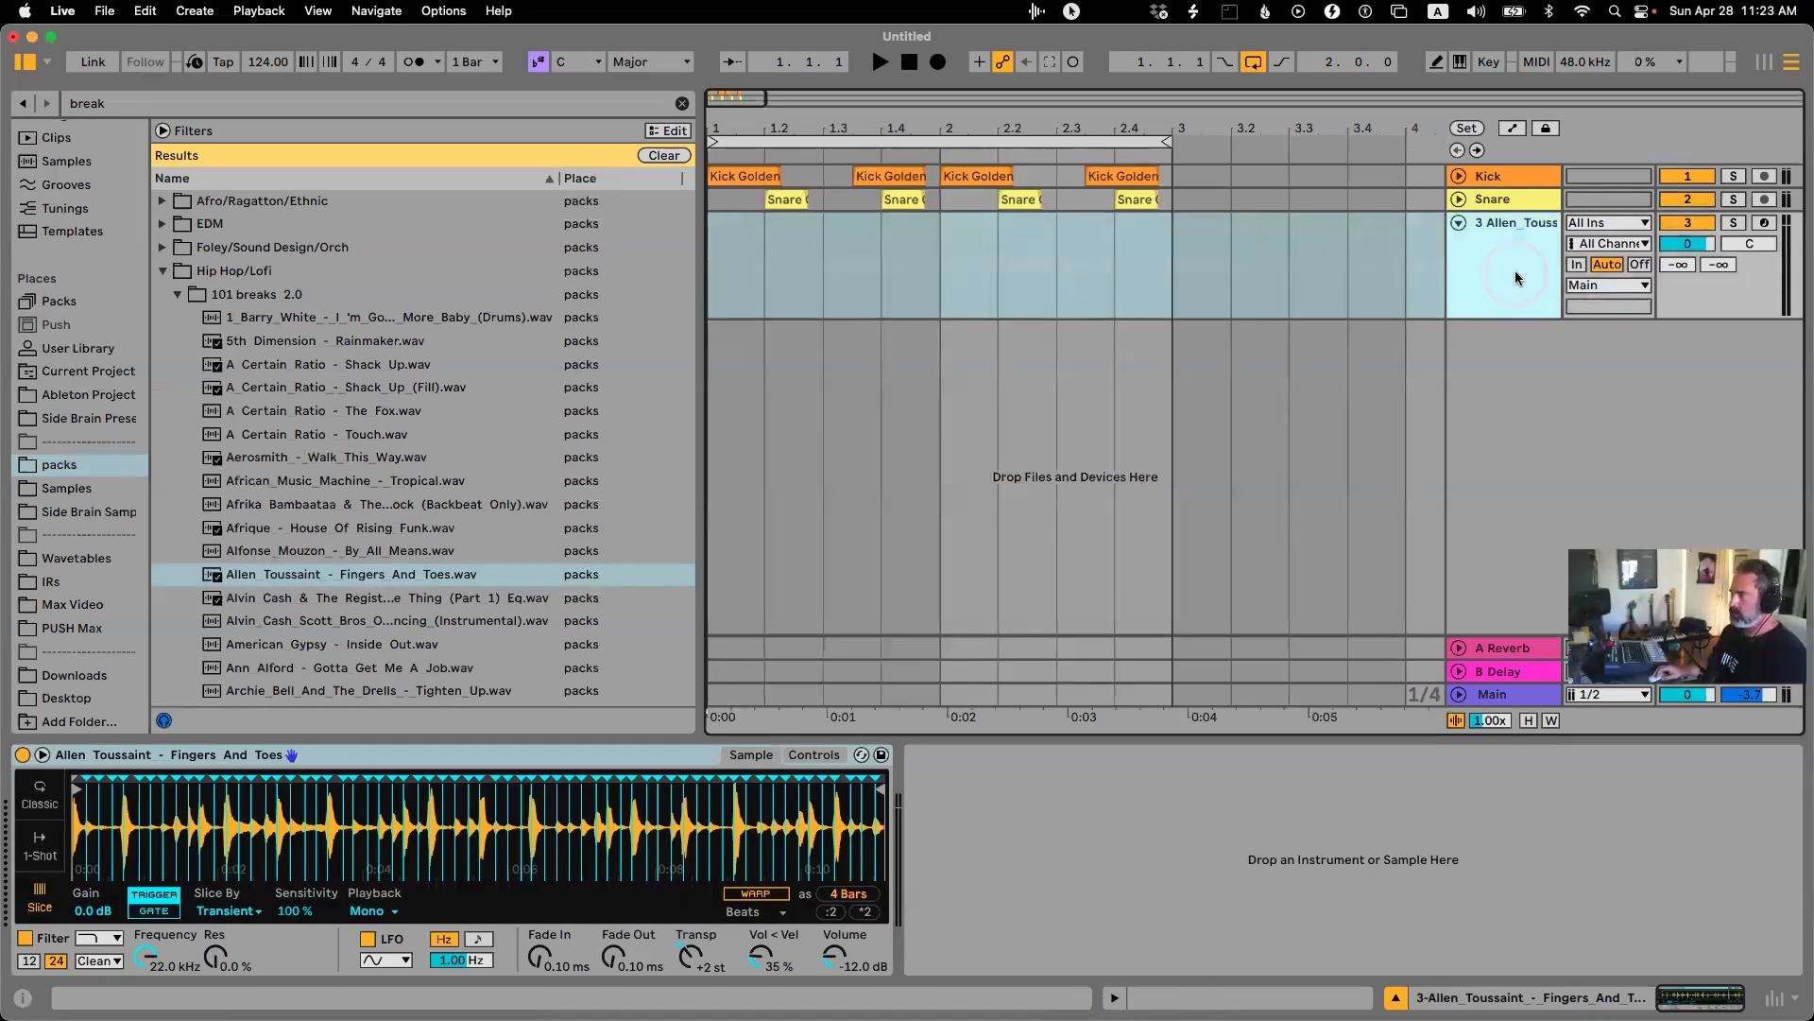
Audition two slices in the Fingers And Toes waveform and bring back the empty track below it.
{"action": "left_click", "coordinate": [431, 836]}
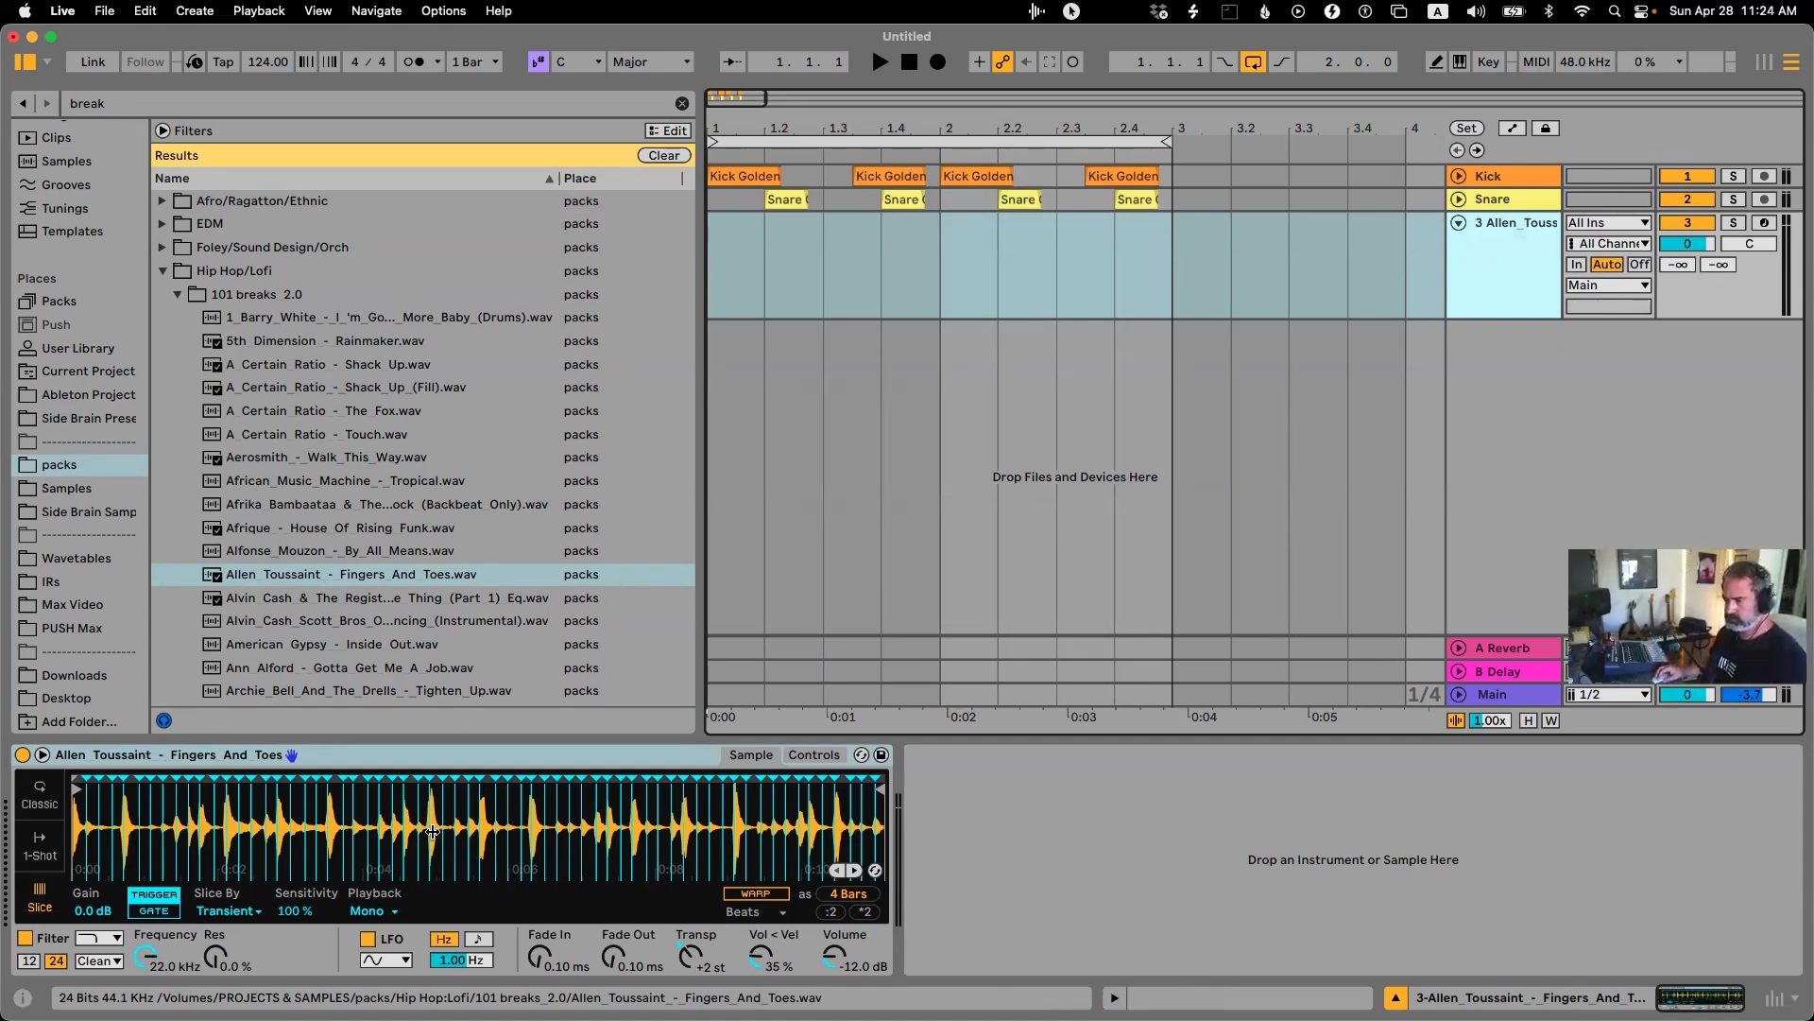
{"action": "left_click", "coordinate": [110, 836]}
{"action": "key", "text": "super+d"}
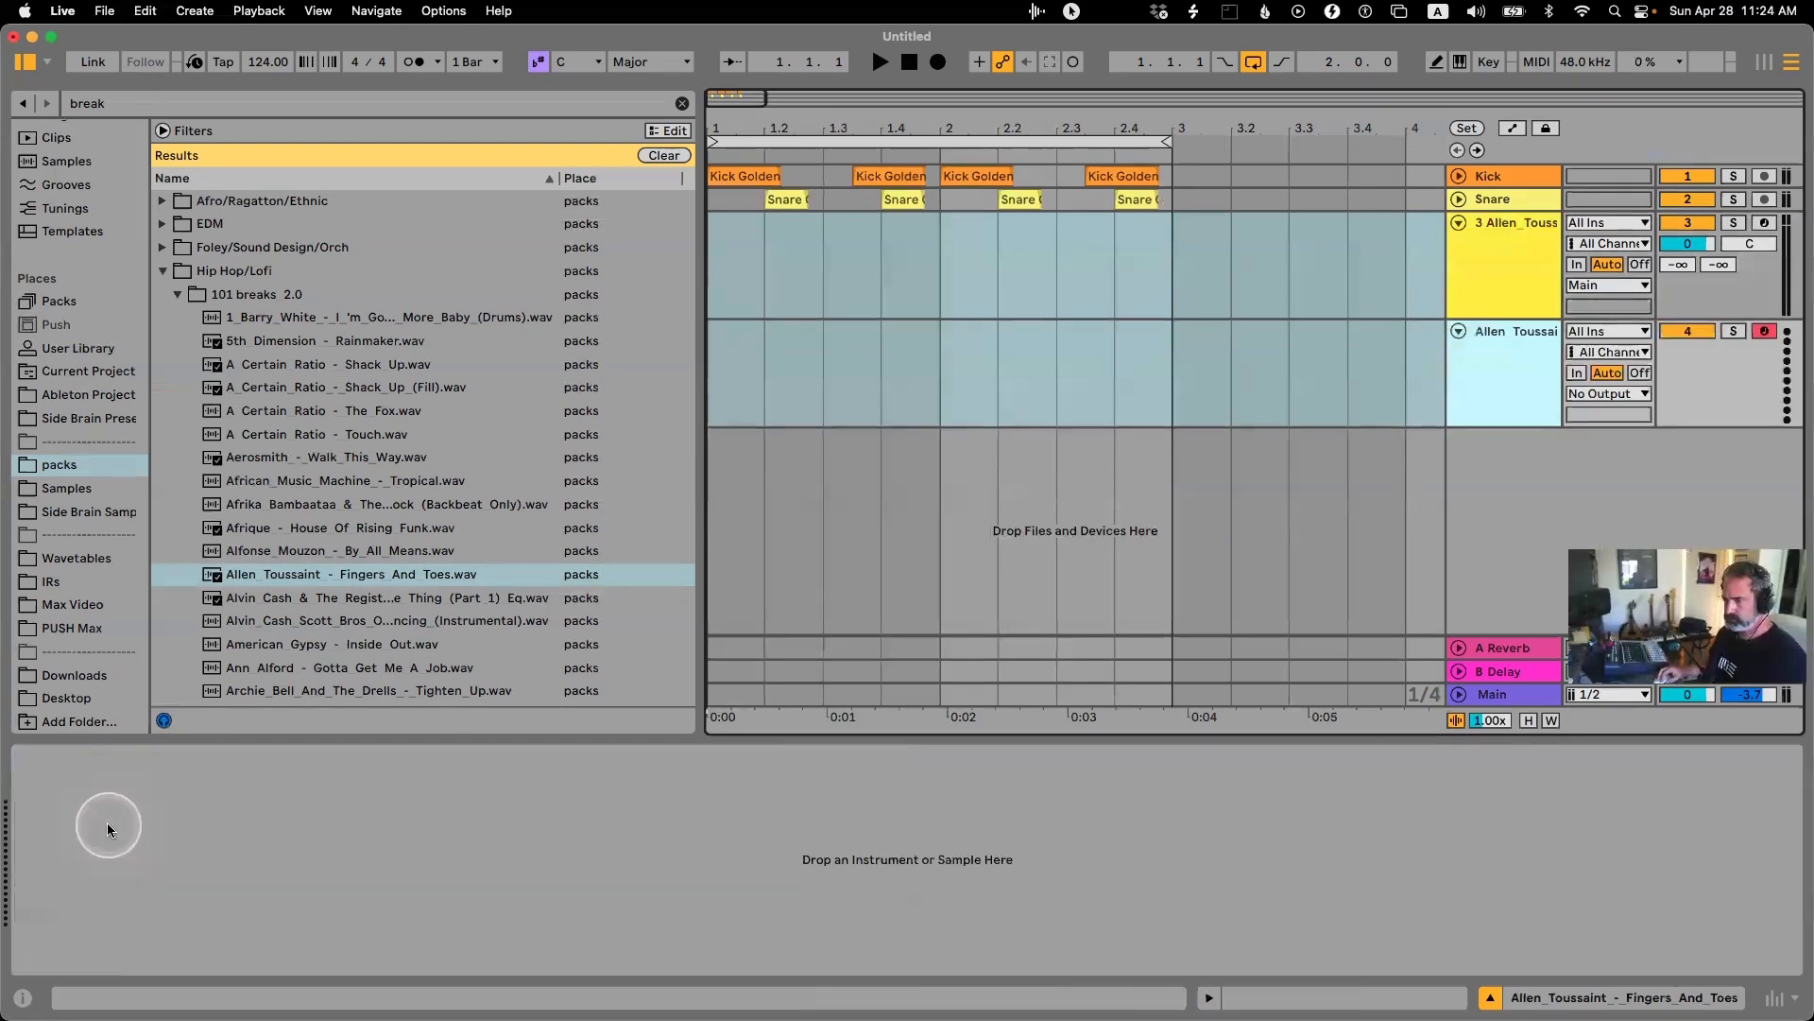
Slice the Fingers And Toes sample to a new MIDI track again and show Slice 1 of its drum rack.
{"action": "left_click", "coordinate": [1505, 271]}
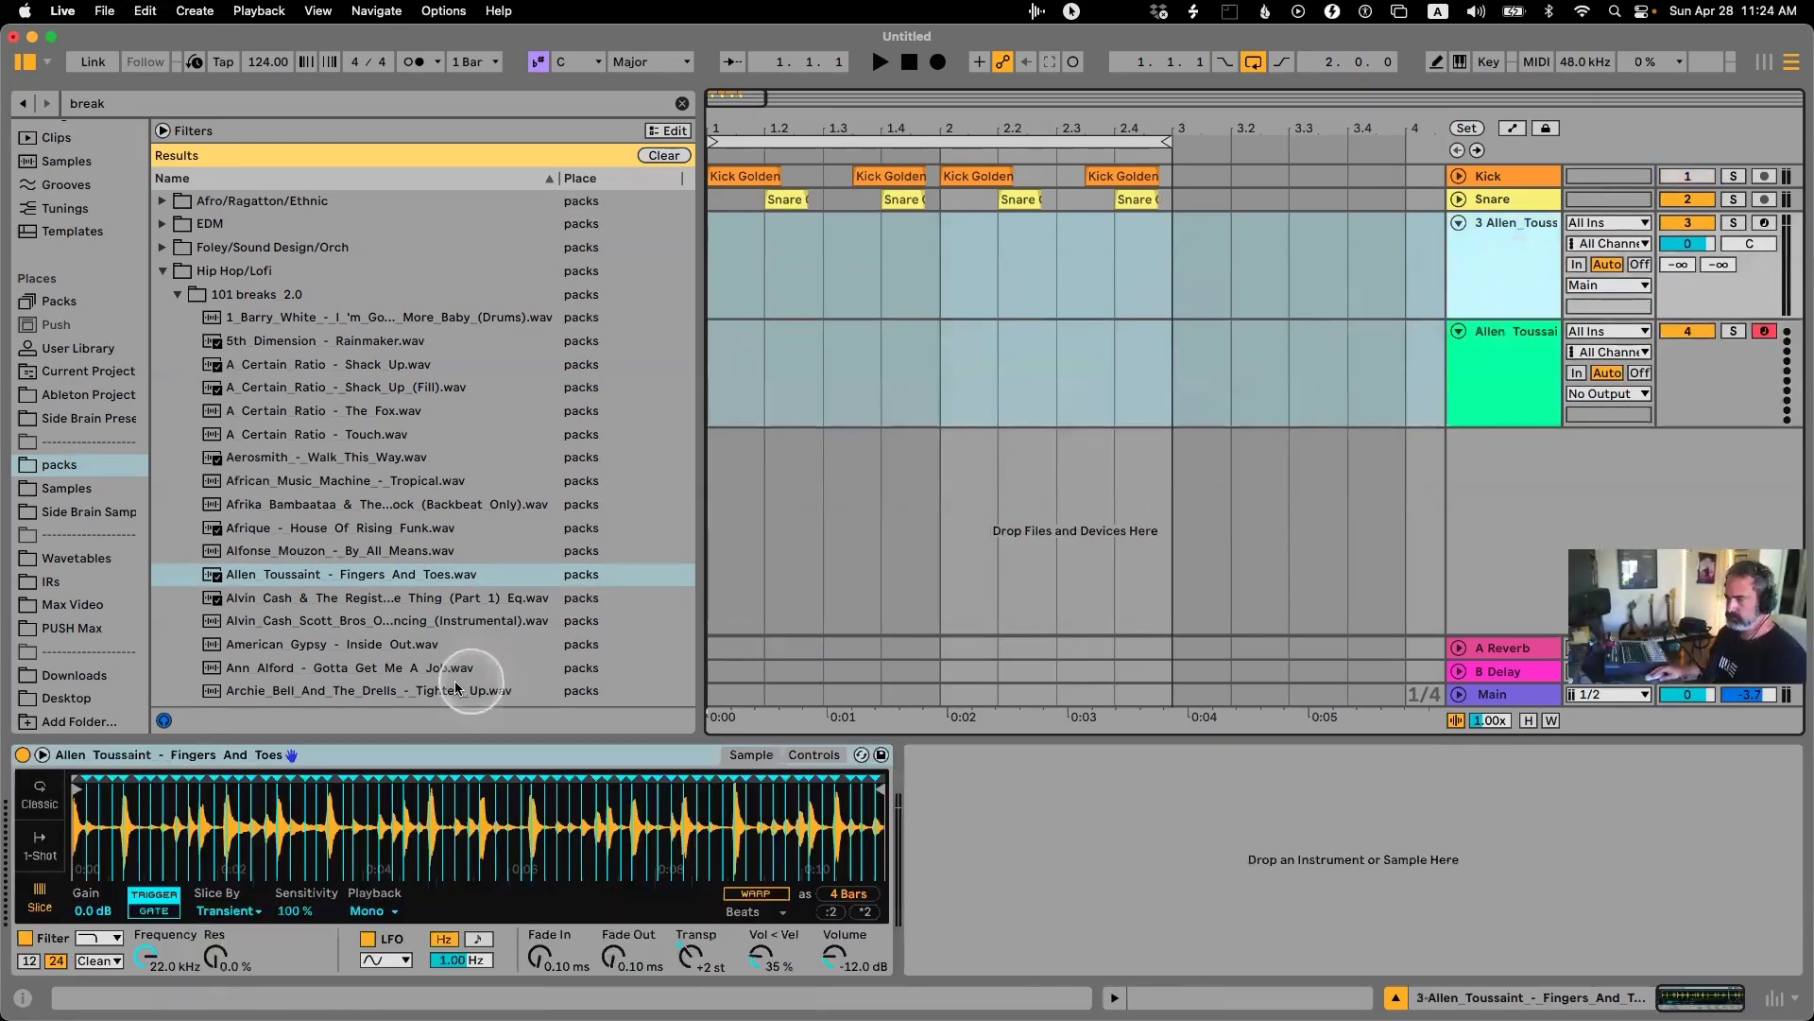
{"action": "right_click", "coordinate": [426, 865]}
{"action": "left_click", "coordinate": [507, 704]}
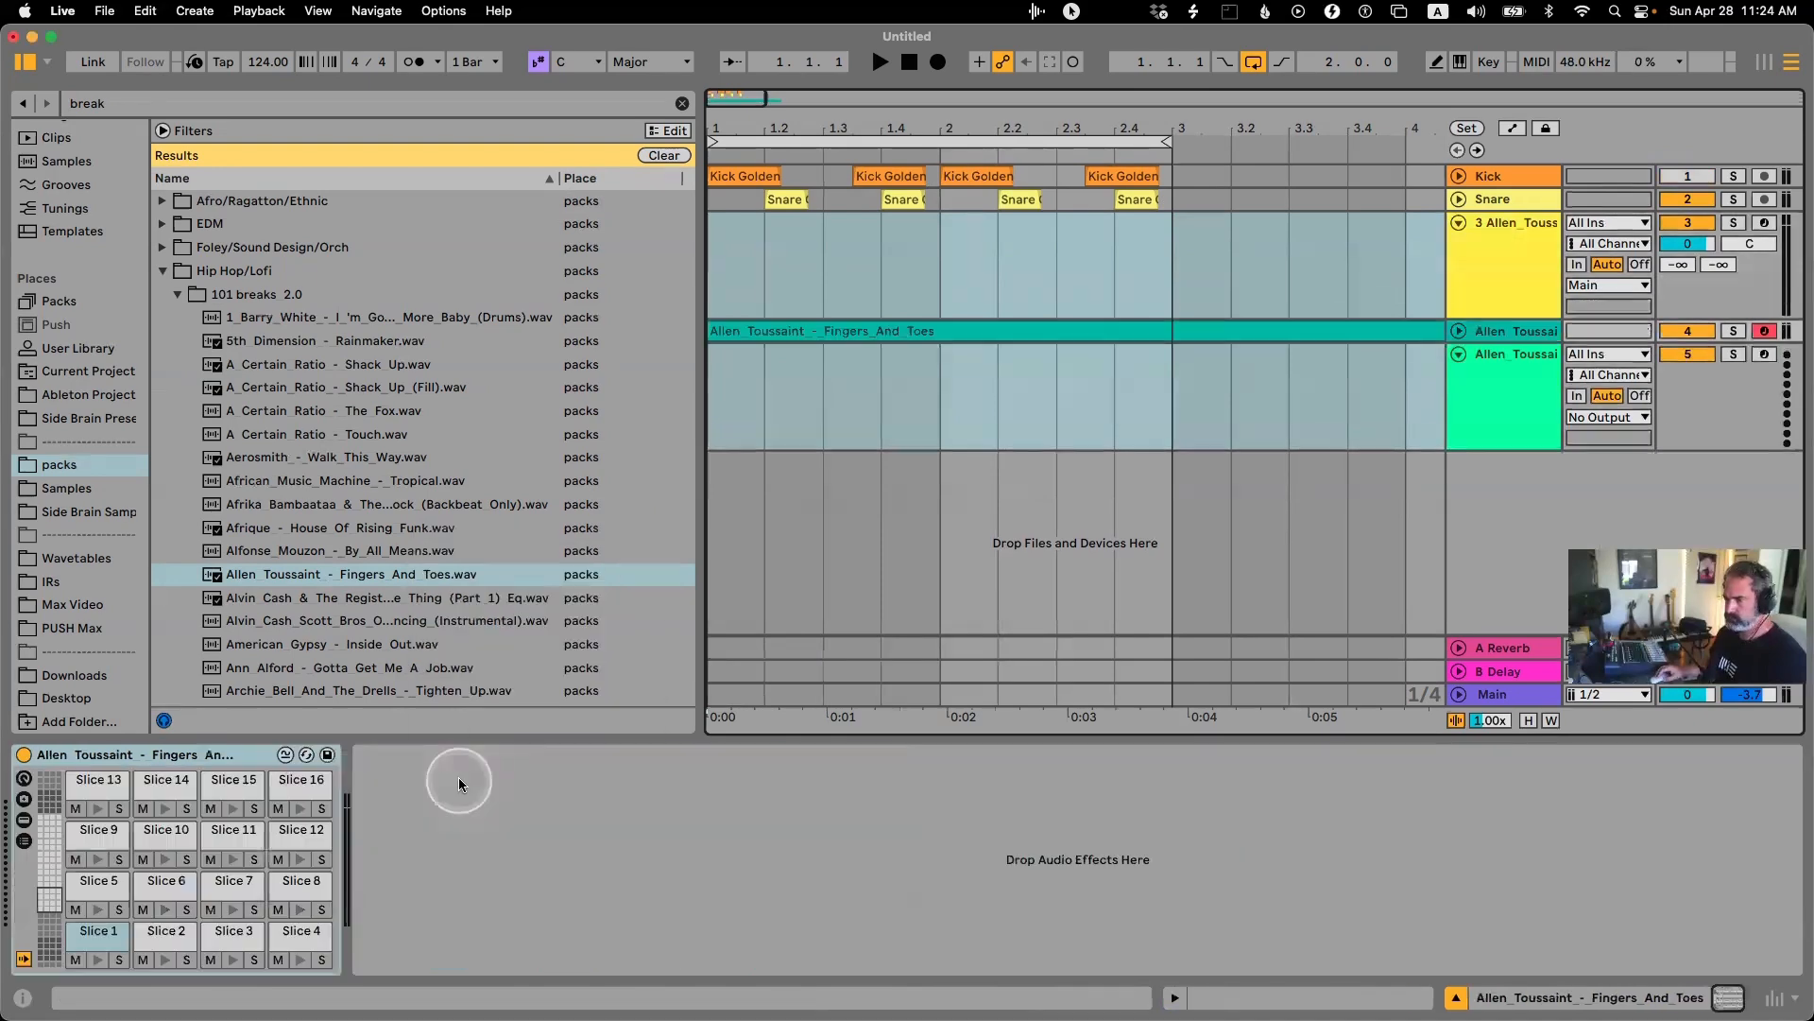
{"action": "left_click", "coordinate": [95, 934]}
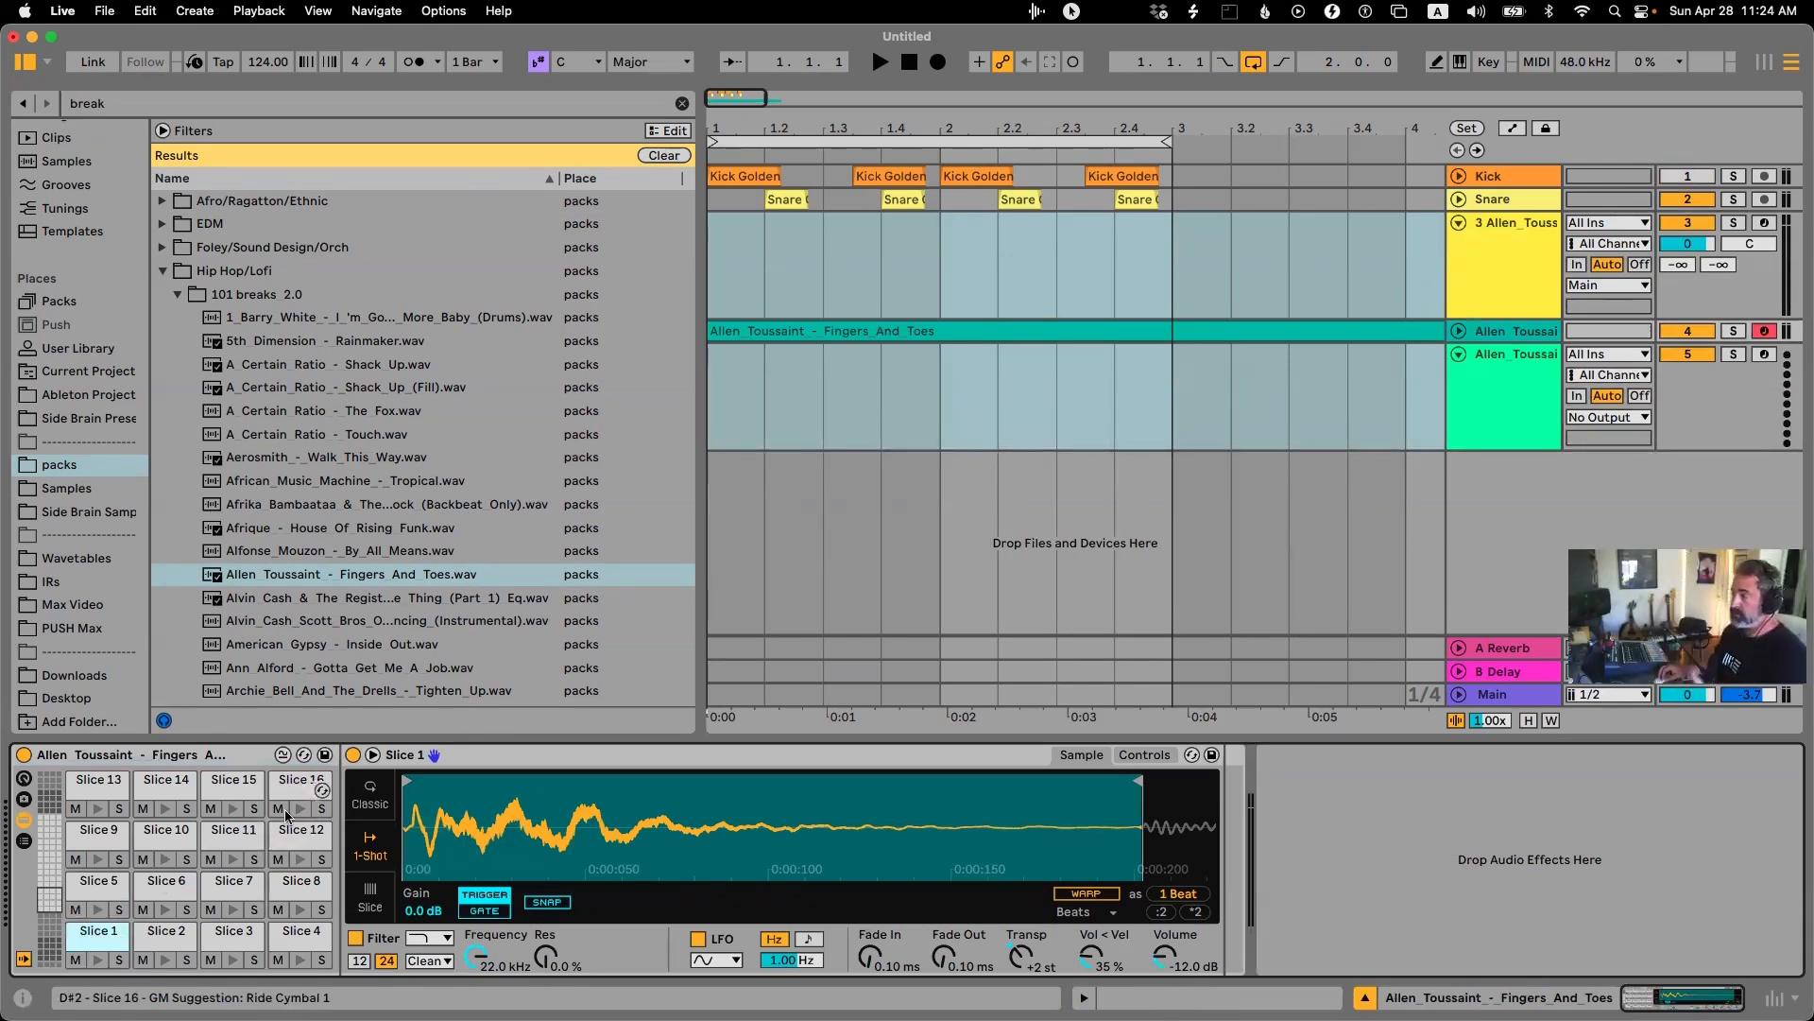
{"action": "left_click", "coordinate": [176, 755]}
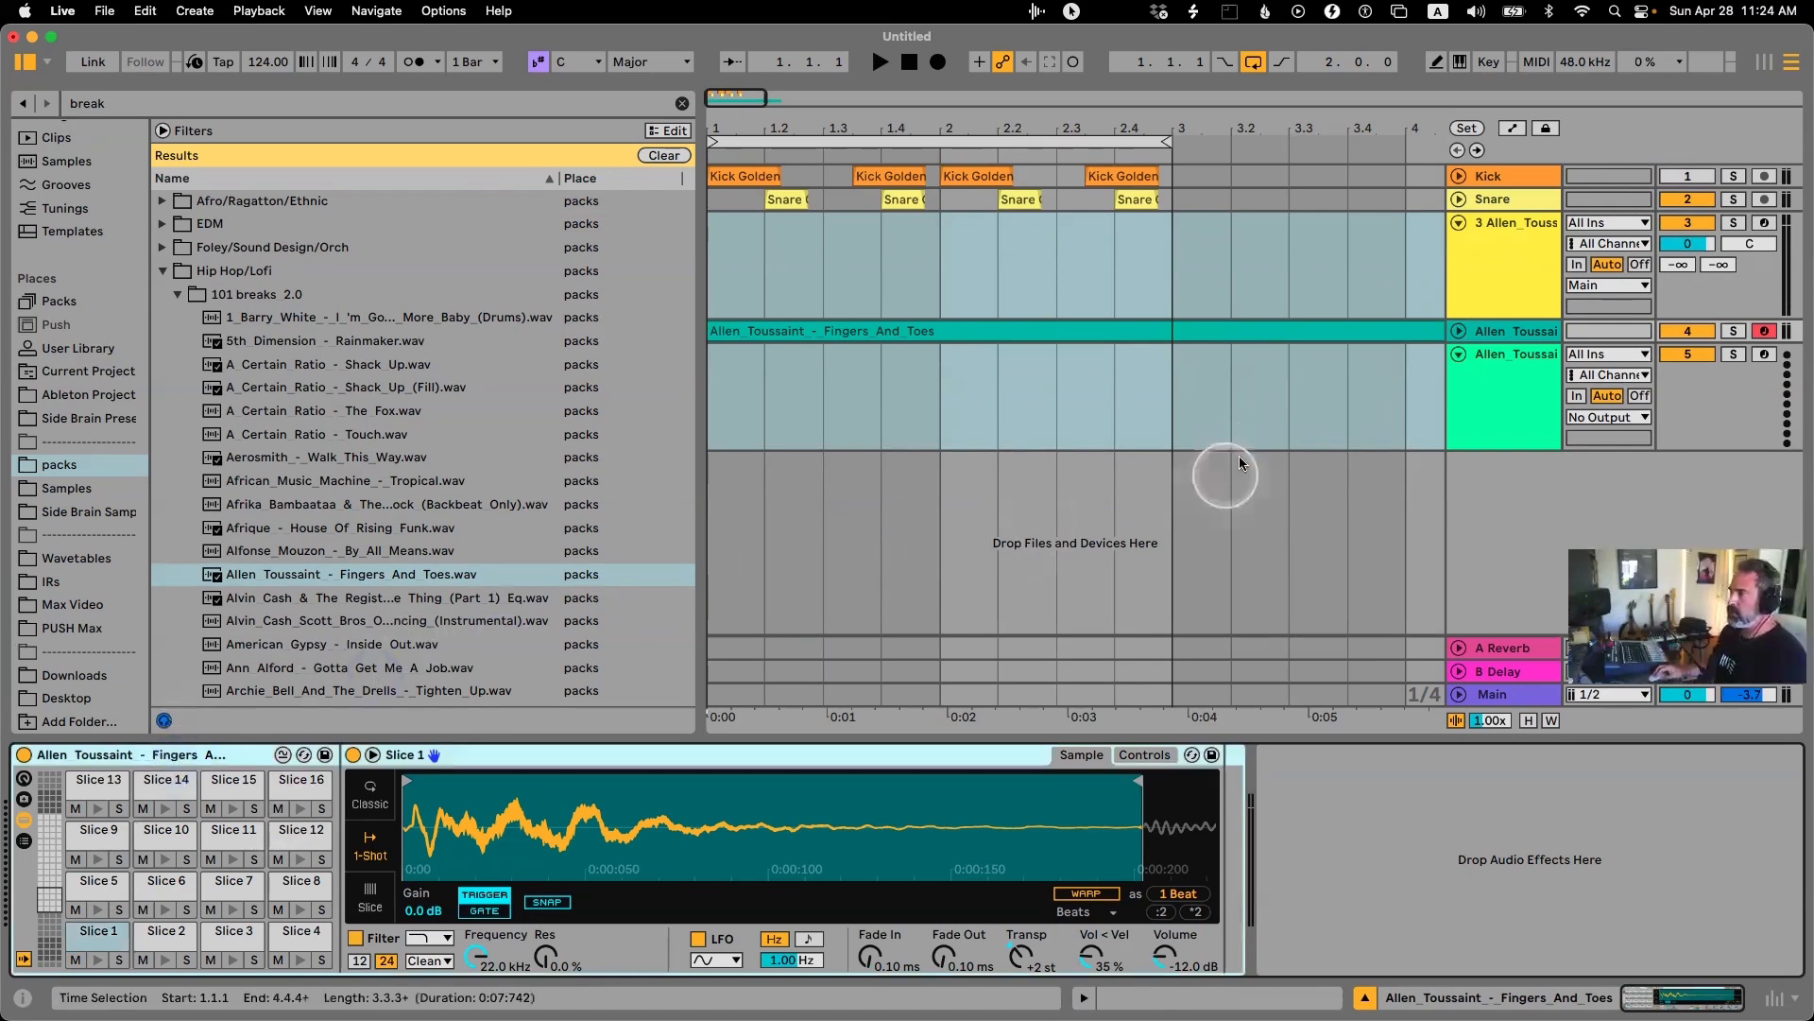
Compare the original instrument with the sliced rack, audition Slices 1 and 2, and adjust the slice's start marker.
{"action": "left_click", "coordinate": [1463, 280]}
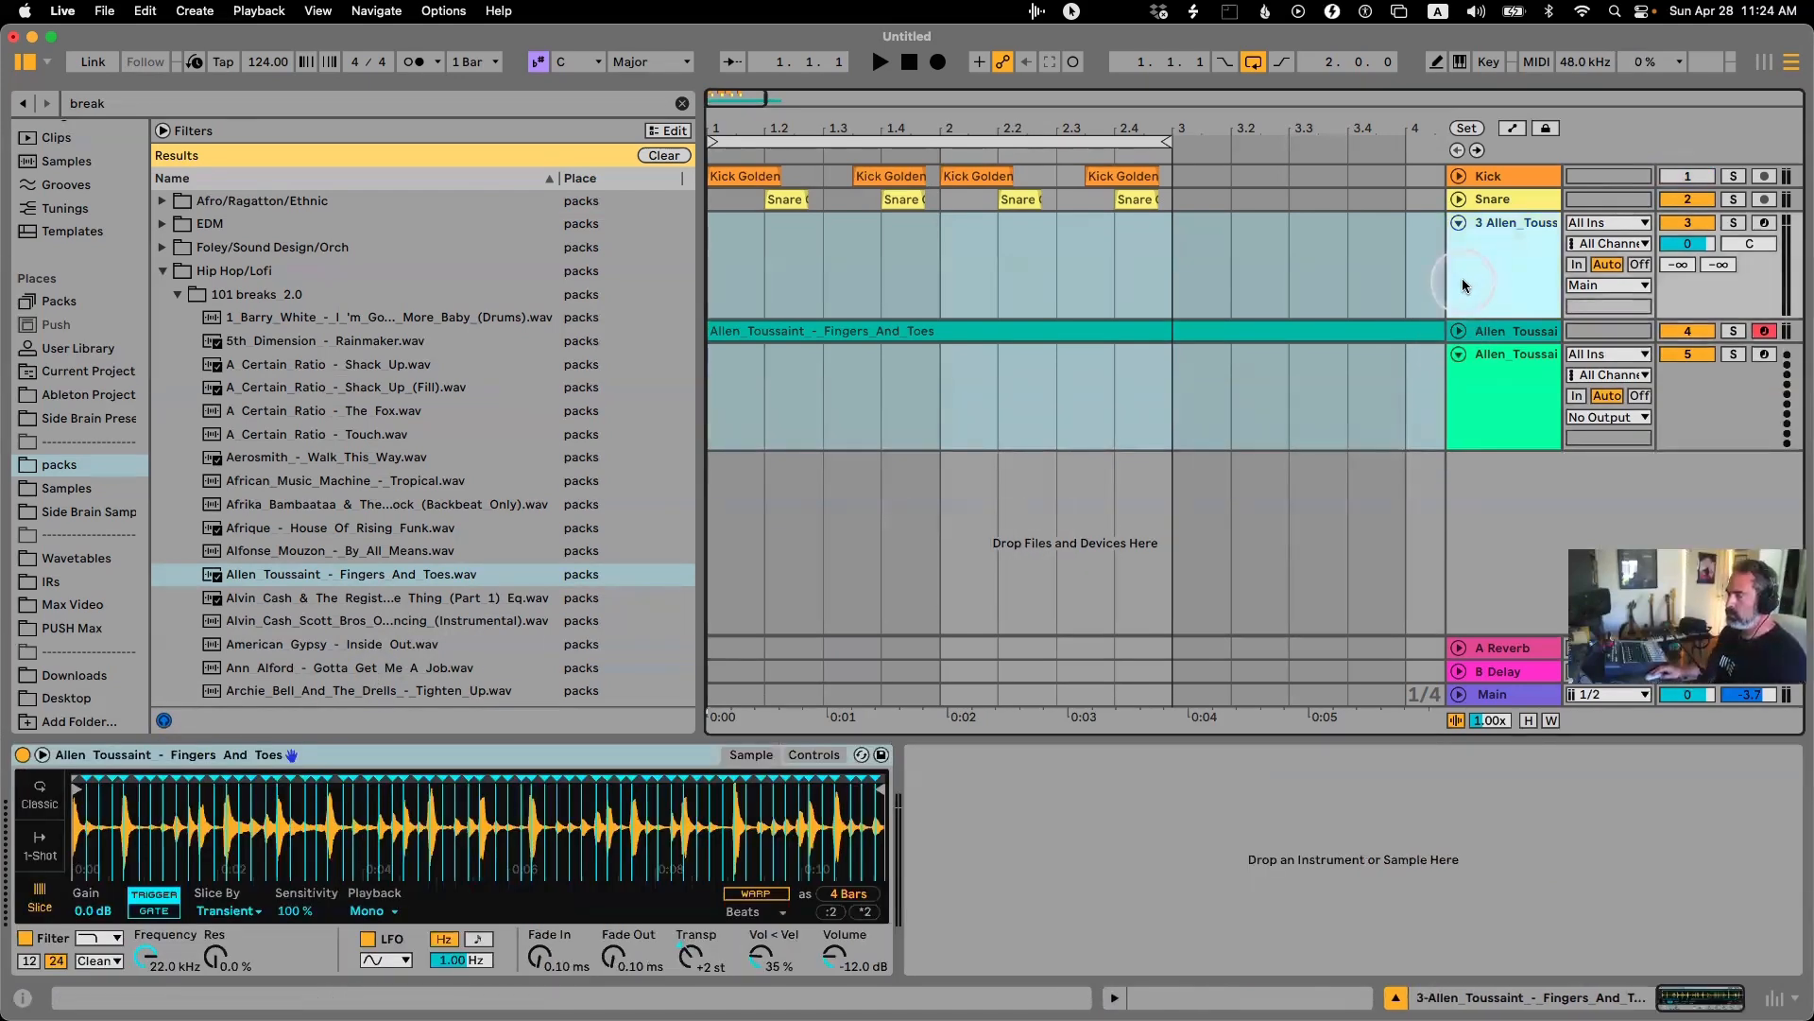
{"action": "left_click", "coordinate": [1476, 332]}
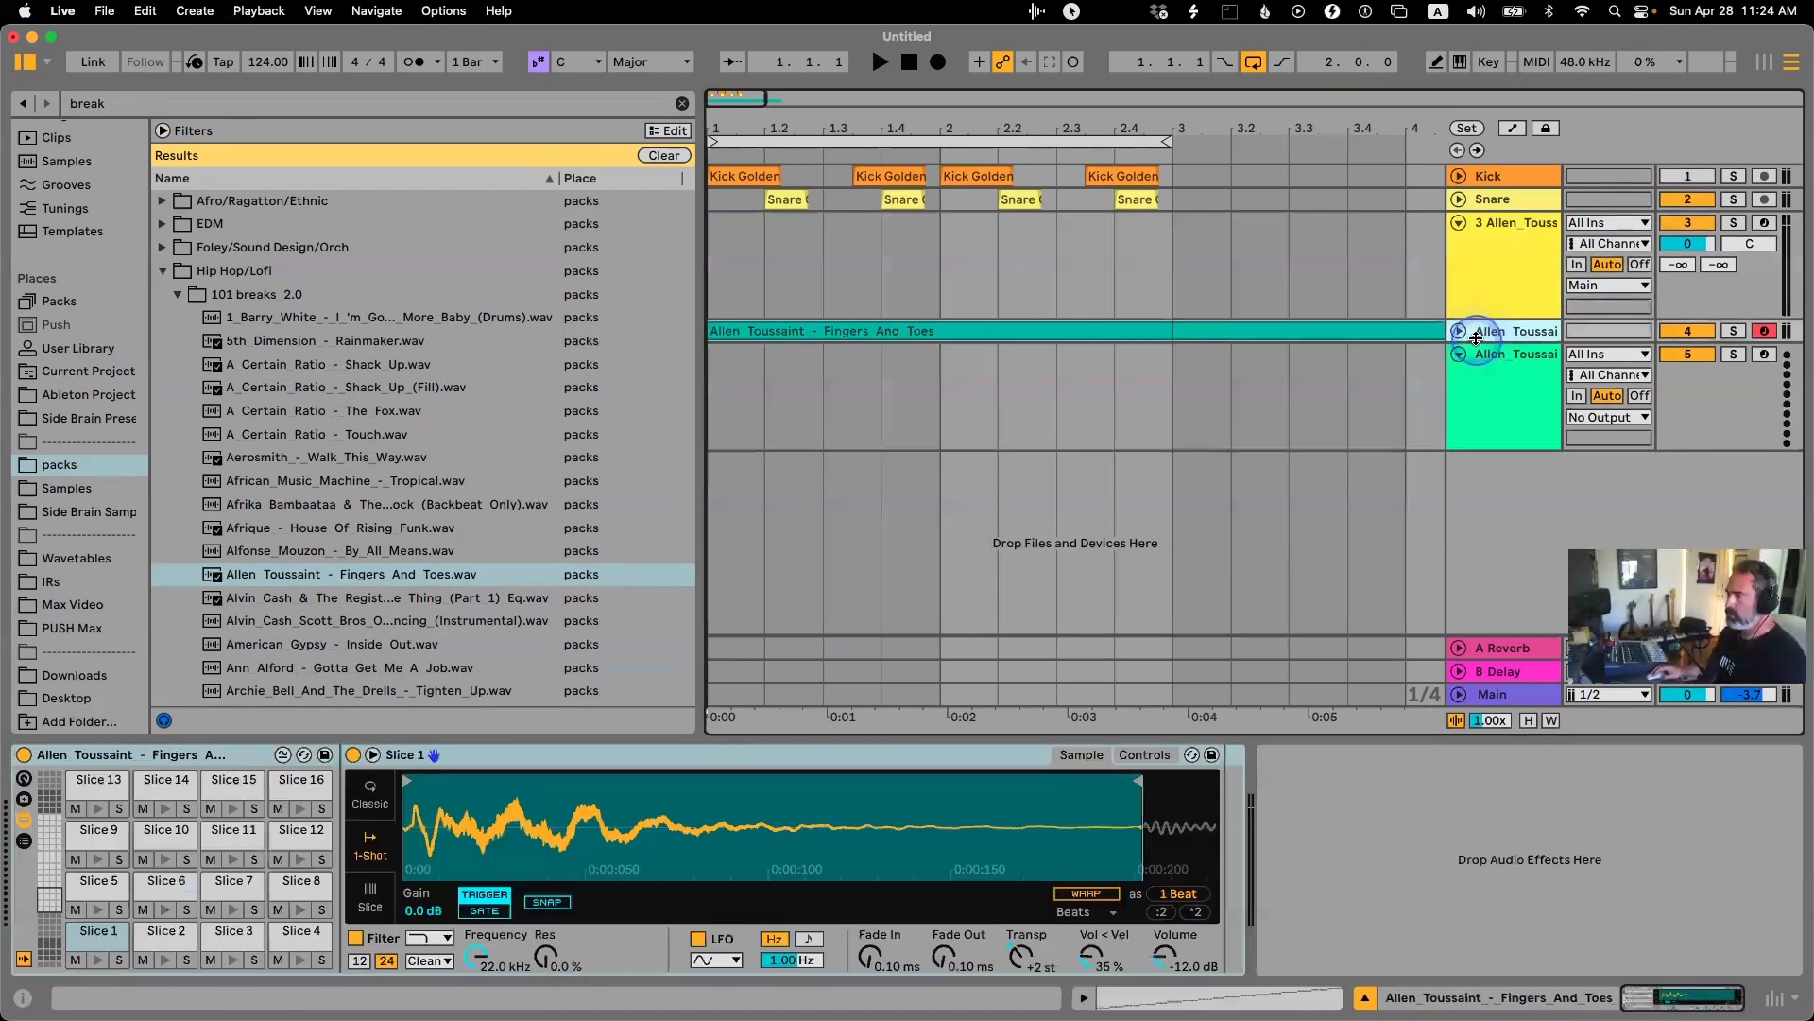
{"action": "left_click_drag", "start_coordinate": [714, 815], "coordinate": [478, 814]}
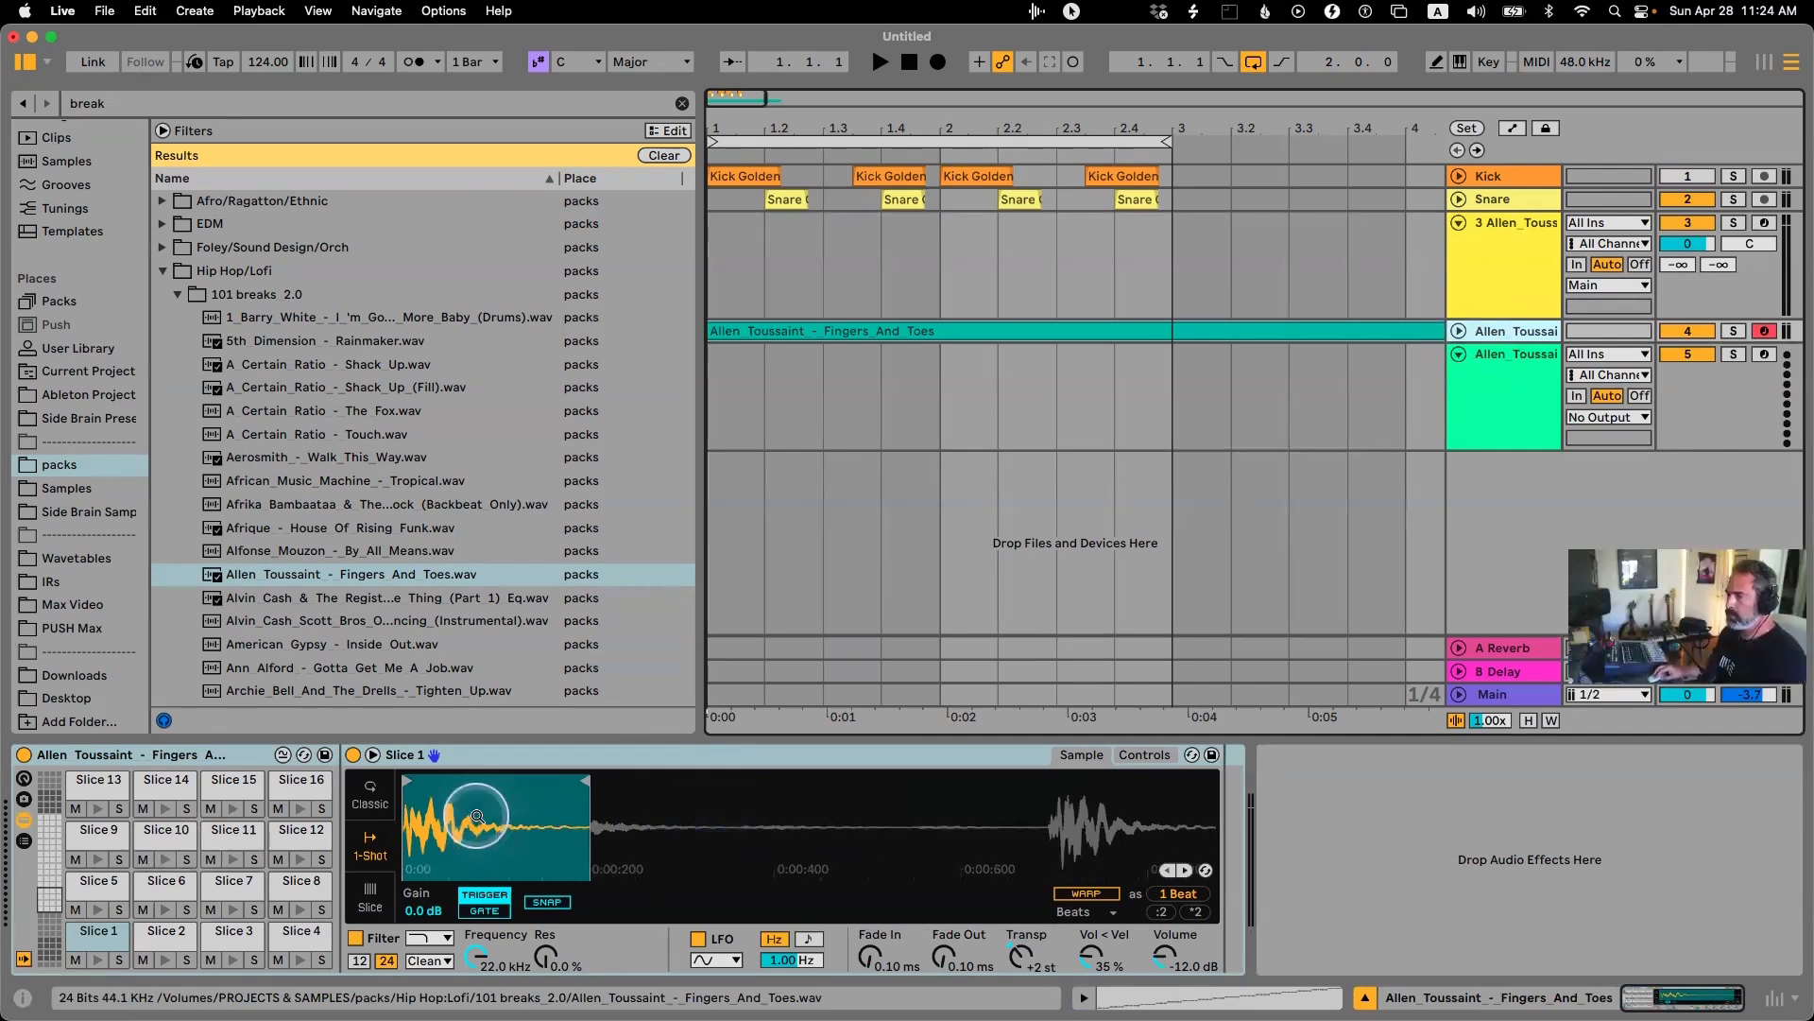
{"action": "left_click", "coordinate": [92, 939]}
{"action": "left_click", "coordinate": [167, 933]}
{"action": "mouse_move", "coordinate": [411, 780]}
{"action": "left_mouse_down"}
{"action": "mouse_move", "coordinate": [548, 780]}
{"action": "mouse_move", "coordinate": [466, 780]}
{"action": "left_mouse_up"}
Insert a new audio track below the empty track and place Allen_Toussaint_-_Fingers_And_Toes.wav on it as a clip.
{"action": "left_click", "coordinate": [1197, 413]}
{"action": "left_click", "coordinate": [1458, 379]}
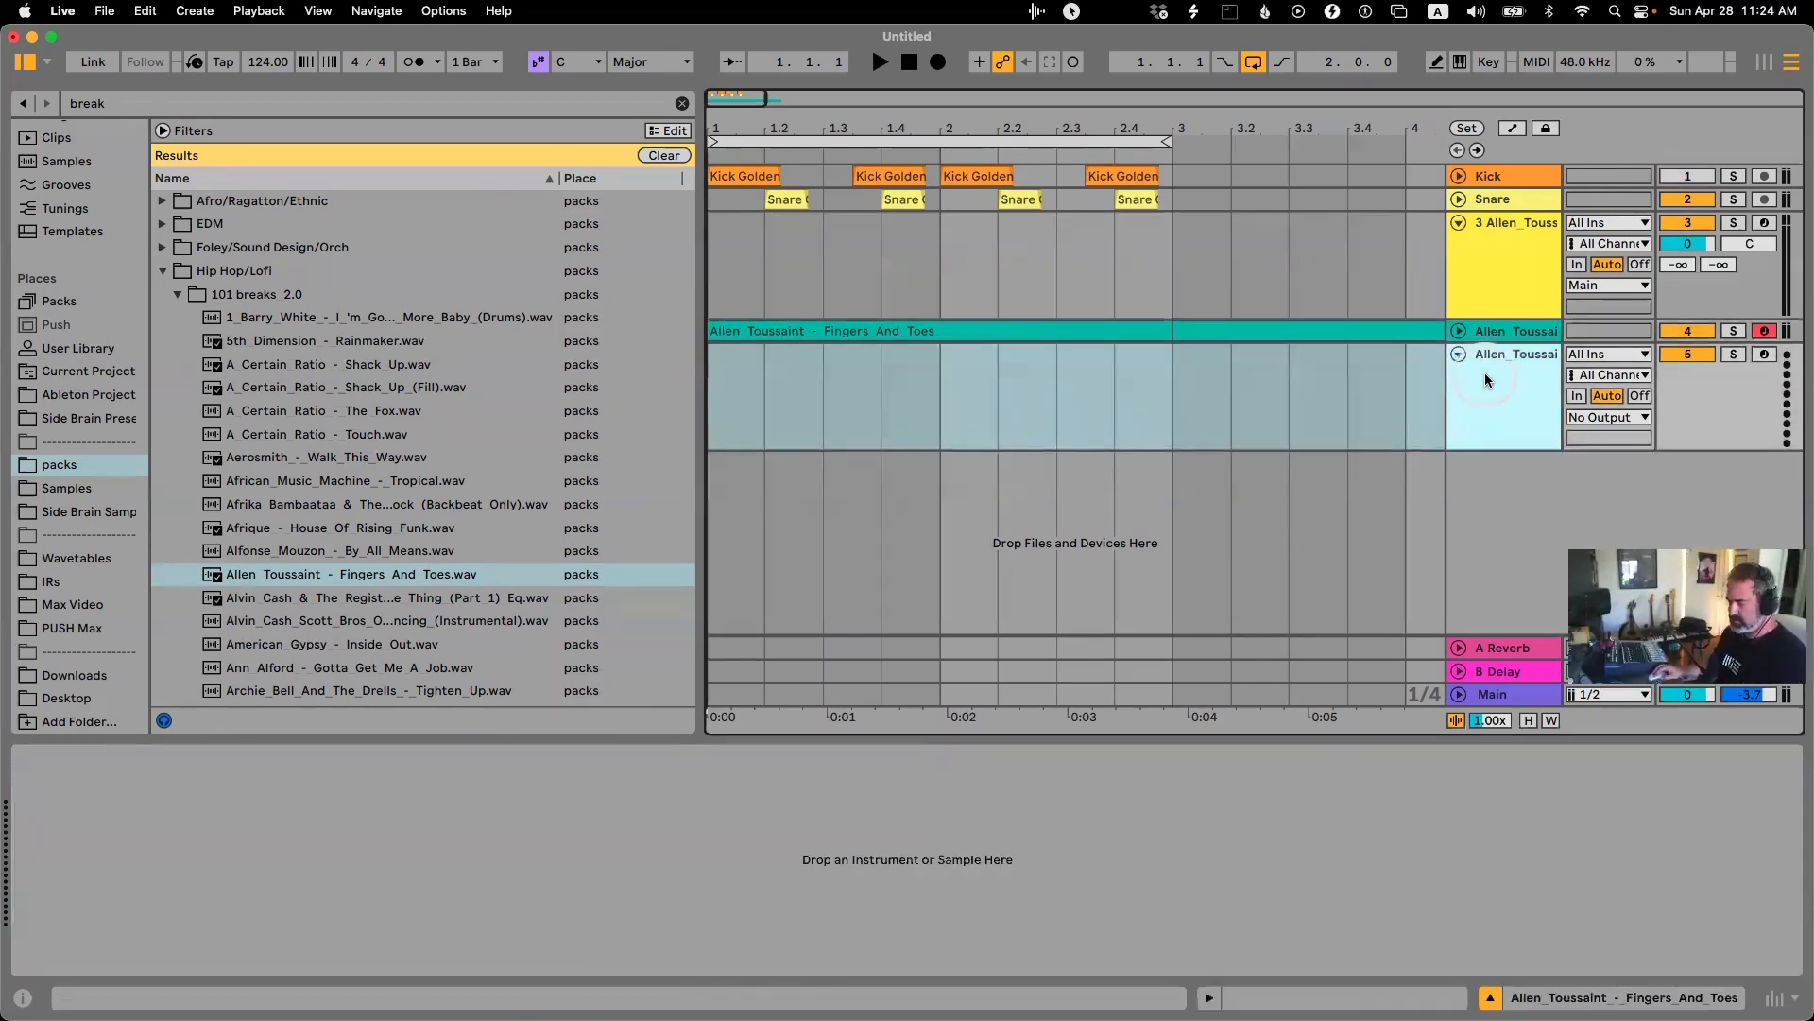
{"action": "key", "text": "super+t"}
{"action": "left_click_drag", "start_coordinate": [318, 434], "coordinate": [1036, 539]}
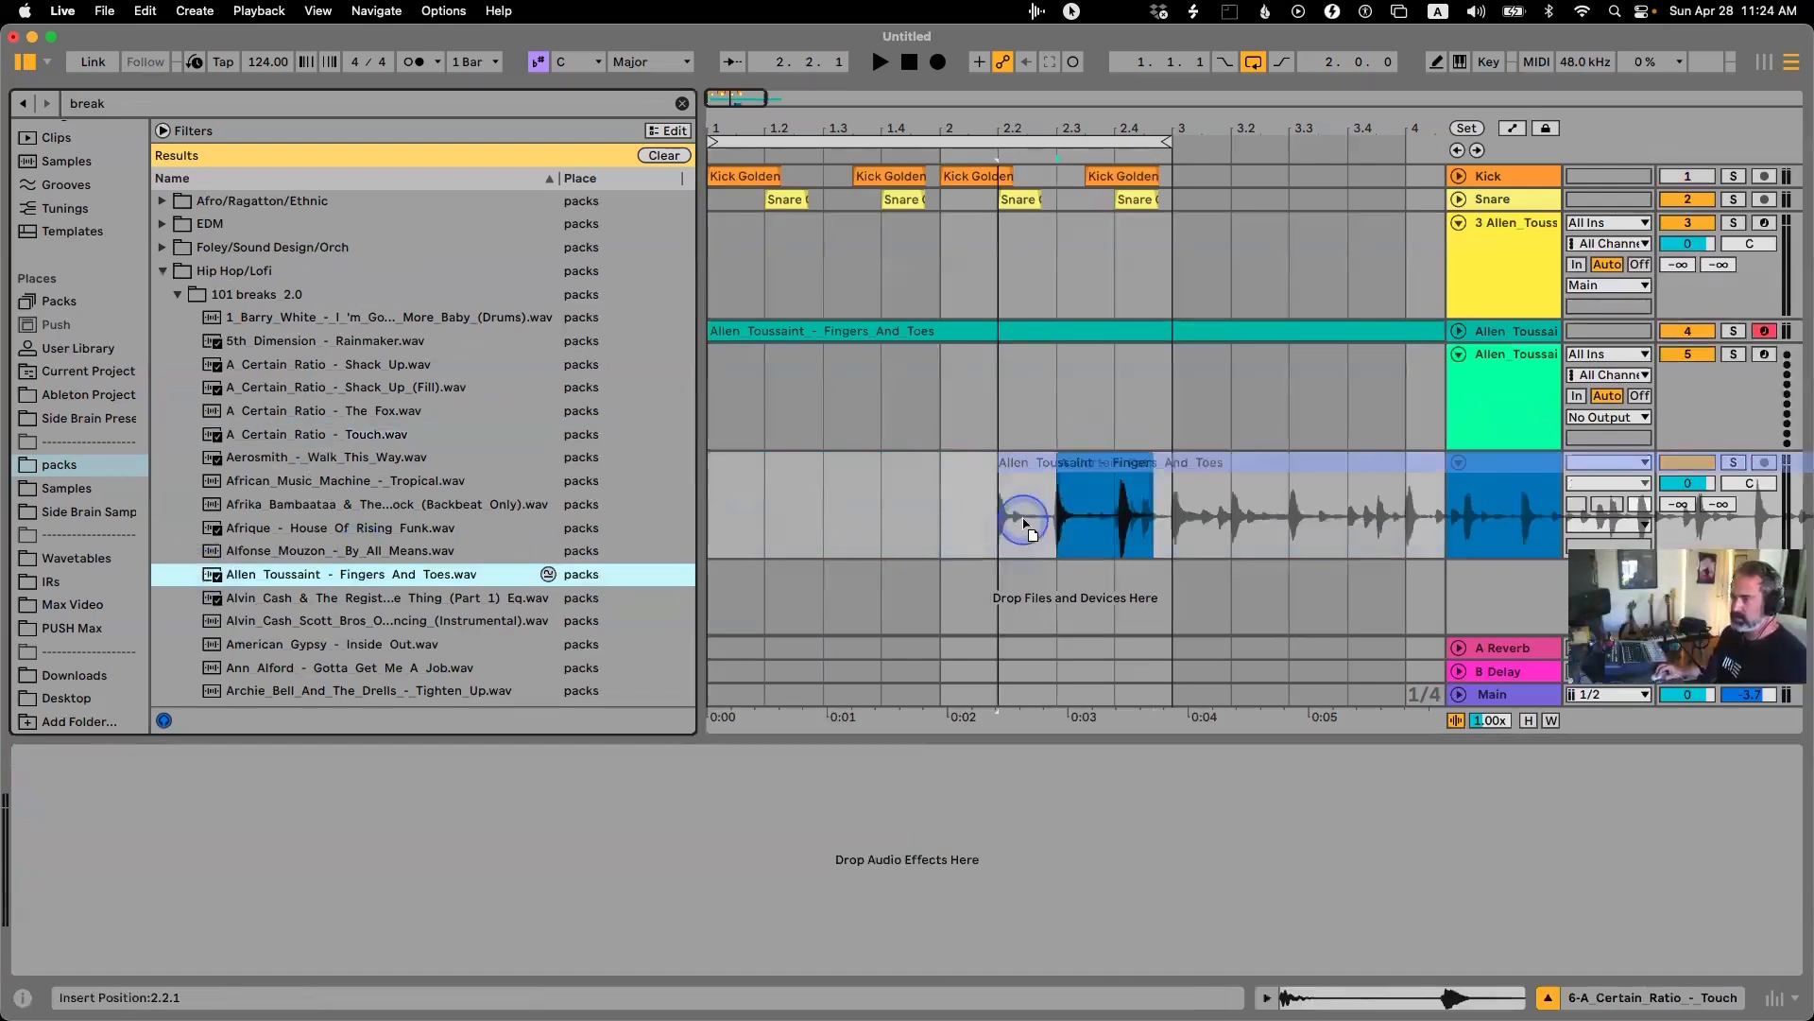
{"action": "left_click_drag", "start_coordinate": [1024, 514], "coordinate": [1033, 477]}
{"action": "double_click", "coordinate": [1033, 477]}
Set a loop of length 0.1.3 in the Fingers And Toes audio clip and shift it through the break to position 3.2.1.
{"action": "mouse_move", "coordinate": [742, 751]}
{"action": "left_mouse_down"}
{"action": "mouse_move", "coordinate": [950, 750]}
{"action": "mouse_move", "coordinate": [764, 746]}
{"action": "left_mouse_up"}
{"action": "mouse_move", "coordinate": [902, 747]}
{"action": "left_mouse_down"}
{"action": "mouse_move", "coordinate": [759, 766]}
{"action": "mouse_move", "coordinate": [1098, 752]}
{"action": "left_mouse_up"}
{"action": "key", "text": "Up"}
{"action": "key", "text": "Up"}
{"action": "key", "text": "Down"}
{"action": "key", "text": "Down"}
{"action": "key", "text": "Down"}
{"action": "key", "text": "Down"}
{"action": "key", "text": "Down"}
{"action": "key", "text": "Up"}
{"action": "key", "text": "Up"}
{"action": "key", "text": "Up"}
{"action": "key", "text": "Up"}
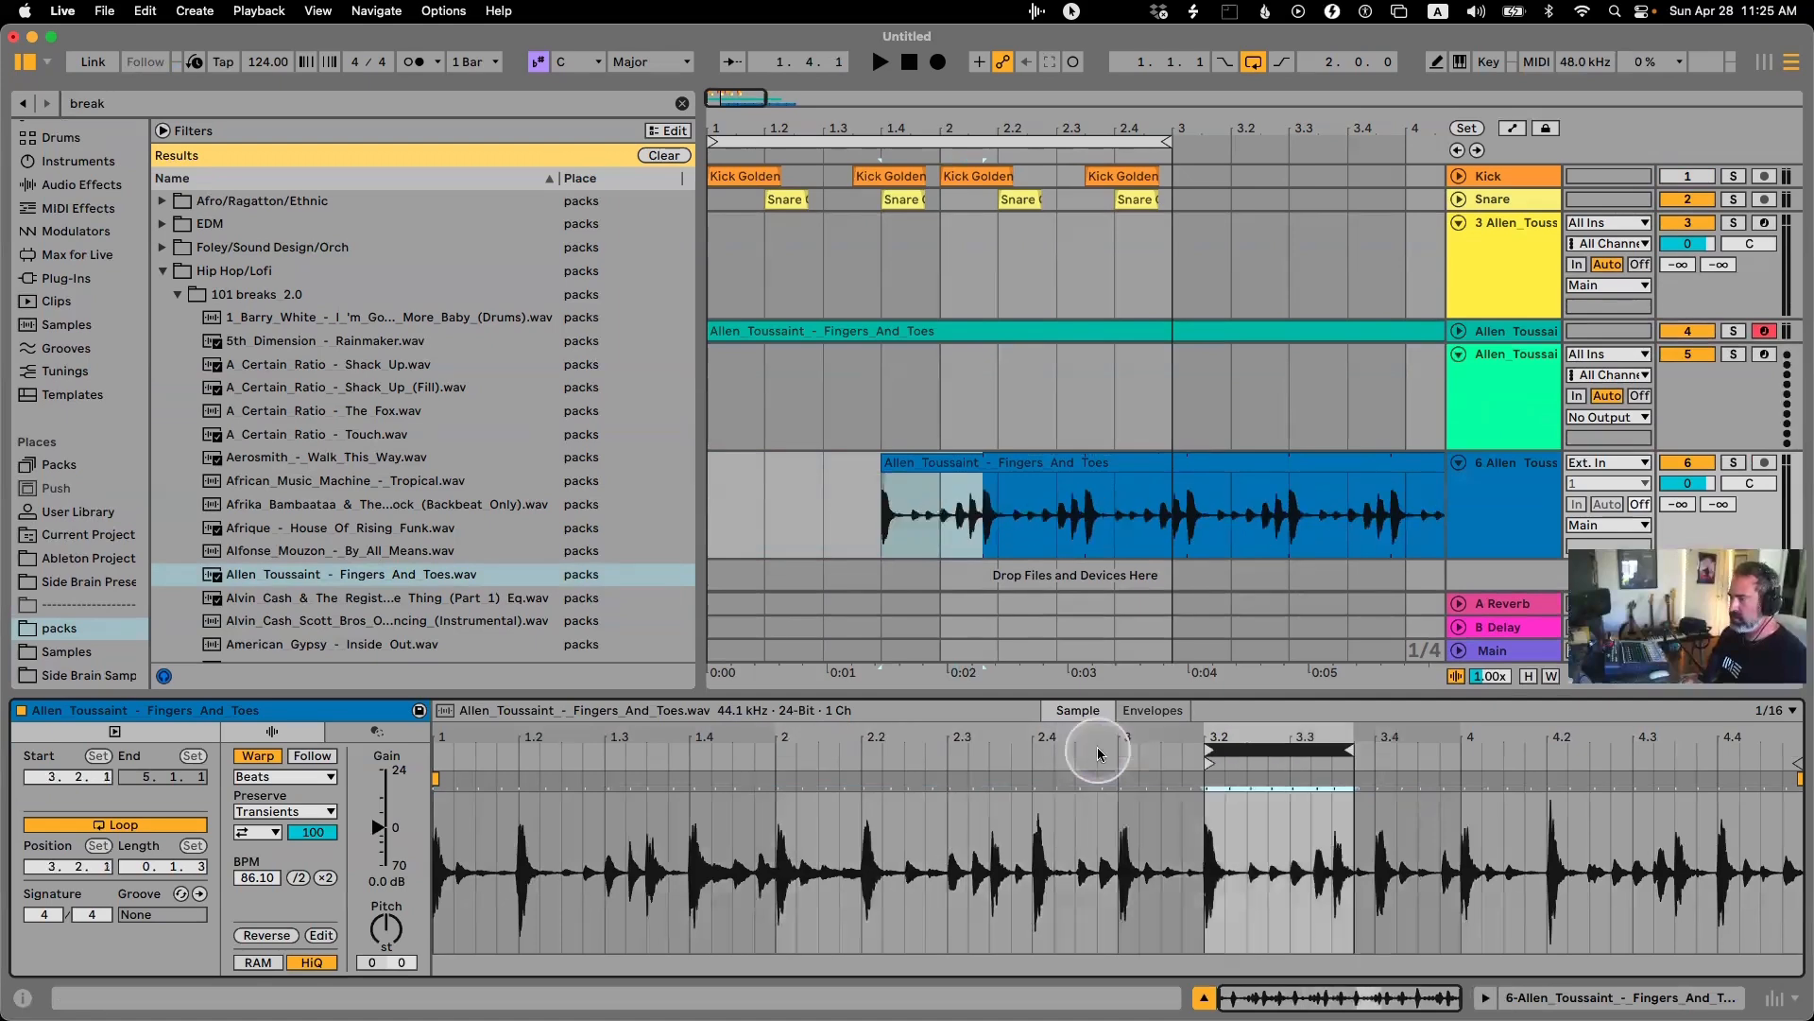
Switch the Fingers And Toes instrument on track 3 to Classic mode, try a shorter sample region, and restore its full 4-bar length.
{"action": "key", "text": "shift+Tab"}
{"action": "left_click", "coordinate": [1510, 368]}
{"action": "left_click", "coordinate": [1499, 281]}
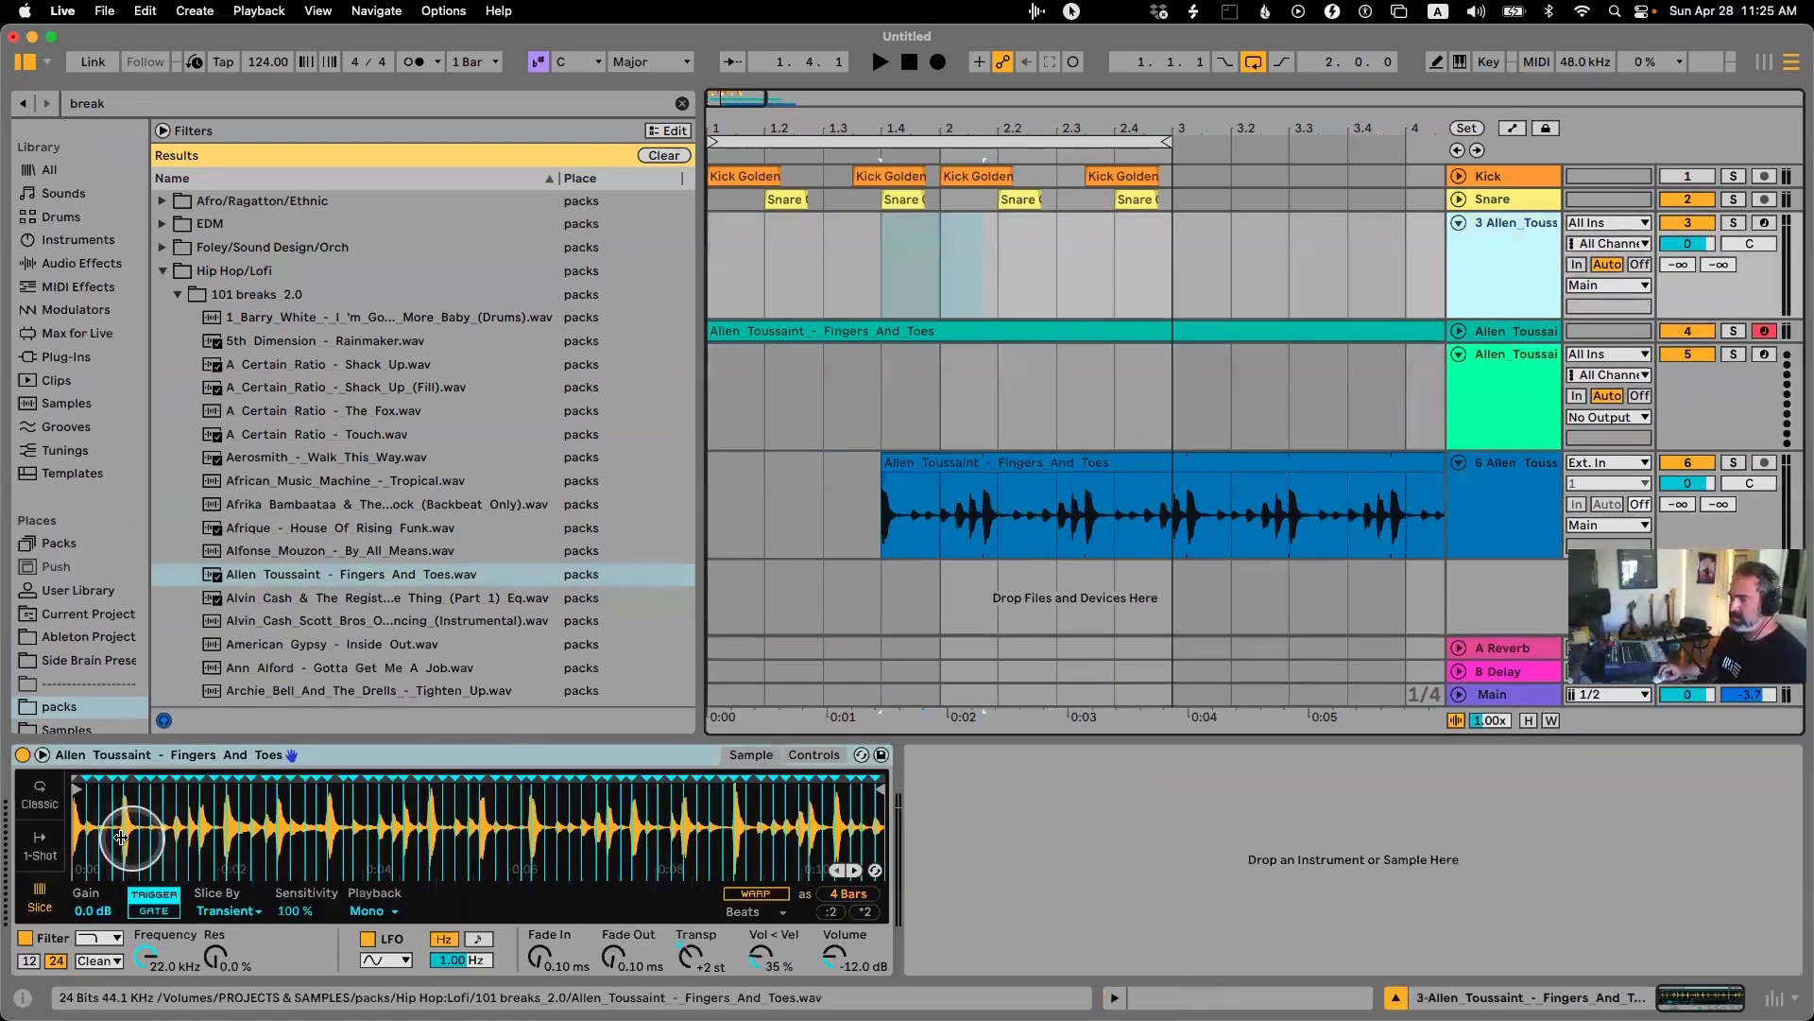
{"action": "left_click", "coordinate": [106, 794]}
{"action": "left_click", "coordinate": [40, 793]}
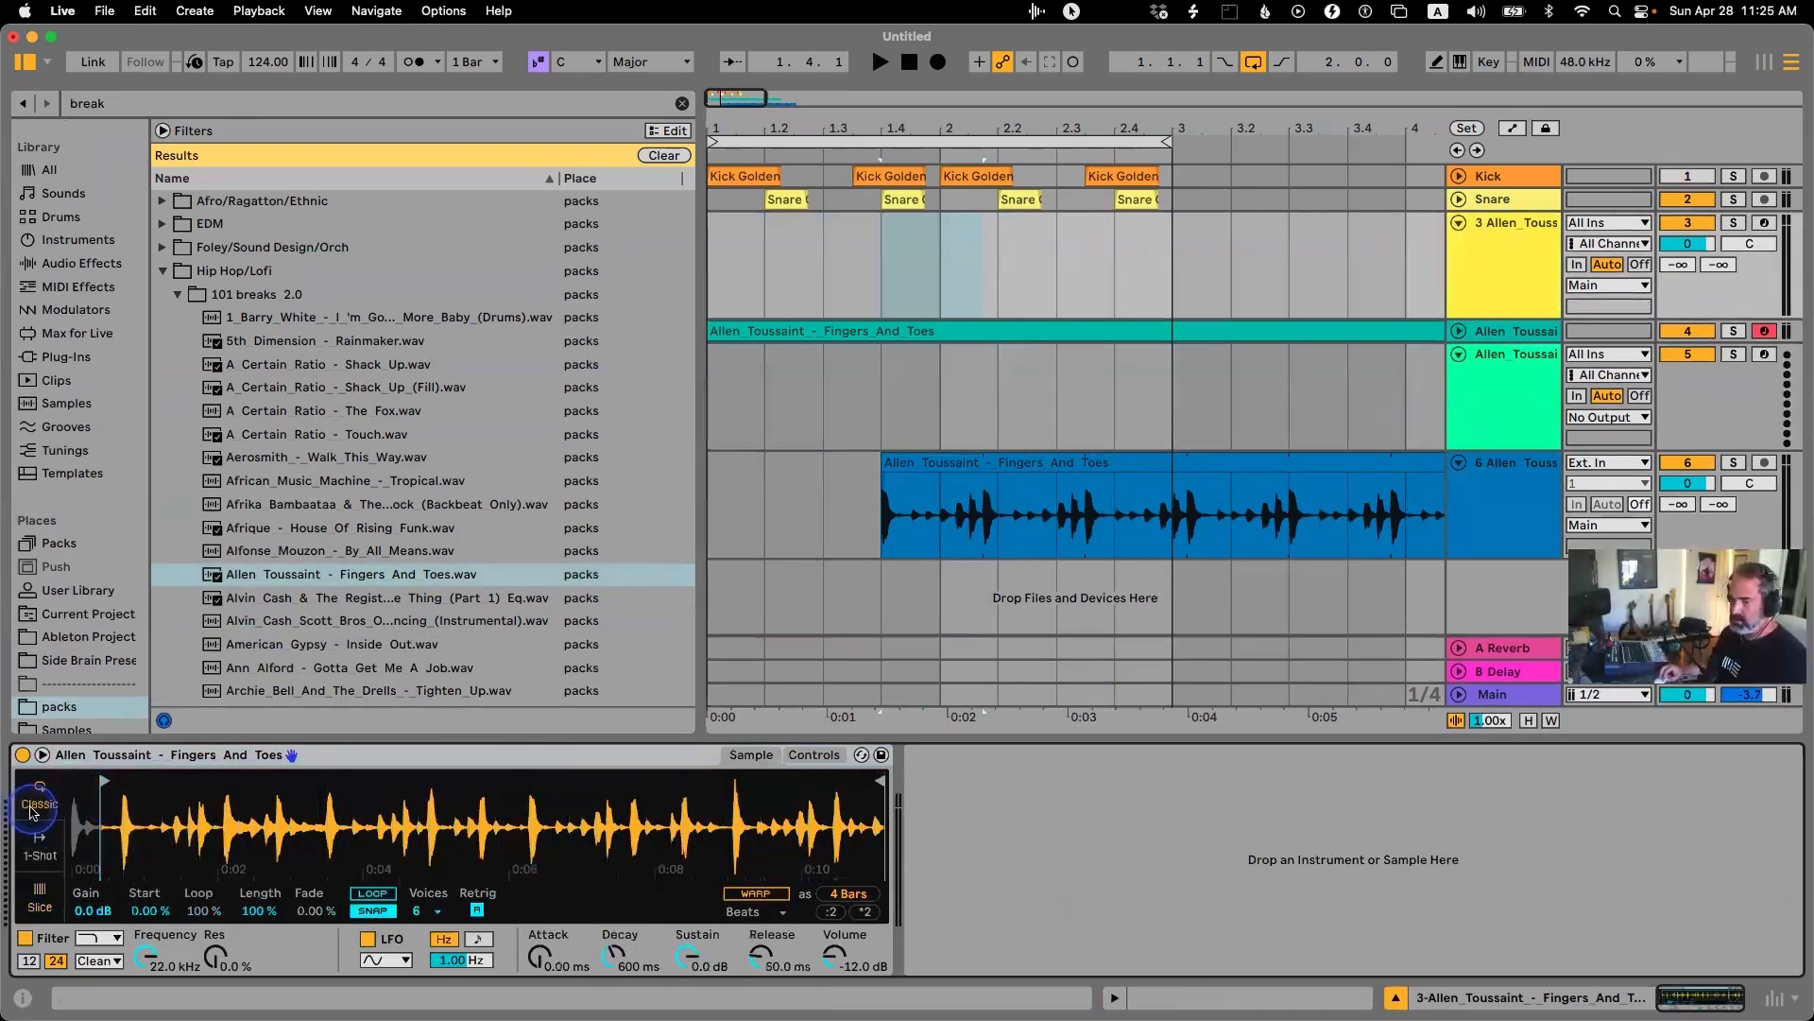
{"action": "mouse_move", "coordinate": [879, 785]}
{"action": "left_mouse_down"}
{"action": "mouse_move", "coordinate": [189, 801]}
{"action": "mouse_move", "coordinate": [127, 777]}
{"action": "mouse_move", "coordinate": [175, 776]}
{"action": "mouse_move", "coordinate": [68, 777]}
{"action": "left_mouse_up"}
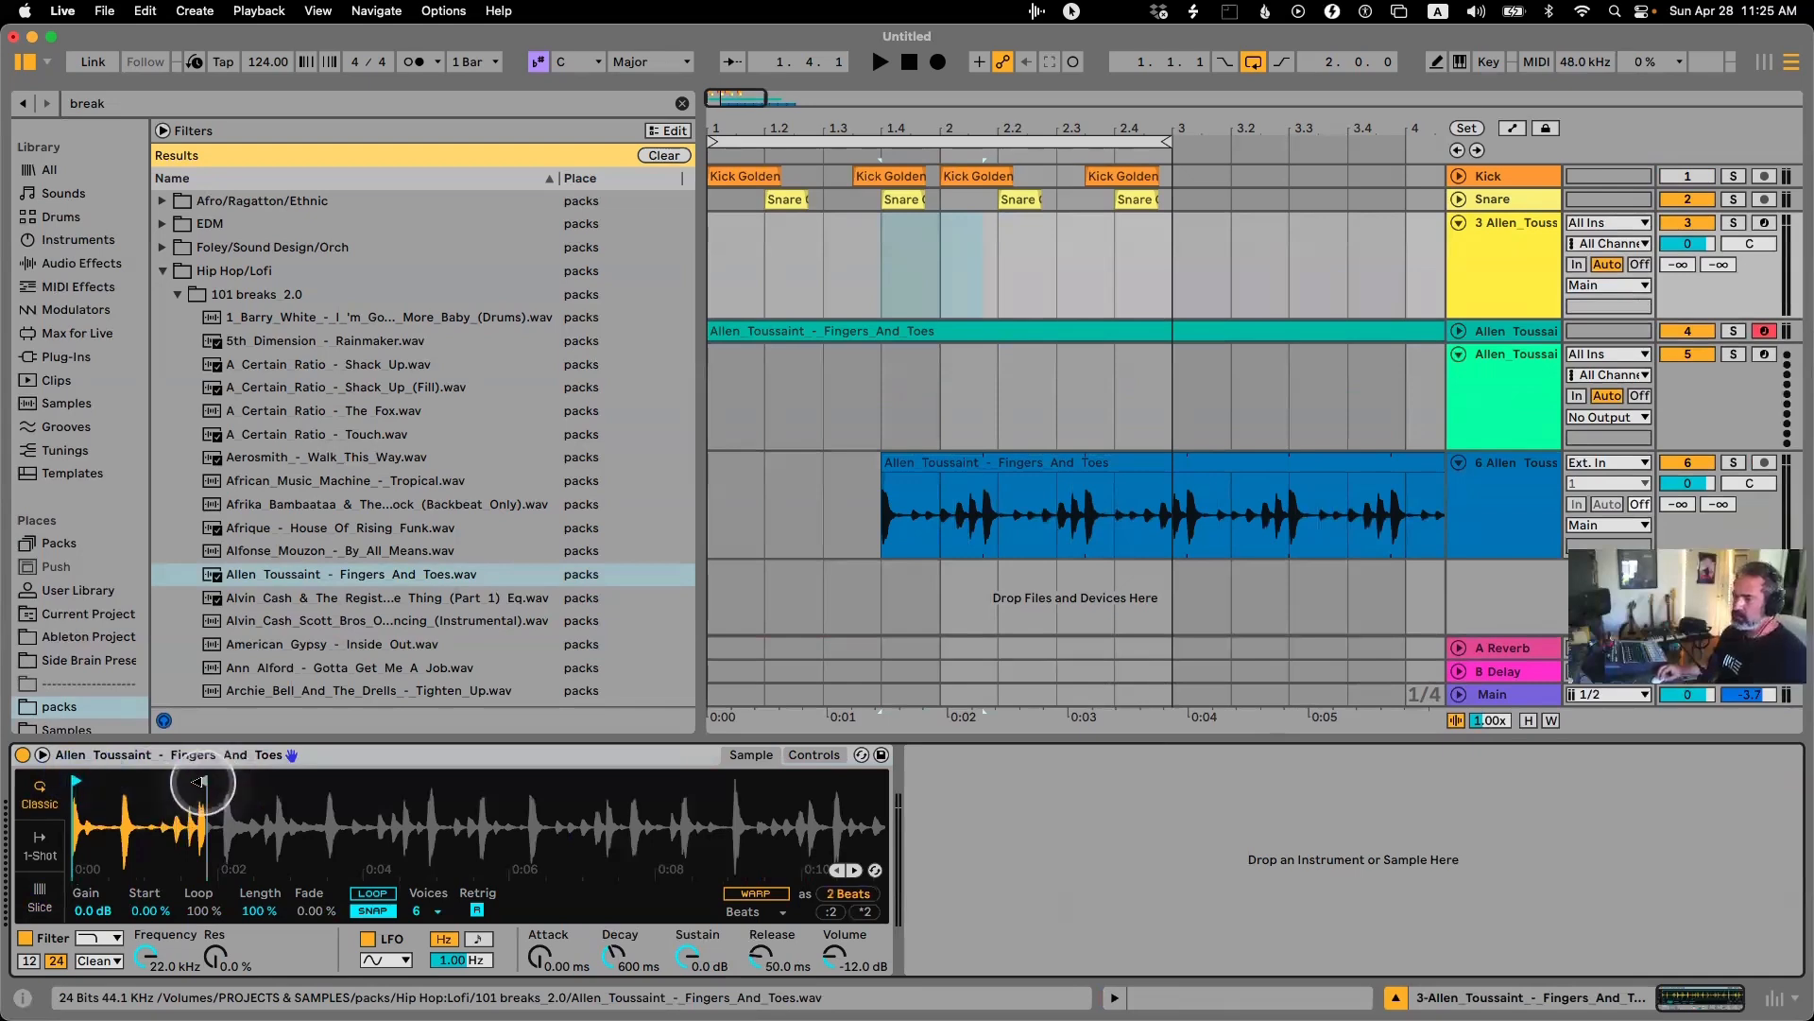
{"action": "left_click_drag", "start_coordinate": [204, 780], "coordinate": [1194, 798]}
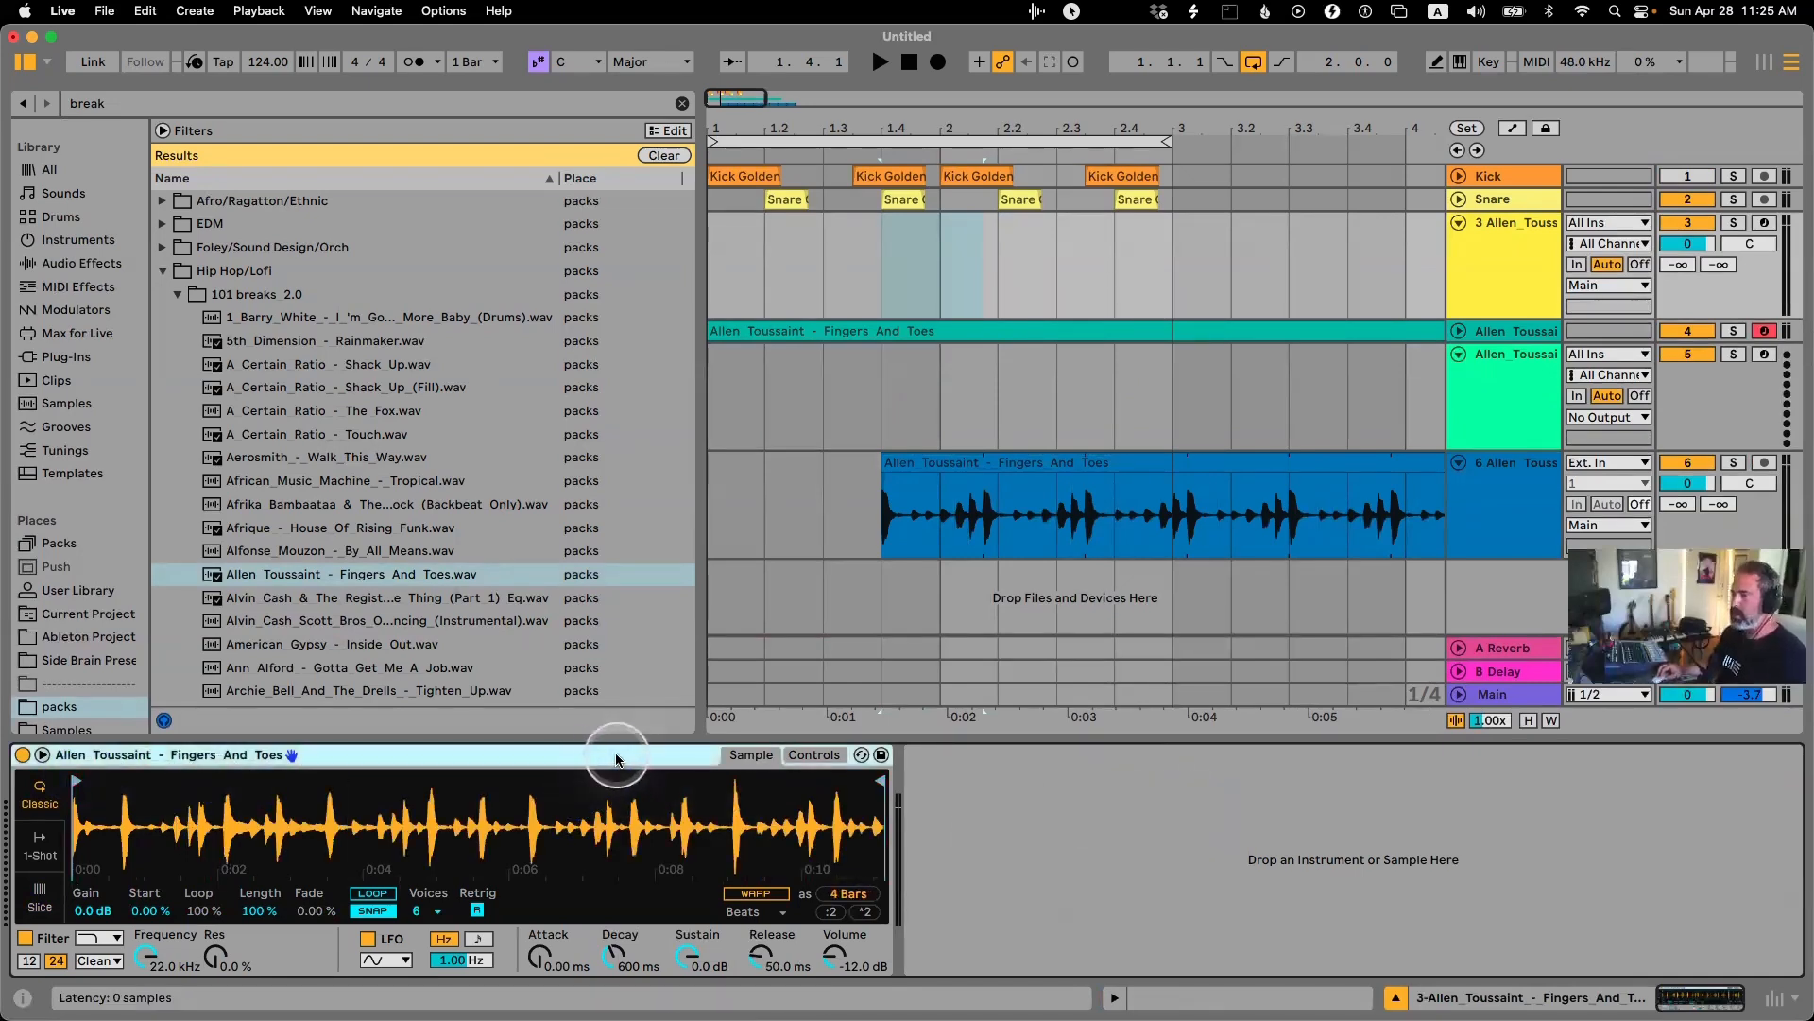
Compare the Classic-mode instrument on track 3 with the sliced drum rack on track 4.
{"action": "left_click", "coordinate": [1490, 272]}
{"action": "left_click", "coordinate": [1519, 407]}
{"action": "left_click", "coordinate": [1517, 332]}
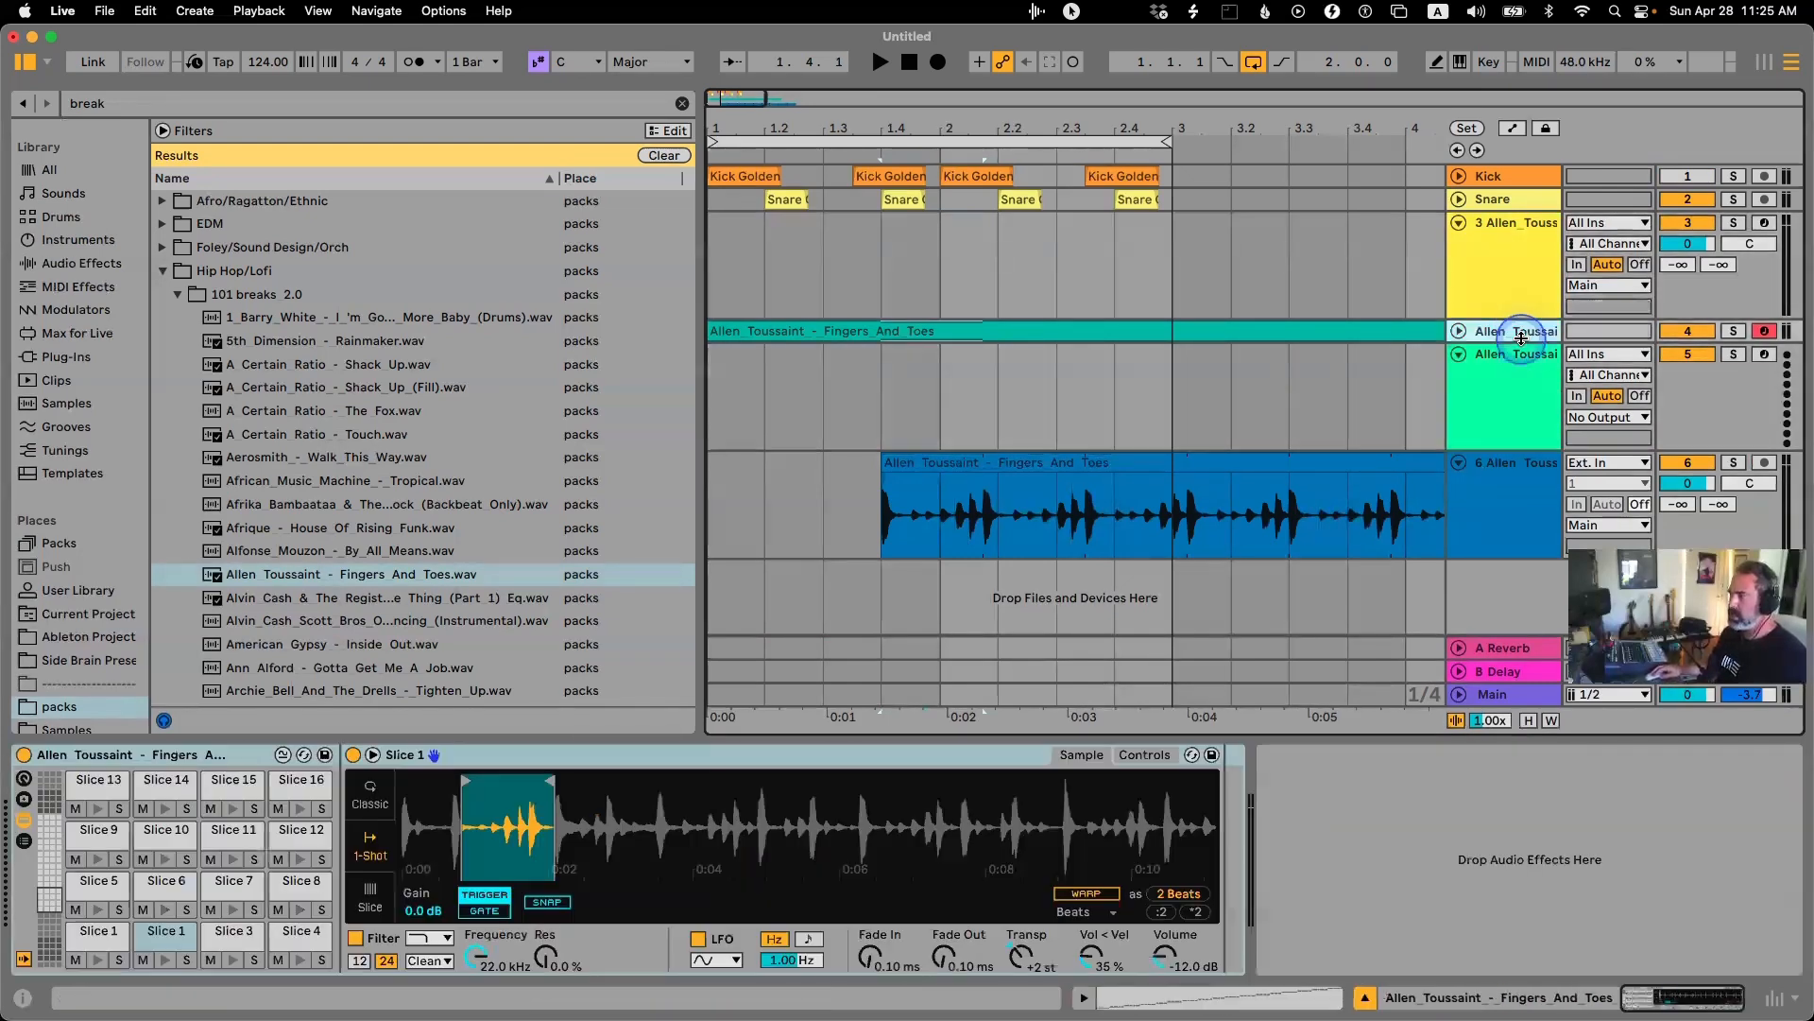
{"action": "left_click", "coordinate": [1124, 342]}
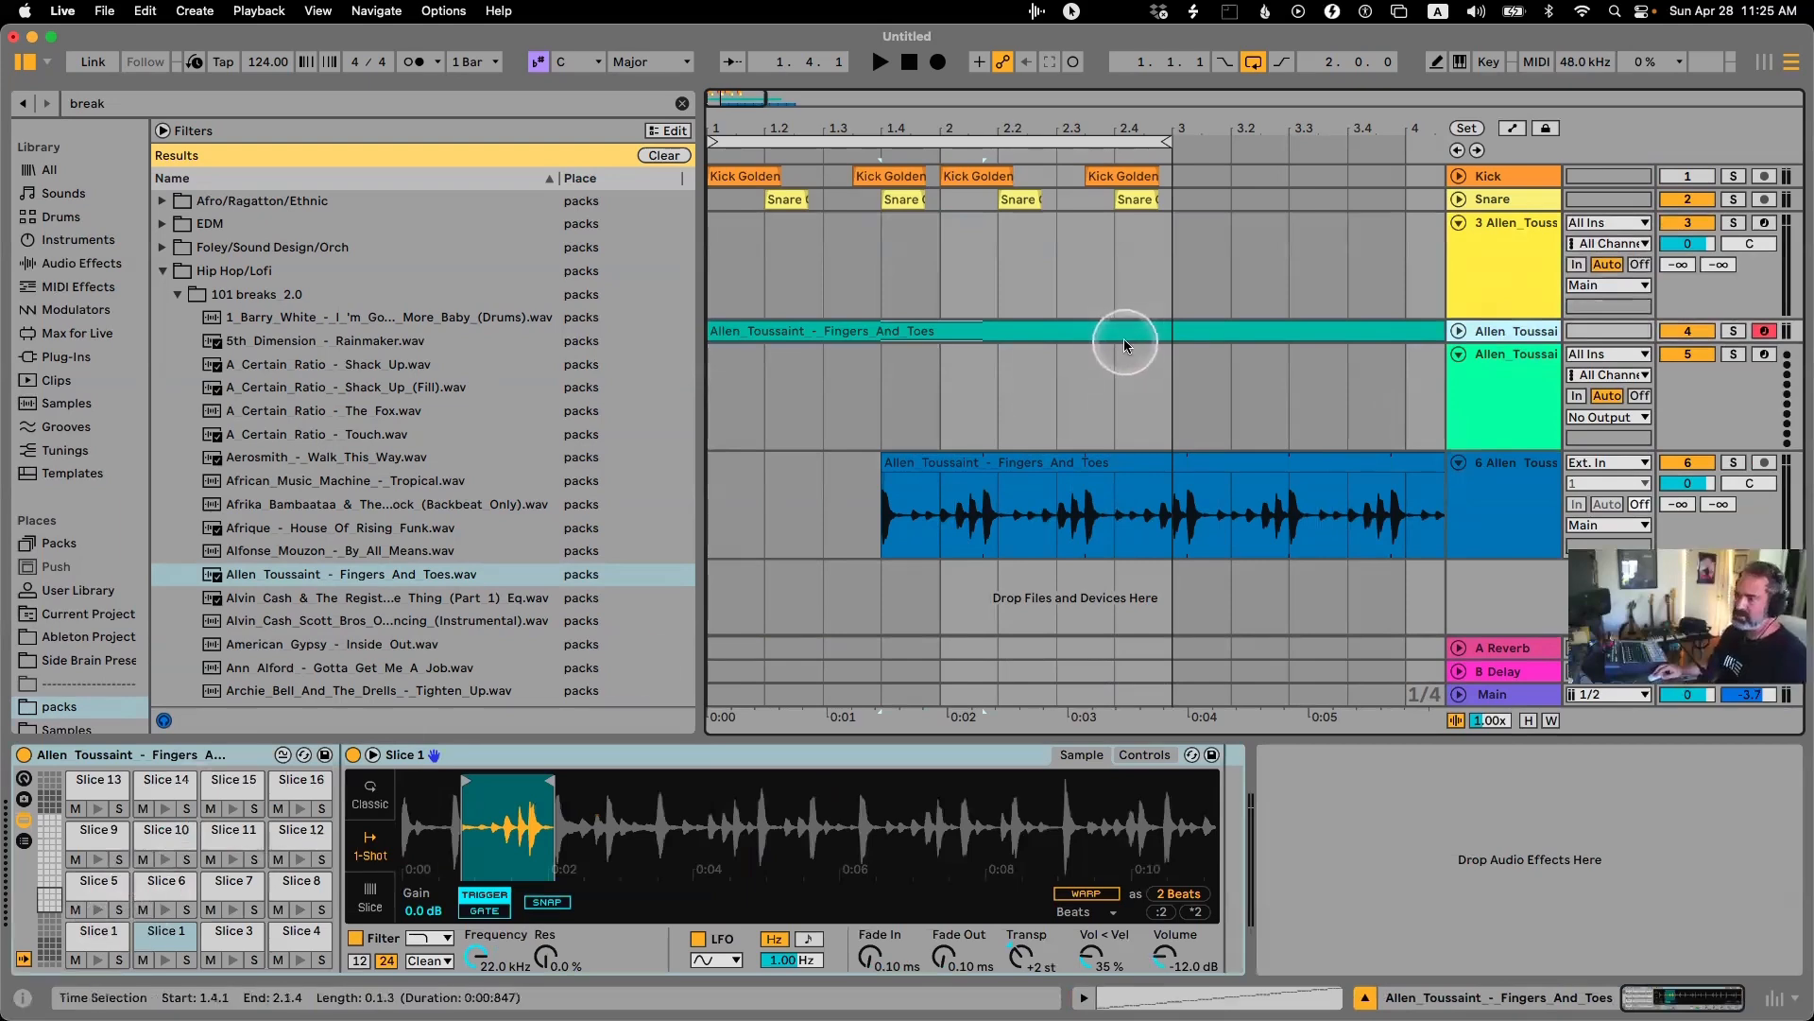
Try to slice the Fingers And Toes audio clip on track 6 to a new MIDI track.
{"action": "left_click", "coordinate": [1019, 465]}
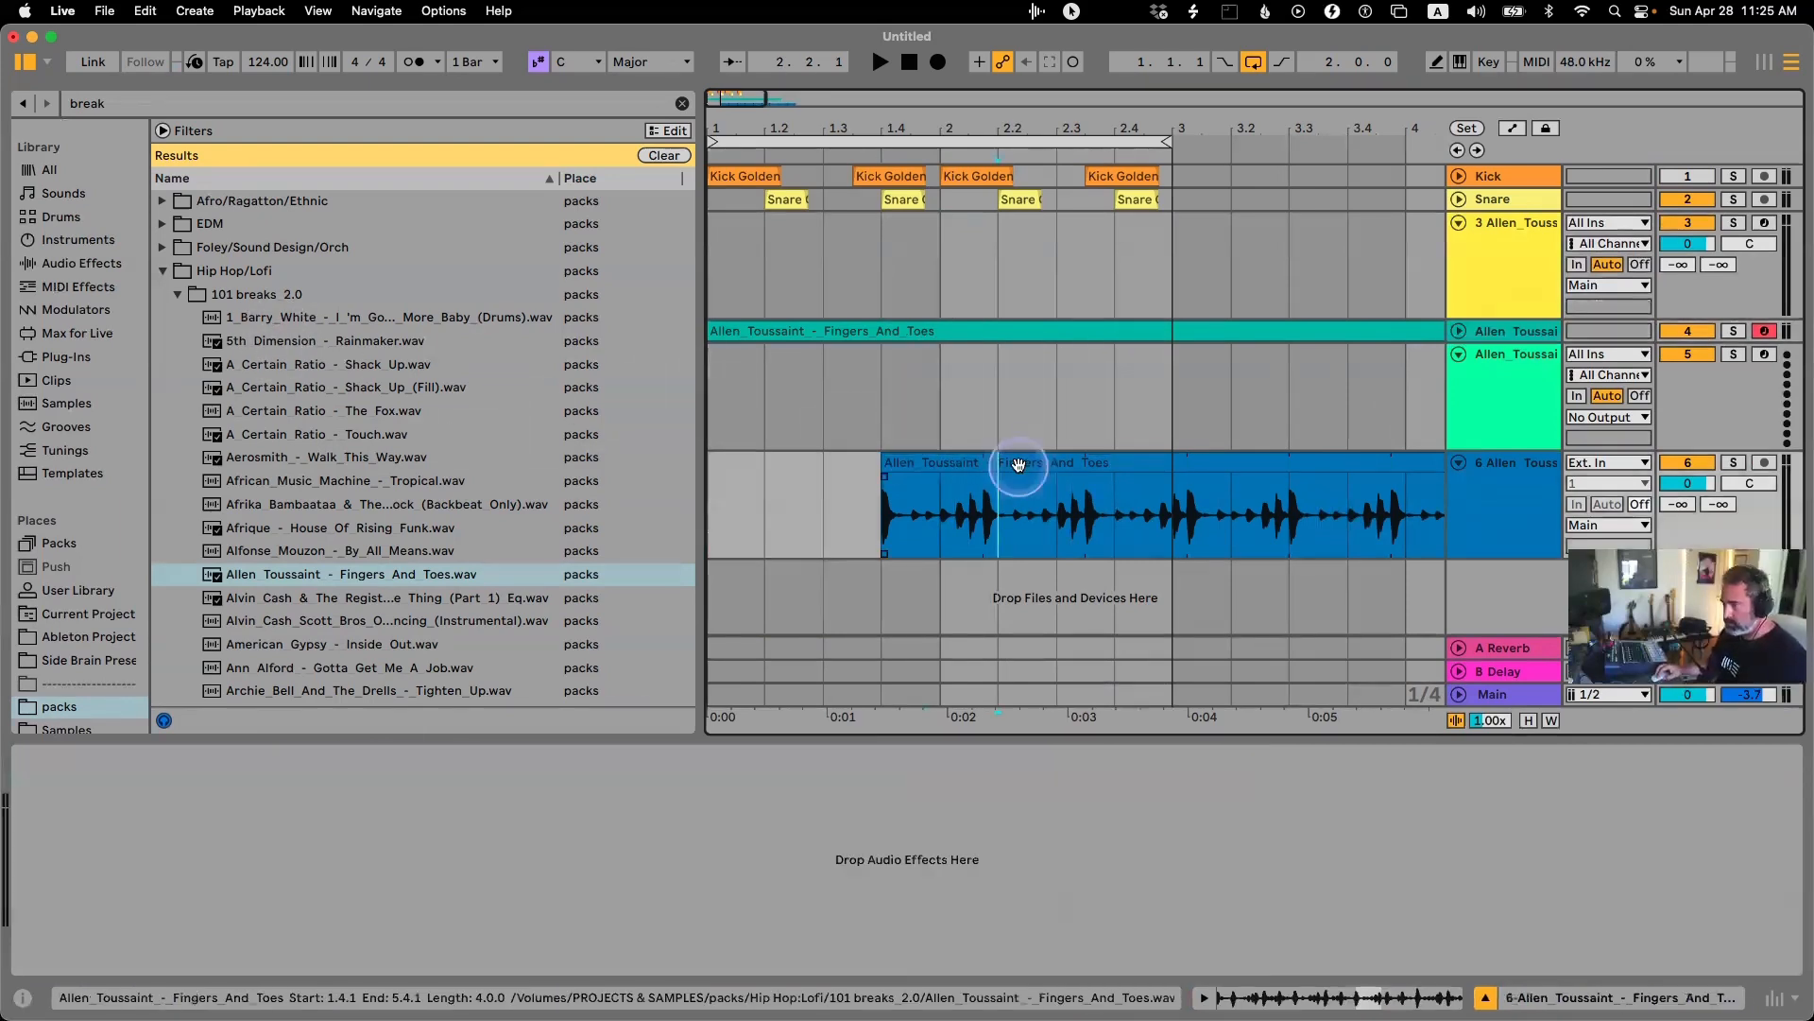
{"action": "right_click", "coordinate": [1019, 465]}
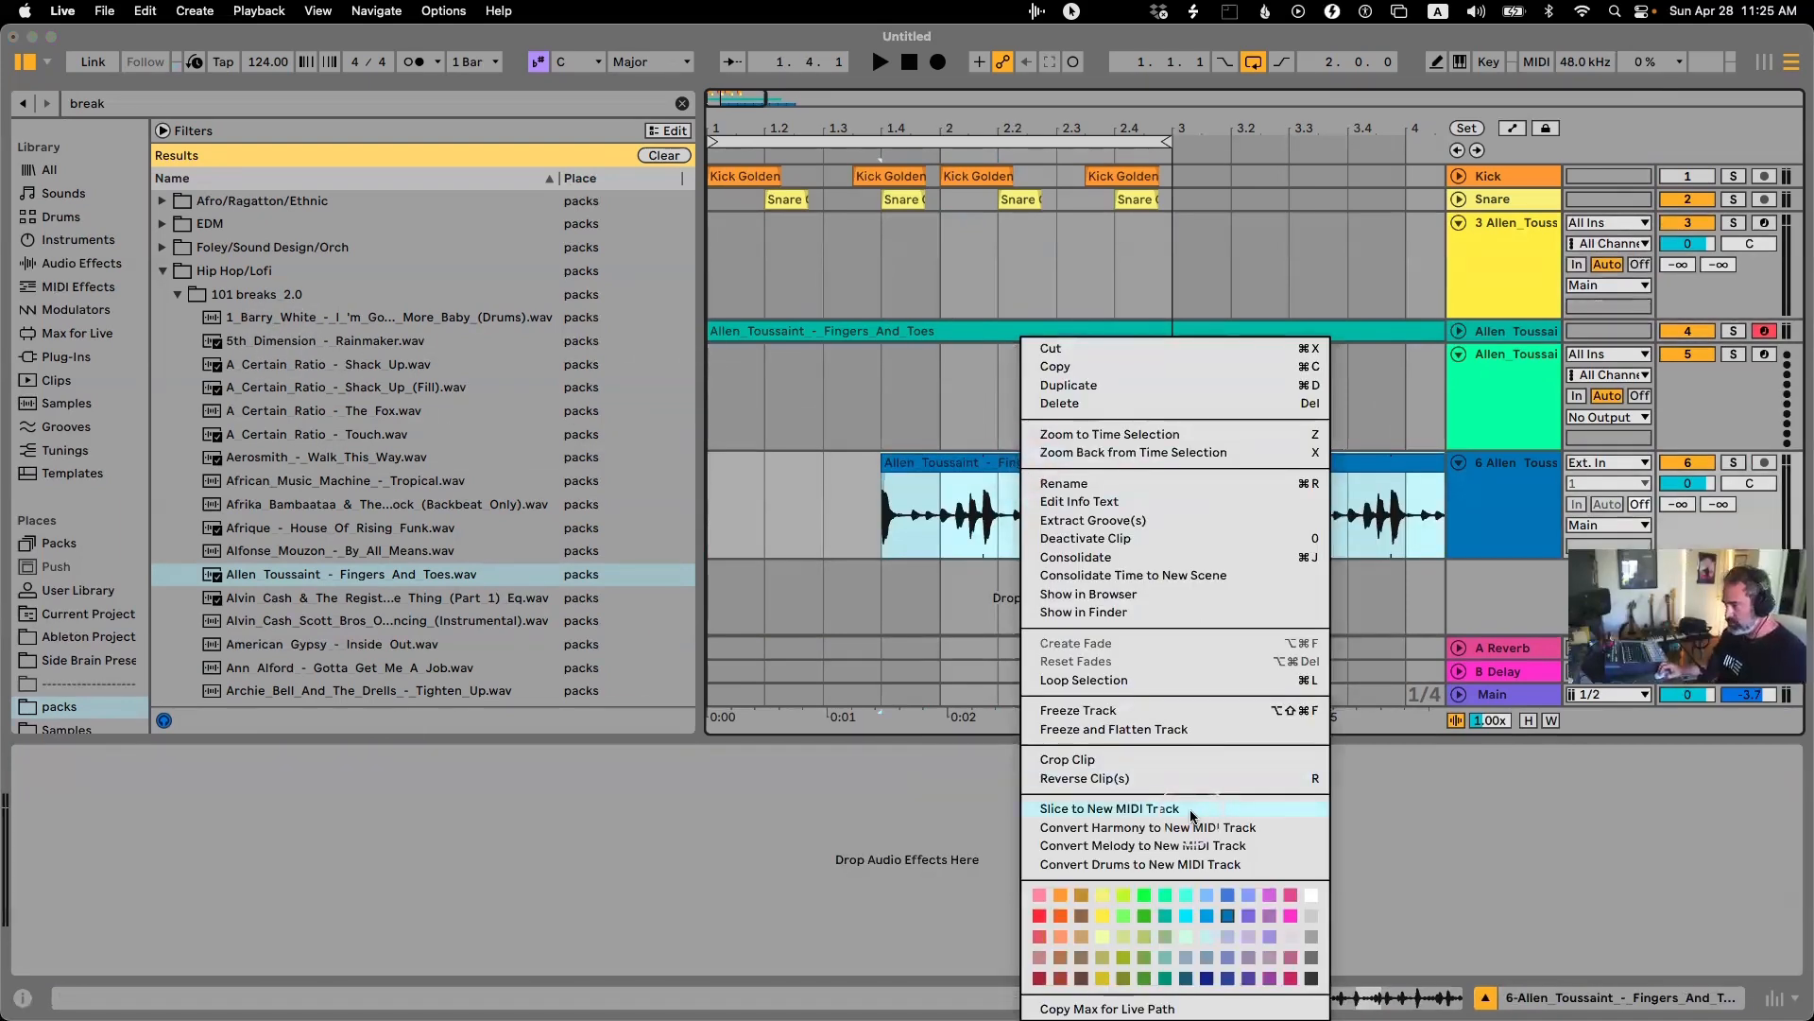
{"action": "left_click", "coordinate": [912, 518]}
{"action": "right_click", "coordinate": [1115, 461]}
{"action": "left_click", "coordinate": [1218, 811]}
{"action": "left_click", "coordinate": [1000, 492]}
{"action": "left_click", "coordinate": [994, 494]}
{"action": "left_click", "coordinate": [985, 630]}
Delete the Fingers And Toes audio track 6 and show the instrument on track 3.
{"action": "left_click", "coordinate": [1512, 485]}
{"action": "left_click", "coordinate": [1487, 407]}
{"action": "left_click", "coordinate": [1486, 472]}
{"action": "key", "text": "Delete"}
{"action": "left_click", "coordinate": [1508, 393]}
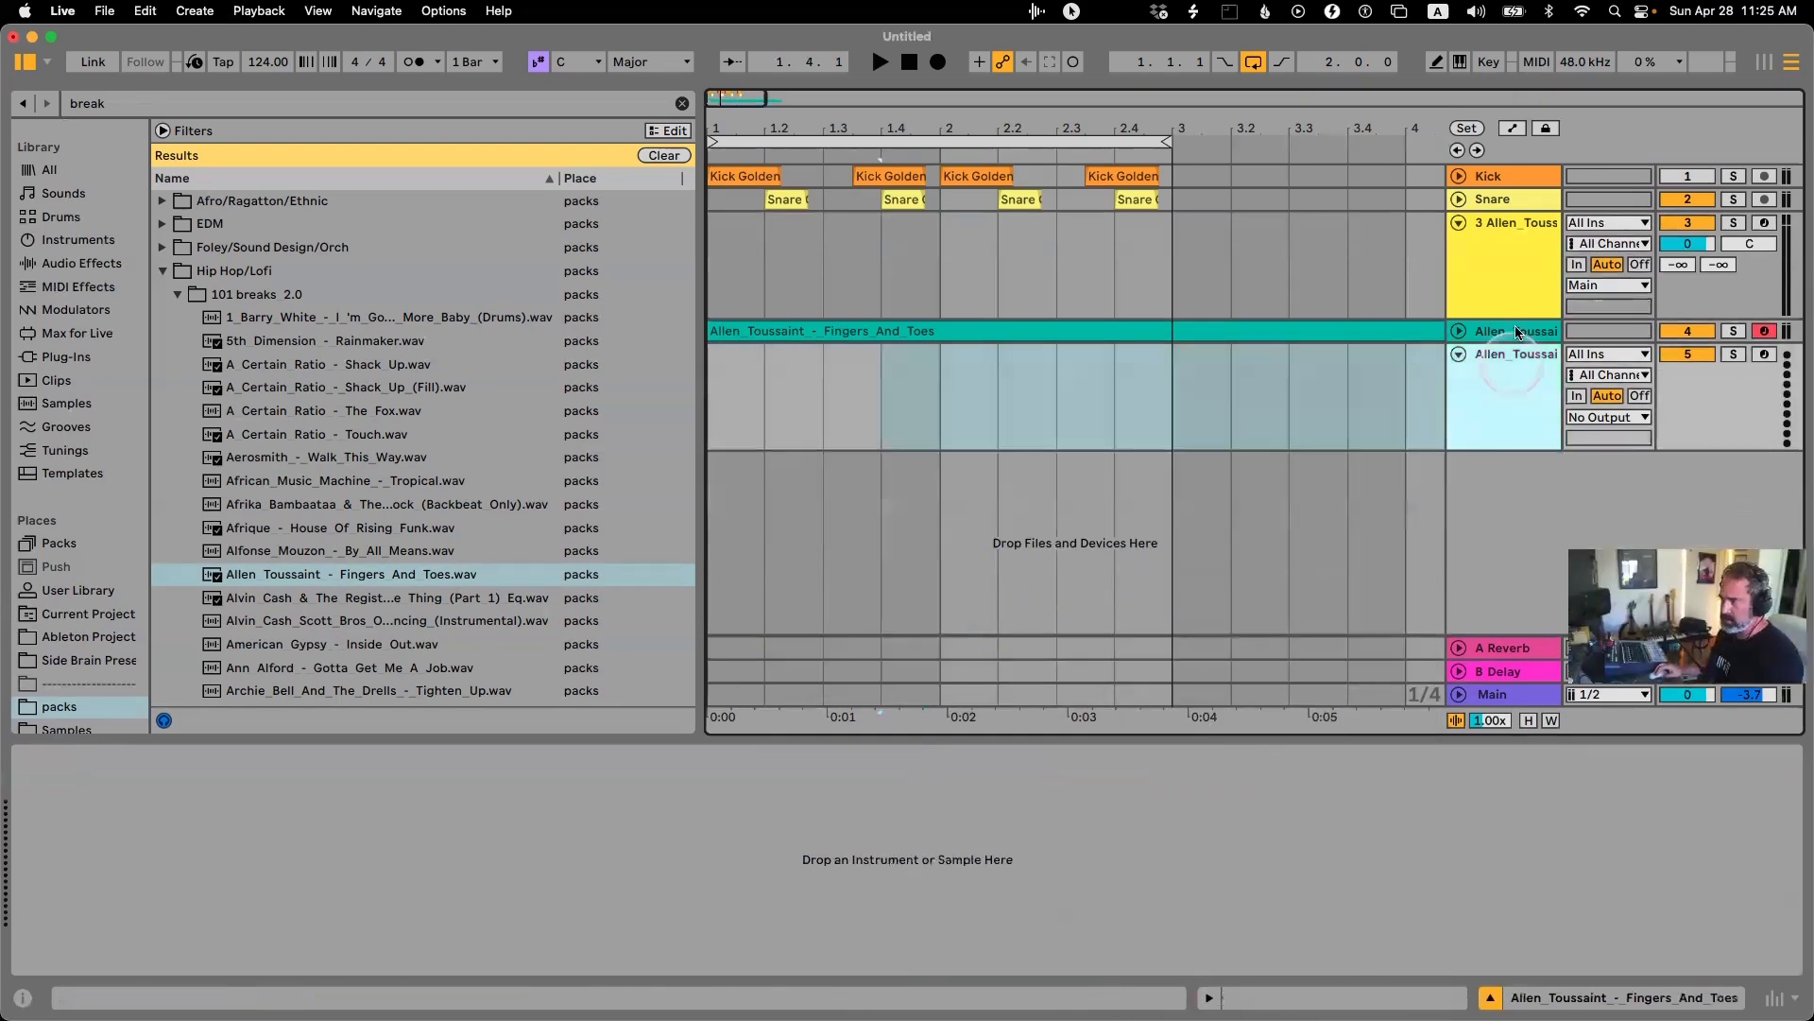
{"action": "left_click", "coordinate": [1514, 293]}
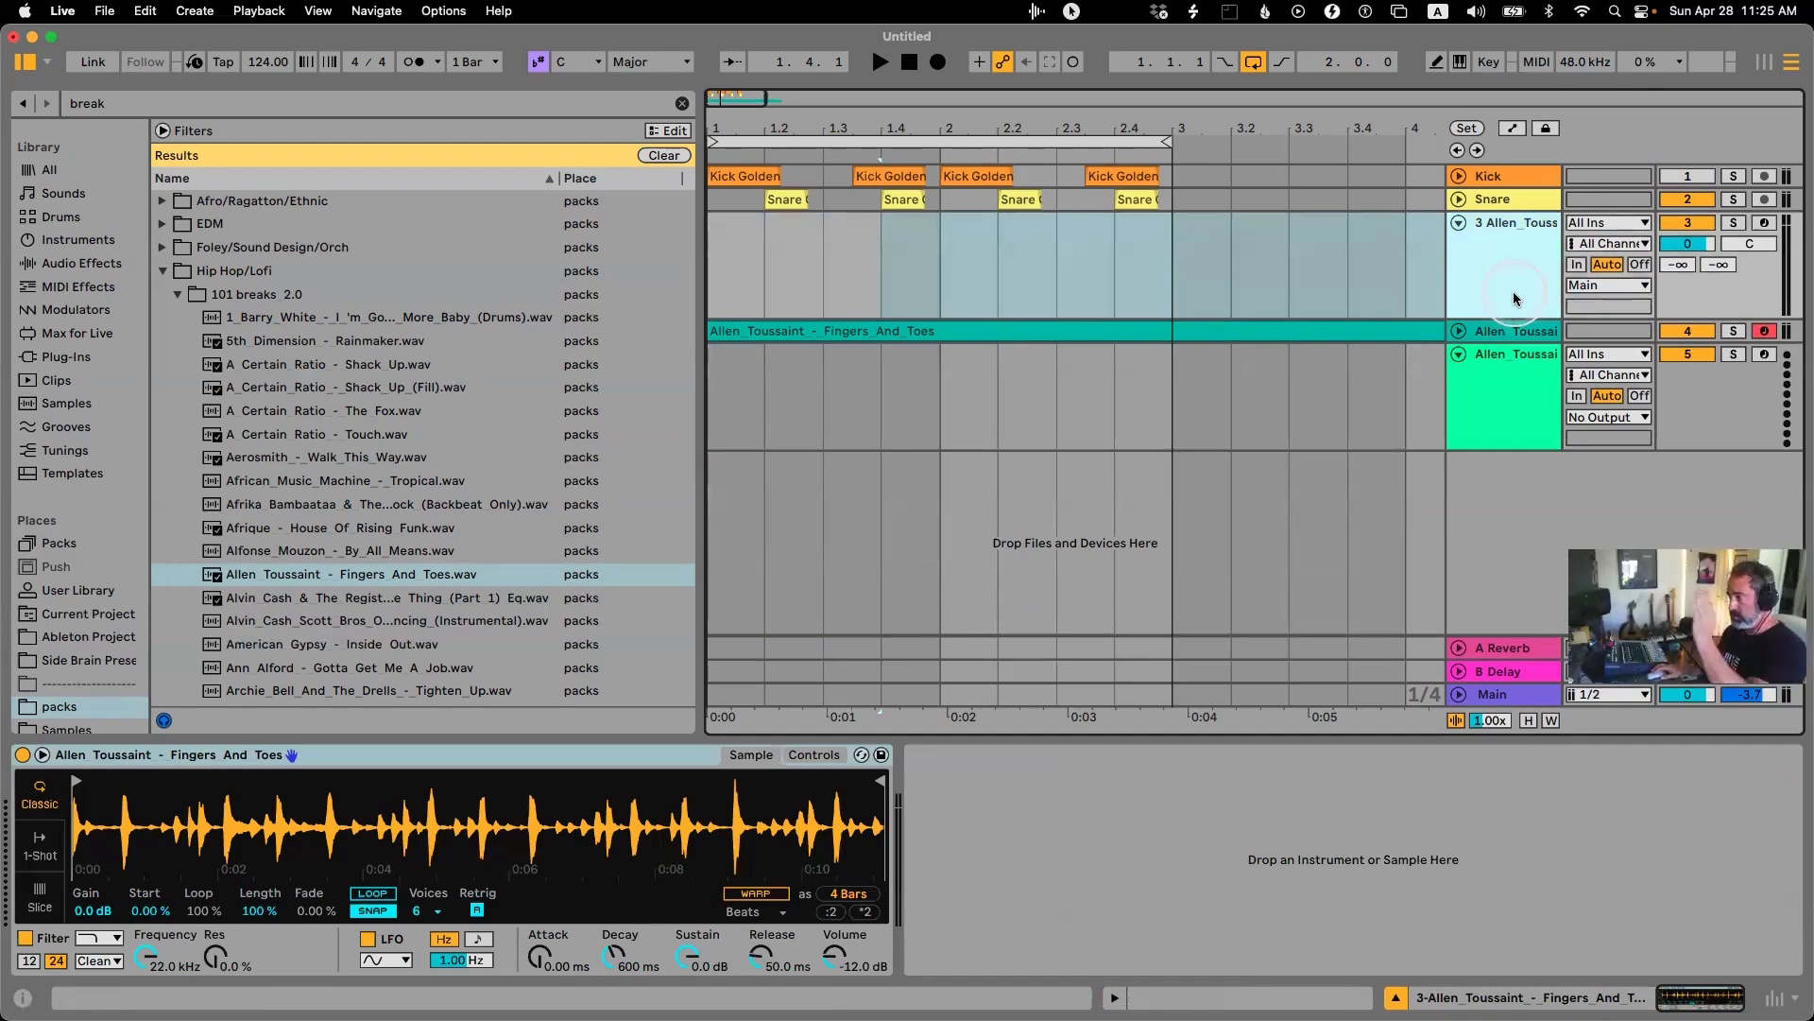